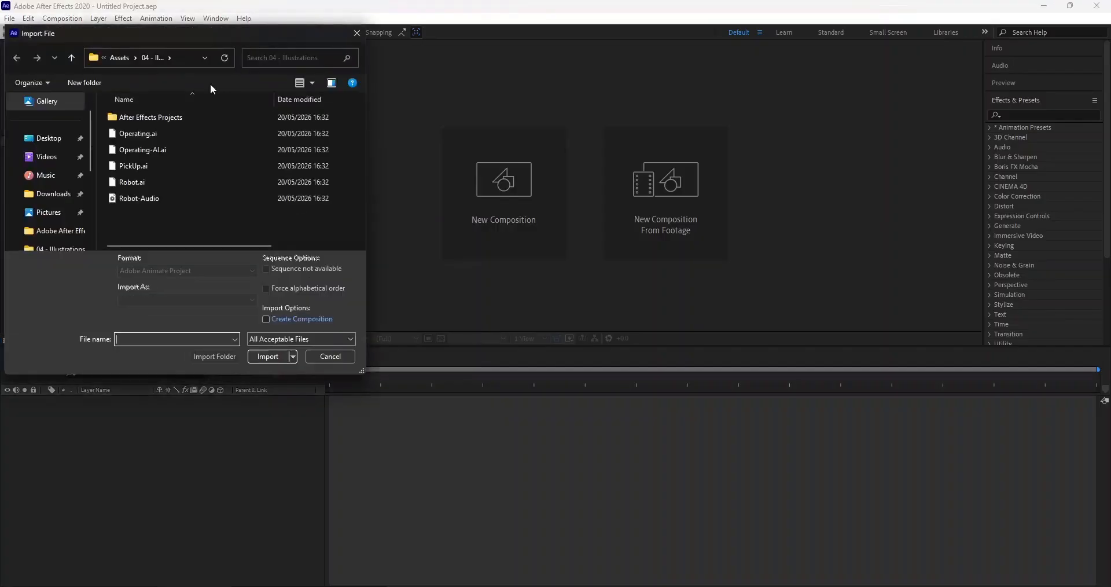
Step: Import Robot.ai as Composition - Retain Layer Sizes and open the resulting Robot composition
{"action": "left_click", "coordinate": [139, 184]}
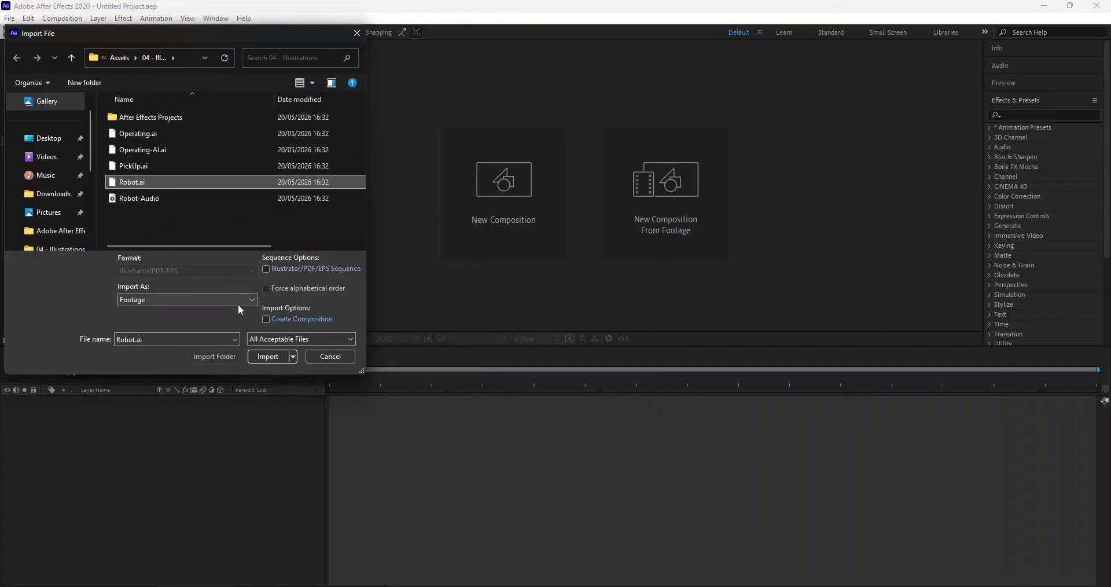
{"action": "left_click", "coordinate": [252, 300]}
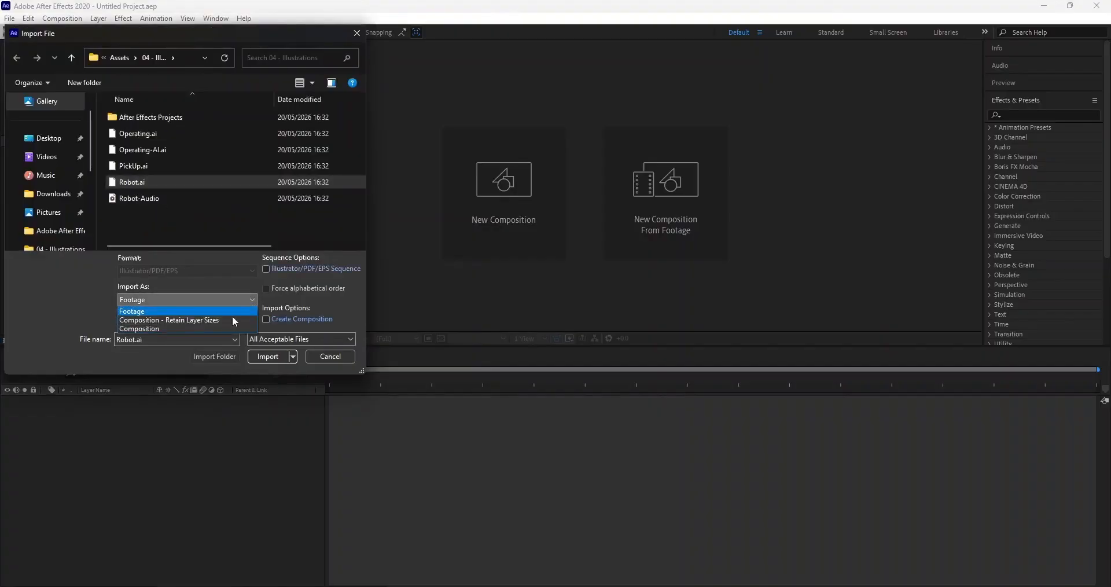
{"action": "left_click", "coordinate": [201, 322]}
{"action": "left_click", "coordinate": [269, 357]}
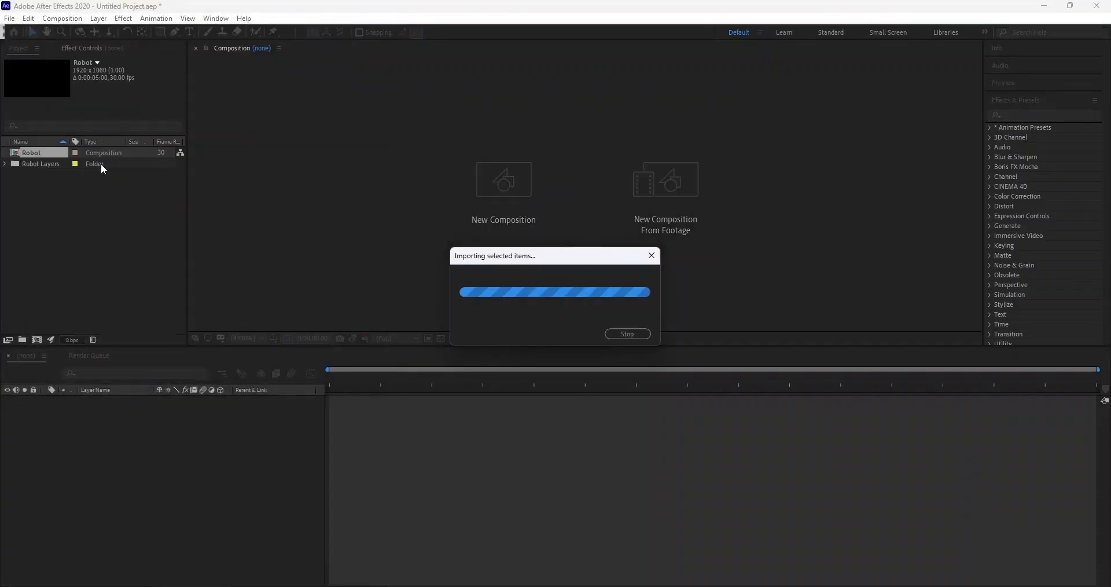
{"action": "double_click", "coordinate": [51, 150]}
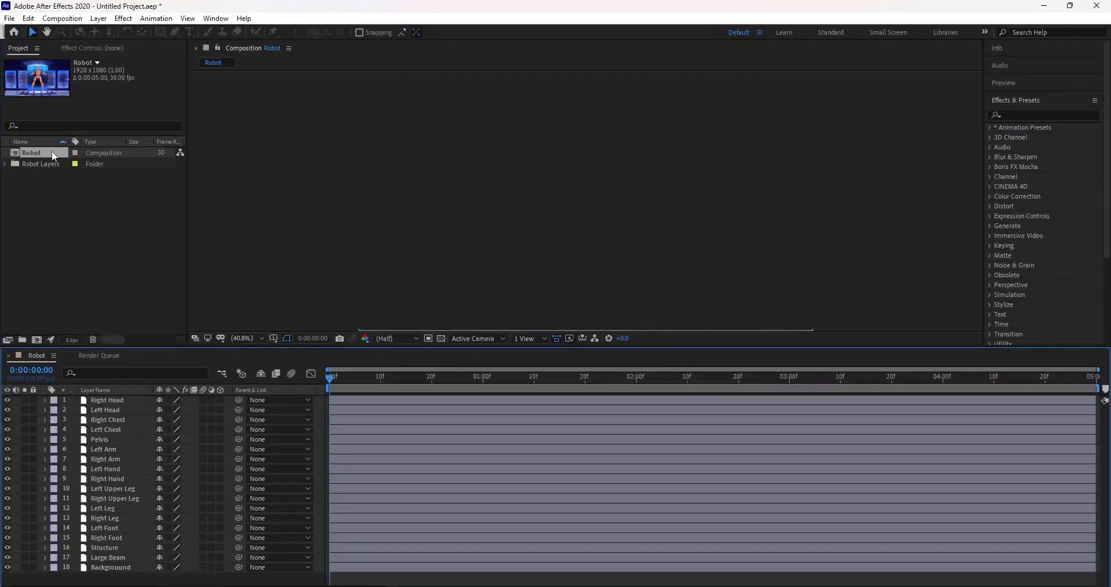
Step: Import the Robot-Audio file as footage and add it to the Robot composition as the bottom layer
{"action": "left_click", "coordinate": [116, 179]}
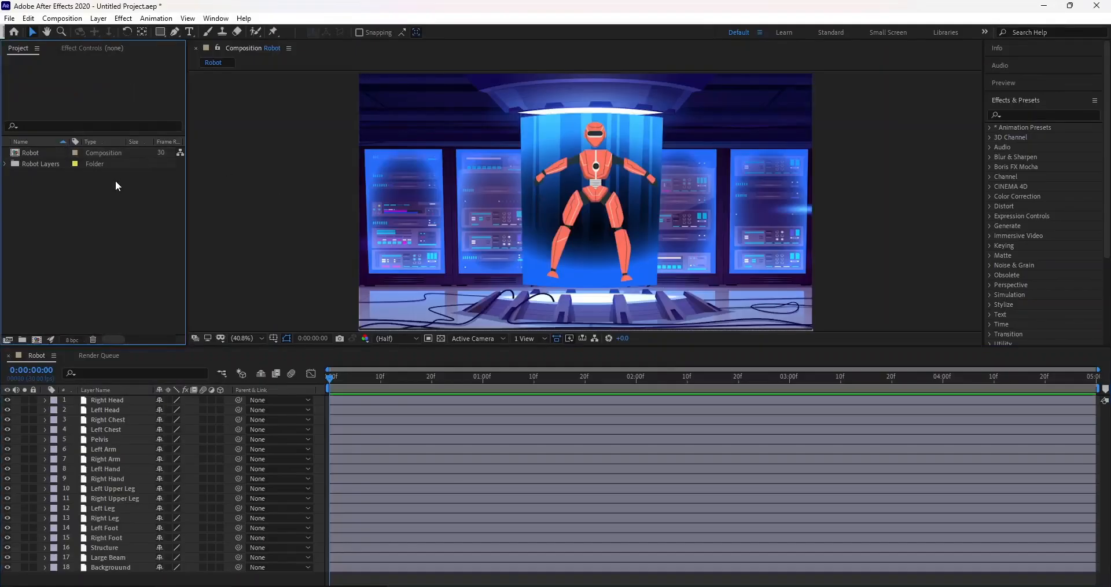
{"action": "right_click", "coordinate": [107, 183]}
{"action": "mouse_move", "coordinate": [144, 243]}
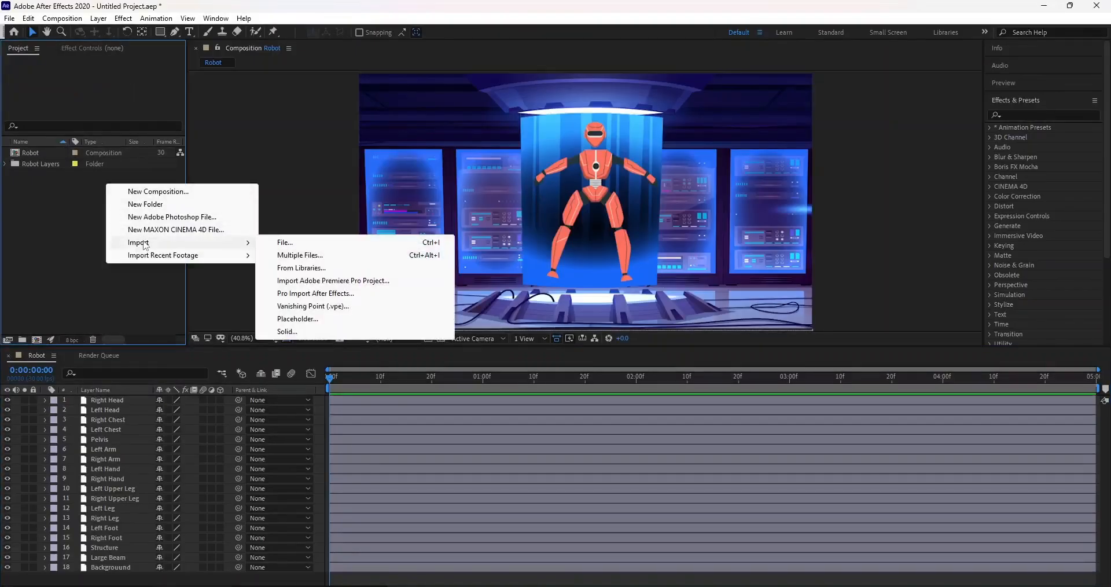
{"action": "left_click", "coordinate": [302, 243]}
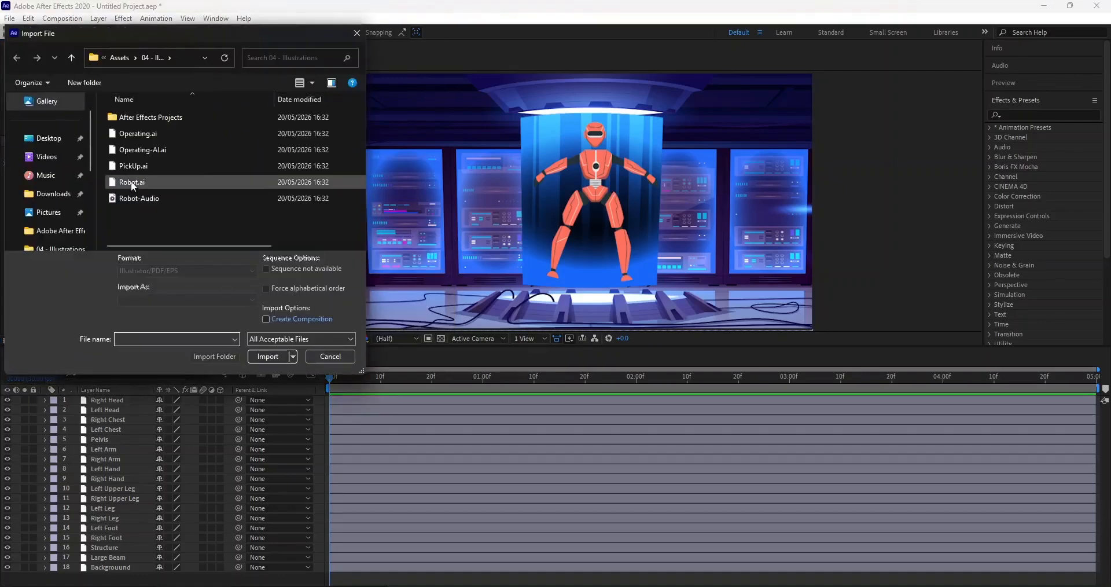
{"action": "left_click", "coordinate": [139, 197]}
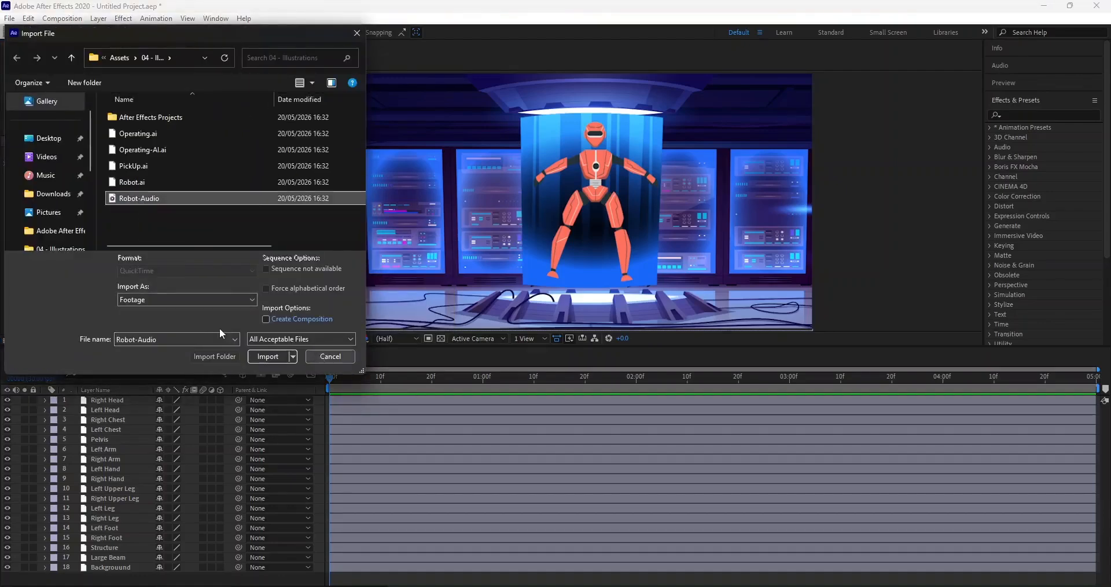
{"action": "left_click", "coordinate": [268, 356]}
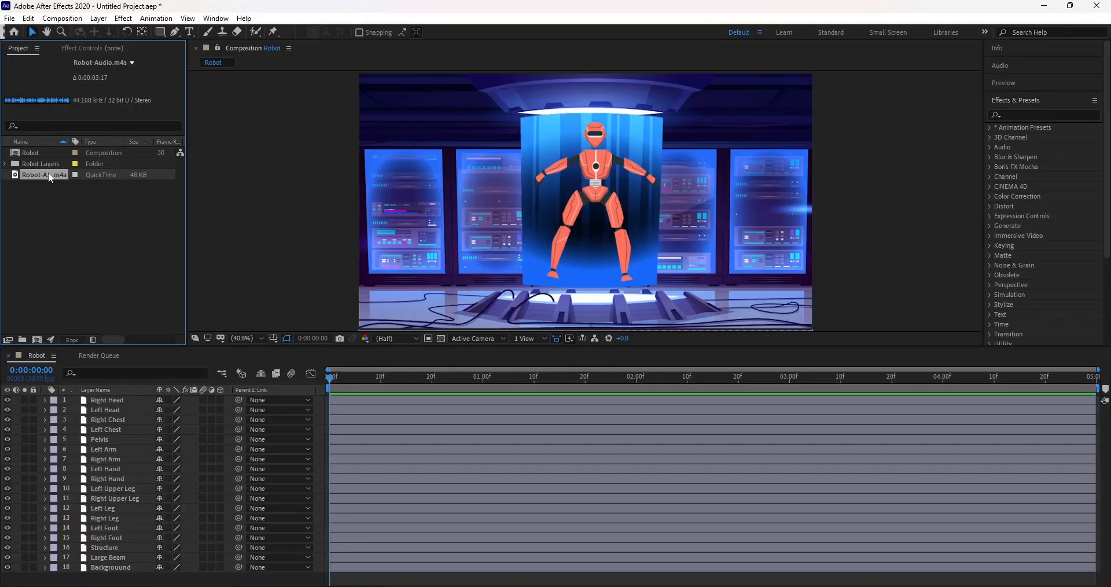
{"action": "left_click_drag", "start_coordinate": [75, 277], "coordinate": [108, 582]}
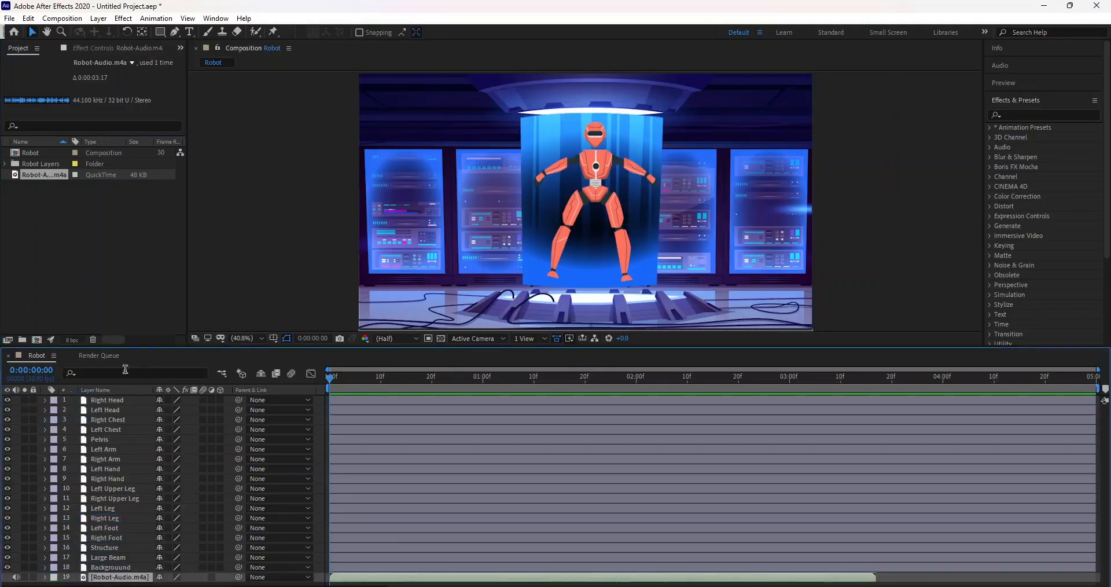
Step: Play back the composition to hear the audio track, and return the playhead to frame 0
{"action": "key", "text": "space"}
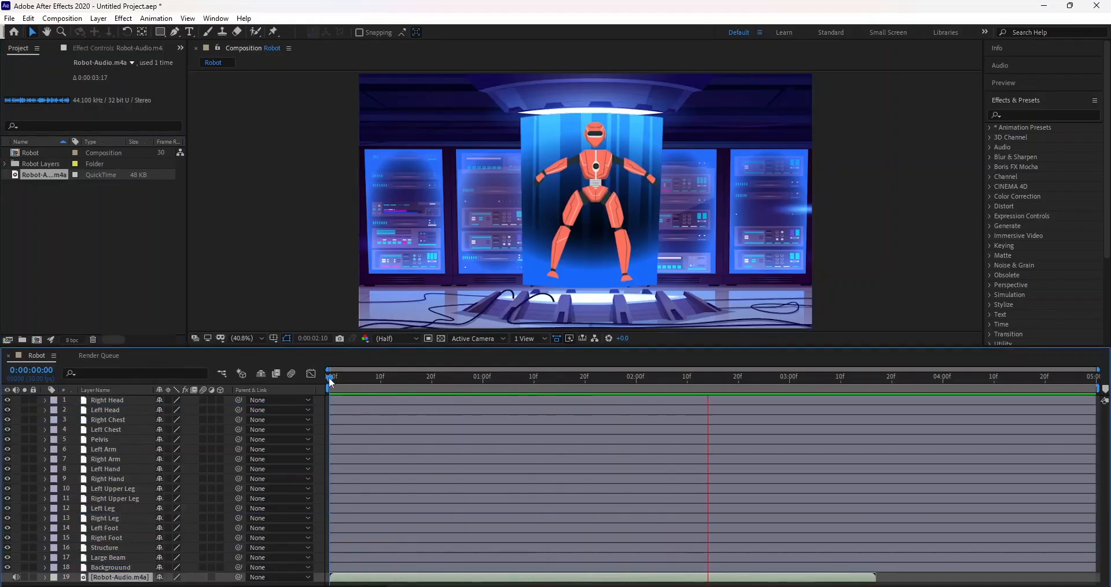
{"action": "key", "text": "space"}
{"action": "left_click_drag", "start_coordinate": [382, 379], "coordinate": [275, 386]}
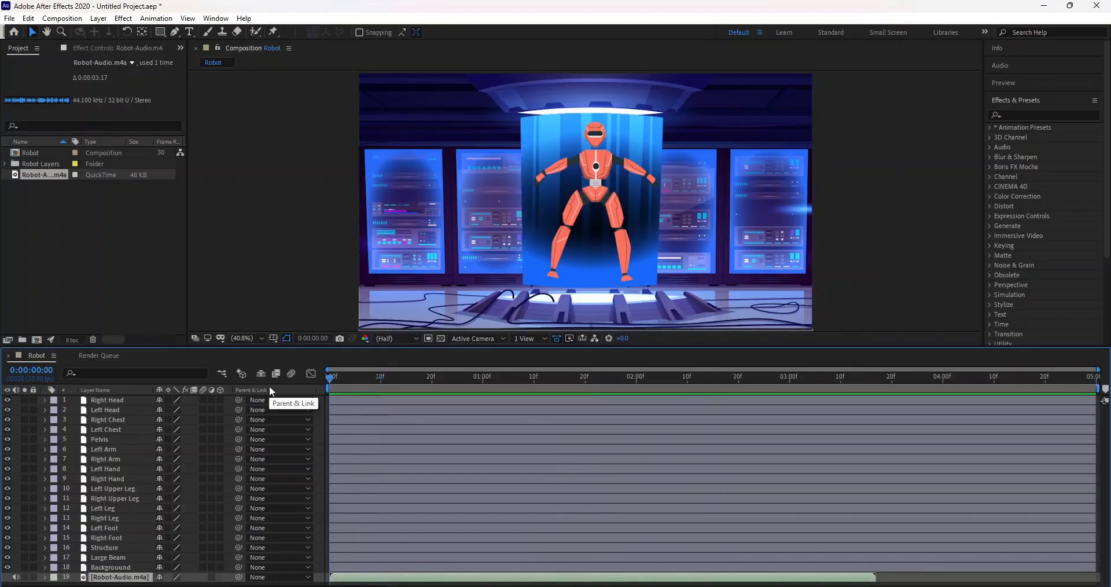
Step: Show only the Scale property of the Large Beam layer and unlink its horizontal and vertical proportions
{"action": "left_click", "coordinate": [545, 131]}
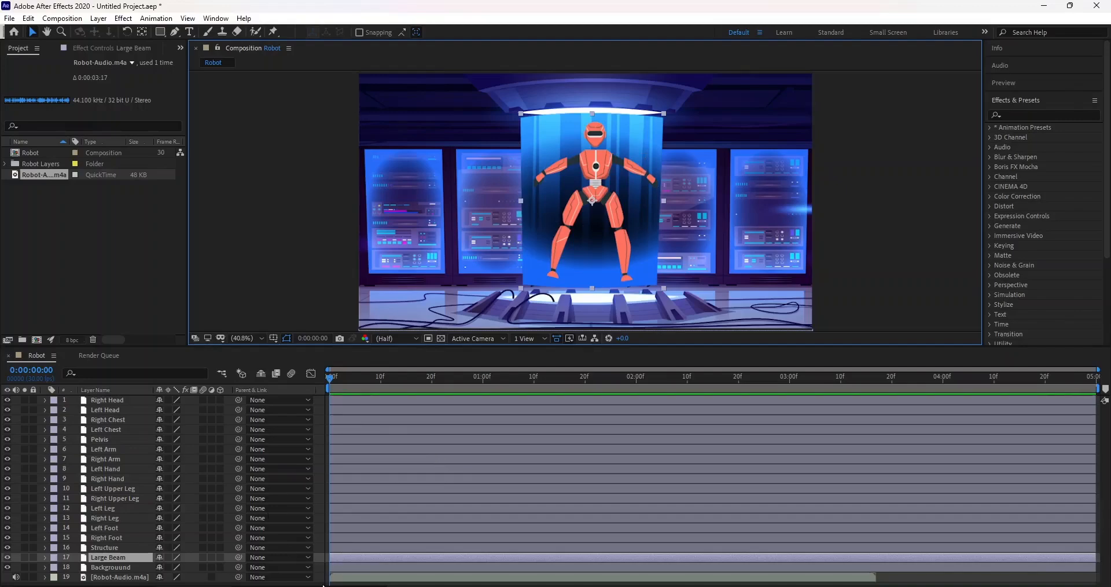
{"action": "key", "text": "s"}
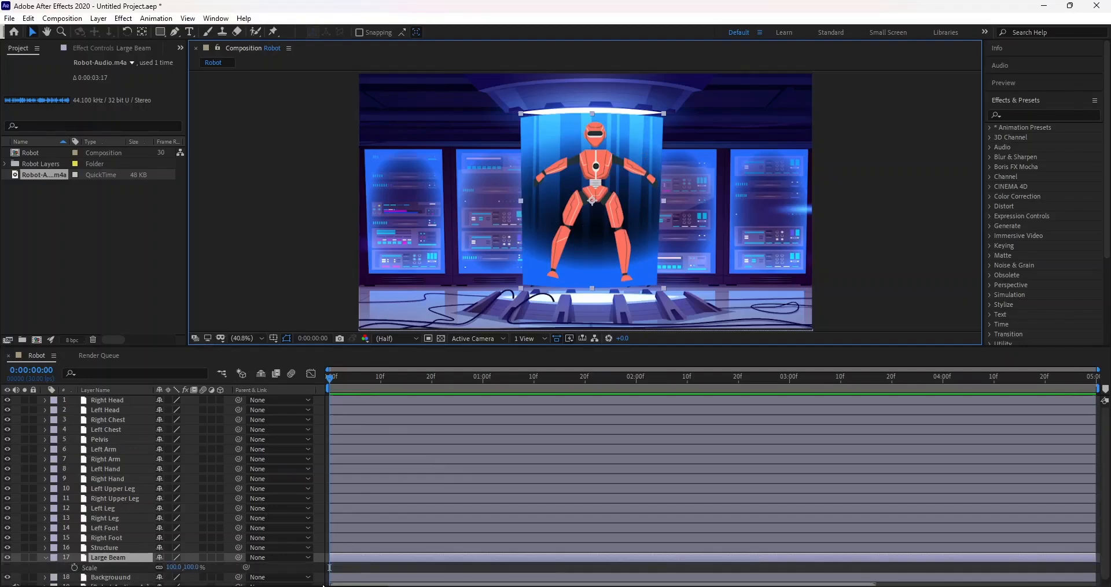
{"action": "left_click", "coordinate": [160, 572]}
Step: Try scaling the Large Beam to 63% width, then try reducing its height, undoing each change
{"action": "left_click_drag", "start_coordinate": [172, 567], "coordinate": [161, 576]}
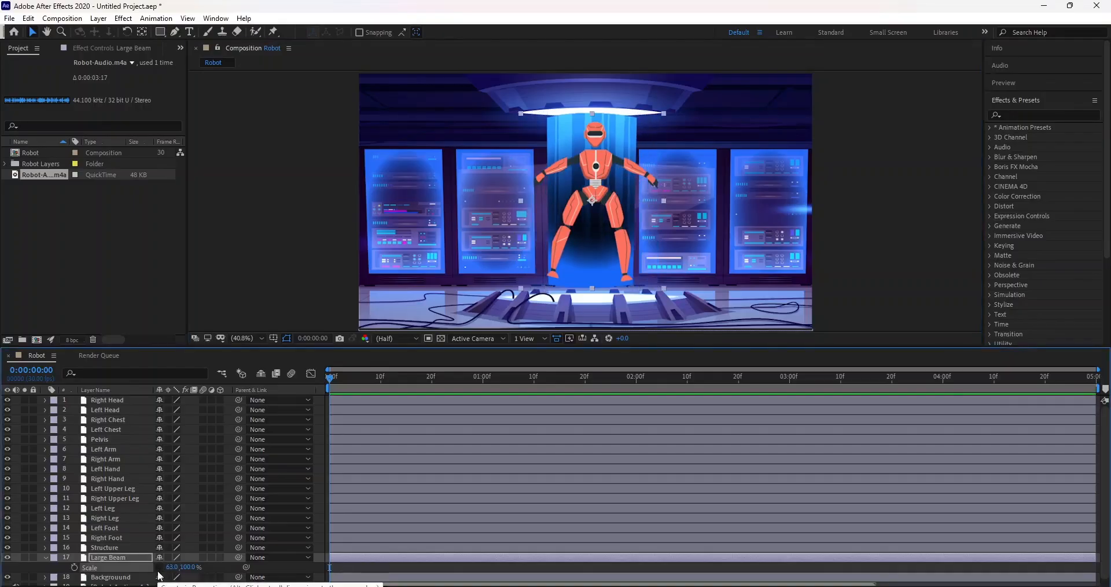
{"action": "key", "text": "ctrl+z"}
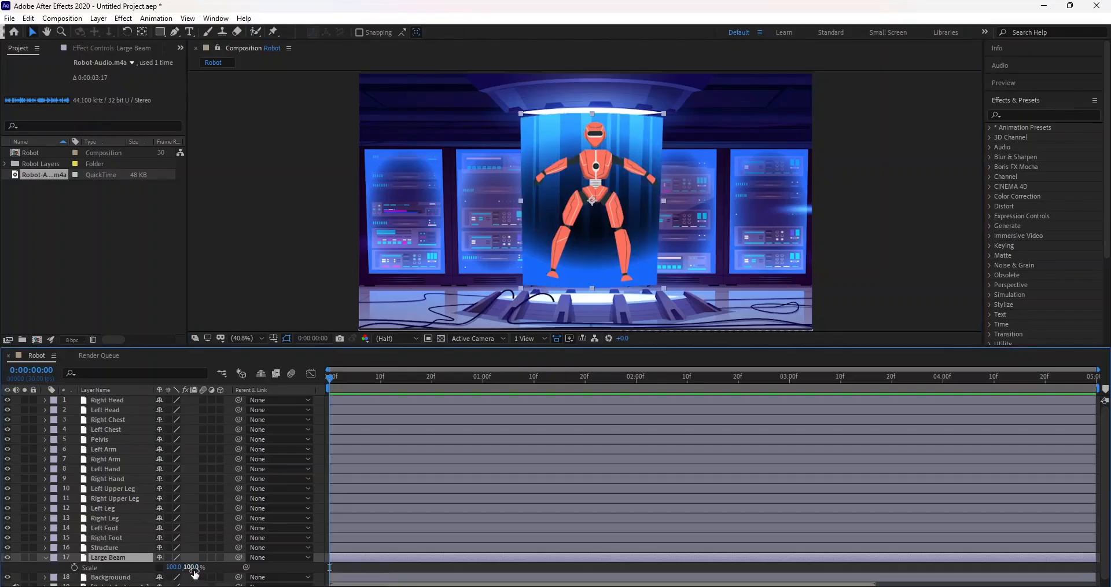
{"action": "left_click_drag", "start_coordinate": [195, 573], "coordinate": [182, 569]}
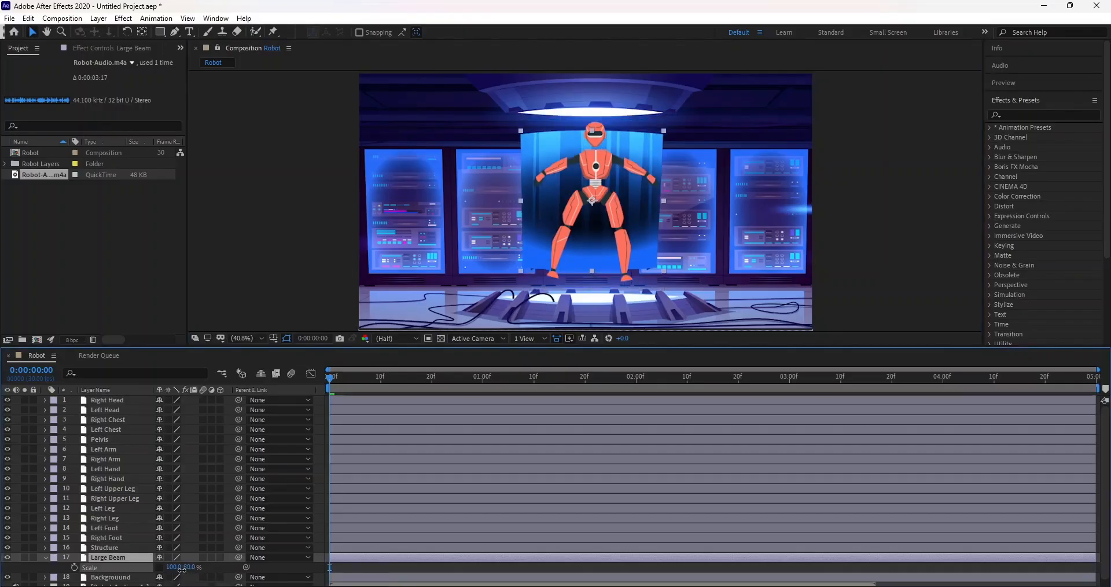
{"action": "key", "text": "ctrl+z"}
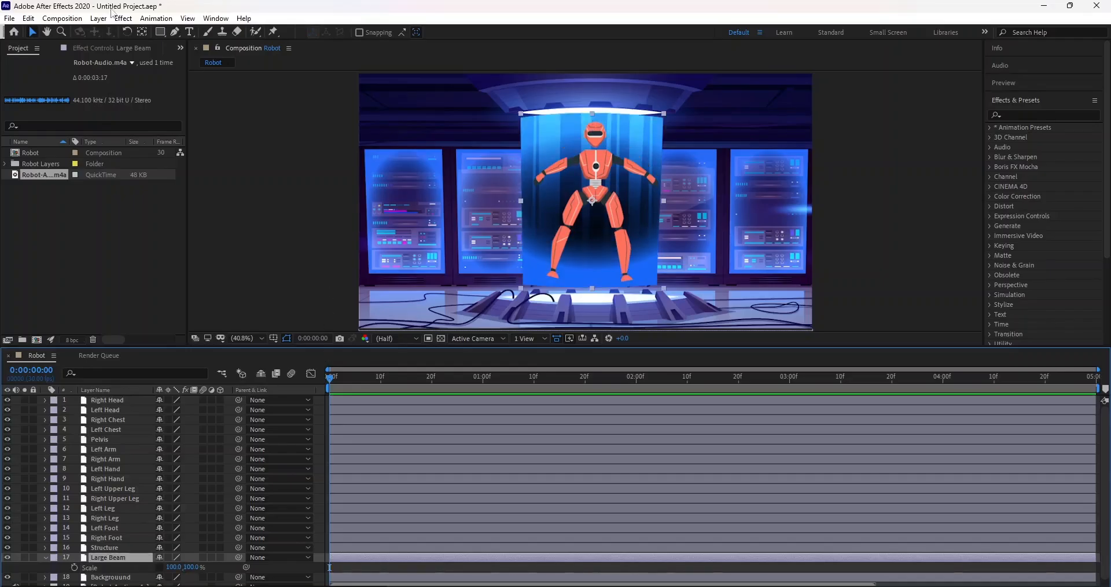
Step: Move the Large Beam's anchor point to the centre of its top edge with the Pan Behind tool, and return to the Selection tool
{"action": "left_click", "coordinate": [141, 32]}
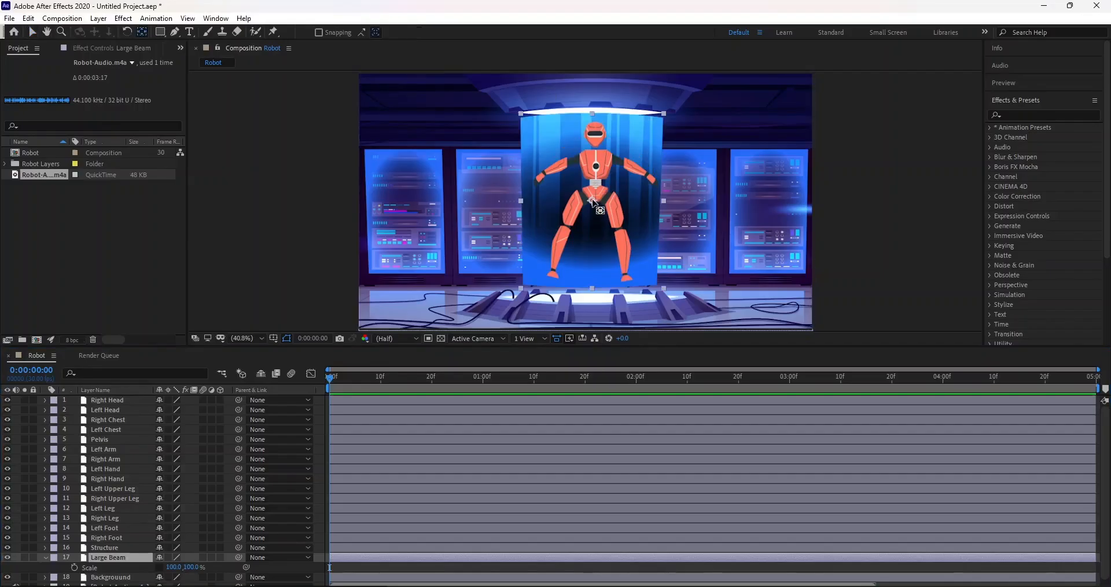
{"action": "left_click_drag", "start_coordinate": [593, 201], "coordinate": [594, 112]}
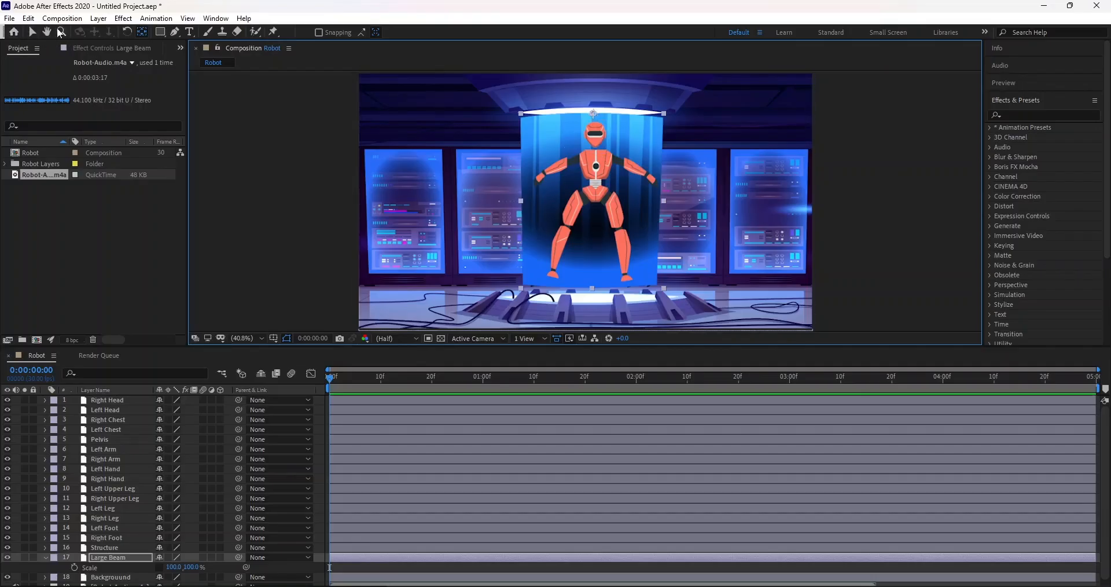
{"action": "left_click", "coordinate": [33, 32]}
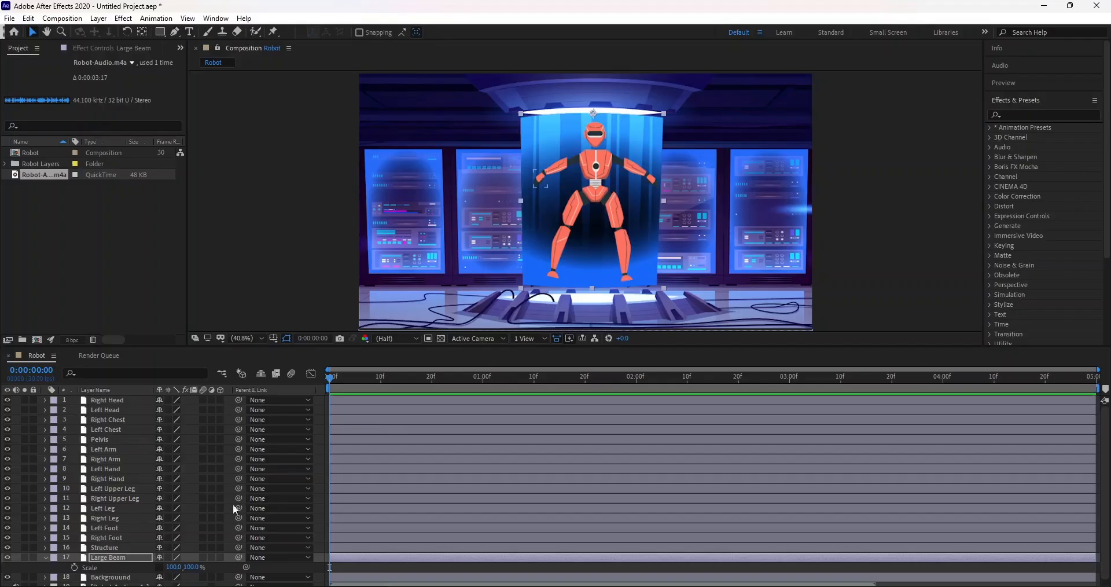
Step: Try stretching the Large Beam vertically from its top anchor point, and restore its vertical scale to 100%
{"action": "mouse_move", "coordinate": [200, 569]}
{"action": "left_mouse_down"}
{"action": "mouse_move", "coordinate": [145, 568]}
{"action": "mouse_move", "coordinate": [202, 570]}
{"action": "left_mouse_up"}
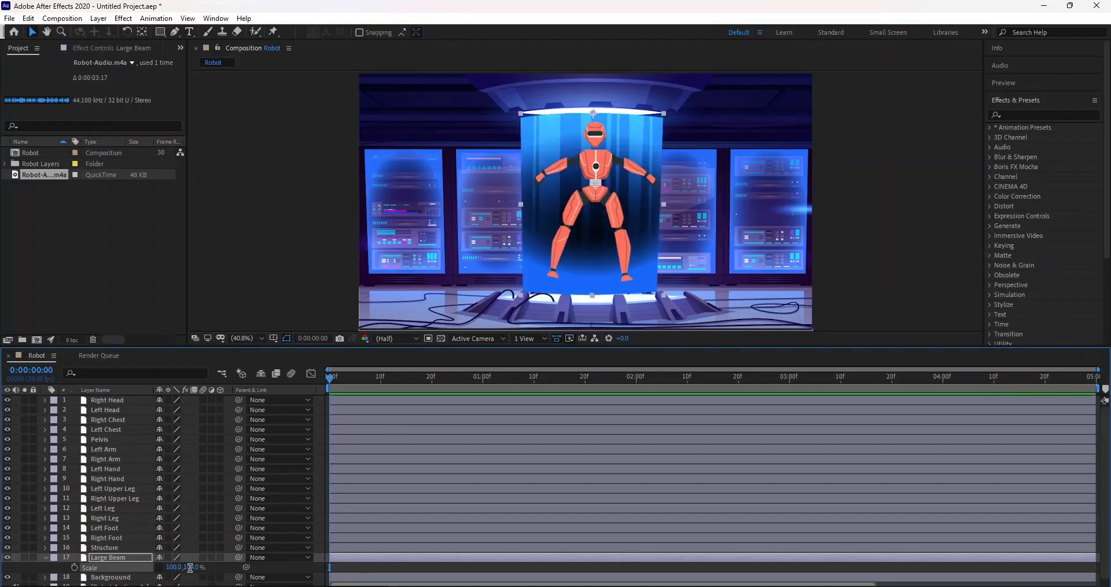
{"action": "left_click", "coordinate": [190, 567]}
{"action": "type", "text": "1"}
{"action": "key", "text": "Return"}
{"action": "left_click", "coordinate": [282, 568]}
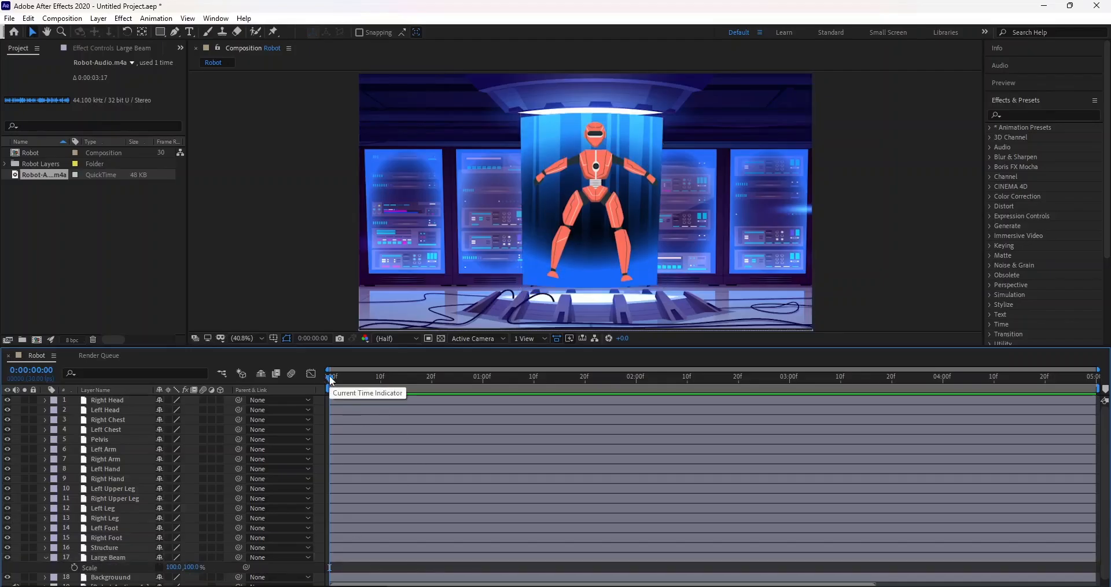
Step: Keyframe the Large Beam's Scale at 100, 100% on frame 10 and at 100, 0% on frame 0
{"action": "left_click_drag", "start_coordinate": [331, 380], "coordinate": [347, 381]}
{"action": "left_click", "coordinate": [386, 388]}
{"action": "left_click", "coordinate": [74, 568]}
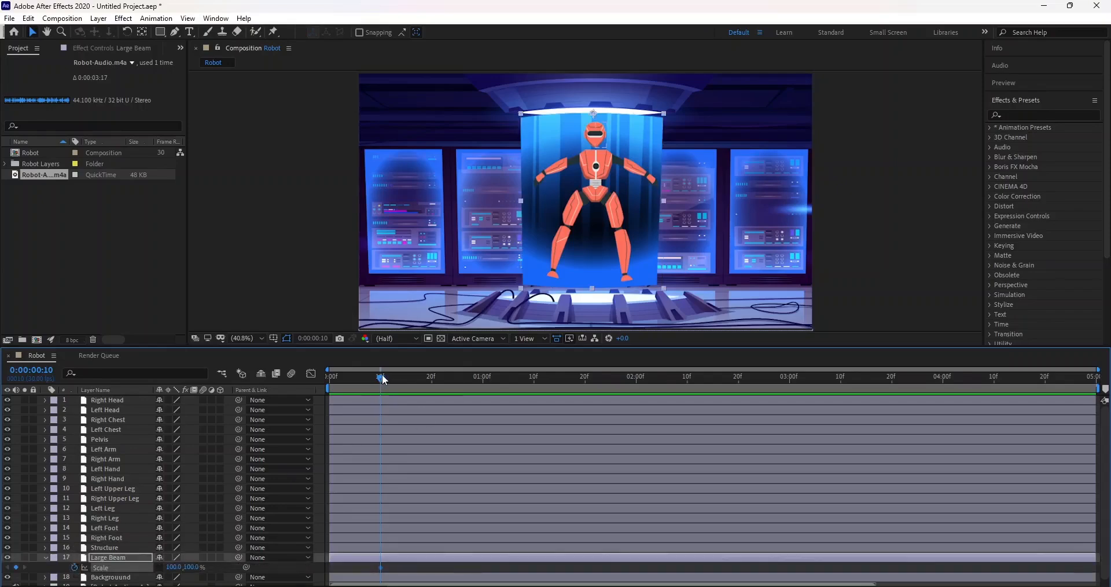
{"action": "left_click", "coordinate": [194, 567]}
{"action": "type", "text": "0"}
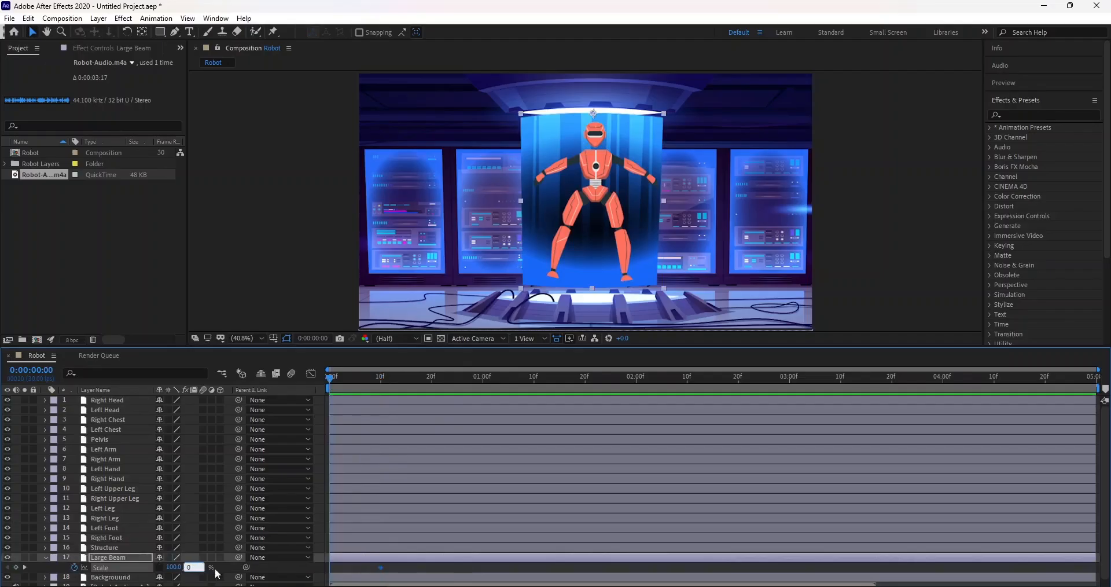
{"action": "left_click", "coordinate": [291, 570]}
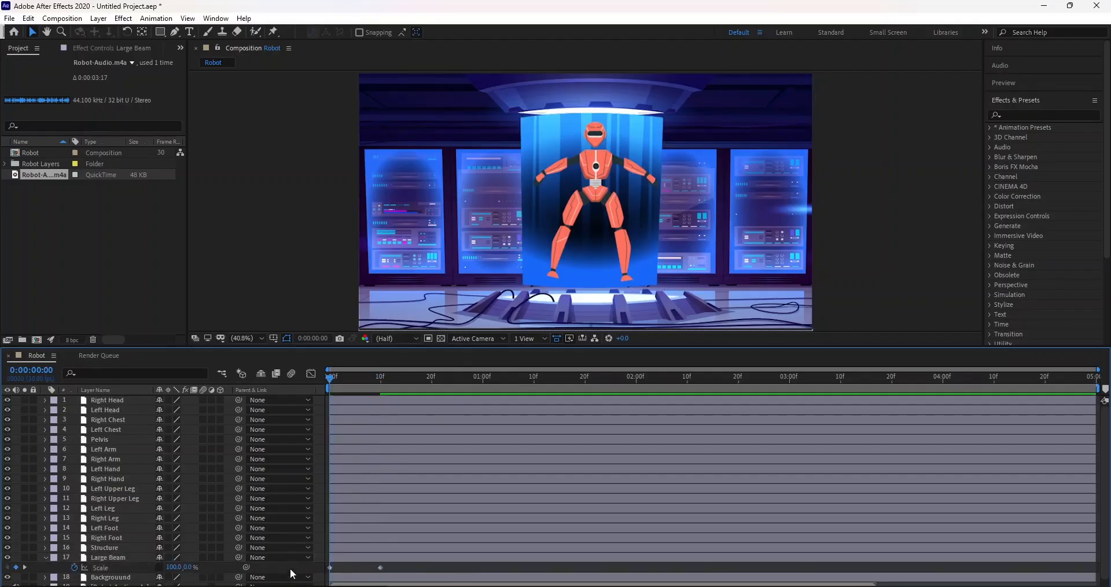
Step: Preview the Large Beam's scale animation by playing and scrubbing the timeline, and return the playhead to frame 0
{"action": "key", "text": "space"}
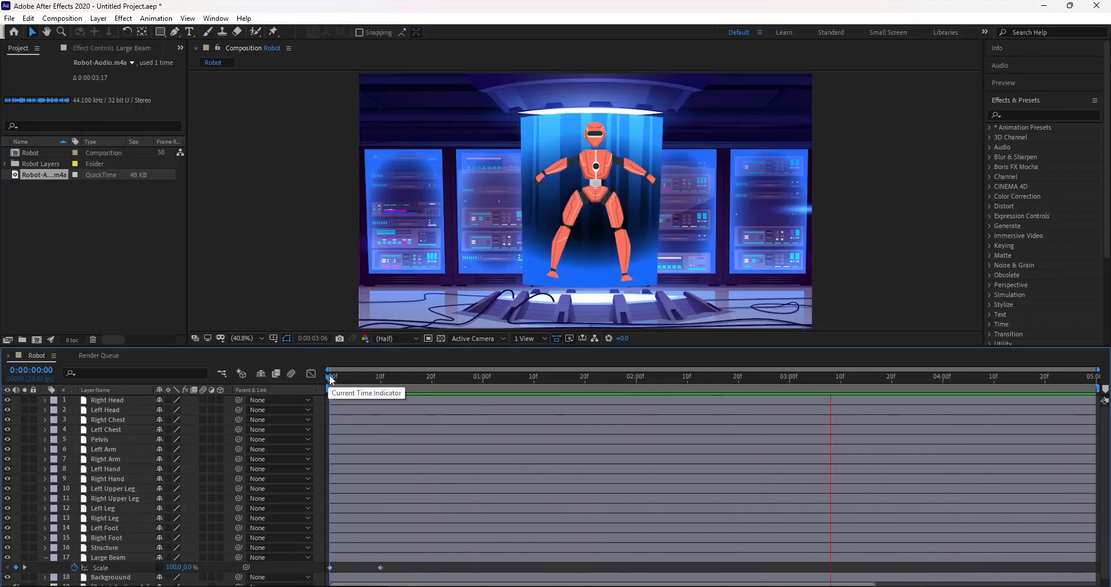
{"action": "left_click", "coordinate": [335, 378]}
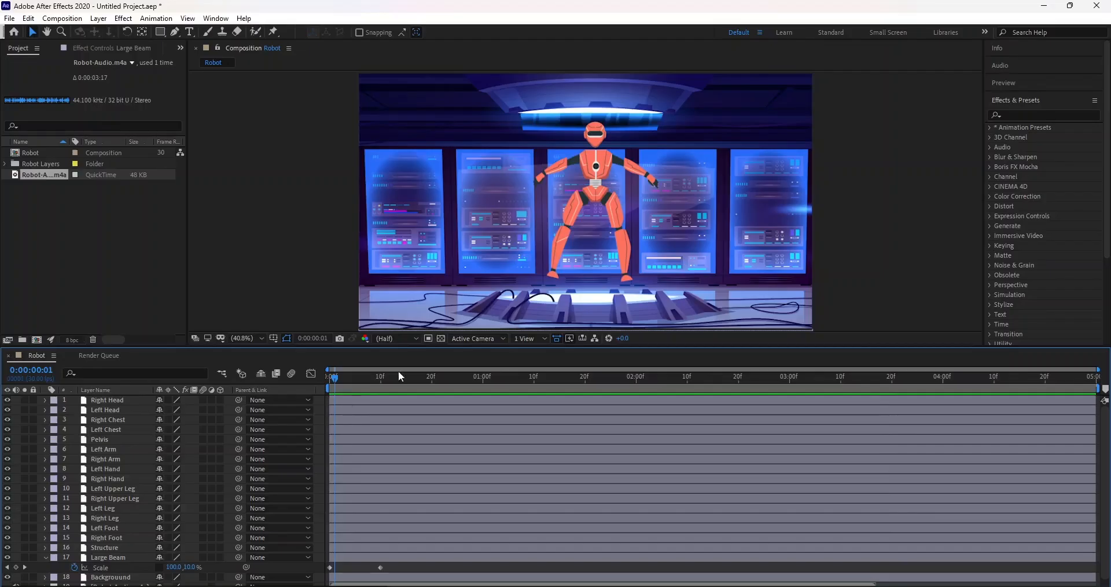
{"action": "left_click_drag", "start_coordinate": [361, 377], "coordinate": [324, 386]}
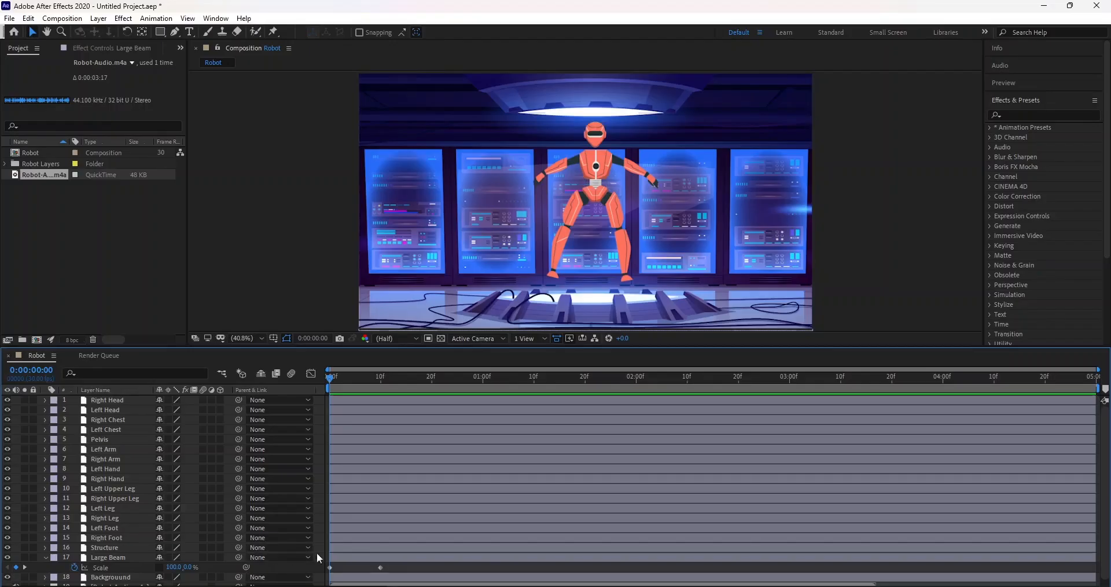
{"action": "left_click", "coordinate": [269, 269]}
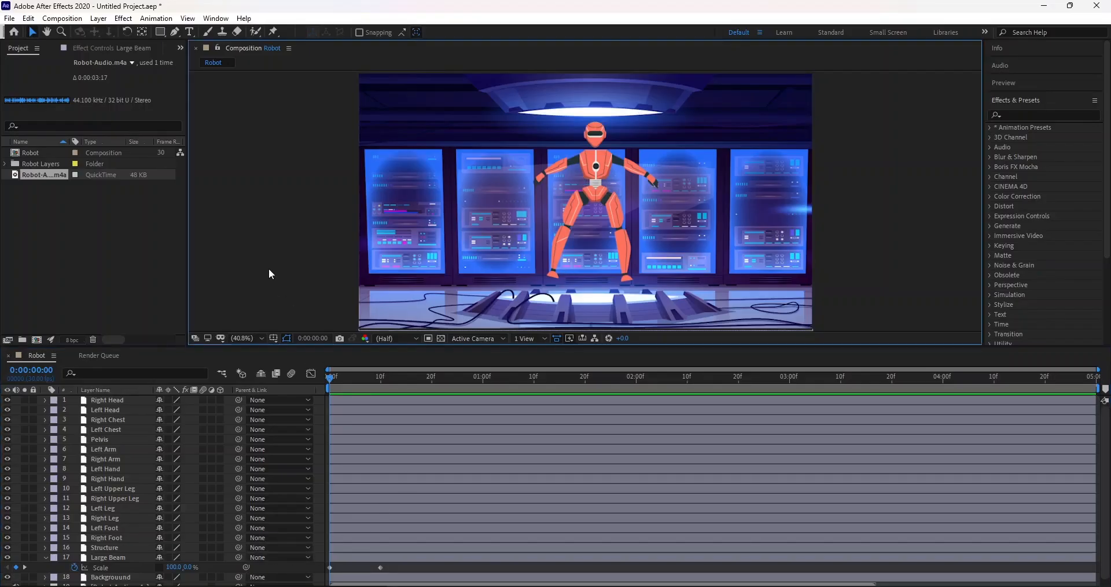
Step: Show the Large Beam's Opacity alongside Scale, and keyframe Opacity at 60% on frame 10
{"action": "left_click", "coordinate": [111, 560]}
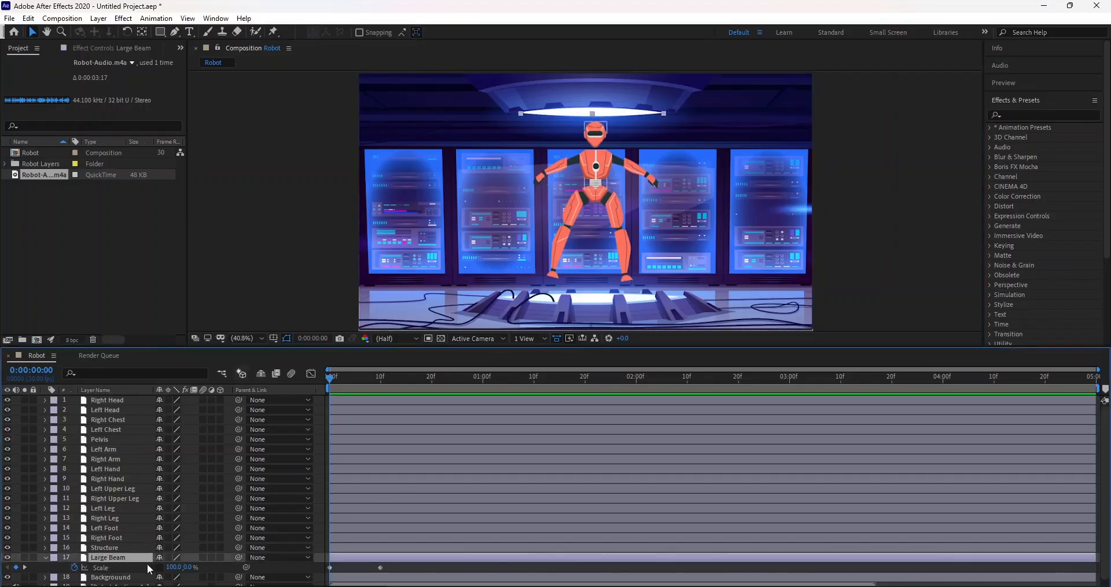
{"action": "key", "text": "shift+t"}
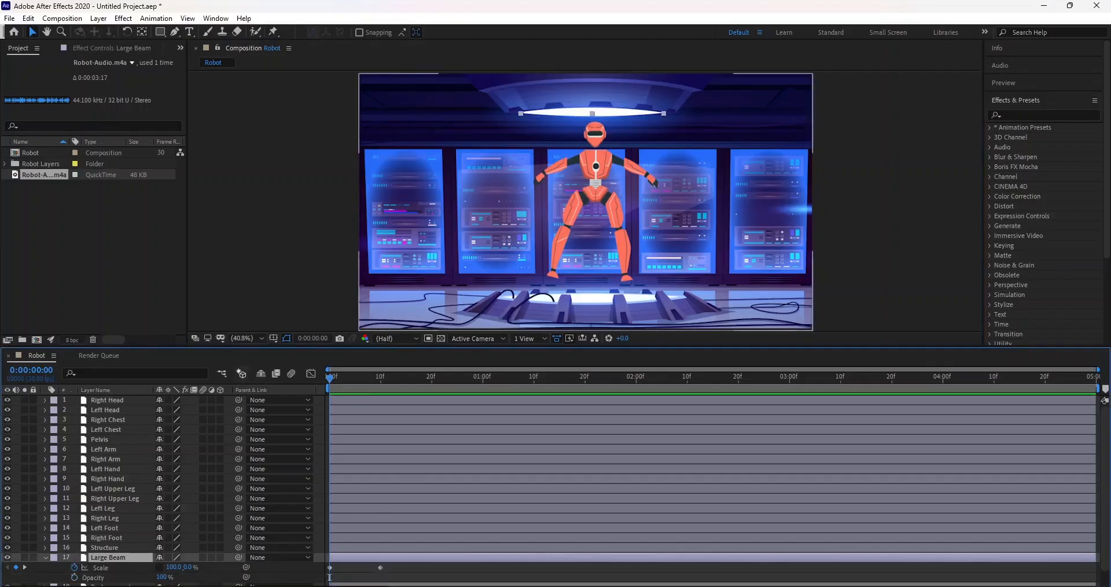
{"action": "scroll", "coordinate": [94, 535], "scroll_direction": "down", "scroll_amount": 1}
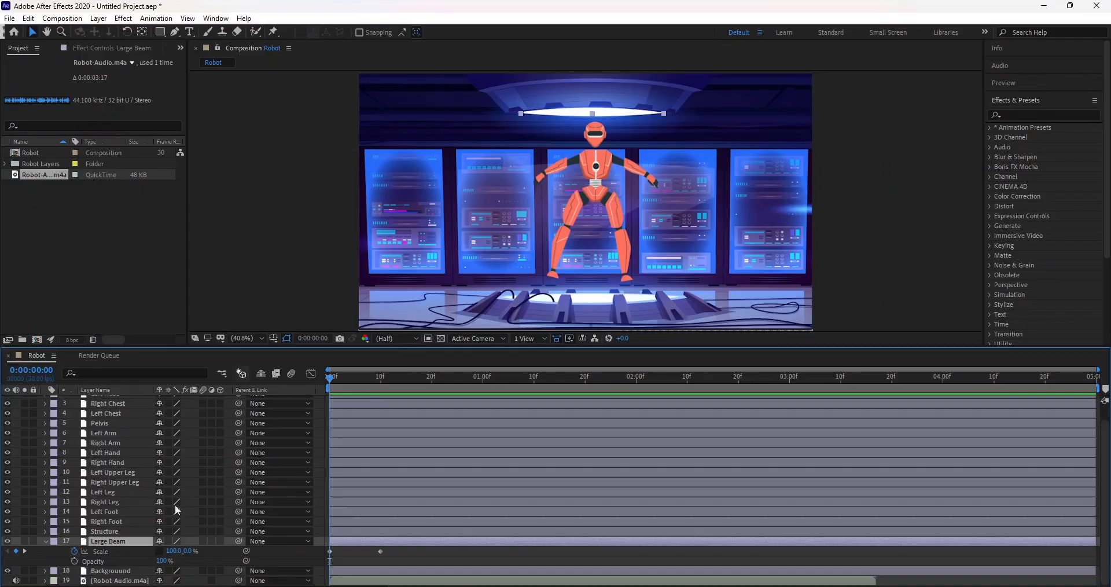
{"action": "left_click_drag", "start_coordinate": [329, 376], "coordinate": [381, 380]}
{"action": "left_click", "coordinate": [374, 383]}
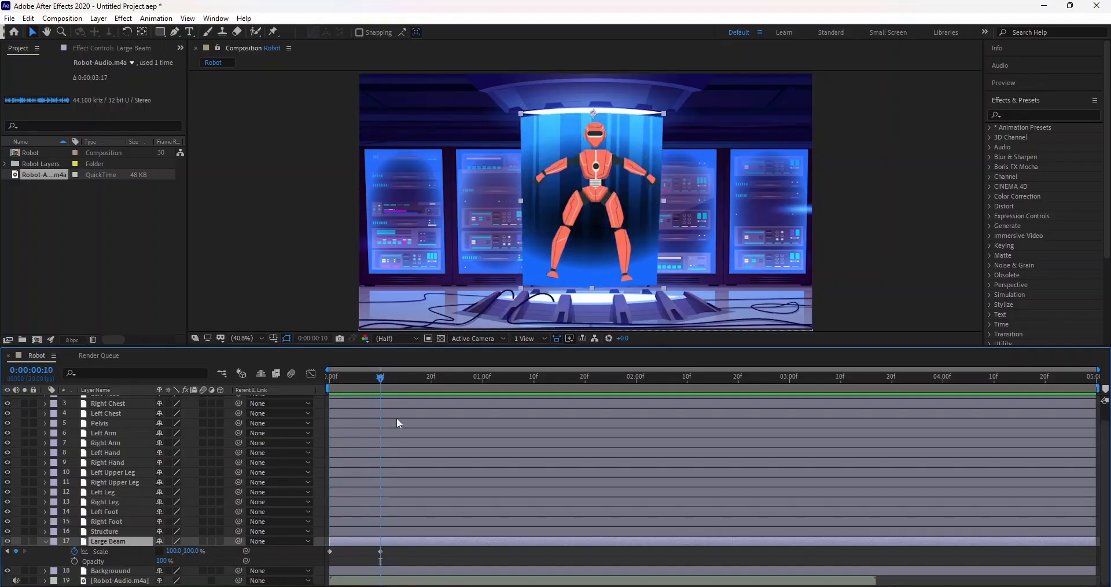
{"action": "left_click", "coordinate": [163, 561]}
{"action": "type", "text": "60"}
{"action": "left_click", "coordinate": [74, 561]}
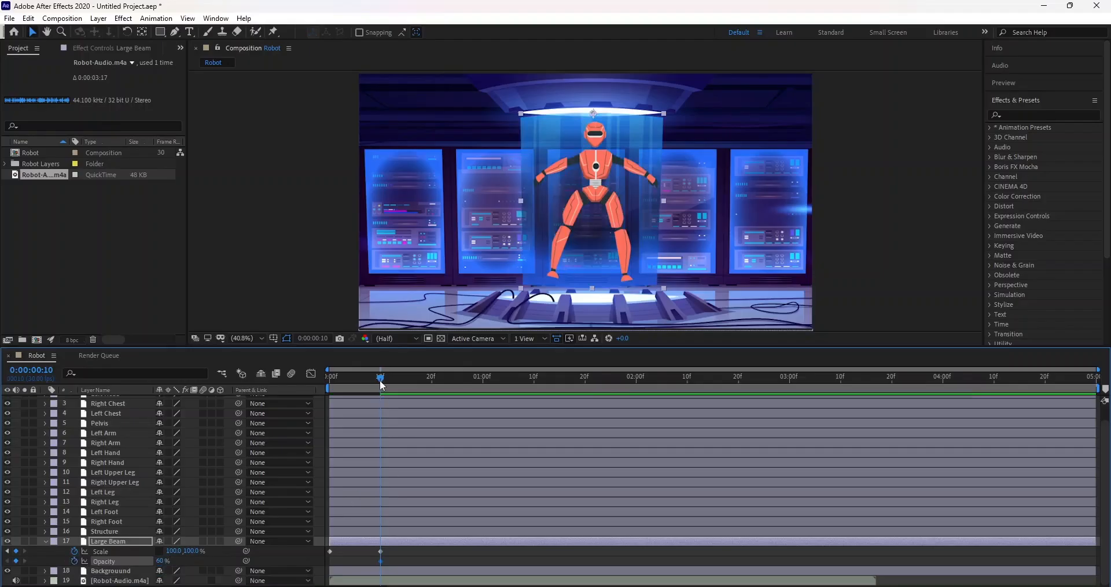
Step: Add a 60% Opacity keyframe to the Large Beam on frame 0, and preview the beam animation
{"action": "left_click_drag", "start_coordinate": [380, 384], "coordinate": [322, 392]}
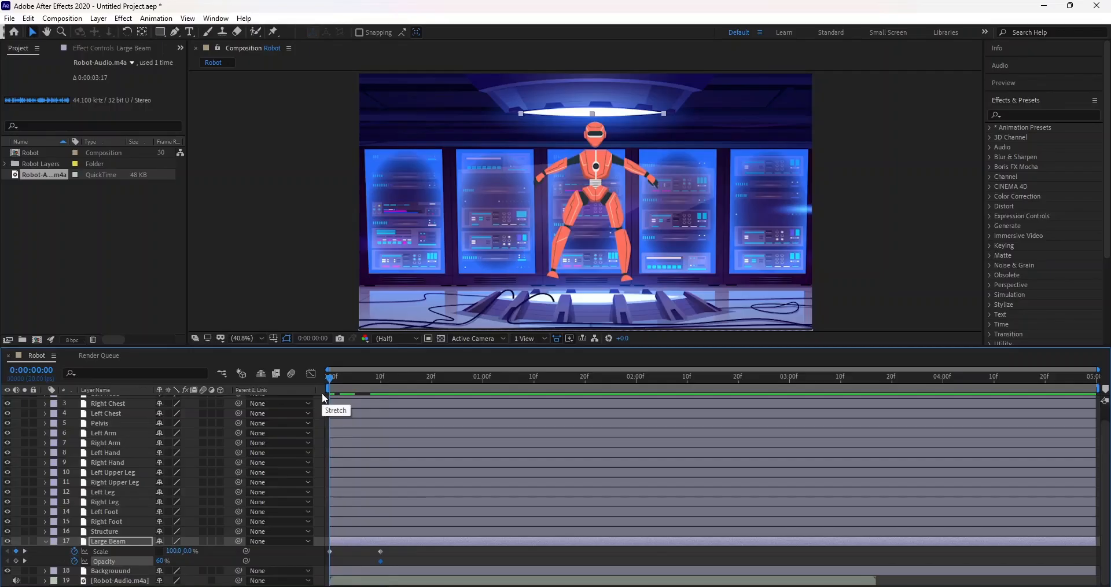
{"action": "left_click", "coordinate": [16, 561]}
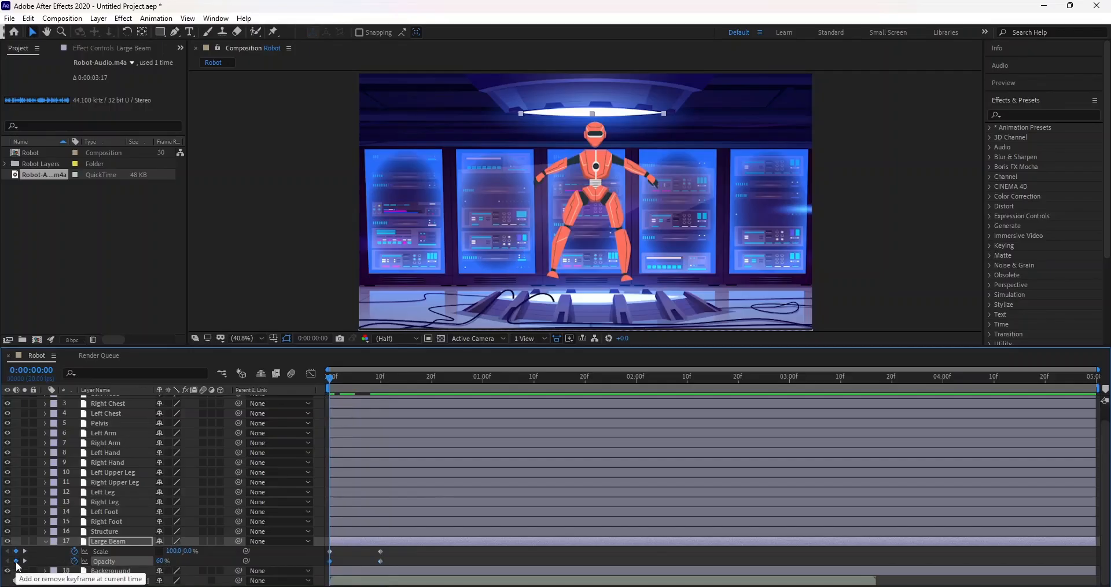
{"action": "left_click", "coordinate": [345, 397]}
{"action": "key", "text": "space"}
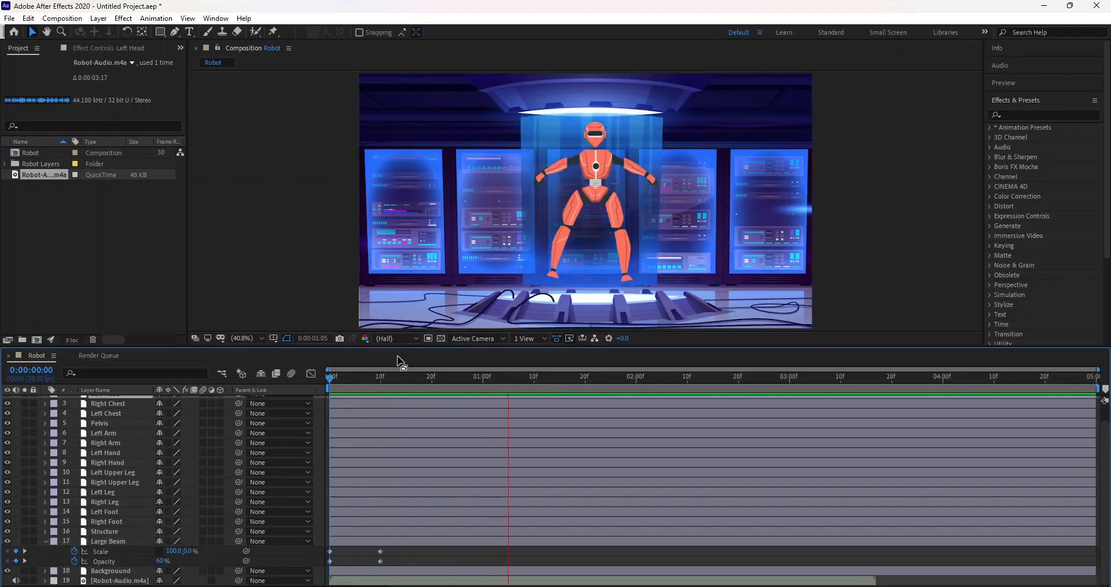
{"action": "left_click", "coordinate": [342, 378]}
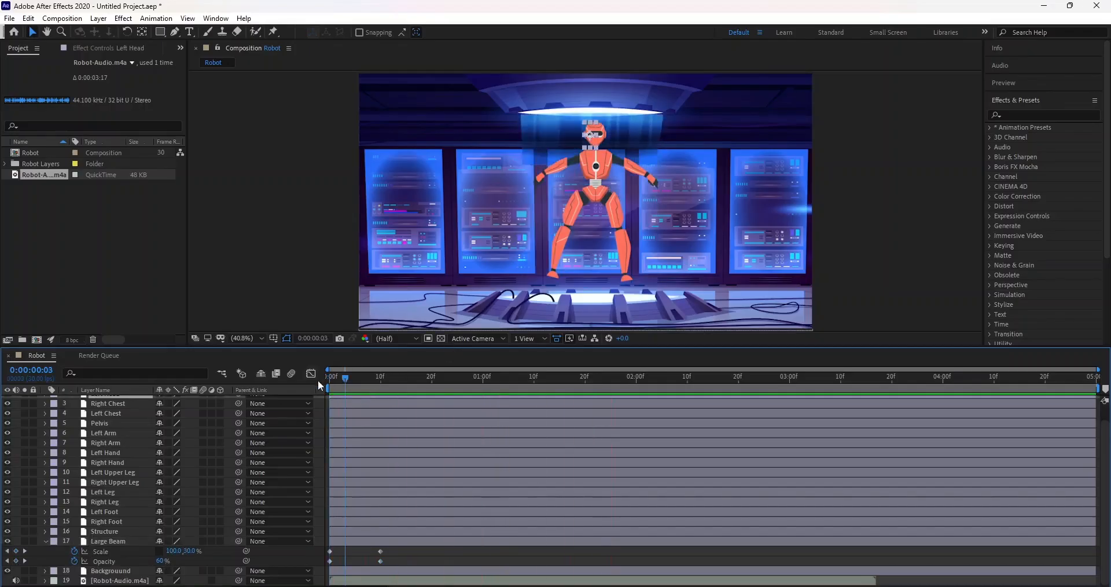
{"action": "left_click_drag", "start_coordinate": [345, 377], "coordinate": [317, 384]}
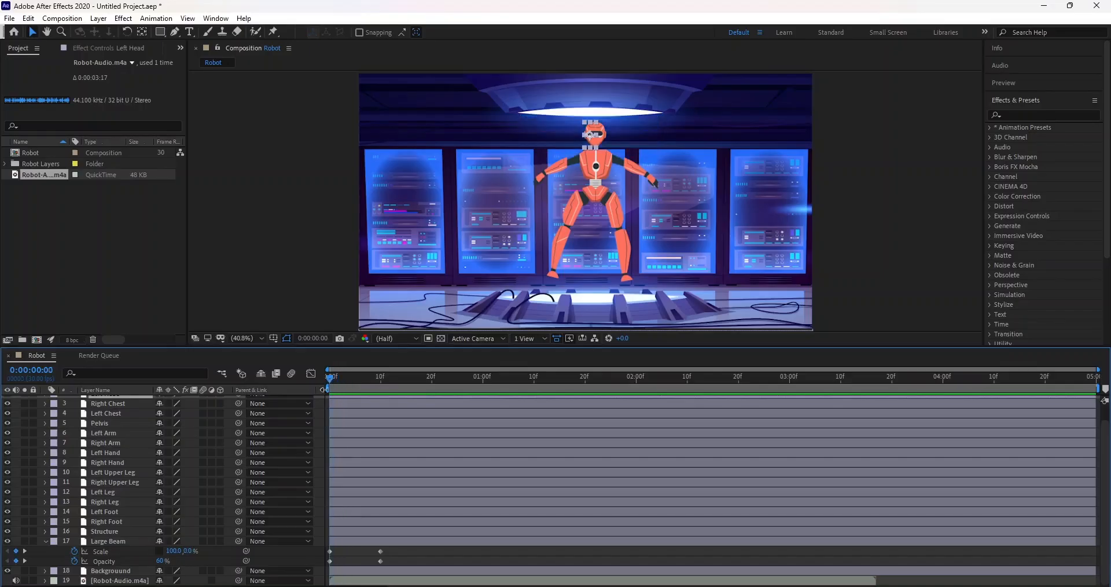
Step: Change the Large Beam's Opacity keyframe on frame 0 to 50%, and play back the animation to check it
{"action": "left_click", "coordinate": [330, 561]}
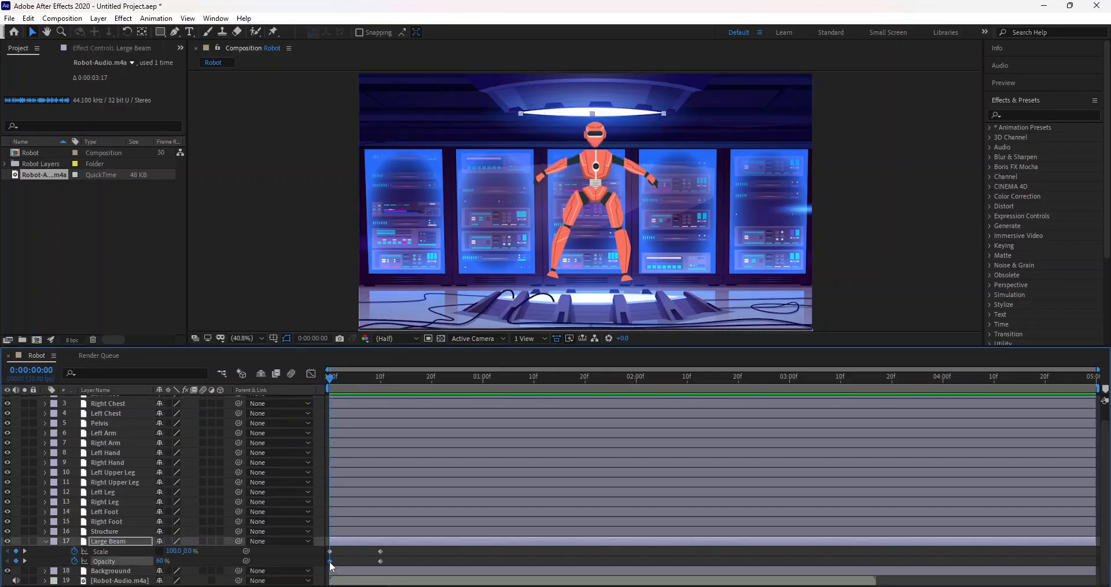
{"action": "left_click", "coordinate": [161, 560]}
{"action": "type", "text": "50"}
{"action": "left_click", "coordinate": [297, 560]}
{"action": "left_click", "coordinate": [381, 561]}
{"action": "key", "text": "space"}
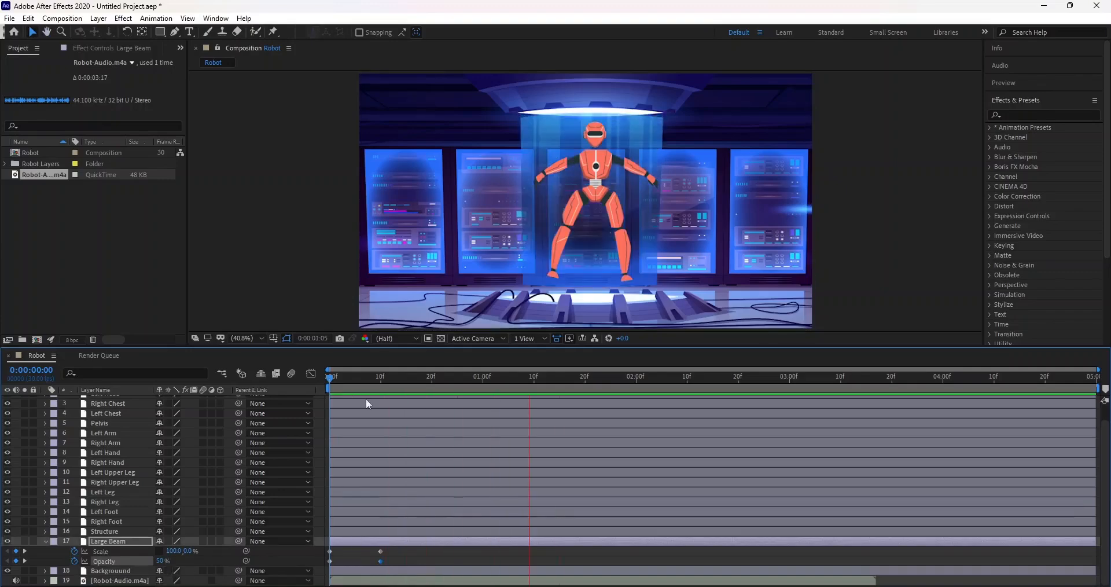
{"action": "left_click_drag", "start_coordinate": [330, 376], "coordinate": [347, 377]}
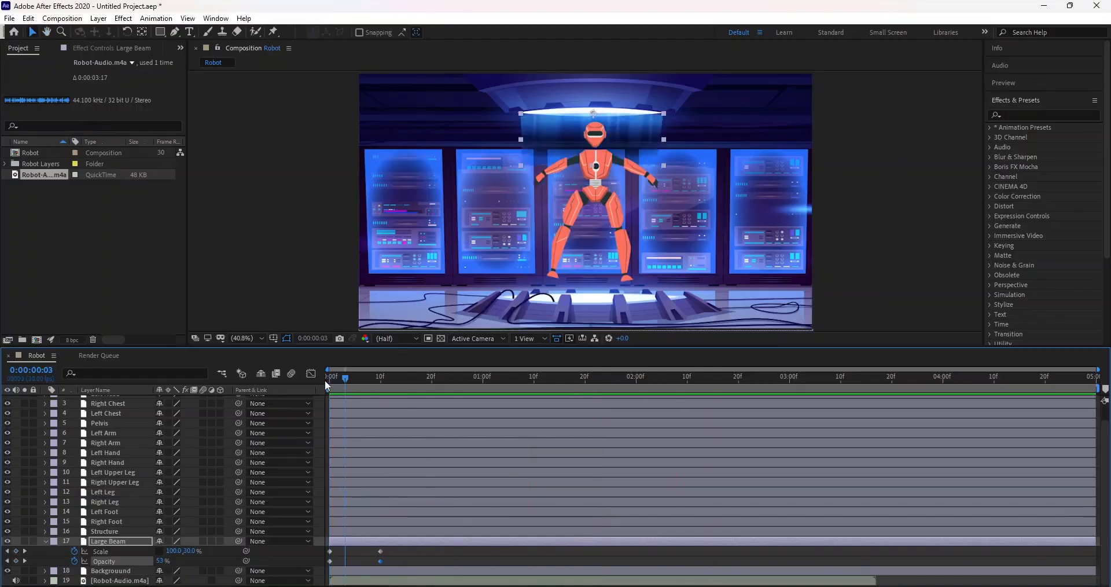
{"action": "left_click", "coordinate": [325, 379]}
Step: Apply Easy Ease to all of the Large Beam's Scale and Opacity keyframes, and return the playhead to frame 0
{"action": "left_click_drag", "start_coordinate": [420, 564], "coordinate": [327, 547]}
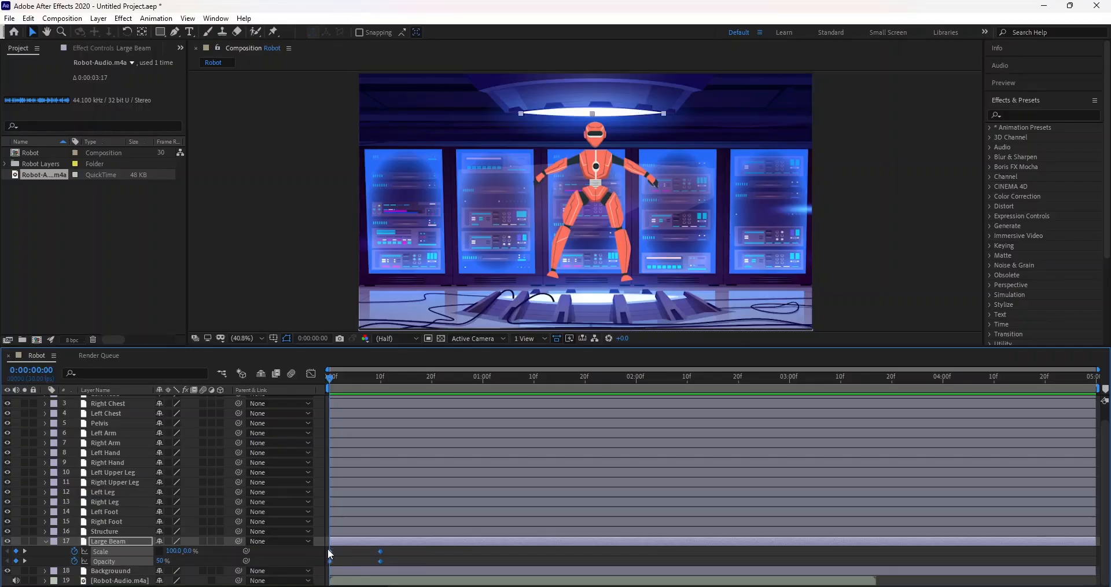
{"action": "key", "text": "space"}
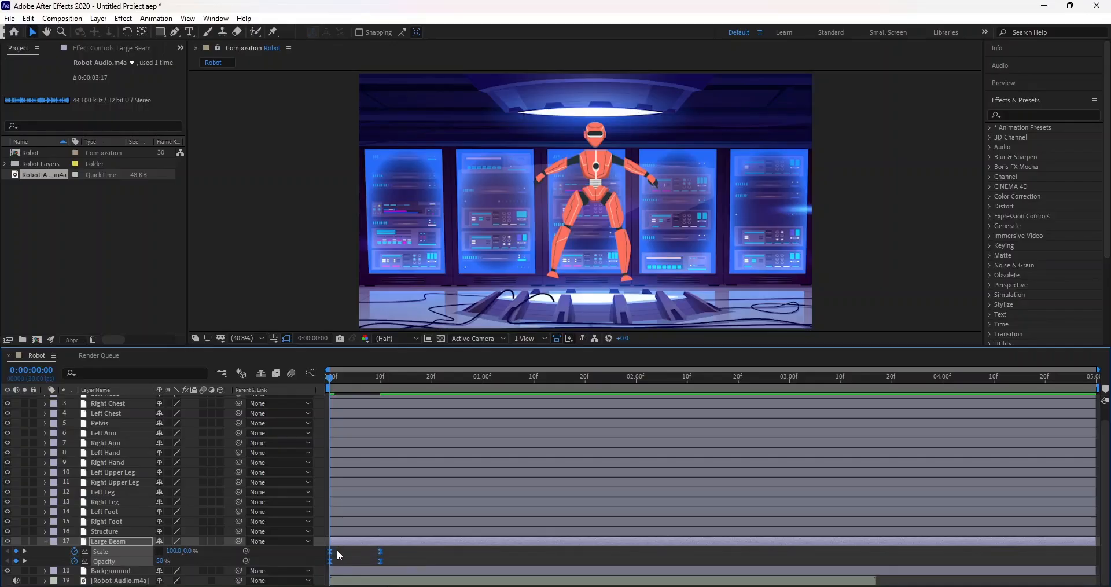
{"action": "left_click", "coordinate": [353, 375]}
{"action": "left_click", "coordinate": [332, 384]}
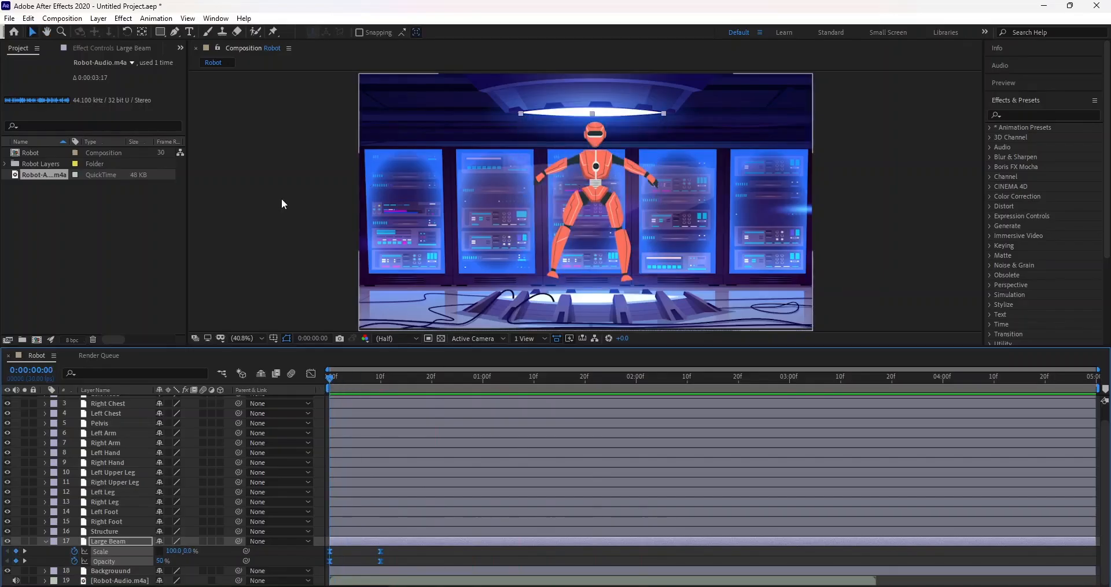
{"action": "left_click", "coordinate": [260, 338]}
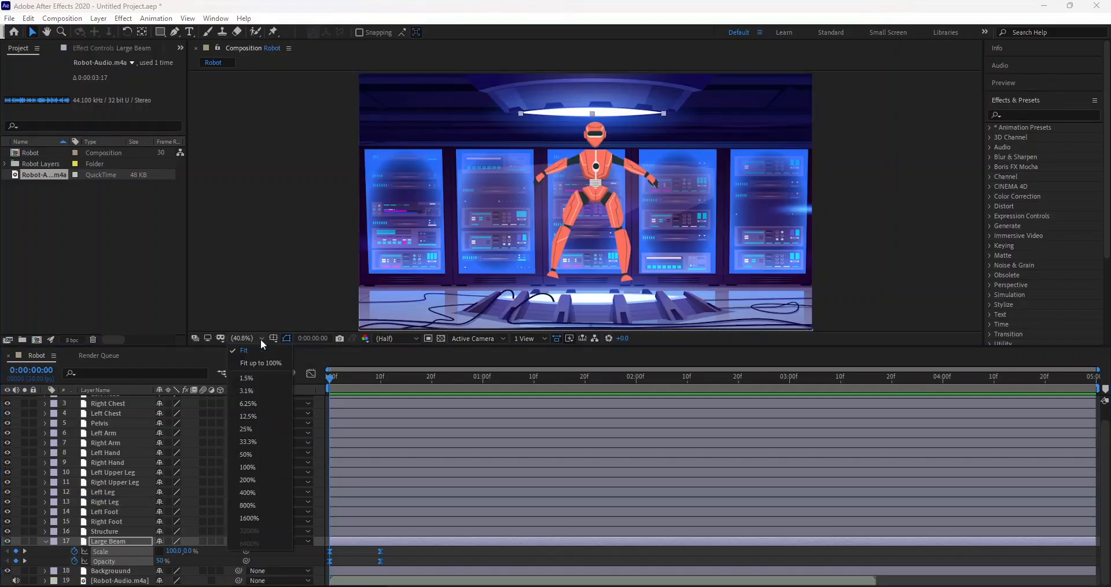
{"action": "left_click", "coordinate": [250, 453]}
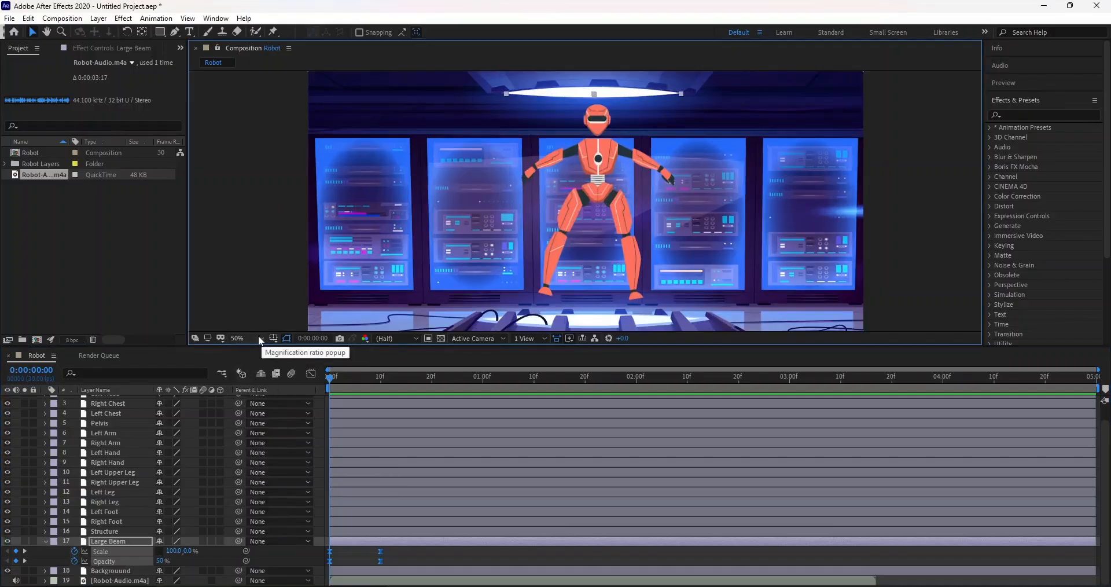
{"action": "left_click", "coordinate": [258, 337]}
{"action": "left_click", "coordinate": [254, 467]}
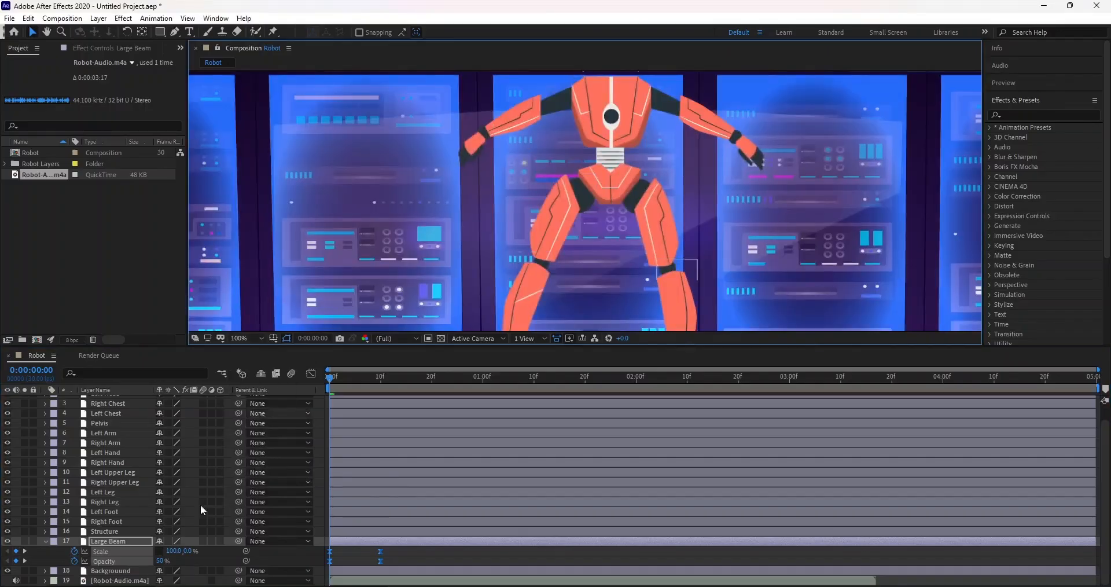
{"action": "left_click", "coordinate": [261, 337]}
{"action": "left_click", "coordinate": [244, 456]}
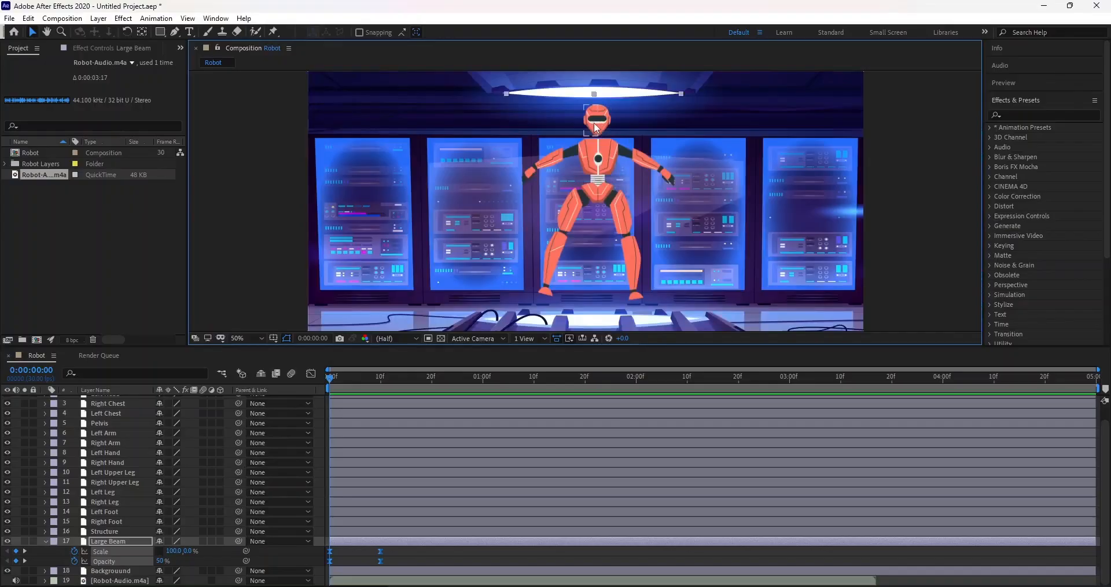
Step: Move the anchor points of the Right Head and Left Head layers to the chin's lower tip, where both halves meet
{"action": "left_click", "coordinate": [261, 337]}
{"action": "left_click", "coordinate": [252, 464]}
{"action": "left_click", "coordinate": [47, 32]}
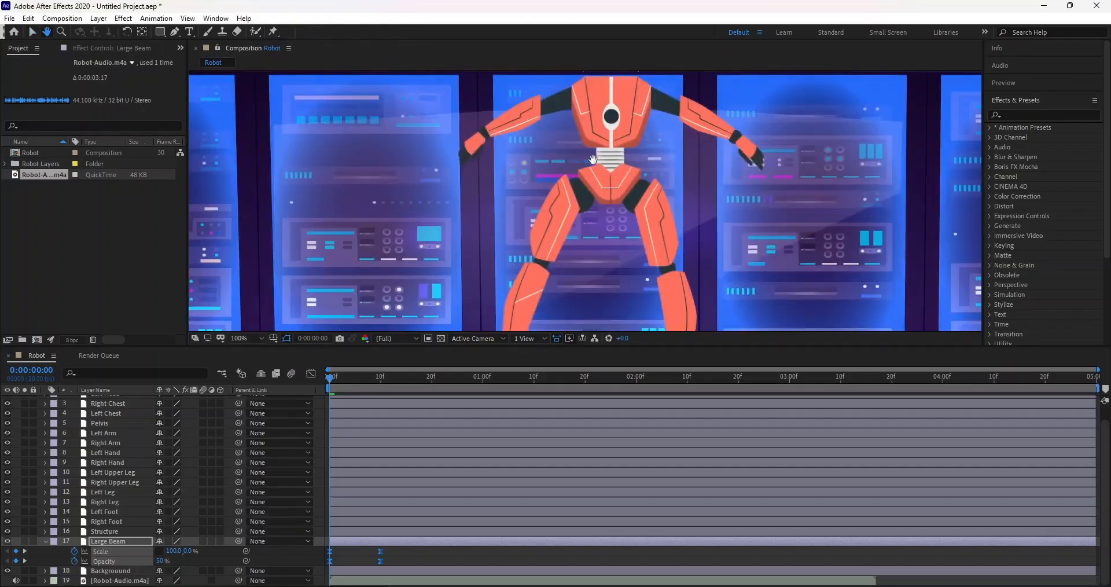
{"action": "left_click_drag", "start_coordinate": [593, 159], "coordinate": [591, 292]}
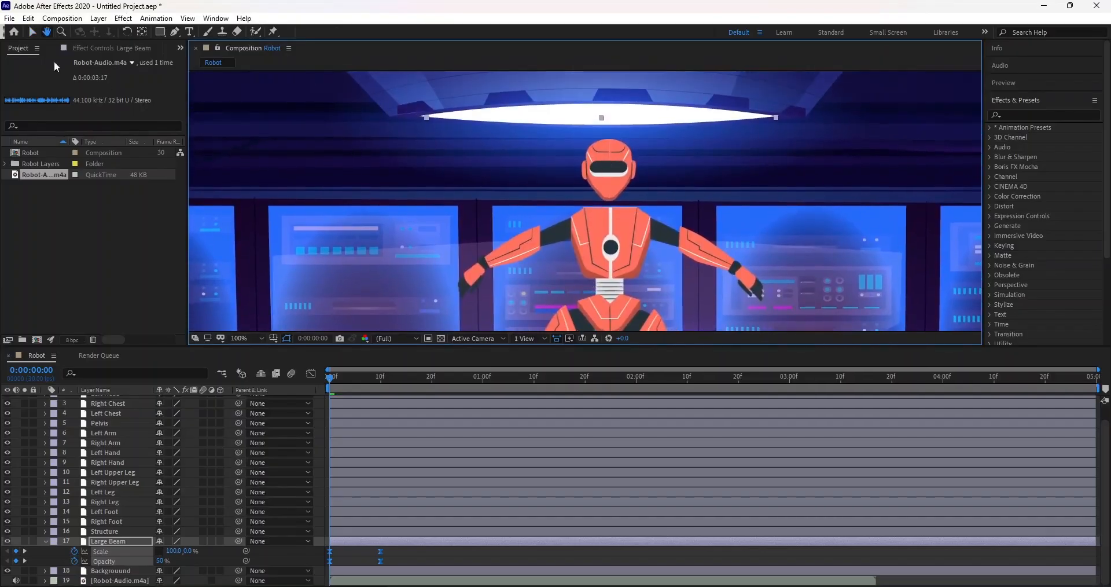
{"action": "left_click", "coordinate": [32, 32]}
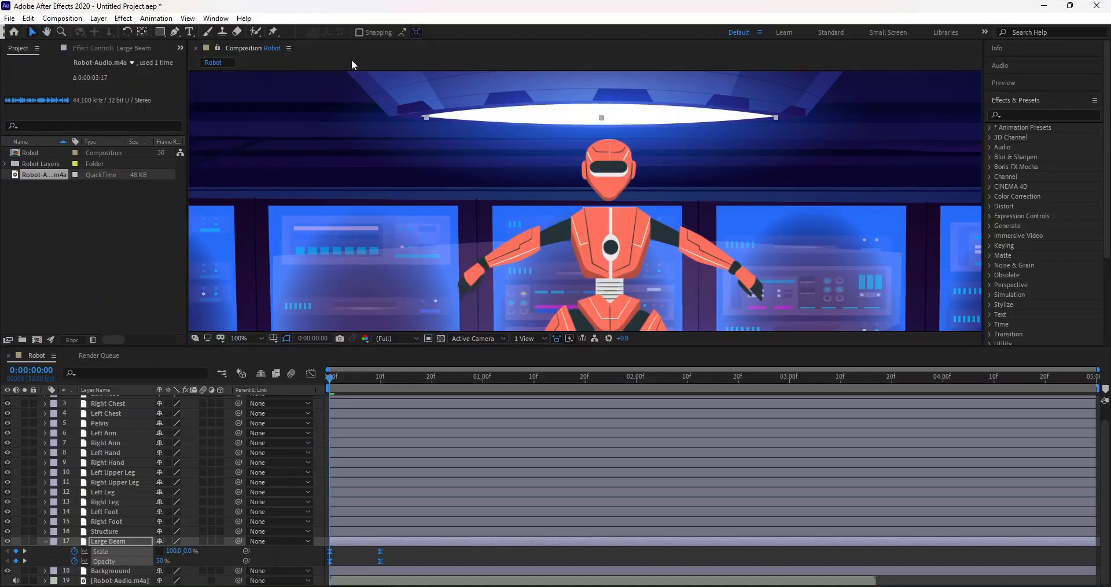
{"action": "left_click", "coordinate": [595, 178]}
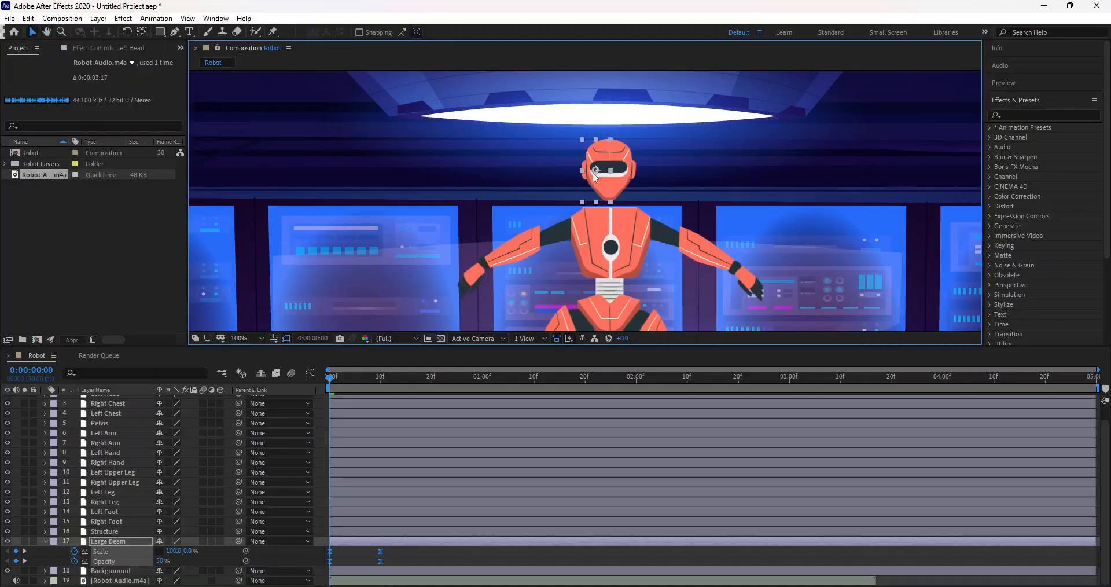
{"action": "scroll", "coordinate": [197, 473], "scroll_direction": "up", "scroll_amount": 1}
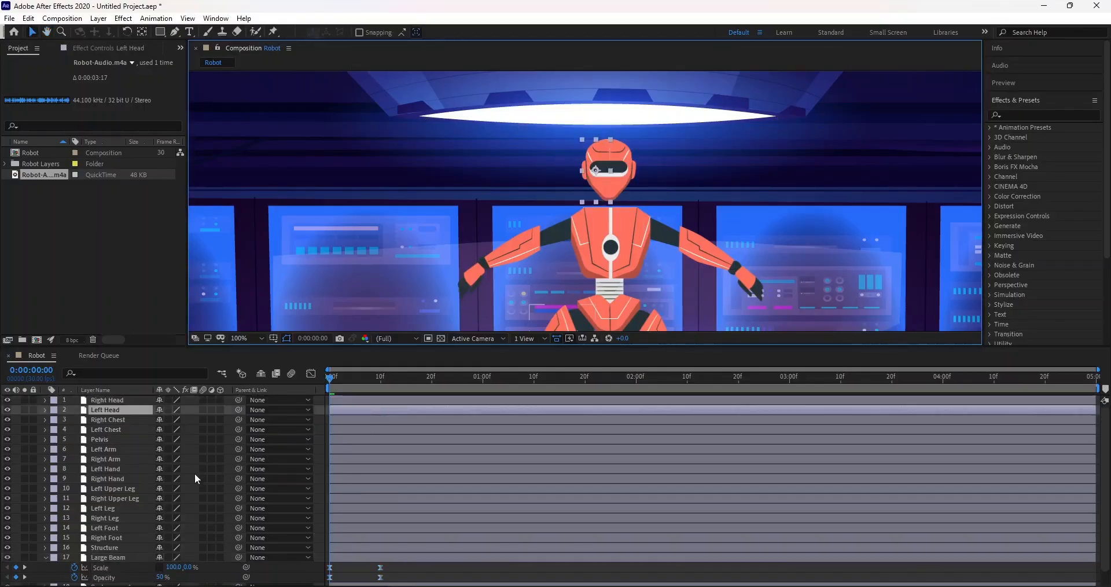
{"action": "left_click", "coordinate": [623, 154]}
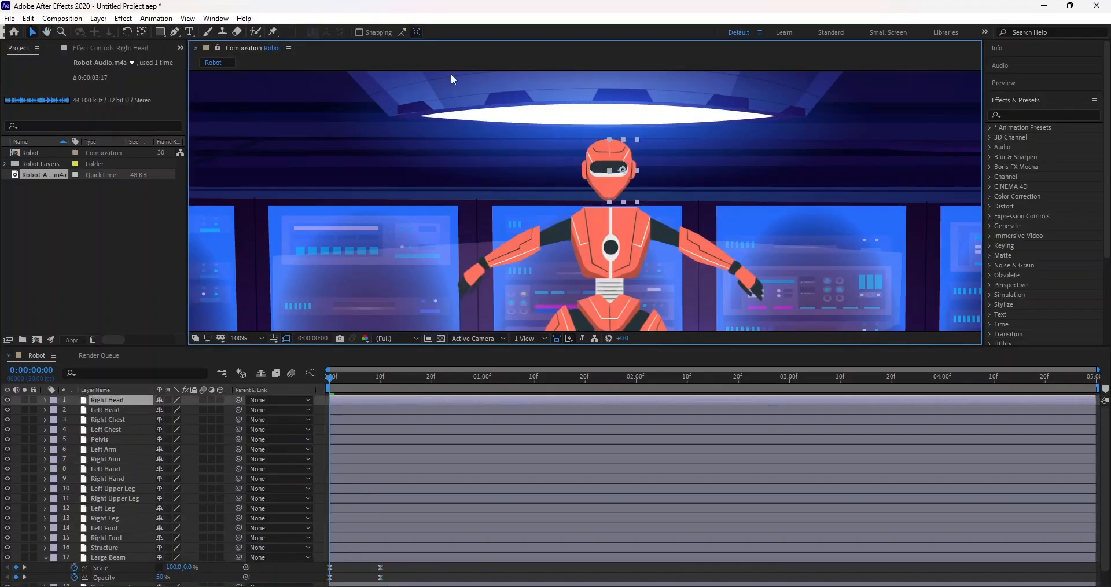
{"action": "left_click", "coordinate": [141, 32]}
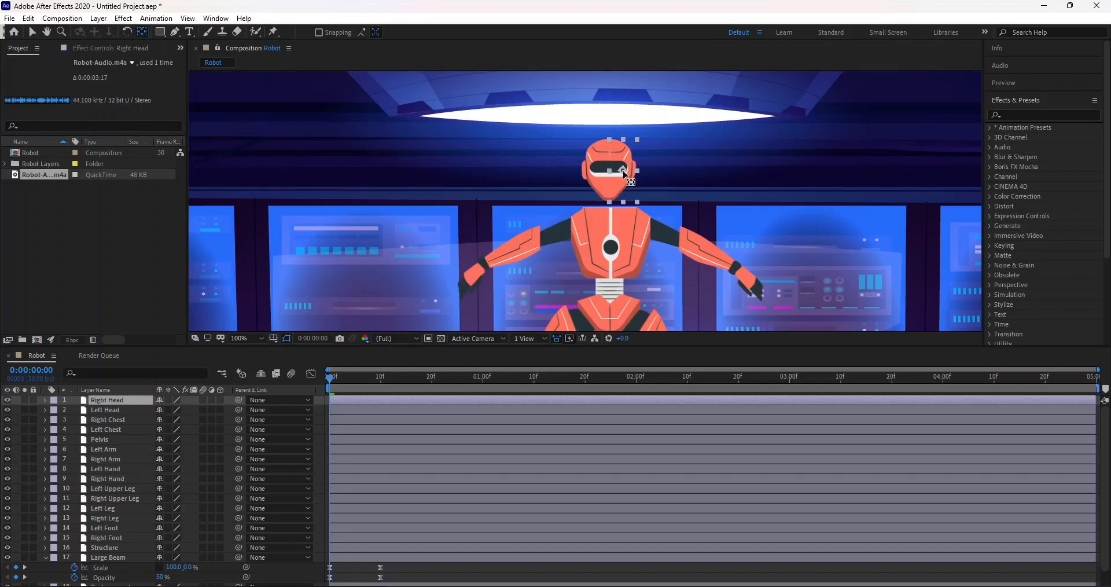
{"action": "left_click_drag", "start_coordinate": [625, 173], "coordinate": [612, 201]}
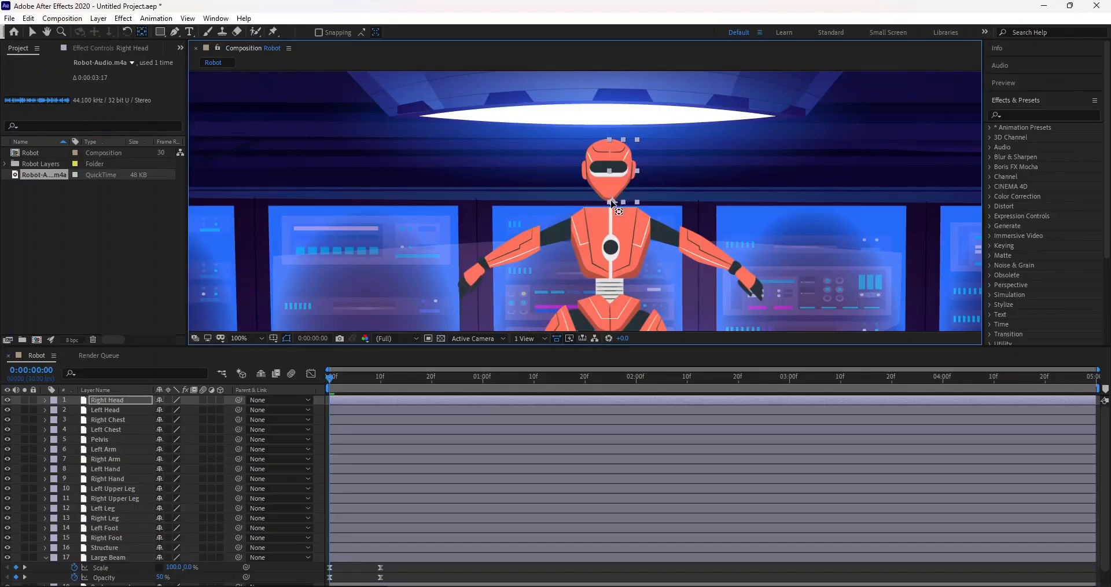
{"action": "left_click", "coordinate": [602, 169]}
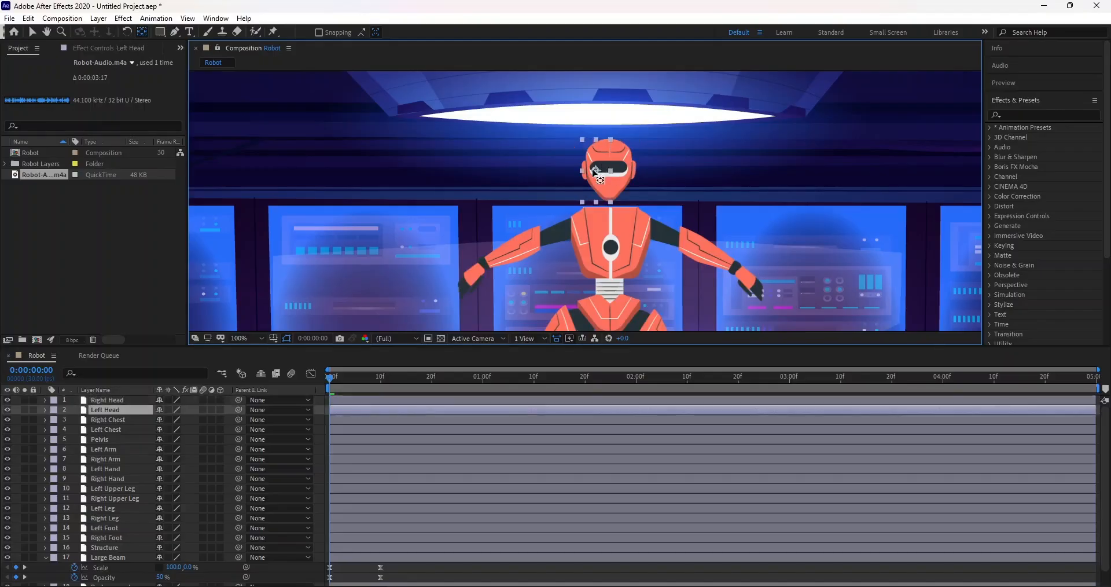
{"action": "left_click_drag", "start_coordinate": [596, 172], "coordinate": [611, 202]}
Step: Show Position and Rotation for the Right Head and Left Head layers, and keyframe both Positions on frame 10
{"action": "left_click", "coordinate": [130, 398], "text": "shift"}
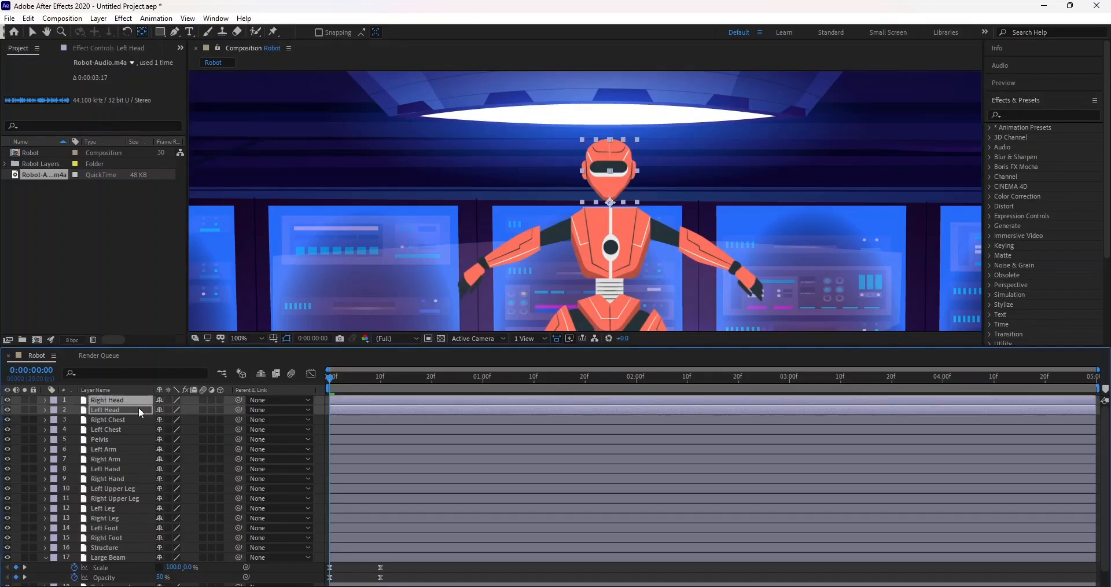
{"action": "key", "text": "p"}
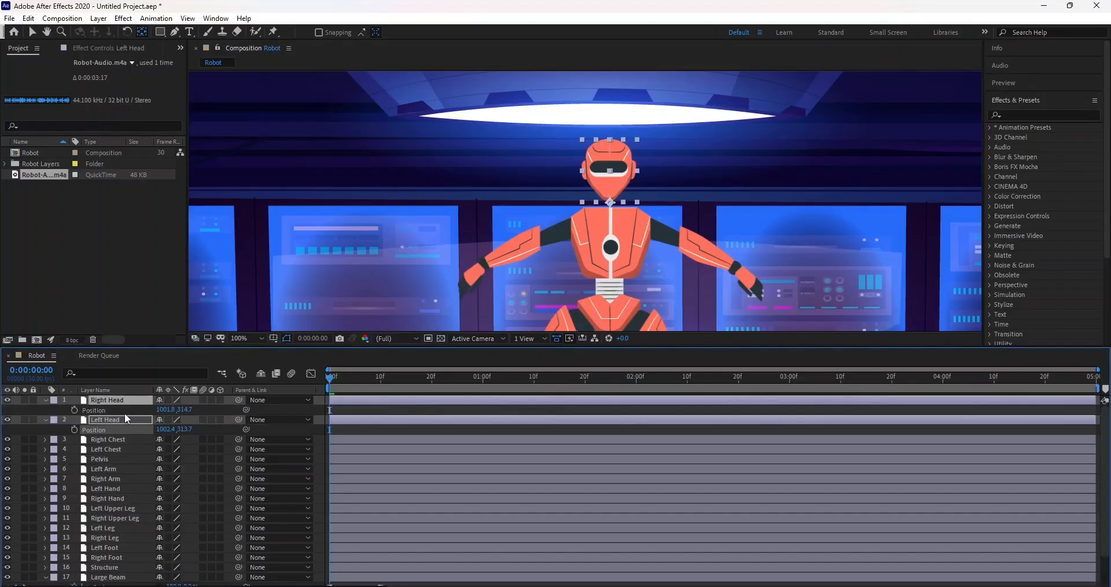
{"action": "key", "text": "shift+r"}
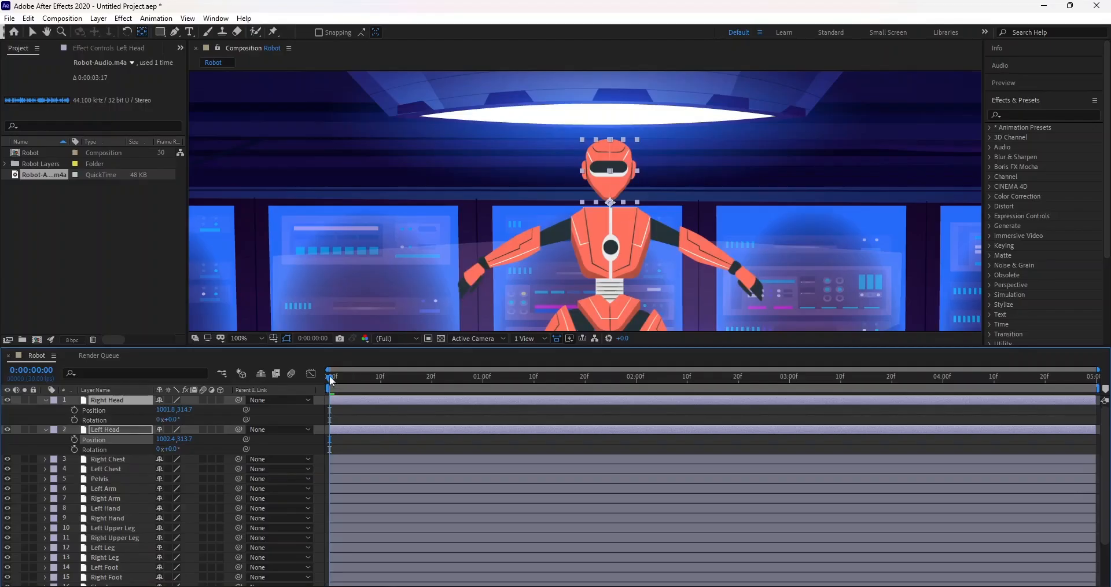
{"action": "left_click_drag", "start_coordinate": [328, 375], "coordinate": [383, 377]}
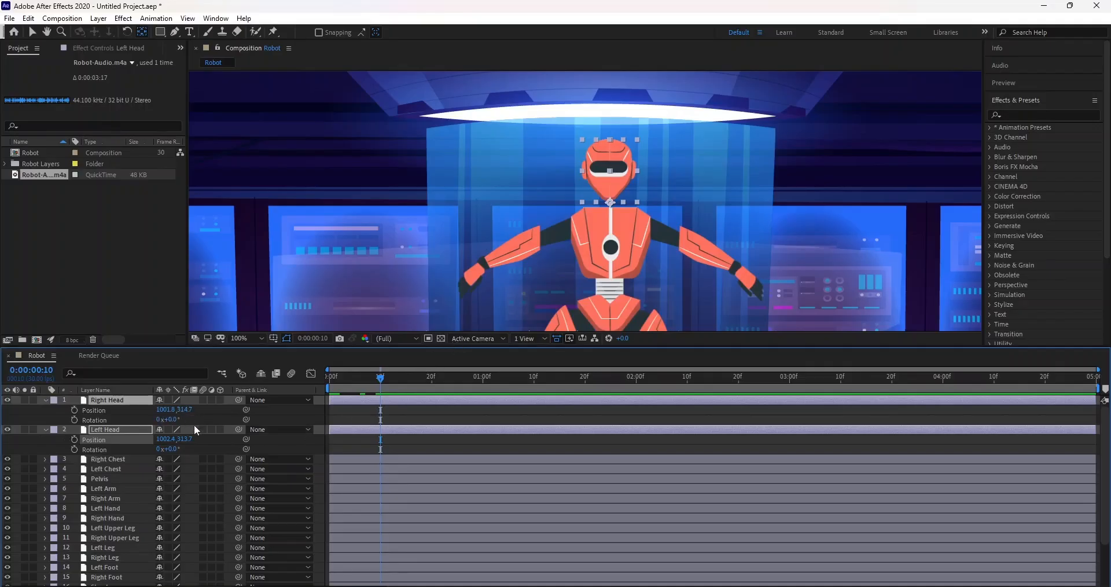
{"action": "left_click", "coordinate": [74, 410]}
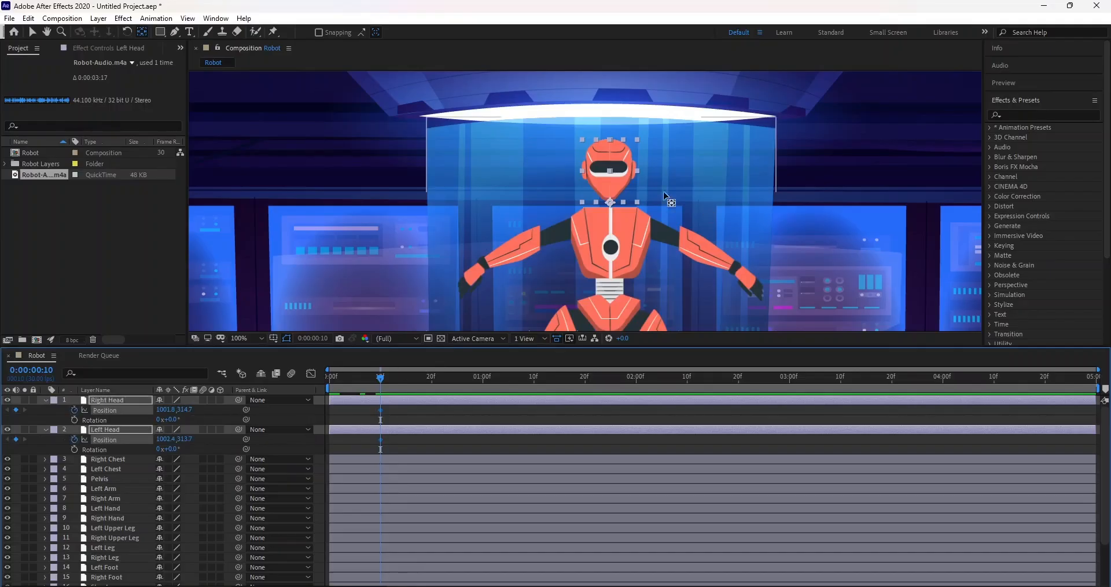
{"action": "left_click", "coordinate": [337, 408]}
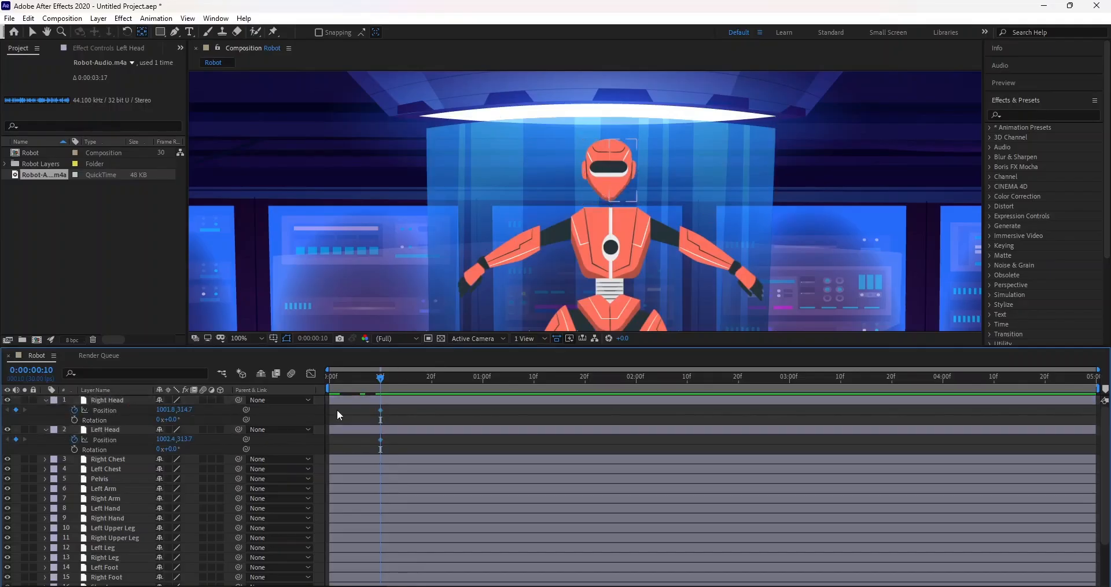
Step: Try moving the Right Head sideways away from the face on frame 10, undo the move, and return the playhead to frame 0
{"action": "left_click", "coordinate": [361, 400]}
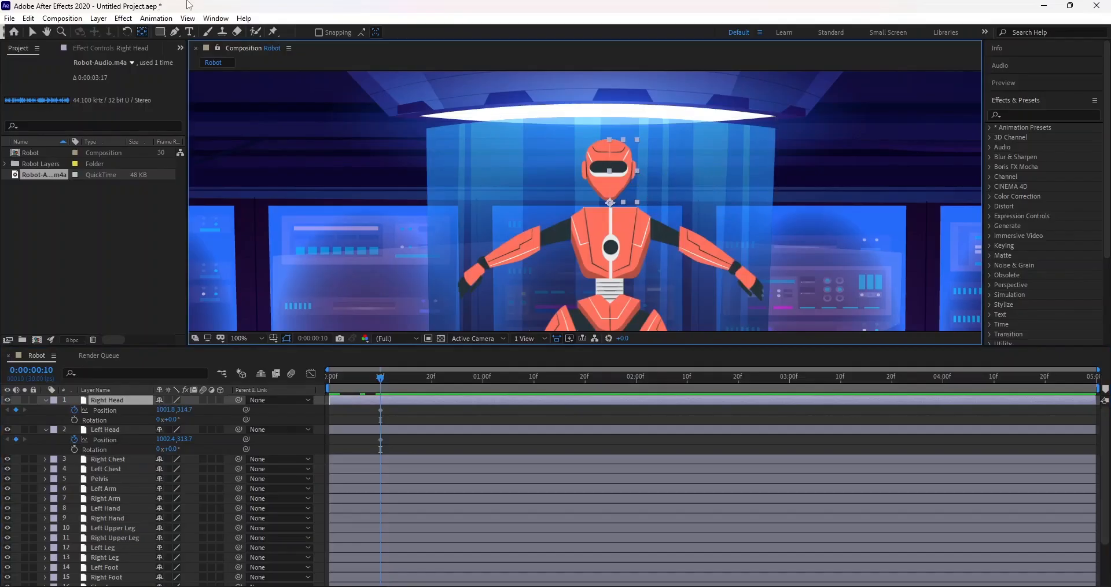
{"action": "left_click", "coordinate": [33, 32]}
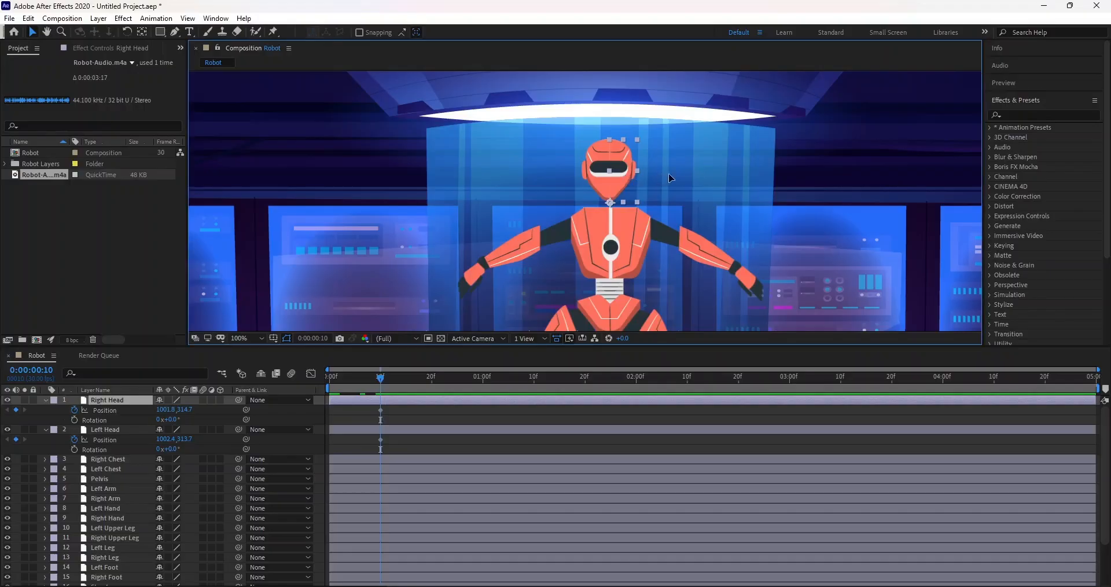
{"action": "left_click_drag", "start_coordinate": [623, 172], "coordinate": [756, 180]}
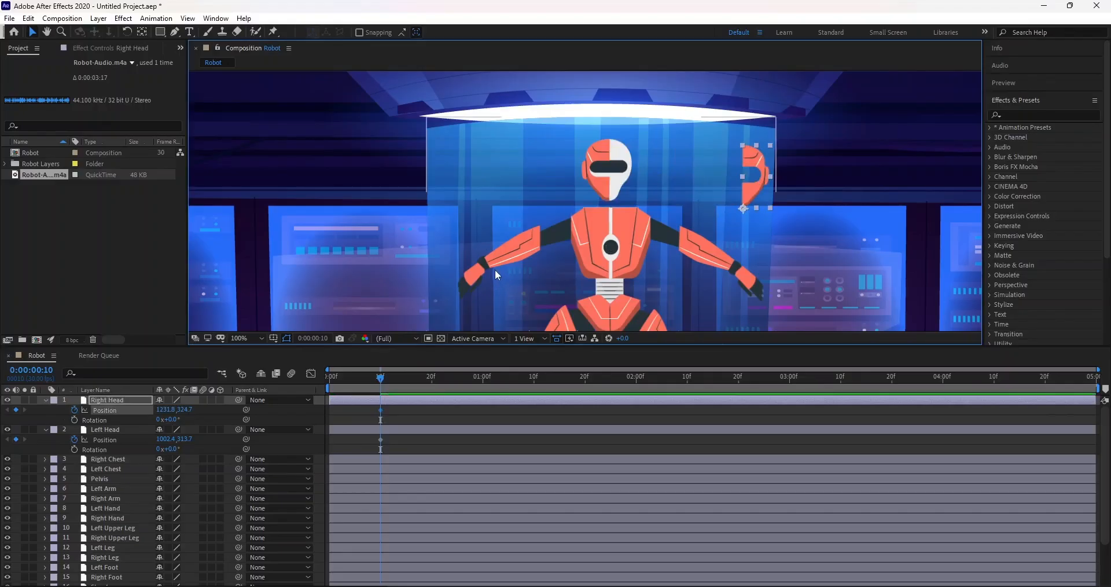
{"action": "key", "text": "ctrl+z"}
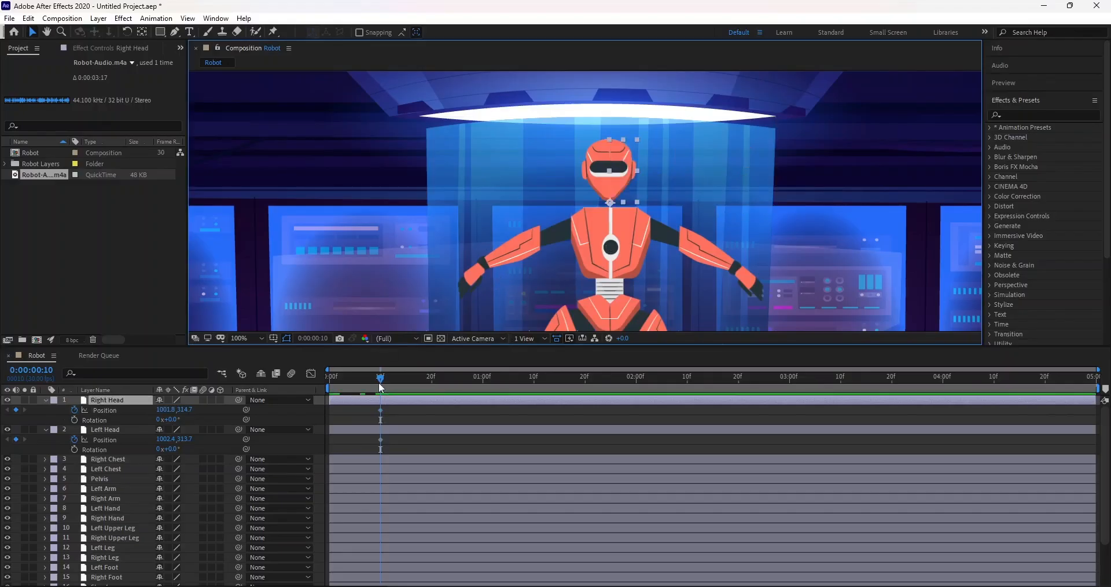
{"action": "left_click_drag", "start_coordinate": [381, 379], "coordinate": [322, 381]}
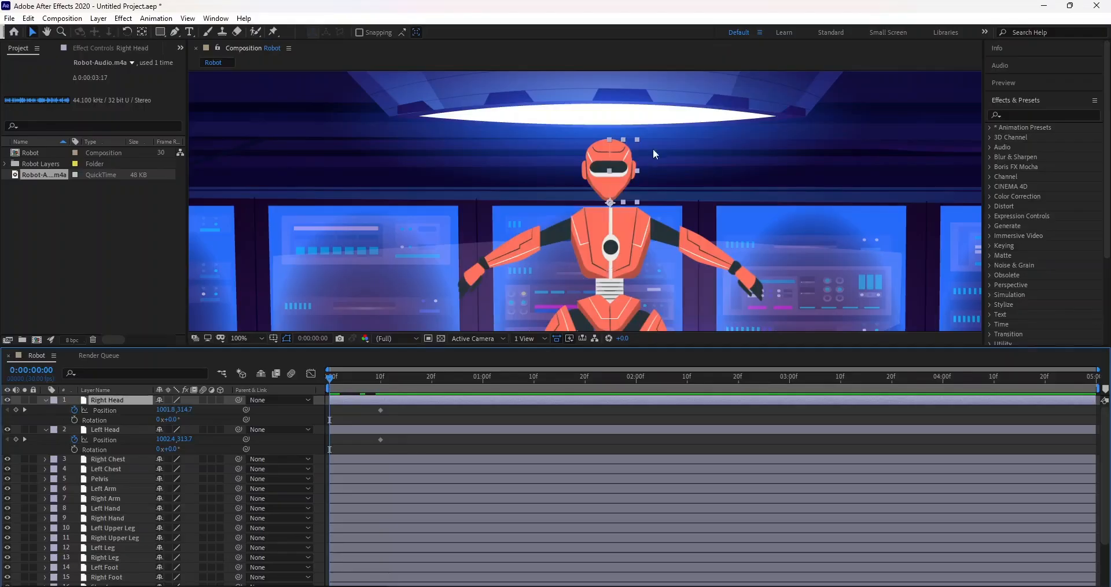
Step: On frame 0, move the Right Head away from the face to about 1307.8, 314.7 and the Left Head to about 702.4, 308.7
{"action": "left_click_drag", "start_coordinate": [624, 169], "coordinate": [802, 175]}
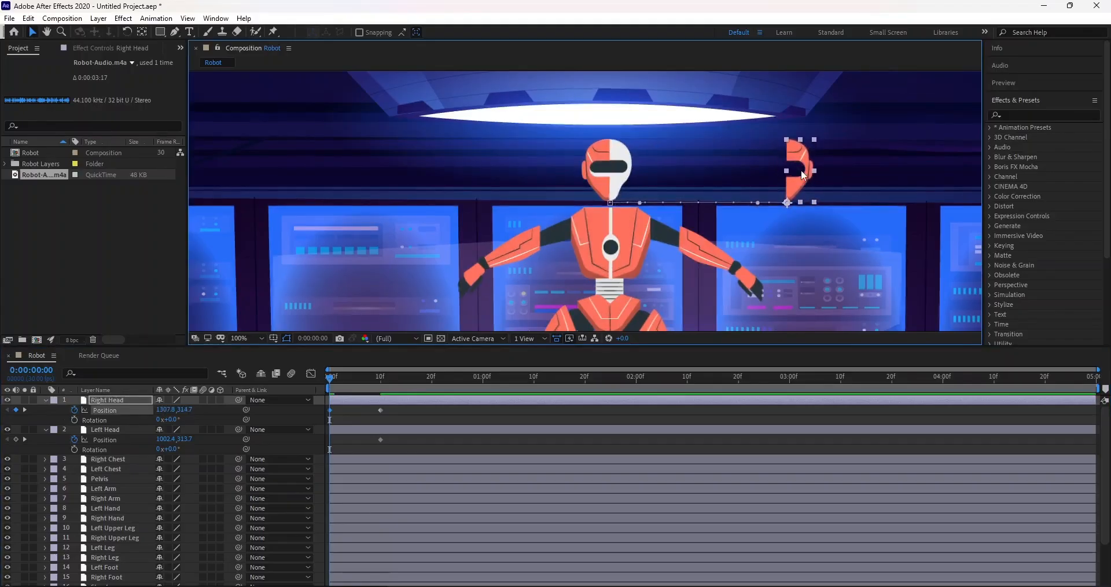
{"action": "left_click", "coordinate": [340, 431]}
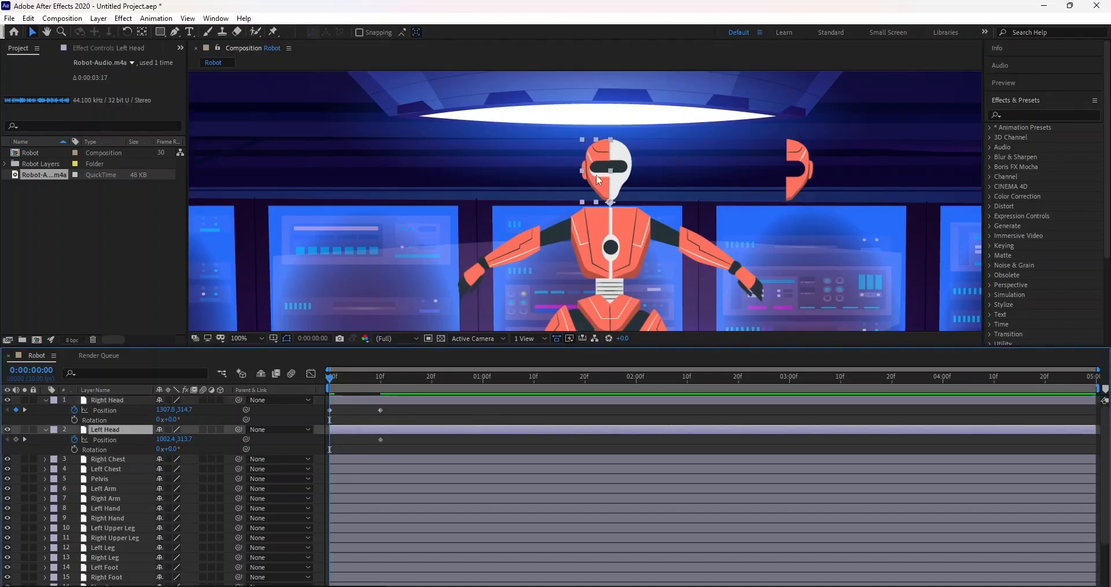
{"action": "left_click_drag", "start_coordinate": [596, 174], "coordinate": [424, 177]}
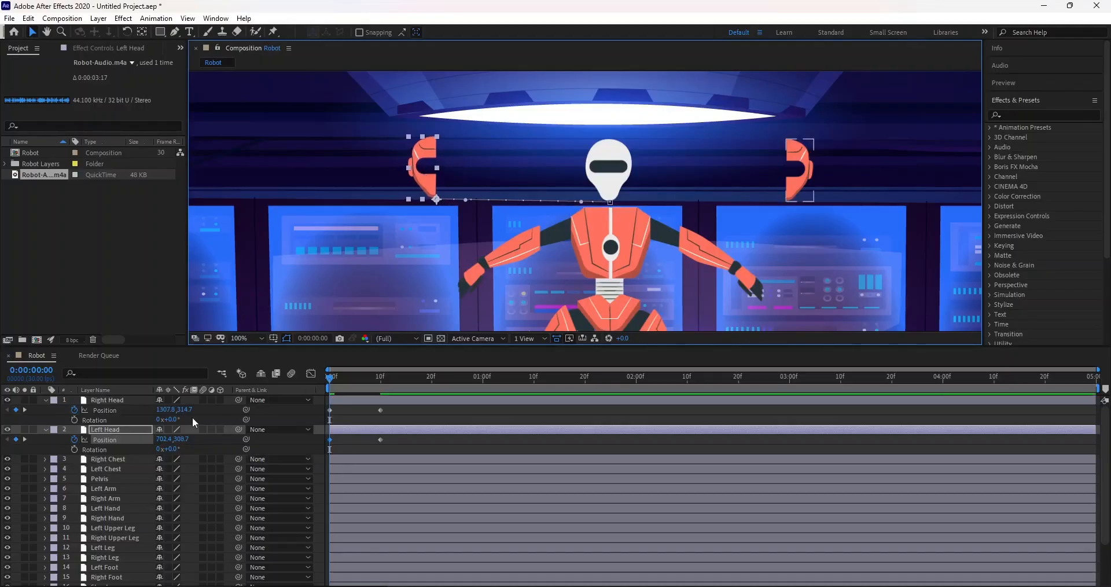
{"action": "left_click", "coordinate": [796, 166]}
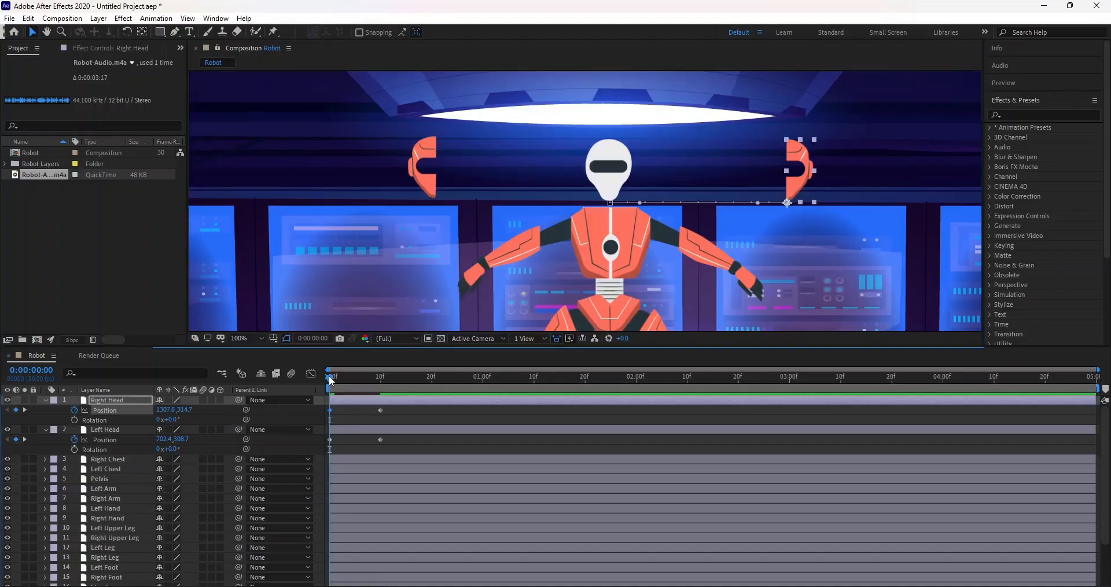
Step: On frame 10, add a Rotation keyframe to the Left Head and set its rotation to -90°
{"action": "left_click_drag", "start_coordinate": [330, 376], "coordinate": [380, 378]}
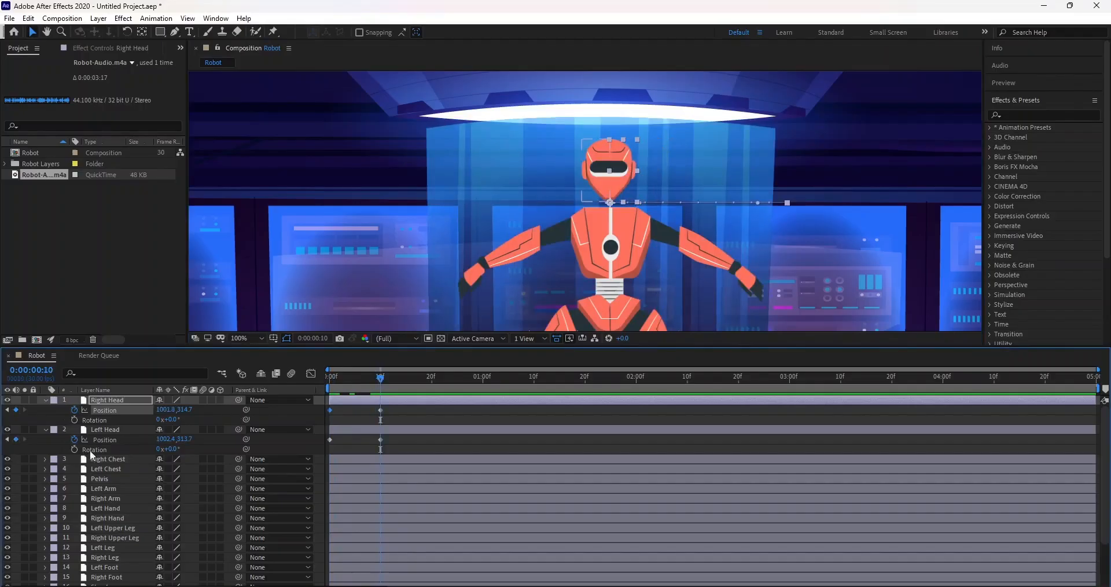
{"action": "left_click_drag", "start_coordinate": [171, 448], "coordinate": [134, 463]}
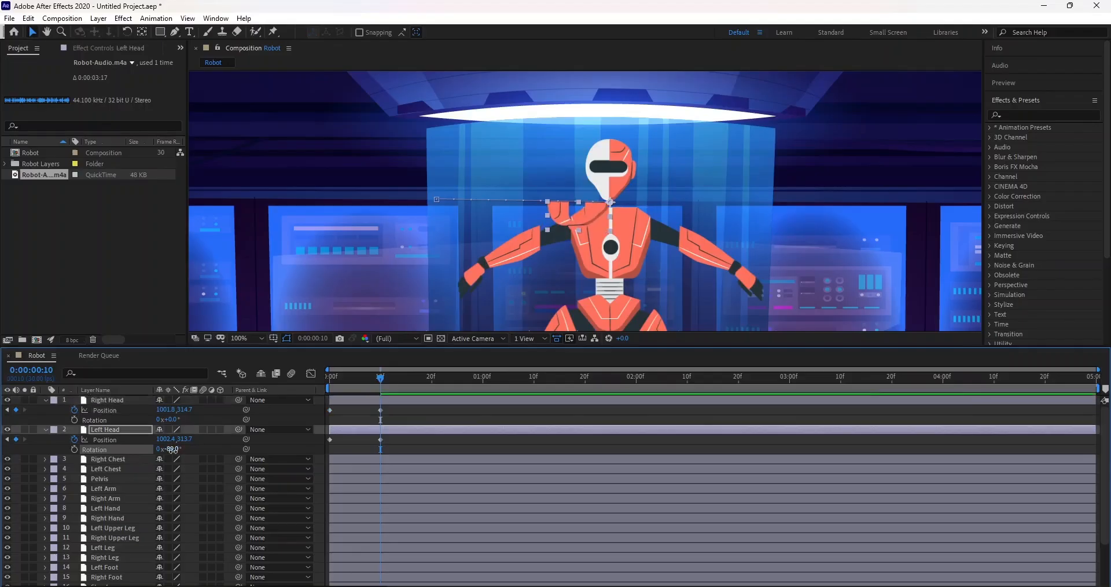
{"action": "left_click", "coordinate": [172, 449]}
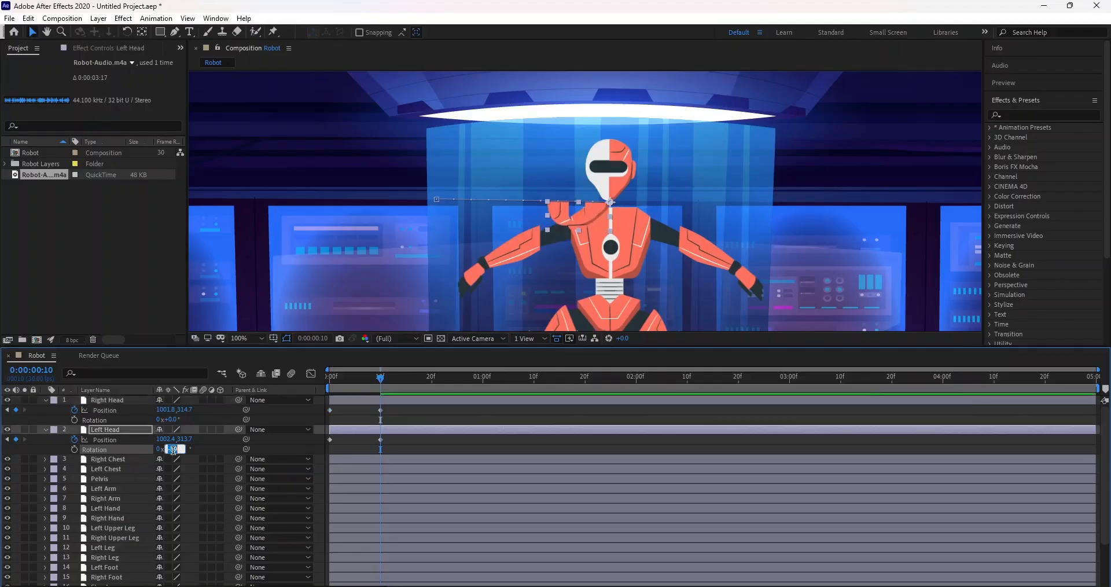
{"action": "left_click", "coordinate": [74, 449]}
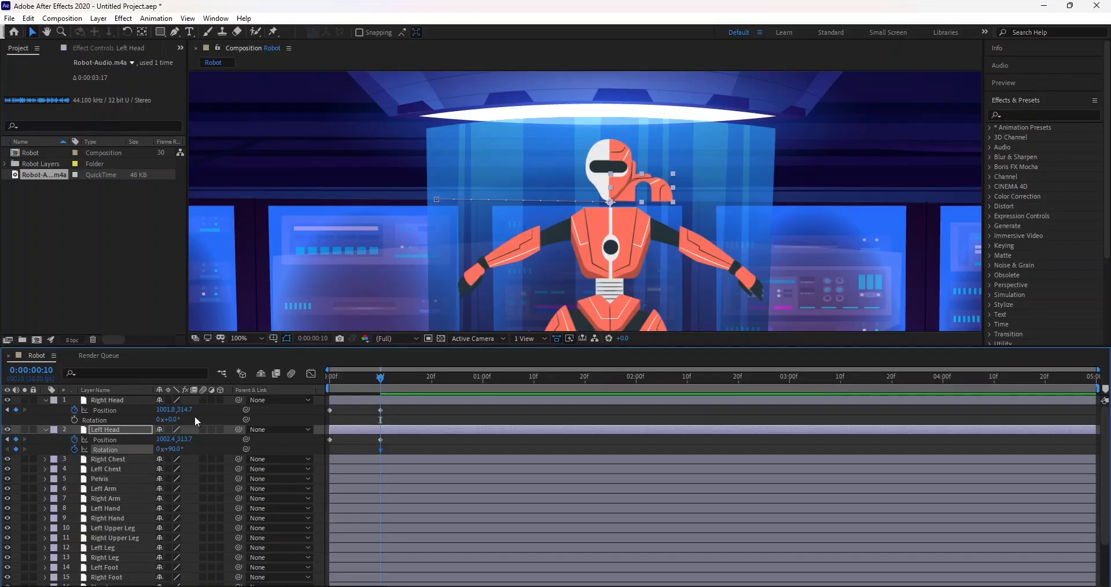
{"action": "left_click", "coordinate": [172, 449]}
{"action": "key", "text": "Return"}
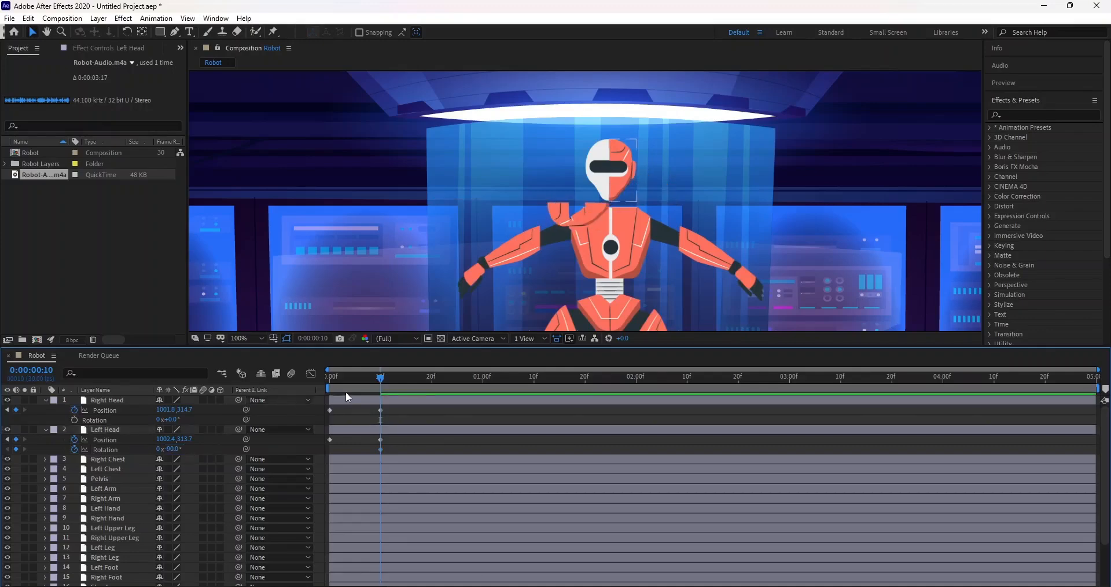
Step: Set the Right Head's Rotation to 90° on frame 10 without keyframing it
{"action": "left_click", "coordinate": [173, 419]}
{"action": "left_click", "coordinate": [119, 397]}
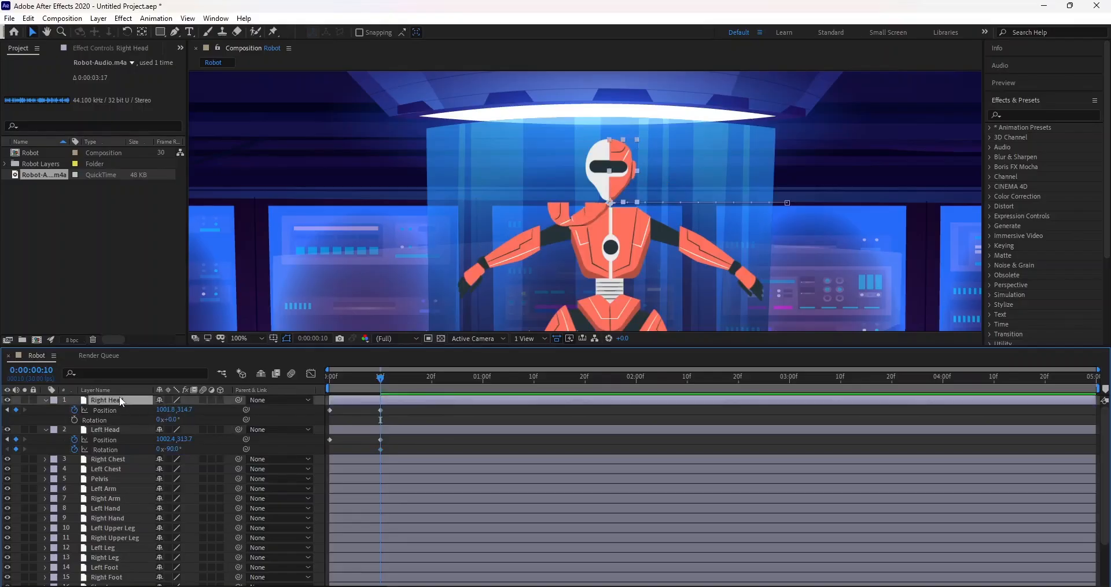
{"action": "left_click", "coordinate": [171, 419]}
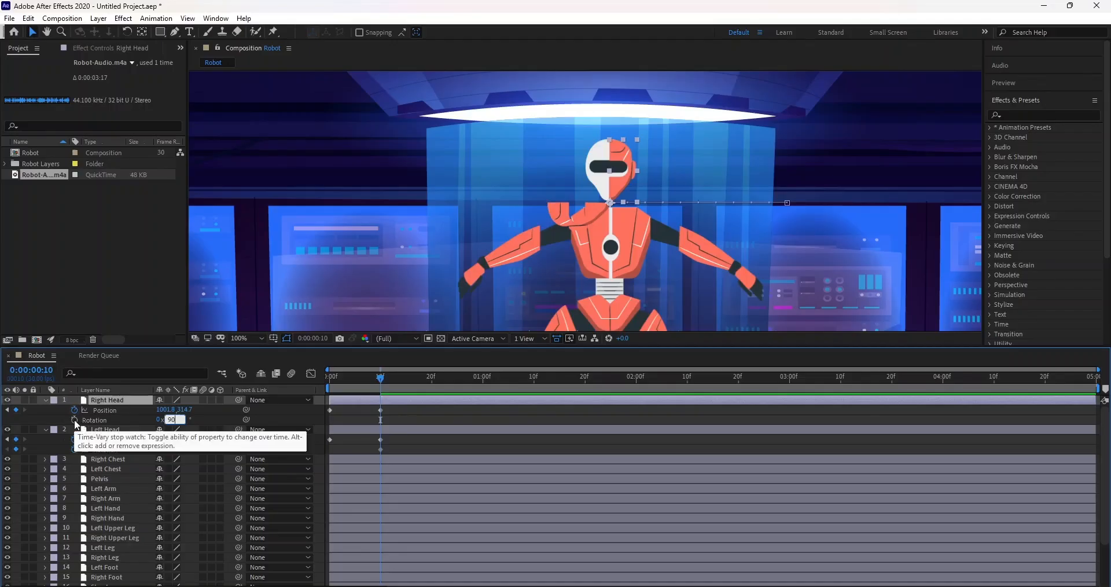
{"action": "left_click", "coordinate": [292, 423]}
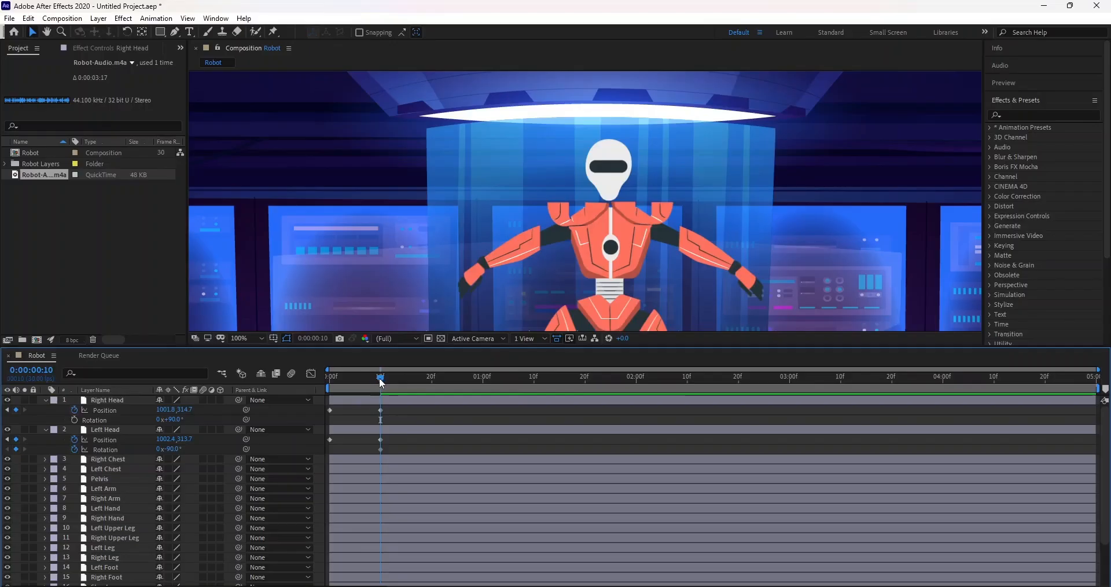
Step: On frame 0, set the Rotation of the Right Head and the Left Head to 0°, and preview the animation
{"action": "left_click_drag", "start_coordinate": [379, 377], "coordinate": [325, 382]}
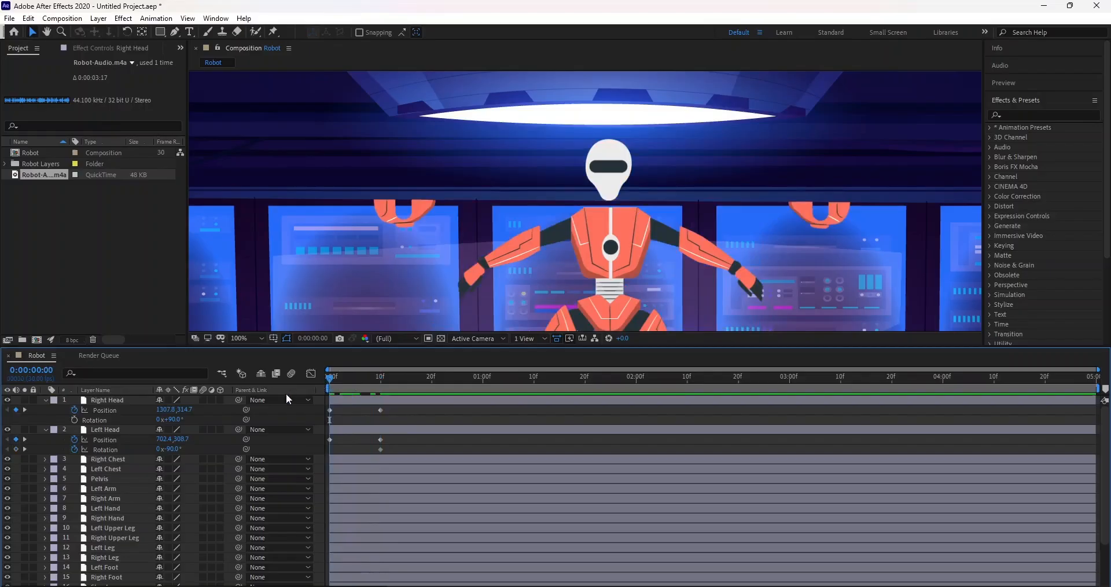
{"action": "left_click", "coordinate": [173, 419]}
{"action": "type", "text": "0"}
{"action": "left_click", "coordinate": [175, 449]}
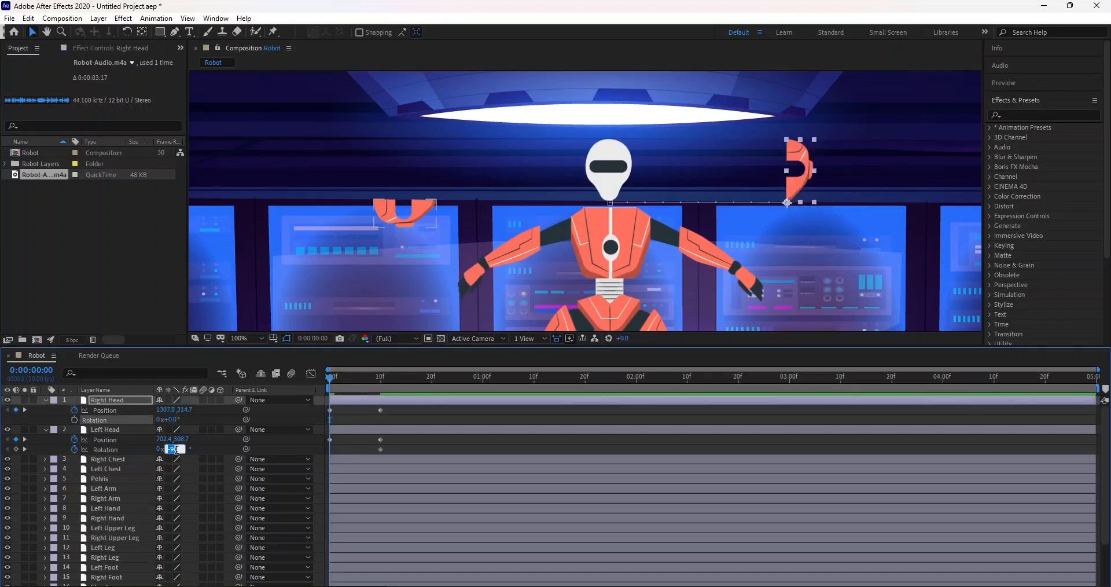
{"action": "type", "text": "0"}
{"action": "left_click", "coordinate": [282, 447]}
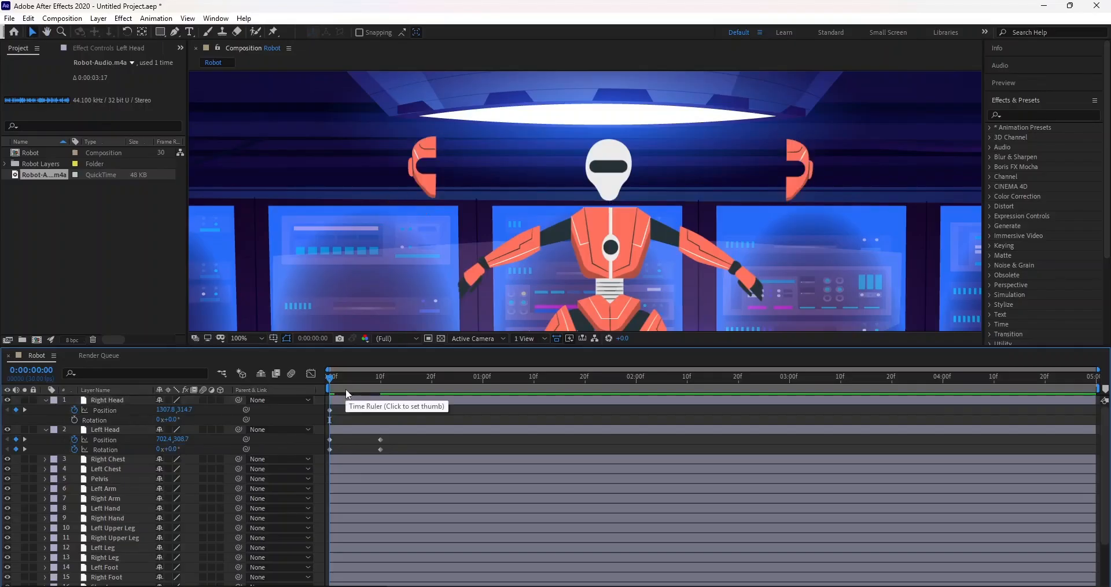
{"action": "key", "text": "space"}
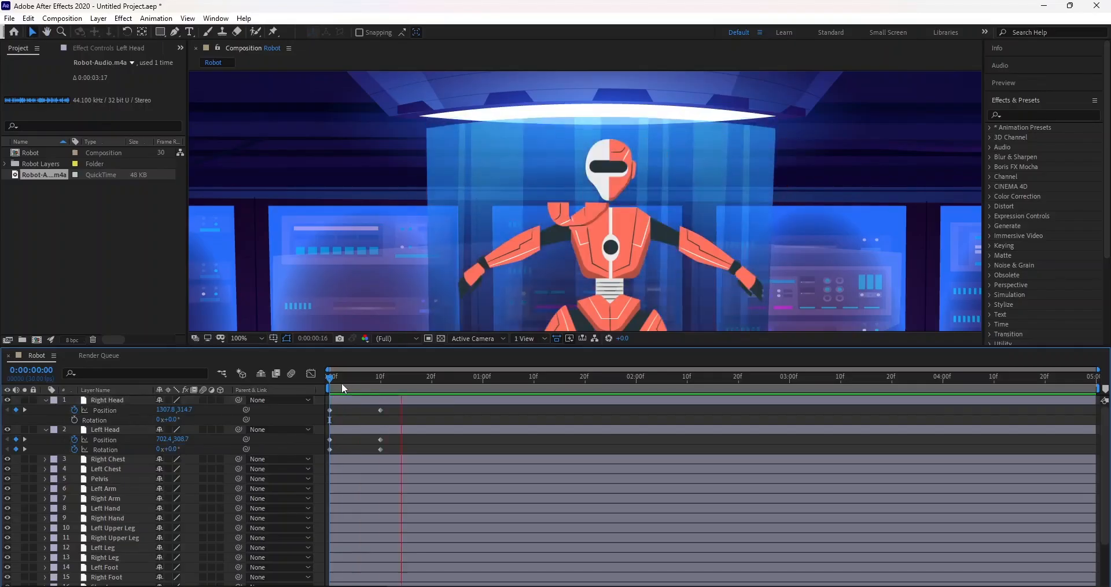
Step: On frame 10, add a Rotation keyframe to the Right Head and set its rotation to 90°
{"action": "left_click_drag", "start_coordinate": [329, 377], "coordinate": [381, 377]}
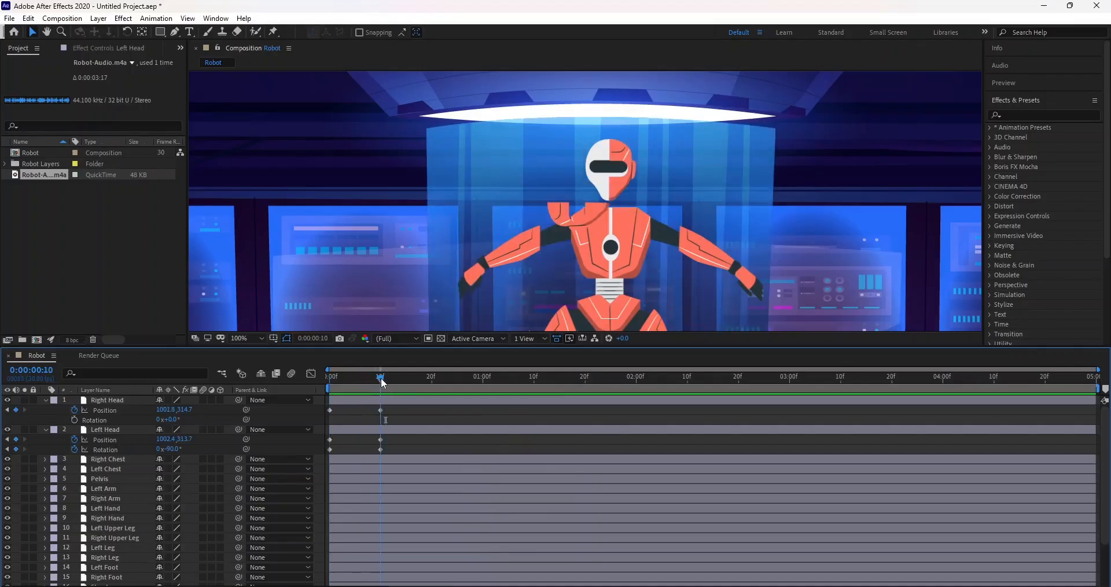
{"action": "left_click", "coordinate": [381, 439]}
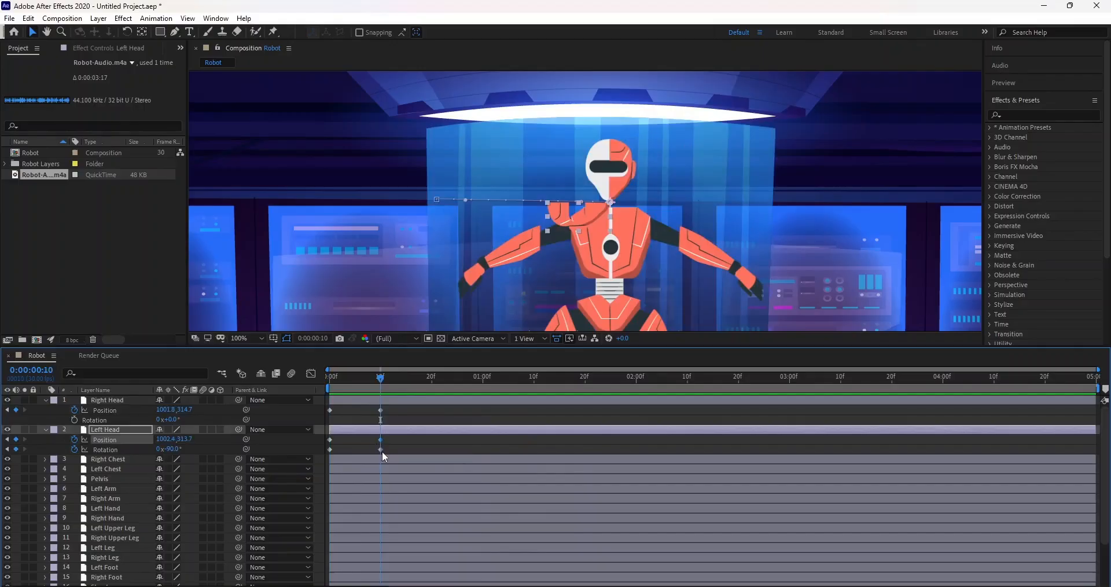
{"action": "left_click", "coordinate": [381, 449]}
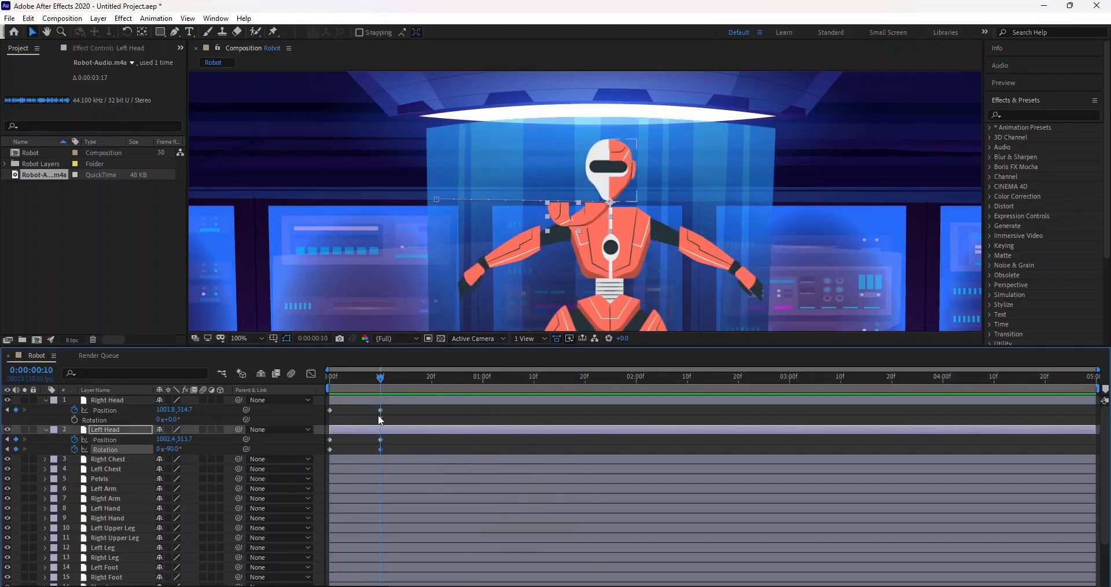
{"action": "left_click", "coordinate": [74, 418]}
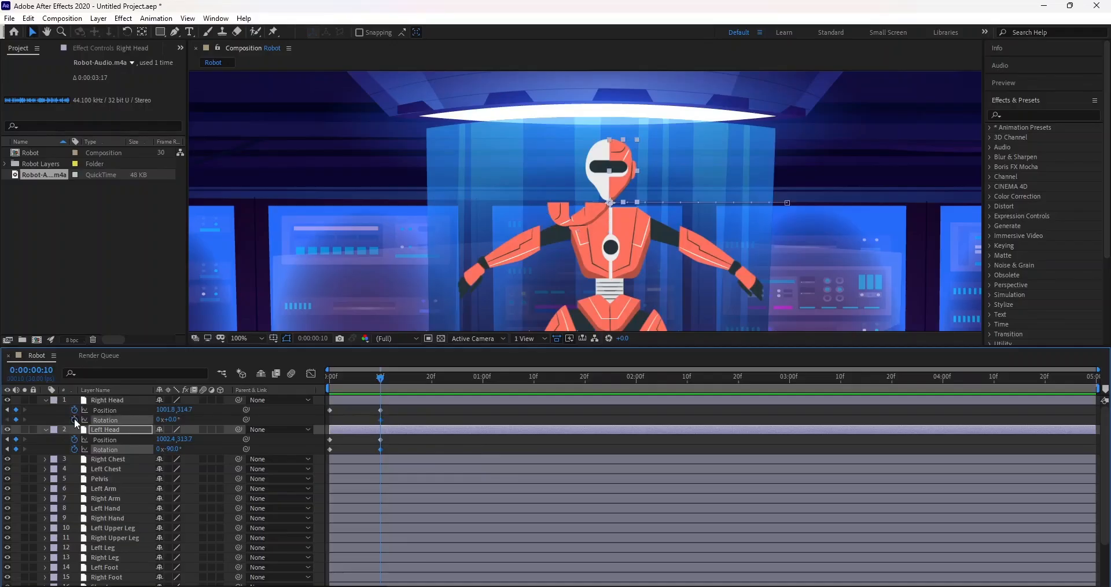
{"action": "left_click", "coordinate": [173, 419]}
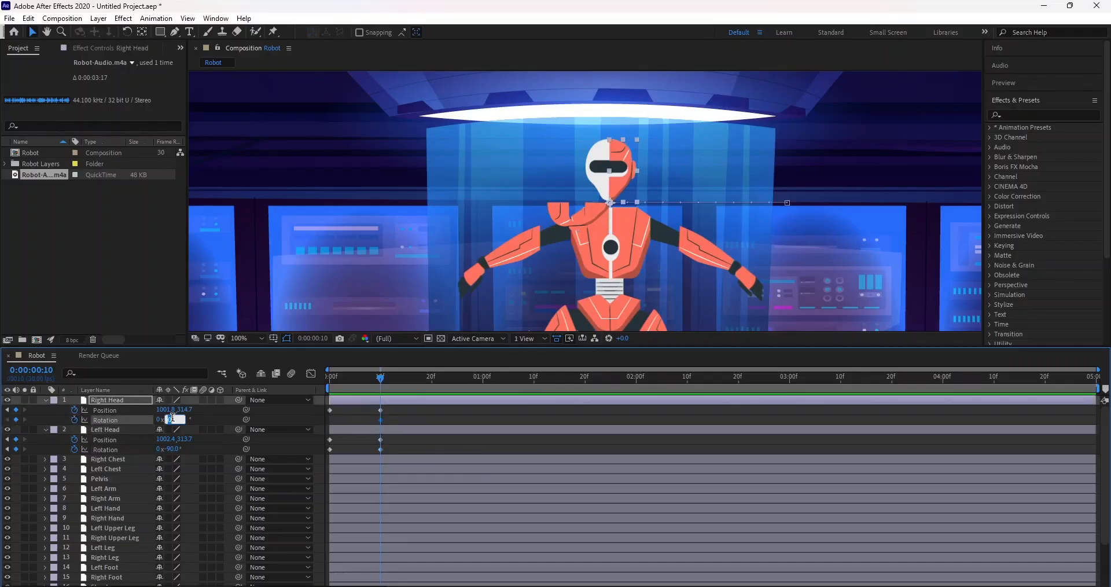
{"action": "left_click", "coordinate": [283, 420]}
Step: On frame 0, add a Right Head Rotation keyframe of 0°, preview the animation, and return to frame 0
{"action": "left_click", "coordinate": [335, 393]}
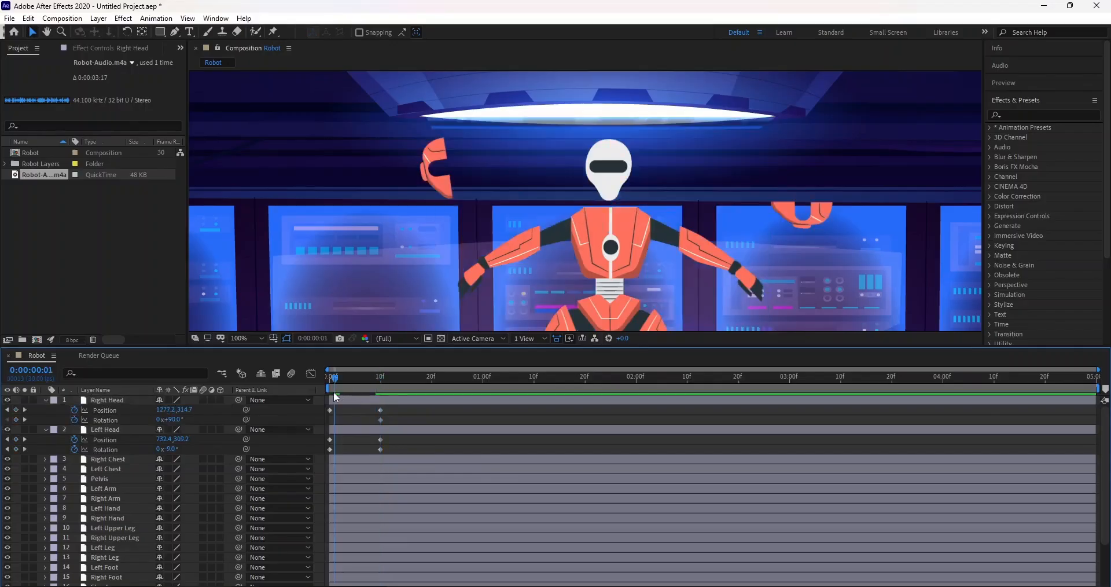
{"action": "left_click", "coordinate": [330, 396]}
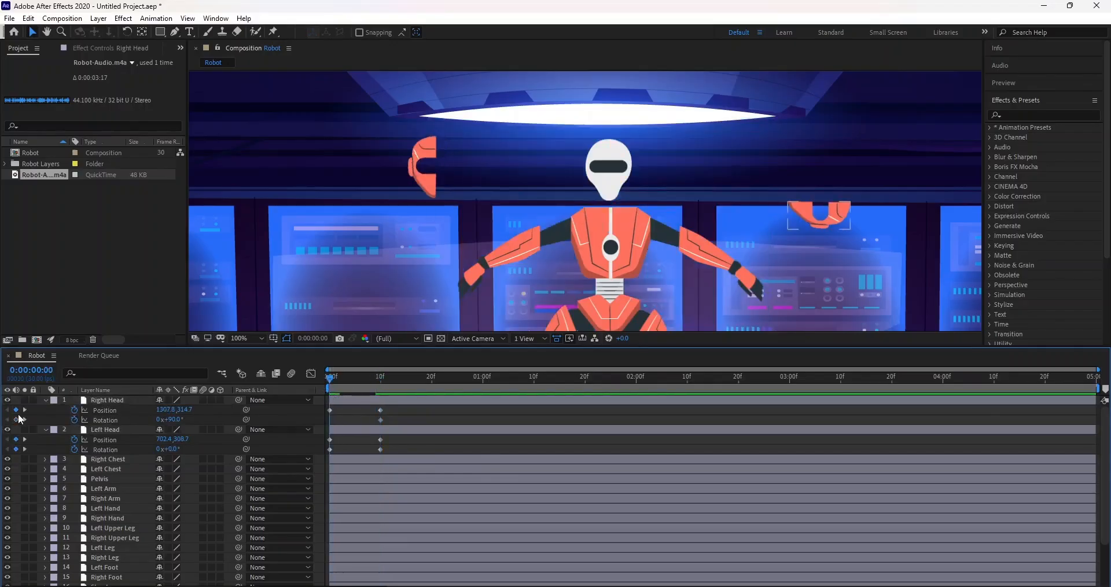
{"action": "left_click", "coordinate": [106, 420]}
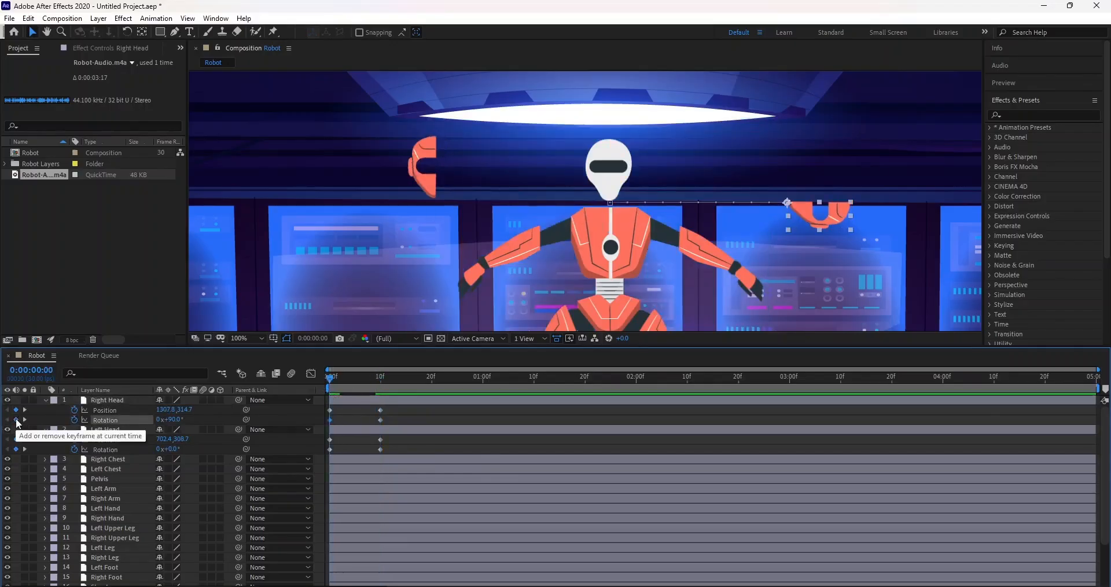
{"action": "left_click", "coordinate": [173, 419]}
{"action": "type", "text": "0"}
{"action": "left_click", "coordinate": [297, 418]}
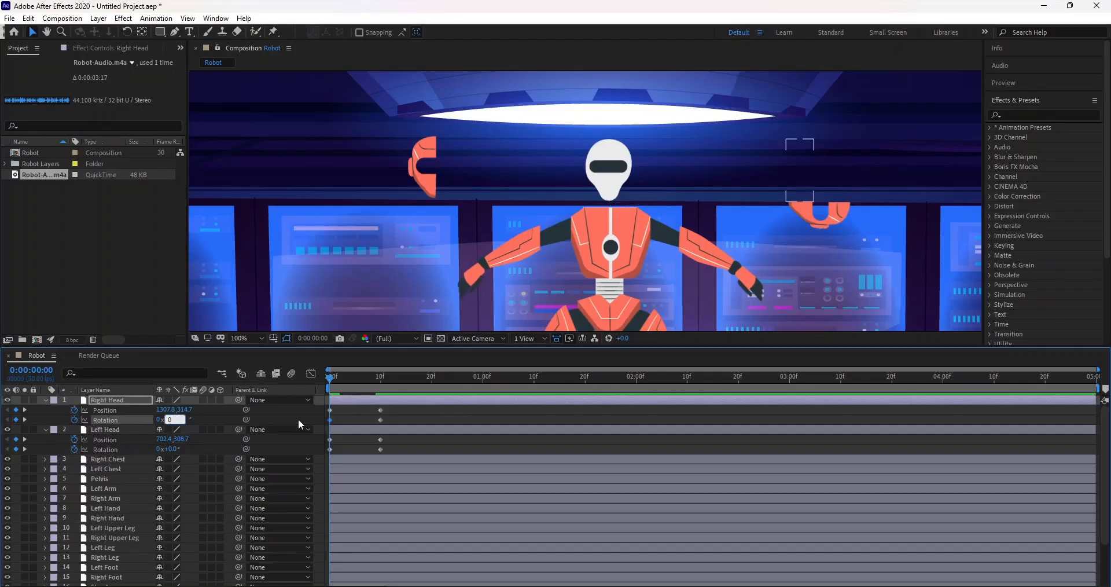
{"action": "key", "text": "space"}
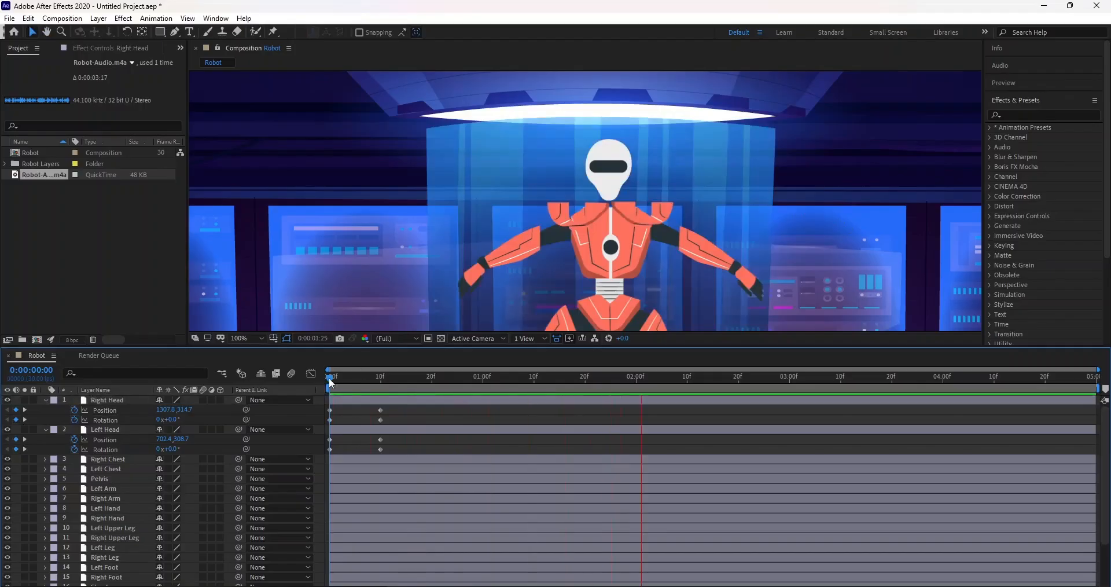
{"action": "left_click_drag", "start_coordinate": [328, 377], "coordinate": [354, 377]}
{"action": "key", "text": "Home"}
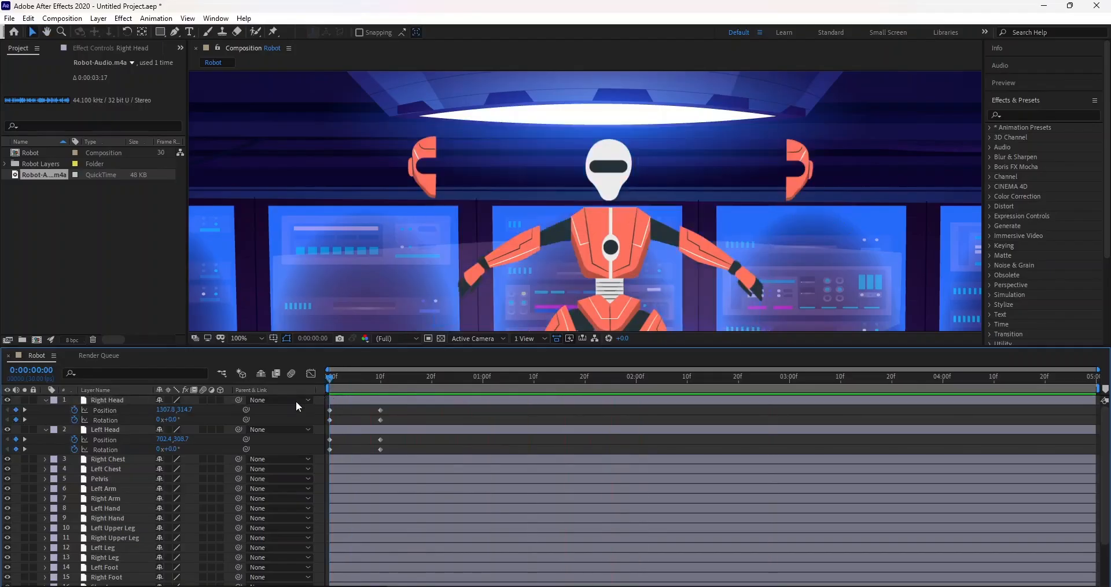
Step: Change the frame 0 Rotation keyframes to 90° for the Right Head and -90° for the Left Head
{"action": "left_click", "coordinate": [296, 405]}
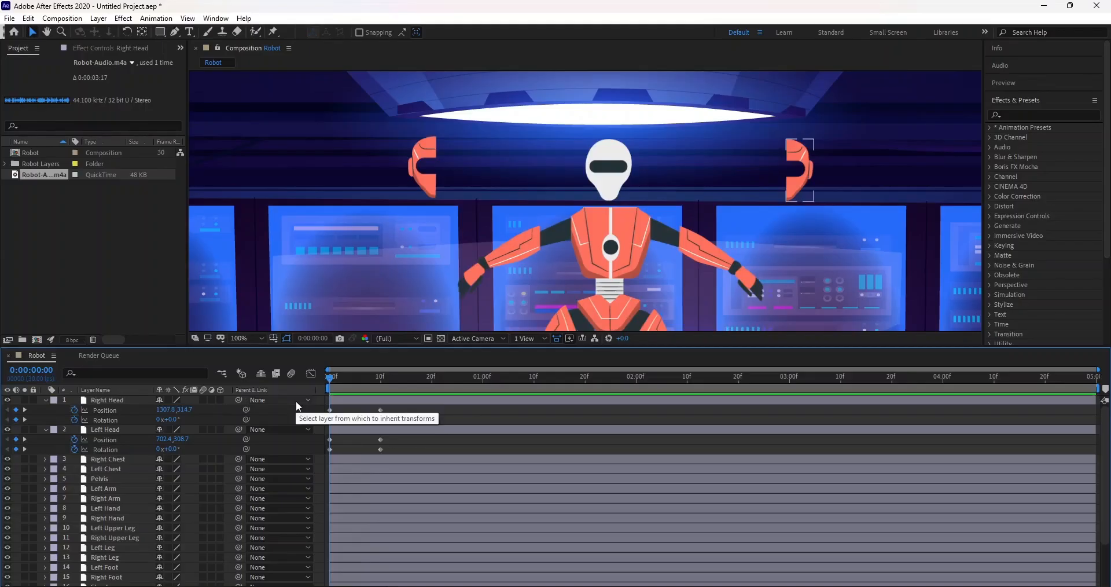
{"action": "left_click", "coordinate": [330, 420]}
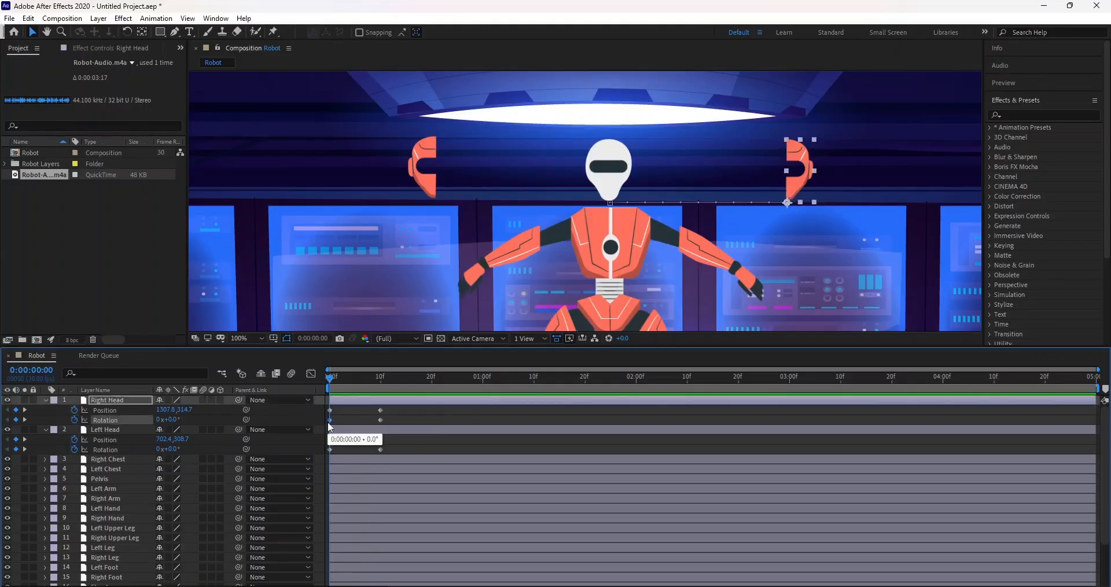
{"action": "left_click", "coordinate": [171, 420]}
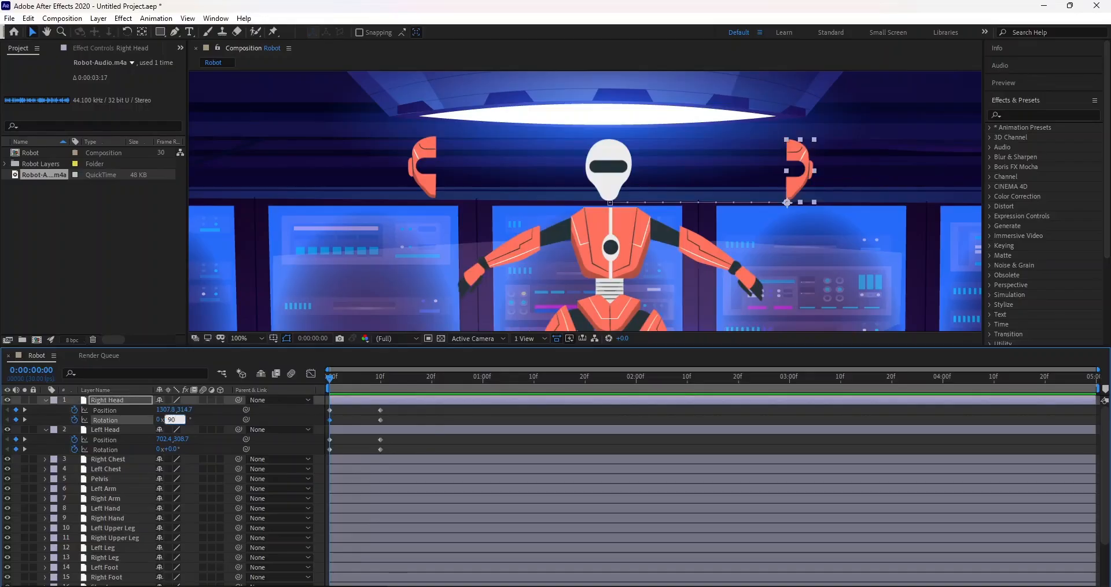
{"action": "key", "text": "Return"}
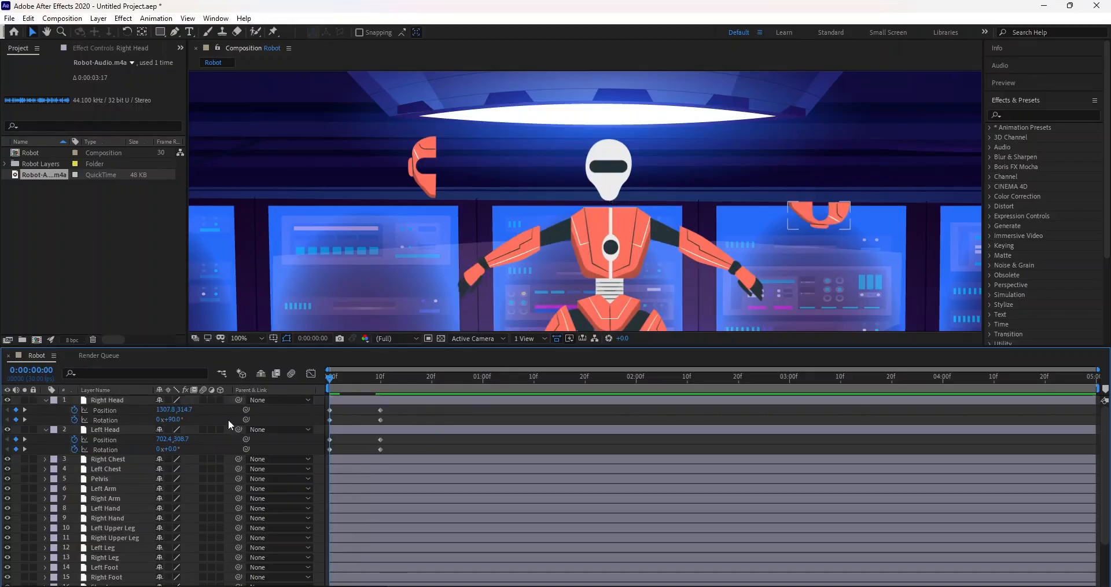
{"action": "left_click", "coordinate": [174, 449]}
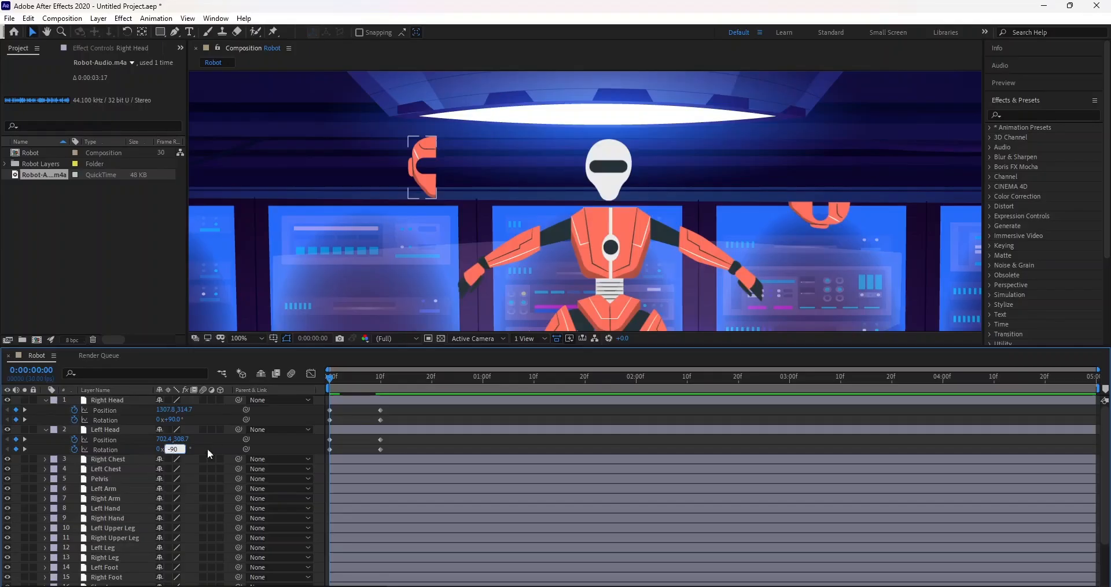
{"action": "type", "text": "-90"}
{"action": "key", "text": "Return"}
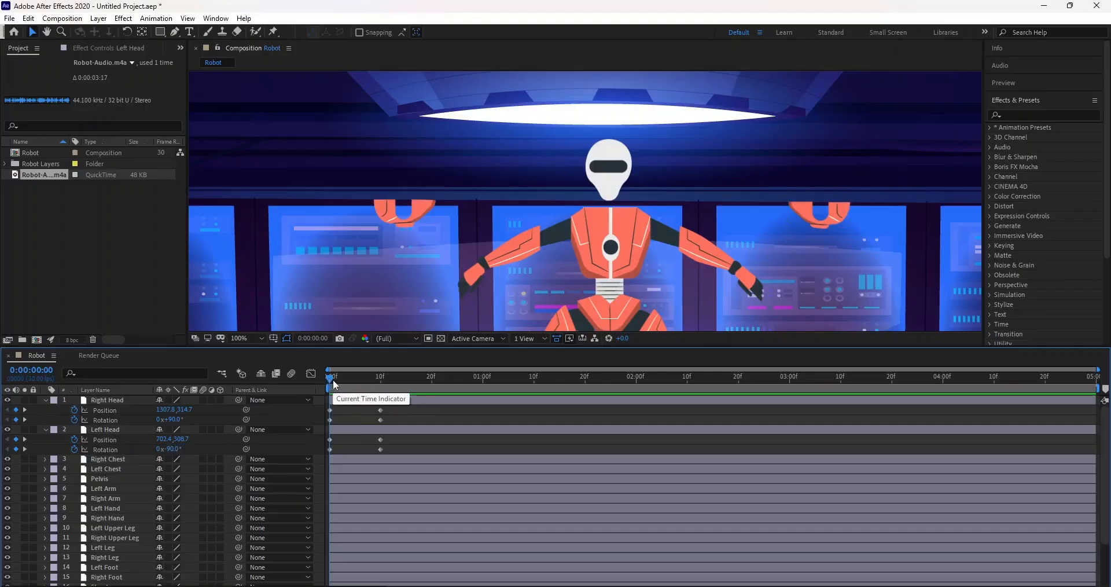
Step: Preview the head animation from the start and move the playhead to 0:00:02:00
{"action": "key", "text": "space"}
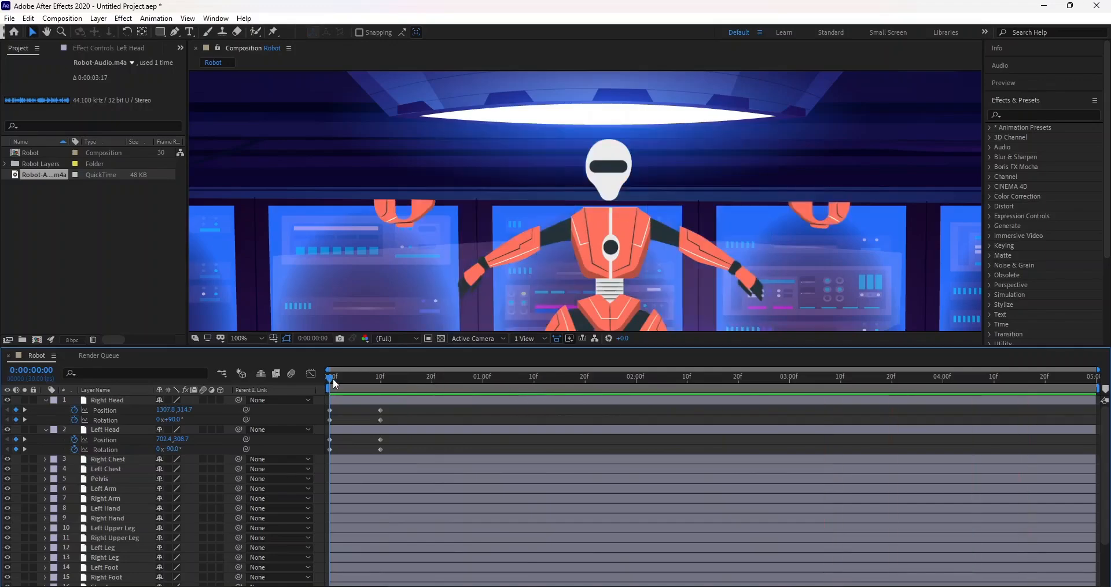
{"action": "left_click_drag", "start_coordinate": [333, 380], "coordinate": [637, 377]}
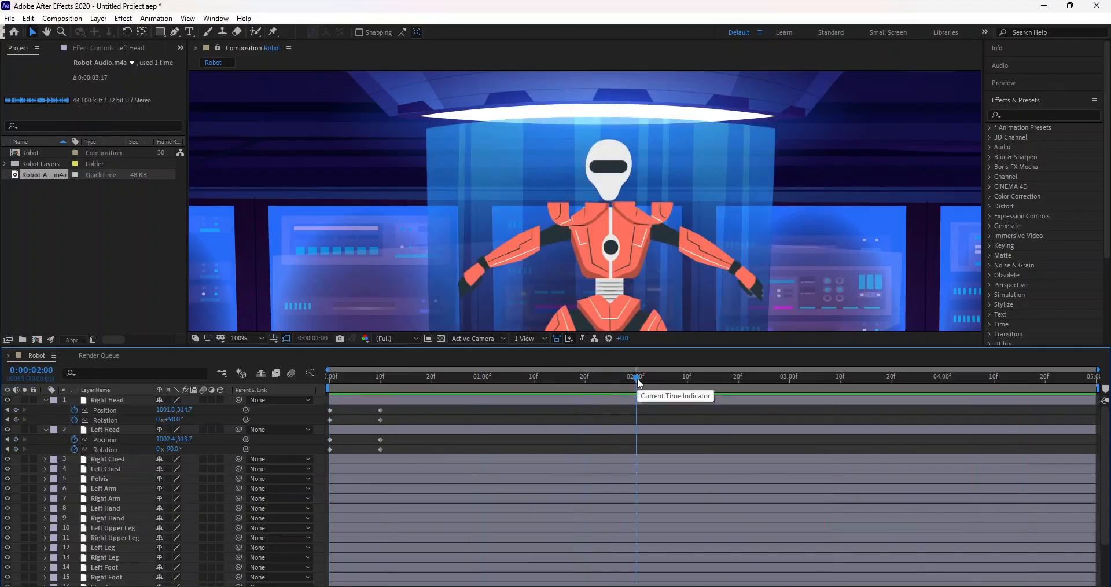
Step: End the work area at 0:00:02:00 and add a 0° Rotation keyframe to the Right Head on frame 12
{"action": "key", "text": "n"}
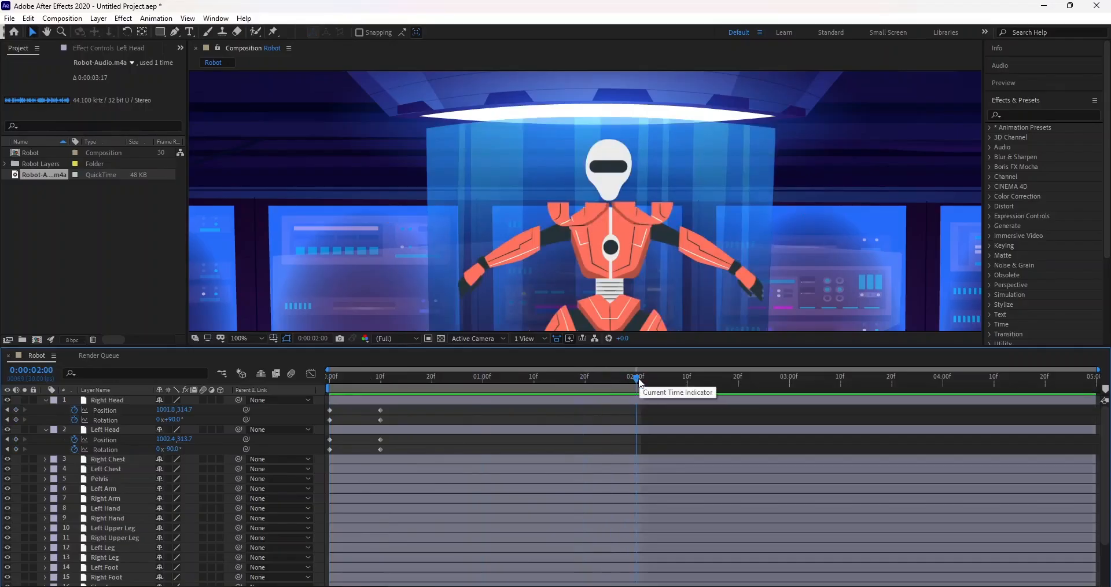
{"action": "left_click_drag", "start_coordinate": [526, 391], "coordinate": [392, 383]}
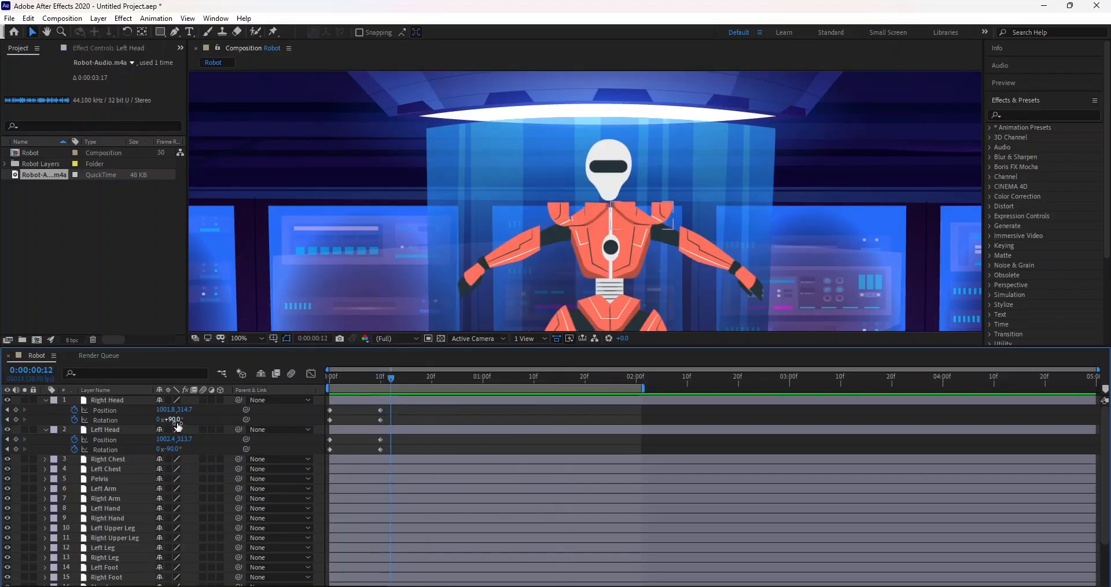
{"action": "left_click", "coordinate": [130, 402]}
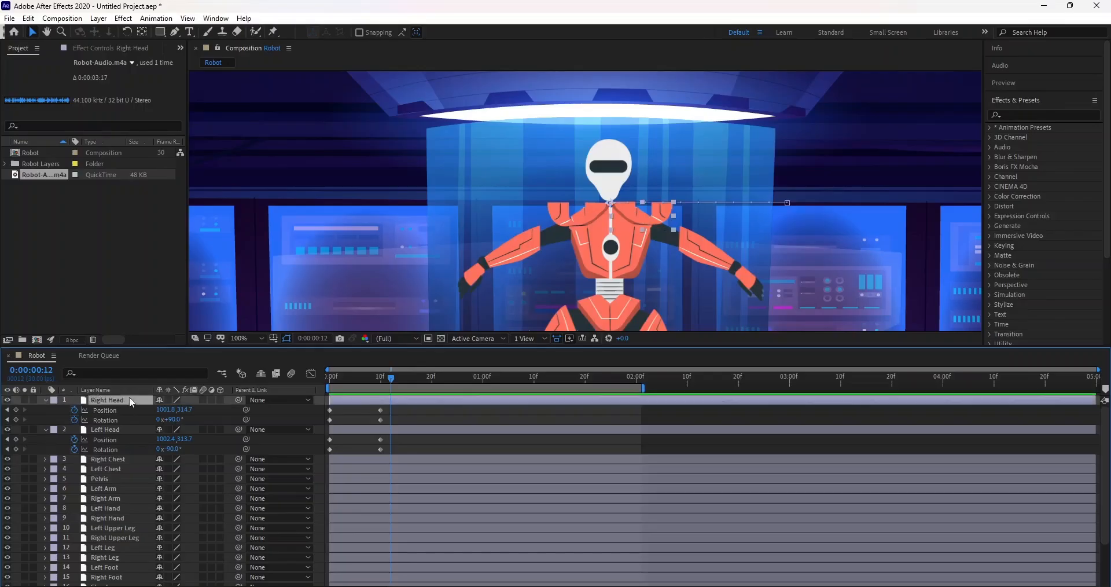
{"action": "left_click", "coordinate": [16, 419]}
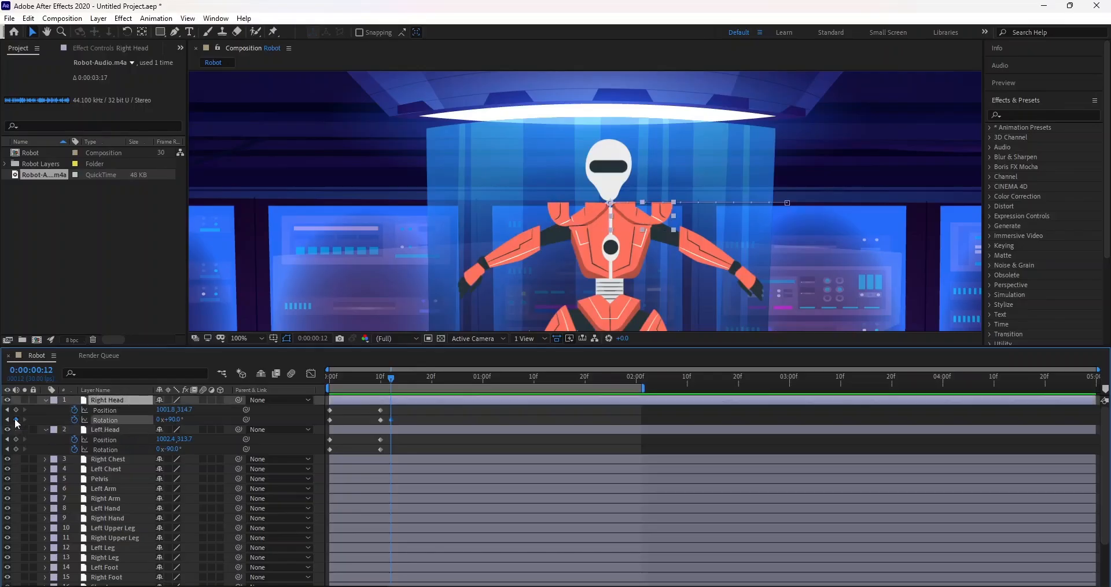
{"action": "left_click", "coordinate": [173, 420]}
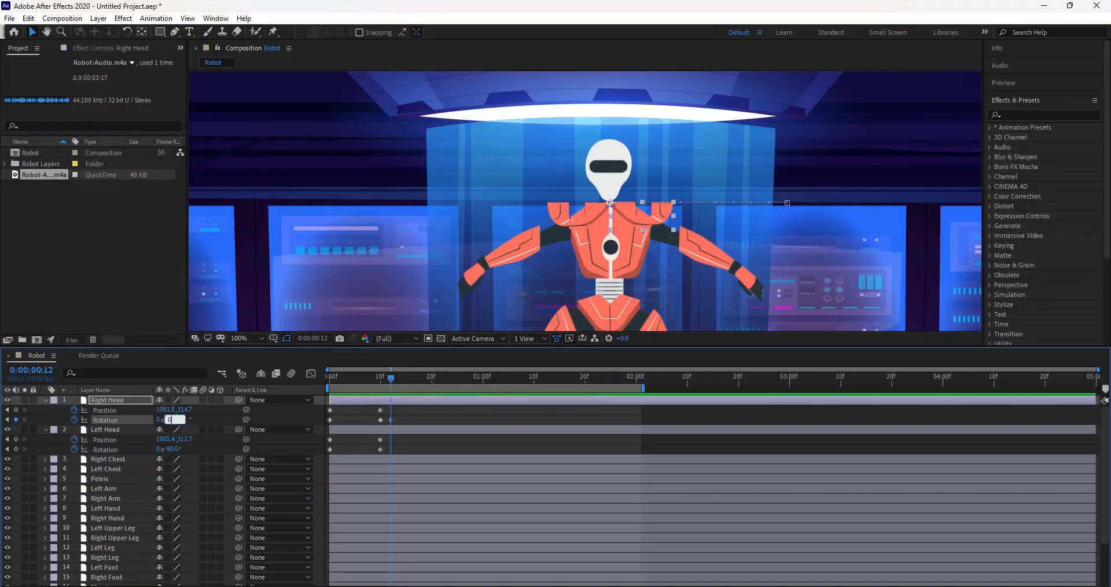
{"action": "left_click", "coordinate": [367, 433]}
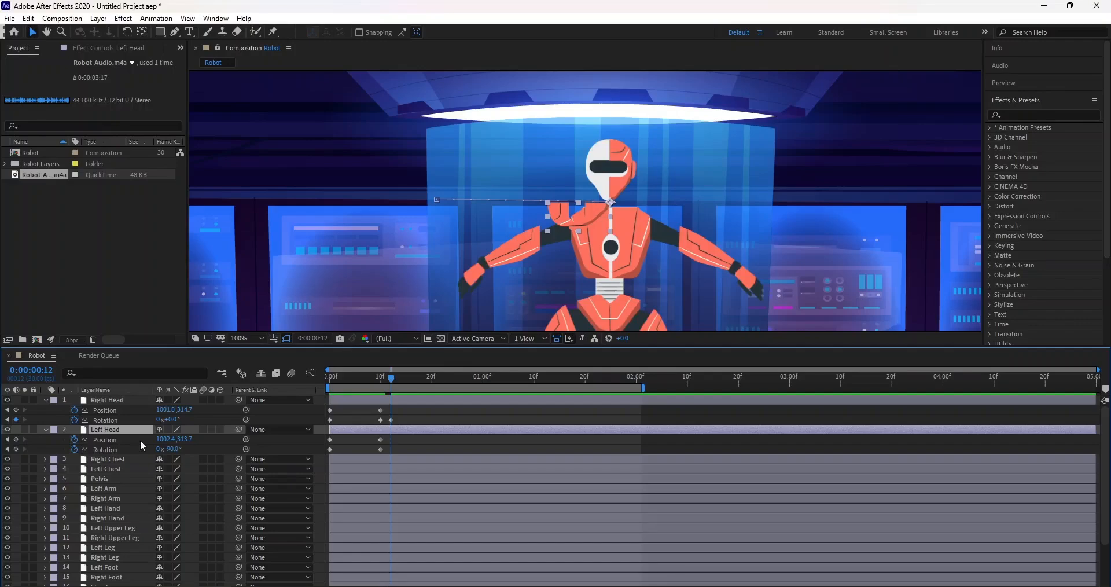
Step: Add a 0° Rotation keyframe to the Left Head on frame 12 and preview the animation from the start
{"action": "left_click", "coordinate": [15, 449]}
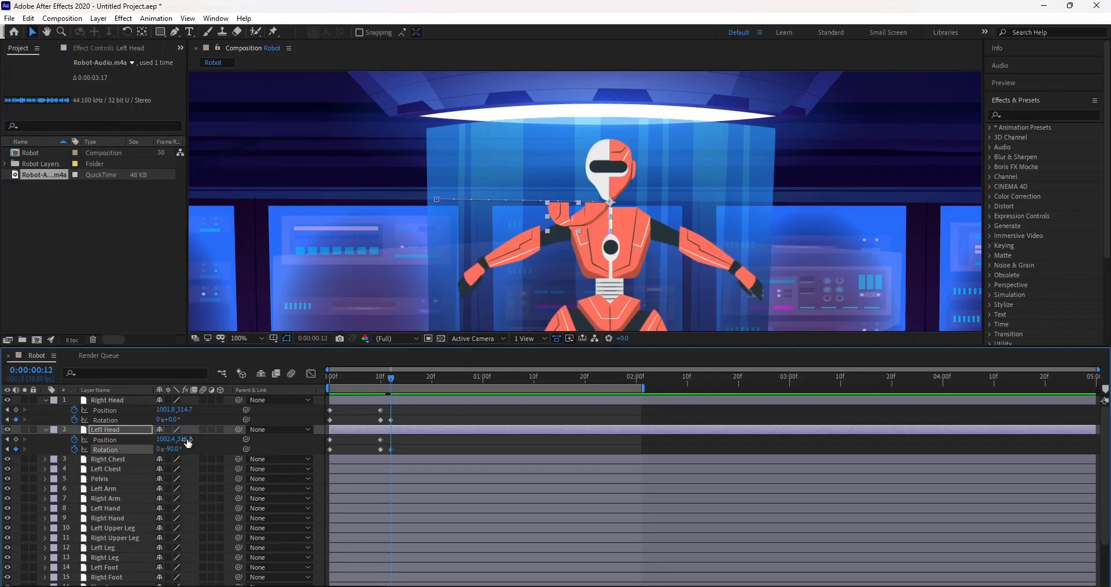
{"action": "left_click", "coordinate": [175, 449]}
{"action": "type", "text": "-45"}
{"action": "key", "text": "Return"}
{"action": "key", "text": "Page_Up"}
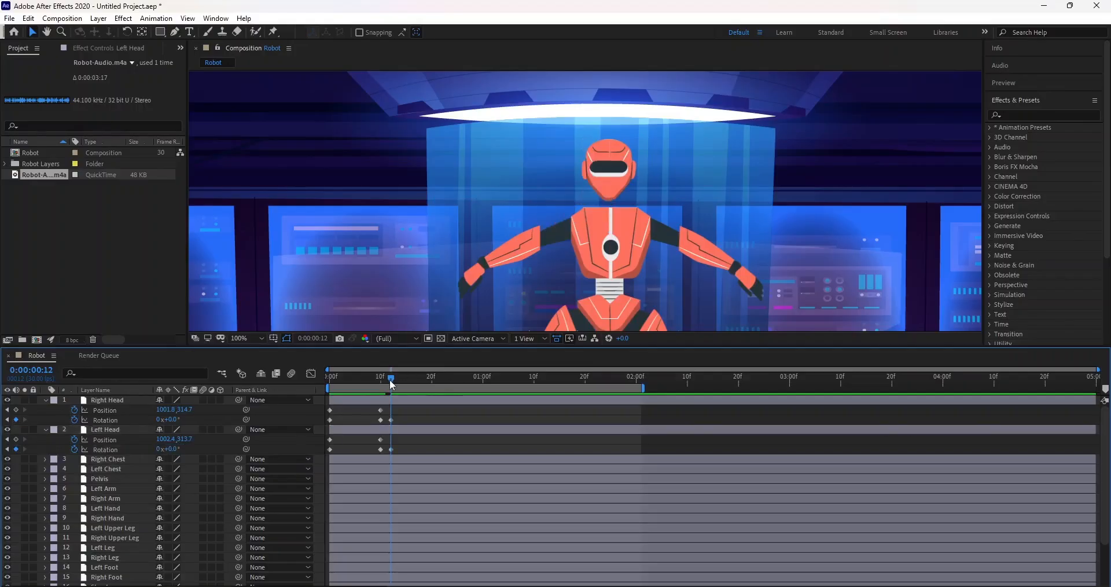
{"action": "key", "text": "Home"}
{"action": "key", "text": "space"}
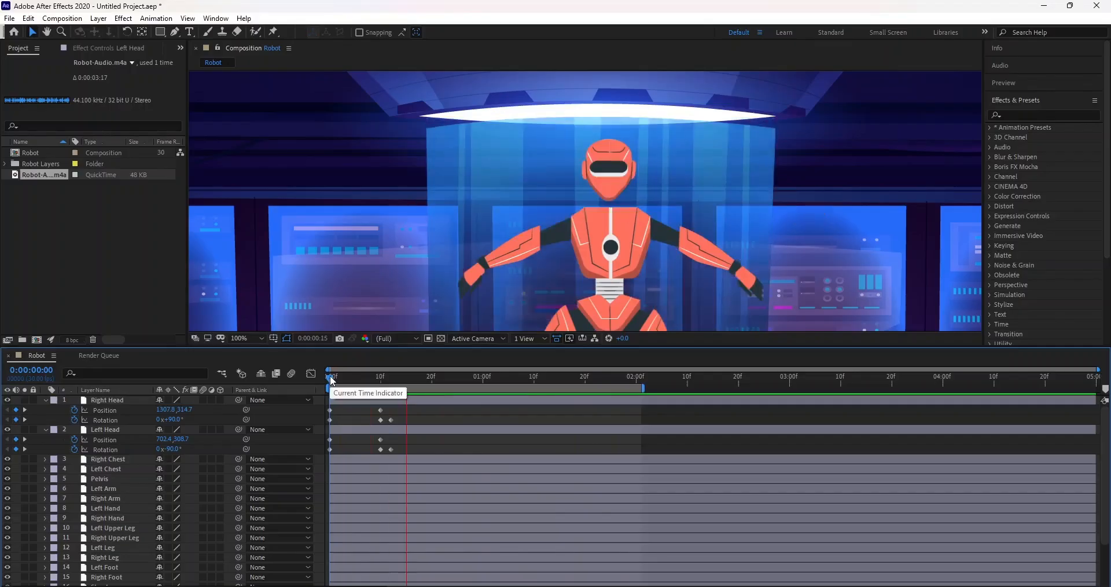
{"action": "left_click_drag", "start_coordinate": [346, 380], "coordinate": [345, 381]}
Step: Move the last Rotation keyframes of the Right Head and Left Head to frame 14 and preview the animation
{"action": "left_click", "coordinate": [392, 420]}
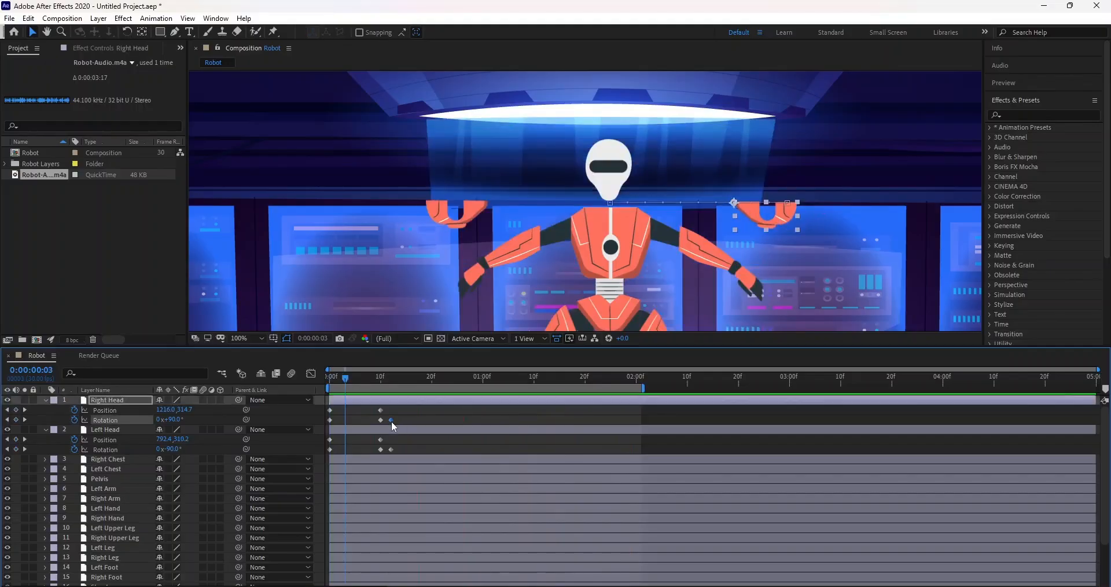
{"action": "left_click_drag", "start_coordinate": [392, 422], "coordinate": [398, 449]}
{"action": "left_click", "coordinate": [390, 450]}
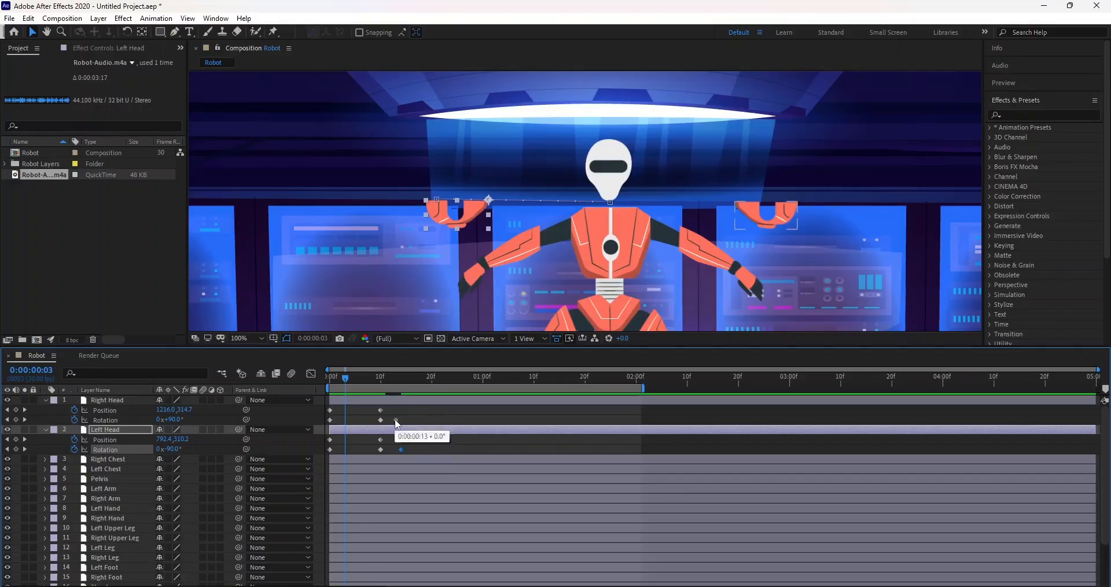
{"action": "left_click", "coordinate": [396, 420]}
{"action": "left_click_drag", "start_coordinate": [400, 421], "coordinate": [401, 421]}
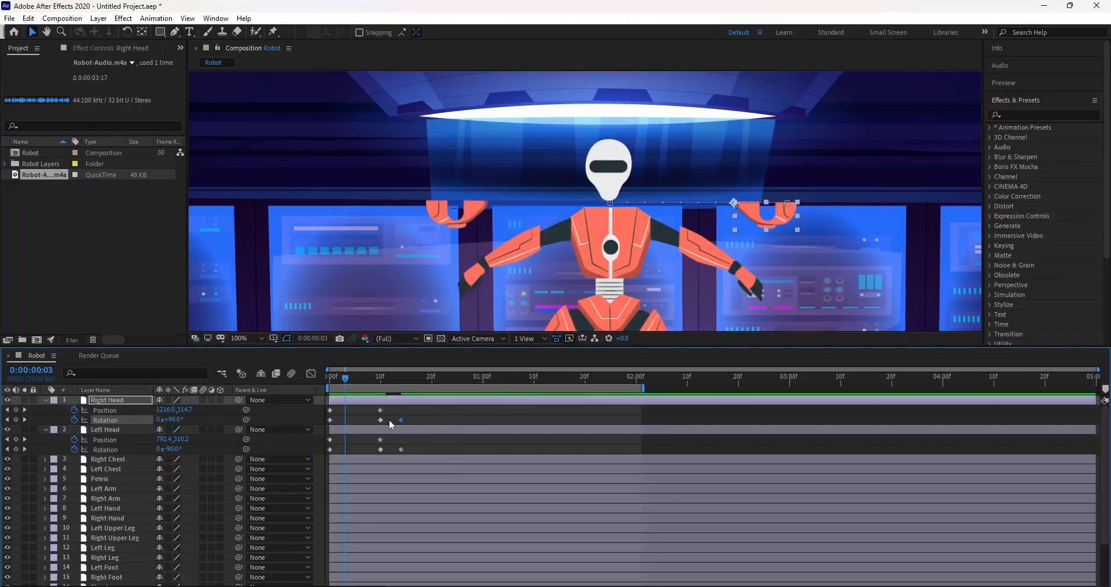
{"action": "key", "text": "space"}
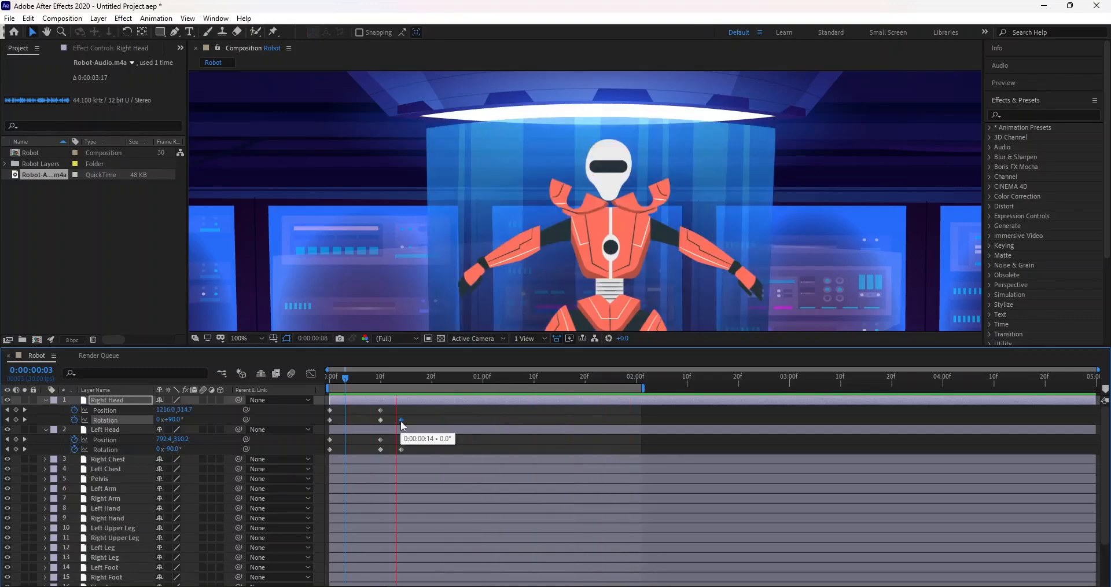
{"action": "key", "text": "space"}
{"action": "left_click", "coordinate": [359, 382]}
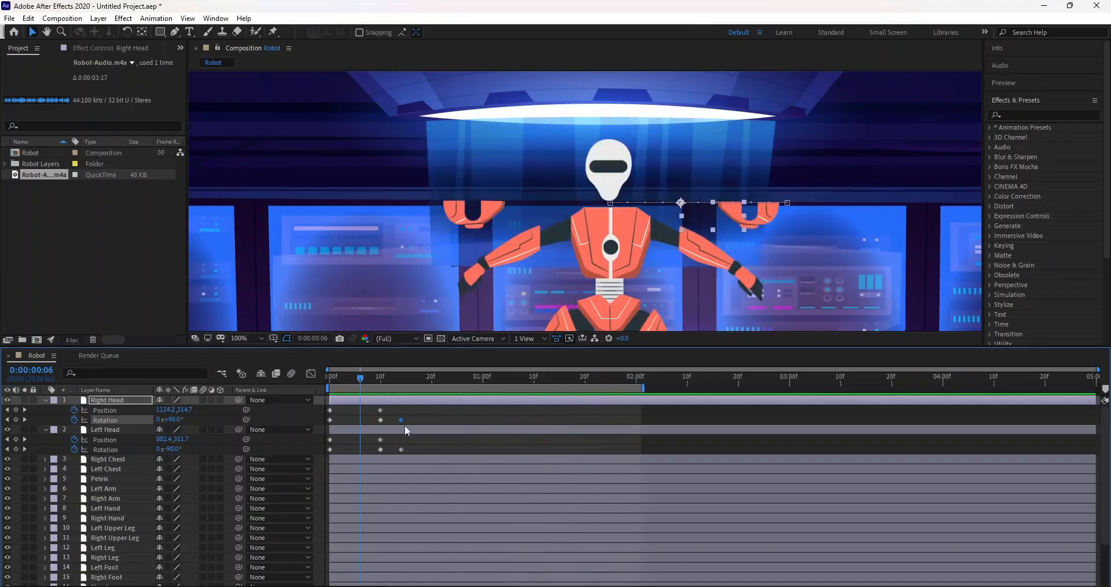
Step: Shift the last Rotation keyframes of both head halves to frame 15, preview the animation, and return to frame 0
{"action": "left_click_drag", "start_coordinate": [401, 419], "coordinate": [407, 448]}
{"action": "left_click", "coordinate": [401, 449]}
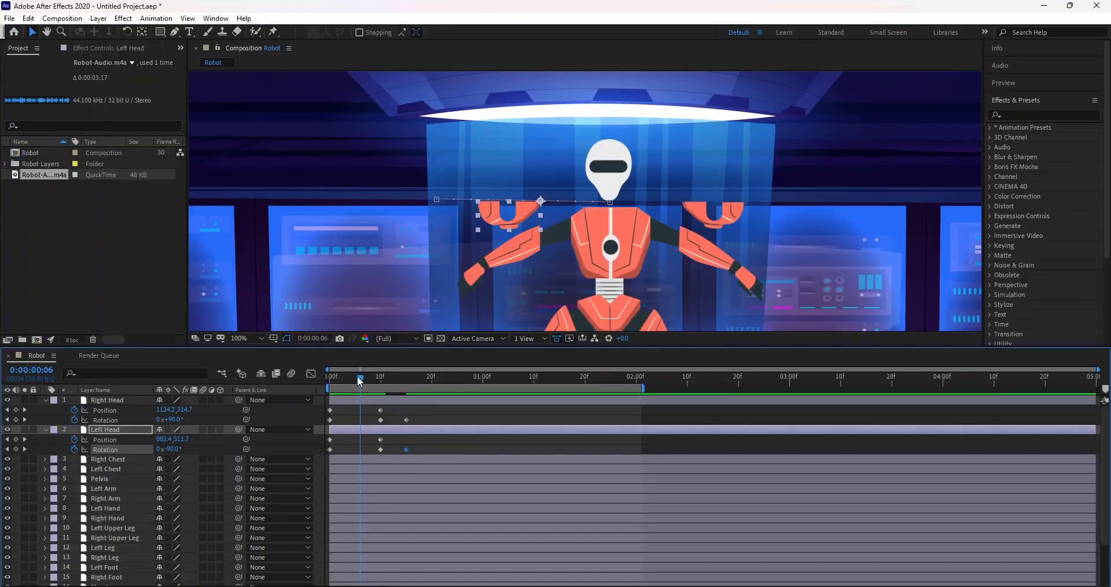
{"action": "left_click", "coordinate": [376, 382]}
{"action": "left_click_drag", "start_coordinate": [376, 382], "coordinate": [401, 381]}
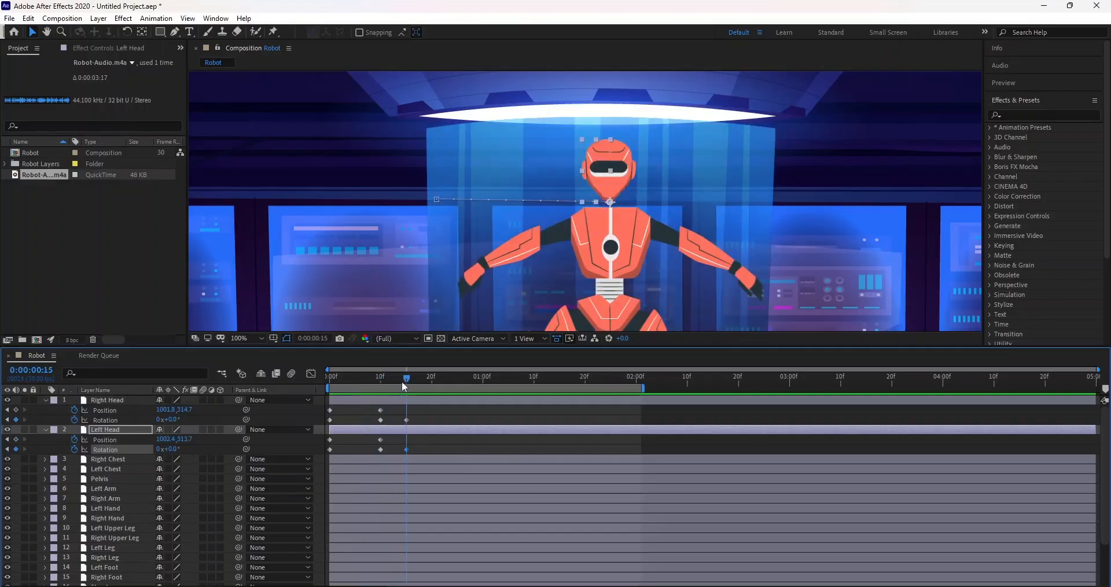
{"action": "key", "text": "space"}
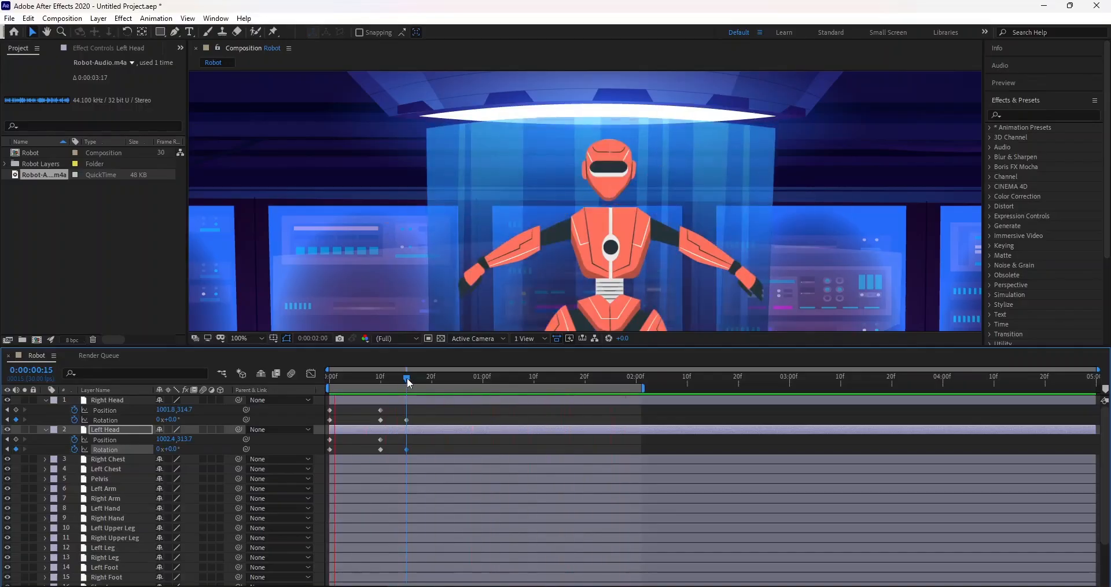
{"action": "left_click_drag", "start_coordinate": [407, 377], "coordinate": [318, 387]}
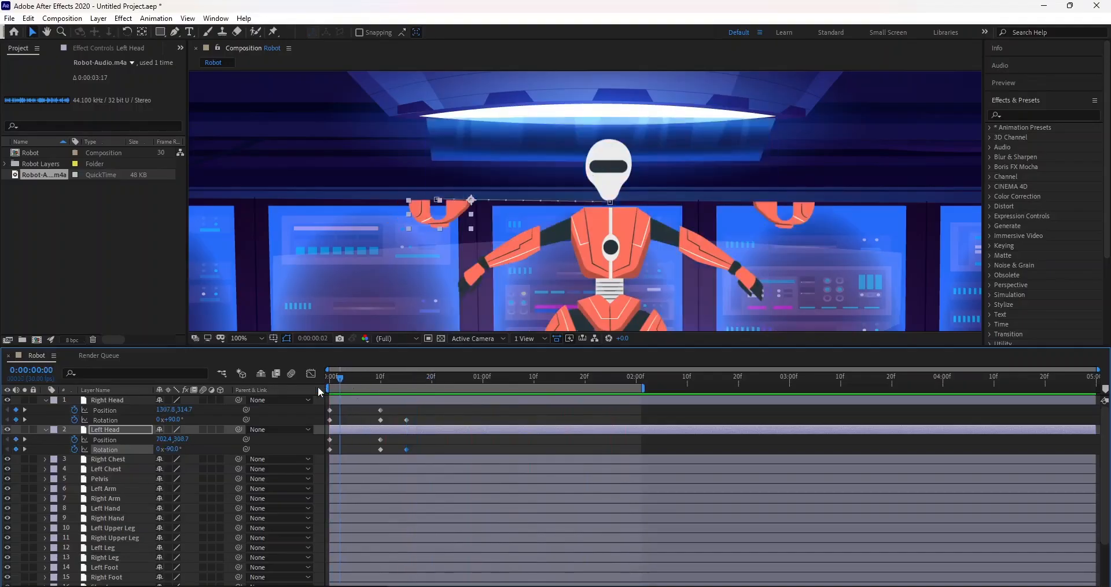
Step: Apply Easy Ease to all Position and Rotation keyframes of both head halves and preview the result
{"action": "left_click_drag", "start_coordinate": [425, 452], "coordinate": [328, 405]}
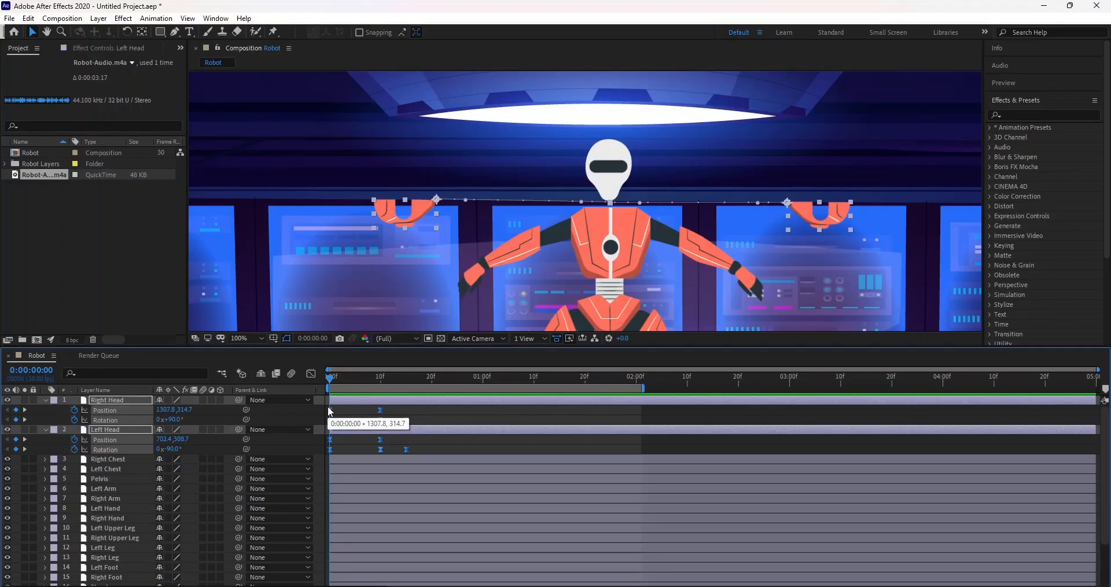
{"action": "key", "text": "space"}
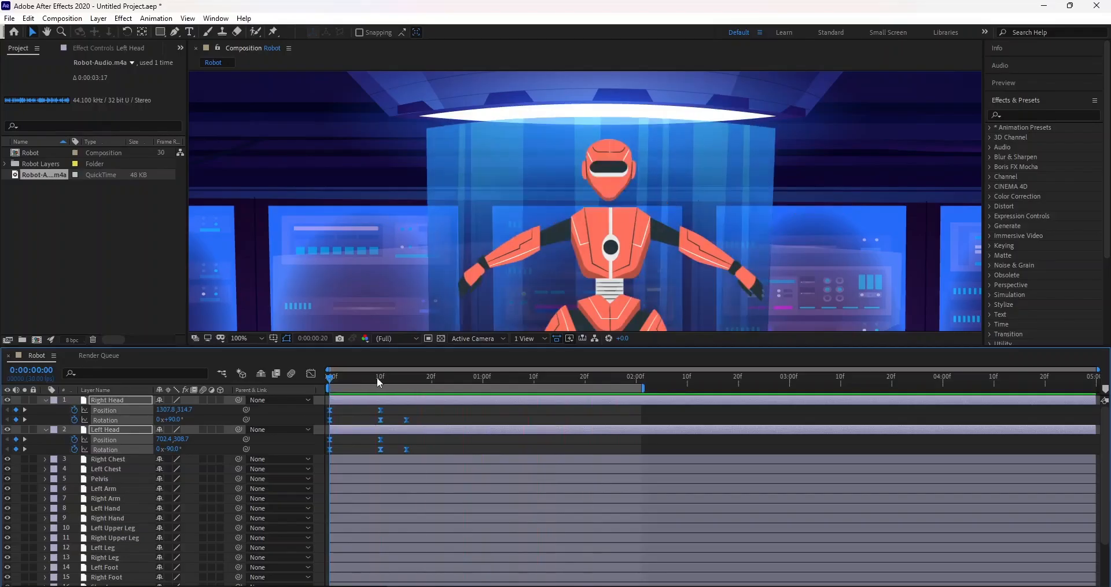
{"action": "key", "text": "space"}
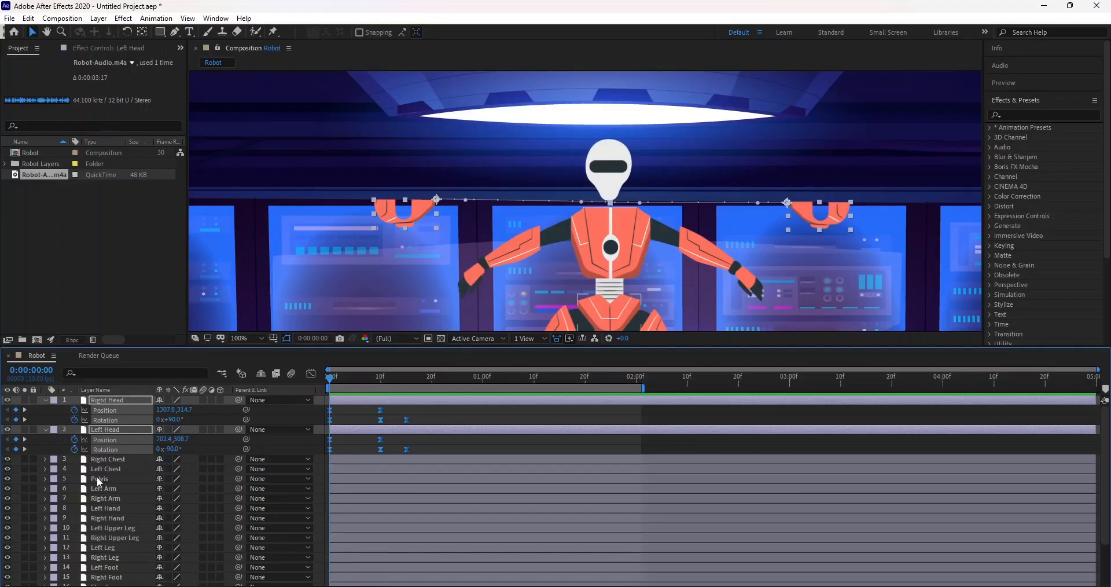
Step: Select the Left Chest and move the playhead to frame 10
{"action": "left_click", "coordinate": [594, 227]}
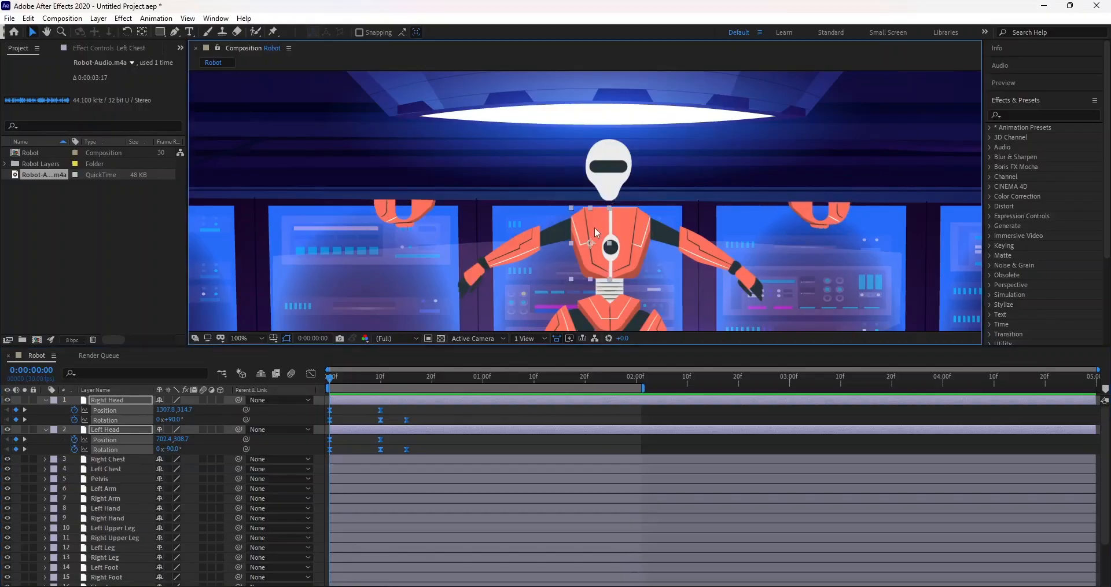
{"action": "left_click", "coordinate": [259, 337]}
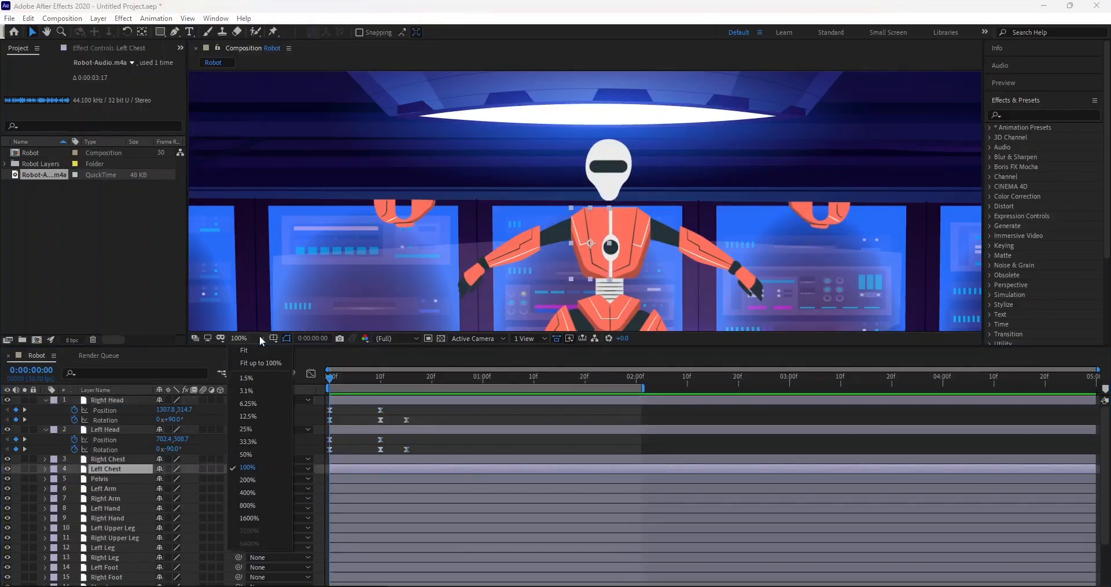
{"action": "left_click", "coordinate": [251, 454]}
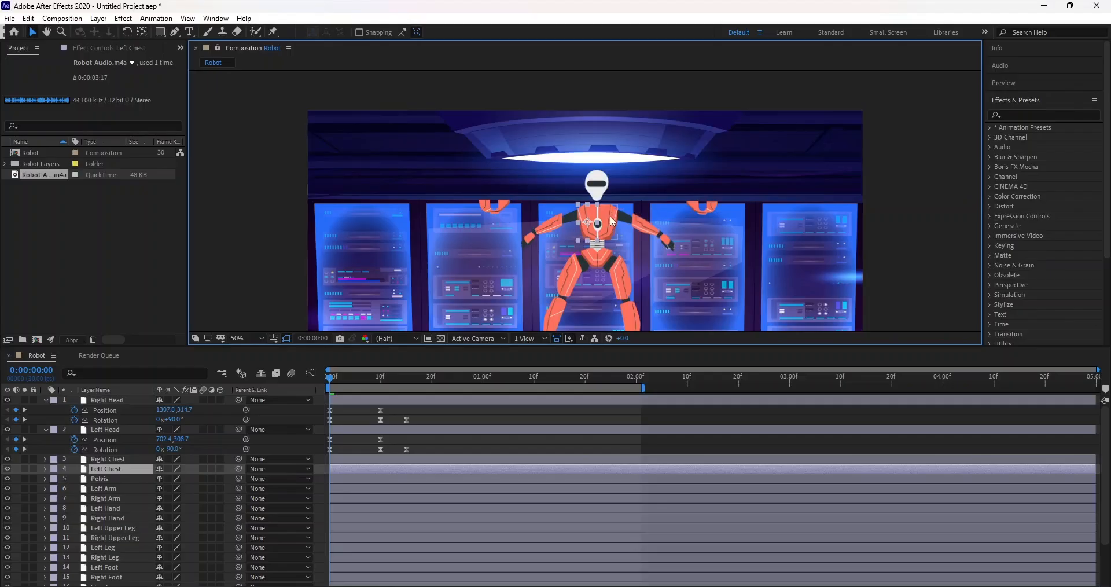
{"action": "left_click", "coordinate": [588, 221]}
{"action": "left_click_drag", "start_coordinate": [329, 375], "coordinate": [379, 379]}
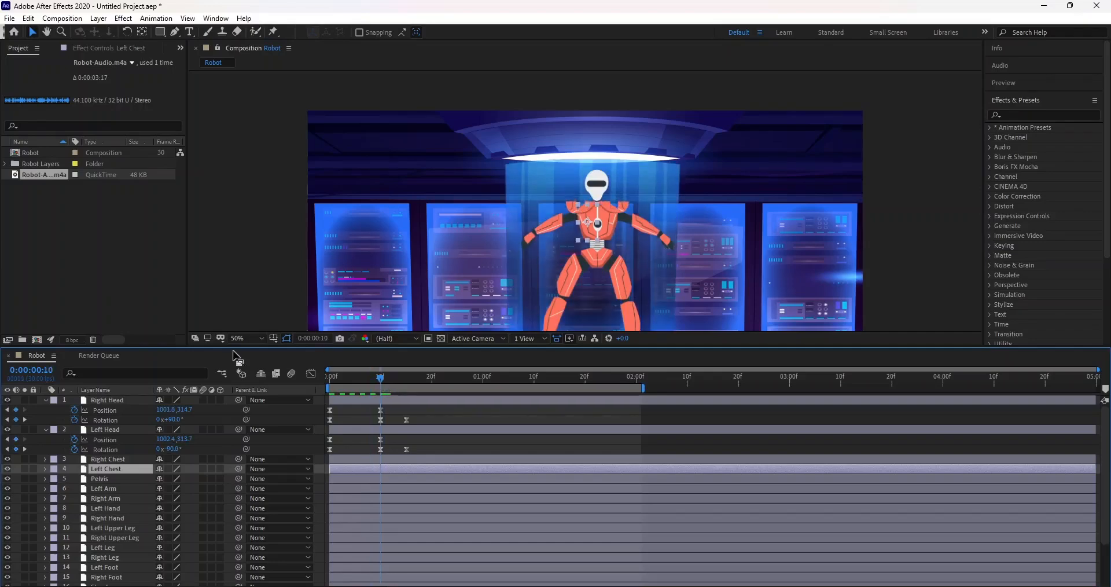
{"action": "left_click", "coordinate": [260, 341]}
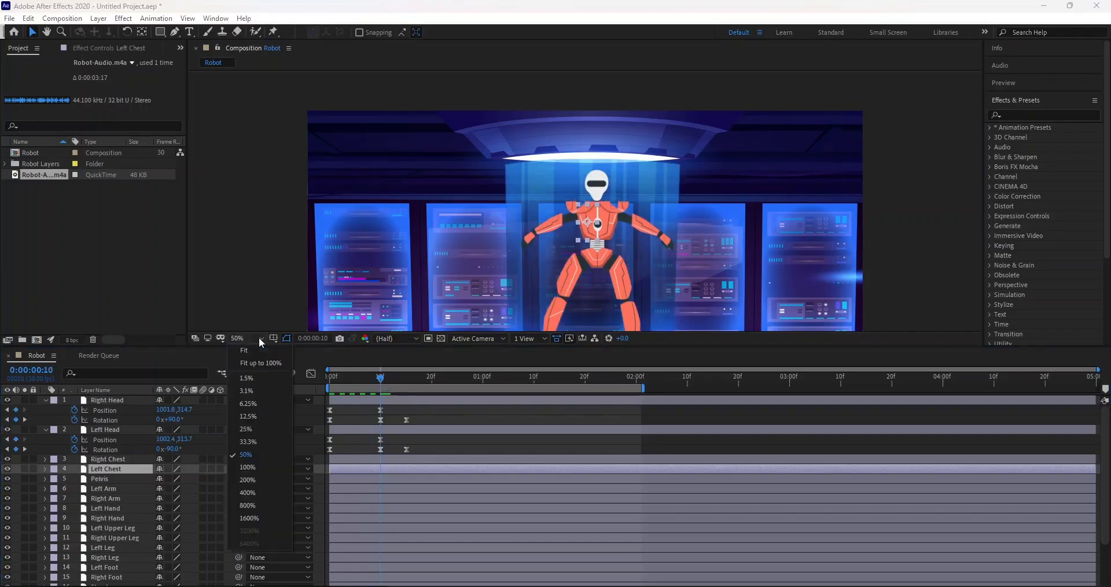
{"action": "left_click", "coordinate": [250, 467]}
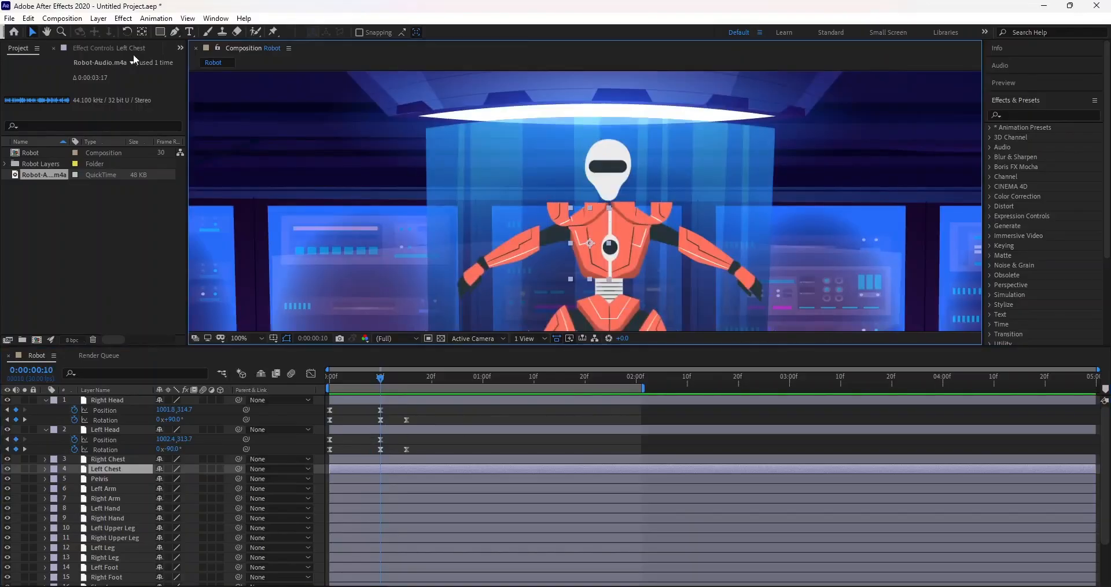
Step: Move the anchor points of the Right Chest and Left Chest to the bottom of the torso where the halves meet
{"action": "left_click", "coordinate": [47, 32]}
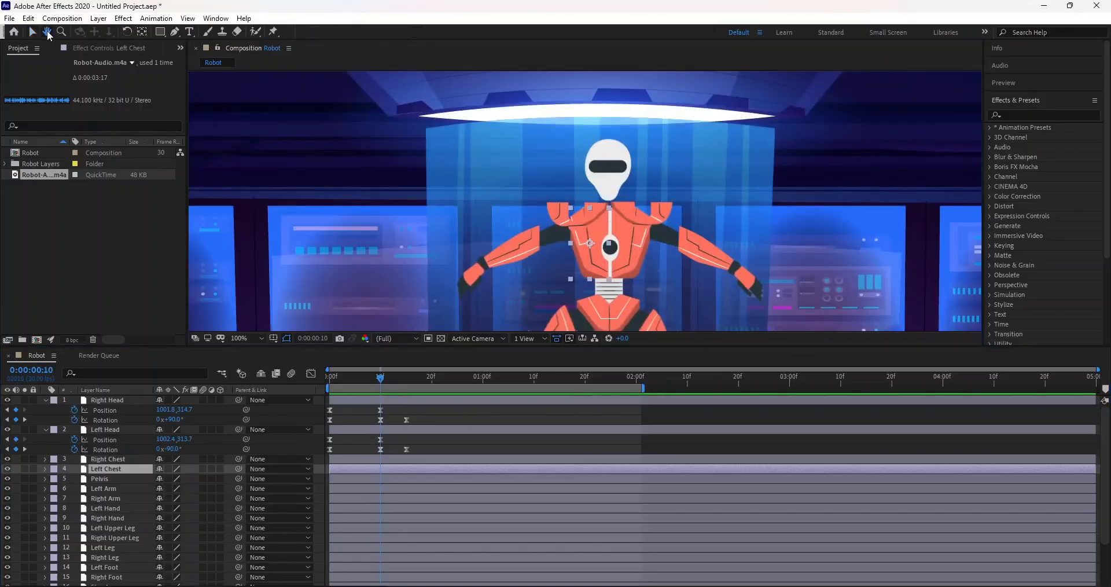
{"action": "left_click_drag", "start_coordinate": [665, 222], "coordinate": [658, 119]}
{"action": "key", "text": "v"}
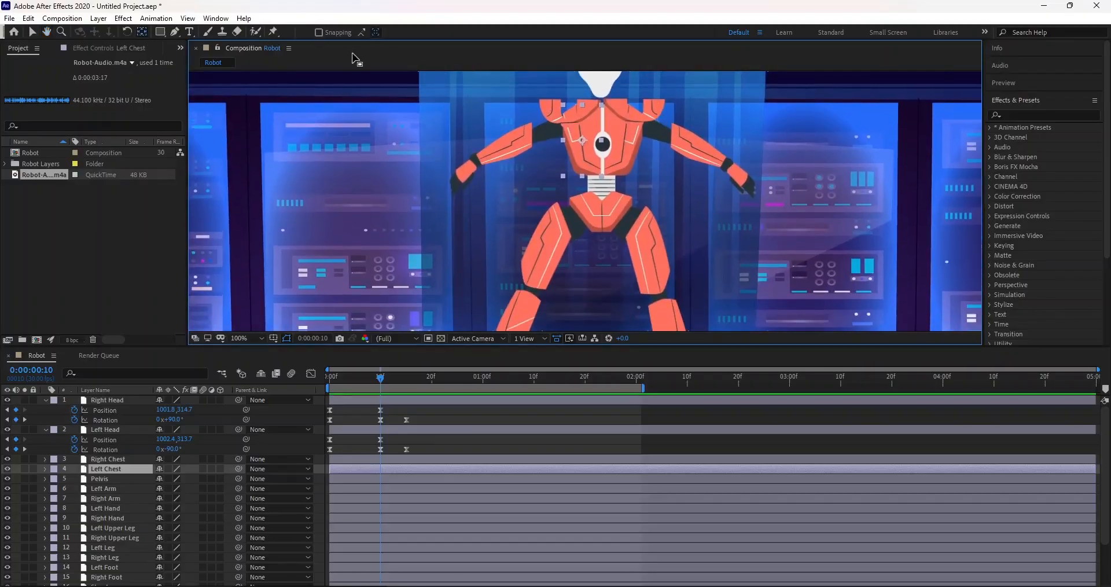
{"action": "left_click", "coordinate": [138, 458]}
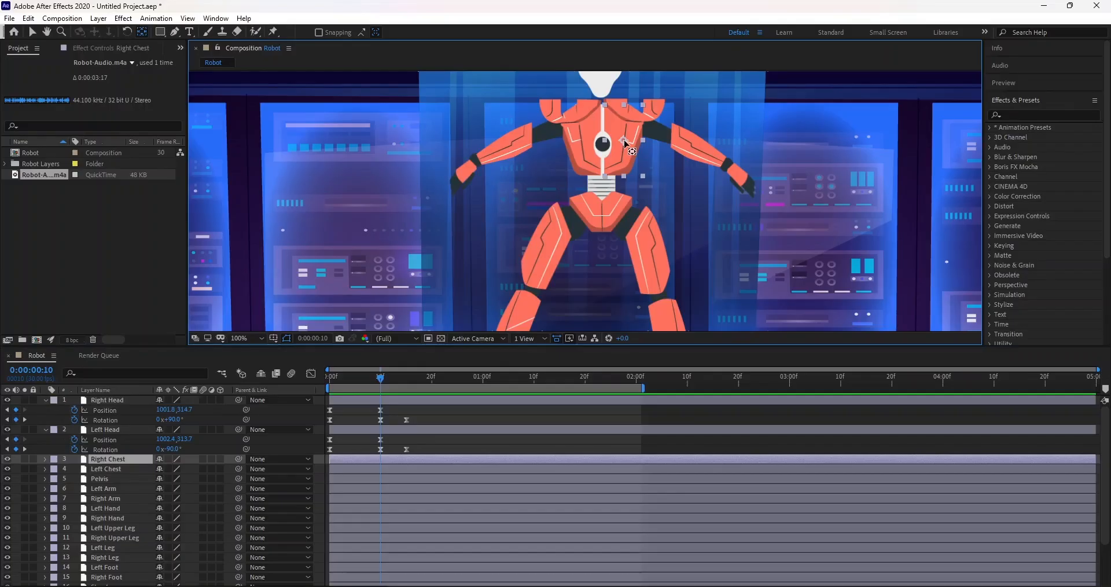
{"action": "left_click_drag", "start_coordinate": [624, 141], "coordinate": [605, 176]}
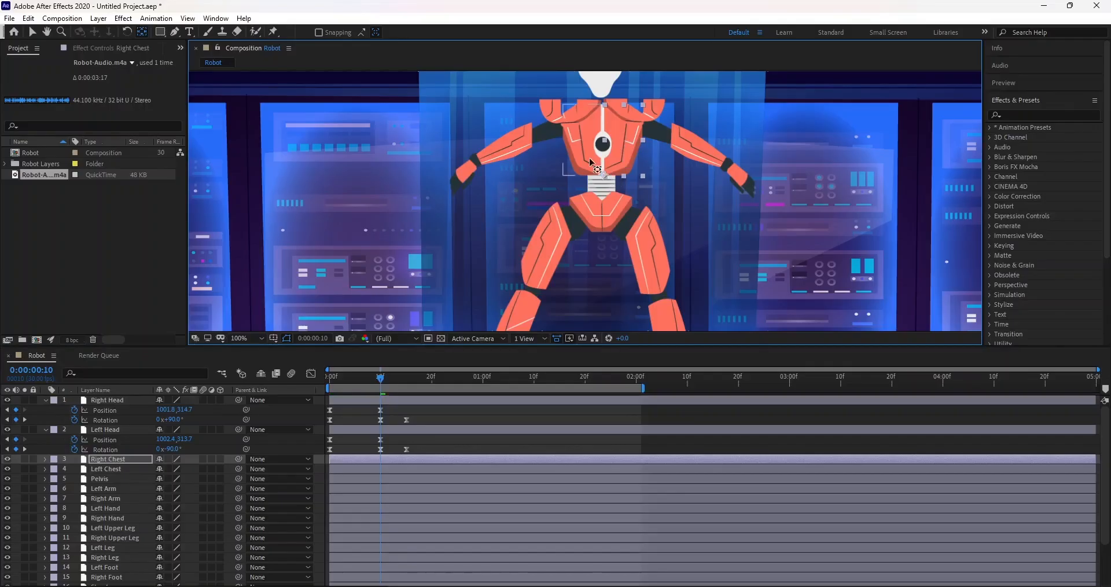
{"action": "left_click", "coordinate": [590, 160]}
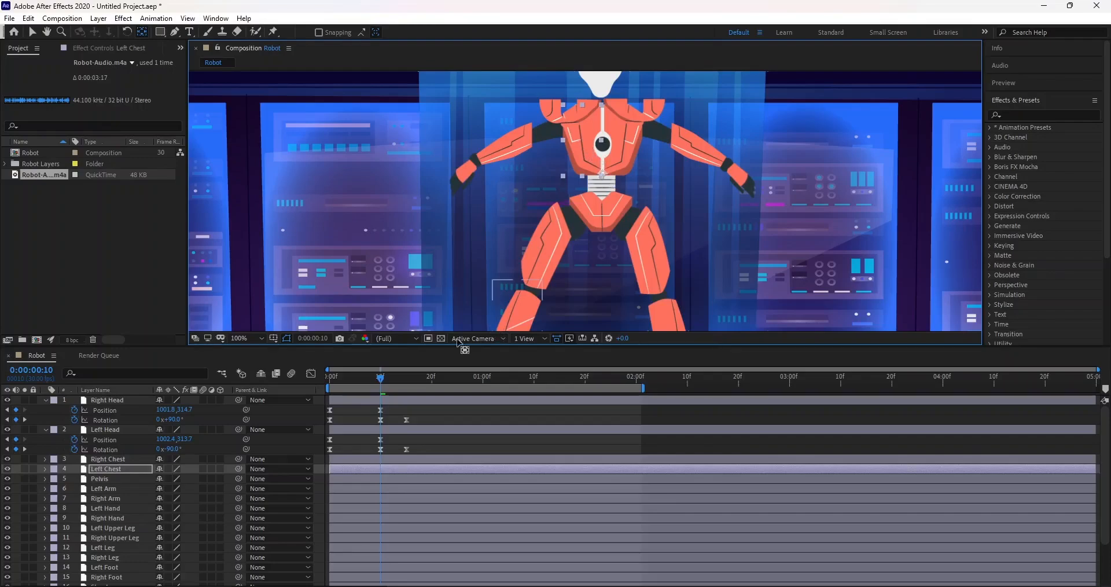
Step: Select the Right Chest and Left Chest together and reveal their Position and Rotation properties
{"action": "left_click", "coordinate": [32, 33]}
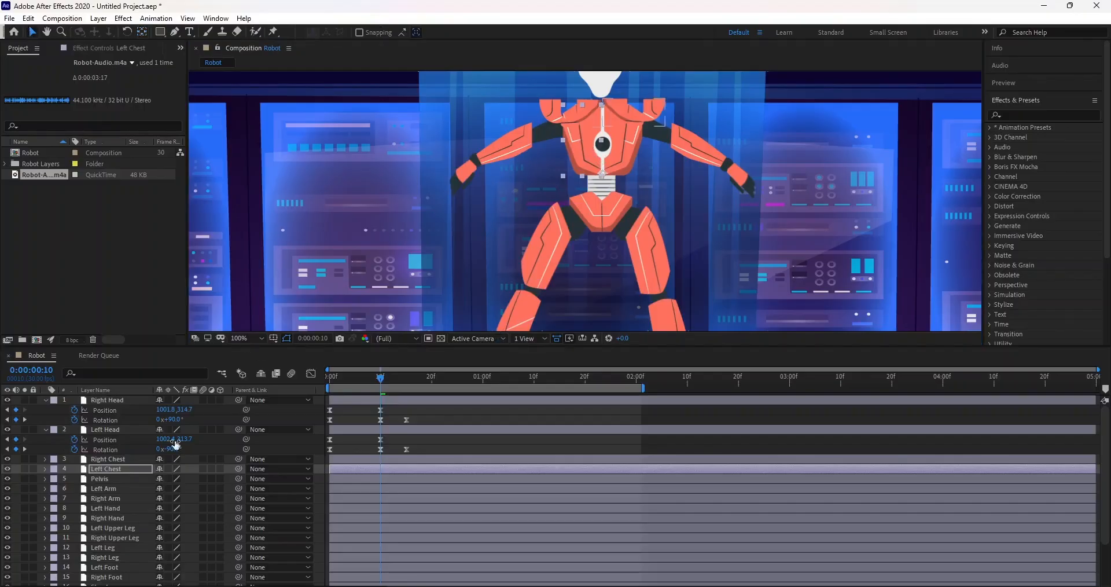
{"action": "left_click", "coordinate": [130, 457], "text": "shift"}
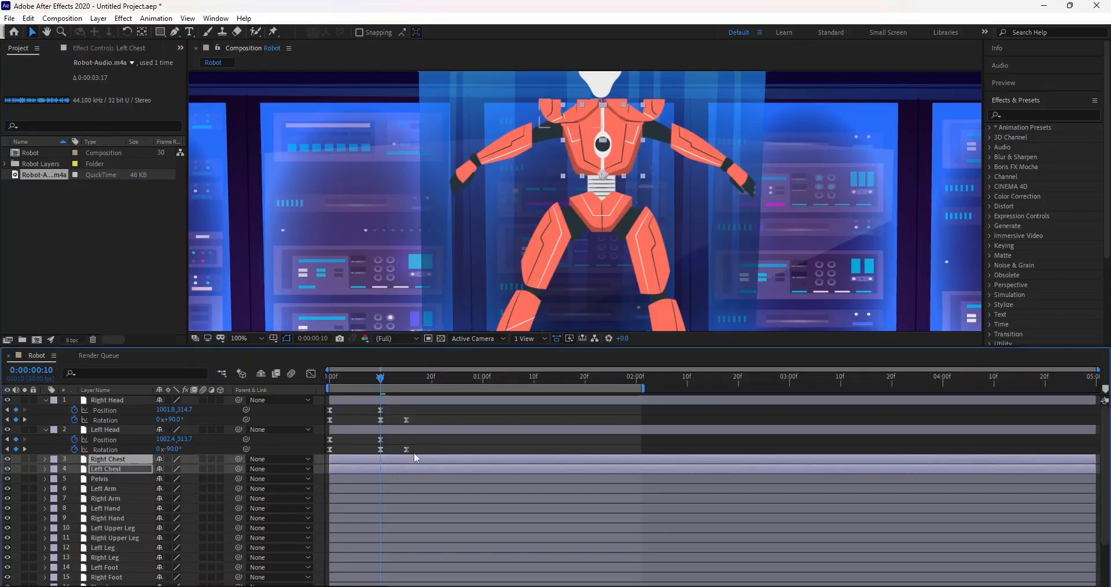
{"action": "key", "text": "p"}
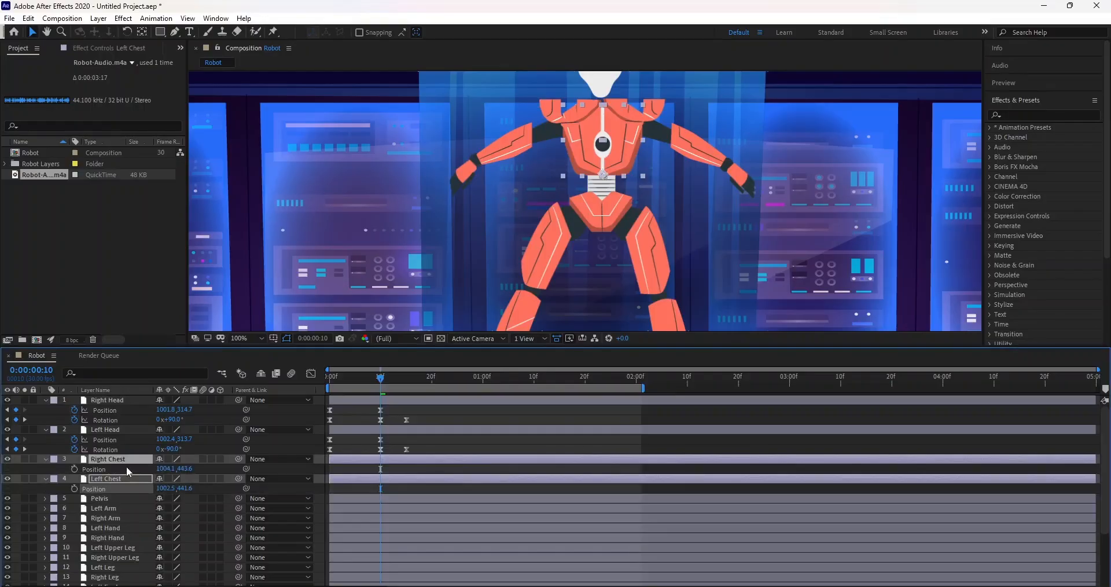
{"action": "key", "text": "shift+r"}
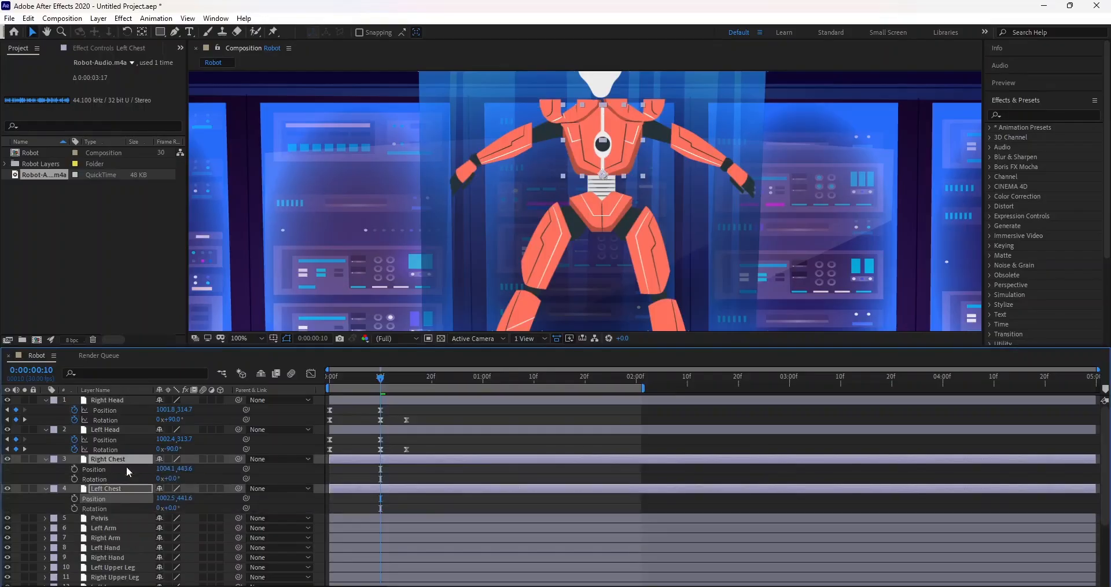
Step: Keyframe the Right Chest's Position at frame 10, and at frame 0 move it off the body to about 1295, 684
{"action": "mouse_move", "coordinate": [377, 386]}
{"action": "left_mouse_down"}
{"action": "mouse_move", "coordinate": [395, 384]}
{"action": "mouse_move", "coordinate": [382, 392]}
{"action": "left_mouse_up"}
{"action": "left_click", "coordinate": [450, 467]}
{"action": "left_click", "coordinate": [389, 457]}
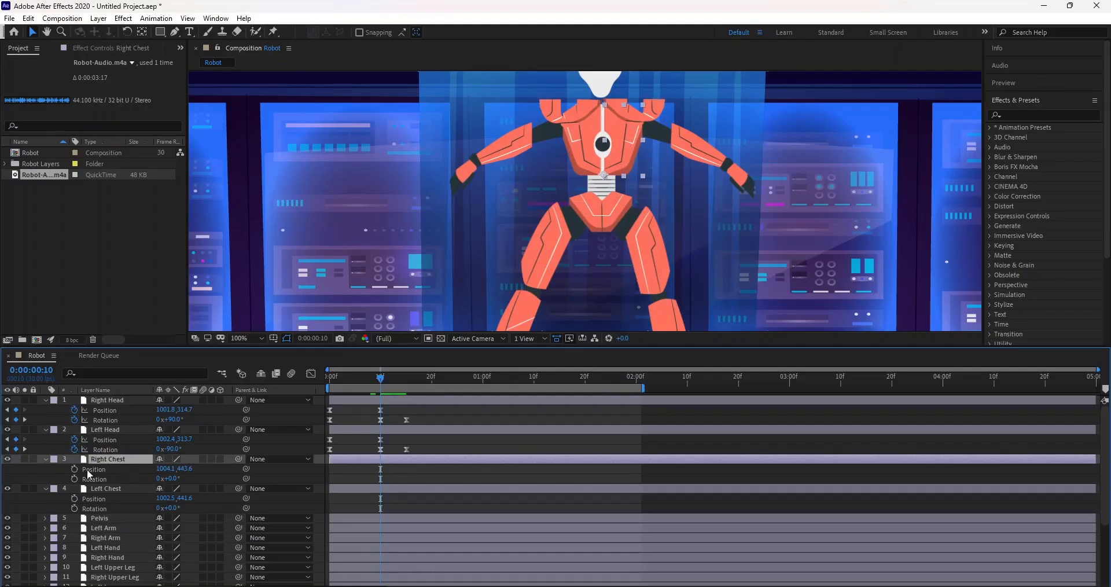
{"action": "left_click", "coordinate": [74, 469]}
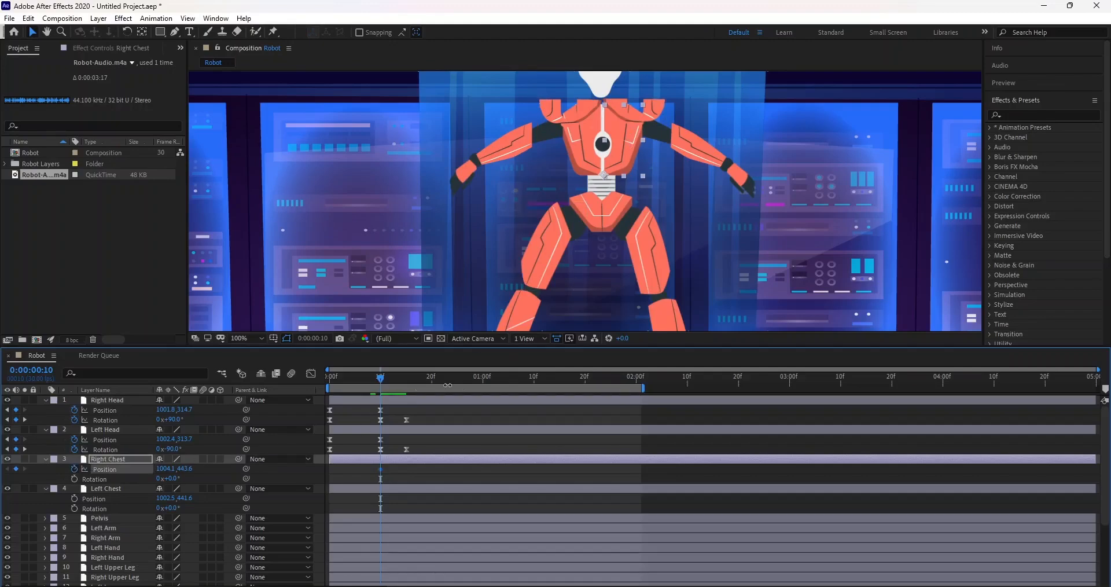
{"action": "left_click_drag", "start_coordinate": [380, 376], "coordinate": [321, 384]}
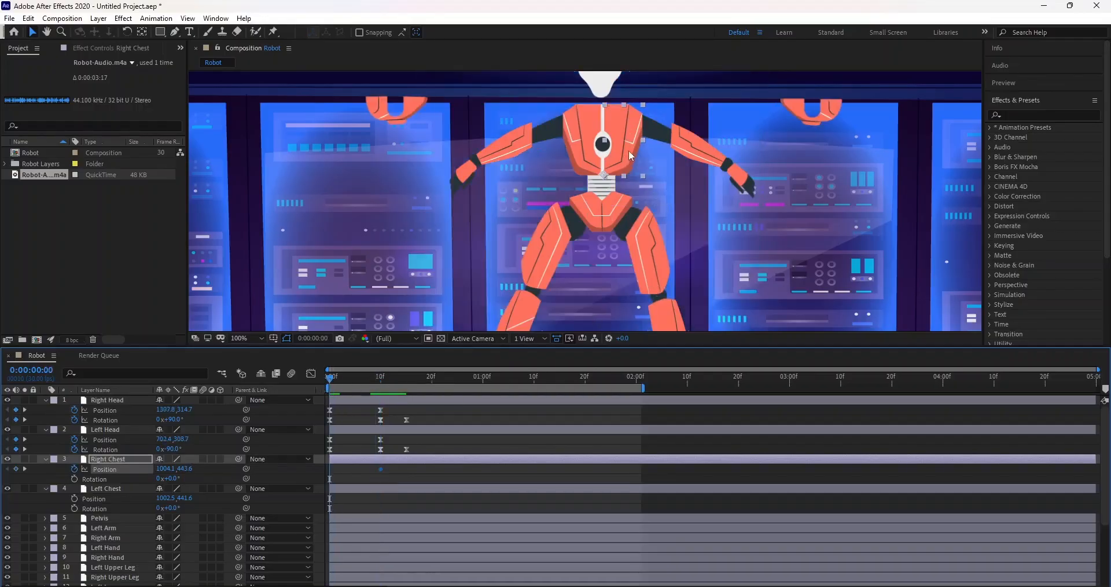
{"action": "left_click_drag", "start_coordinate": [628, 150], "coordinate": [797, 288]}
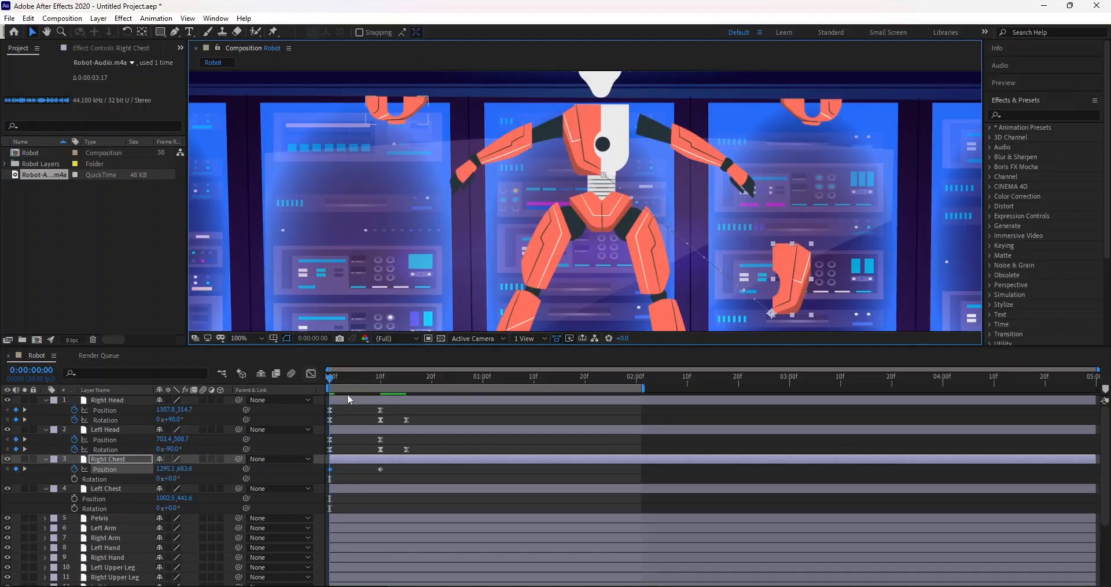
Step: Preview the Right Chest's movement onto the torso from frame 0
{"action": "left_click_drag", "start_coordinate": [359, 378], "coordinate": [324, 382]}
{"action": "key", "text": "space"}
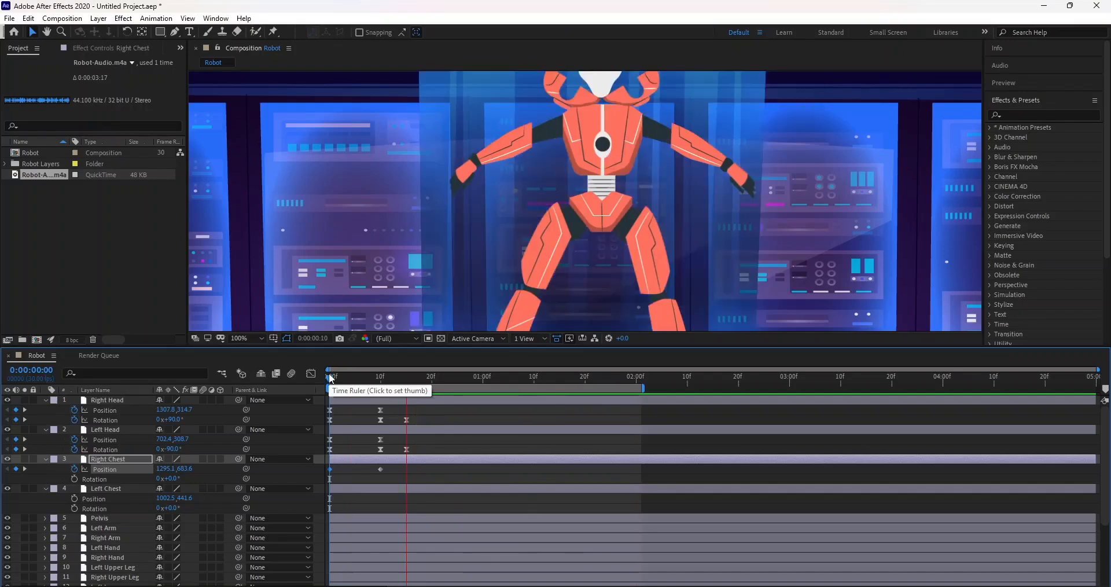
{"action": "left_click", "coordinate": [329, 376]}
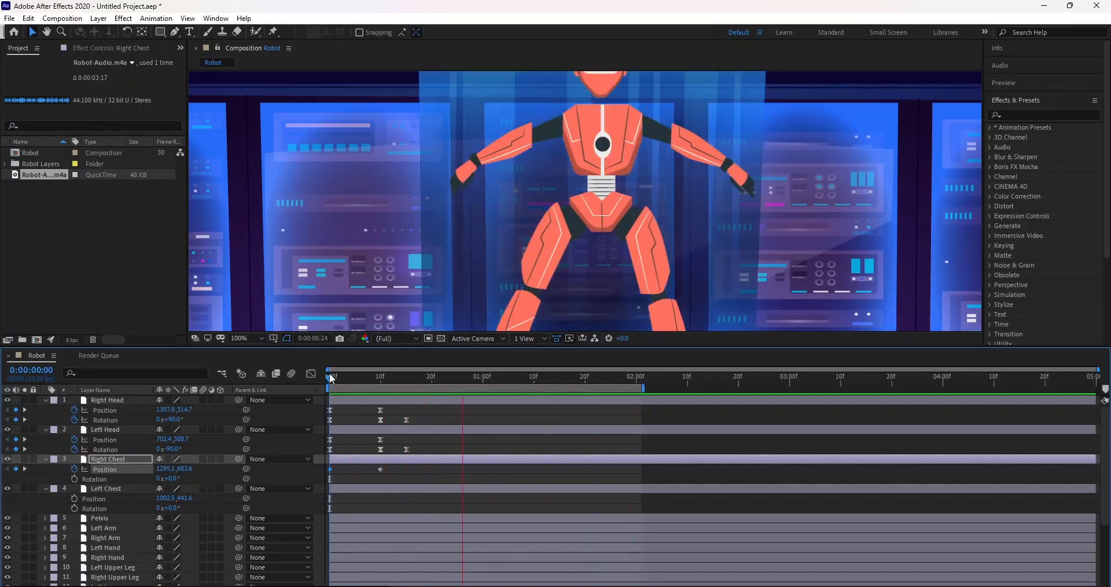
Step: Keyframe the Left Chest's Position at frame 10, and at frame 0 move it off the body to about 670, 672
{"action": "left_click", "coordinate": [351, 382]}
{"action": "left_click_drag", "start_coordinate": [352, 384], "coordinate": [380, 387]}
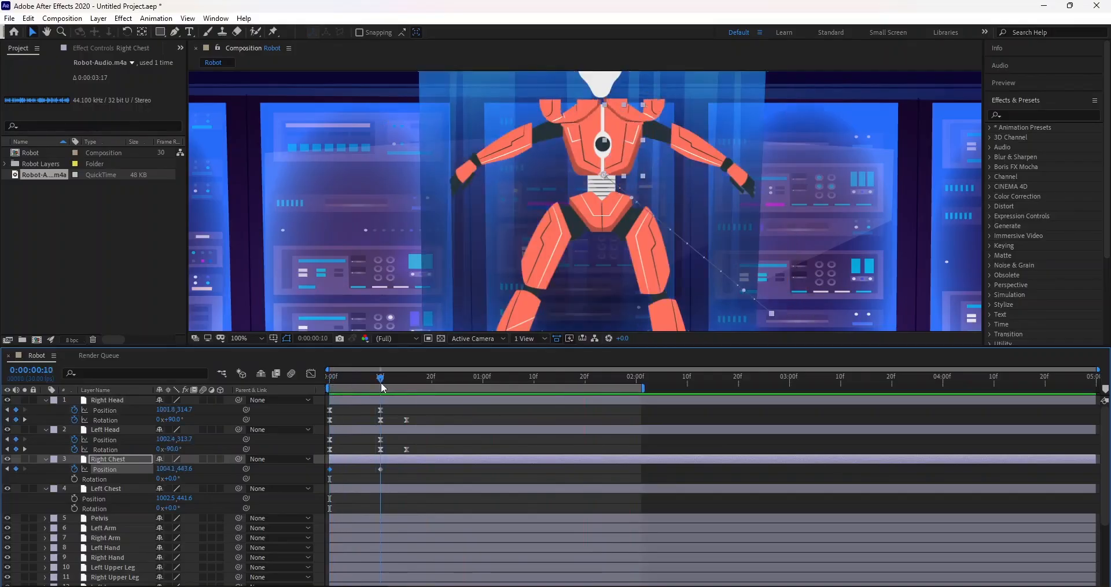
{"action": "left_click", "coordinate": [578, 144]}
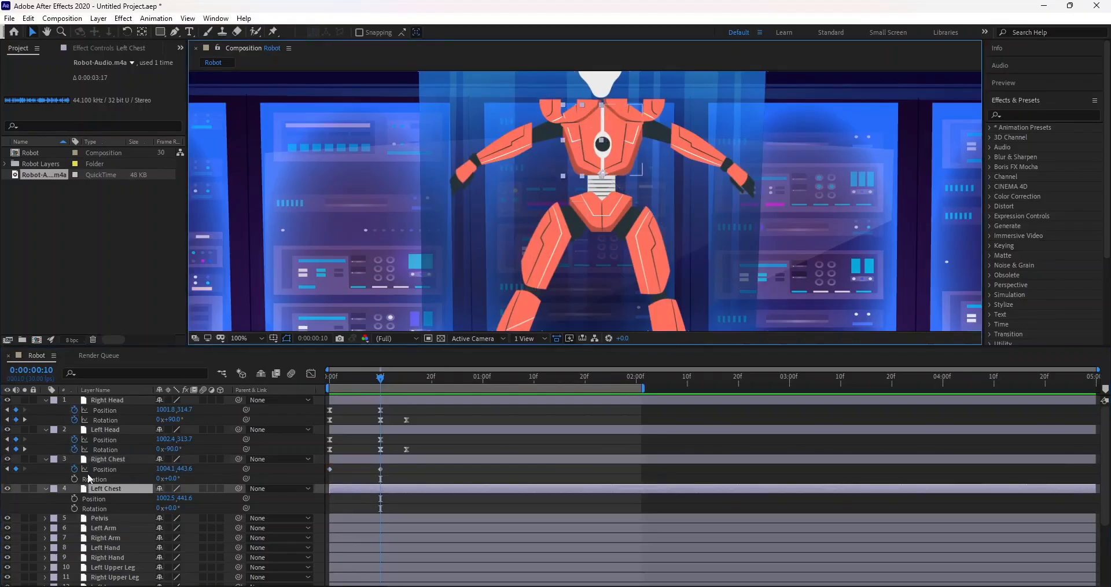
{"action": "left_click", "coordinate": [74, 498]}
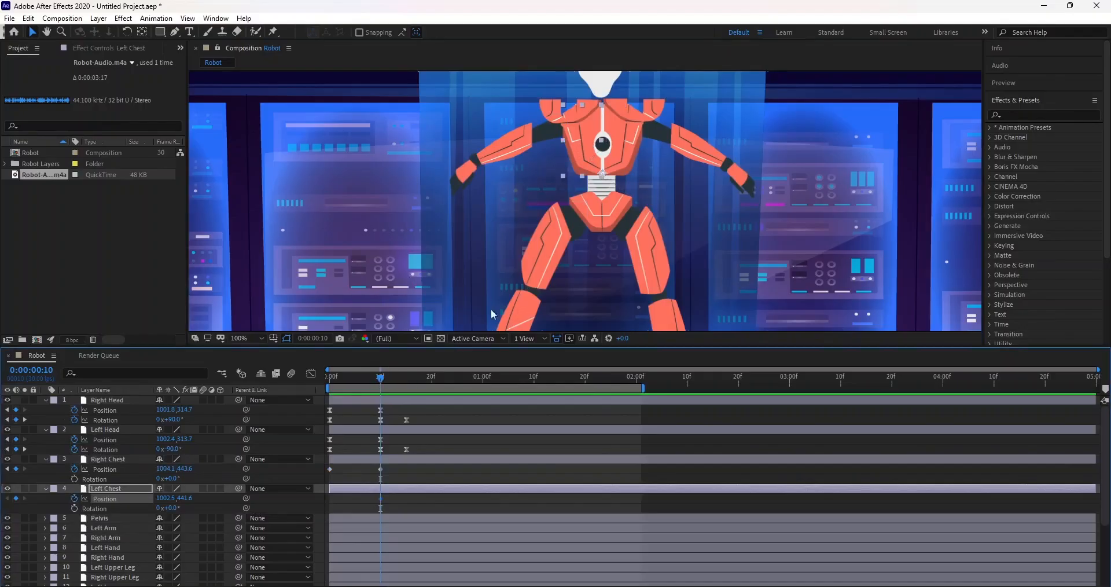
{"action": "left_click_drag", "start_coordinate": [615, 146], "coordinate": [543, 194]}
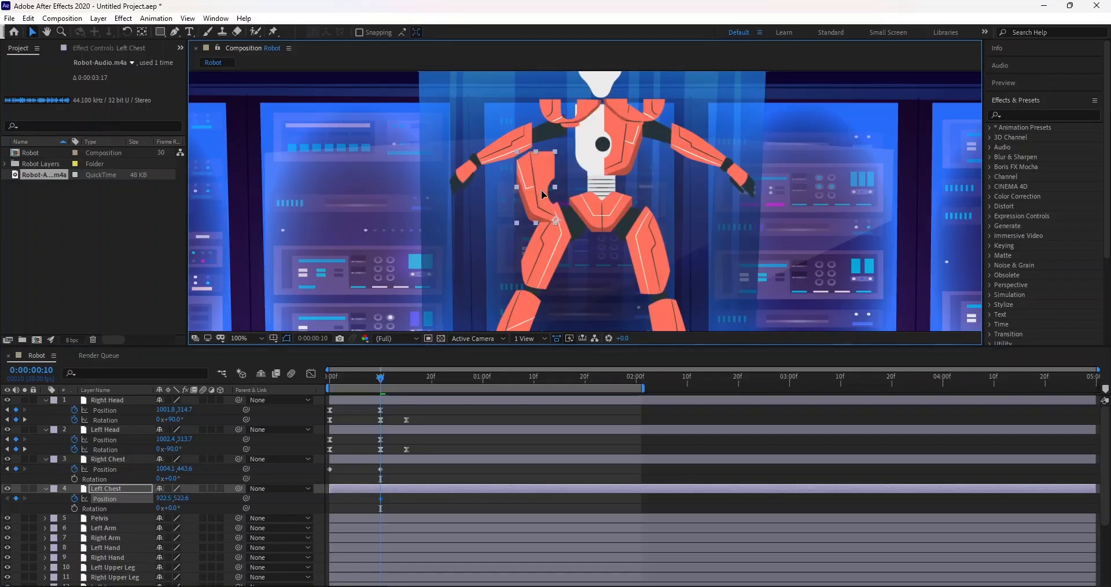
{"action": "key", "text": "ctrl+z"}
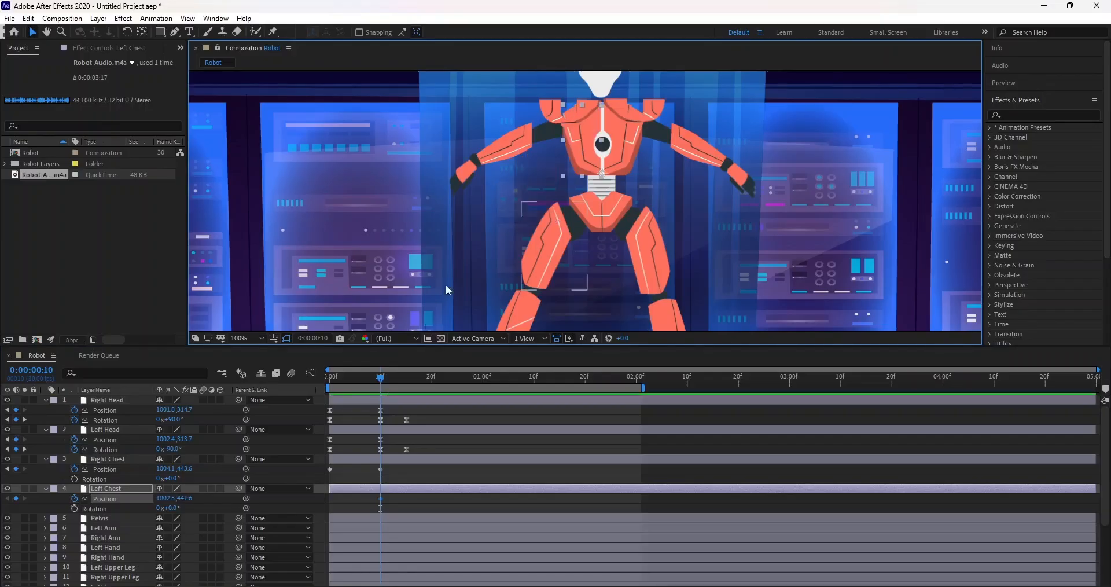
{"action": "left_click_drag", "start_coordinate": [382, 383], "coordinate": [330, 383]}
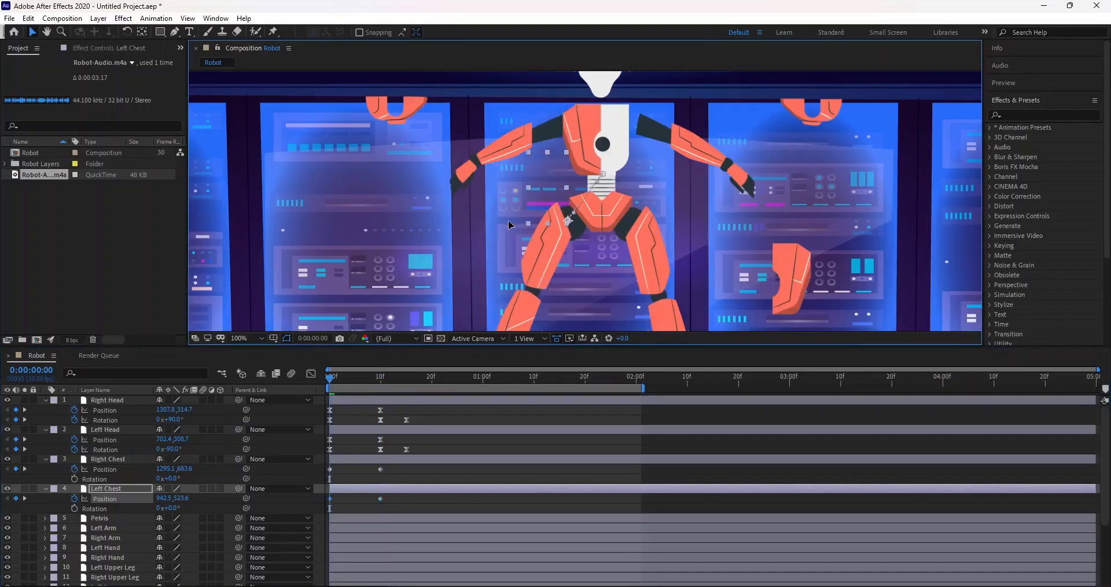
{"action": "left_click_drag", "start_coordinate": [581, 143], "coordinate": [372, 274]}
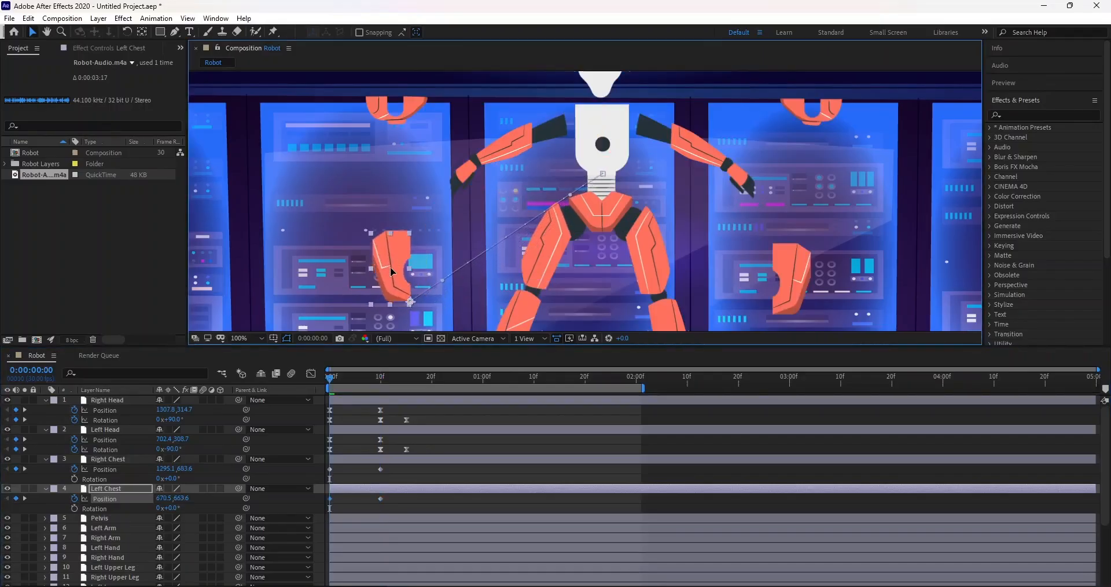
Step: Reposition the Left Chest at frame 0 closer to the body, at about 726, 686, and preview the animation
{"action": "left_click", "coordinate": [234, 338]}
{"action": "left_click", "coordinate": [252, 454]}
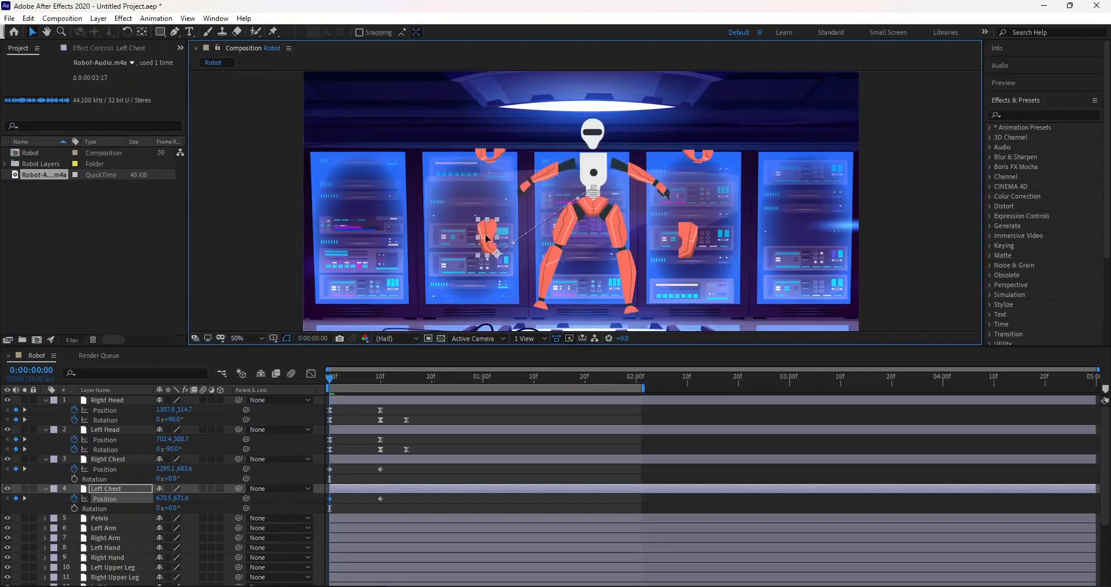
{"action": "left_click_drag", "start_coordinate": [484, 234], "coordinate": [501, 231]}
{"action": "left_click_drag", "start_coordinate": [501, 231], "coordinate": [501, 239]}
{"action": "left_click", "coordinate": [356, 379]}
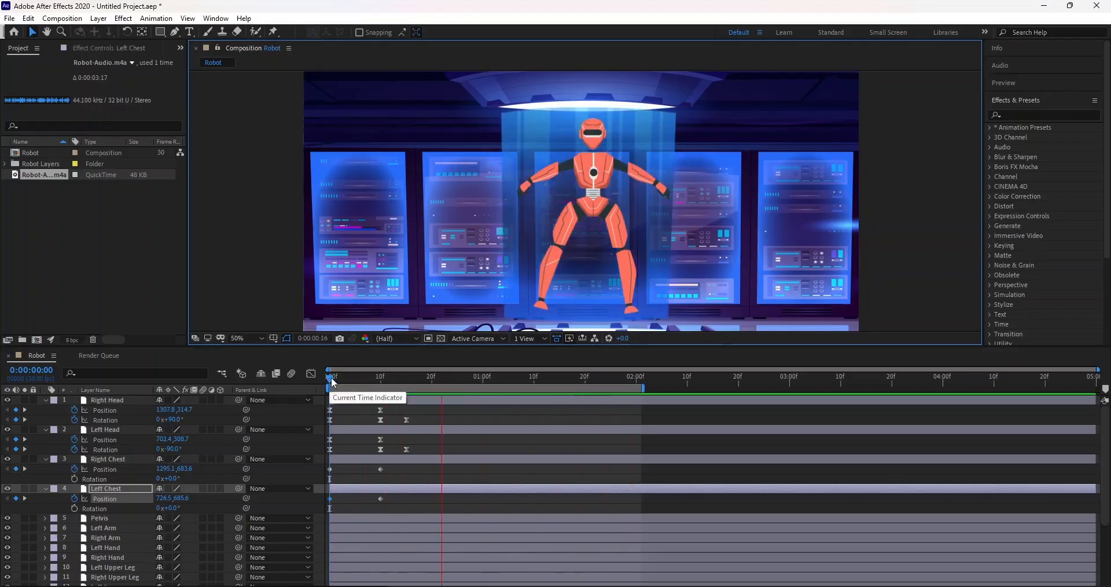
{"action": "left_click_drag", "start_coordinate": [331, 377], "coordinate": [306, 392]}
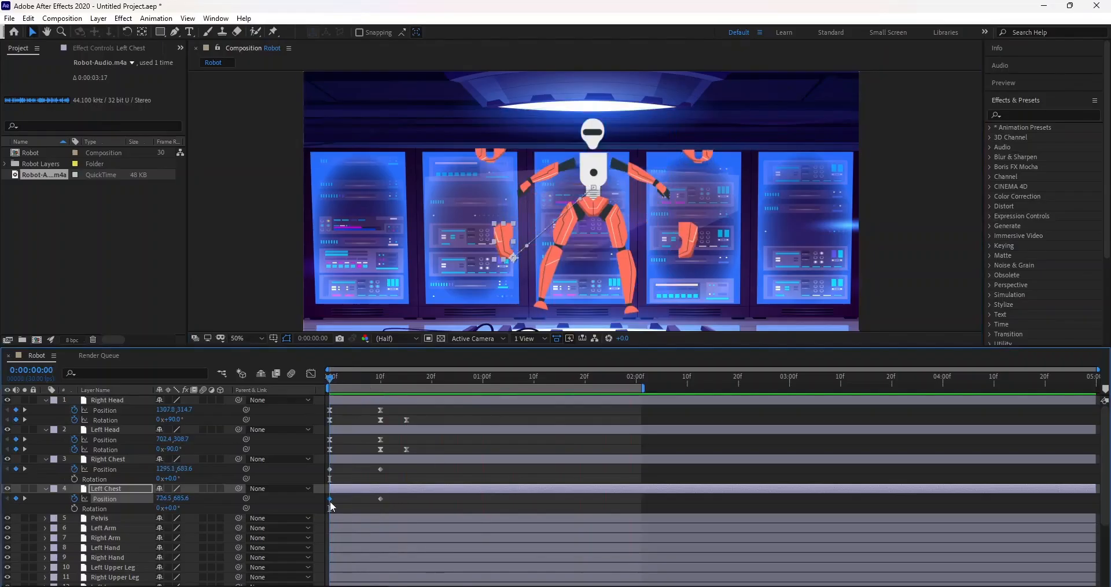
Step: Align the top edges of the Right Chest and Left Chest to each other at frame 0
{"action": "left_click", "coordinate": [348, 457], "text": "shift"}
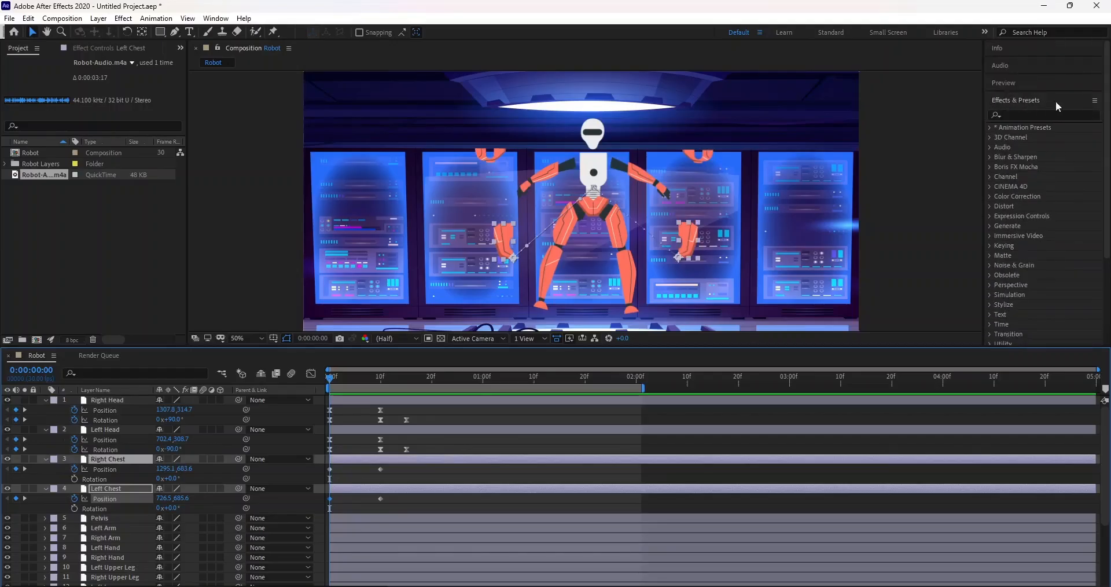
{"action": "scroll", "coordinate": [1034, 227], "scroll_direction": "down", "scroll_amount": 4}
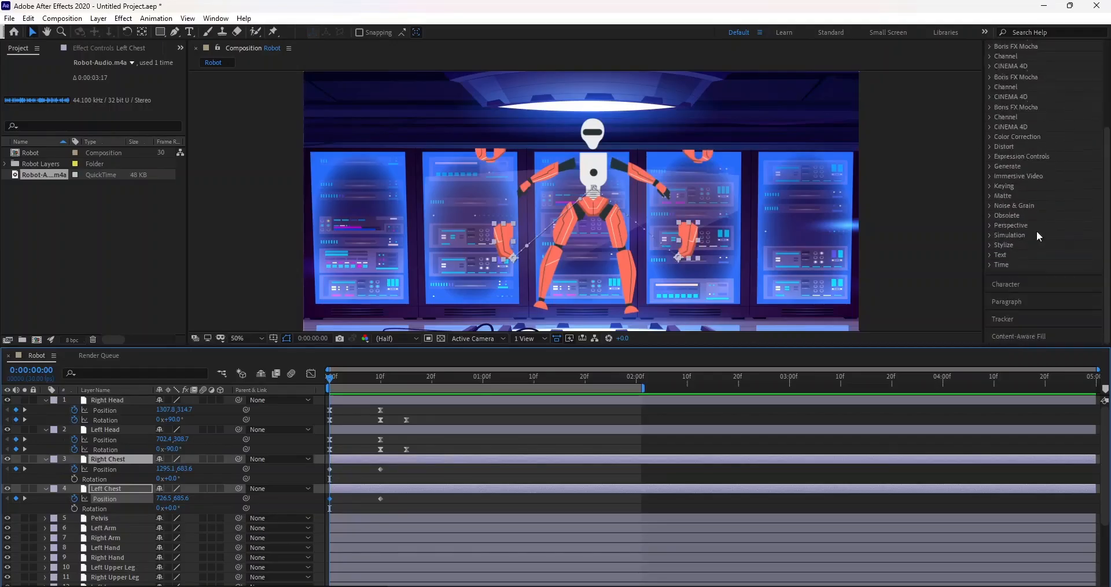
{"action": "left_click", "coordinate": [1019, 249]}
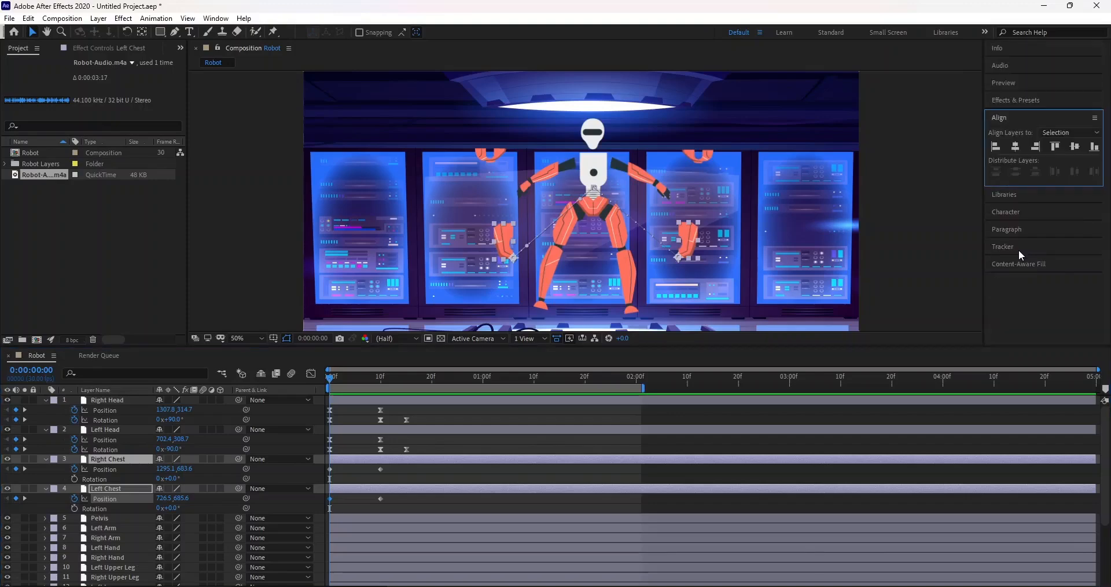
{"action": "left_click", "coordinate": [1054, 148]}
Step: Shift the Right Chest and Left Chest layers in time so that they start at frame 15
{"action": "left_click_drag", "start_coordinate": [326, 378], "coordinate": [379, 382]}
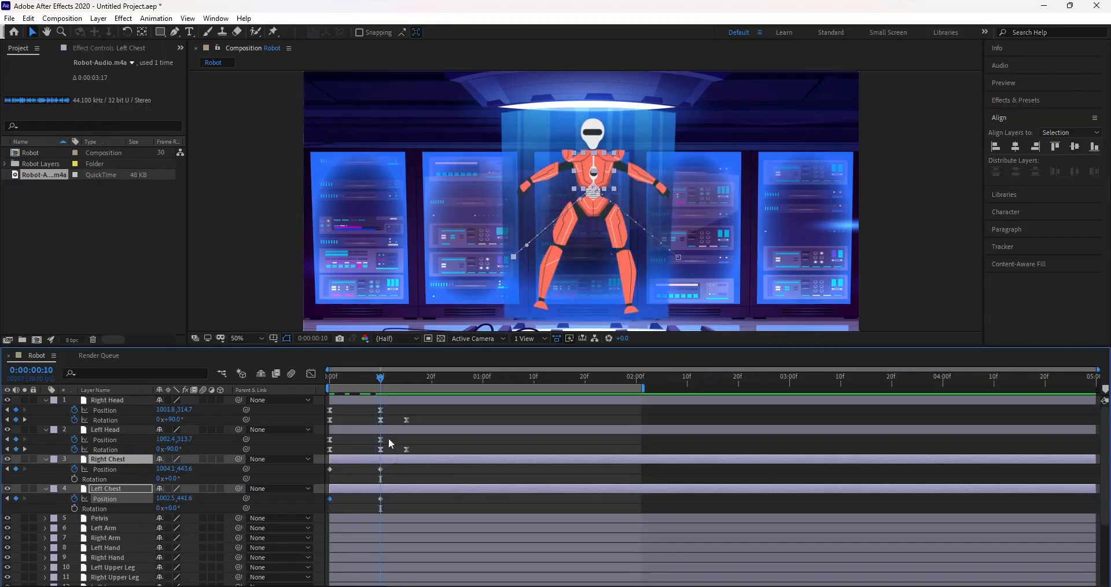
{"action": "left_click_drag", "start_coordinate": [380, 378], "coordinate": [409, 386]}
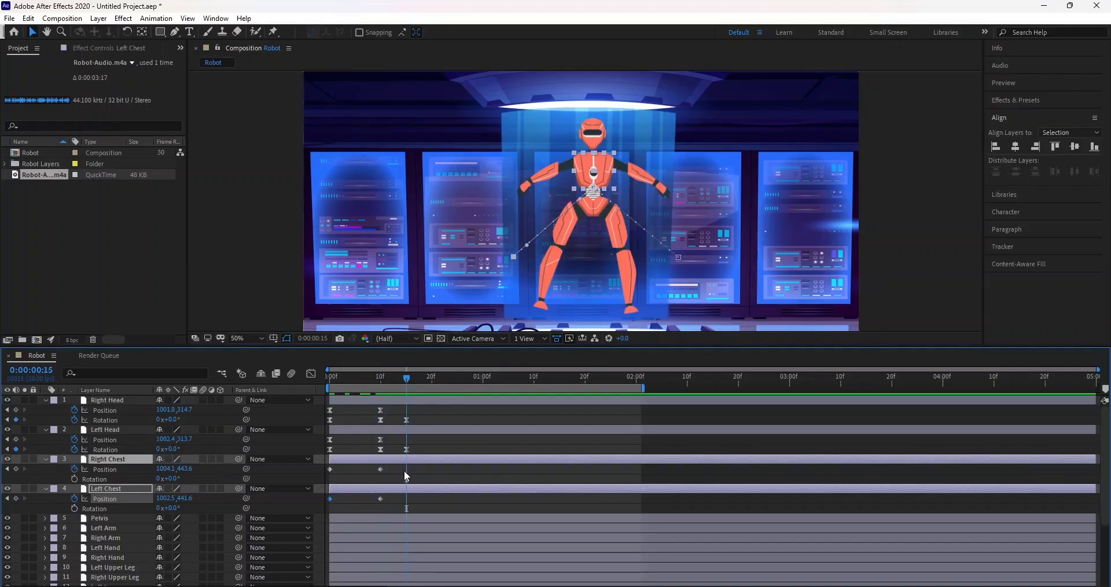
{"action": "left_click_drag", "start_coordinate": [407, 461], "coordinate": [486, 458]}
Step: Preview the animation from frame 0 to check the timing of the chest halves after the head
{"action": "left_click_drag", "start_coordinate": [407, 377], "coordinate": [307, 394]}
{"action": "key", "text": "space"}
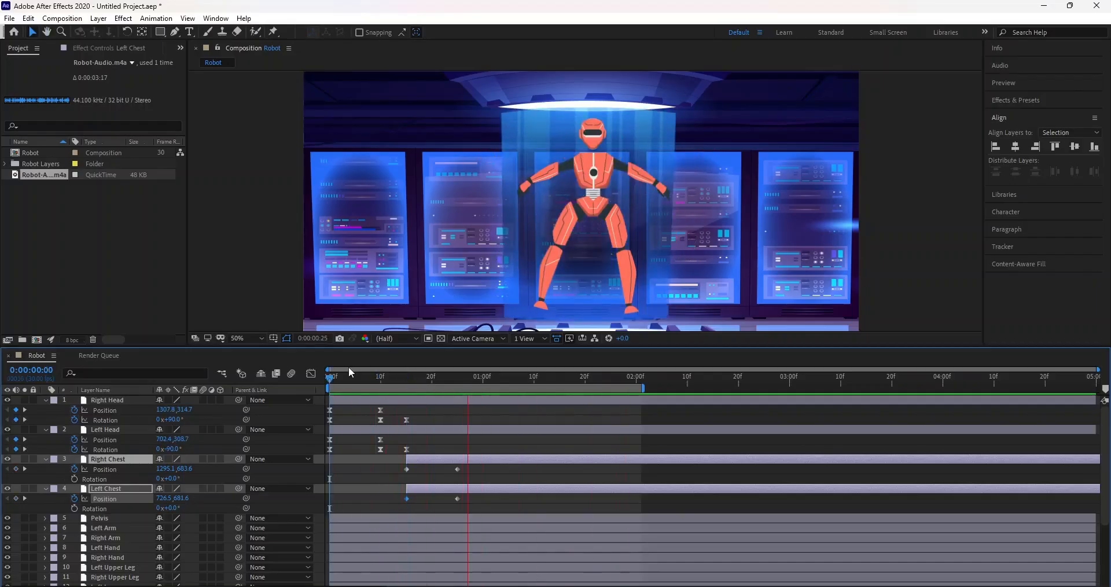
{"action": "mouse_move", "coordinate": [329, 376]}
{"action": "left_mouse_down"}
{"action": "mouse_move", "coordinate": [344, 376]}
{"action": "mouse_move", "coordinate": [318, 378]}
{"action": "left_mouse_up"}
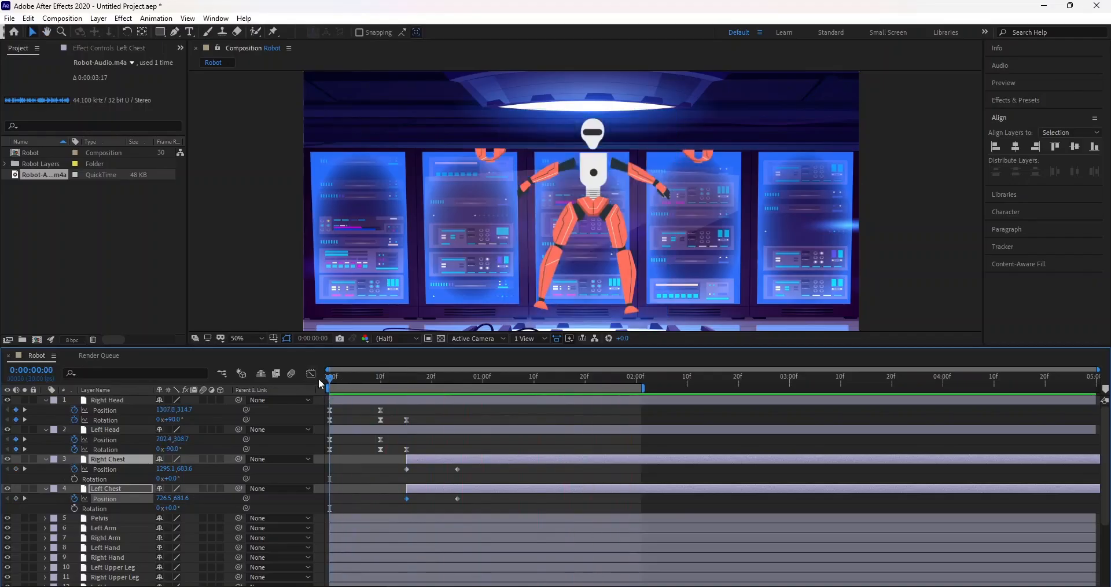
{"action": "key", "text": "space"}
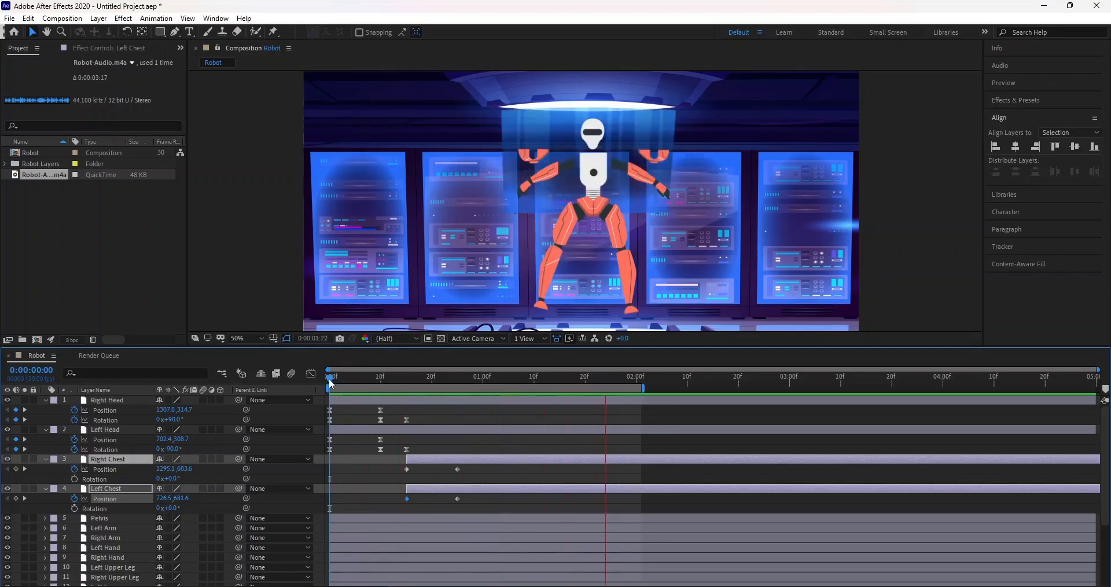
{"action": "left_click", "coordinate": [350, 377]}
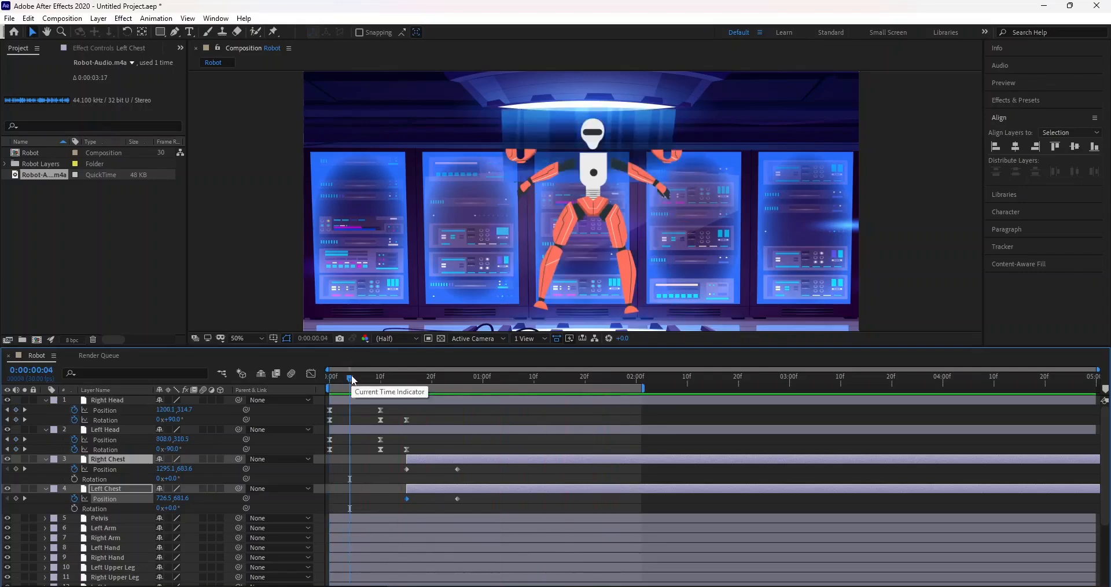
Step: Add a Rotation keyframe to the Right Chest at frame 27 and one to the Left Chest at frame 25
{"action": "left_click_drag", "start_coordinate": [357, 377], "coordinate": [459, 395]}
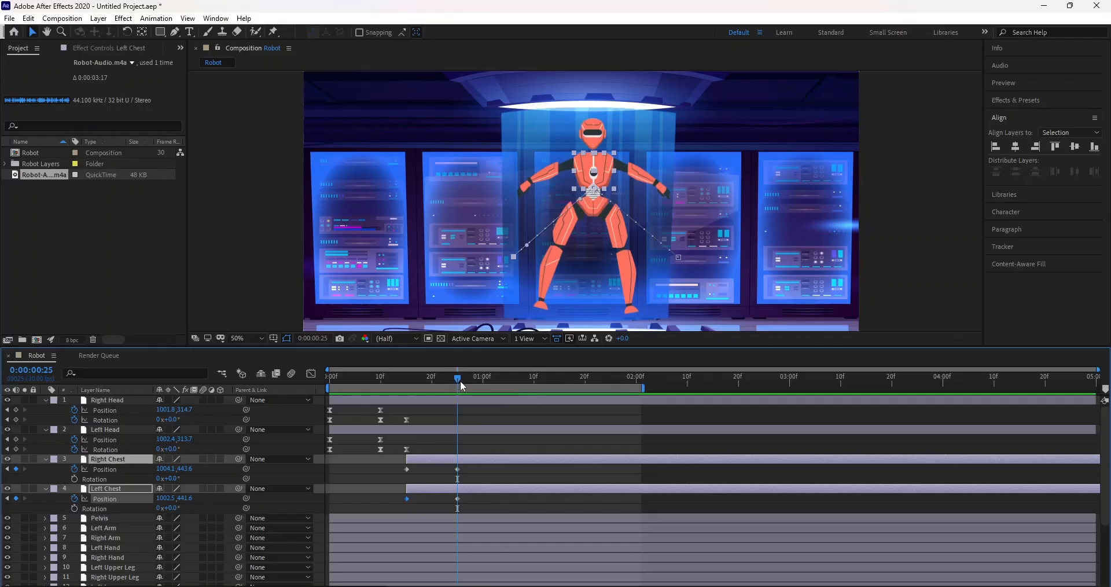
{"action": "left_click_drag", "start_coordinate": [460, 380], "coordinate": [467, 383]}
{"action": "left_click", "coordinate": [501, 466]}
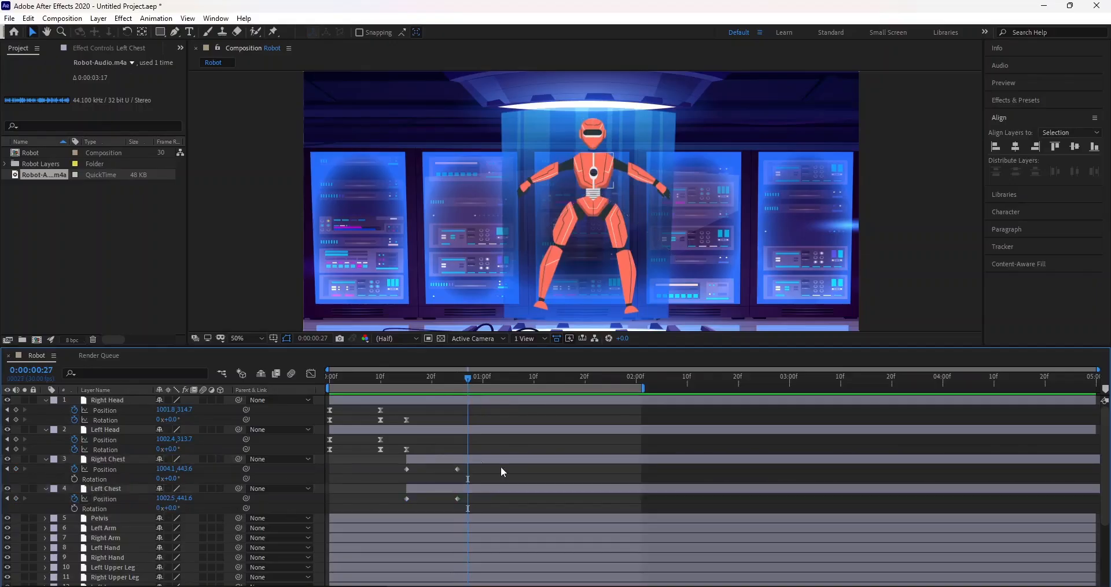
{"action": "left_click", "coordinate": [474, 456]}
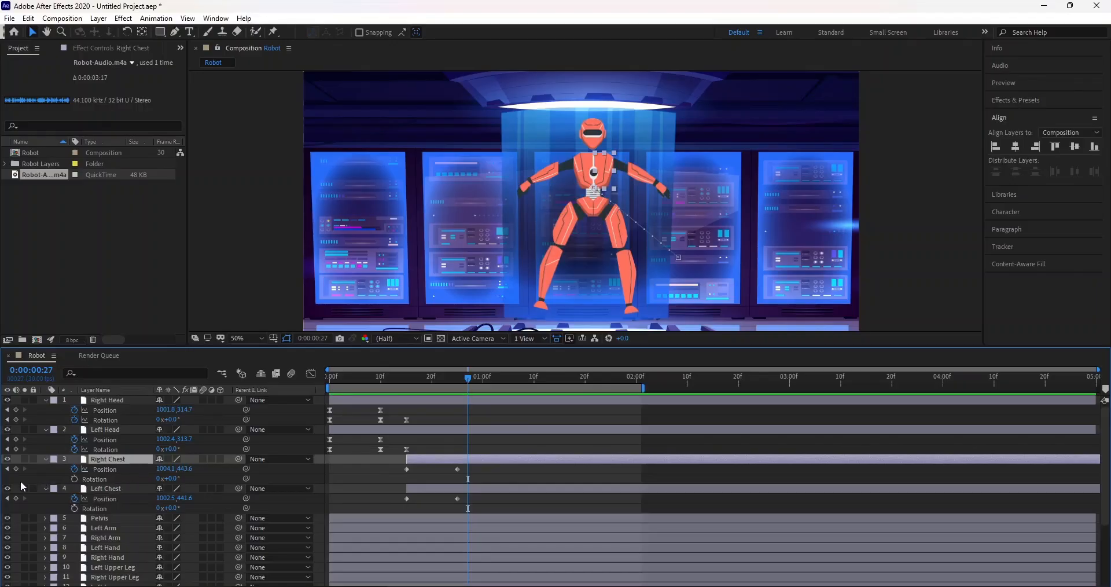
{"action": "left_click", "coordinate": [75, 480]}
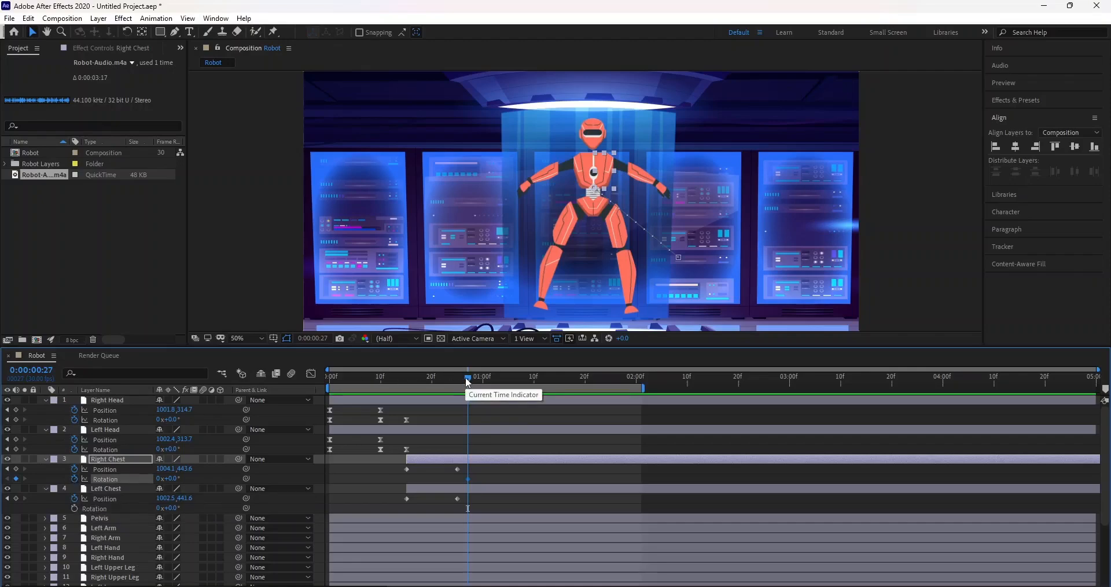
{"action": "left_click_drag", "start_coordinate": [468, 381], "coordinate": [457, 381]}
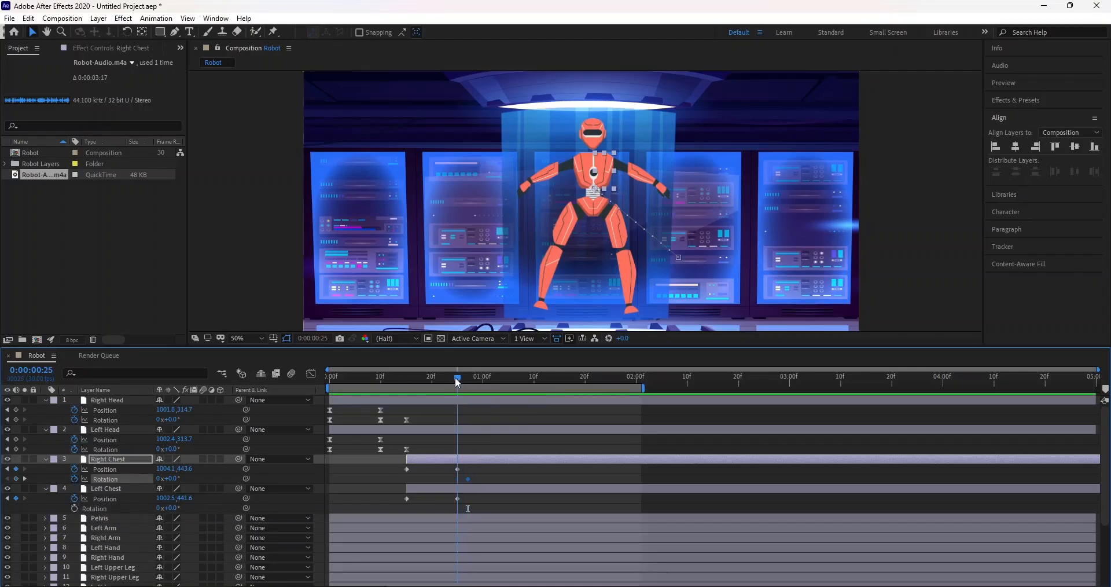
{"action": "left_click", "coordinate": [74, 508]}
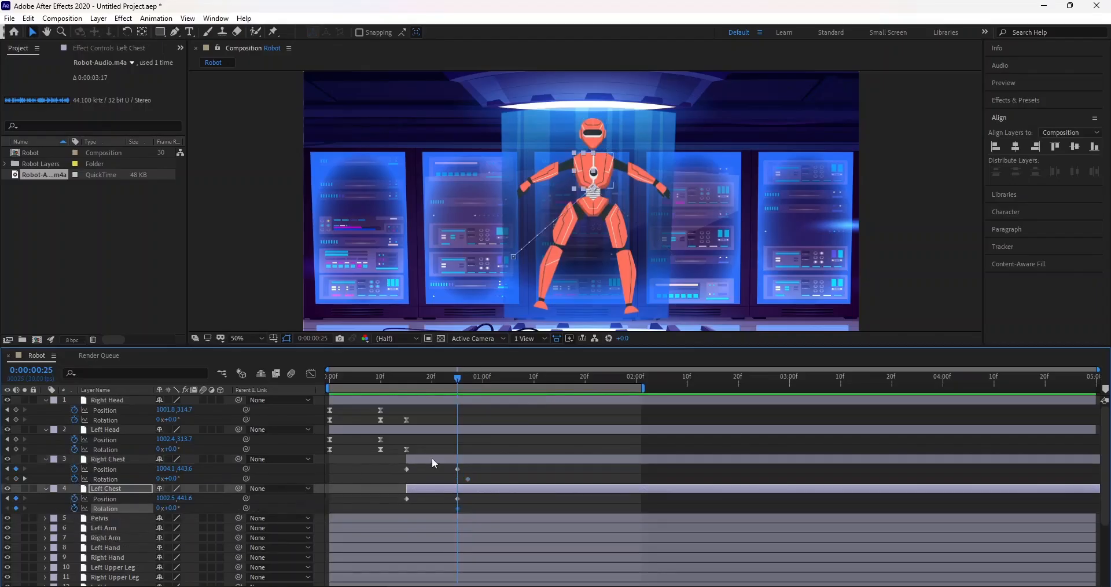
Step: Add a Rotation keyframe to the Right Chest at frame 25 and set its rotation to 5° at frame 27
{"action": "left_click", "coordinate": [16, 478]}
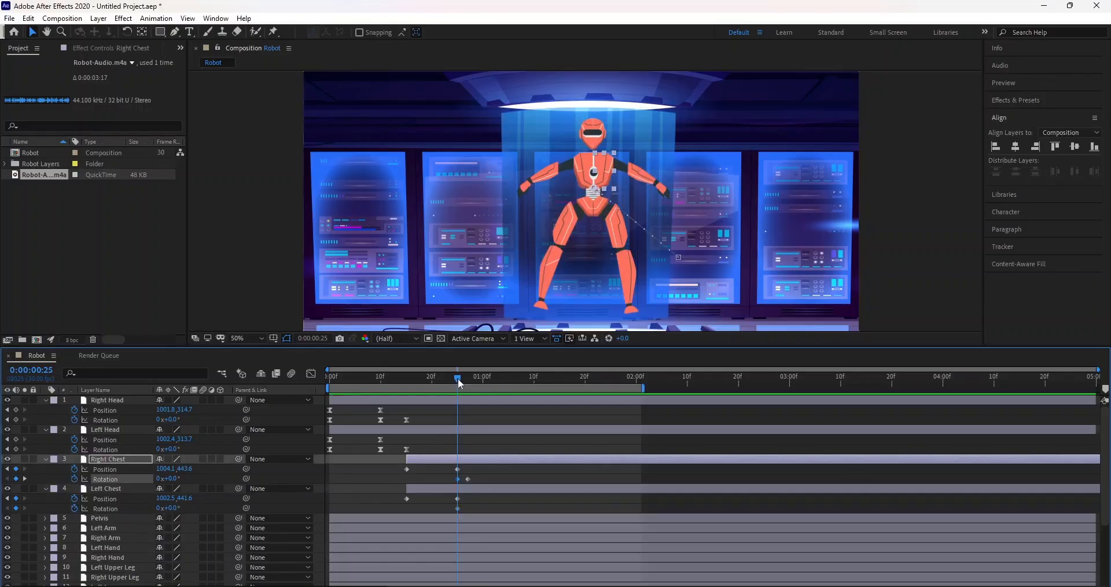
{"action": "left_click_drag", "start_coordinate": [456, 378], "coordinate": [467, 380]}
{"action": "left_click_drag", "start_coordinate": [172, 479], "coordinate": [180, 479]}
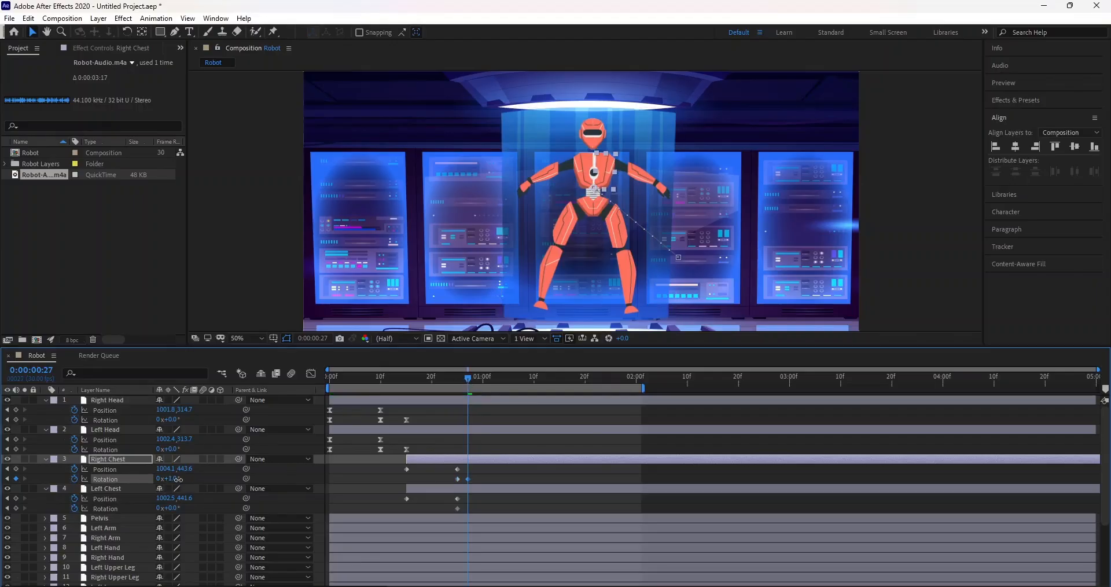
{"action": "left_click", "coordinate": [180, 480]}
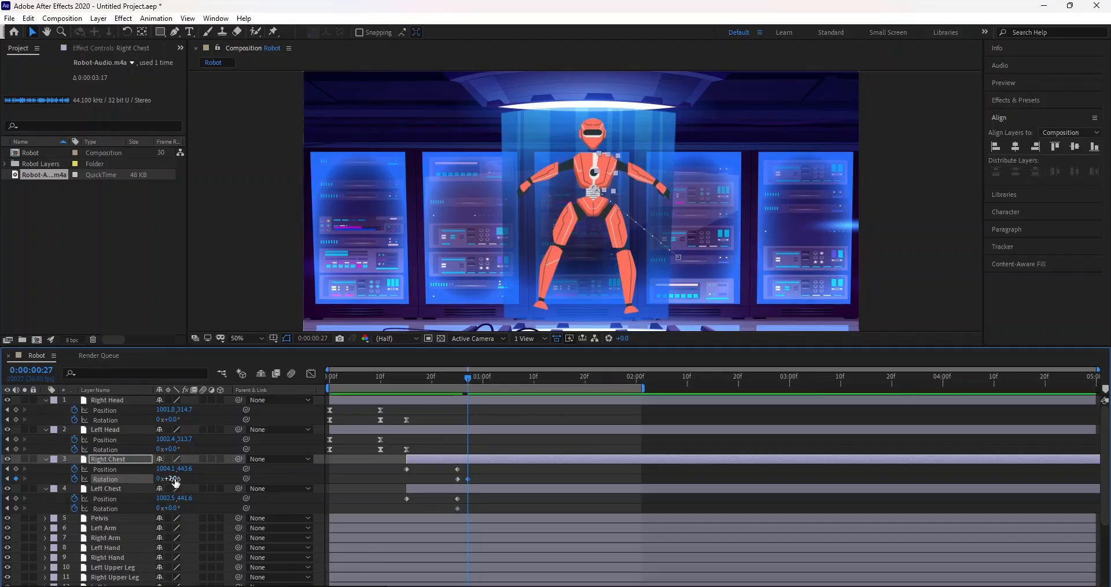
{"action": "type", "text": "5"}
{"action": "key", "text": "Return"}
Step: Copy the Right Chest's Rotation keyframe from frame 25 to frame 29
{"action": "left_click", "coordinate": [473, 377]}
{"action": "left_click_drag", "start_coordinate": [473, 377], "coordinate": [475, 377]}
{"action": "left_click", "coordinate": [457, 479]}
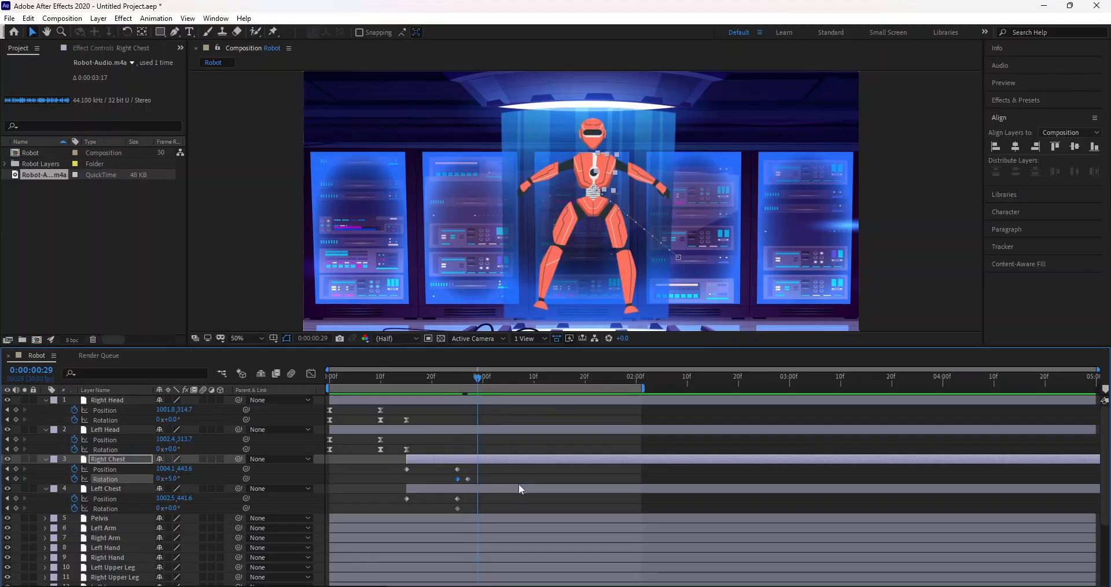
{"action": "key", "text": "ctrl+v"}
Step: Set the Left Chest's rotation to -5° at frame 27
{"action": "key", "text": "Page_Up"}
{"action": "key", "text": "Page_Up"}
{"action": "left_click", "coordinate": [166, 508]}
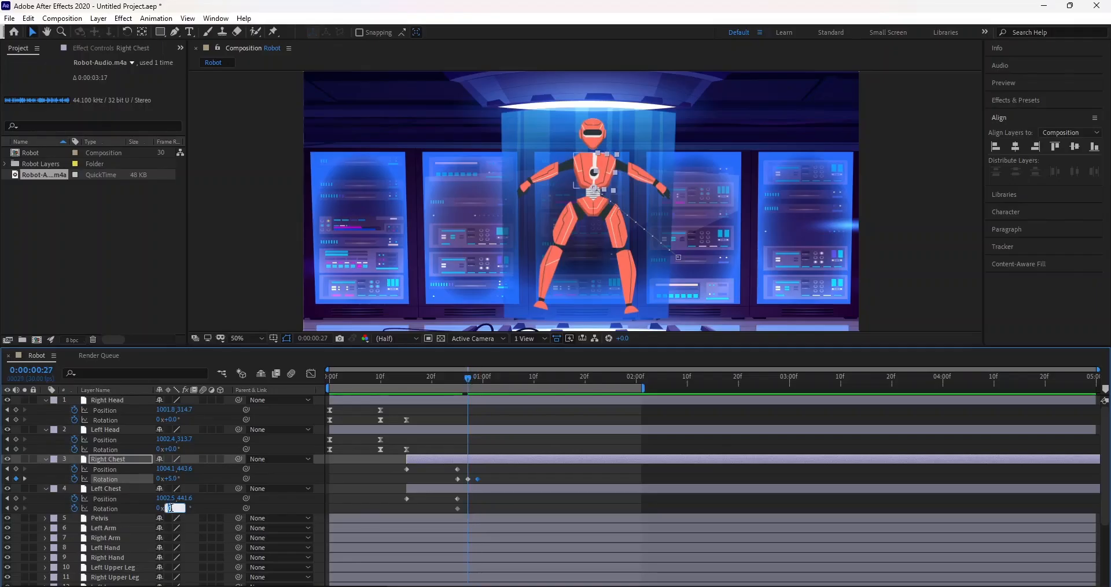
{"action": "type", "text": "-5"}
{"action": "left_click", "coordinate": [316, 503]}
Step: Copy the Left Chest's Rotation keyframe from frame 25 to frame 29
{"action": "left_click_drag", "start_coordinate": [467, 375], "coordinate": [477, 377]}
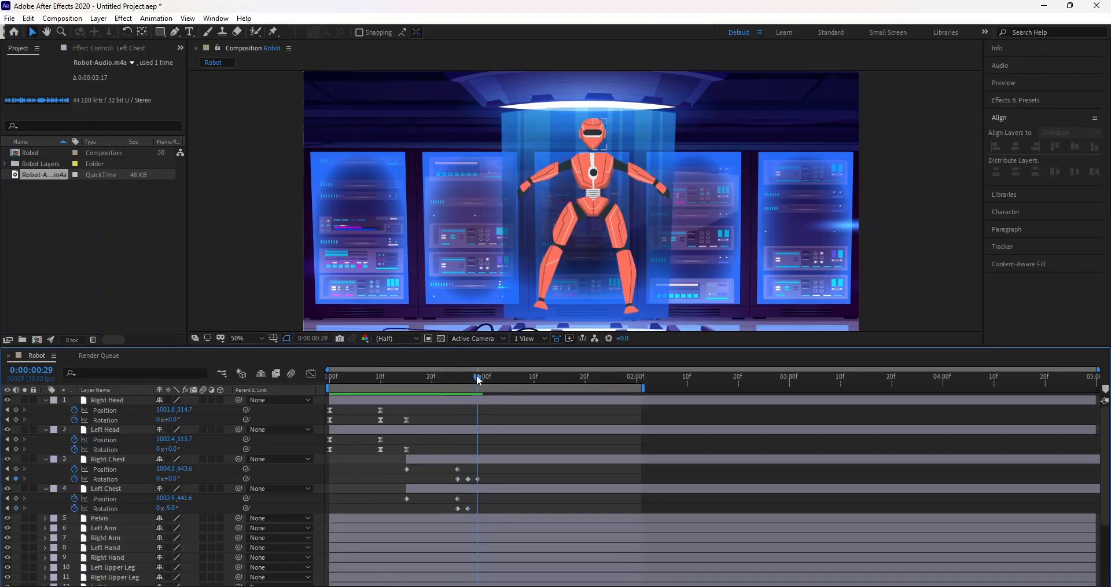
{"action": "left_click", "coordinate": [458, 508]}
{"action": "key", "text": "ctrl+c"}
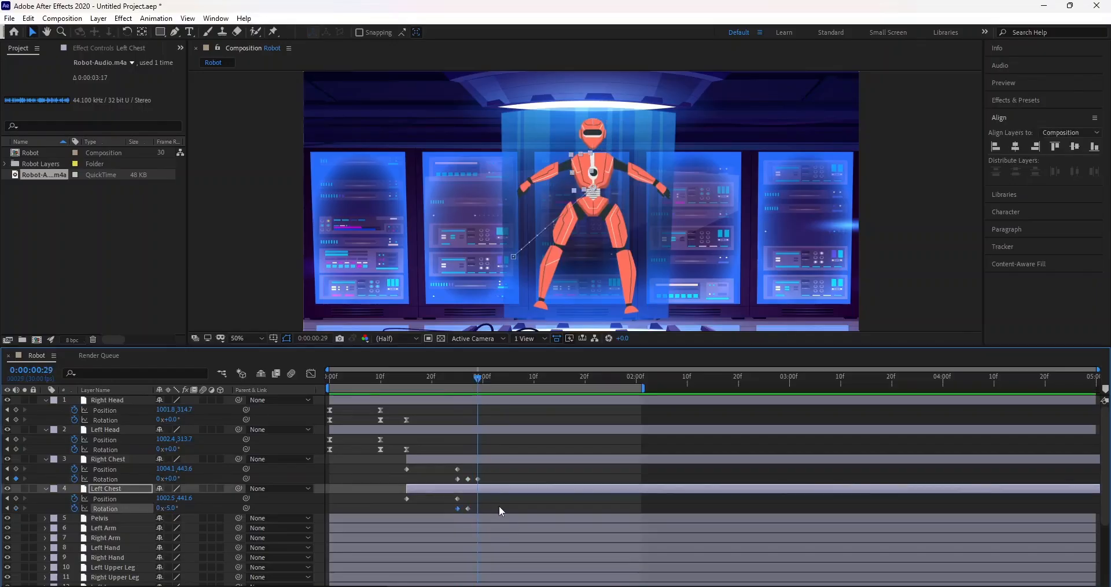
{"action": "key", "text": "ctrl+v"}
Step: Preview the chest halves' movement and rotation wobble around frames 21 to 23
{"action": "left_click", "coordinate": [434, 391]}
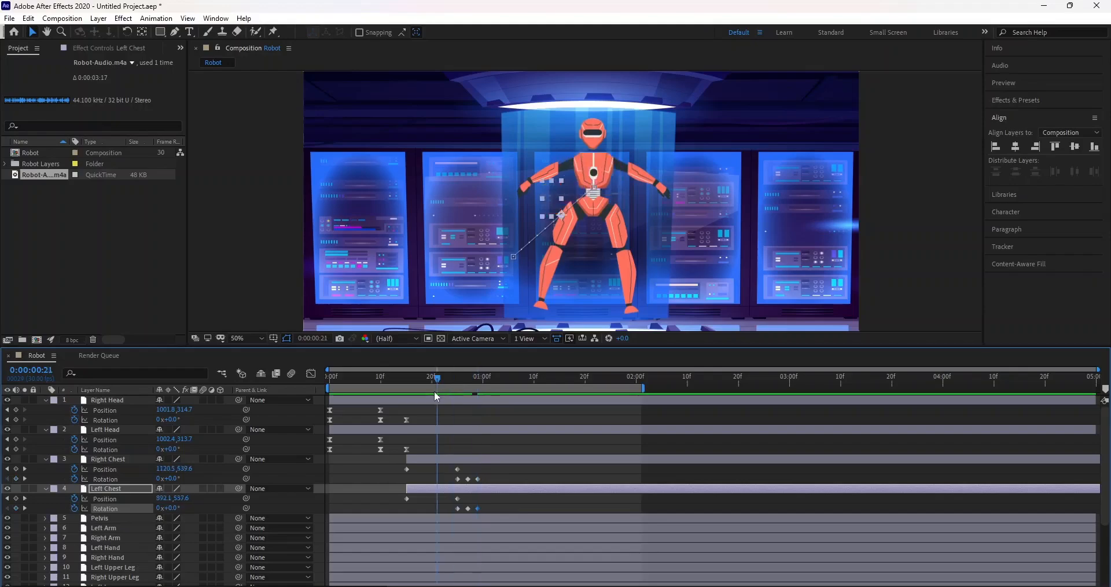
{"action": "key", "text": "space"}
{"action": "mouse_move", "coordinate": [431, 376]}
{"action": "left_mouse_down"}
{"action": "mouse_move", "coordinate": [456, 380]}
{"action": "mouse_move", "coordinate": [446, 384]}
{"action": "left_mouse_up"}
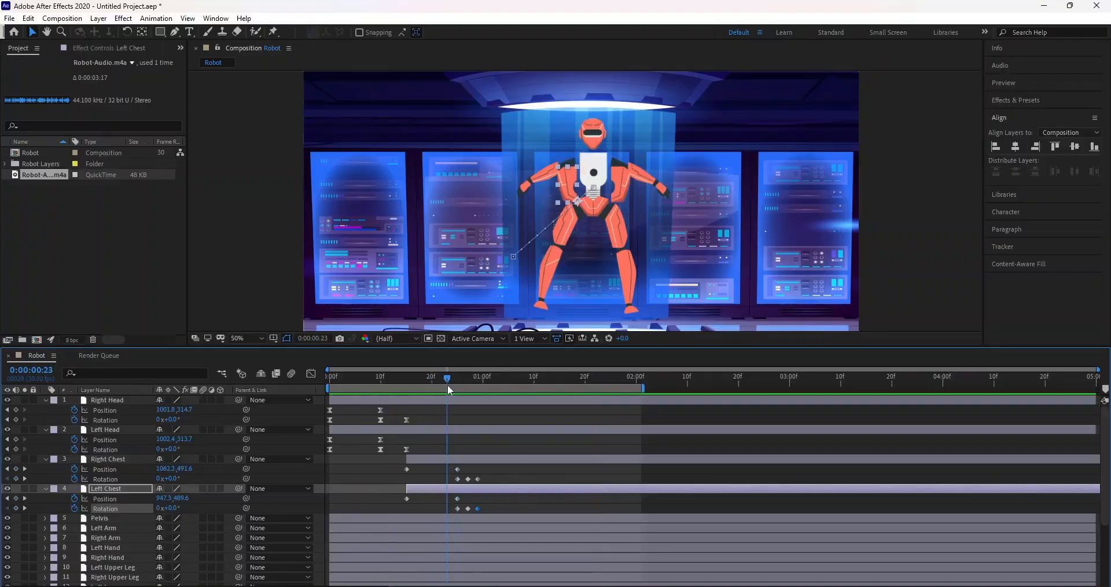
Step: Keyframe the Left Chest's rotation at frame 15 and set it to -25°
{"action": "left_click_drag", "start_coordinate": [447, 376], "coordinate": [409, 380]}
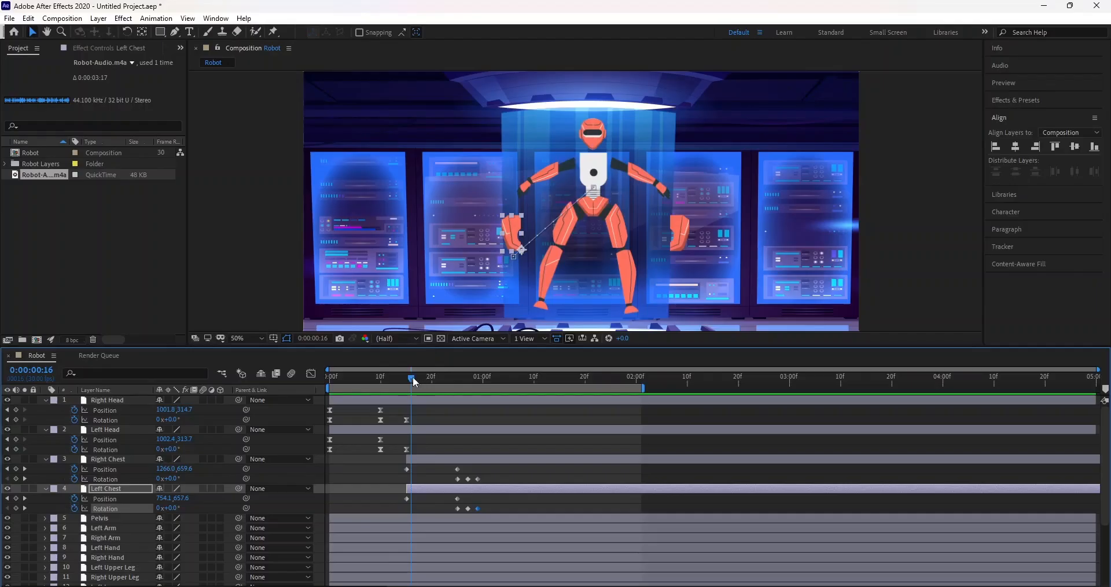
{"action": "left_click_drag", "start_coordinate": [409, 376], "coordinate": [405, 377]}
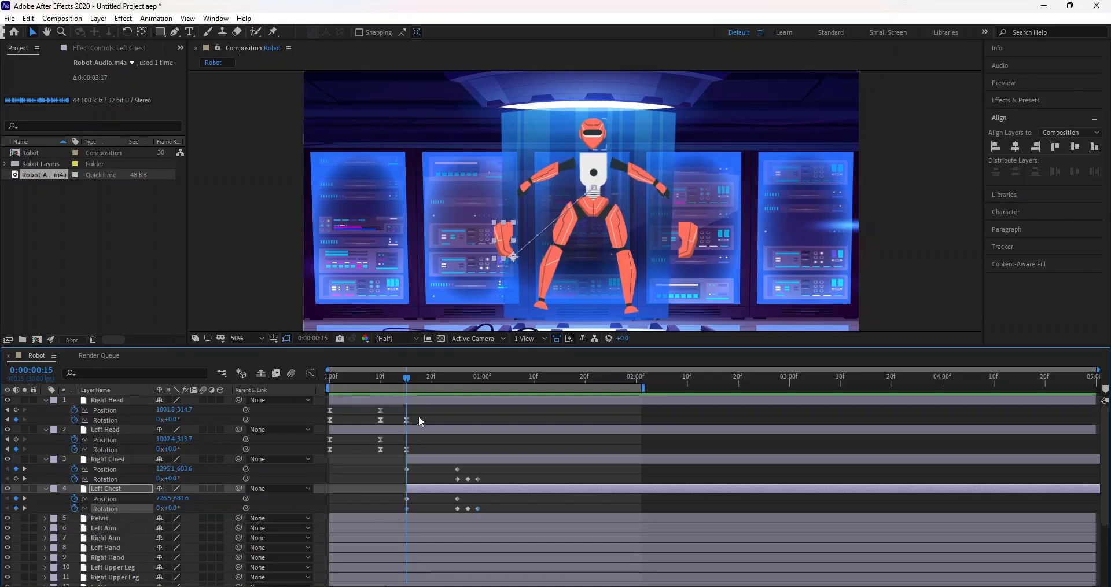
{"action": "mouse_move", "coordinate": [168, 508]}
{"action": "left_mouse_down"}
{"action": "mouse_move", "coordinate": [176, 512]}
{"action": "mouse_move", "coordinate": [156, 517]}
{"action": "left_mouse_up"}
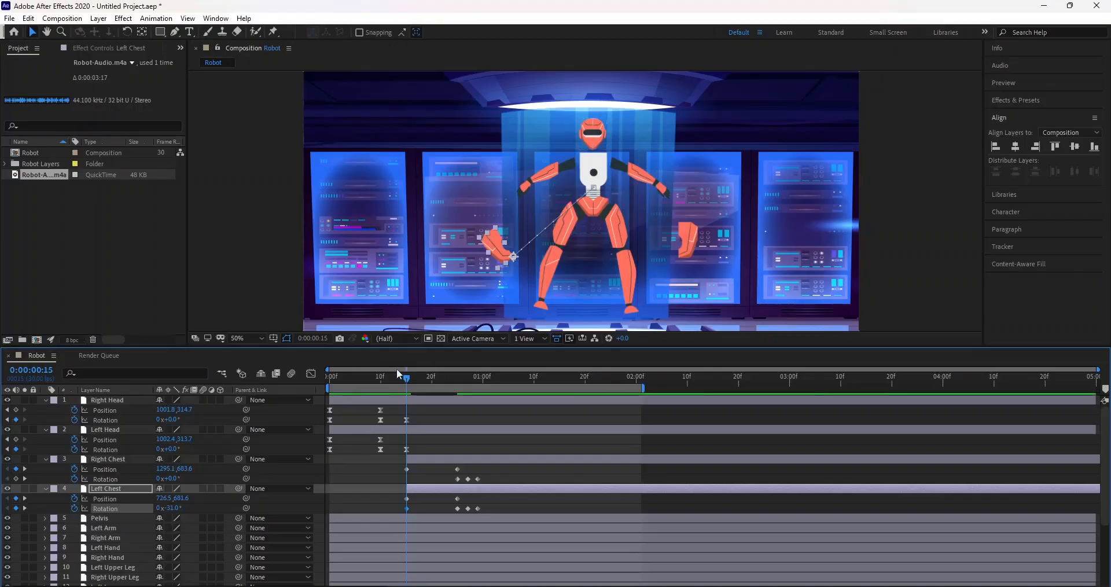
{"action": "left_click", "coordinate": [411, 377]}
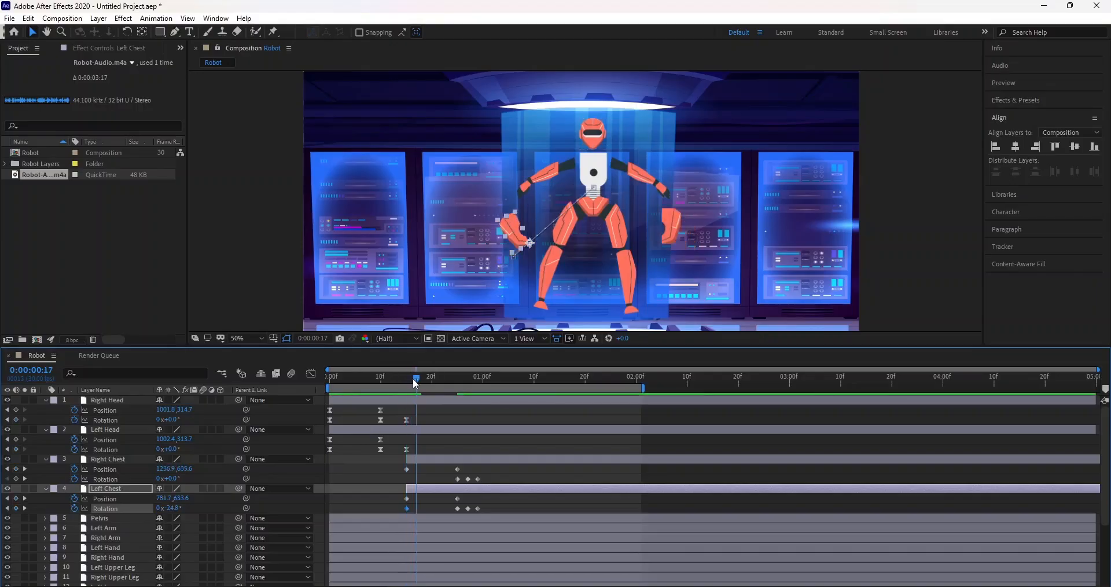
{"action": "left_click_drag", "start_coordinate": [381, 384], "coordinate": [404, 418]}
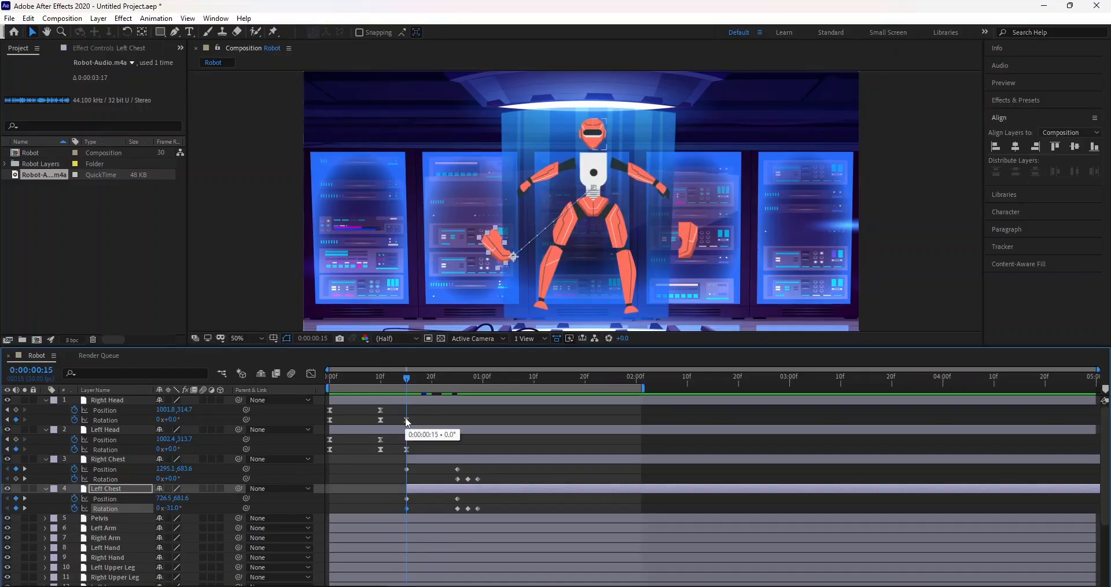
{"action": "left_click", "coordinate": [174, 508]}
{"action": "left_click", "coordinate": [180, 508]}
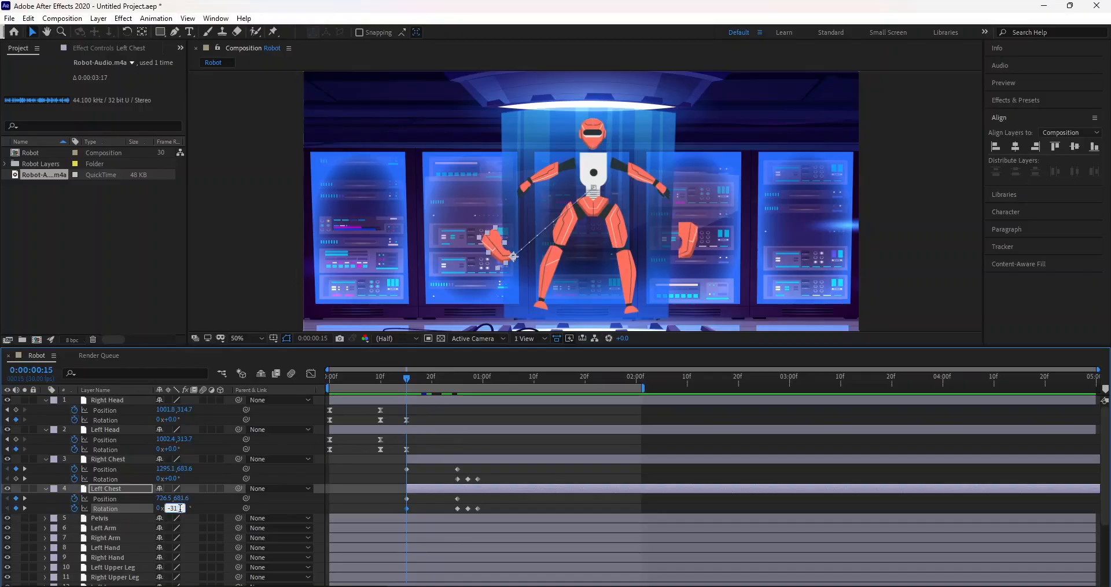
{"action": "key", "text": "BackSpace"}
{"action": "key", "text": "BackSpace"}
{"action": "type", "text": "25"}
Step: Add a Rotation keyframe to the Right Chest at frame 15 with a value of 25°
{"action": "left_click", "coordinate": [16, 478]}
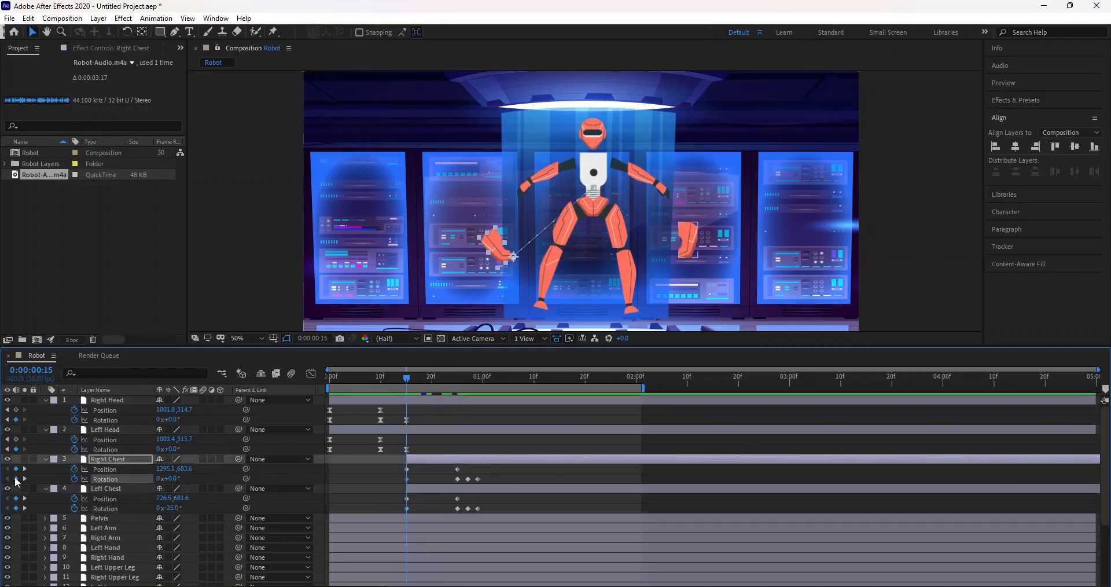
{"action": "left_click", "coordinate": [173, 479]}
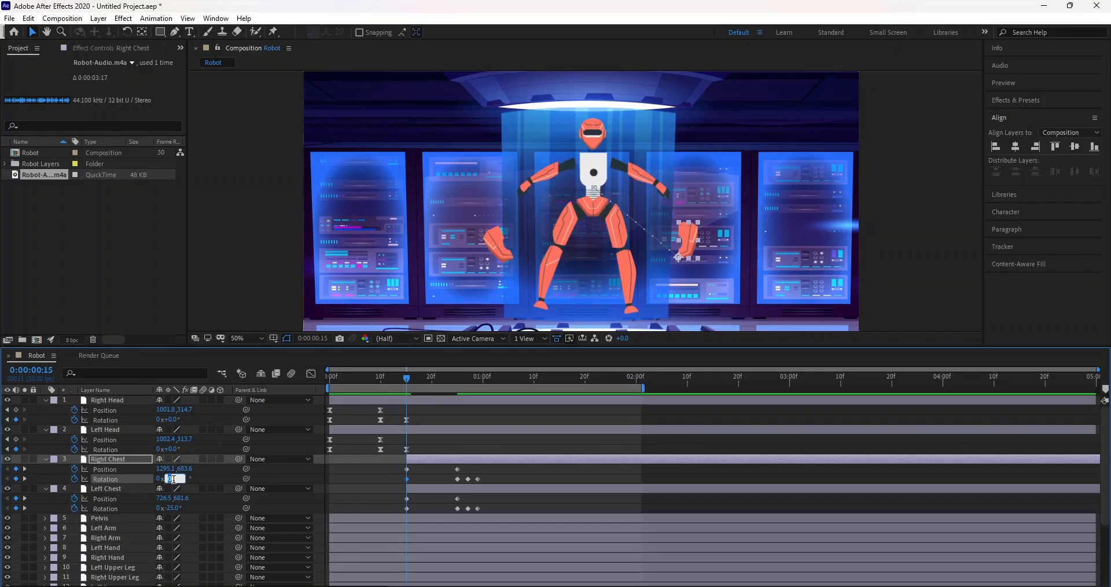
{"action": "type", "text": "25"}
{"action": "left_click", "coordinate": [293, 479]}
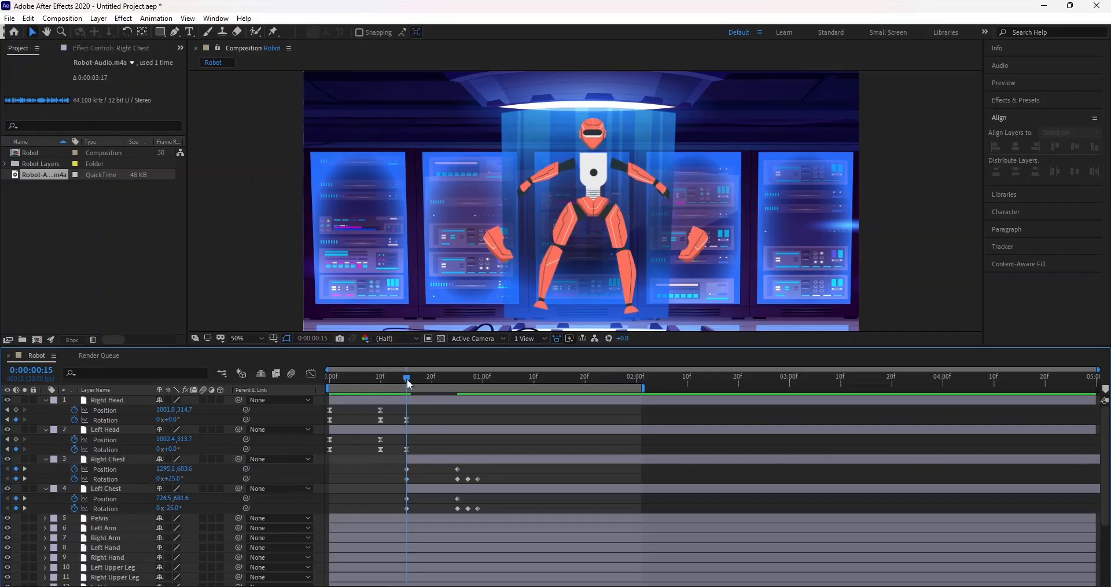
Step: Preview the animation from frame 0 to check the rotation of the incoming chest halves
{"action": "left_click_drag", "start_coordinate": [408, 379], "coordinate": [265, 400]}
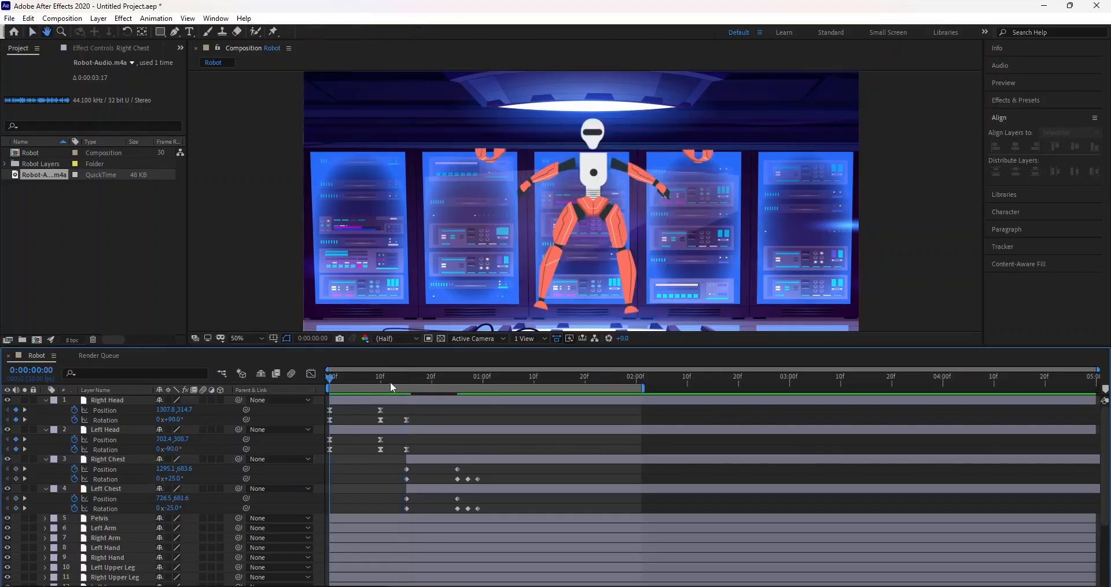
{"action": "key", "text": "space"}
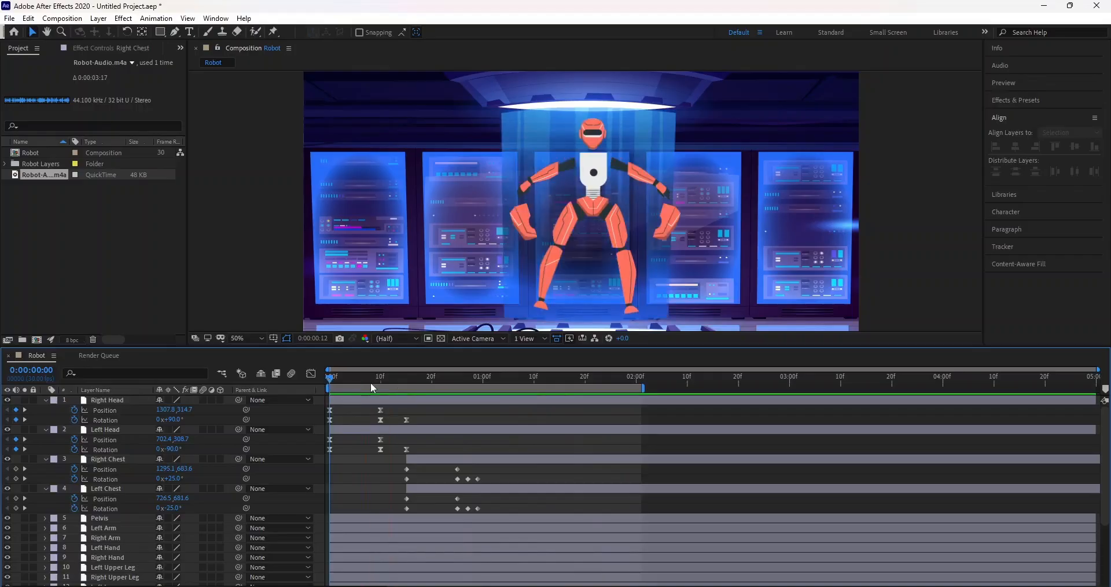
Step: Shift the Pelvis layer in time to start at frame 29 and show its Position and Rotation properties
{"action": "left_click_drag", "start_coordinate": [370, 383], "coordinate": [475, 393]}
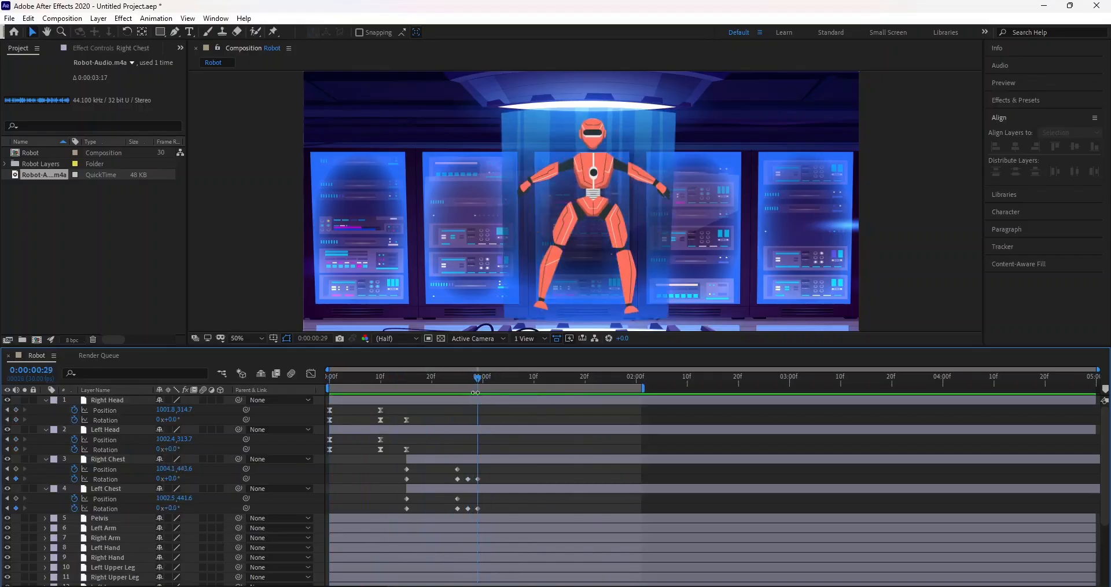
{"action": "left_click", "coordinate": [477, 516]}
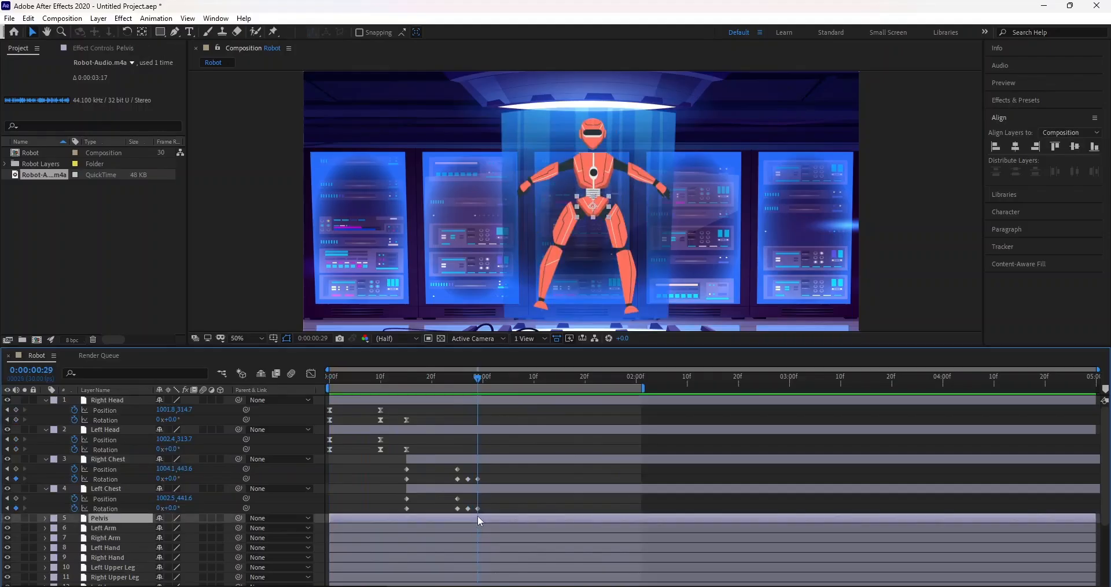
{"action": "left_click_drag", "start_coordinate": [477, 515], "coordinate": [624, 501]}
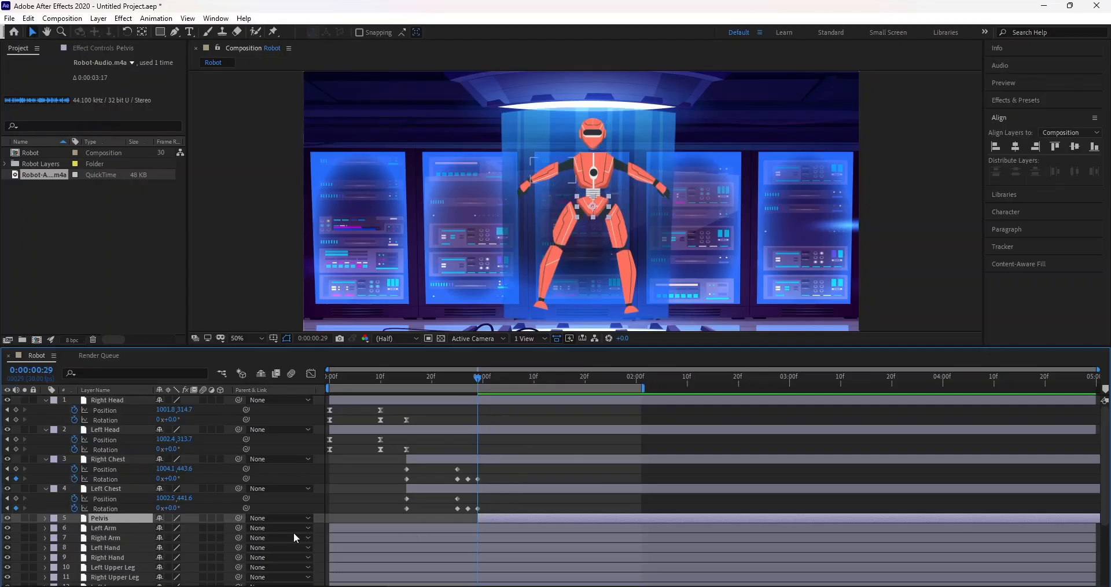
{"action": "key", "text": "p"}
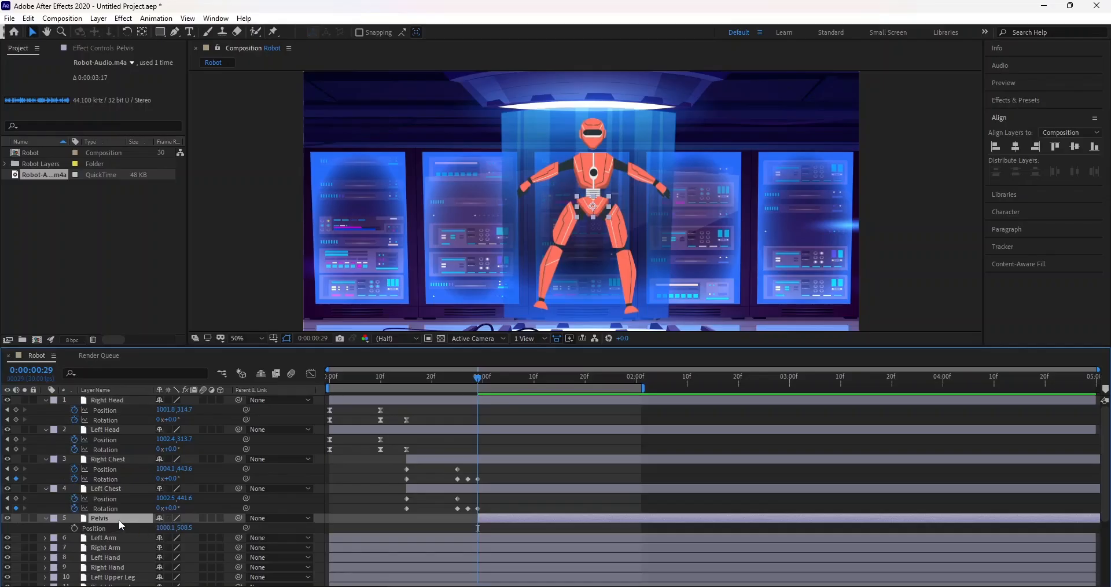
{"action": "key", "text": "shift+r"}
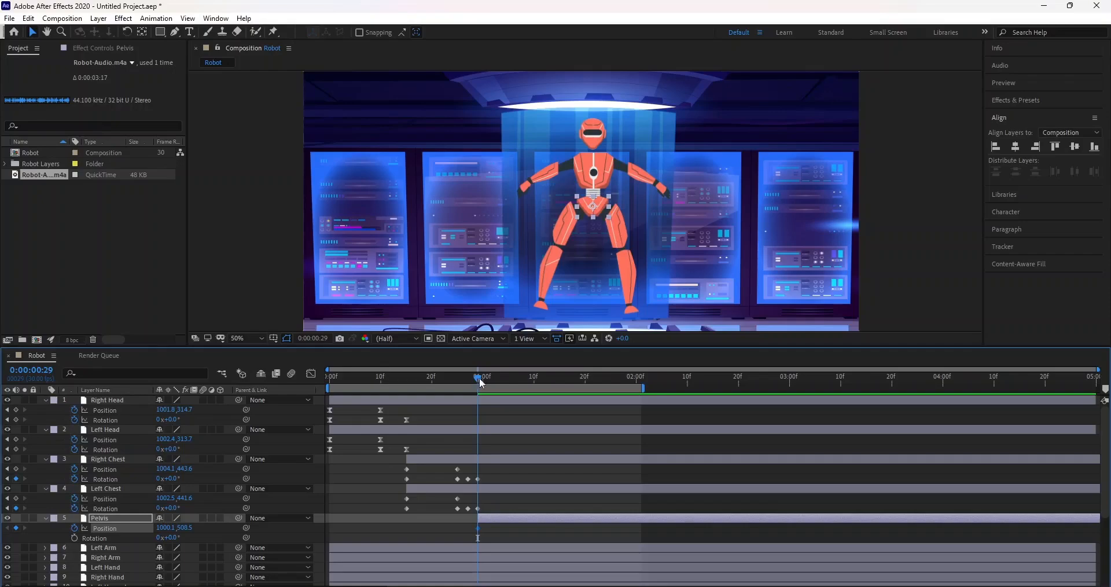
{"action": "left_click_drag", "start_coordinate": [477, 377], "coordinate": [533, 381]}
{"action": "left_click_drag", "start_coordinate": [600, 207], "coordinate": [602, 311]}
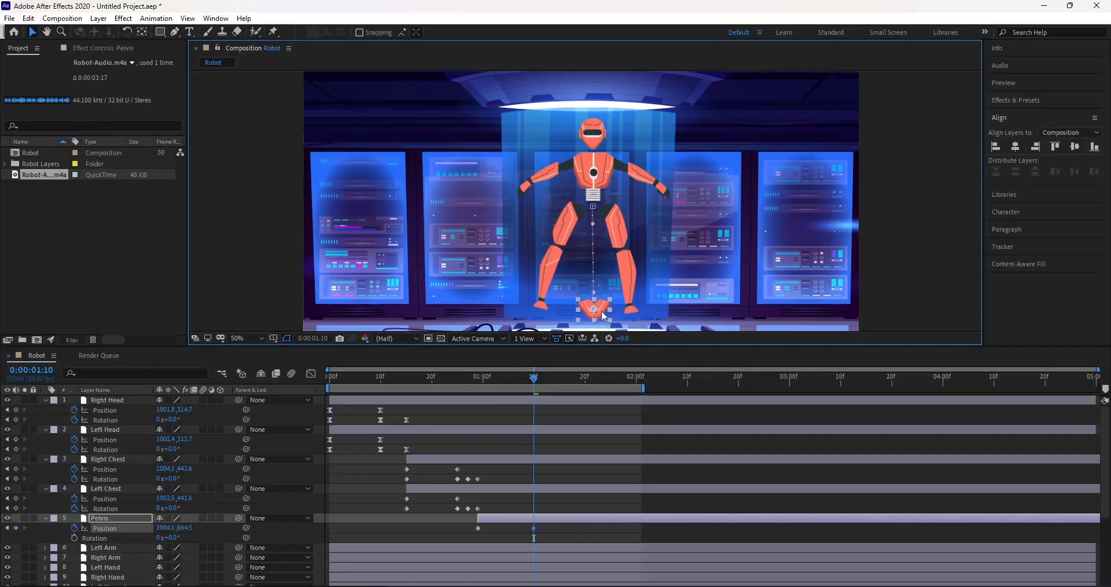
{"action": "left_click_drag", "start_coordinate": [535, 377], "coordinate": [454, 396]}
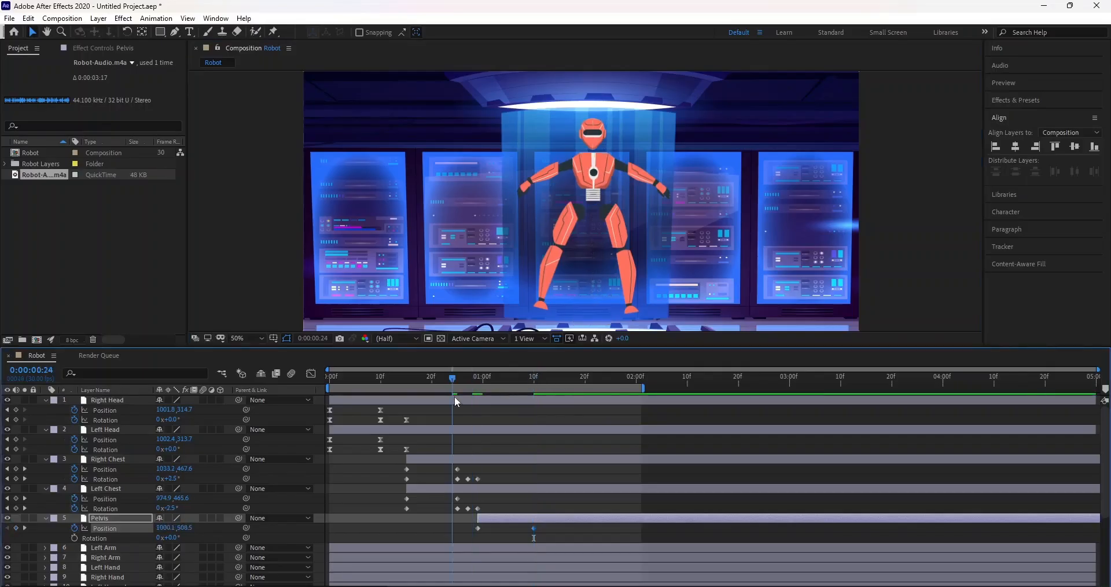
{"action": "key", "text": "space"}
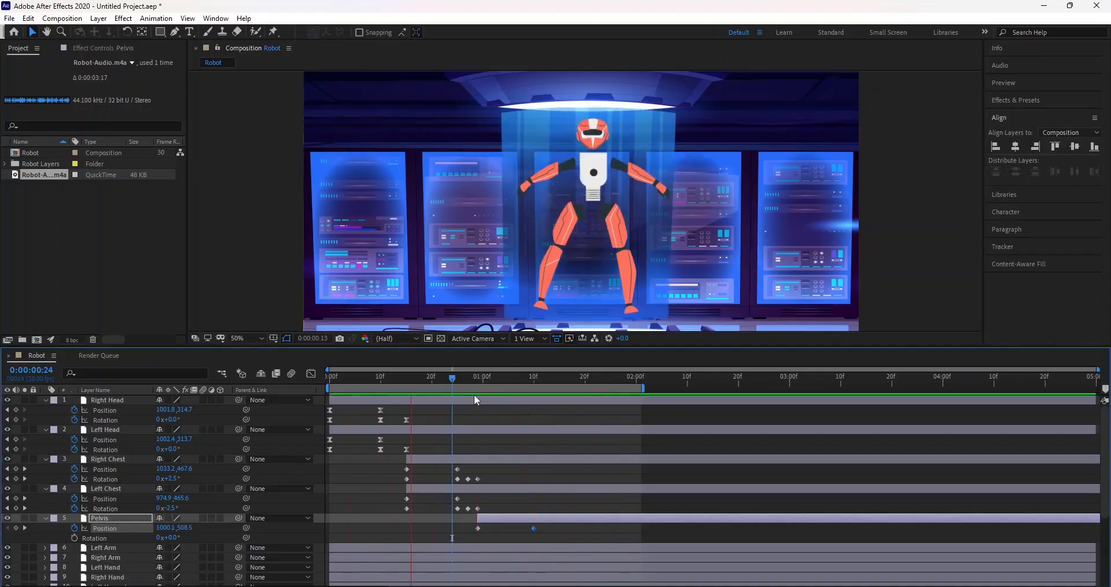
{"action": "left_click_drag", "start_coordinate": [451, 376], "coordinate": [512, 388]}
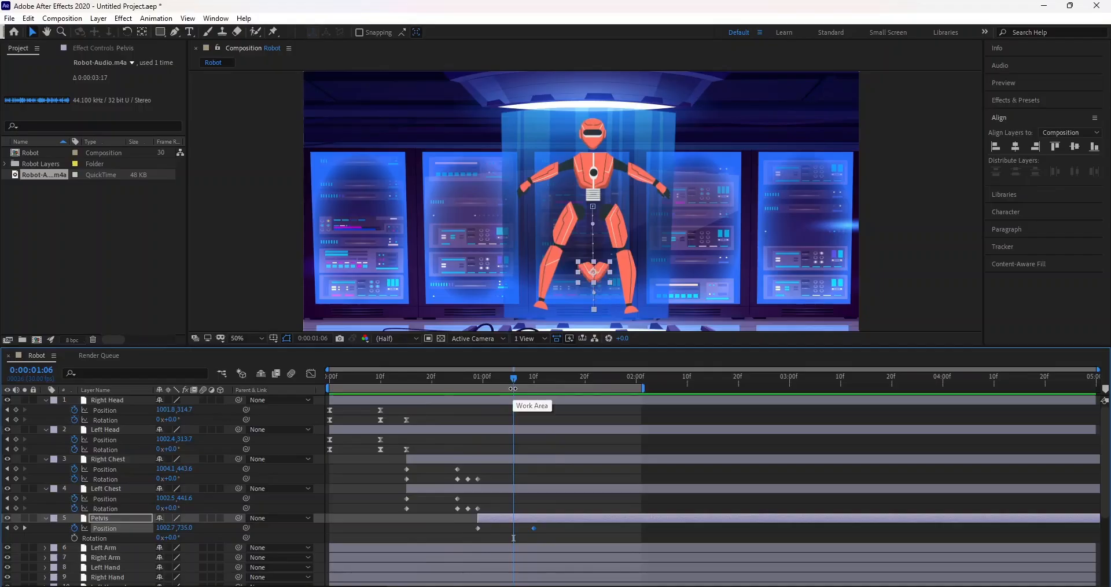
{"action": "key", "text": "ctrl+z"}
{"action": "key", "text": "ctrl+z"}
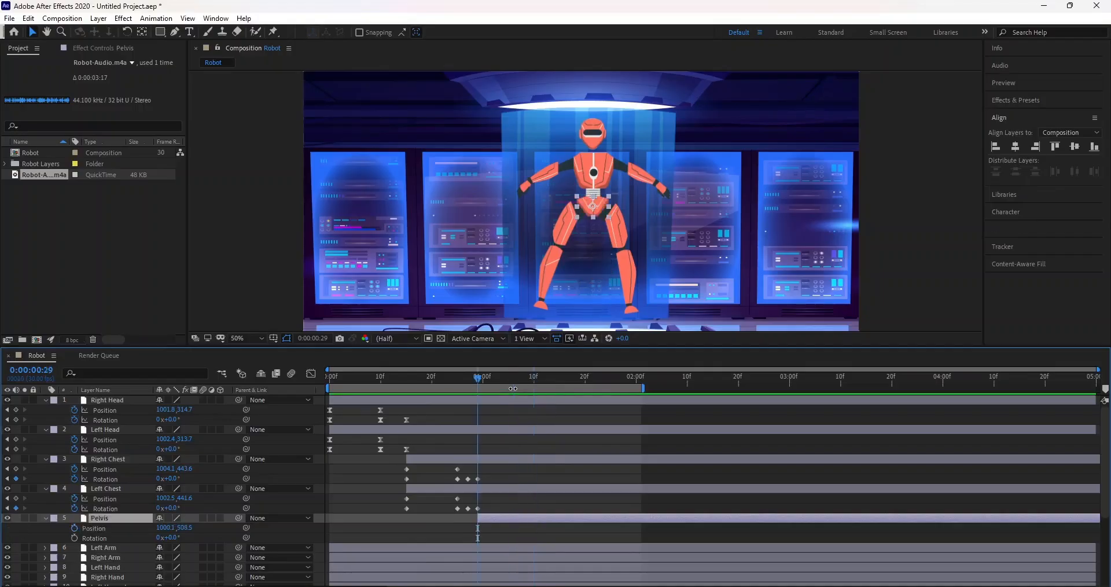
Step: Keyframe the Pelvis's assembled position at 0:00:01:10 and move it straight down between the feet at frame 29, to about 1006, 862
{"action": "left_click_drag", "start_coordinate": [476, 377], "coordinate": [483, 376]}
{"action": "left_click", "coordinate": [533, 379]}
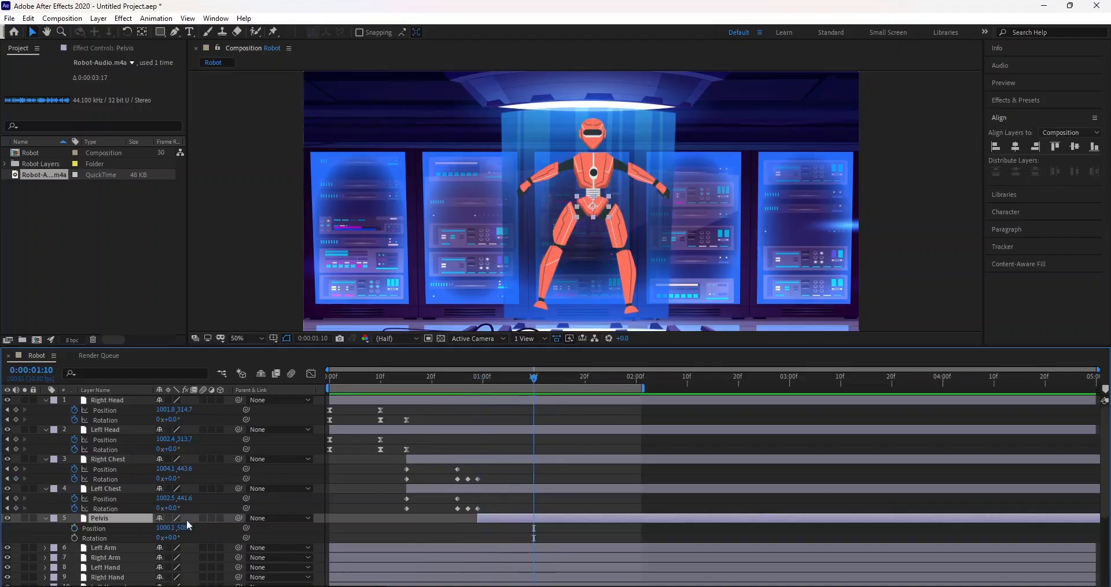
{"action": "left_click", "coordinate": [74, 528]}
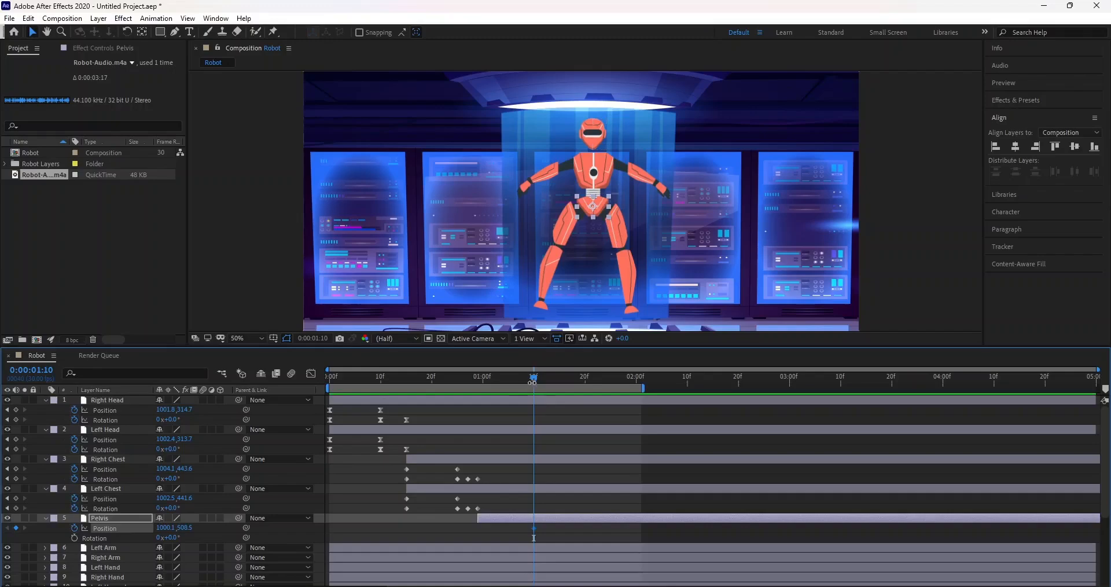
{"action": "left_click_drag", "start_coordinate": [533, 377], "coordinate": [477, 384]}
{"action": "left_click_drag", "start_coordinate": [597, 206], "coordinate": [595, 317]}
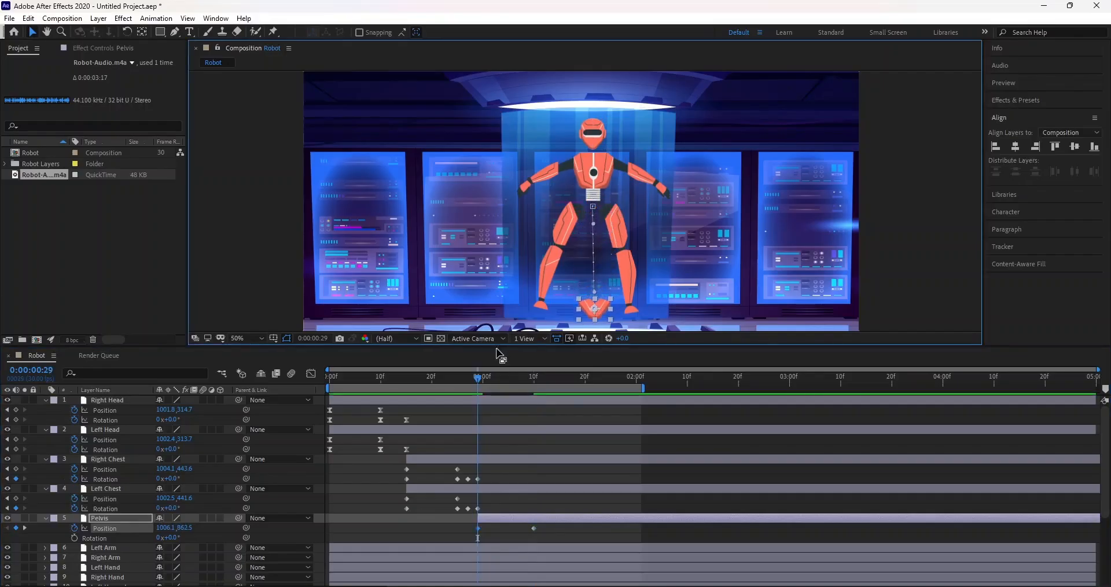
Step: Preview the Pelvis rising into place from about frame 23, finishing with the playhead at 0:00:01:10
{"action": "left_click_drag", "start_coordinate": [476, 378], "coordinate": [446, 380]}
{"action": "key", "text": "space"}
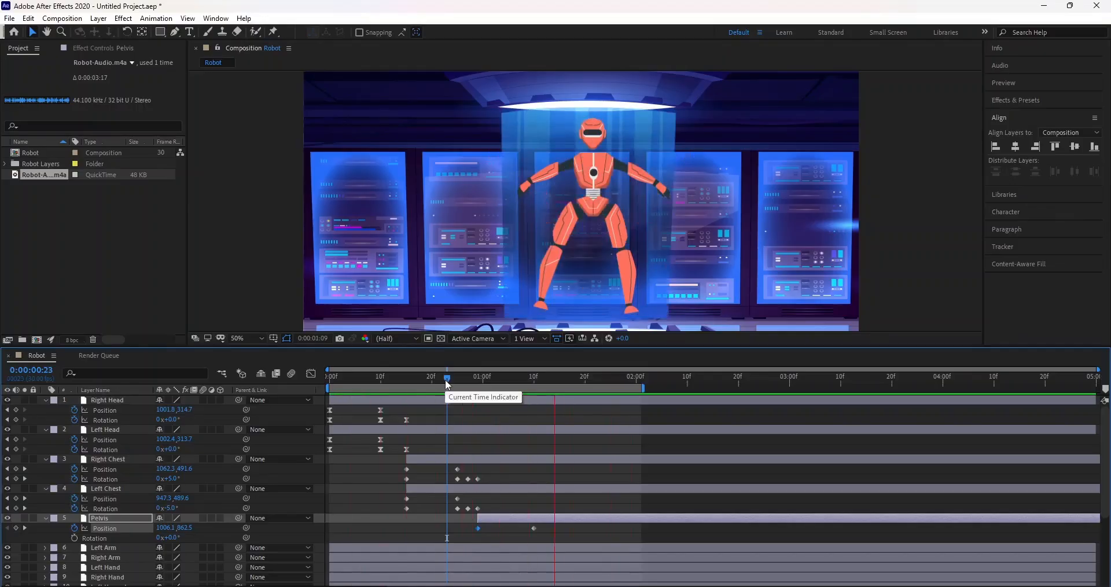
{"action": "left_click_drag", "start_coordinate": [474, 379], "coordinate": [532, 382]}
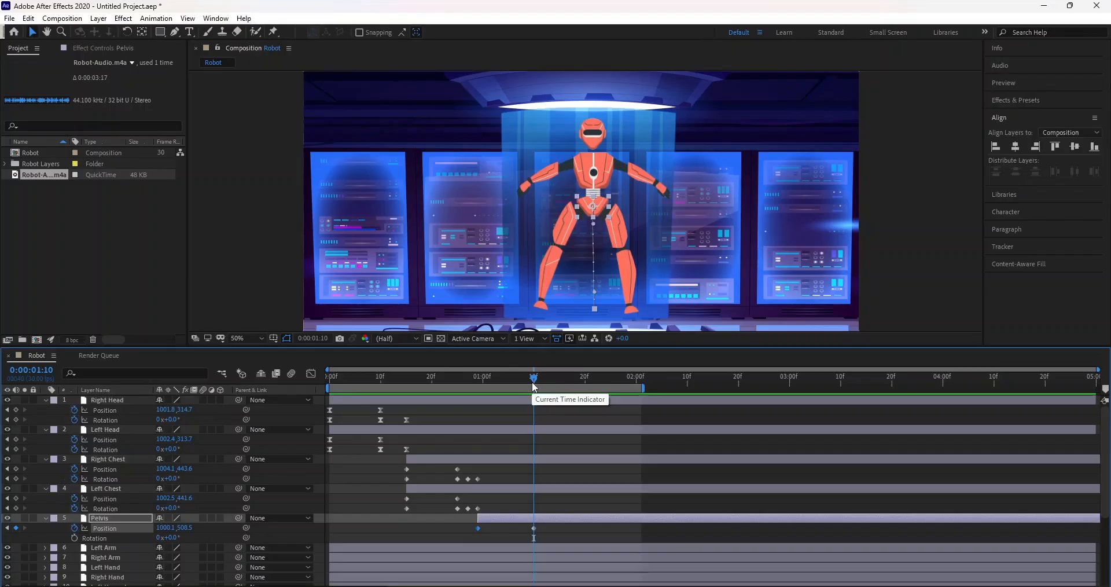
Step: Keyframe the Pelvis's Rotation at 0° on frame 29 and 360° at 0:00:01:10 for one full turn
{"action": "left_click_drag", "start_coordinate": [534, 386], "coordinate": [477, 380]}
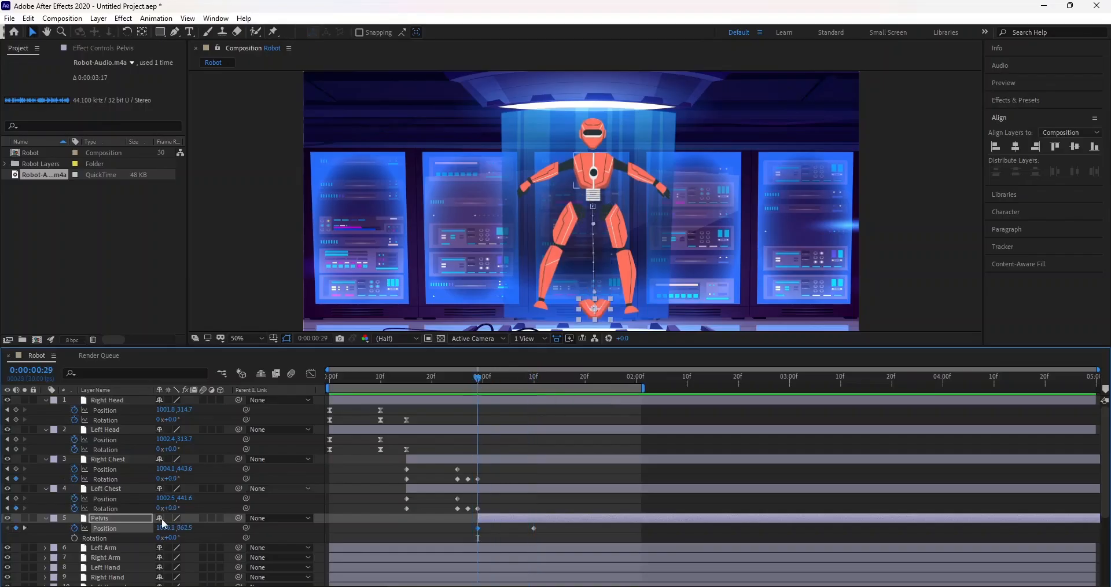
{"action": "left_click", "coordinate": [74, 538]}
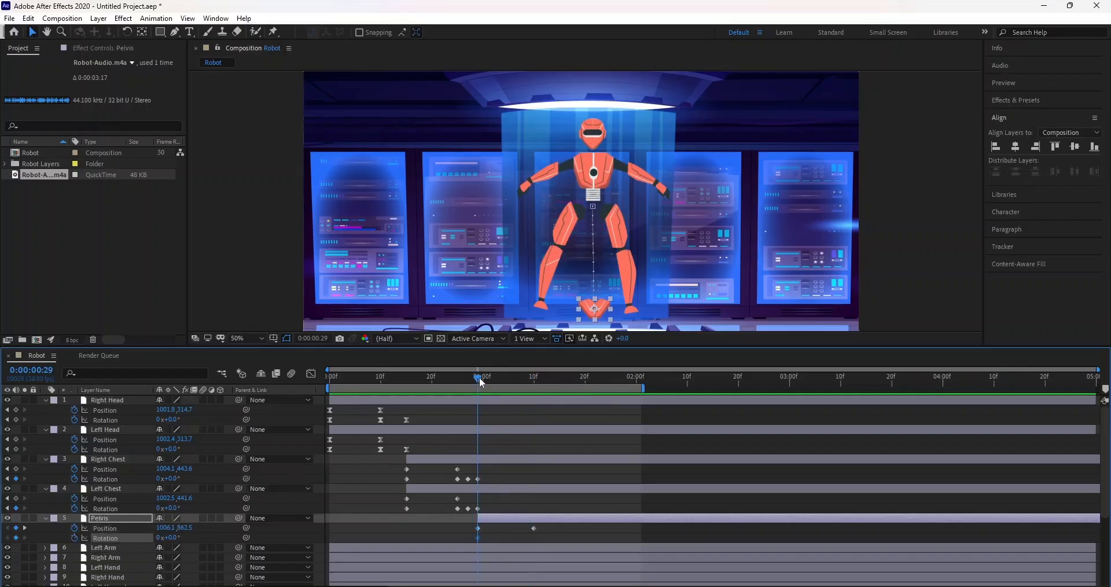
{"action": "left_click_drag", "start_coordinate": [480, 381], "coordinate": [536, 396]}
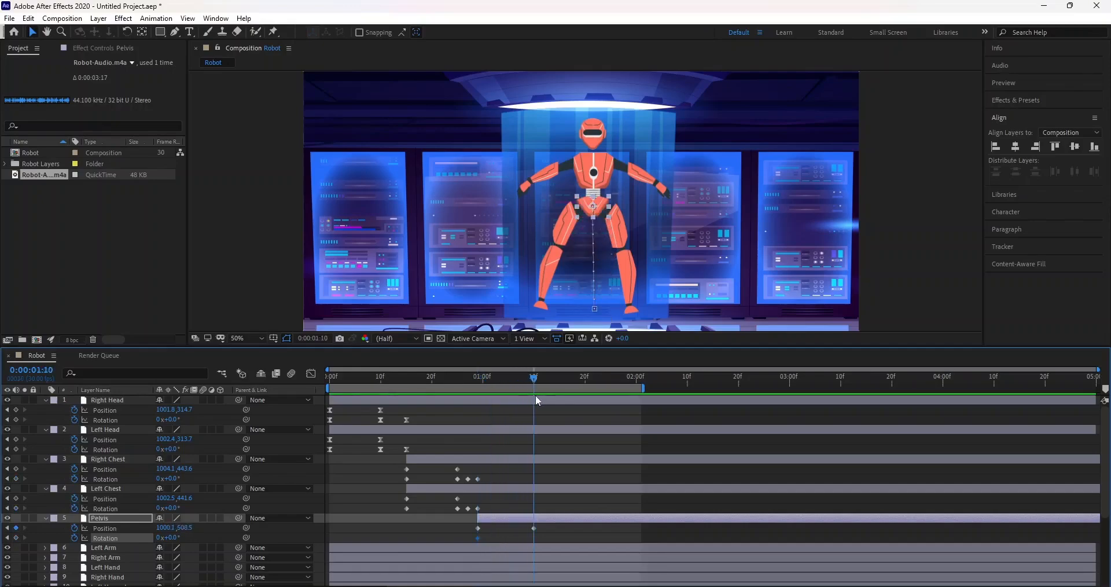
{"action": "left_click", "coordinate": [171, 537]}
{"action": "type", "text": "360"}
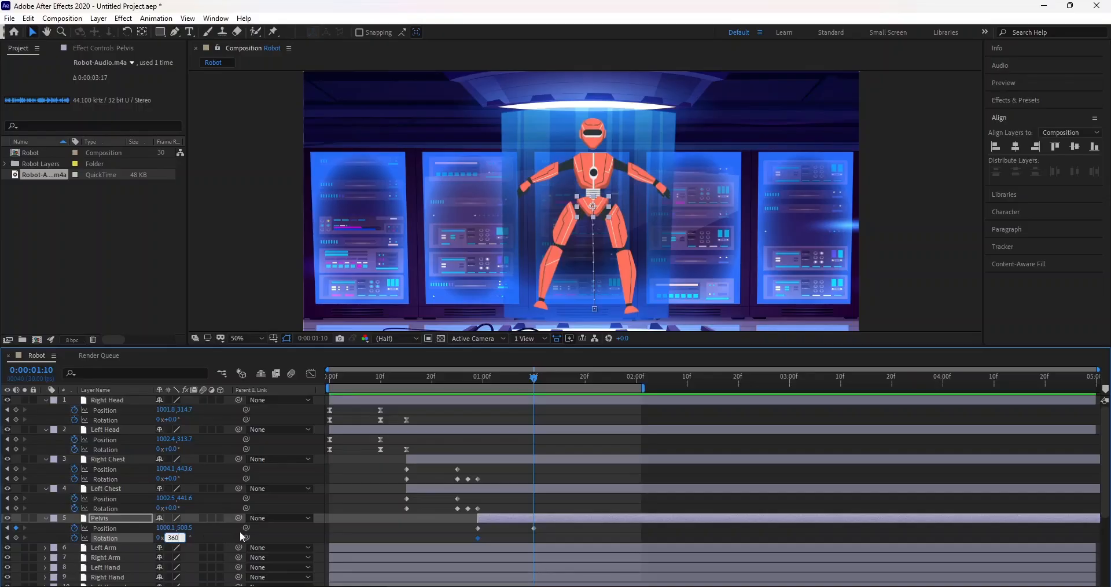
{"action": "left_click", "coordinate": [234, 537]}
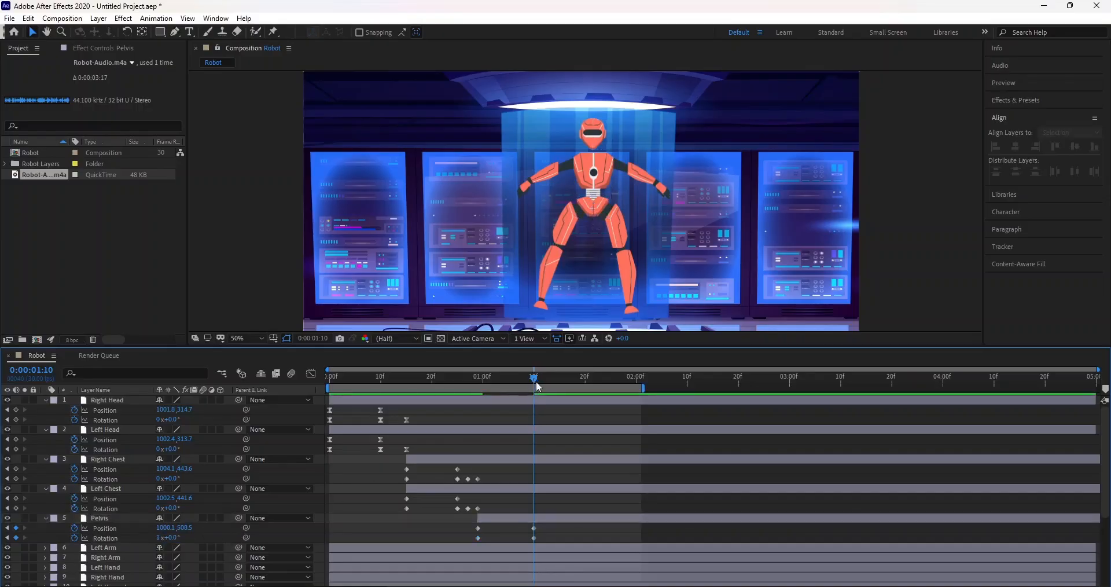
Step: Preview the Pelvis spinning into place from frame 22, finishing with the playhead at 0:00:01:10
{"action": "left_click_drag", "start_coordinate": [457, 397], "coordinate": [441, 399]}
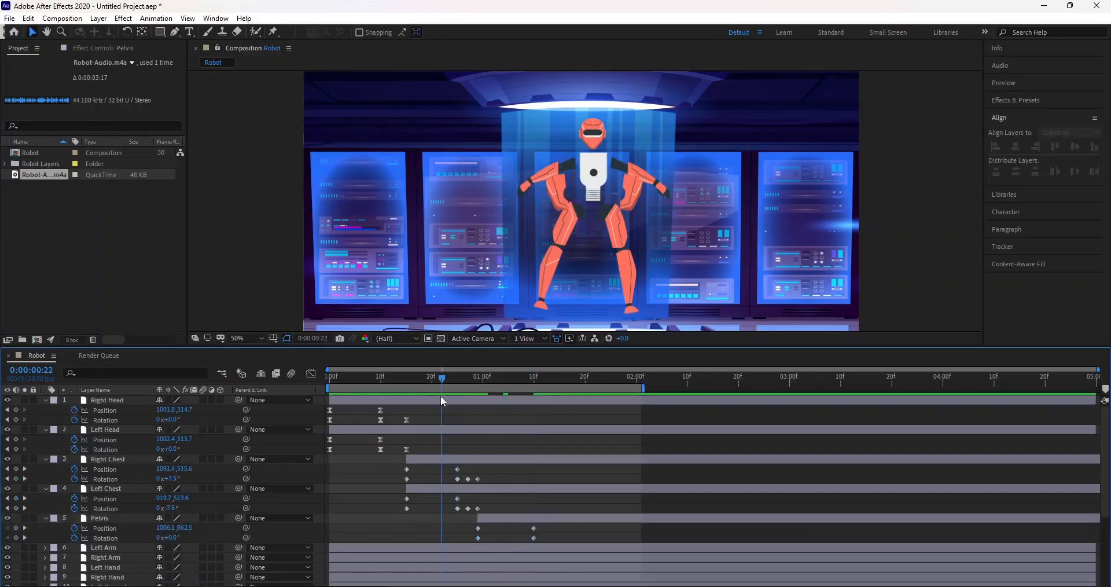
{"action": "key", "text": "space"}
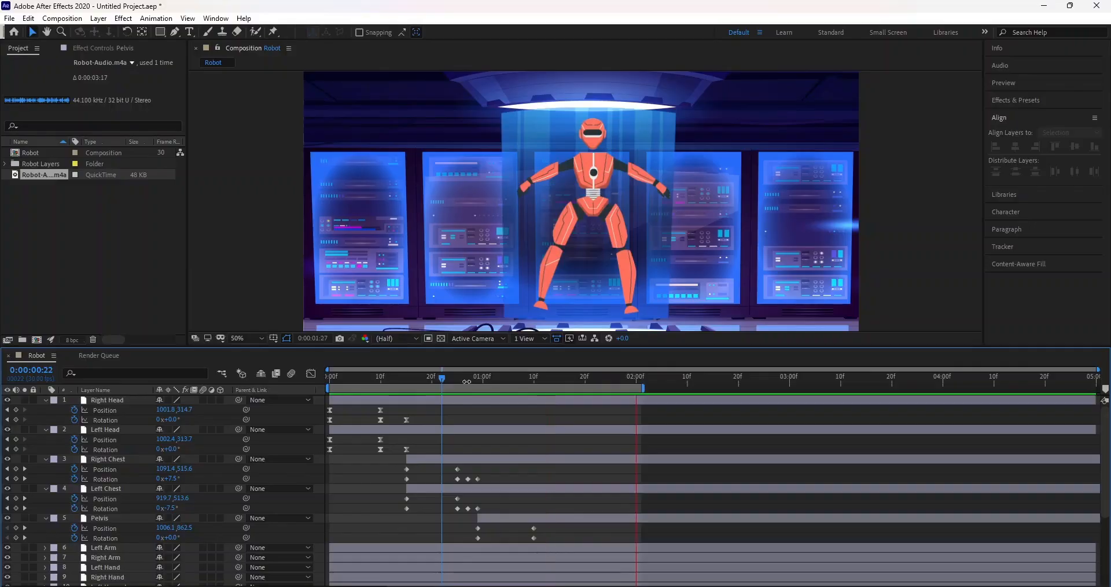
{"action": "left_click_drag", "start_coordinate": [469, 382], "coordinate": [533, 387]}
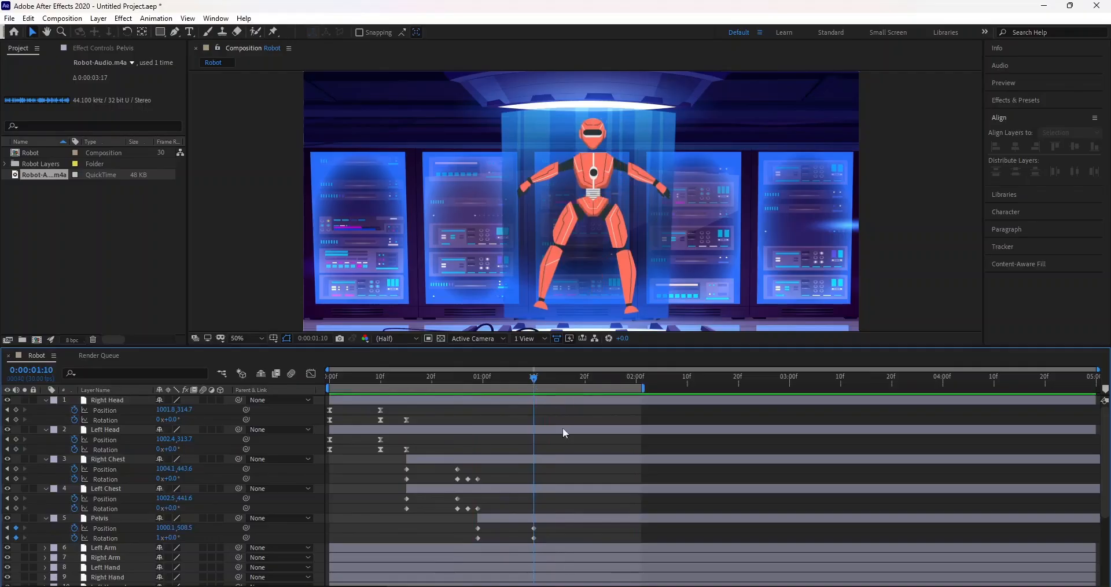
Step: Apply Easy Ease to all Position and Rotation keyframes of the Right Chest, Left Chest and Pelvis layers
{"action": "left_click", "coordinate": [477, 541]}
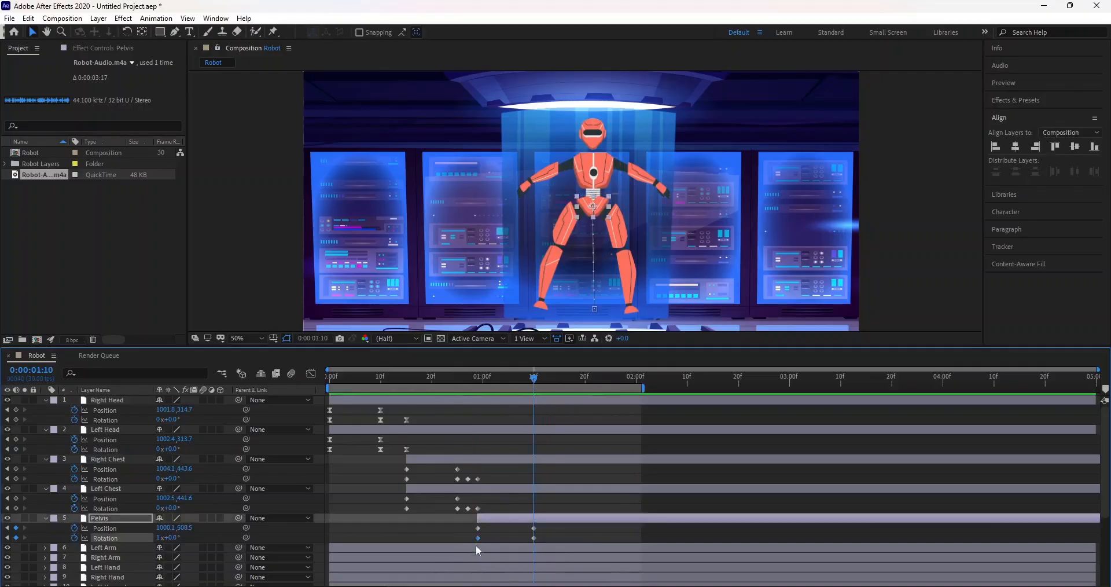
{"action": "left_click", "coordinate": [462, 548]}
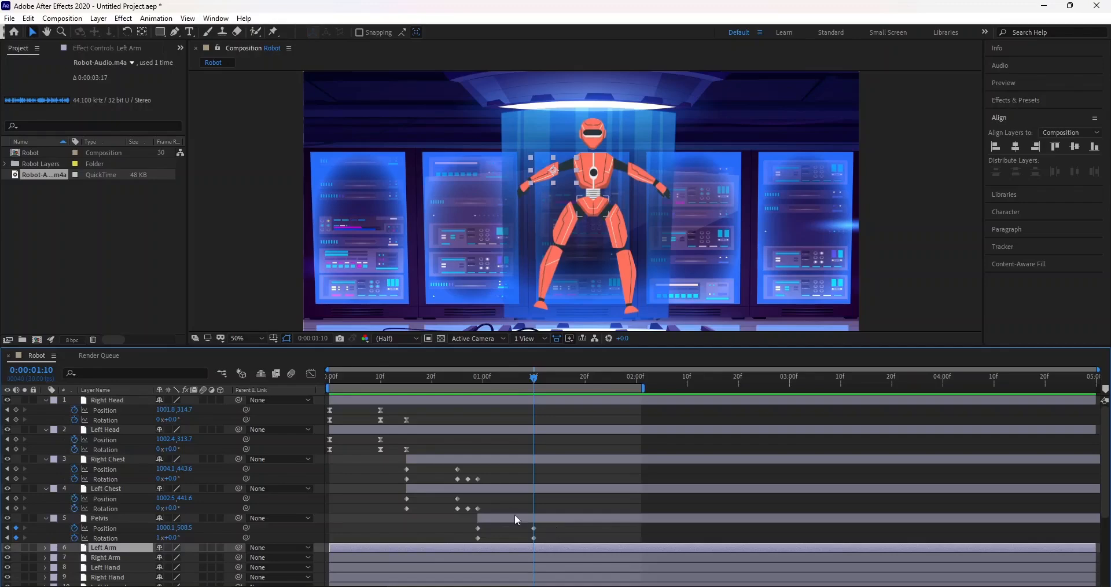
{"action": "left_click_drag", "start_coordinate": [500, 507], "coordinate": [391, 467]}
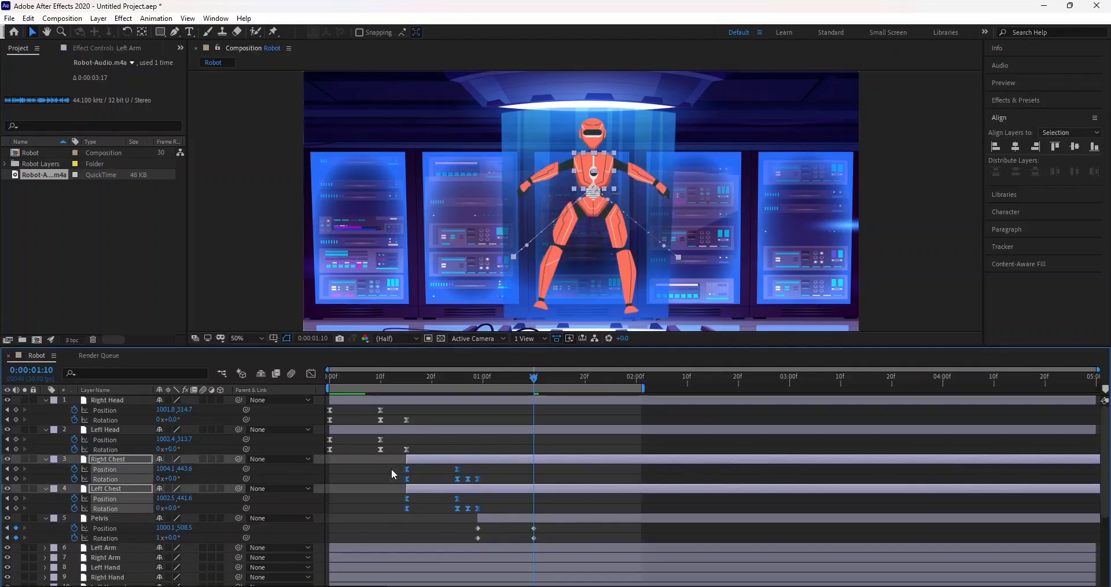
{"action": "key", "text": "F9"}
{"action": "left_click_drag", "start_coordinate": [542, 536], "coordinate": [464, 526]}
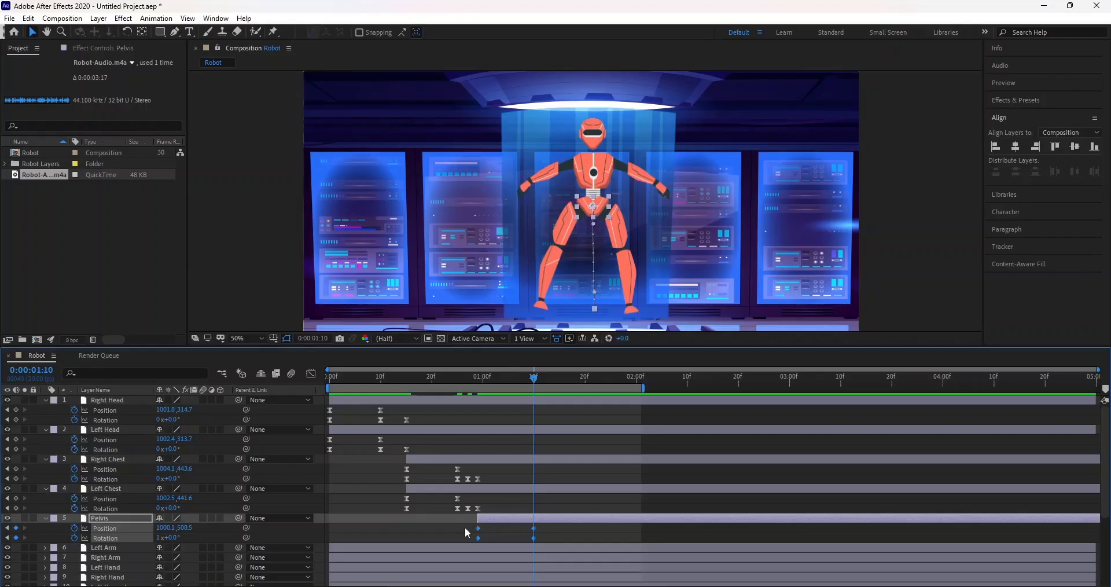
{"action": "key", "text": "F9"}
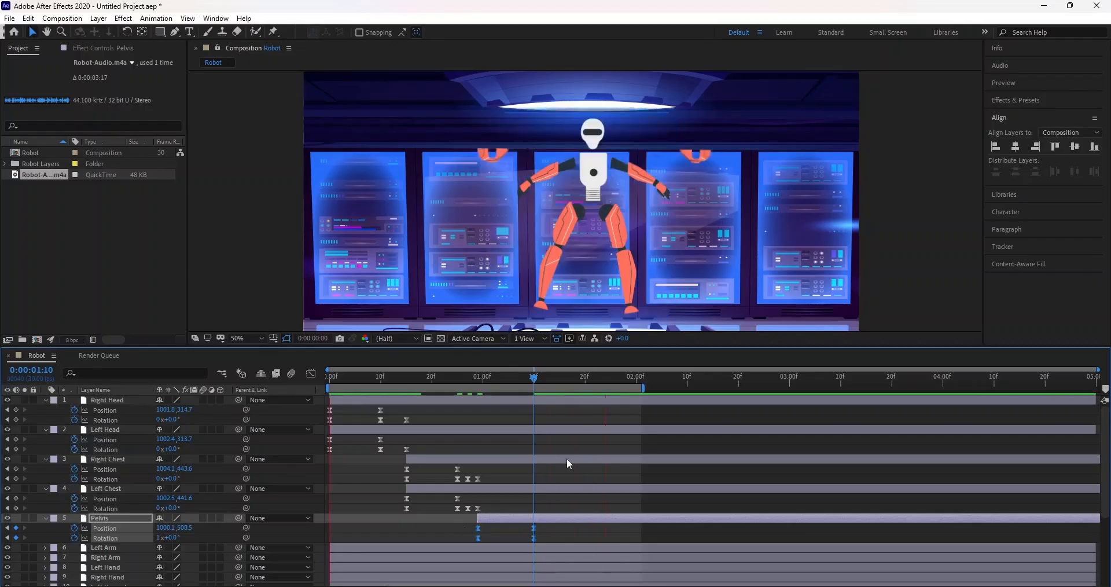
Step: Stop the preview at 0:00:01:10 and shift the Left Arm and Right Arm layers in time to start there
{"action": "left_click", "coordinate": [549, 381]}
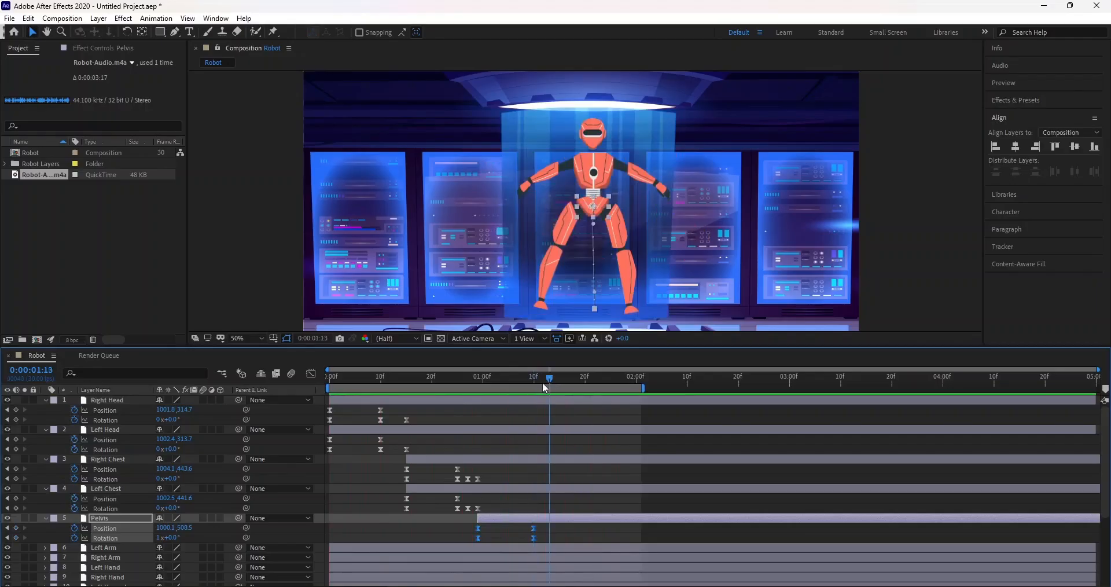
{"action": "left_click_drag", "start_coordinate": [543, 383], "coordinate": [534, 383]}
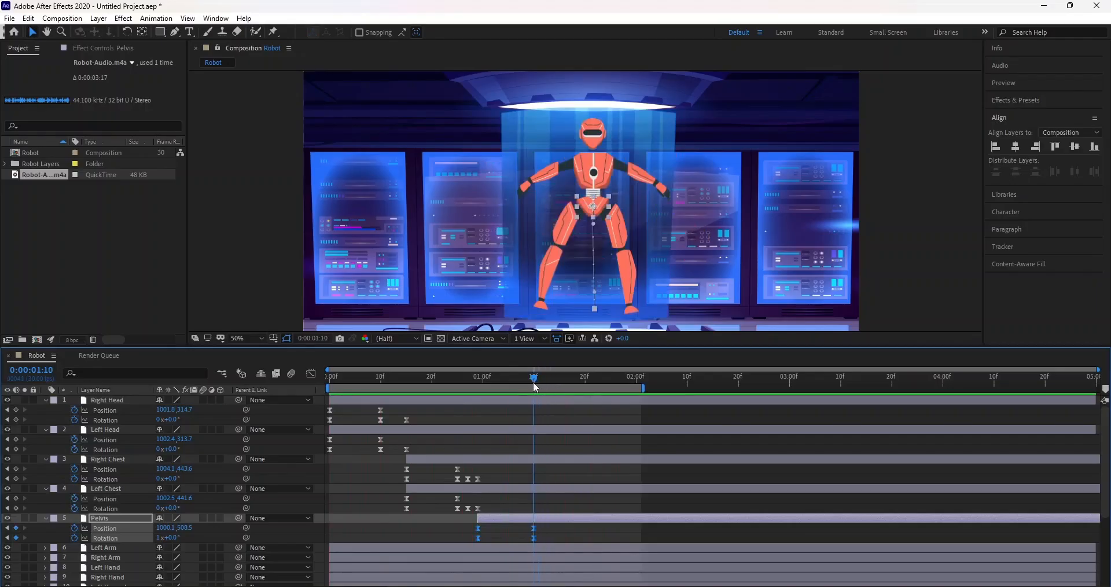
{"action": "left_click", "coordinate": [371, 546]}
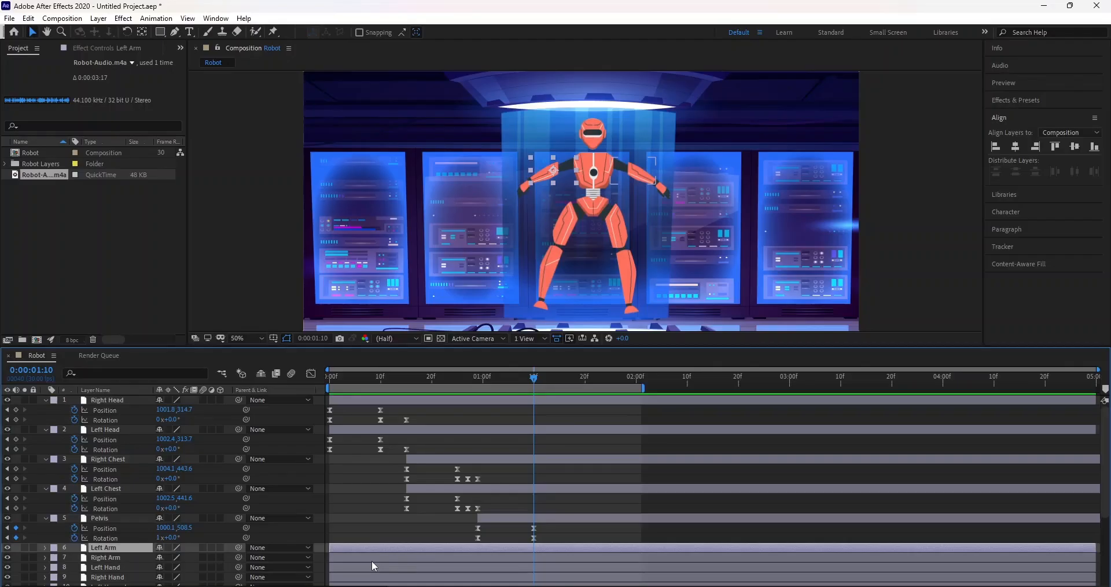
{"action": "left_click", "coordinate": [362, 554], "text": "shift"}
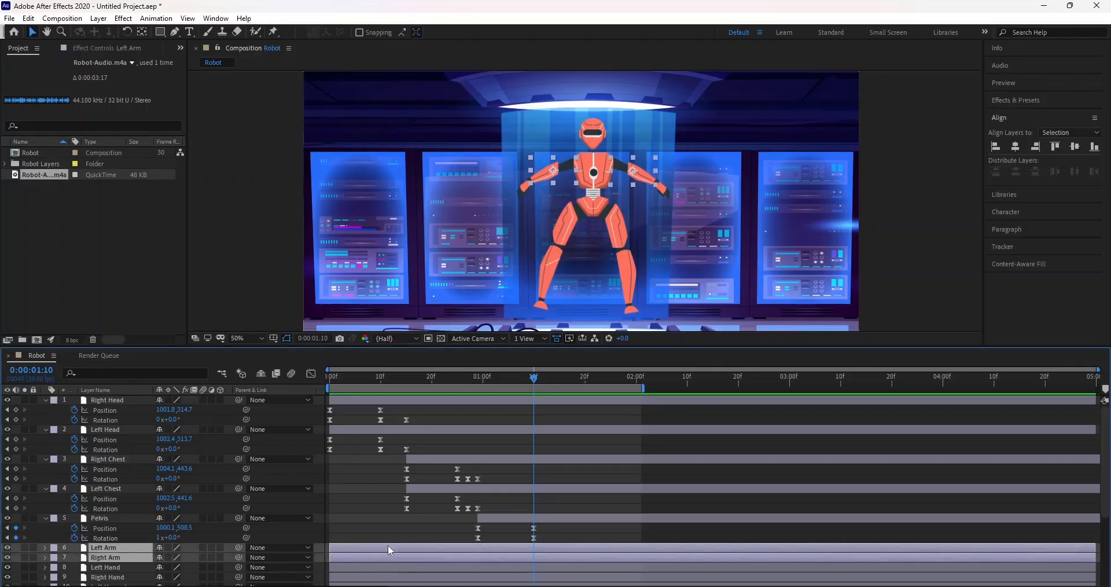
{"action": "left_click_drag", "start_coordinate": [396, 546], "coordinate": [599, 539]}
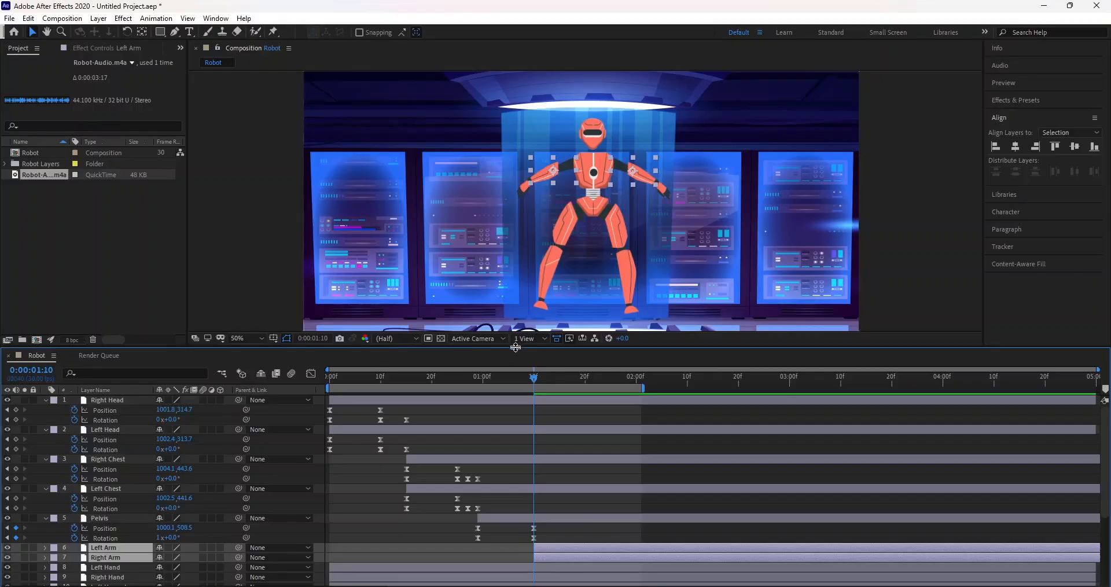
Step: Hide the Left Hand and Right Hand layers so only the arms show
{"action": "scroll", "coordinate": [217, 487], "scroll_direction": "down", "scroll_amount": 3}
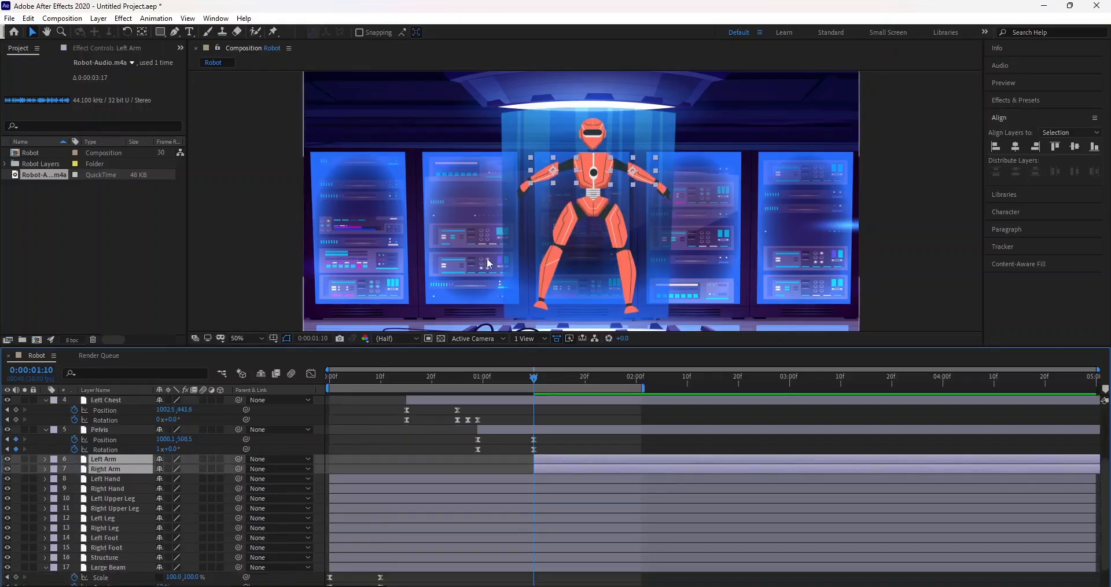
{"action": "left_click", "coordinate": [525, 187]}
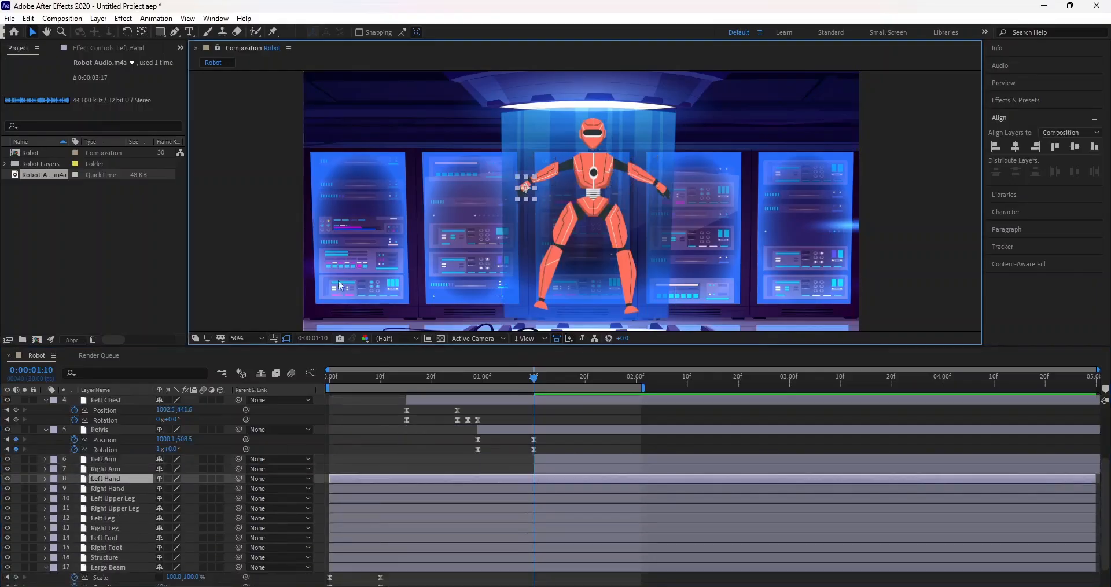
{"action": "left_click", "coordinate": [7, 479]}
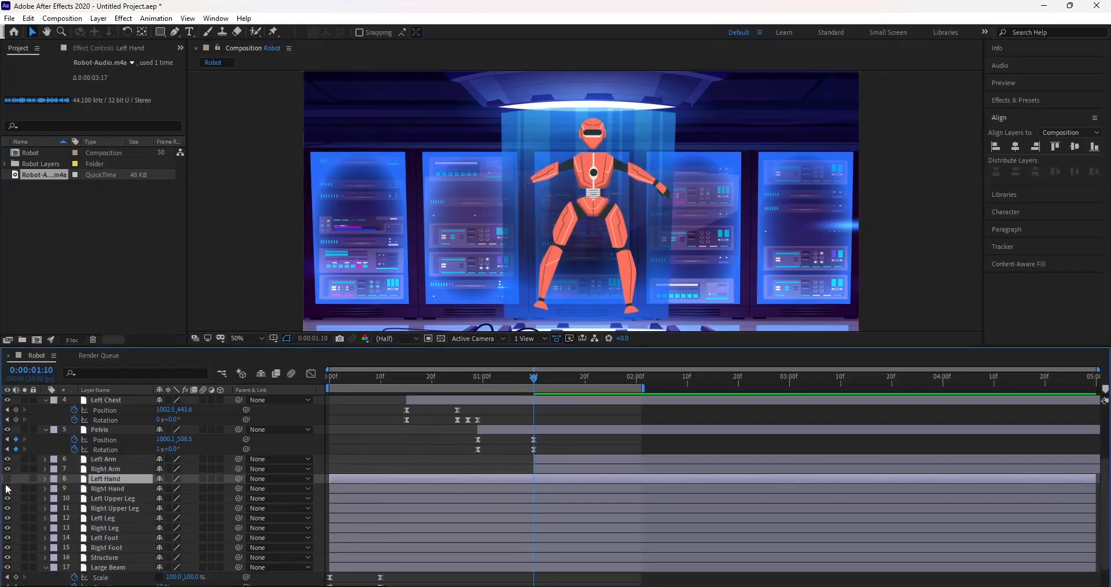
{"action": "left_click", "coordinate": [7, 488]}
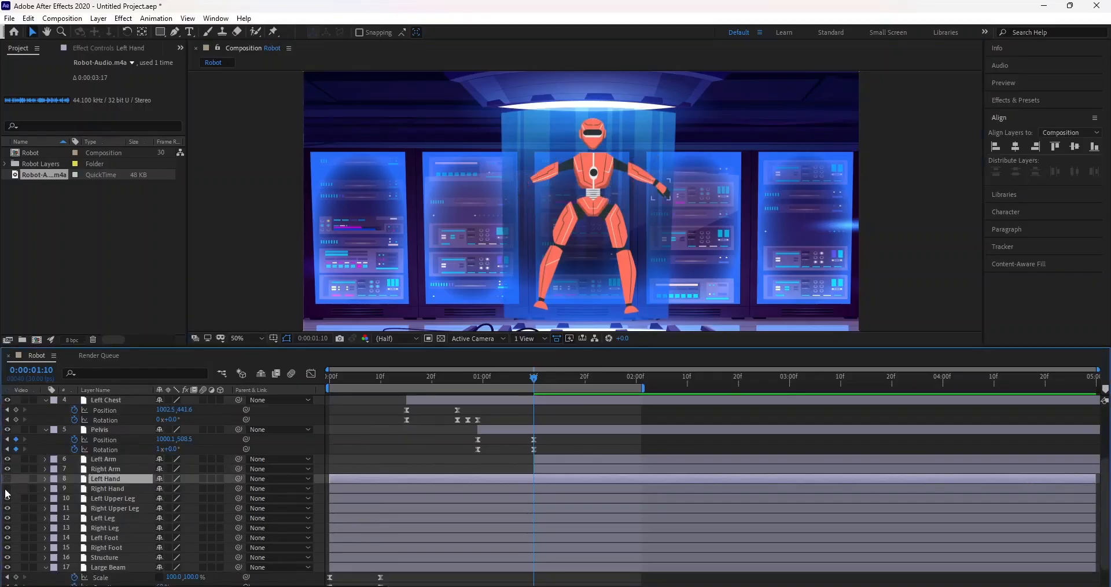
{"action": "left_click", "coordinate": [548, 453]}
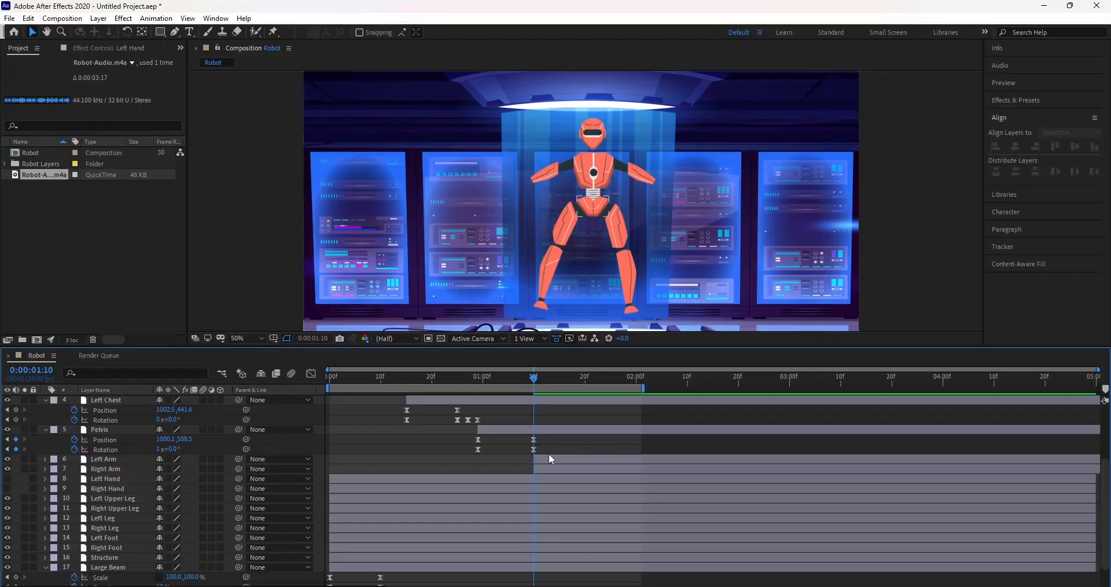
Step: Show the Position and Rotation properties of the Left Arm and Right Arm layers
{"action": "left_click", "coordinate": [100, 459]}
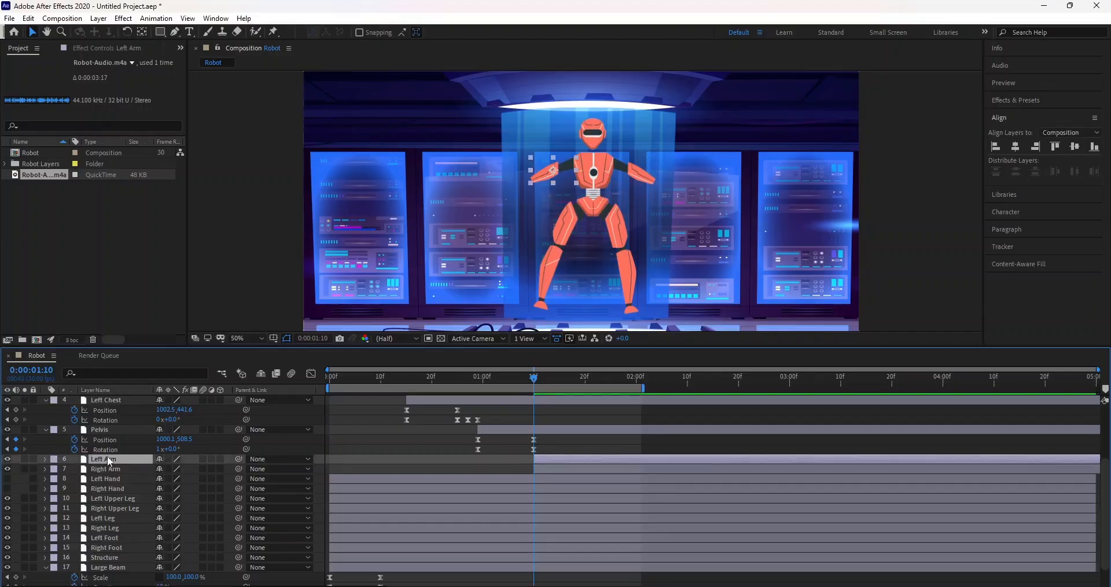
{"action": "left_click", "coordinate": [108, 469], "text": "shift"}
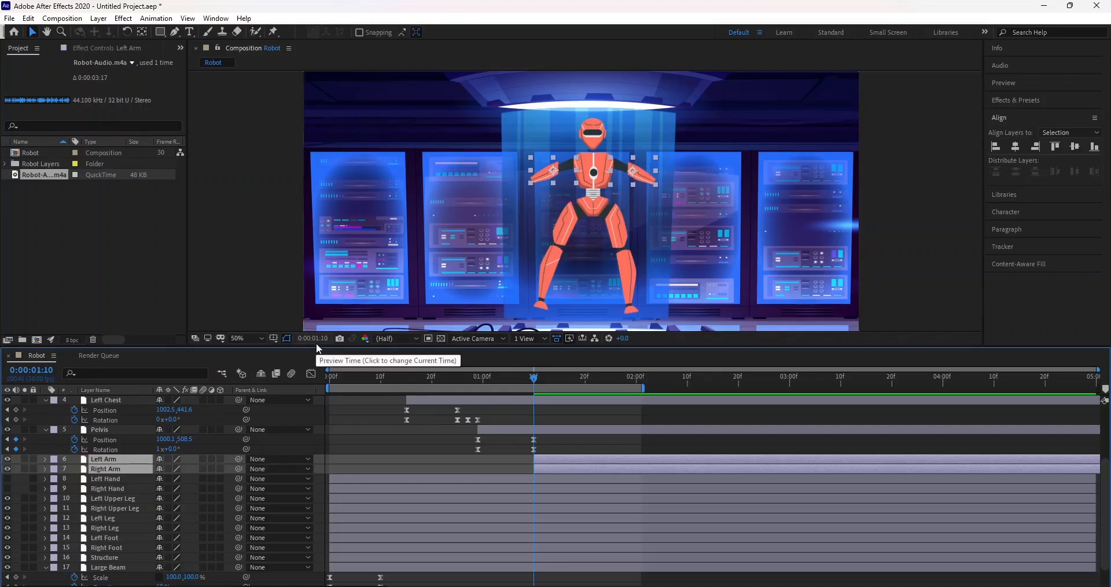
{"action": "key", "text": "p"}
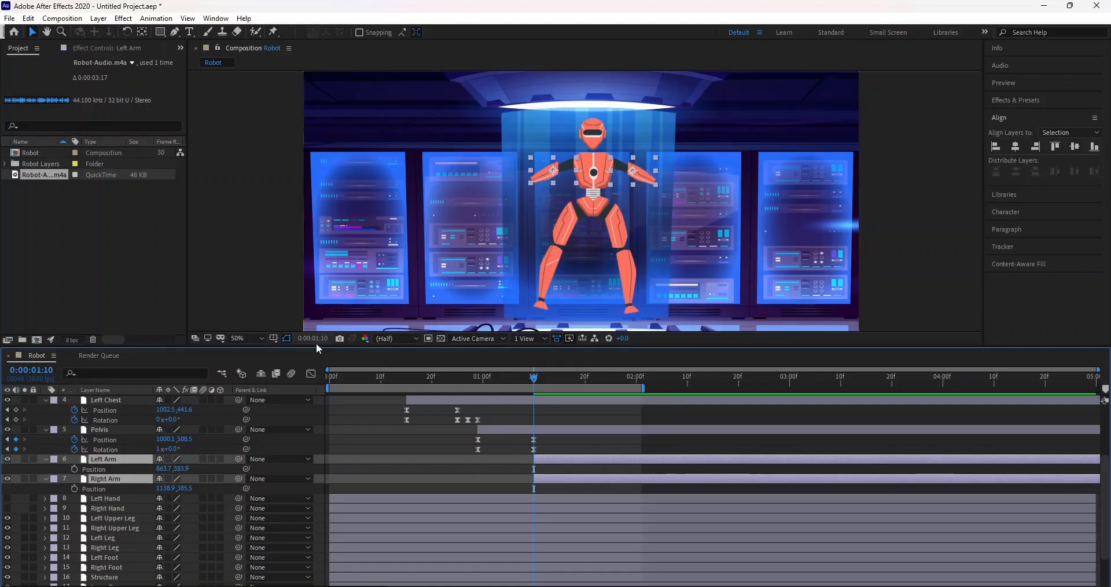
{"action": "key", "text": "shift+r"}
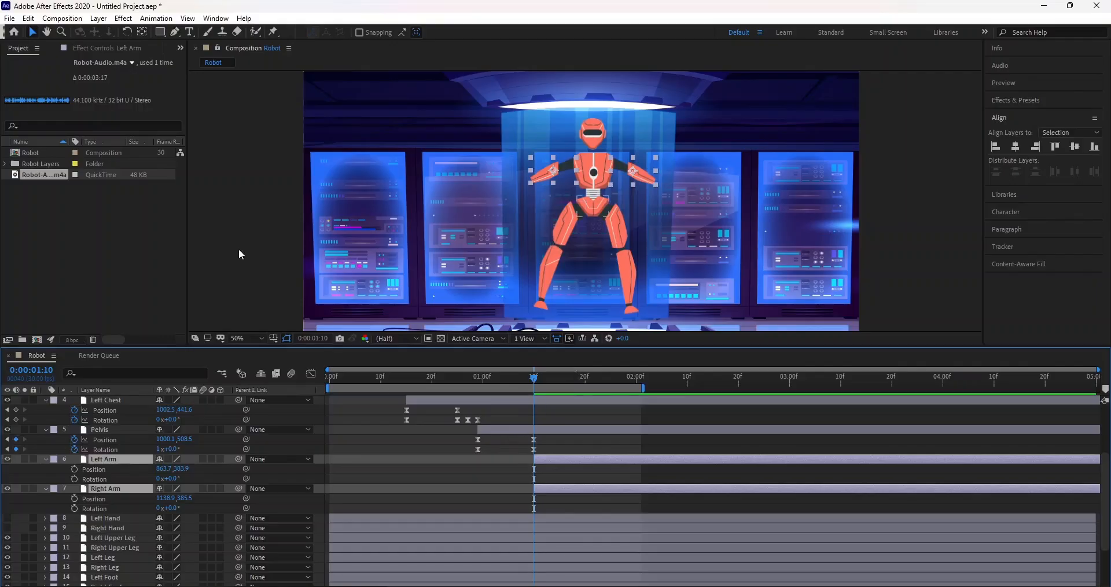
Step: Set the composition view to 100% and move the Left Arm's anchor point to its shoulder joint with the Pan Behind tool
{"action": "left_click", "coordinate": [261, 338]}
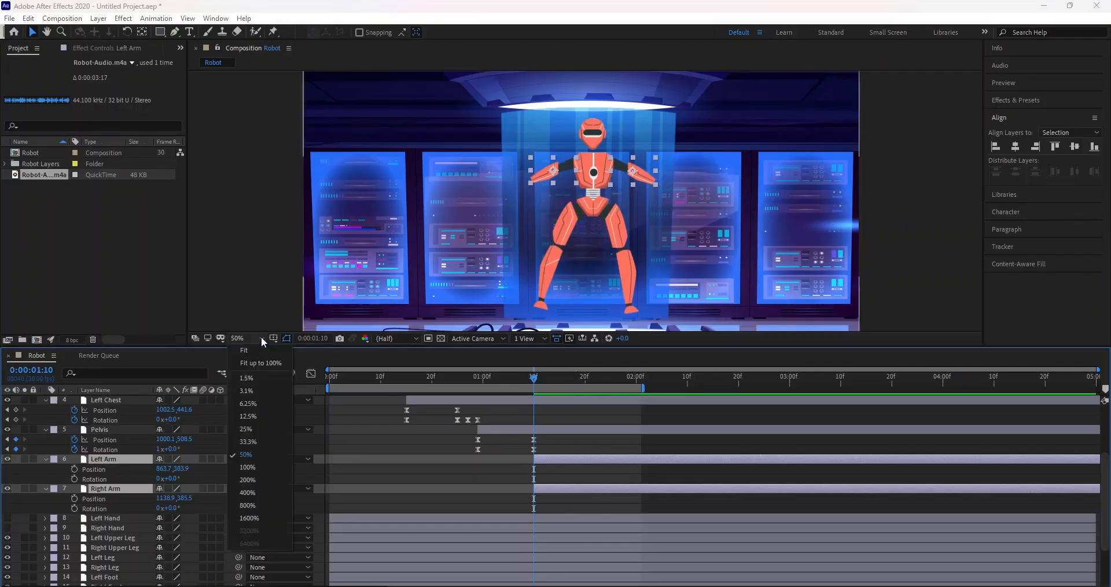
{"action": "left_click", "coordinate": [248, 467]}
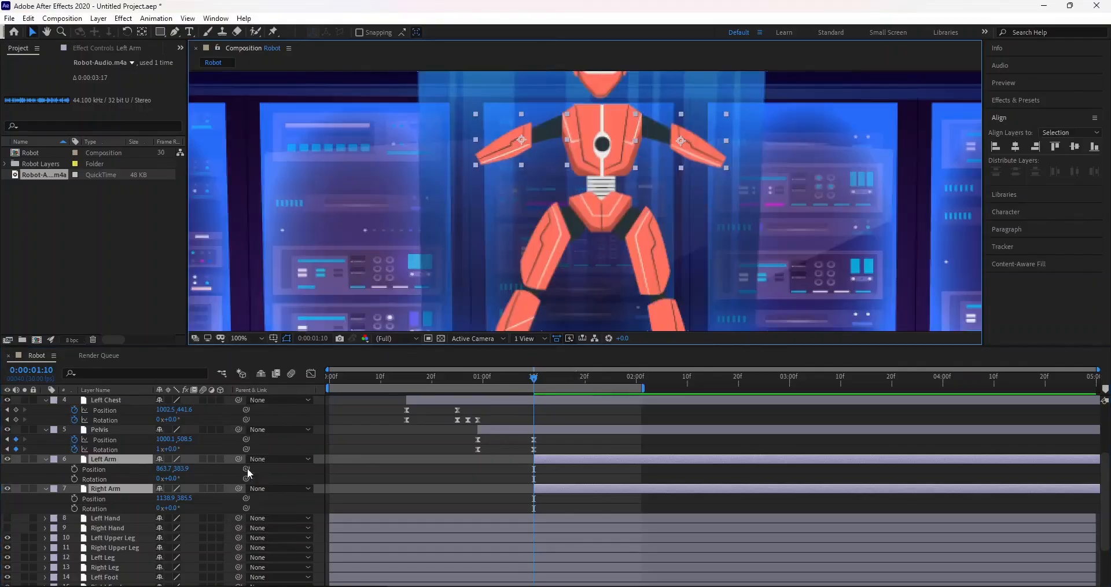
{"action": "left_click", "coordinate": [561, 466]}
{"action": "left_click", "coordinate": [560, 457]}
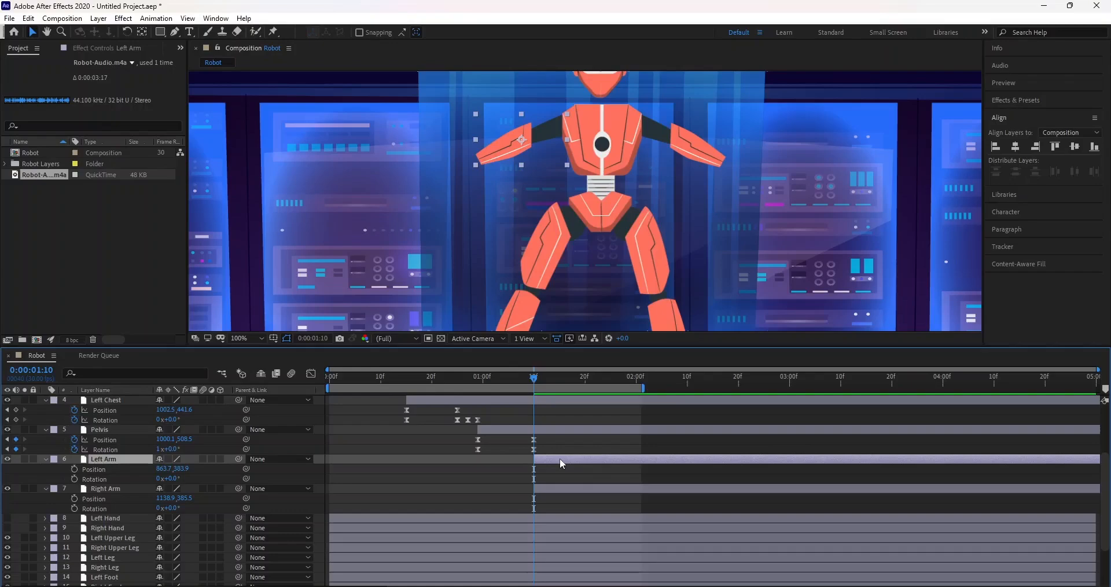
{"action": "key", "text": "y"}
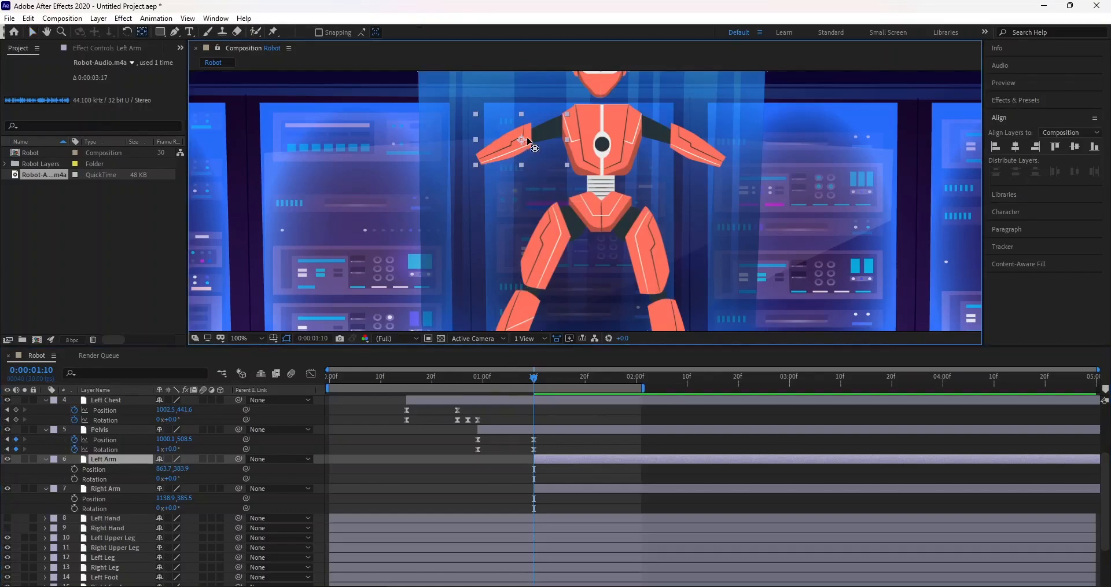
{"action": "left_click_drag", "start_coordinate": [523, 140], "coordinate": [565, 120]}
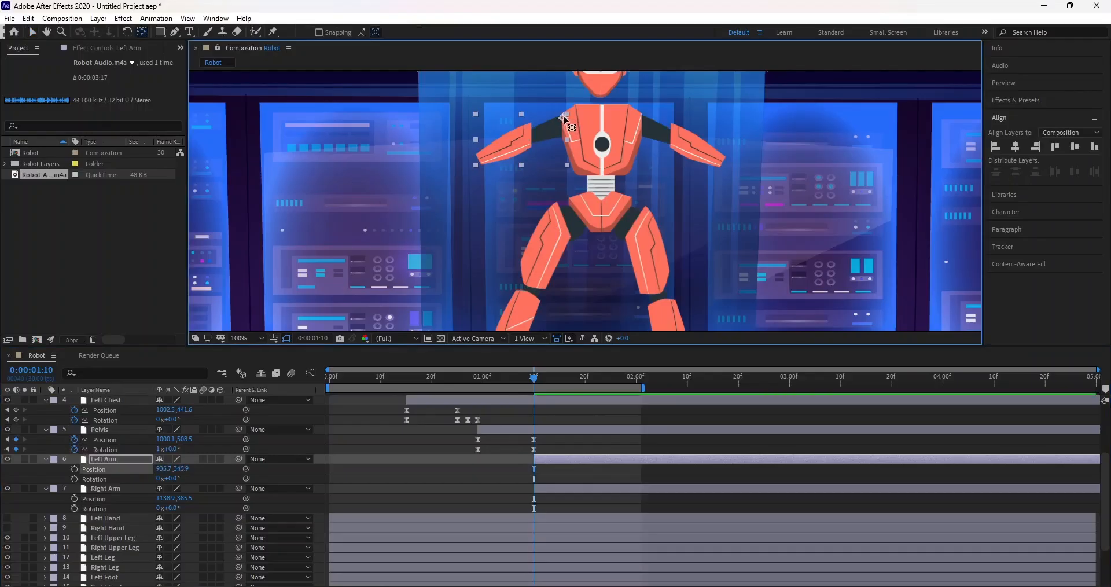
Step: Move the Right Arm's anchor point to its shoulder joint, test its rotation there and reset the rotation to 0°
{"action": "left_click", "coordinate": [699, 146]}
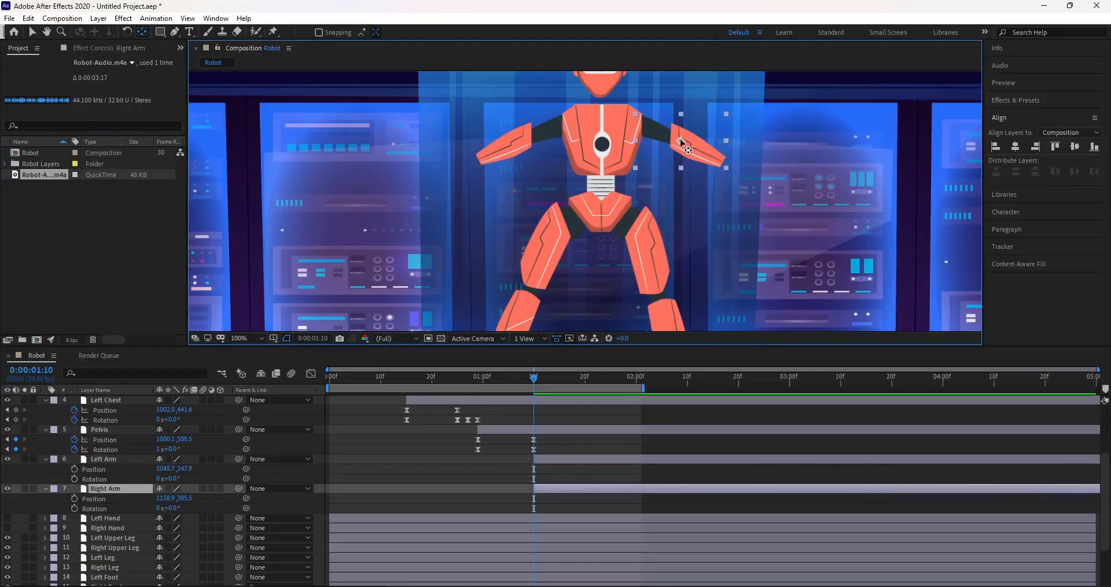
{"action": "left_click_drag", "start_coordinate": [682, 142], "coordinate": [645, 118]}
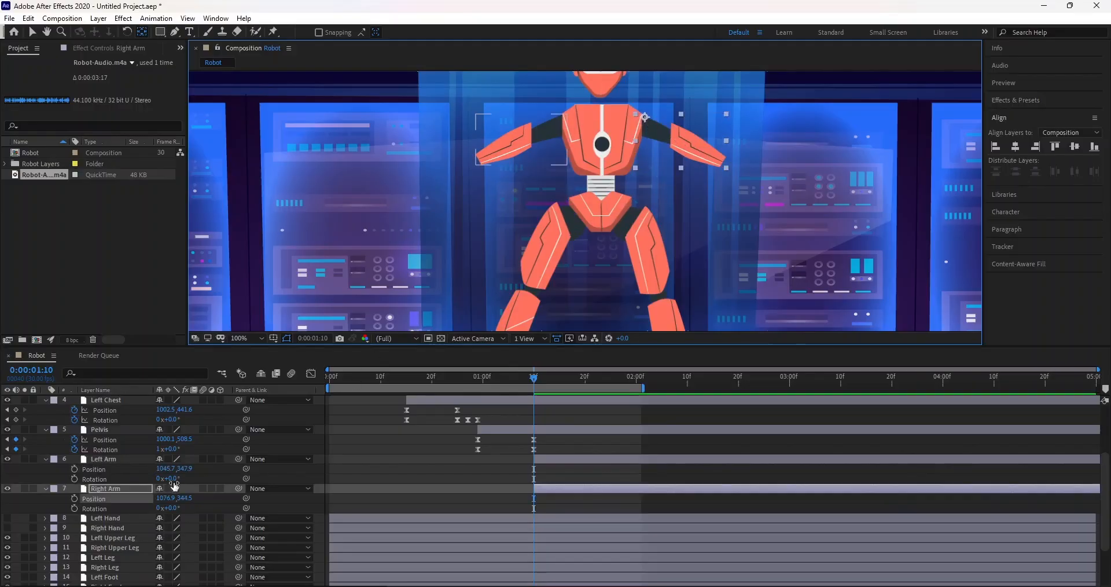
{"action": "mouse_move", "coordinate": [177, 509]}
{"action": "left_mouse_down"}
{"action": "mouse_move", "coordinate": [137, 508]}
{"action": "mouse_move", "coordinate": [170, 510]}
{"action": "left_mouse_up"}
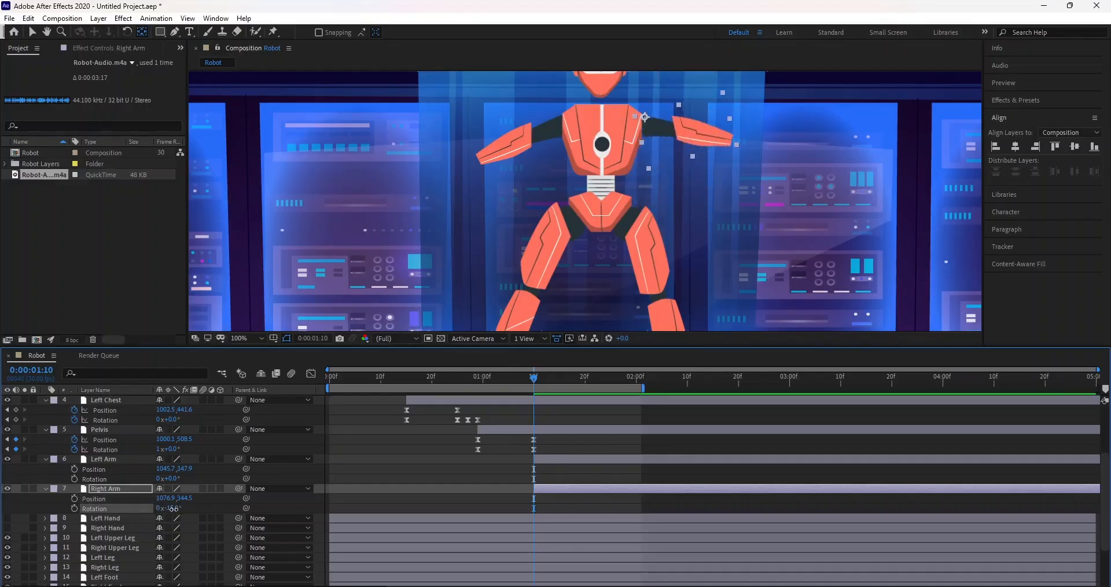
{"action": "left_click", "coordinate": [172, 509]}
{"action": "type", "text": "0"}
{"action": "left_click", "coordinate": [276, 508]}
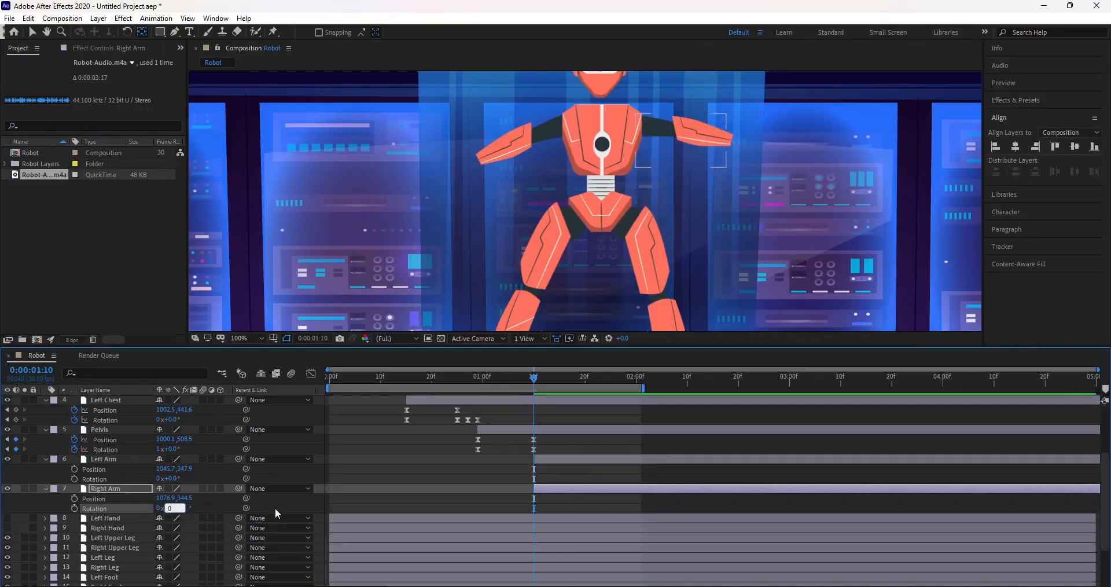
{"action": "left_click", "coordinate": [532, 487]}
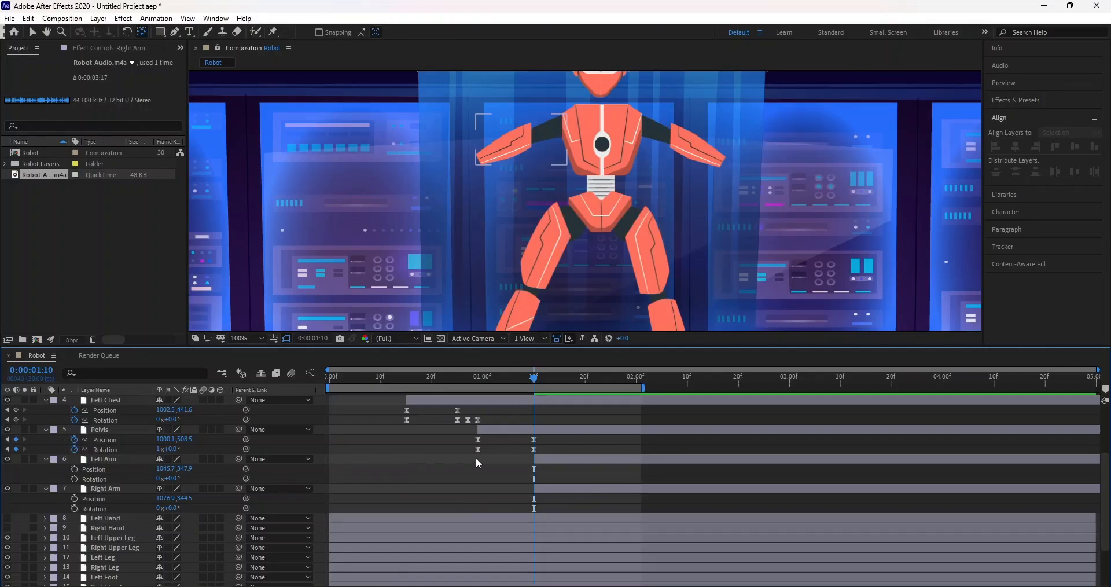
Step: With the view at 50%, keyframe the Right Arm's Position at 0:00:01:20 and move it down and outward to about 1373, 577 at 0:00:01:10
{"action": "left_click", "coordinate": [584, 459]}
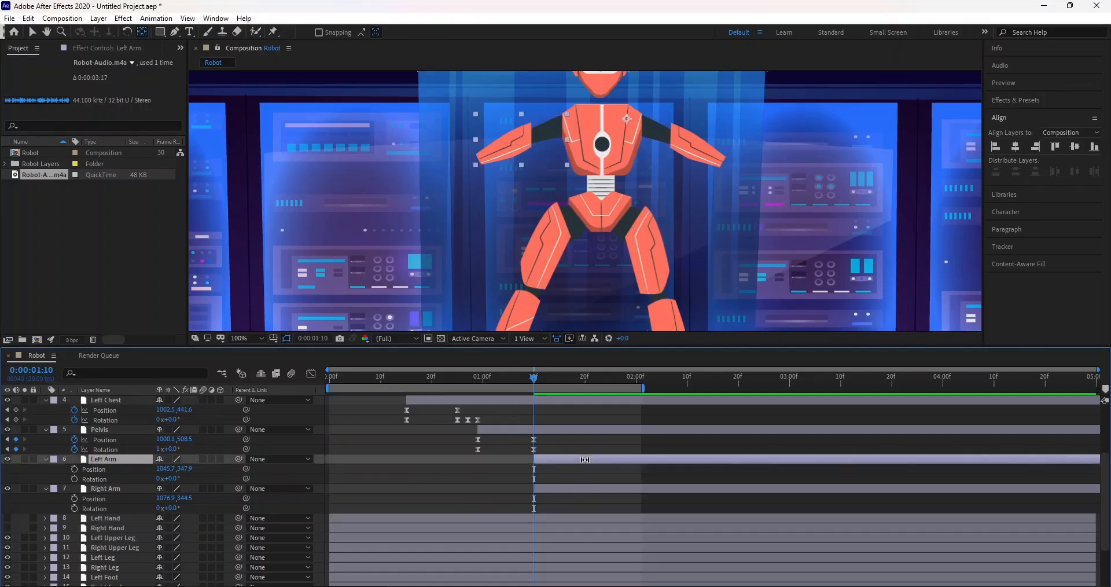
{"action": "left_click", "coordinate": [34, 31]}
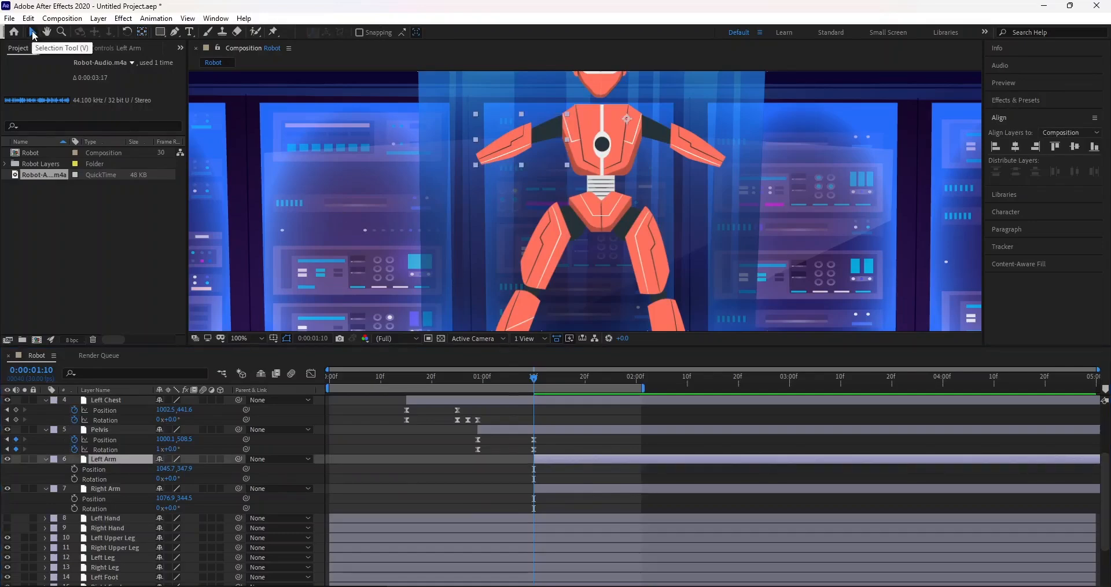
{"action": "left_click", "coordinate": [262, 338]}
{"action": "left_click", "coordinate": [257, 453]}
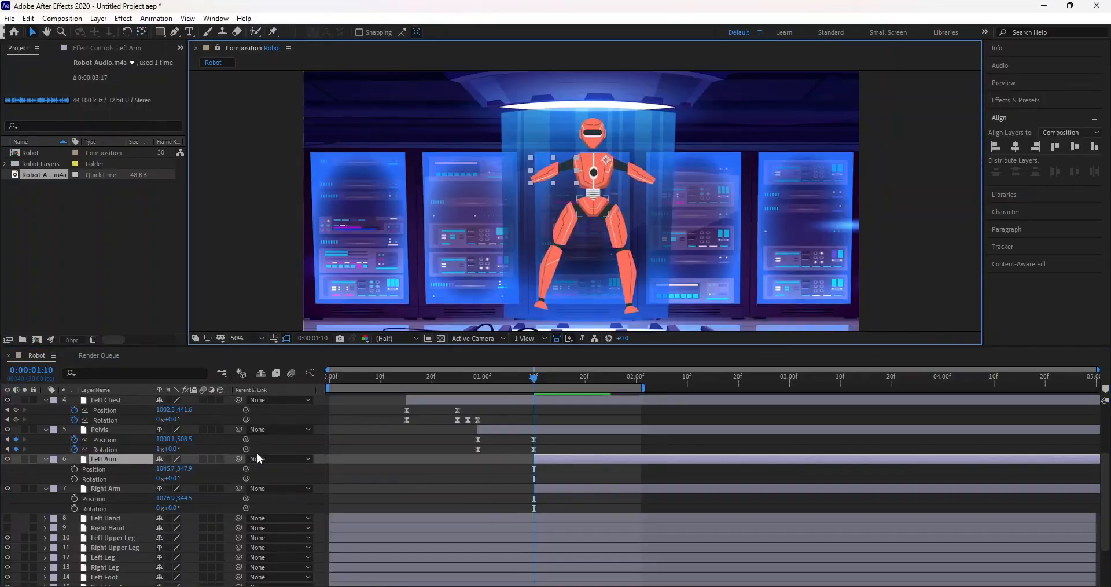
{"action": "left_click", "coordinate": [628, 174]}
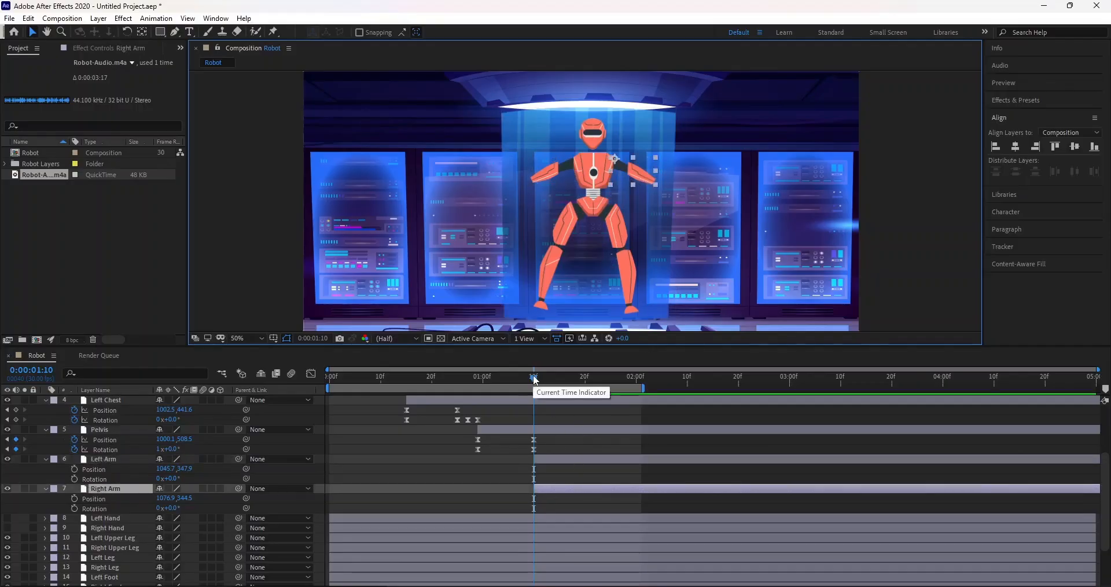
{"action": "left_click_drag", "start_coordinate": [537, 376], "coordinate": [586, 380]}
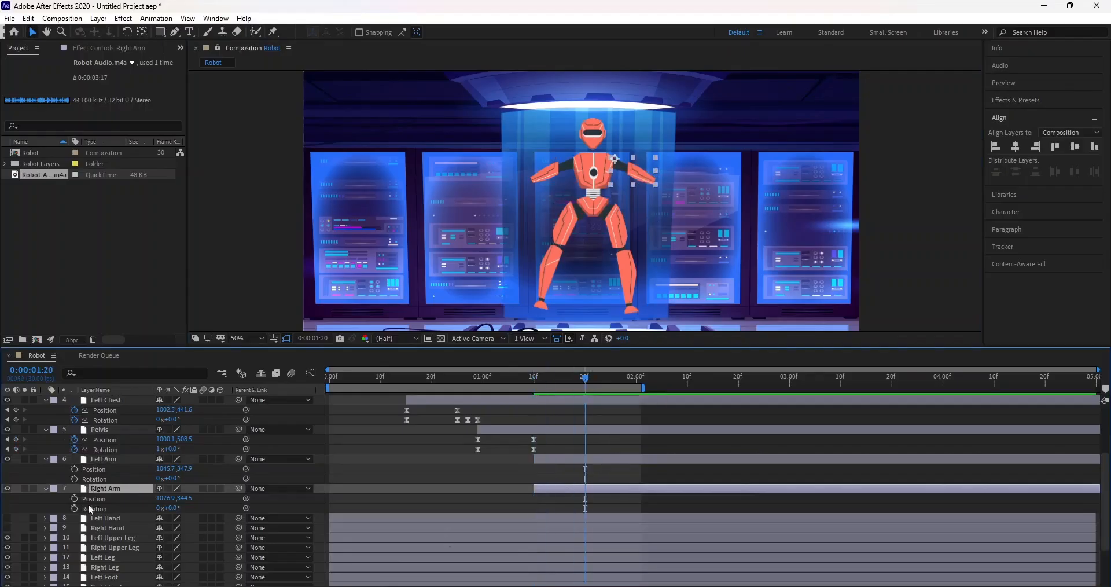
{"action": "left_click", "coordinate": [74, 498]}
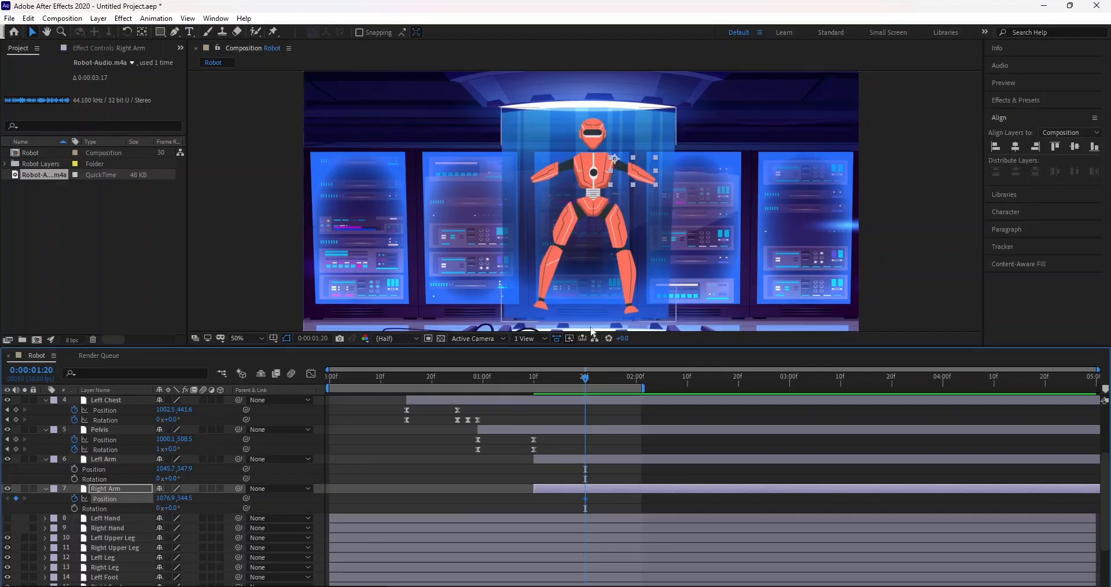
{"action": "left_click_drag", "start_coordinate": [577, 378], "coordinate": [533, 386]}
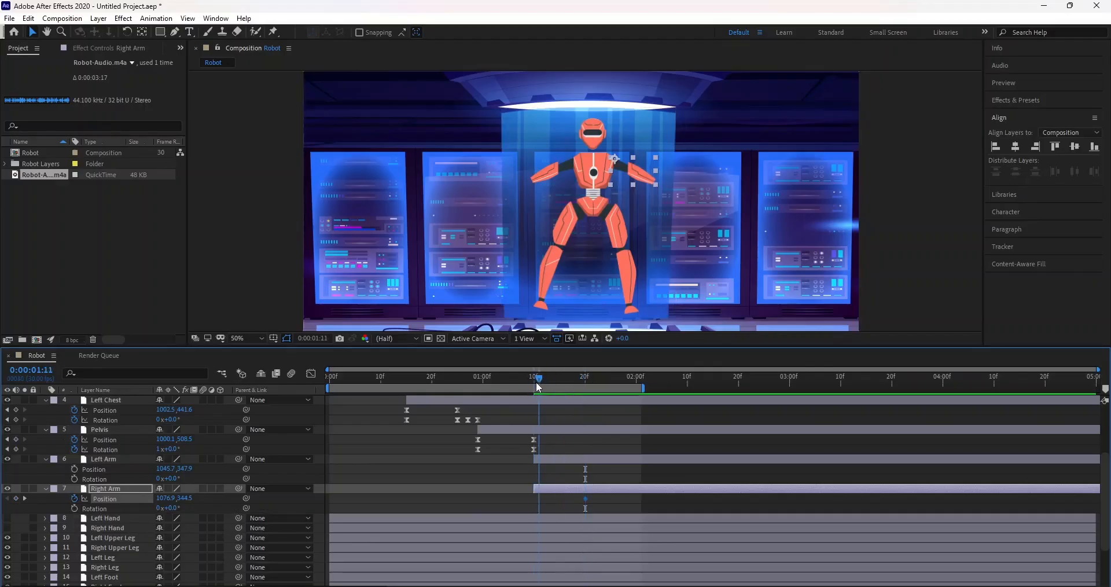
{"action": "left_click_drag", "start_coordinate": [662, 184], "coordinate": [724, 243]}
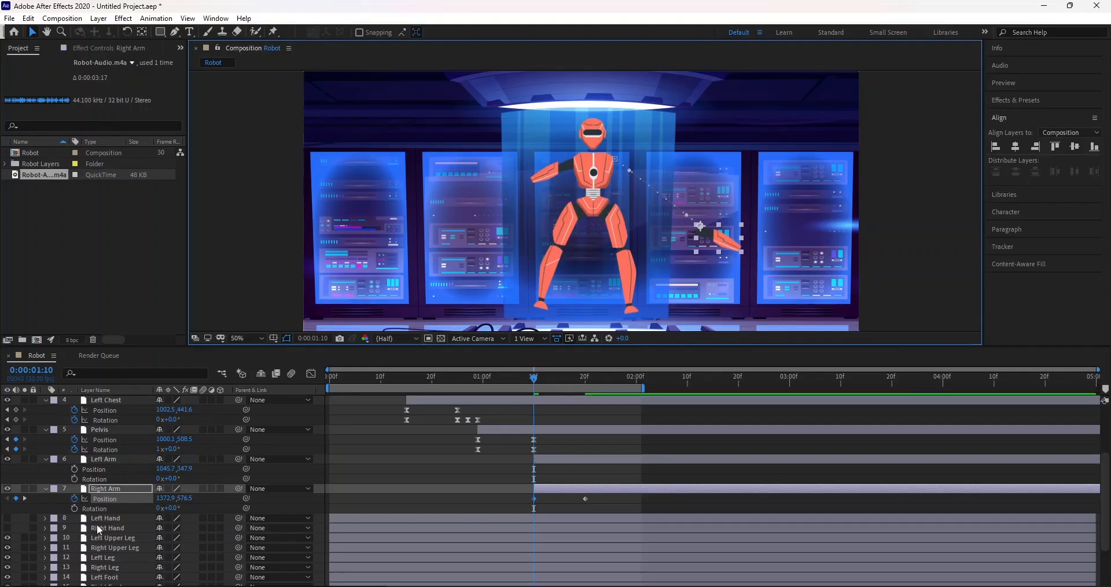
Step: Add a Position keyframe for the Left Arm at 0:00:01:20 with the arm attached to the body
{"action": "left_click", "coordinate": [124, 460]}
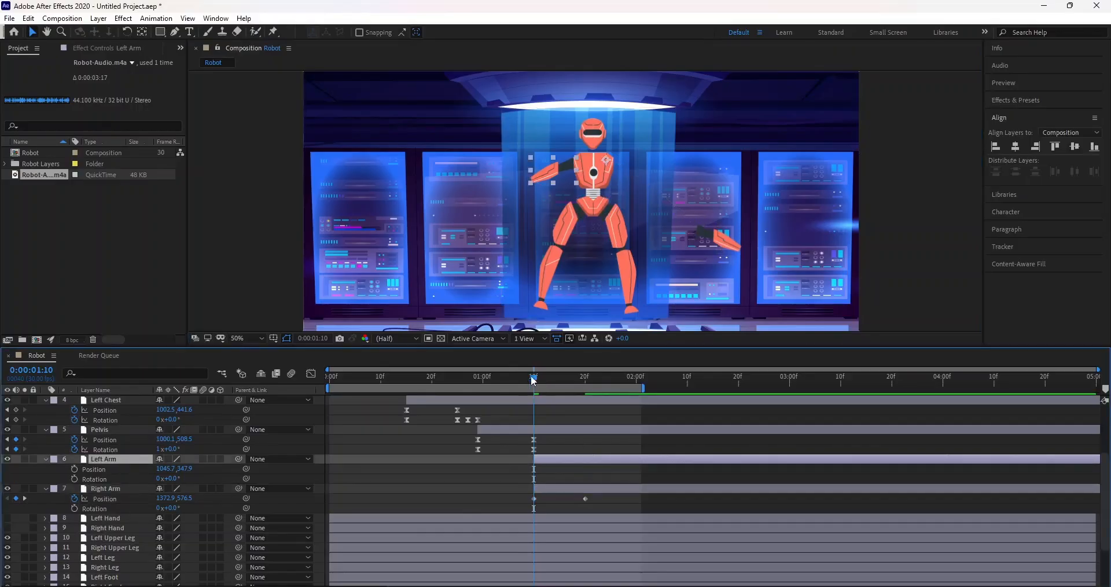
{"action": "left_click_drag", "start_coordinate": [534, 379], "coordinate": [584, 381]}
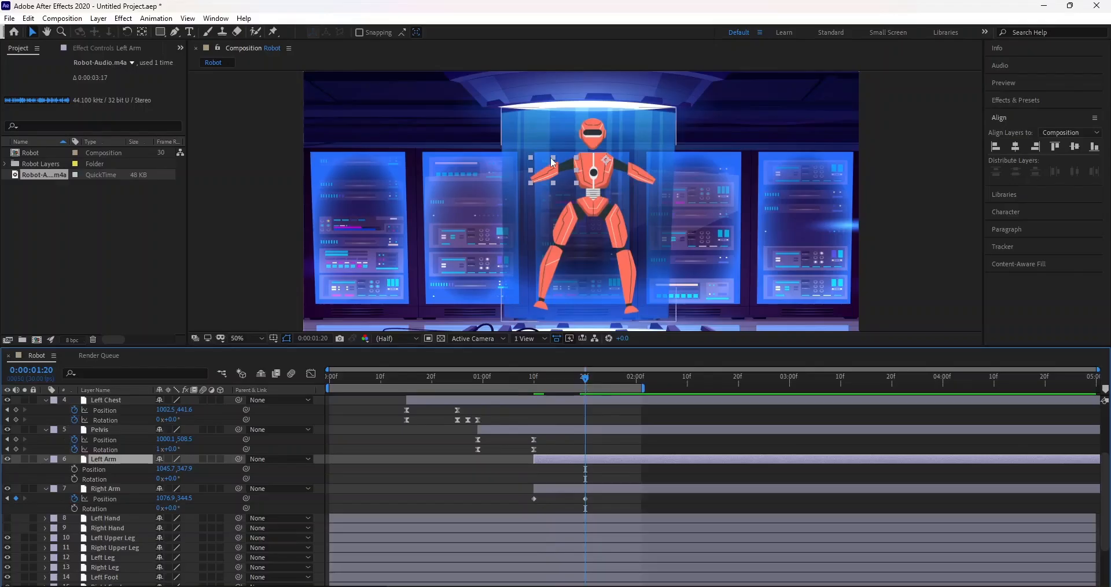
{"action": "left_click_drag", "start_coordinate": [556, 166], "coordinate": [528, 204]}
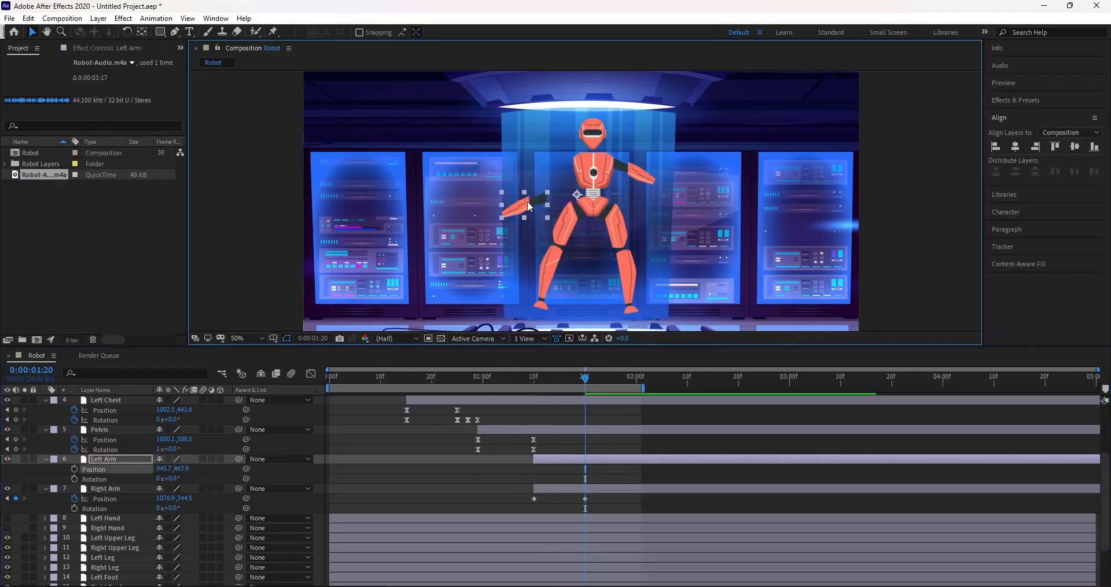
{"action": "key", "text": "ctrl+z"}
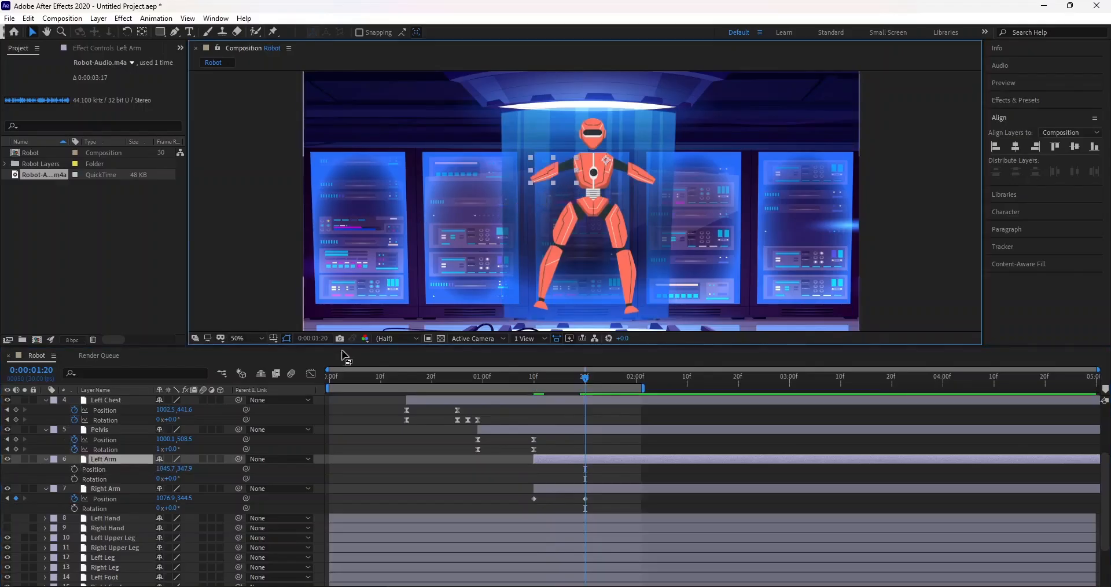
{"action": "left_click", "coordinate": [74, 469]}
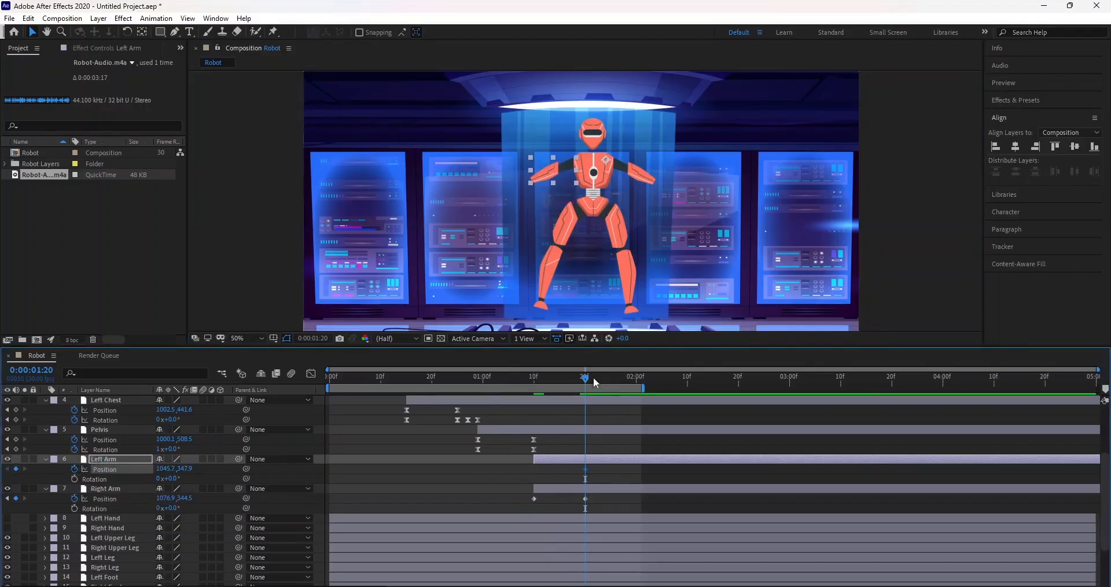
{"action": "left_click_drag", "start_coordinate": [584, 377], "coordinate": [532, 388]}
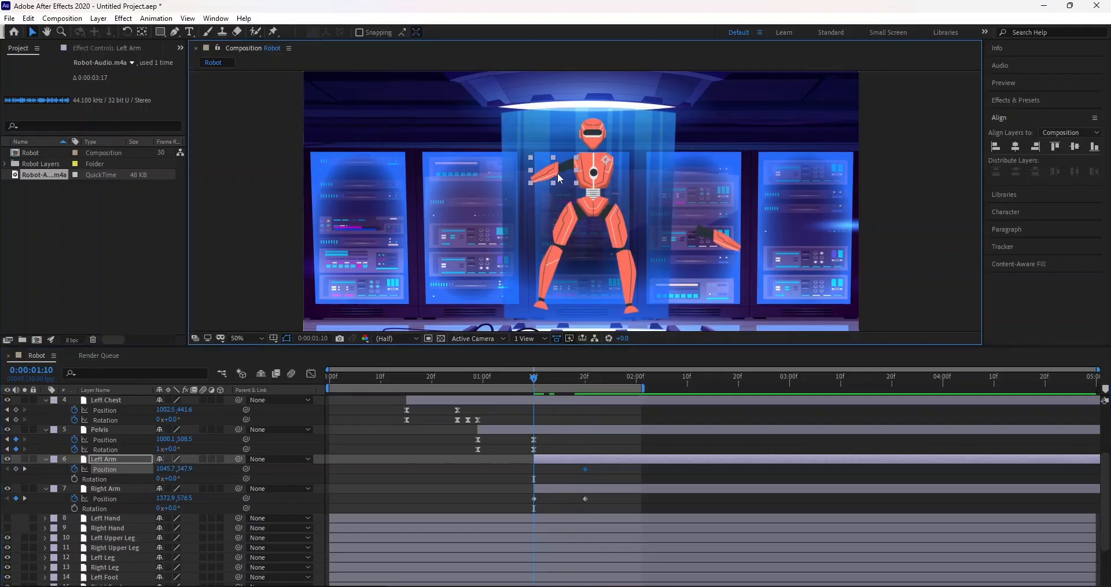
{"action": "left_click_drag", "start_coordinate": [557, 172], "coordinate": [519, 220]}
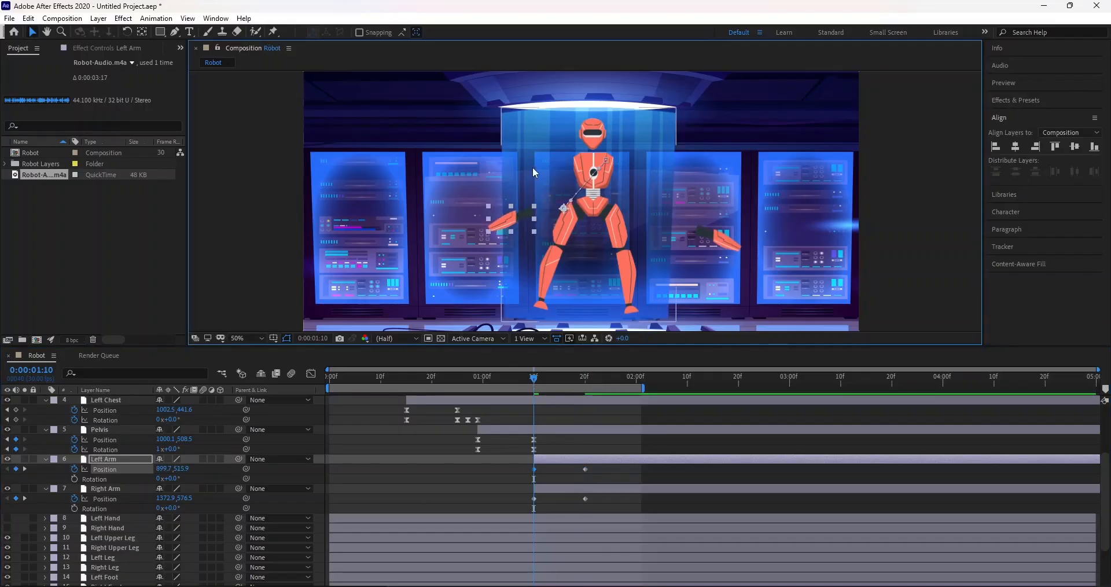
{"action": "key", "text": "ctrl+z"}
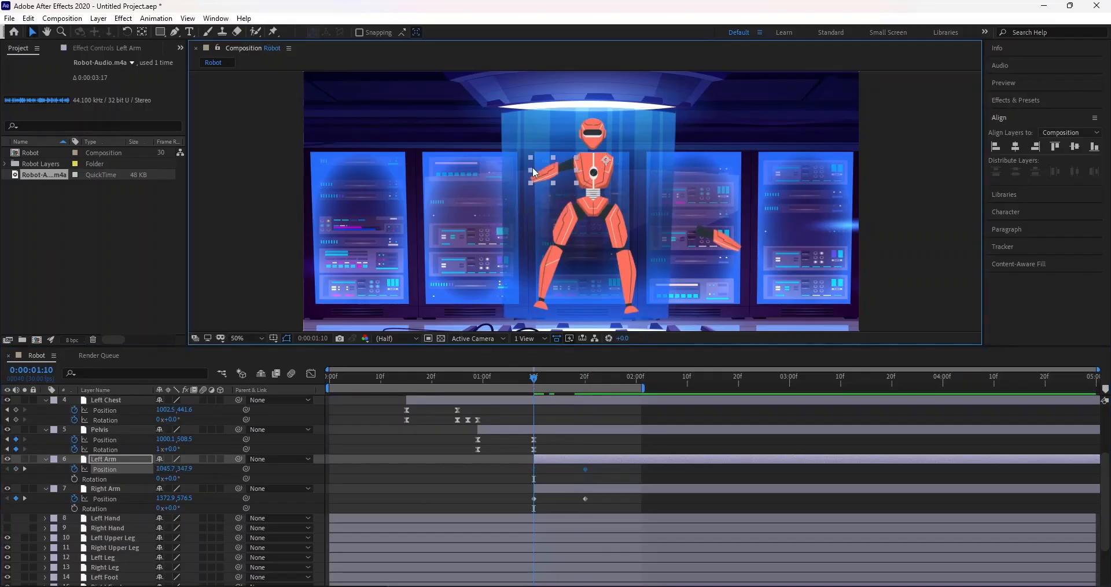
{"action": "left_click", "coordinate": [726, 248]}
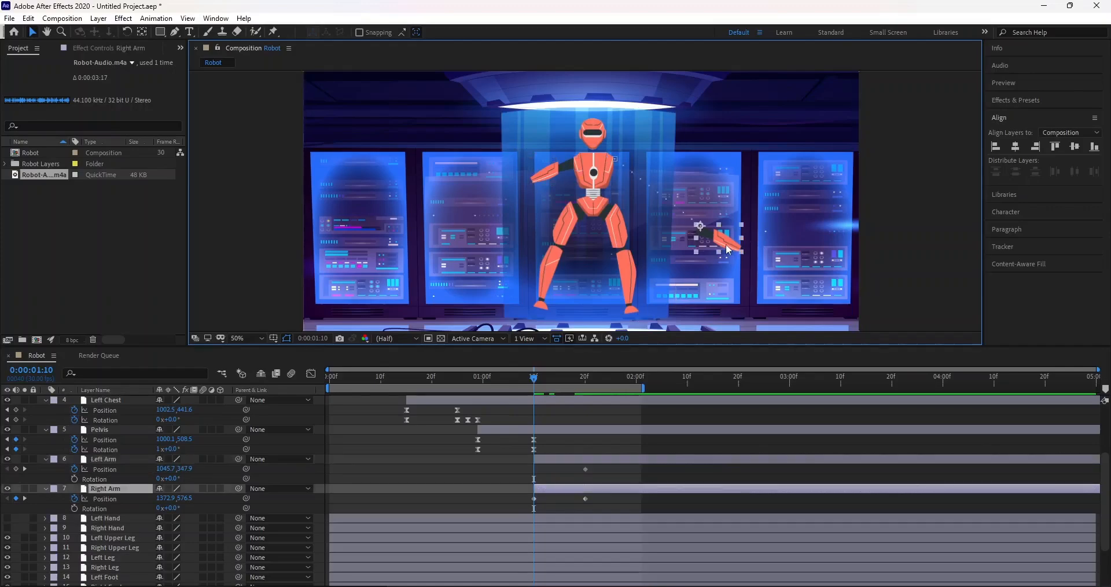
{"action": "left_click", "coordinate": [553, 169]}
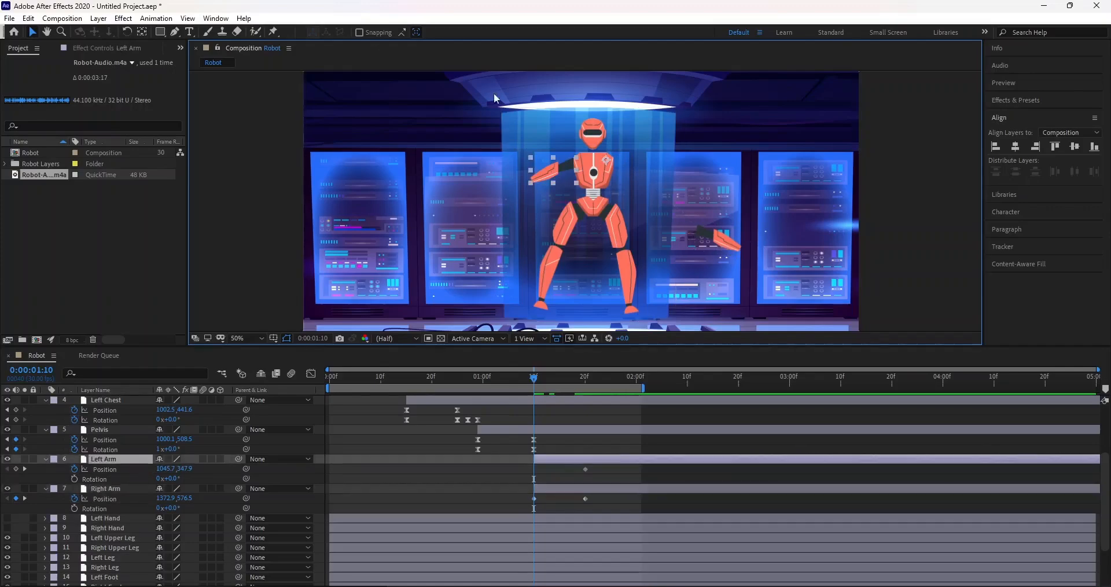
Step: Move the Left Arm's anchor point from the chest to its shoulder joint at 0:00:01:20 with the Pan Behind tool
{"action": "left_click", "coordinate": [145, 32]}
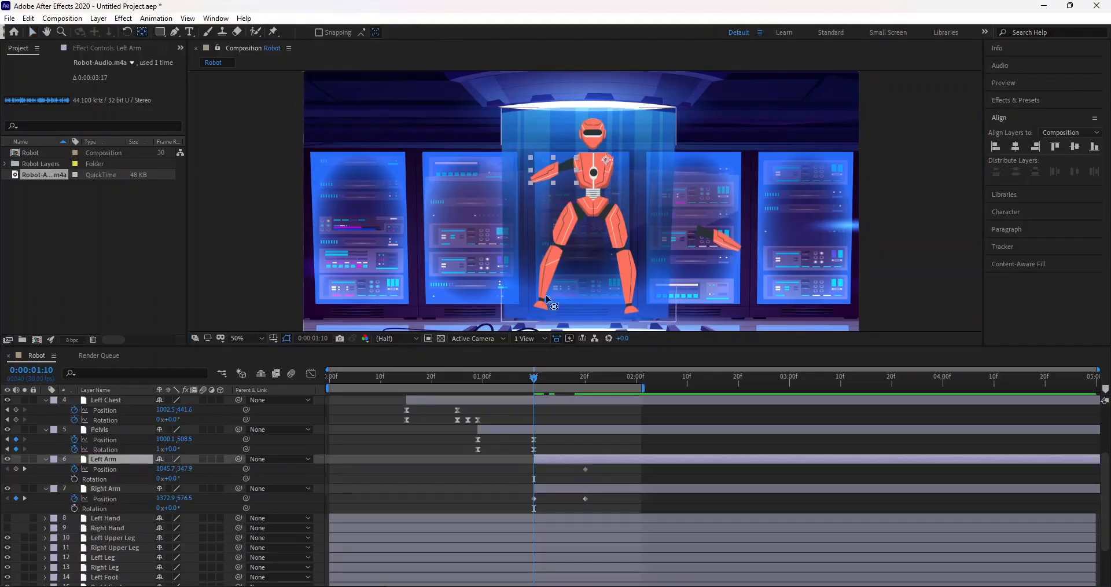
{"action": "left_click_drag", "start_coordinate": [534, 377], "coordinate": [586, 377]}
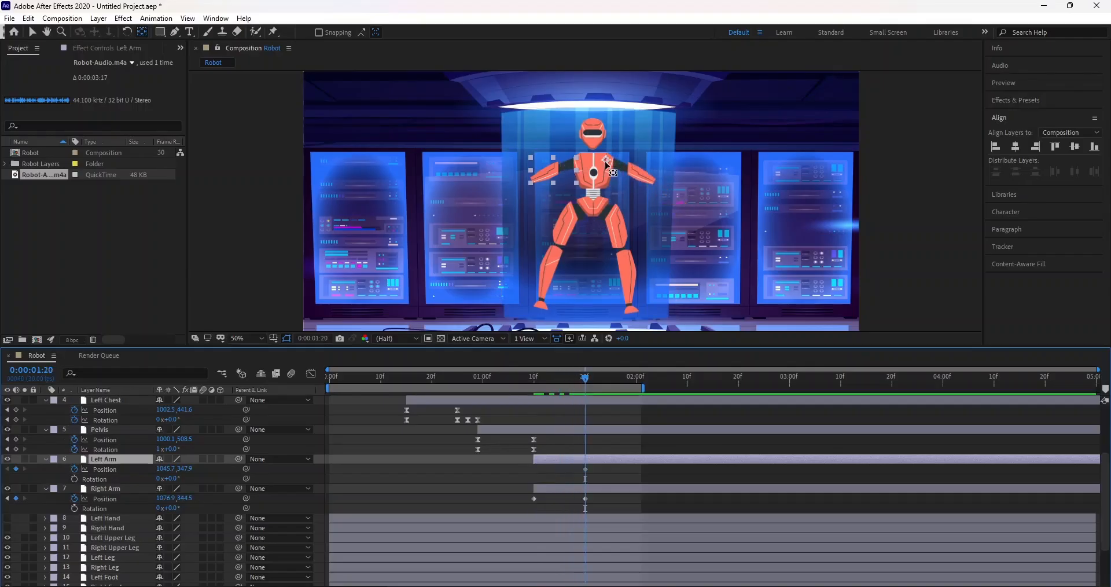
{"action": "left_click_drag", "start_coordinate": [604, 160], "coordinate": [574, 160]}
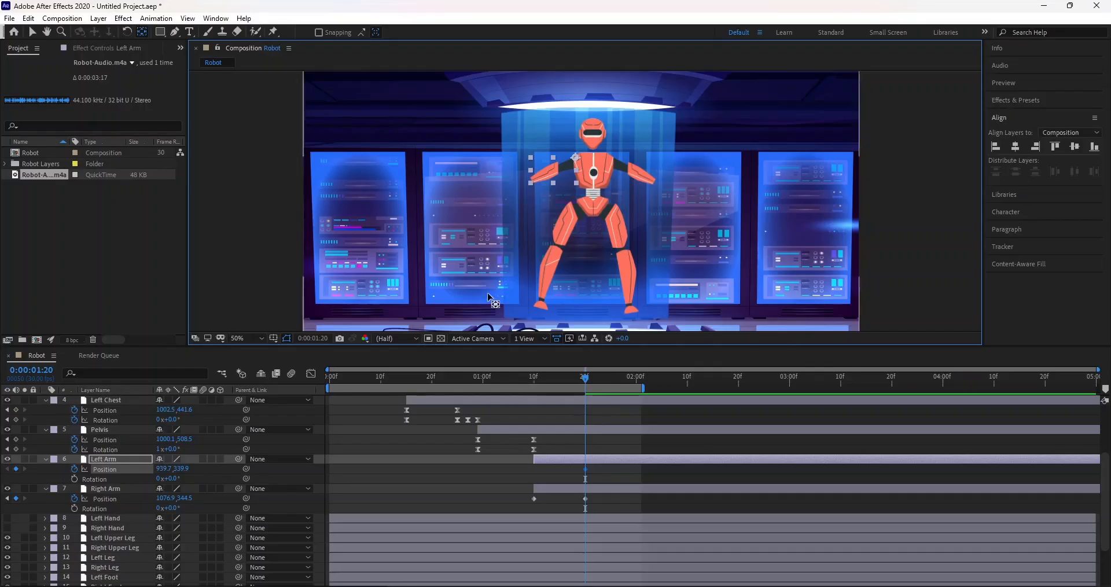
Step: At 0:00:01:10, move the Left Arm down and away from the body to about 744, 556 with the Selection tool
{"action": "left_click", "coordinate": [32, 32]}
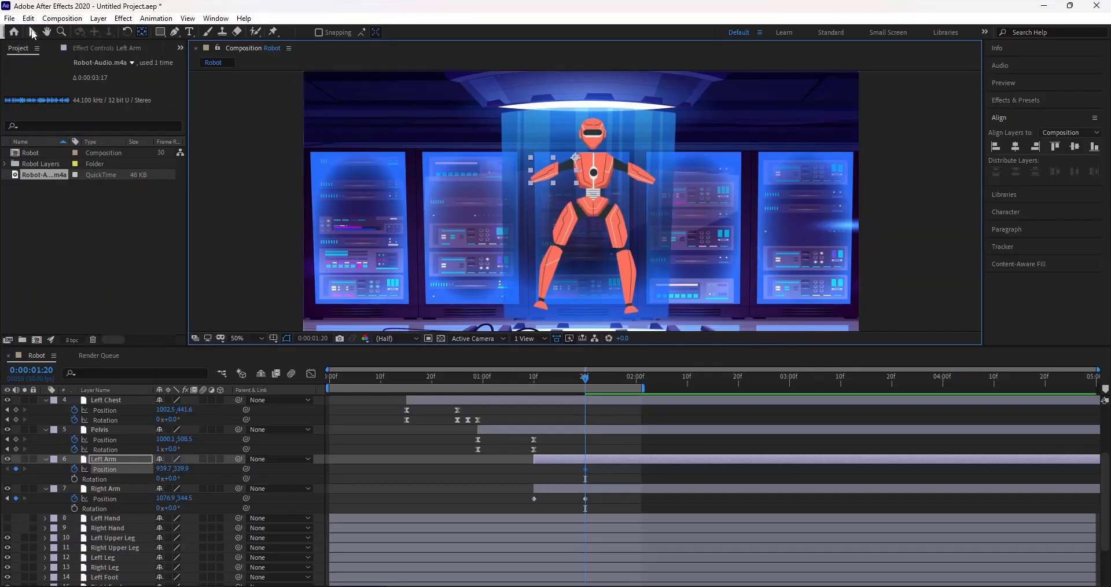
{"action": "left_click", "coordinate": [533, 381]}
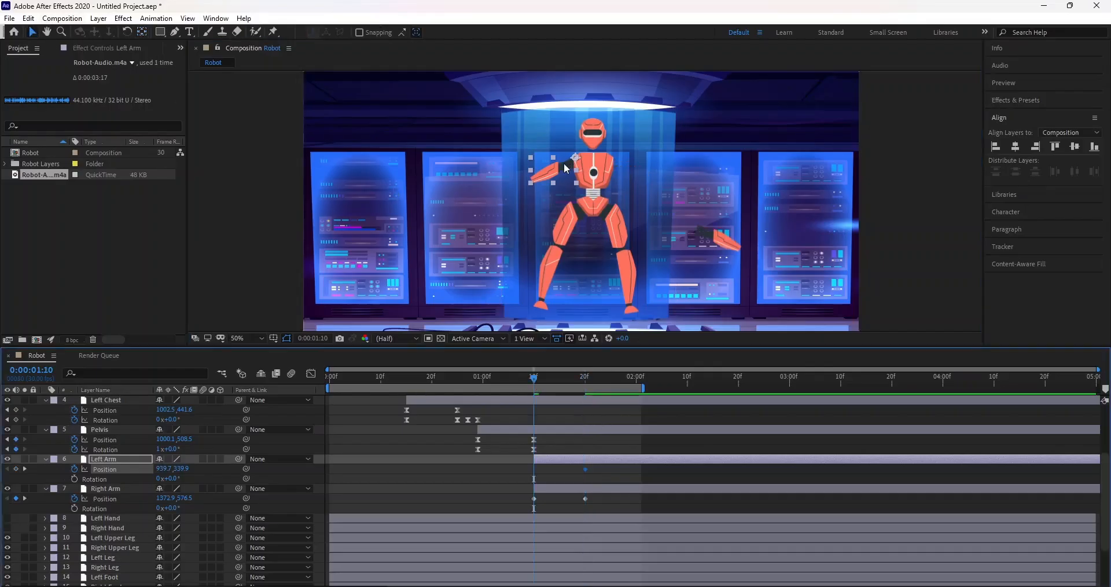
{"action": "left_click_drag", "start_coordinate": [564, 169], "coordinate": [509, 230]}
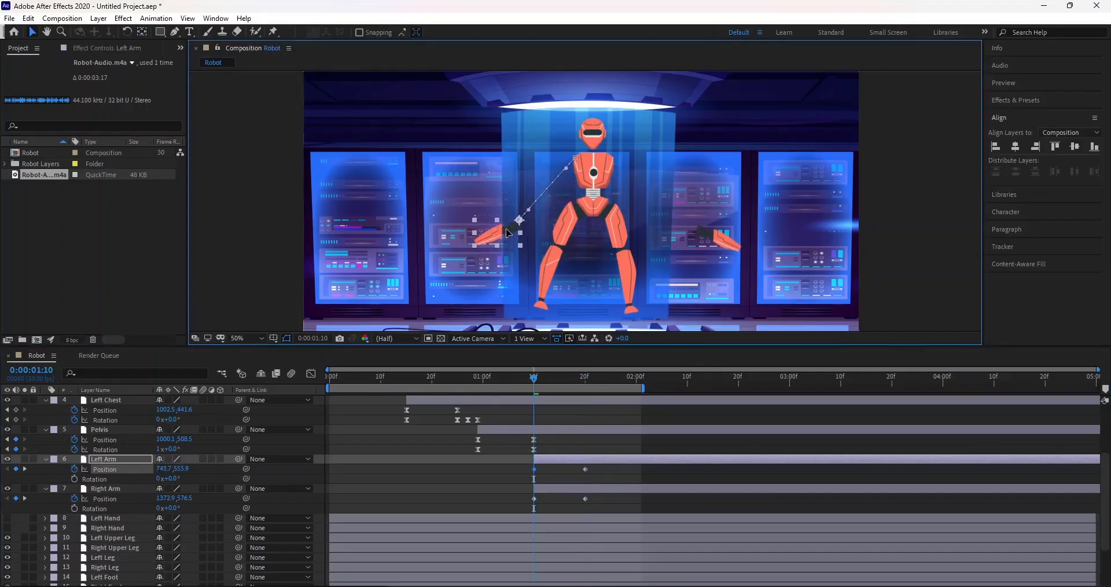
Step: Align the top edges of the Left Arm and Right Arm layers to each other at 0:00:01:10
{"action": "left_click", "coordinate": [721, 237]}
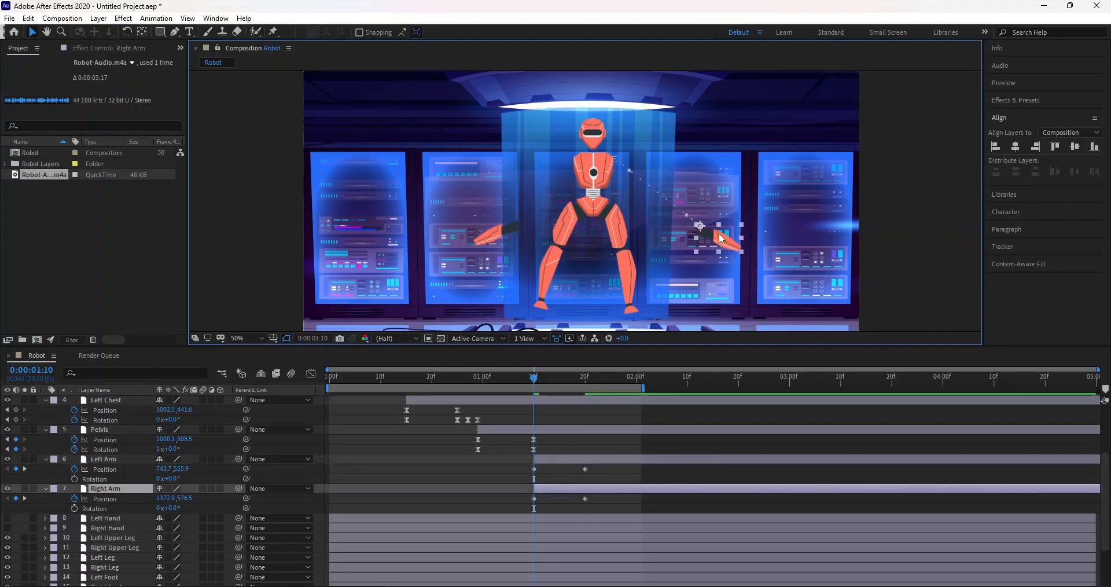
{"action": "left_click", "coordinate": [551, 456], "text": "shift"}
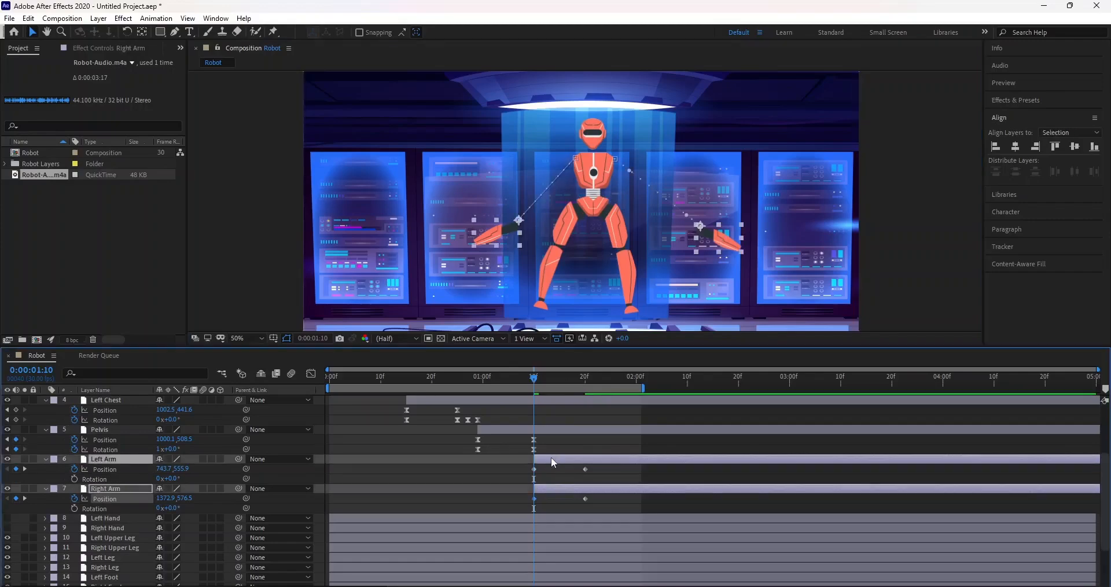
{"action": "left_click", "coordinate": [1056, 146]}
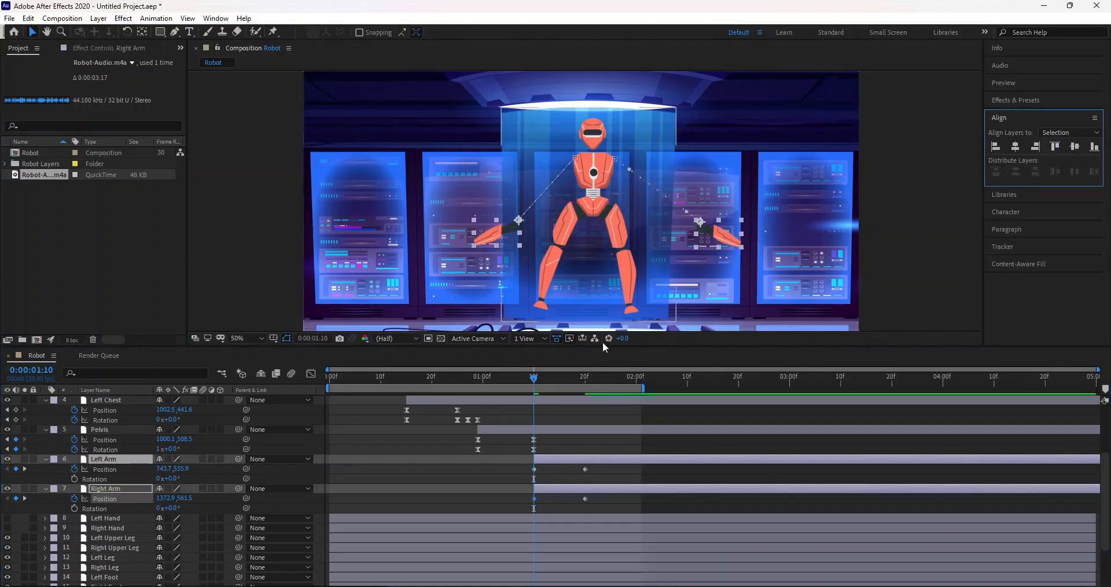
{"action": "left_click", "coordinate": [623, 466]}
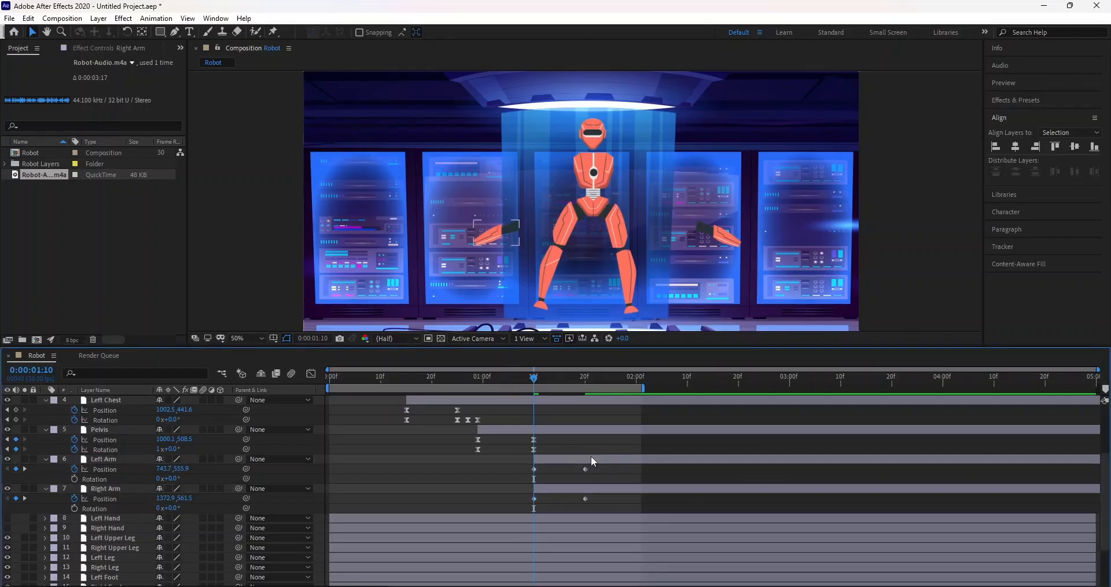
Step: Move the Right Arm closer to the body at 0:00:01:10, to about 1307, 570
{"action": "left_click", "coordinate": [591, 455]}
{"action": "left_click", "coordinate": [598, 489]}
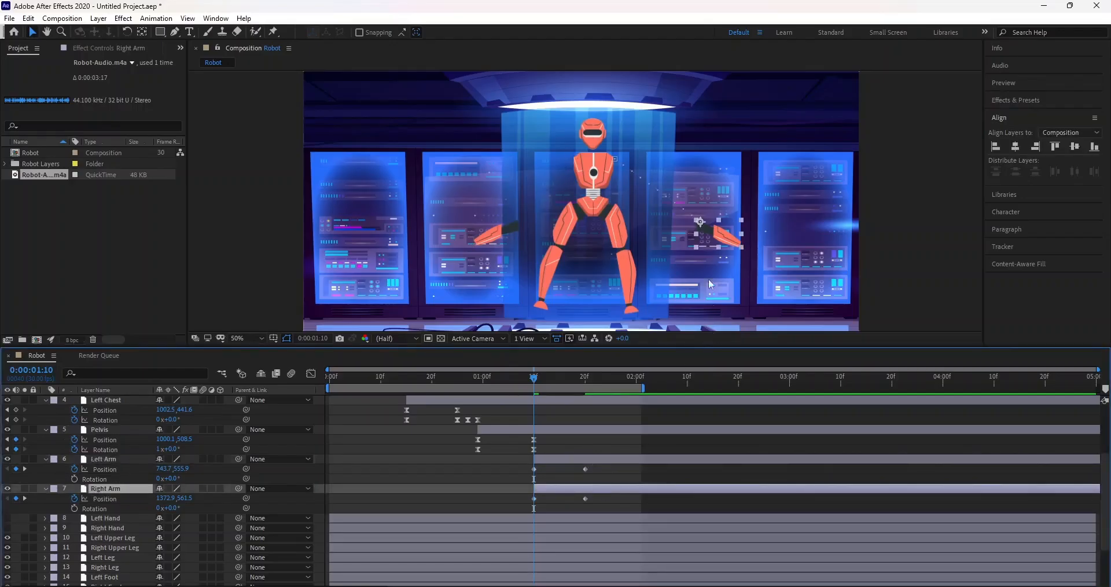
{"action": "left_click_drag", "start_coordinate": [723, 234], "coordinate": [704, 237]}
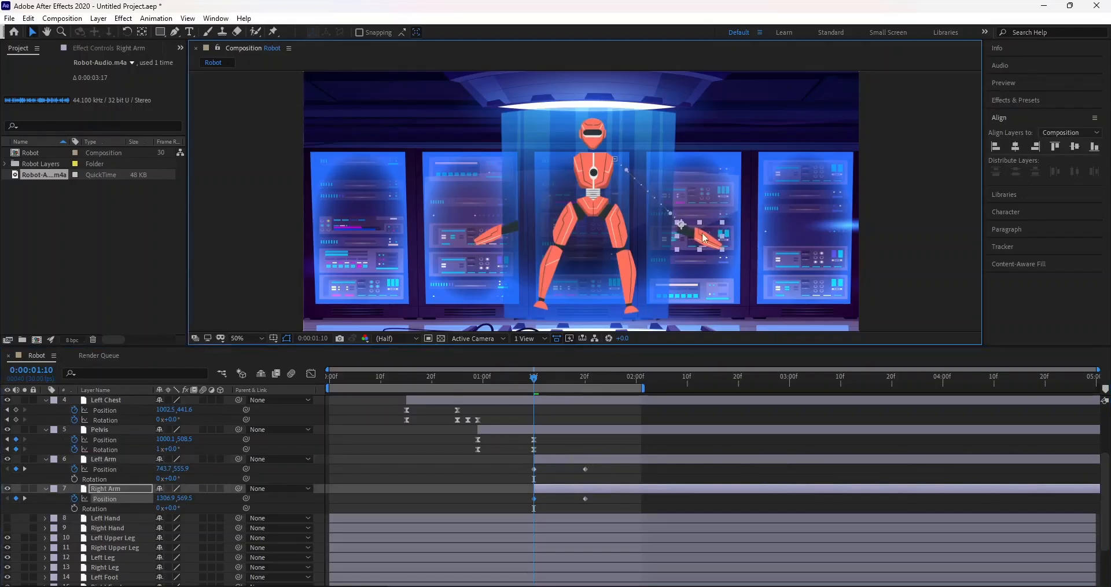
Step: Top-align the Left Arm and Right Arm again, and move both together to about 712, 582 and 1275, 588 at 0:00:01:10
{"action": "left_click", "coordinate": [553, 461], "text": "shift"}
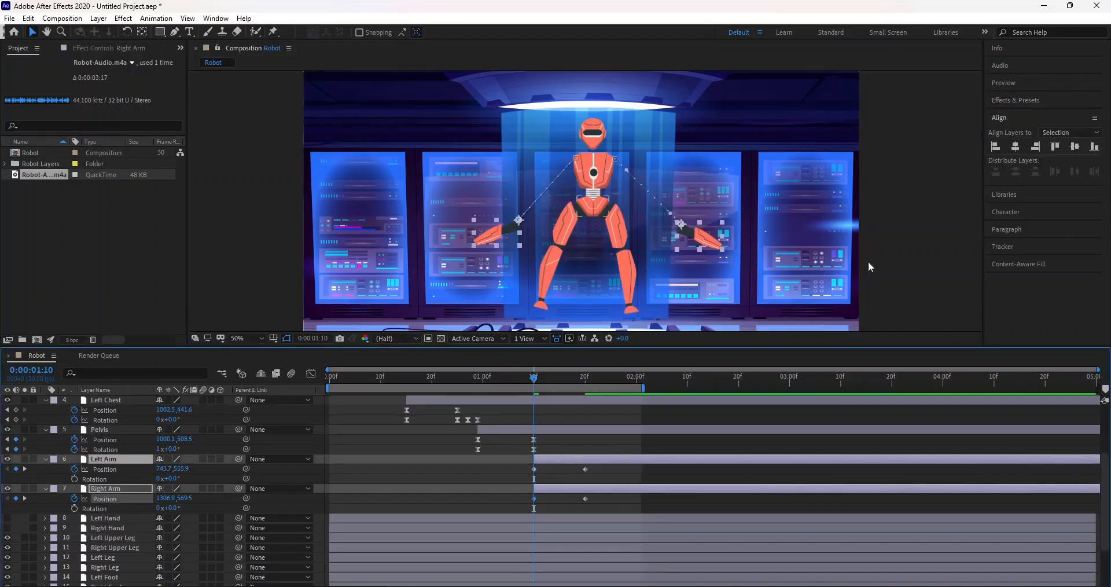
{"action": "left_click", "coordinate": [1053, 148]}
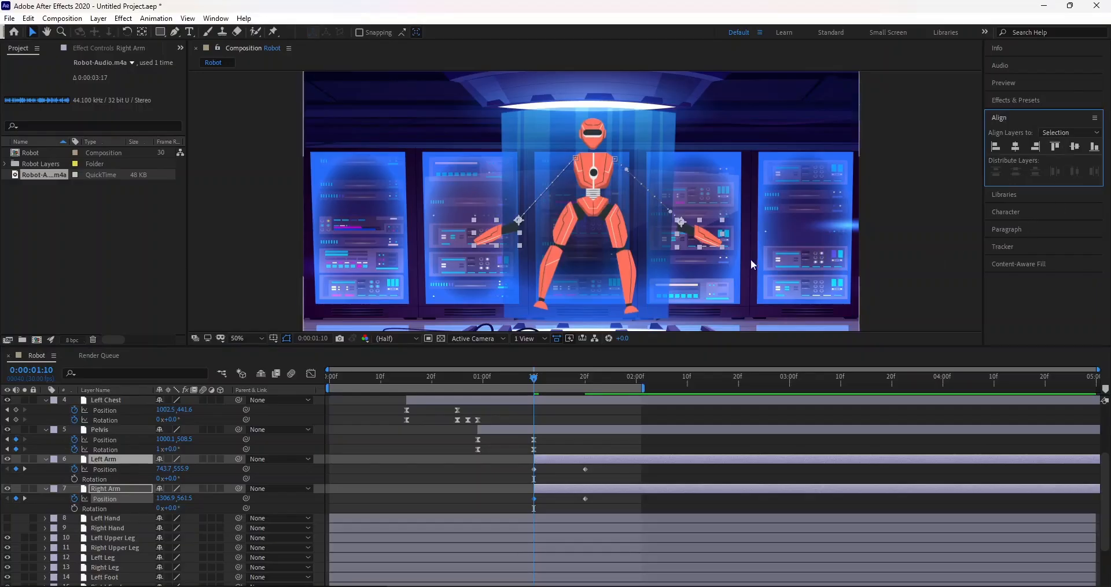
{"action": "mouse_move", "coordinate": [707, 242]}
{"action": "left_mouse_down"}
{"action": "mouse_move", "coordinate": [688, 250]}
{"action": "mouse_move", "coordinate": [697, 248]}
{"action": "left_mouse_up"}
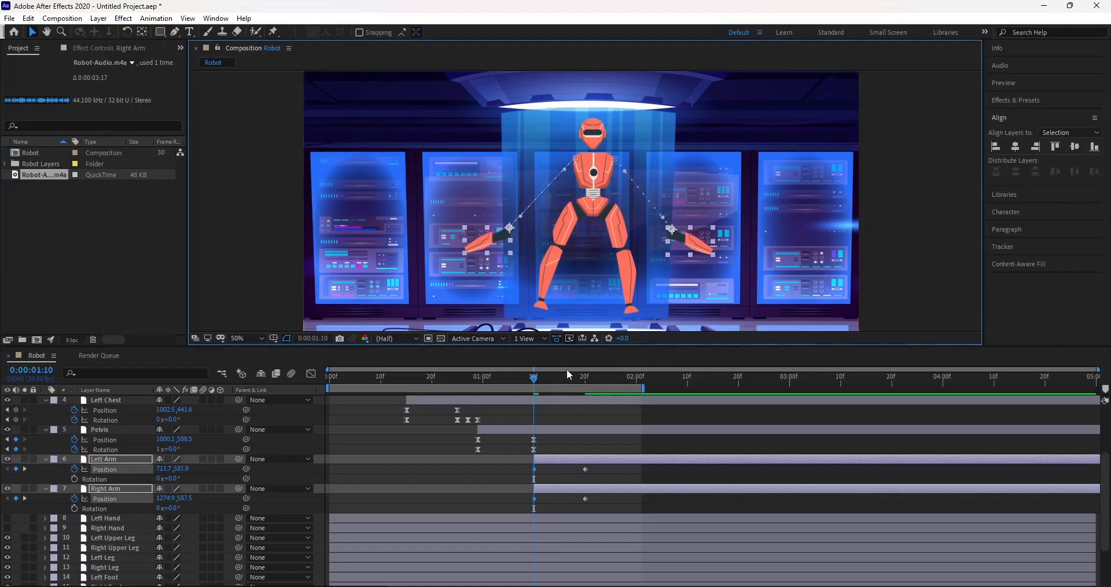
{"action": "left_click", "coordinate": [555, 380]}
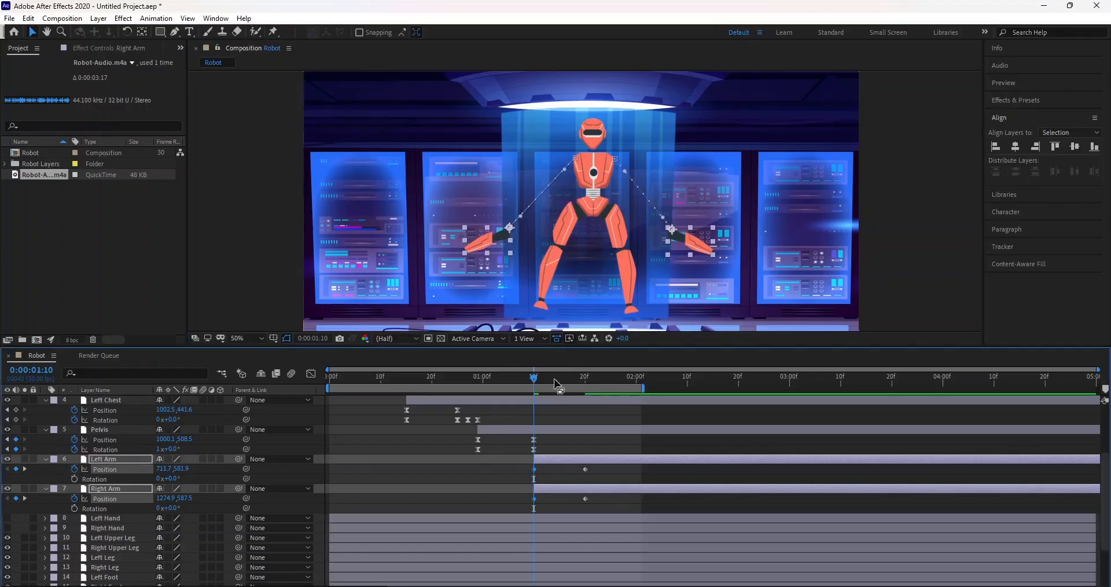
{"action": "left_click", "coordinate": [572, 470]}
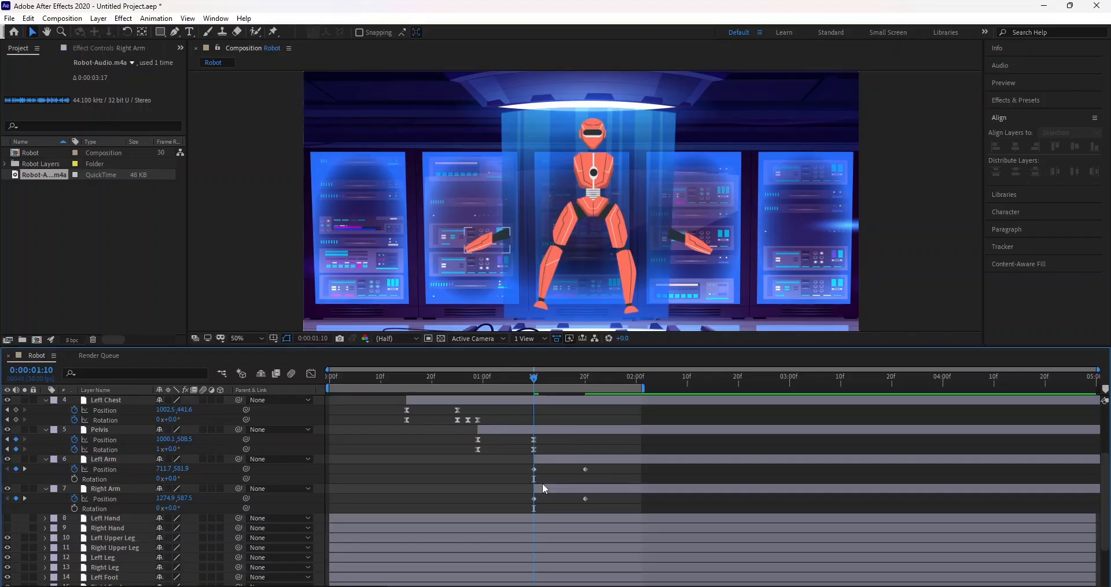
Step: Set the Right Arm's rotation to -60° at 0:00:01:10
{"action": "left_click", "coordinate": [539, 457]}
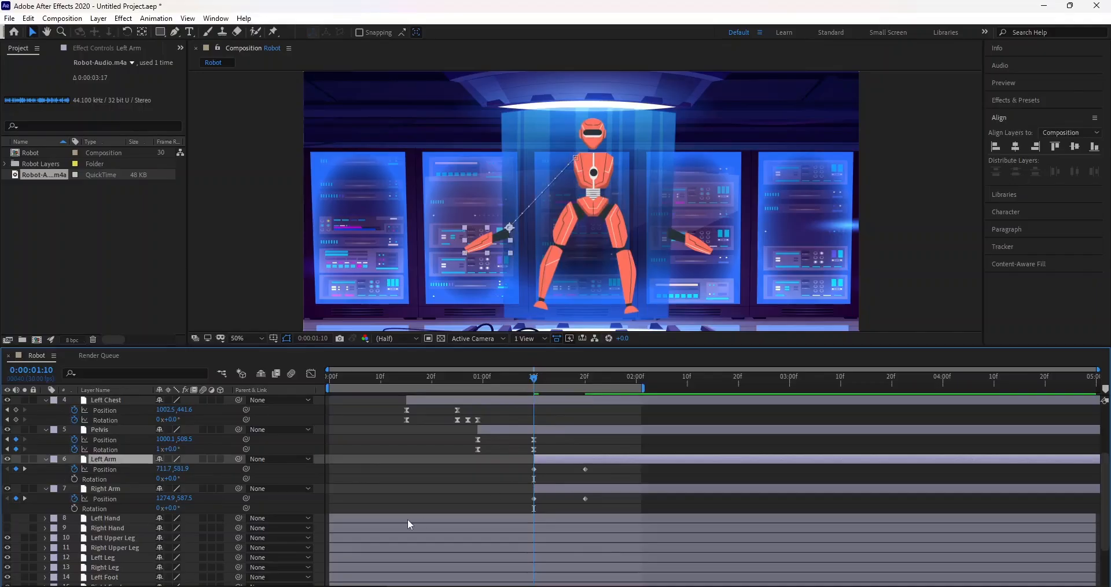
{"action": "left_click", "coordinate": [164, 508]}
{"action": "left_click_drag", "start_coordinate": [162, 508], "coordinate": [134, 502]}
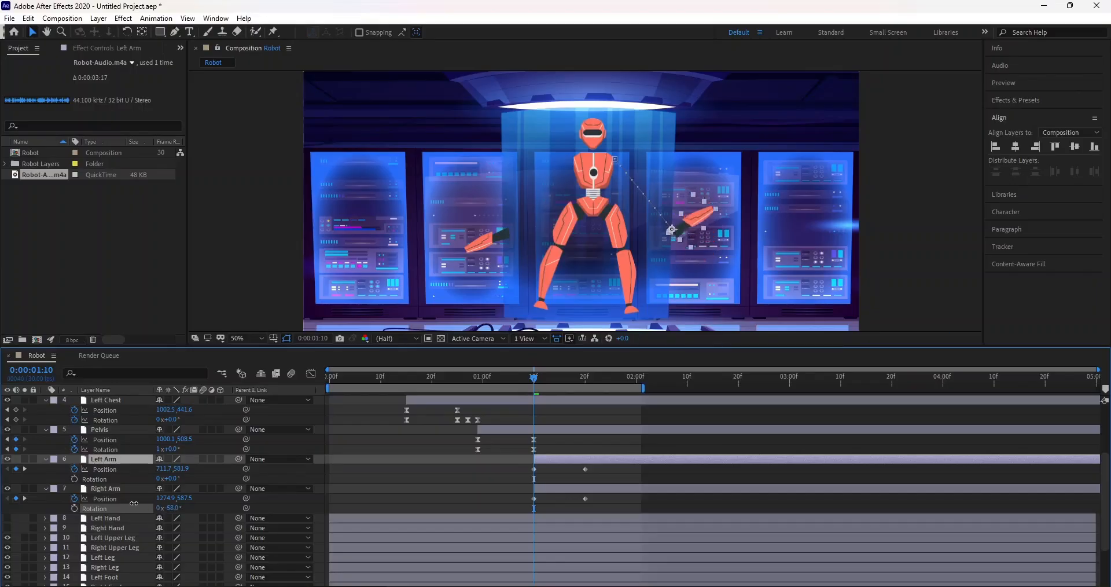
{"action": "left_click", "coordinate": [175, 508]}
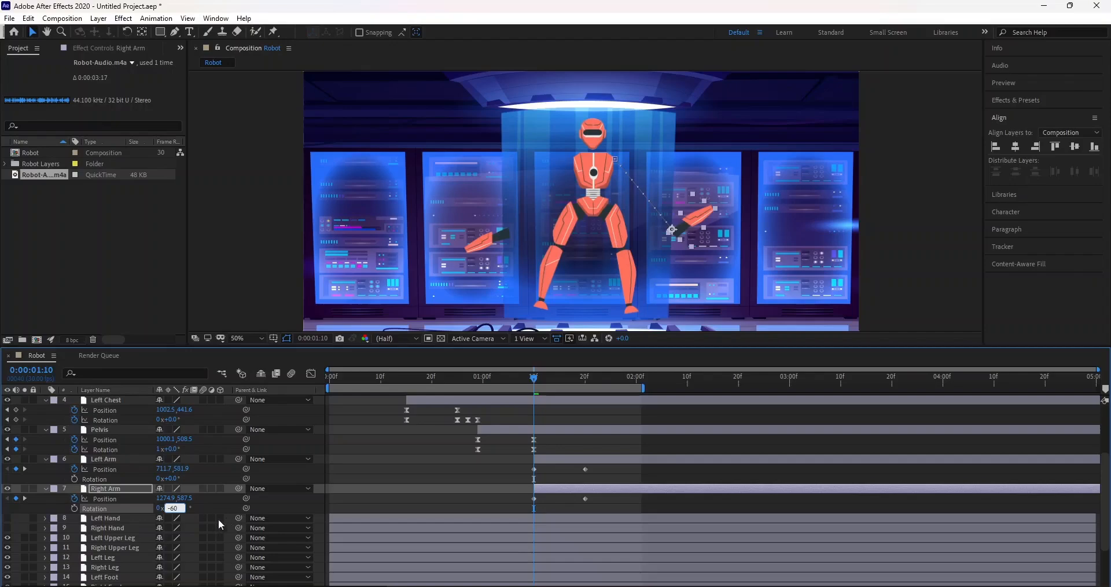
{"action": "left_click", "coordinate": [276, 506]}
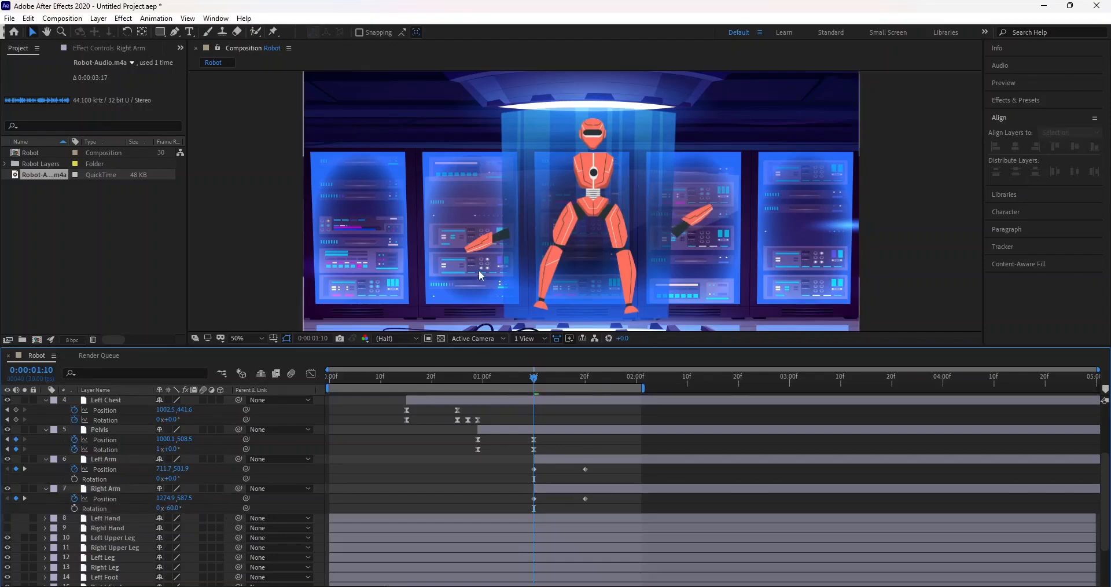
Step: Start Rotation keyframes for both arms at 0:00:01:10 and set the Left Arm's rotation to 60°
{"action": "left_click", "coordinate": [485, 242]}
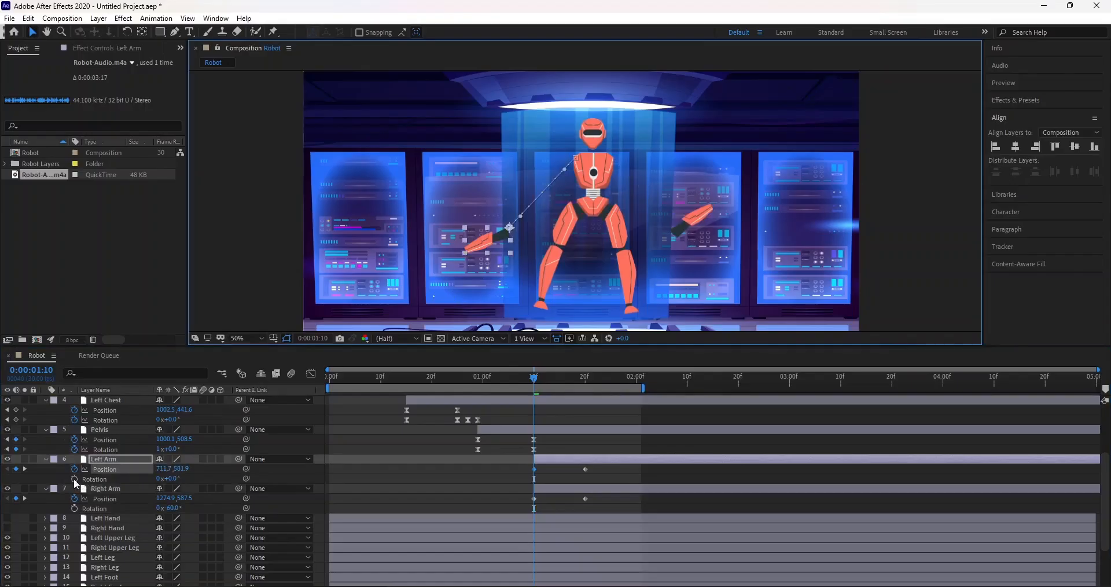
{"action": "left_click", "coordinate": [75, 507]}
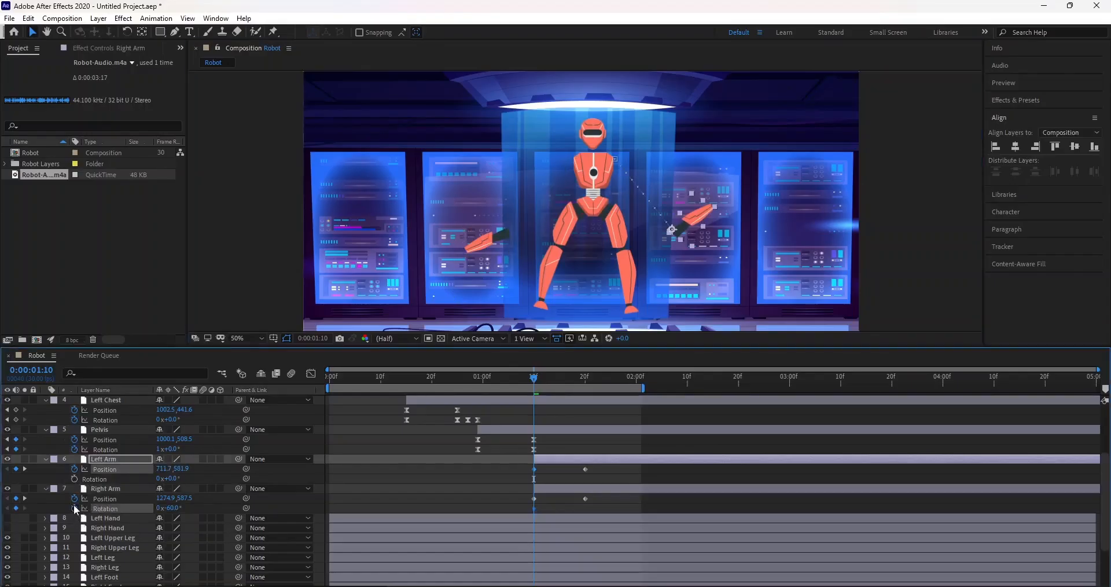
{"action": "left_click", "coordinate": [74, 479]}
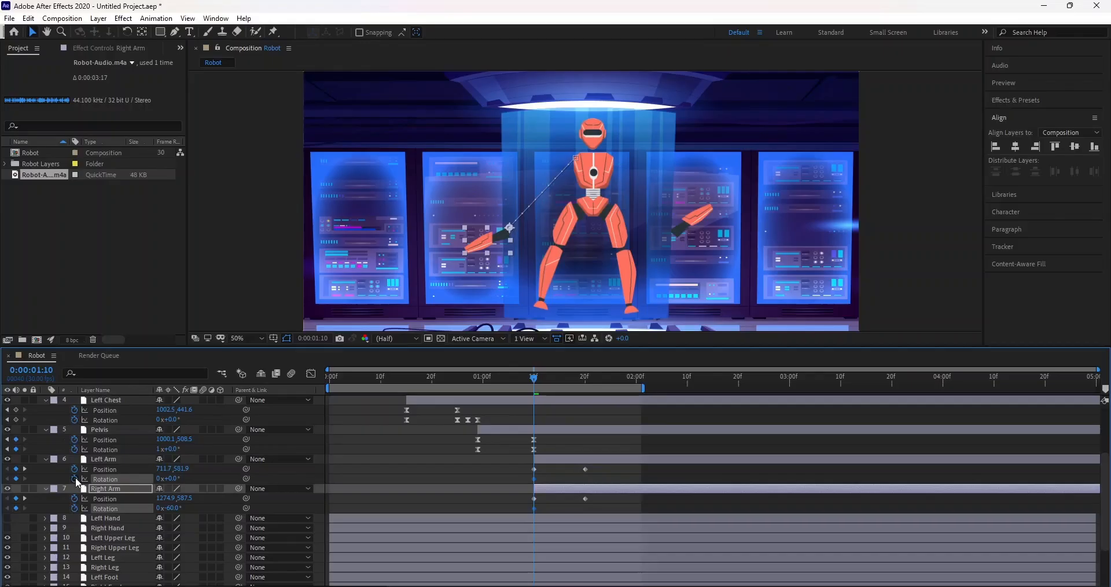
{"action": "left_click", "coordinate": [172, 478]}
{"action": "type", "text": "6"}
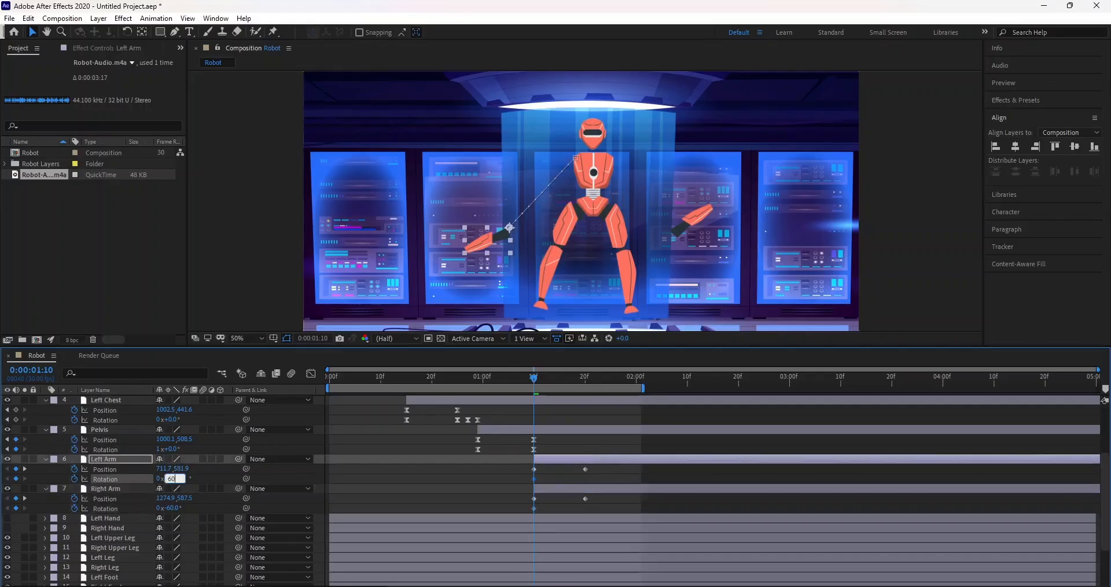
{"action": "type", "text": "0"}
{"action": "left_click", "coordinate": [295, 477]}
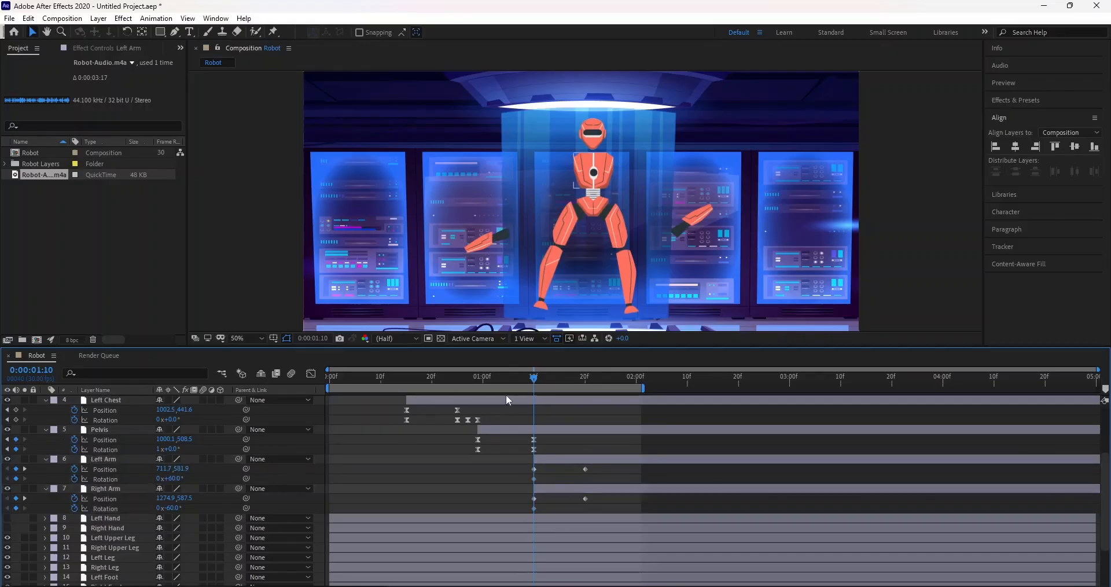
Step: Add Rotation keyframes at 0:00:01:20 on both arm layers to hold their raised angles
{"action": "left_click_drag", "start_coordinate": [533, 374], "coordinate": [589, 374]}
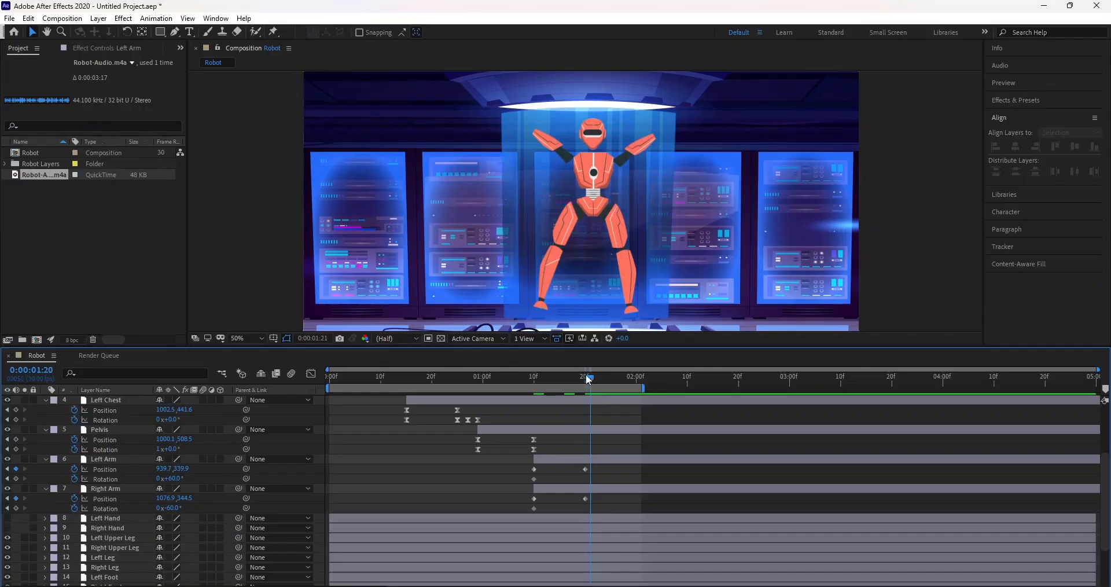
{"action": "left_click", "coordinate": [586, 376]}
{"action": "left_click", "coordinate": [16, 508]}
{"action": "left_click", "coordinate": [16, 478]}
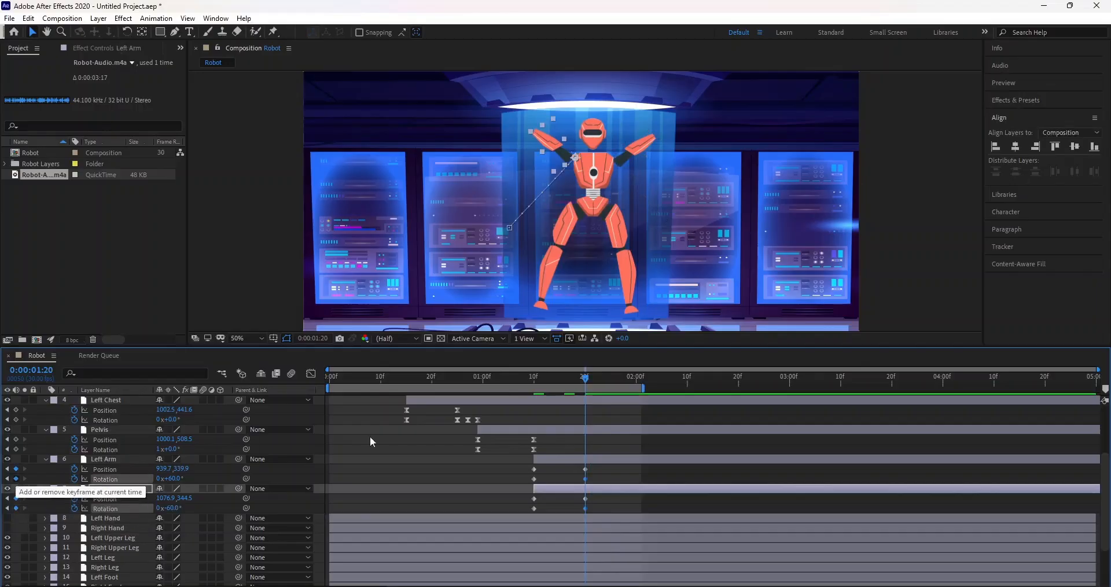
Step: Add Rotation keyframes at 0:00:01:22 on the Left Arm and Right Arm, and set both rotations to 0°
{"action": "left_click", "coordinate": [590, 377]}
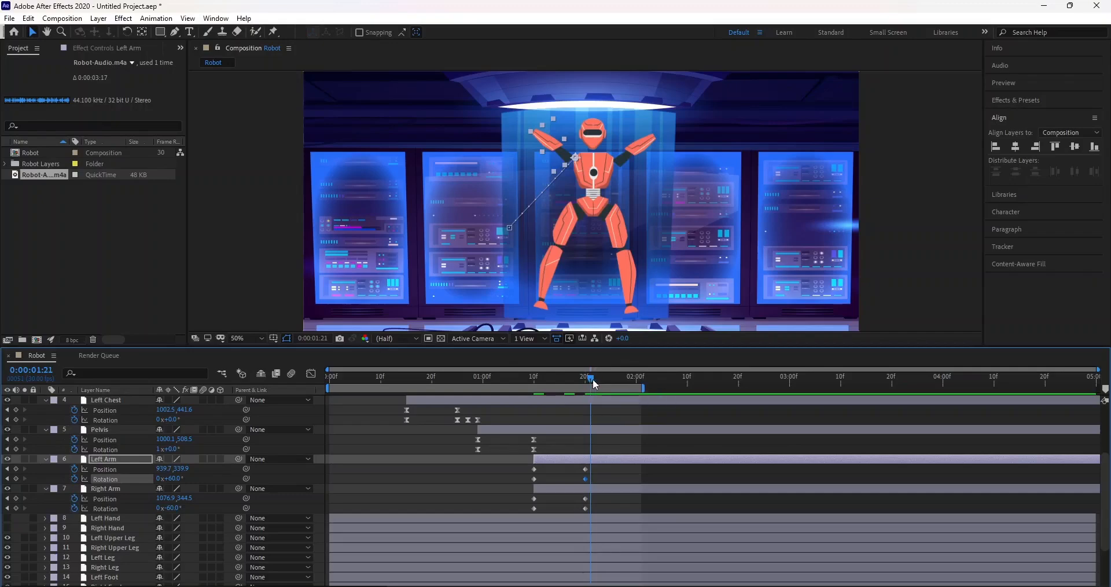
{"action": "left_click", "coordinate": [592, 379]}
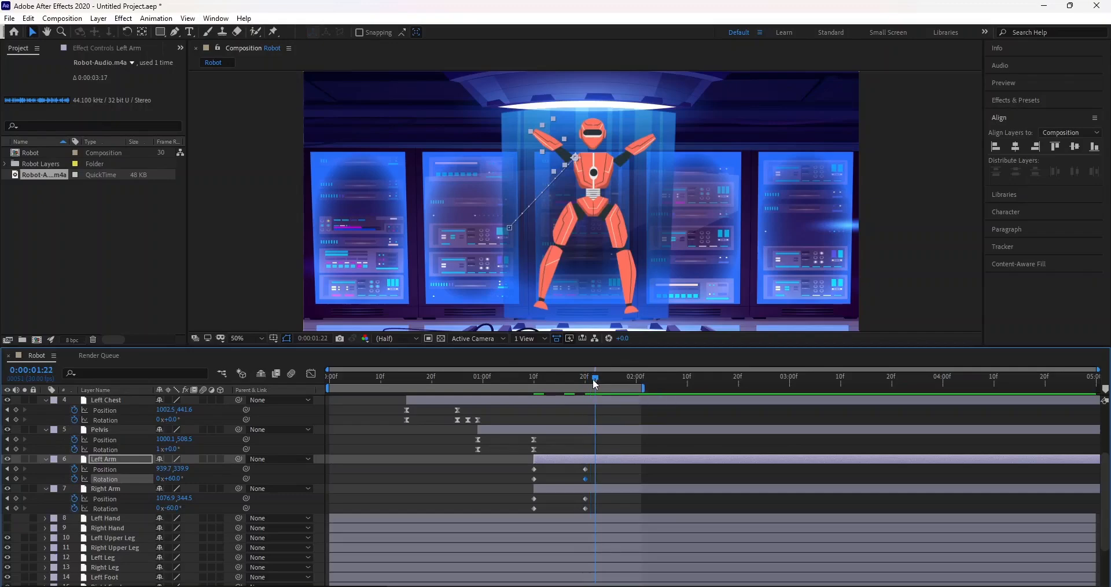
{"action": "left_click", "coordinate": [15, 478]}
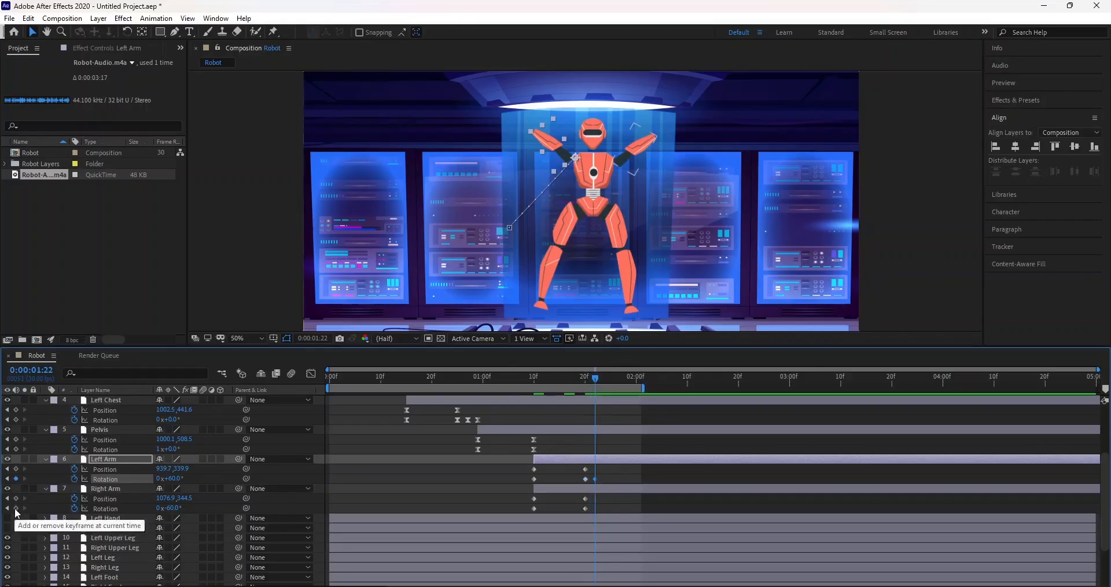
{"action": "left_click", "coordinate": [15, 508]}
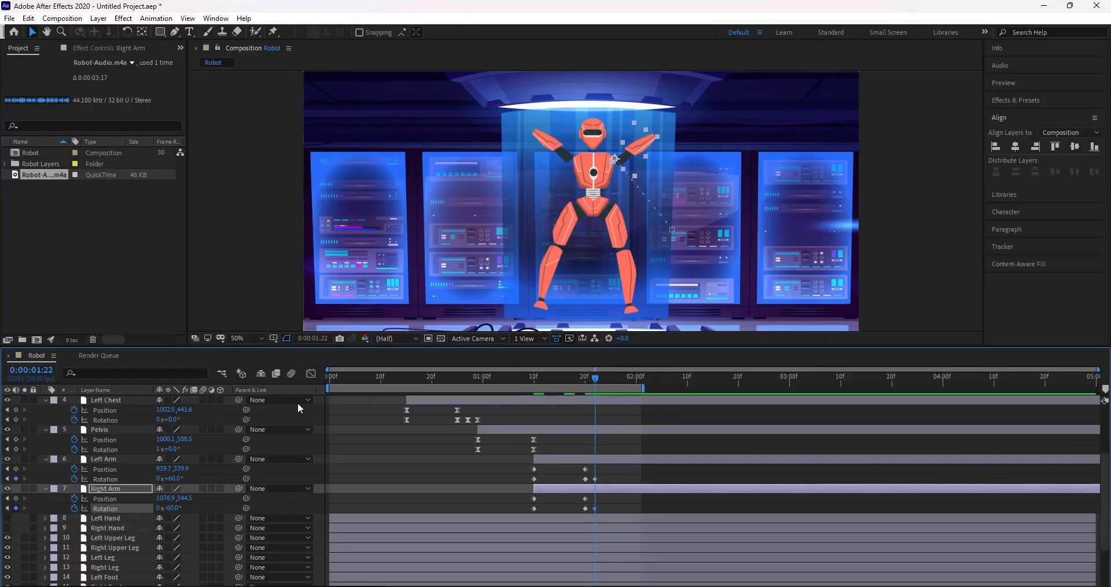
{"action": "left_click", "coordinate": [176, 478]}
{"action": "type", "text": "0"}
{"action": "left_click", "coordinate": [293, 476]}
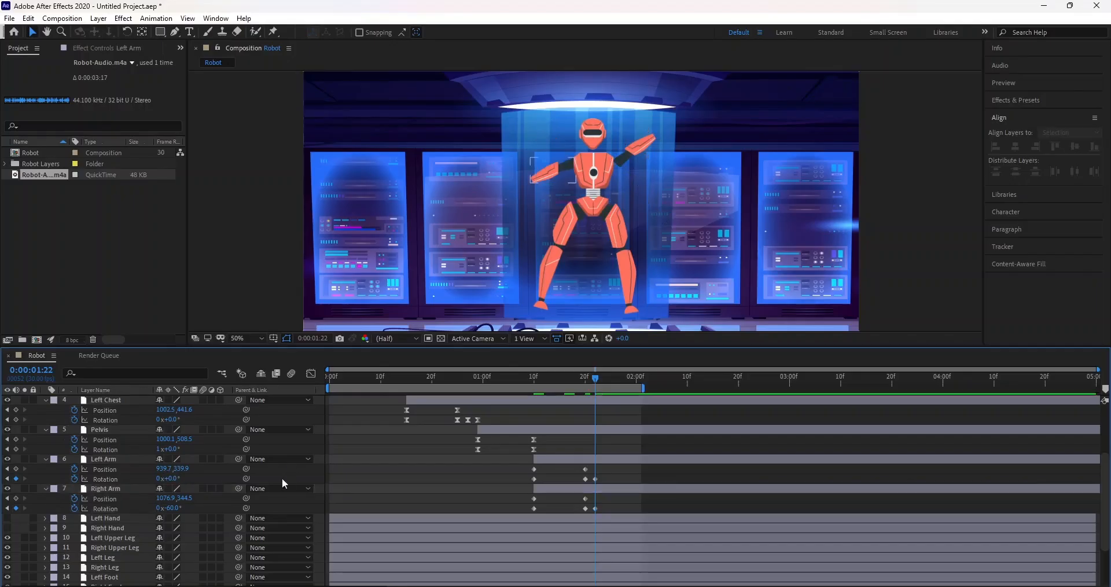
{"action": "left_click", "coordinate": [176, 508]}
{"action": "left_click", "coordinate": [380, 495]}
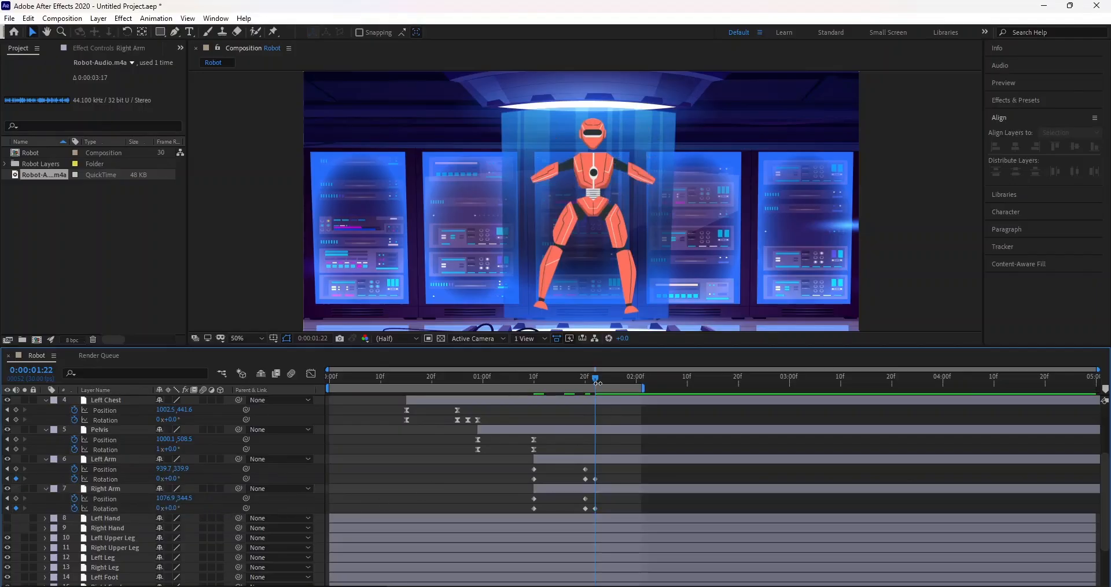
Step: Play back the assembly animation and review the keyframe timing of the head, chest, pelvis and arm layers
{"action": "left_click_drag", "start_coordinate": [596, 379], "coordinate": [396, 385]}
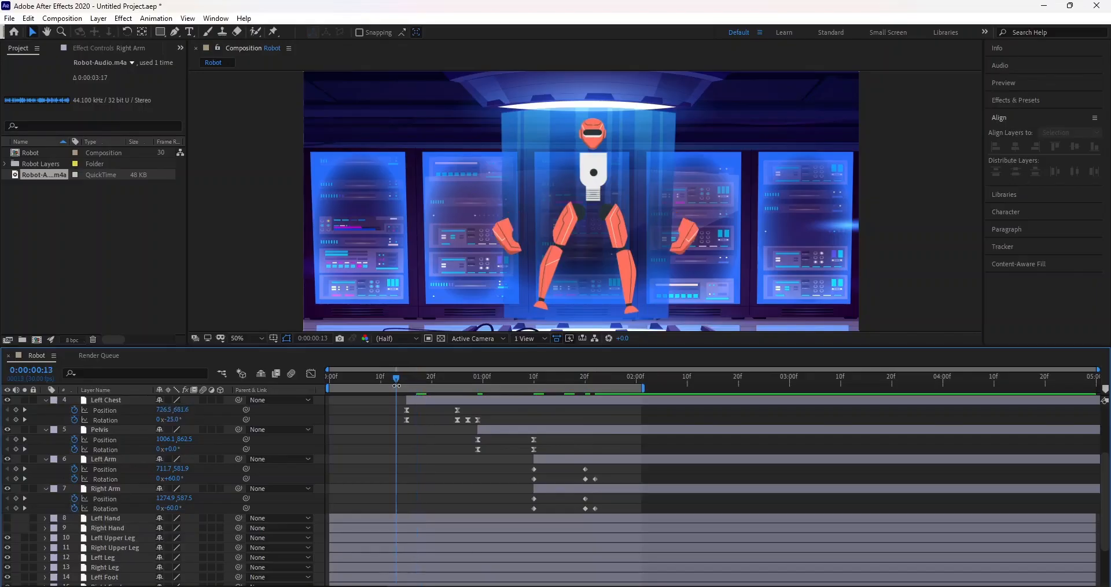
{"action": "key", "text": "space"}
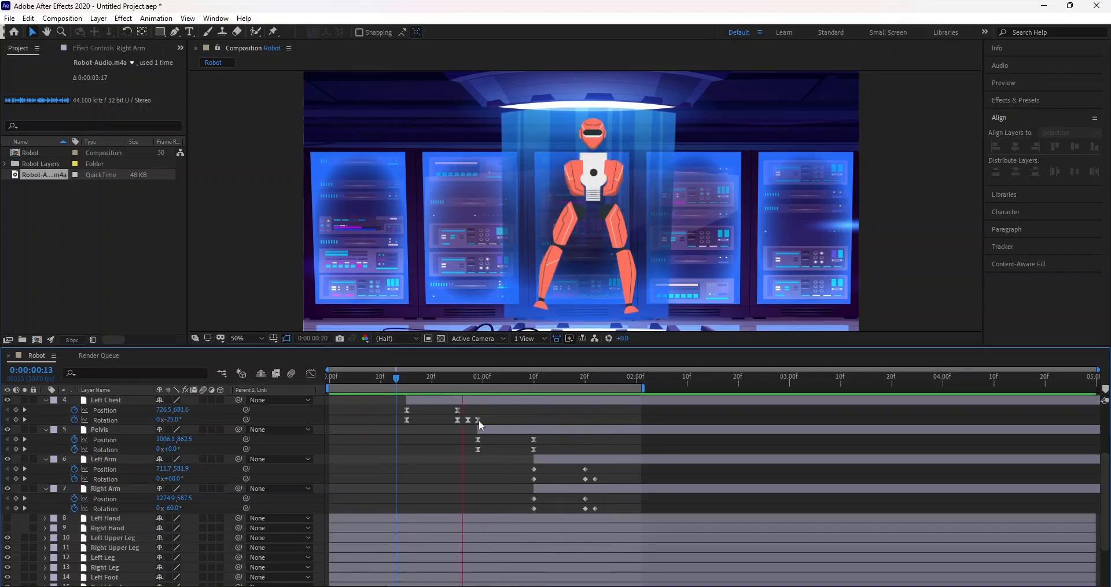
{"action": "left_click", "coordinate": [448, 378]}
{"action": "scroll", "coordinate": [500, 435], "scroll_direction": "up", "scroll_amount": 3}
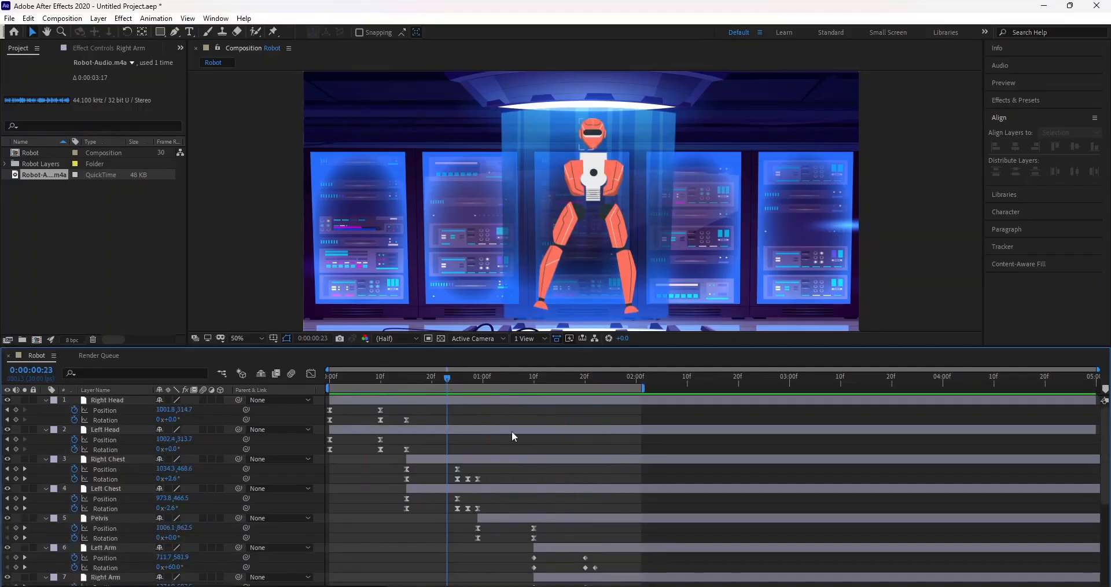
{"action": "scroll", "coordinate": [512, 431], "scroll_direction": "down", "scroll_amount": 2}
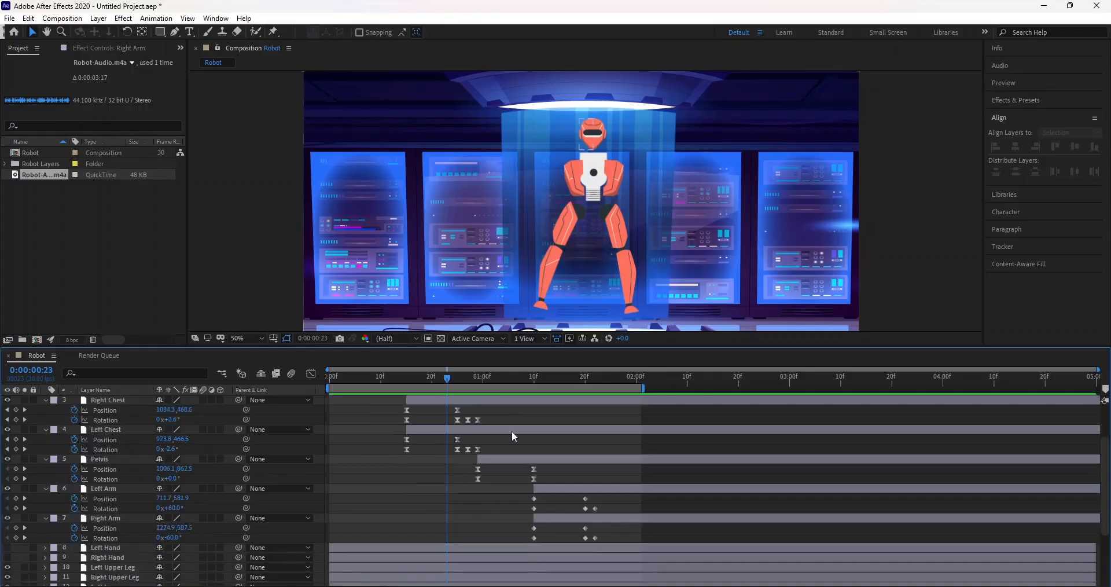
{"action": "scroll", "coordinate": [511, 431], "scroll_direction": "down", "scroll_amount": 2}
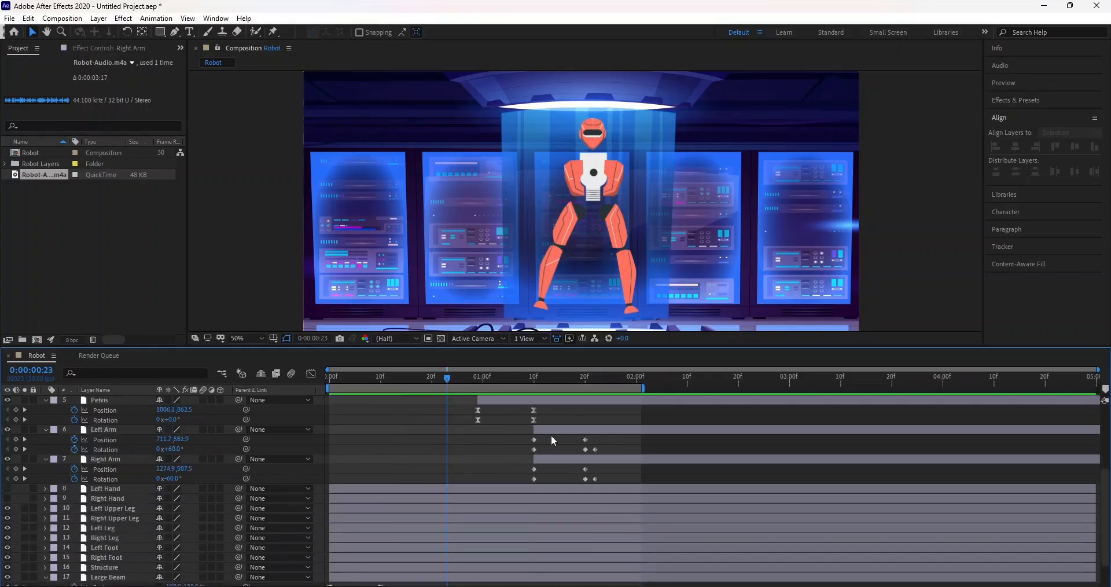
{"action": "key", "text": "space"}
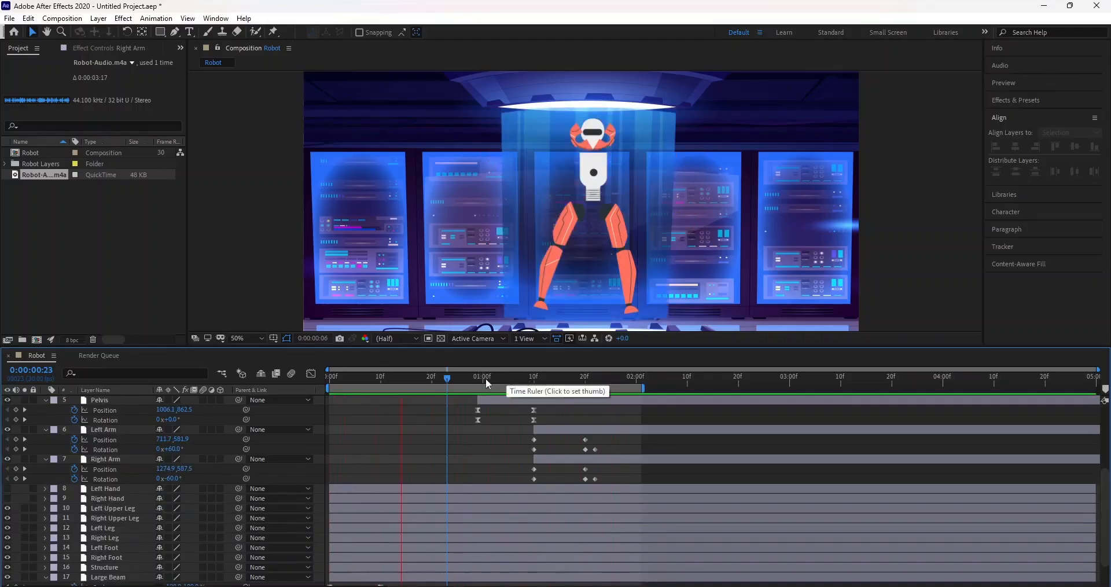
Step: Apply Easy Ease to all Position and Rotation keyframes of the Left Arm and Right Arm, and preview the animation
{"action": "left_click_drag", "start_coordinate": [445, 381], "coordinate": [601, 379]}
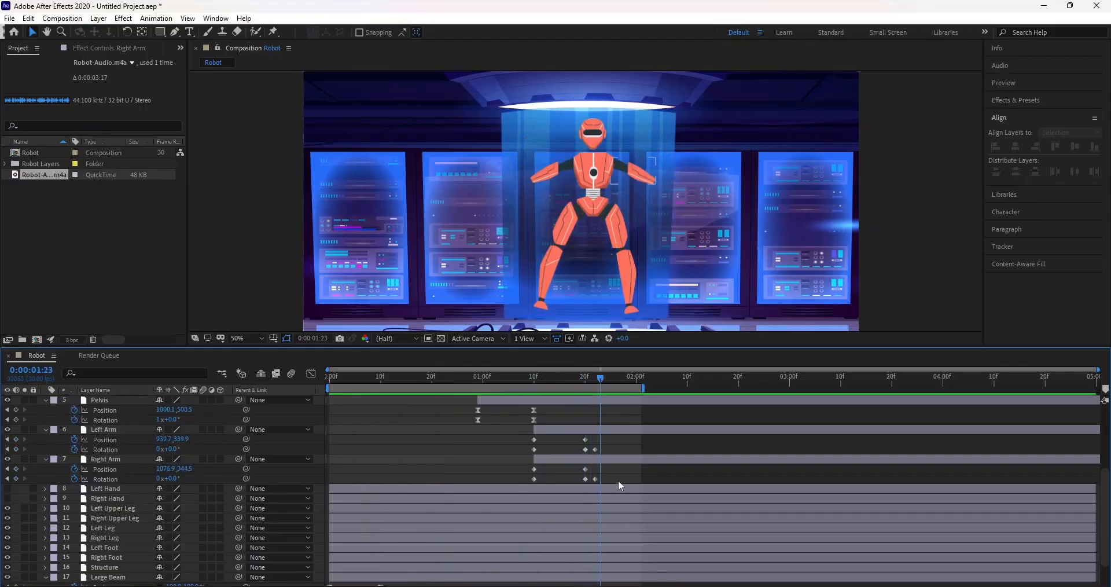
{"action": "left_click_drag", "start_coordinate": [619, 486], "coordinate": [528, 440]}
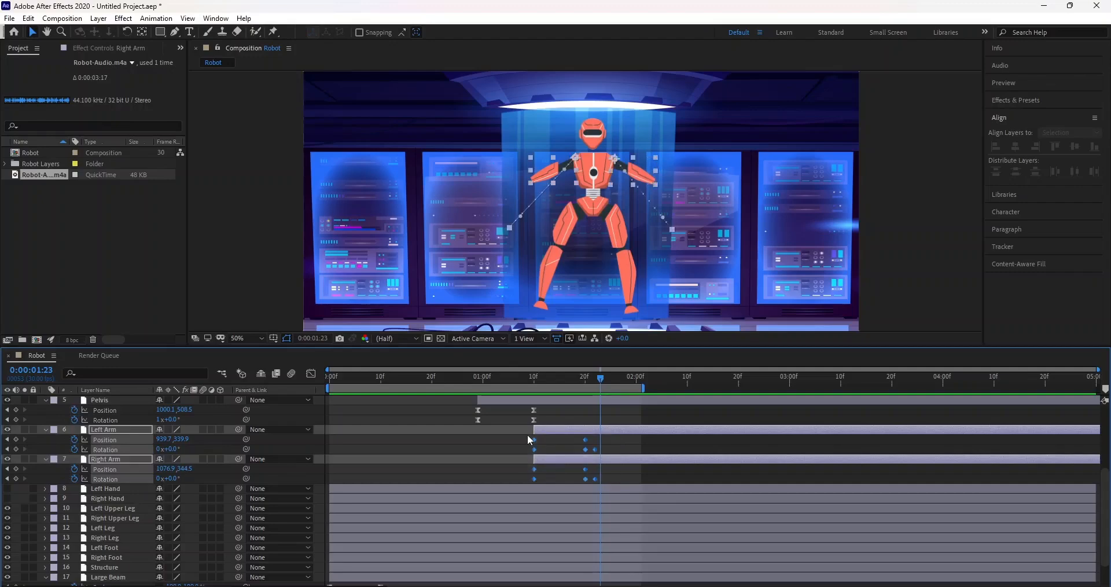
{"action": "key", "text": "space"}
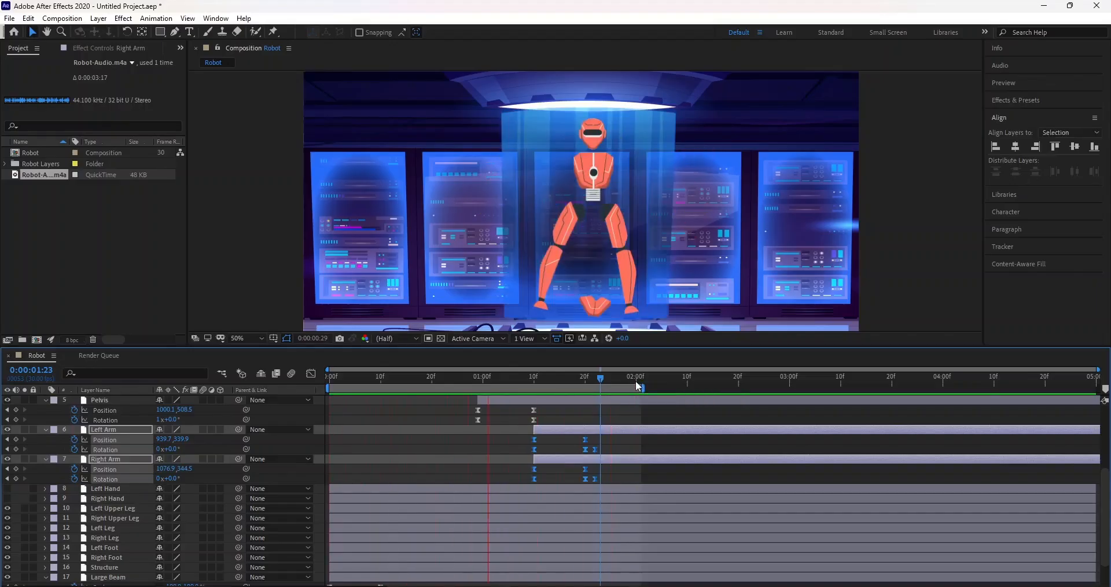
Step: Shift both arms' landing keyframes earlier to 0:00:01:19 and their final Rotation keyframes to 0:00:01:21, and preview the timing
{"action": "left_click_drag", "start_coordinate": [600, 376], "coordinate": [564, 377]}
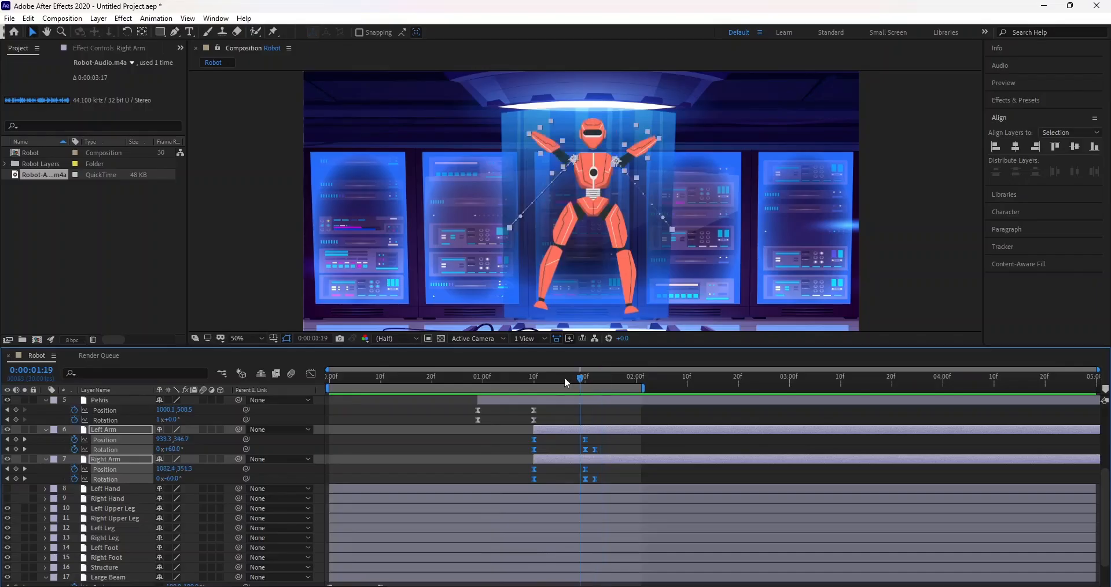
{"action": "left_click", "coordinate": [627, 439]}
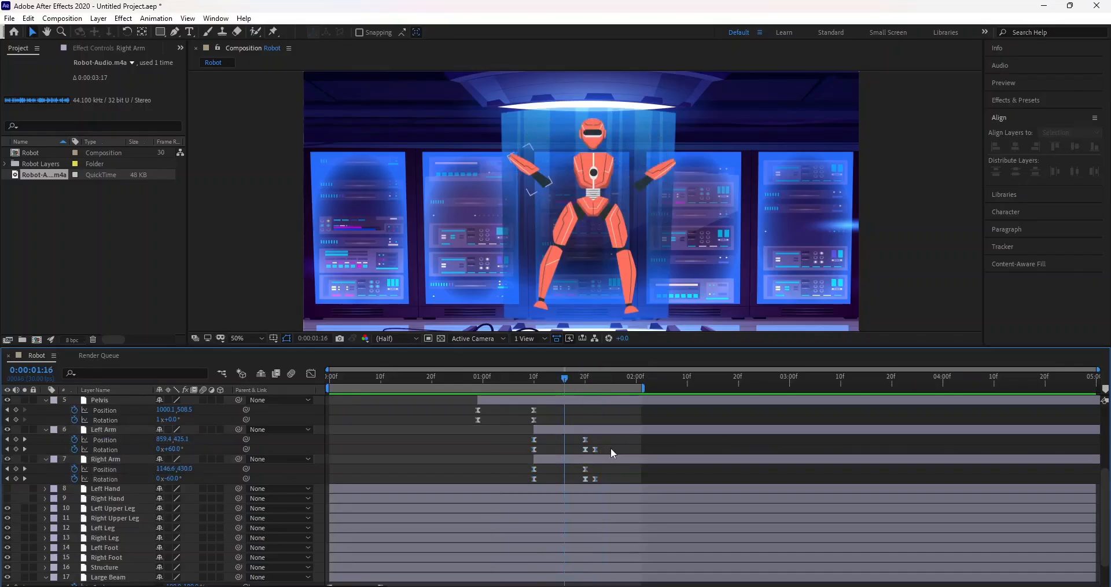
{"action": "left_click_drag", "start_coordinate": [609, 446], "coordinate": [574, 439]}
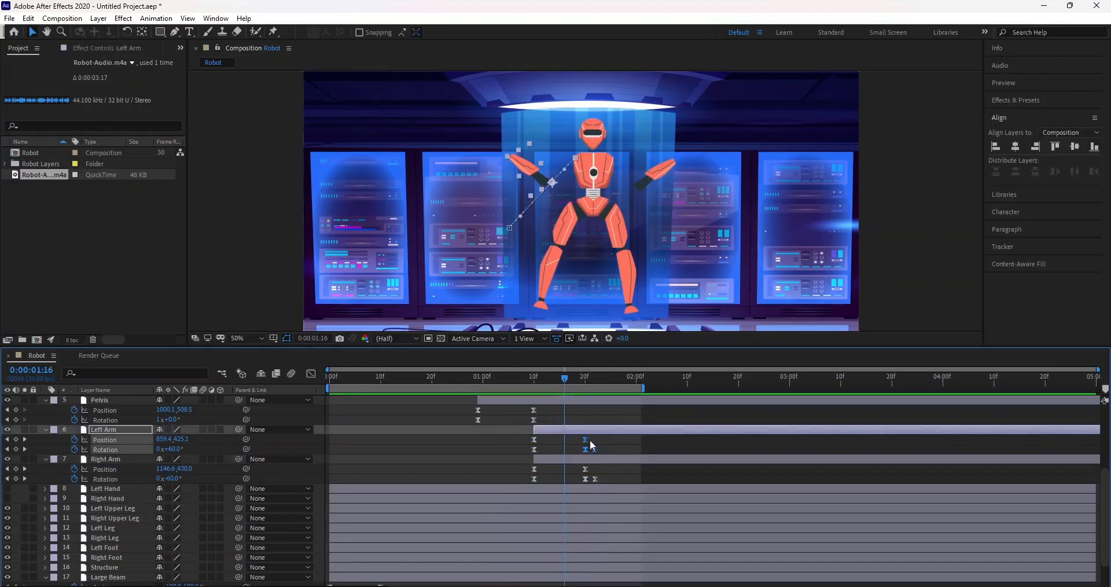
{"action": "left_click_drag", "start_coordinate": [584, 439], "coordinate": [578, 435]}
{"action": "left_click_drag", "start_coordinate": [564, 380], "coordinate": [589, 381]}
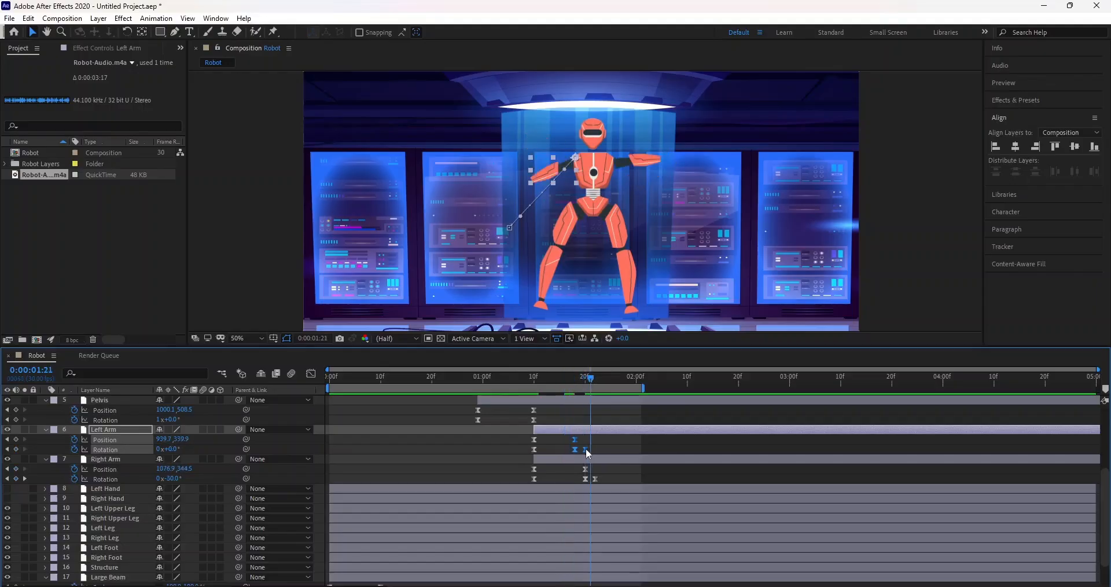
{"action": "left_click_drag", "start_coordinate": [585, 448], "coordinate": [579, 478]}
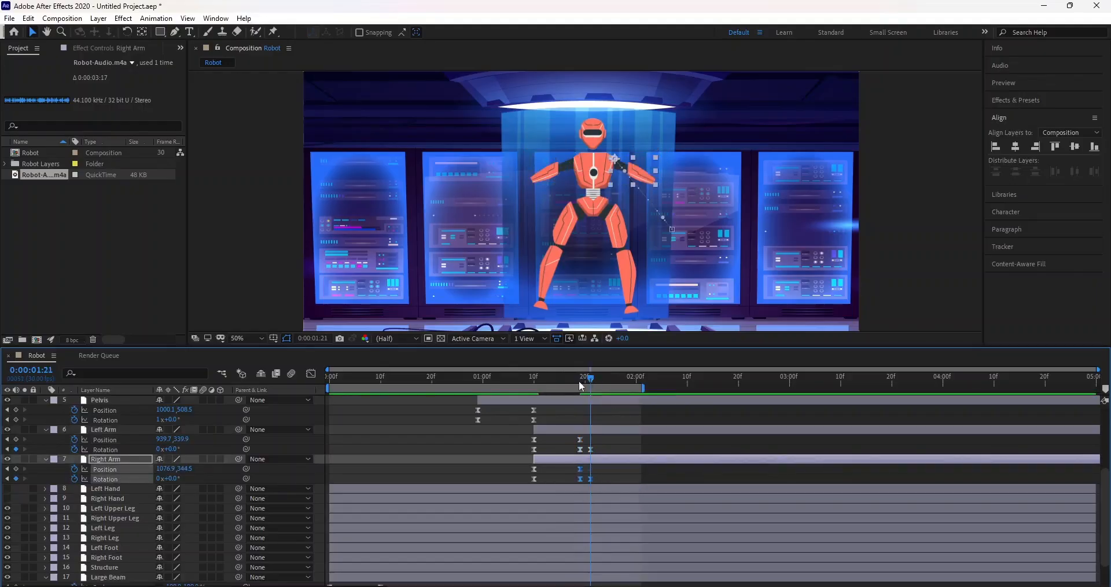
{"action": "left_click_drag", "start_coordinate": [579, 381], "coordinate": [486, 403]}
{"action": "key", "text": "space"}
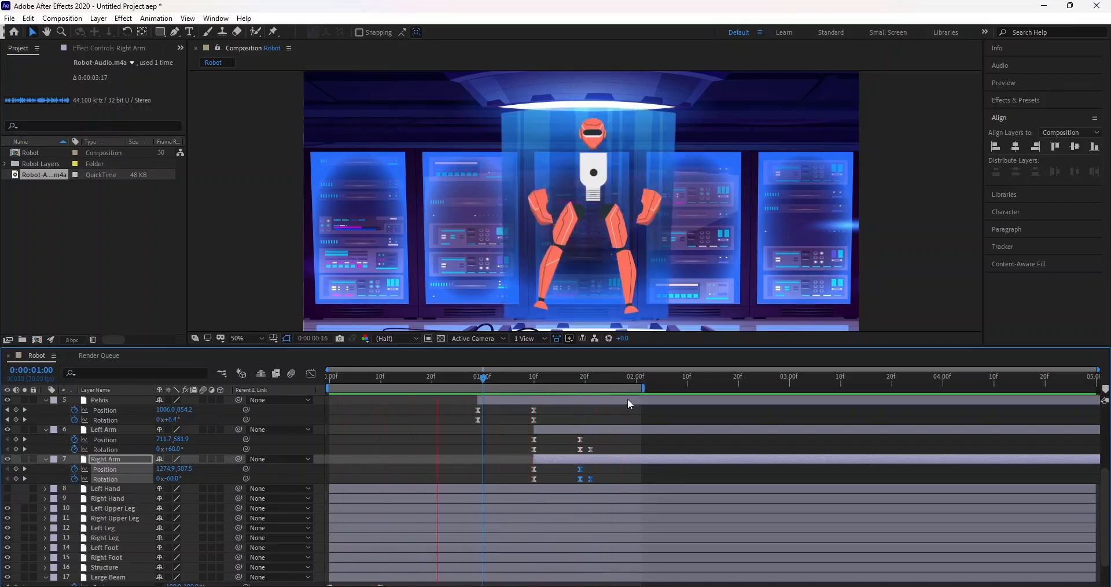
Step: Move both arms' landing keyframes to 0:00:01:18 and their final Rotation keyframes to 0:00:01:20
{"action": "left_click", "coordinate": [549, 382]}
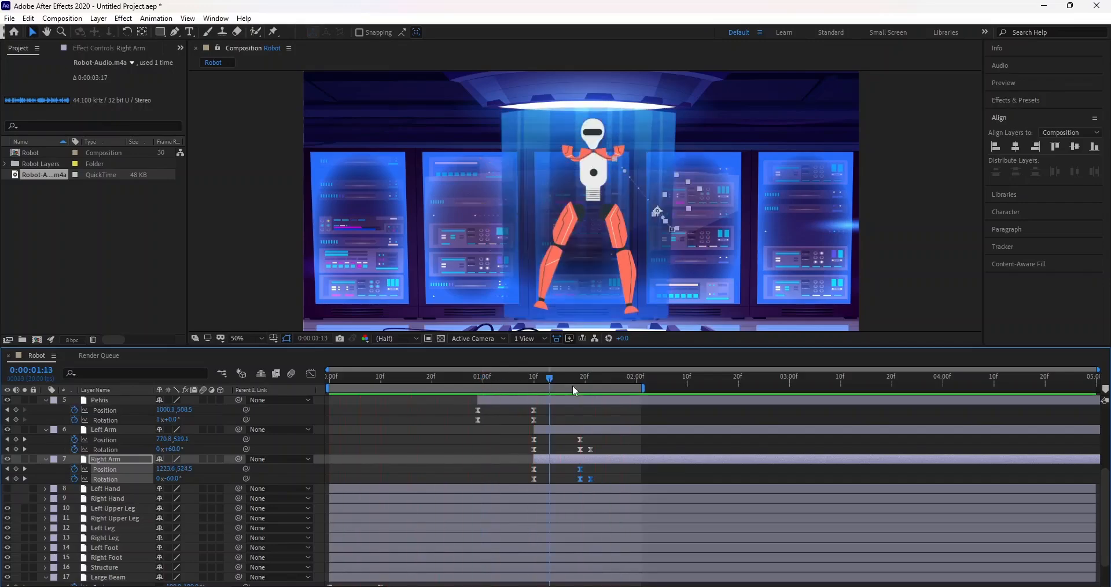
{"action": "mouse_move", "coordinate": [572, 386]}
{"action": "left_mouse_down"}
{"action": "mouse_move", "coordinate": [598, 388]}
{"action": "mouse_move", "coordinate": [585, 389]}
{"action": "left_mouse_up"}
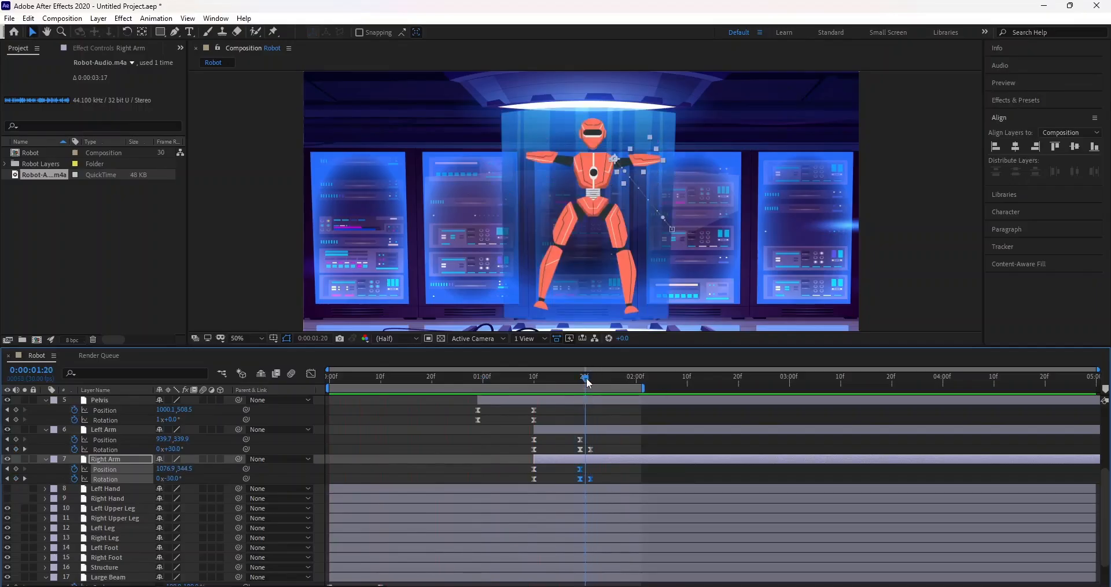
{"action": "left_click", "coordinate": [604, 452]}
{"action": "left_click_drag", "start_coordinate": [603, 451], "coordinate": [574, 477]}
{"action": "left_click", "coordinate": [595, 478]}
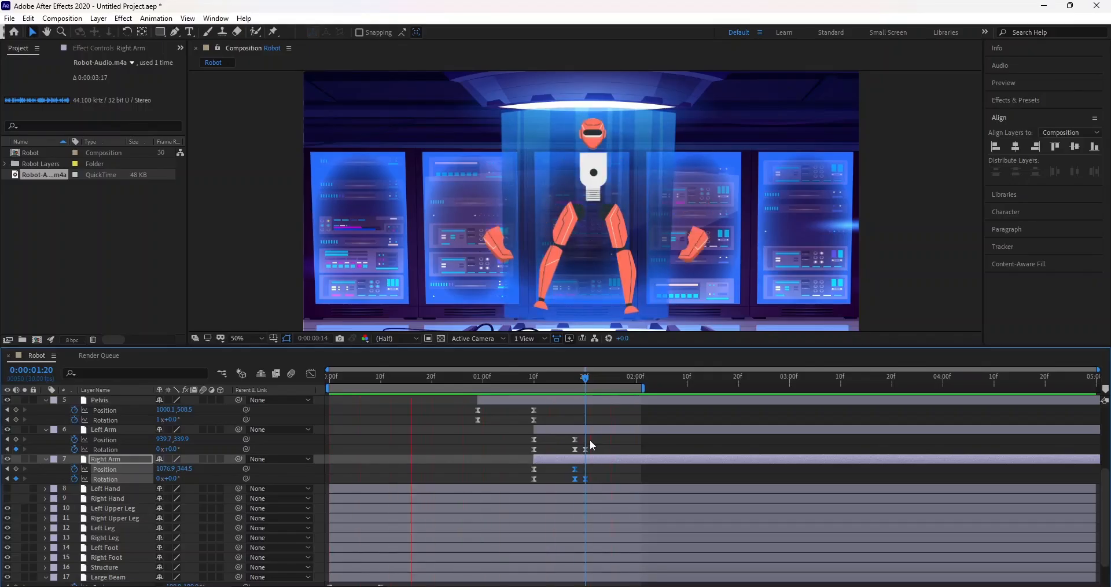
Step: Start the Left Hand and Right Hand layers at 0:00:01:20 and make both layers visible
{"action": "left_click", "coordinate": [587, 383]}
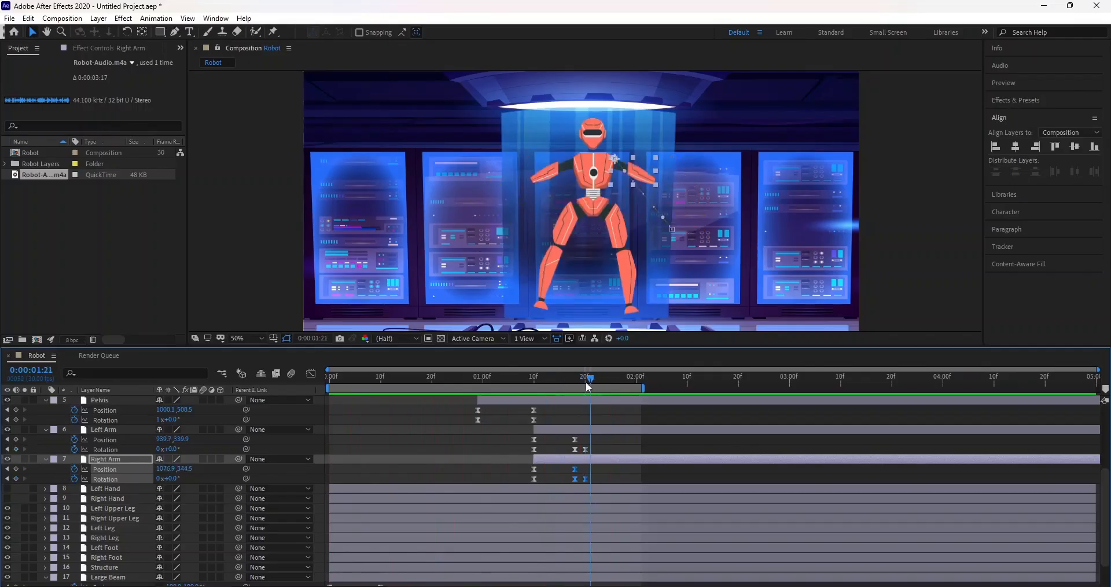
{"action": "left_click", "coordinate": [585, 381]}
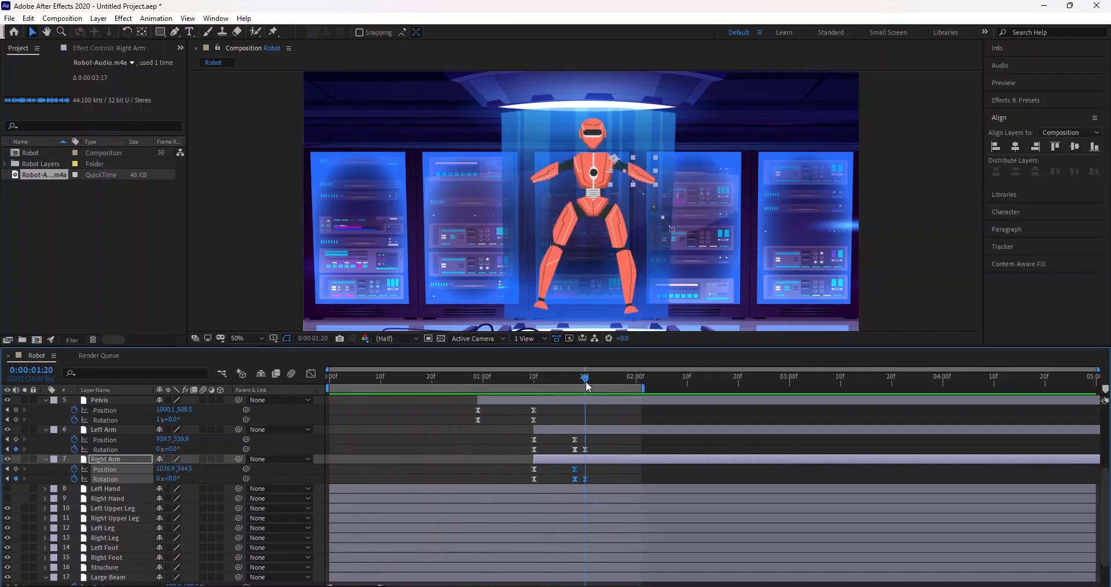
{"action": "left_click", "coordinate": [349, 487]}
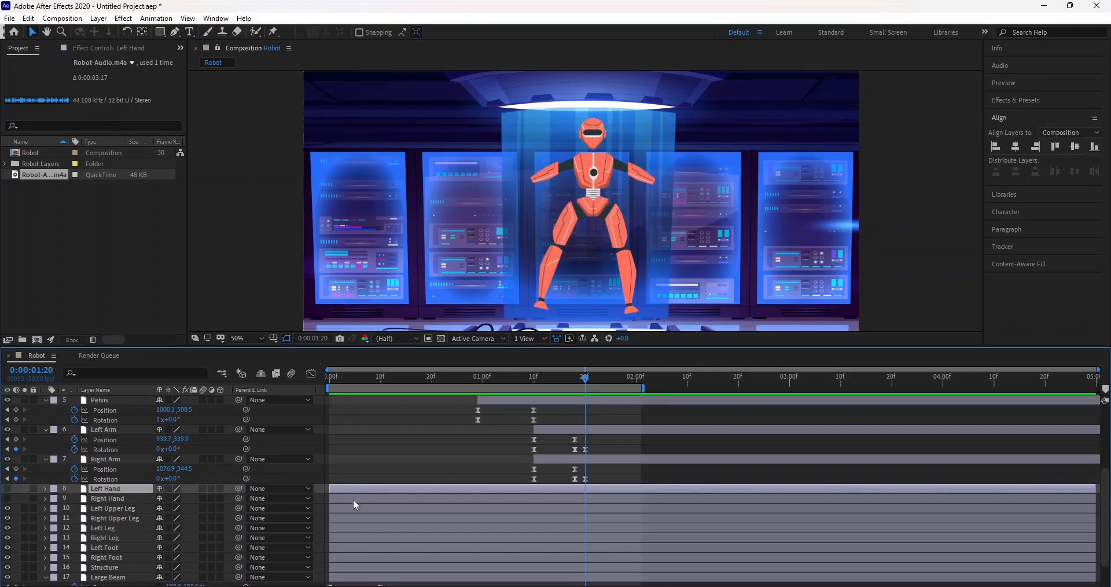
{"action": "left_click", "coordinate": [354, 500], "text": "shift"}
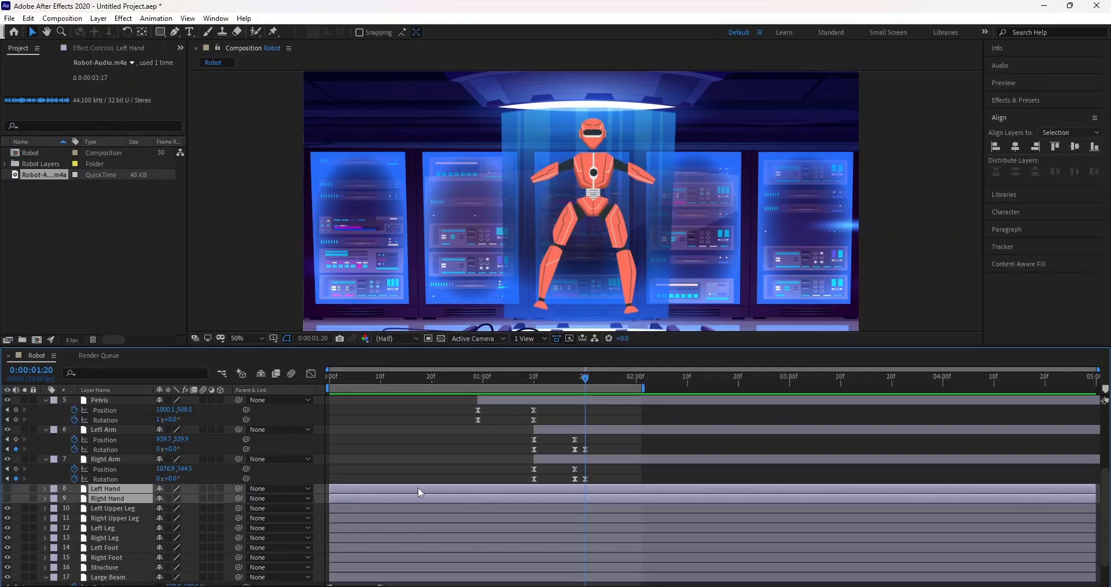
{"action": "left_click_drag", "start_coordinate": [418, 487], "coordinate": [673, 470]}
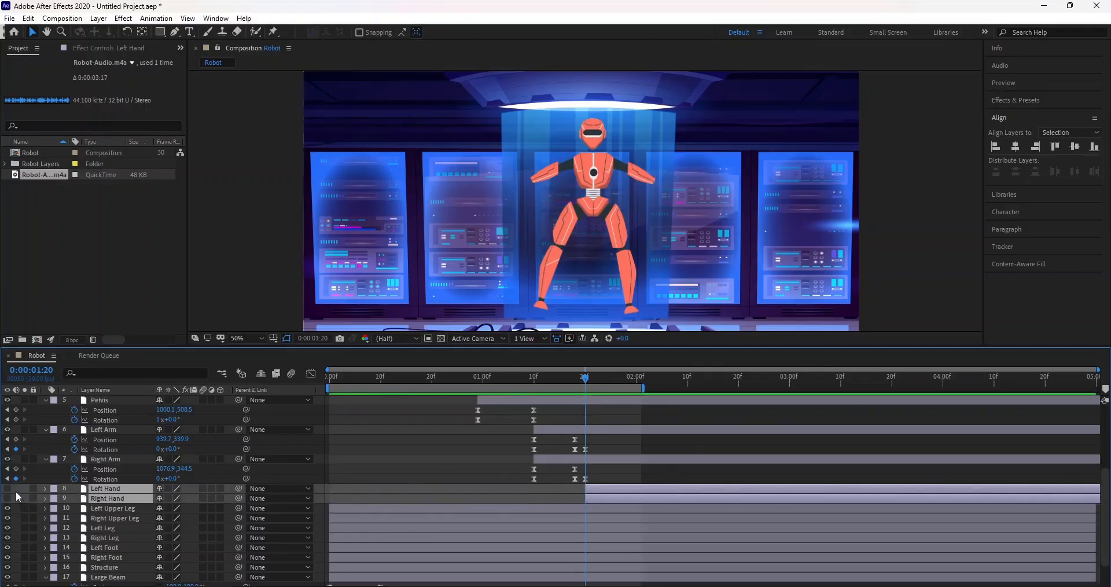
{"action": "left_click_drag", "start_coordinate": [7, 498], "coordinate": [8, 489]}
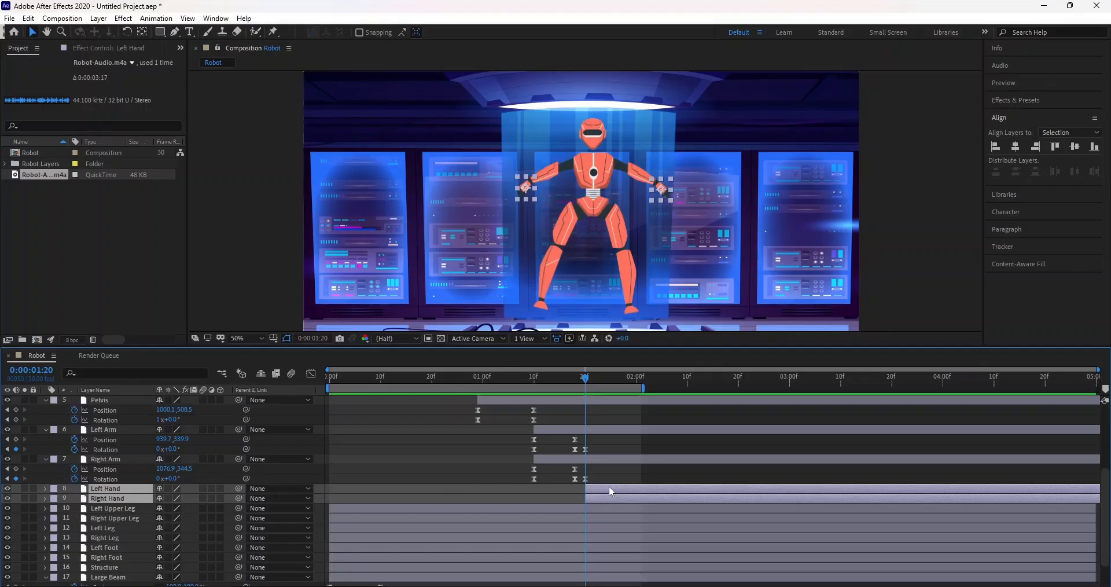
Step: Reveal the Position and Rotation properties of both hand layers and preview the animation from about 0:00:01:08
{"action": "key", "text": "p"}
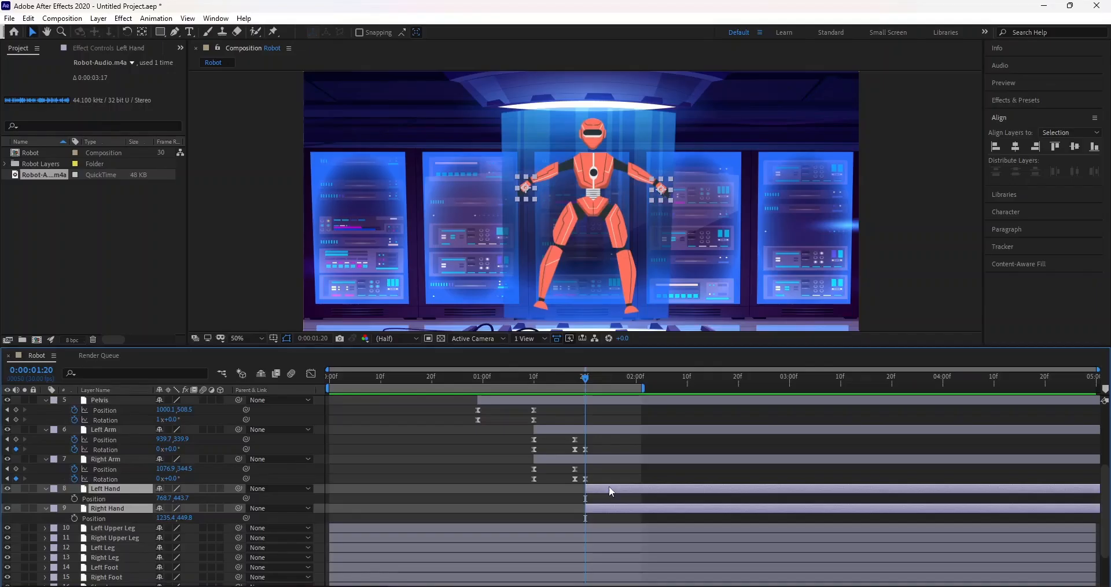
{"action": "key", "text": "shift+r"}
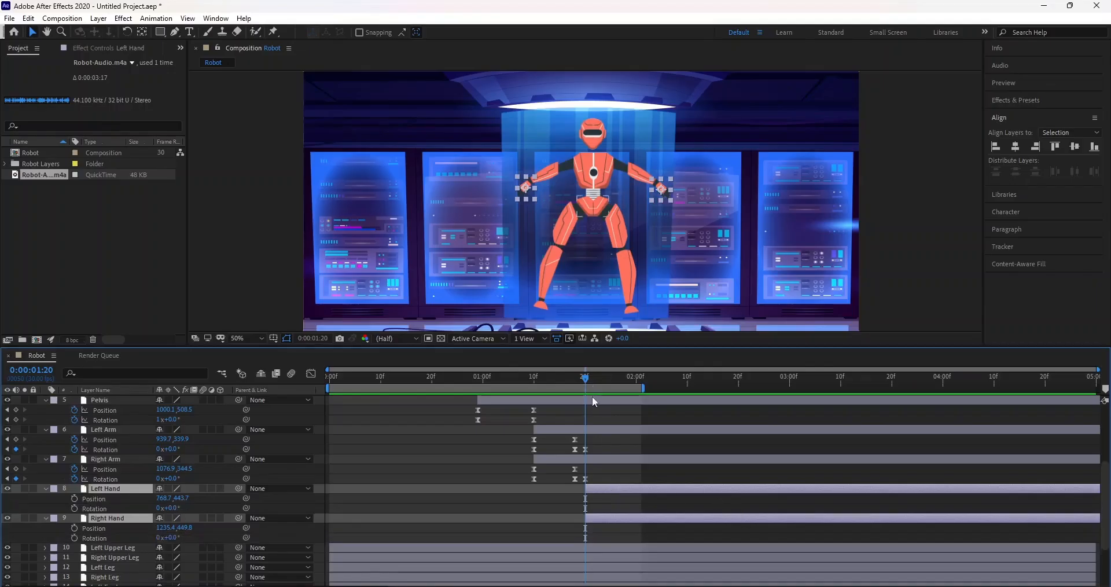
{"action": "left_click_drag", "start_coordinate": [585, 376], "coordinate": [522, 391]}
{"action": "key", "text": "space"}
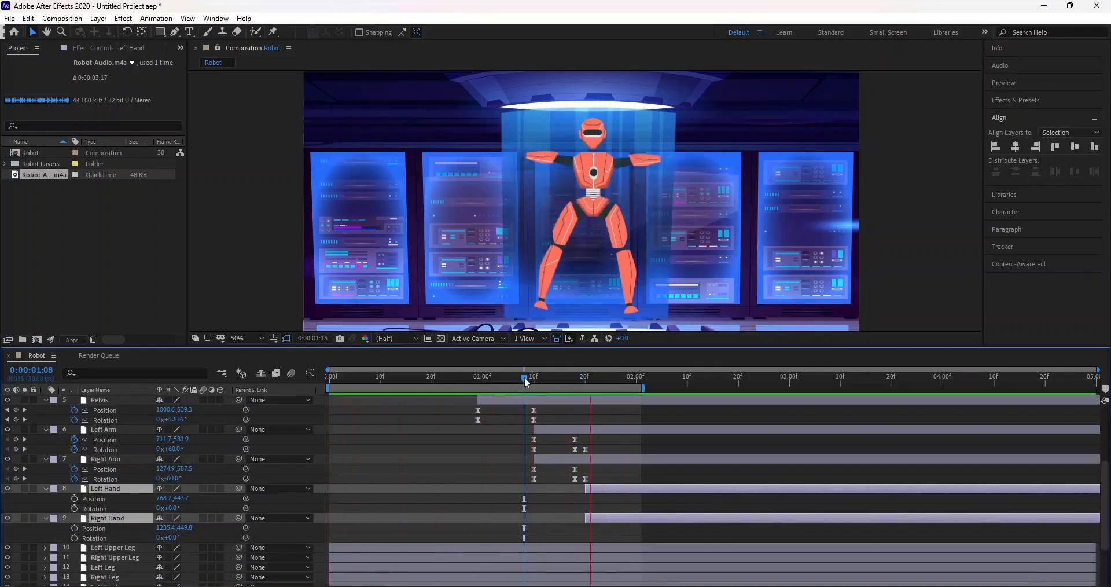
{"action": "key", "text": "space"}
Step: Extend the work area's end to about 0:00:02:18 and add Position keyframes for both hands at 0:00:02:00
{"action": "left_click_drag", "start_coordinate": [570, 387], "coordinate": [729, 388]}
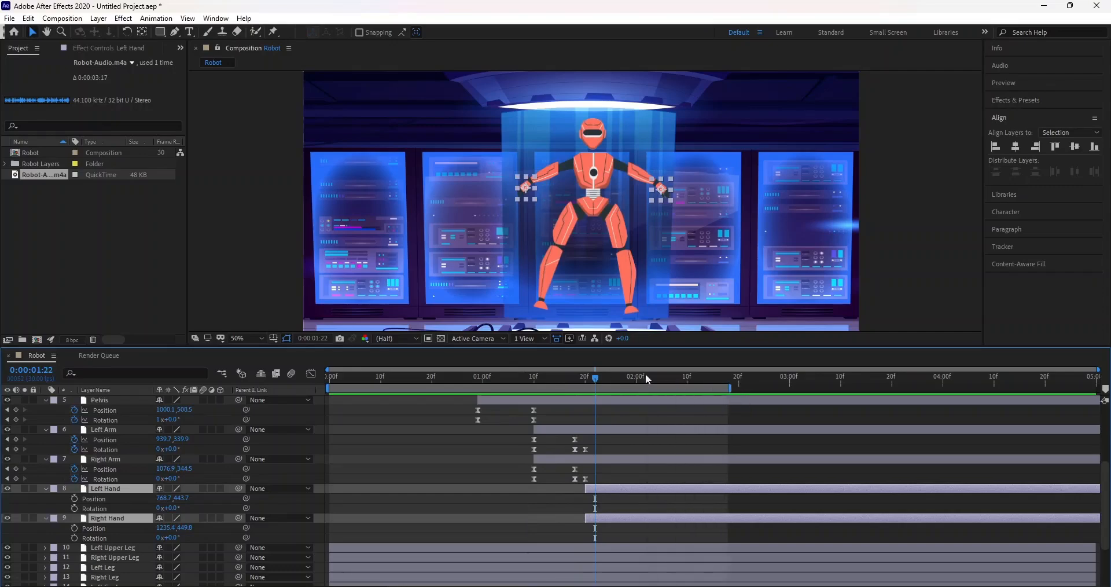
{"action": "left_click_drag", "start_coordinate": [626, 379], "coordinate": [638, 380]}
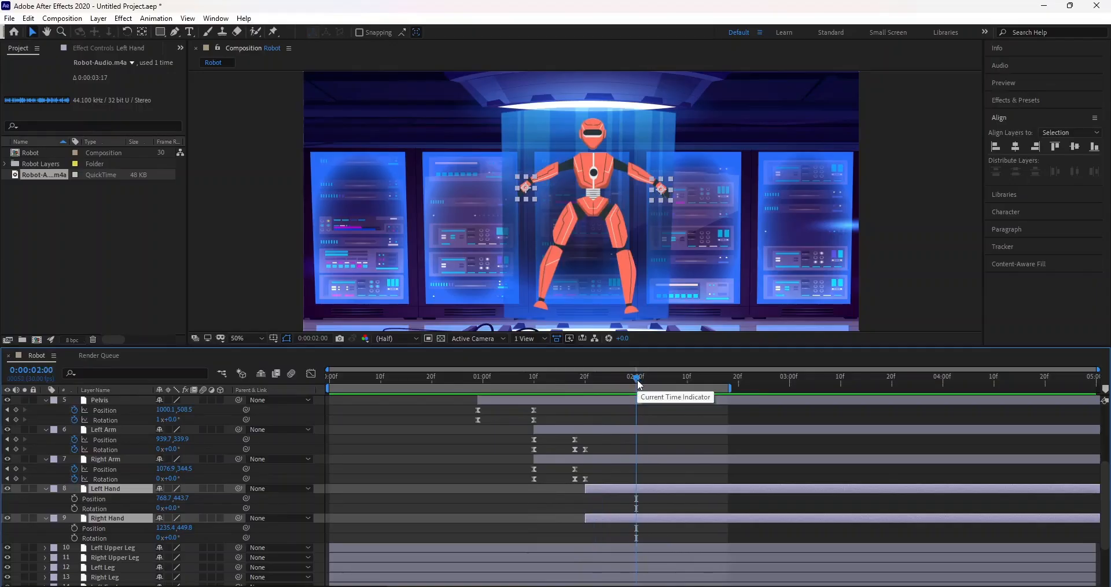
{"action": "left_click", "coordinate": [74, 498]}
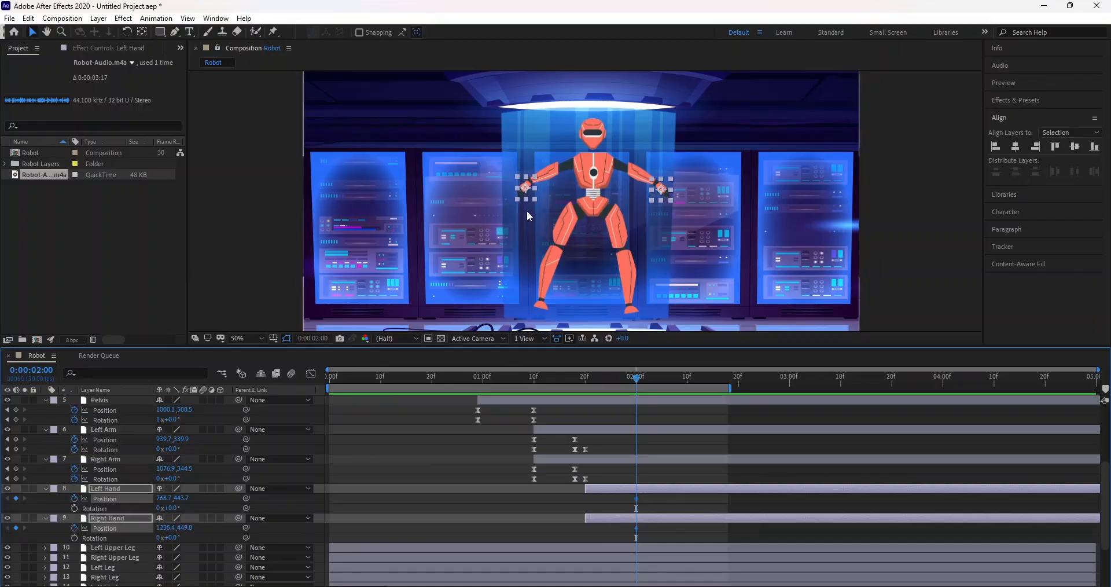
Step: Move the anchor points of the Left Hand and Right Hand to the robot's wrist joints
{"action": "left_click", "coordinate": [257, 338]}
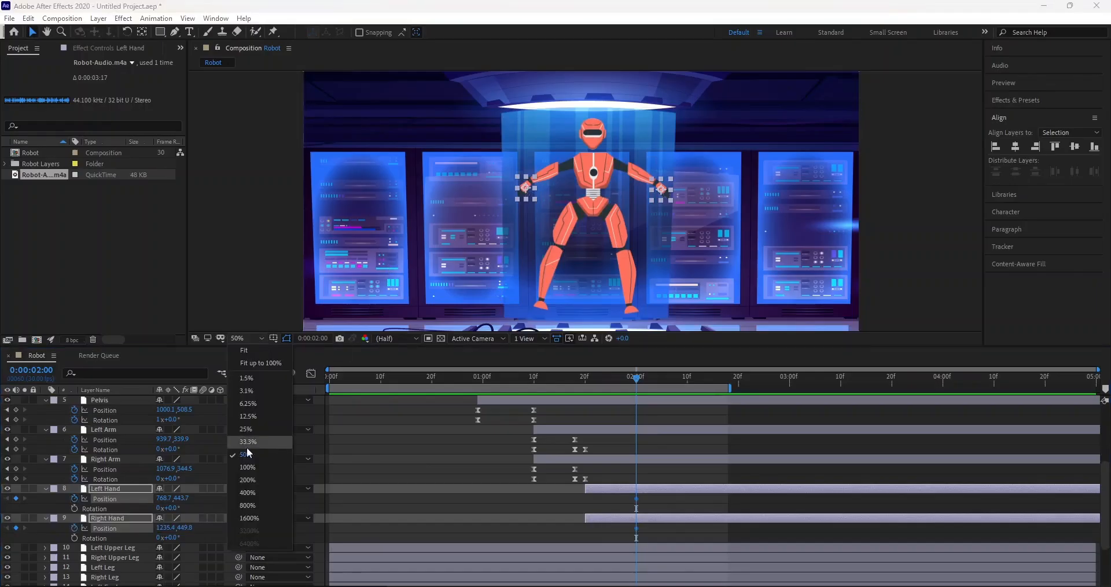
{"action": "left_click", "coordinate": [248, 466]}
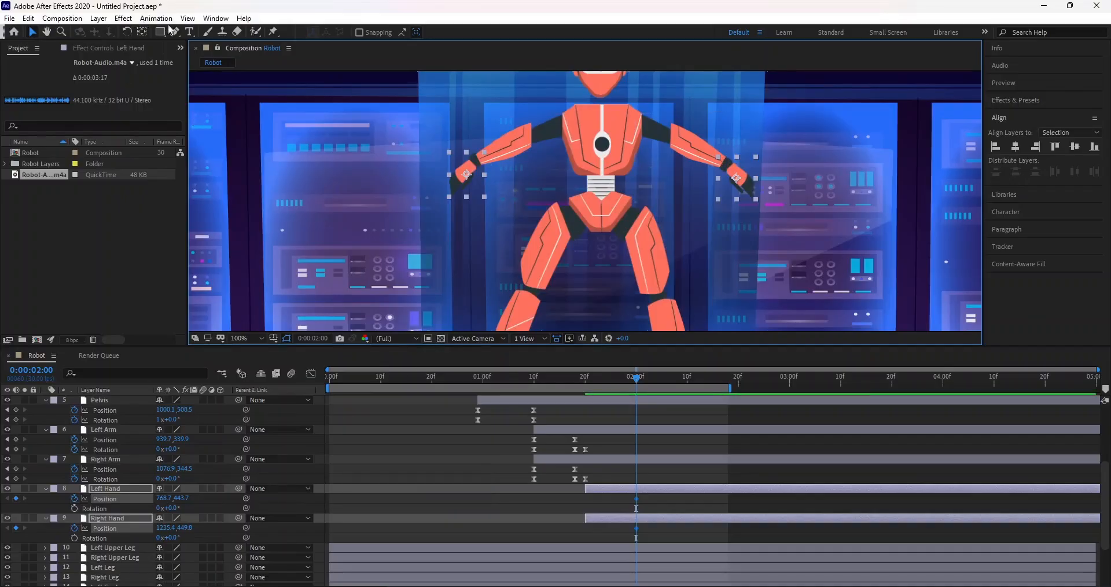
{"action": "key", "text": "y"}
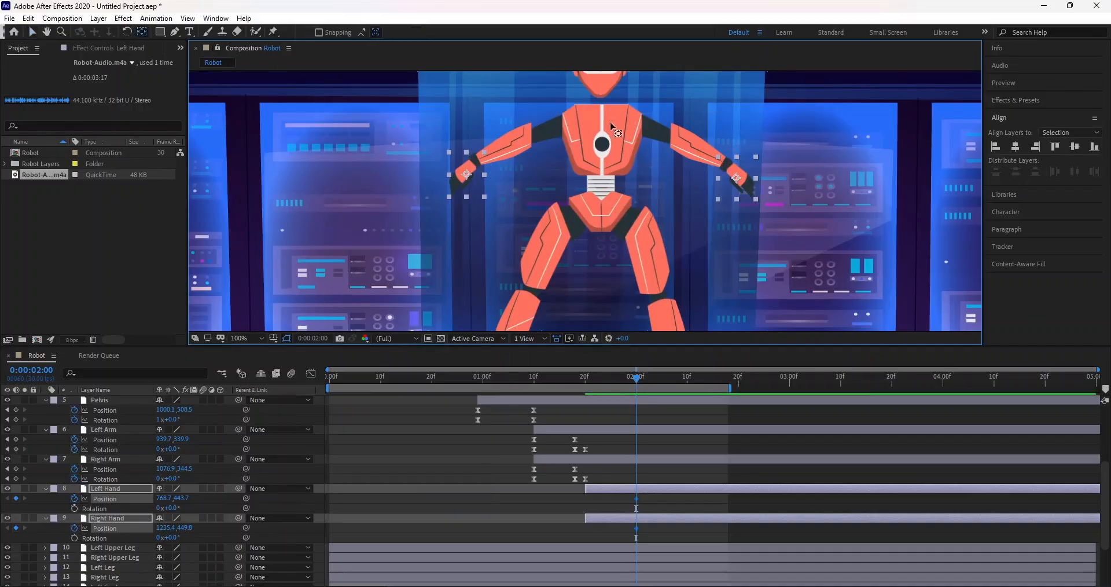
{"action": "left_click", "coordinate": [656, 495]}
{"action": "left_click", "coordinate": [646, 492]}
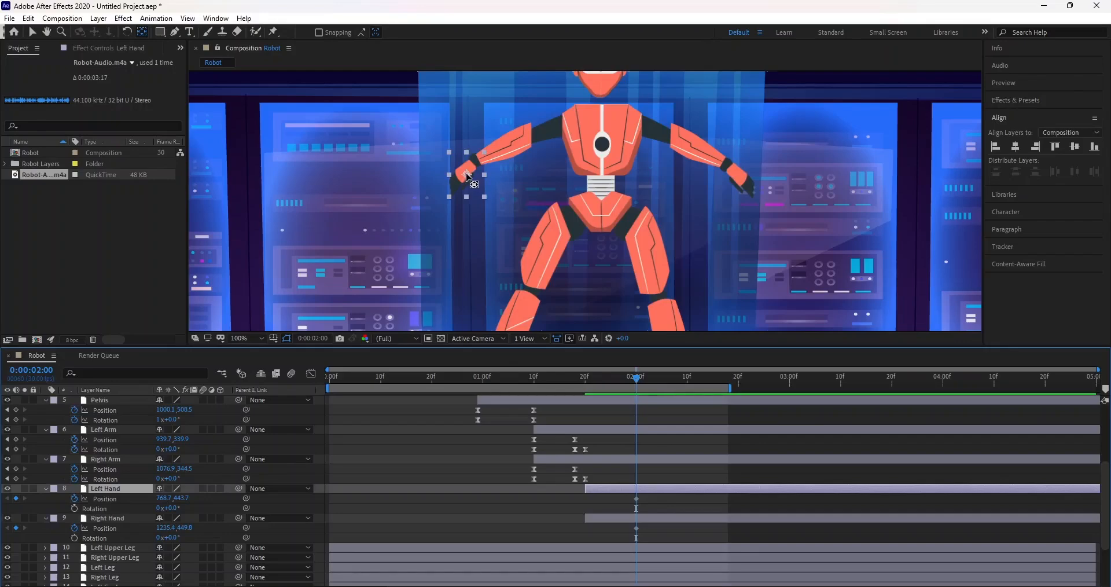
{"action": "left_click_drag", "start_coordinate": [469, 176], "coordinate": [478, 164]}
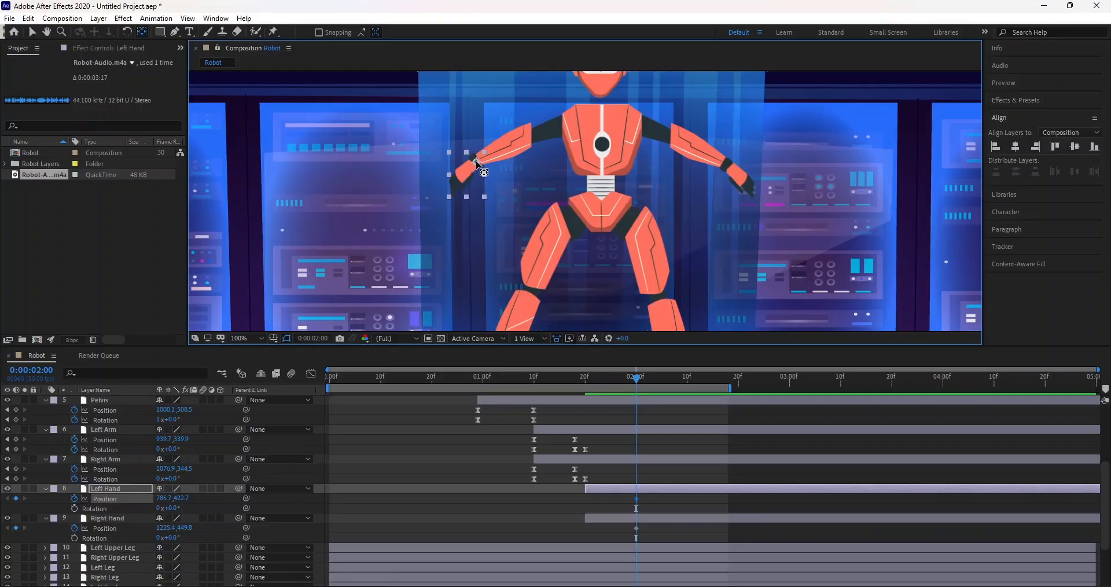
{"action": "left_click_drag", "start_coordinate": [478, 165], "coordinate": [477, 162]}
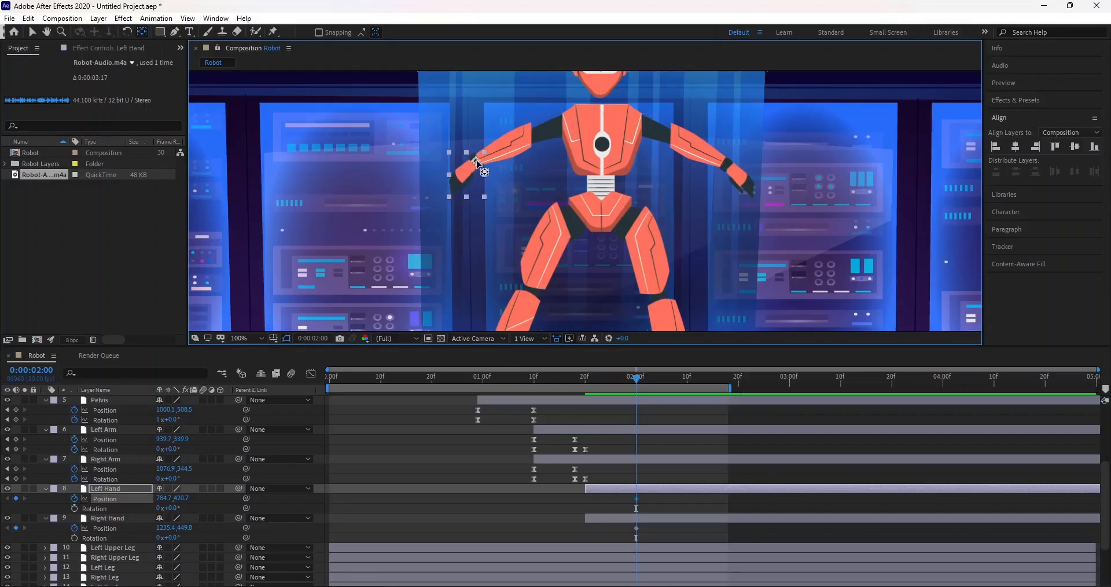
{"action": "left_click", "coordinate": [740, 183]}
{"action": "left_click_drag", "start_coordinate": [744, 187], "coordinate": [733, 174]}
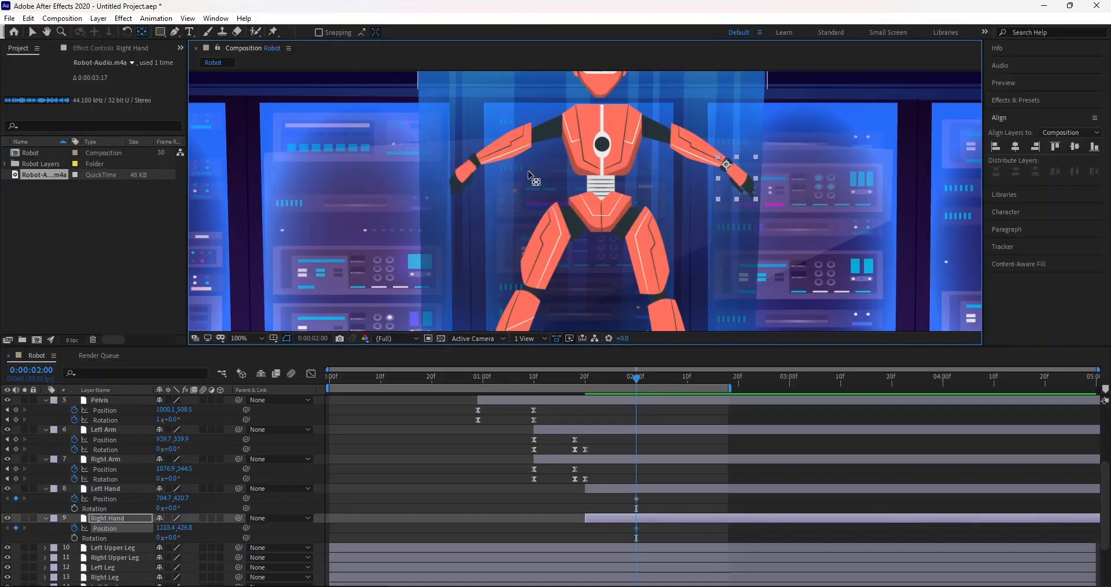
Step: At 0:00:01:20, move the Left Hand down and away from its arm to about 665.7, 580.7
{"action": "left_click", "coordinate": [466, 172]}
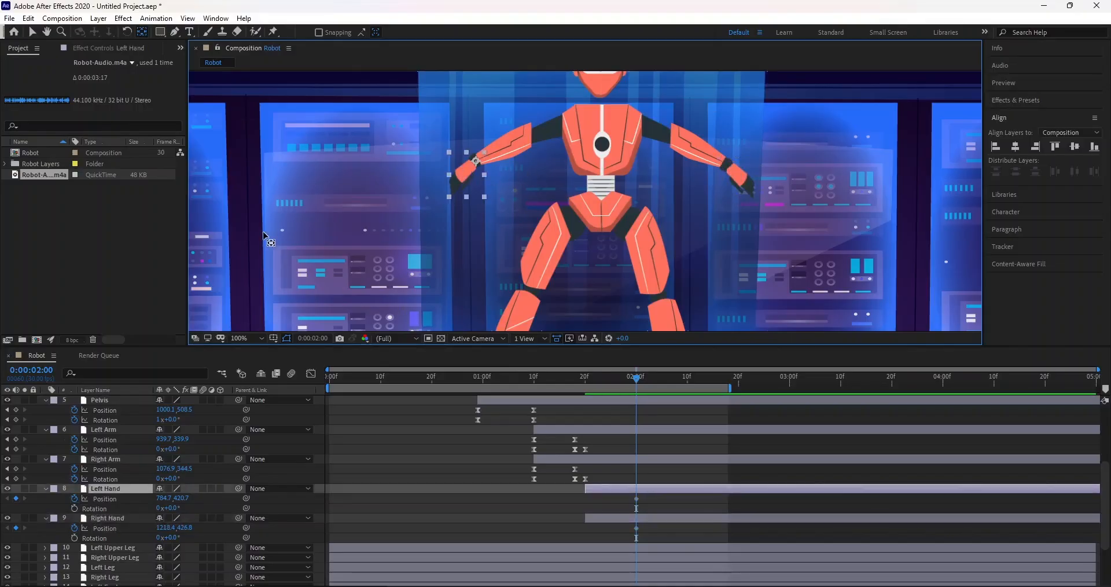
{"action": "left_click", "coordinate": [31, 30]}
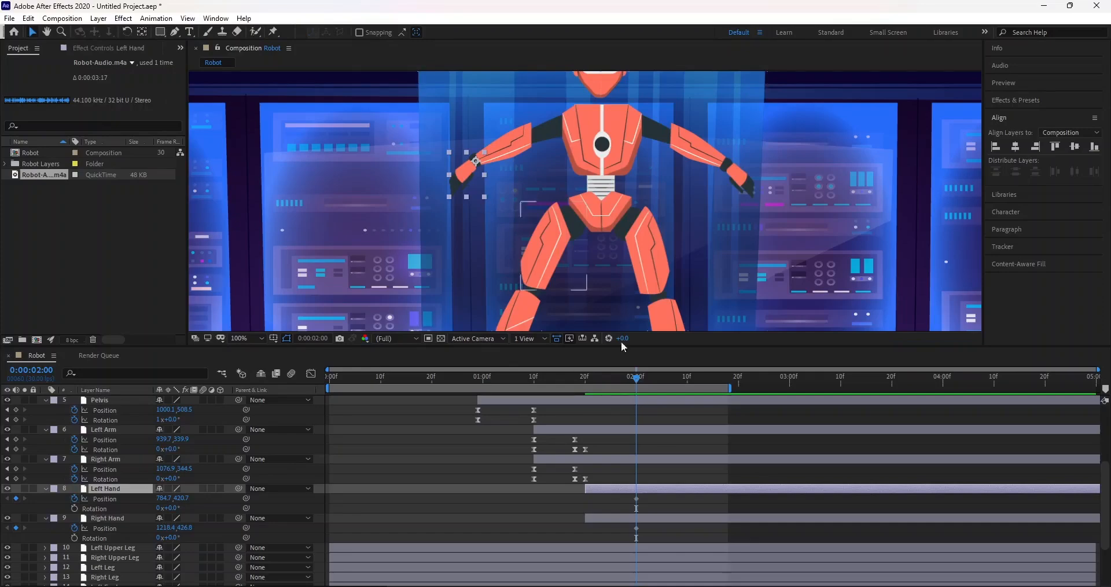
{"action": "left_click_drag", "start_coordinate": [638, 380], "coordinate": [588, 386]}
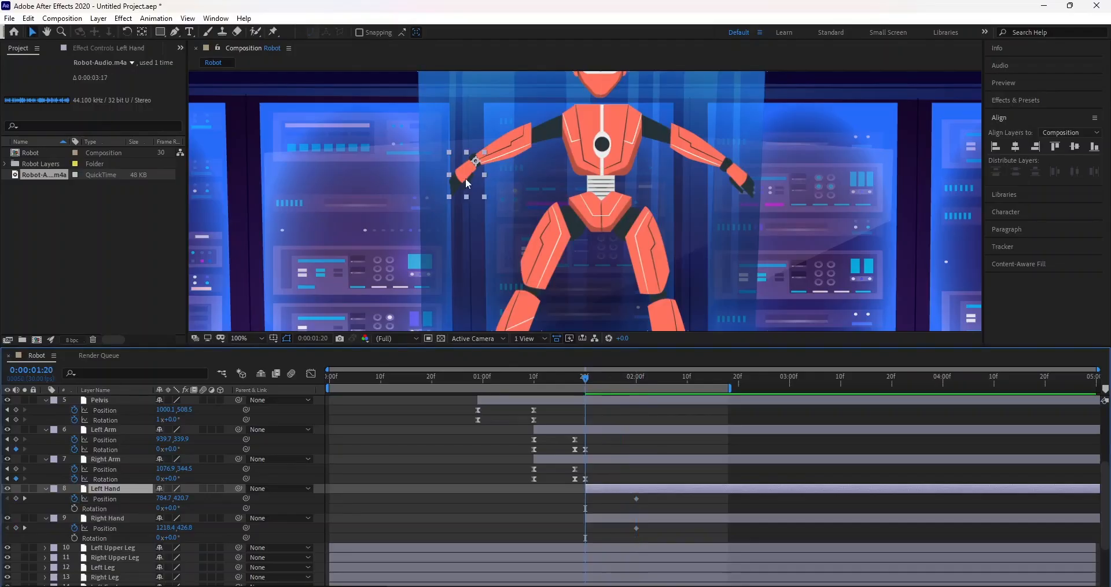
{"action": "left_click_drag", "start_coordinate": [476, 161], "coordinate": [442, 215]}
{"action": "left_click_drag", "start_coordinate": [413, 248], "coordinate": [407, 253]}
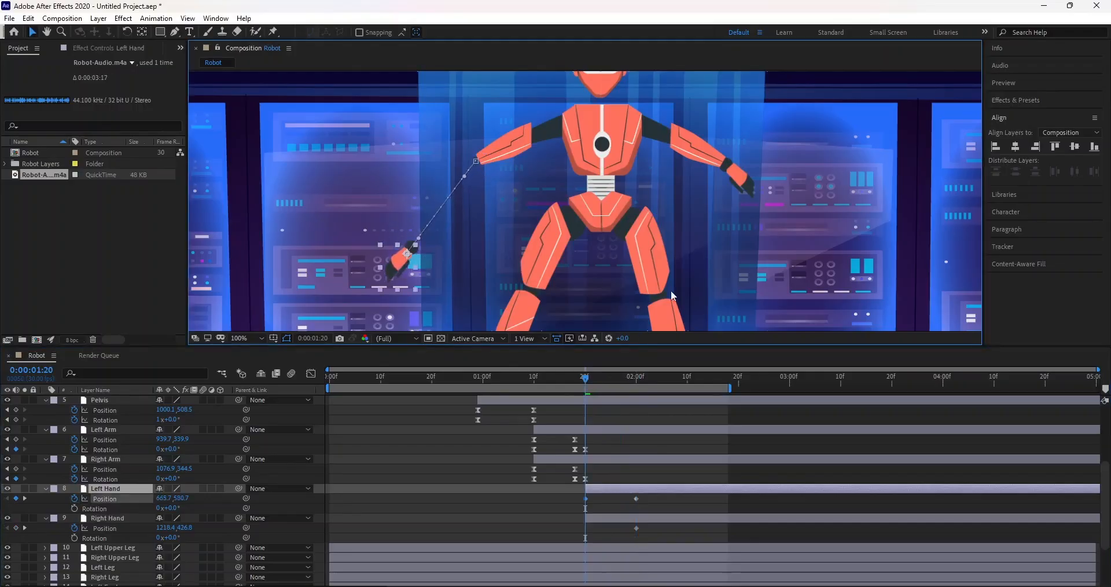
Step: At 0:00:01:20, move the Right Hand down and away from its arm to about 1379.4, 578.8
{"action": "left_click", "coordinate": [635, 519]}
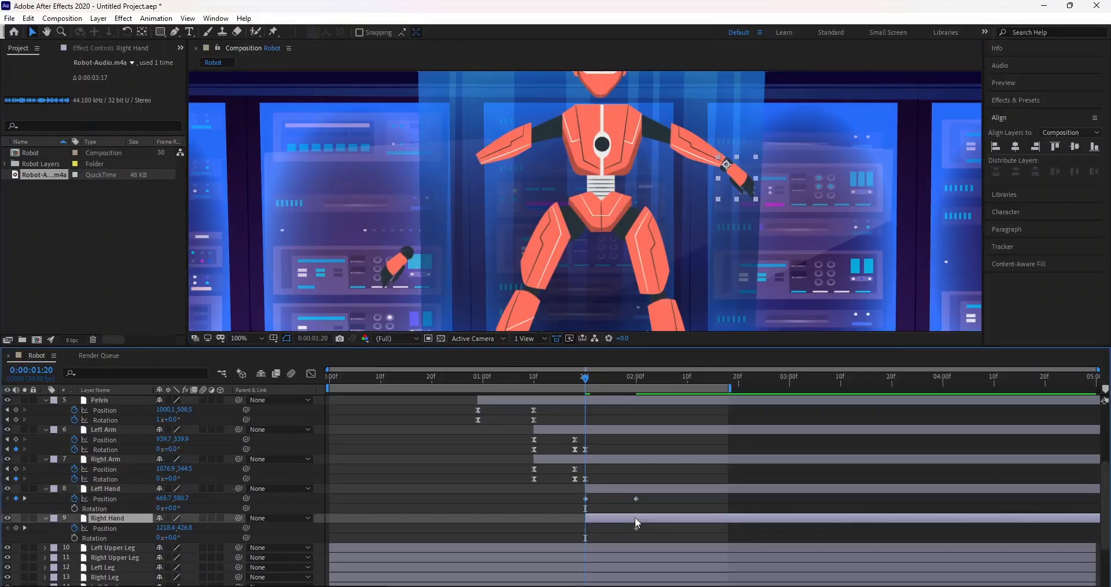
{"action": "left_click_drag", "start_coordinate": [743, 186], "coordinate": [835, 268]}
{"action": "left_click", "coordinate": [527, 295]}
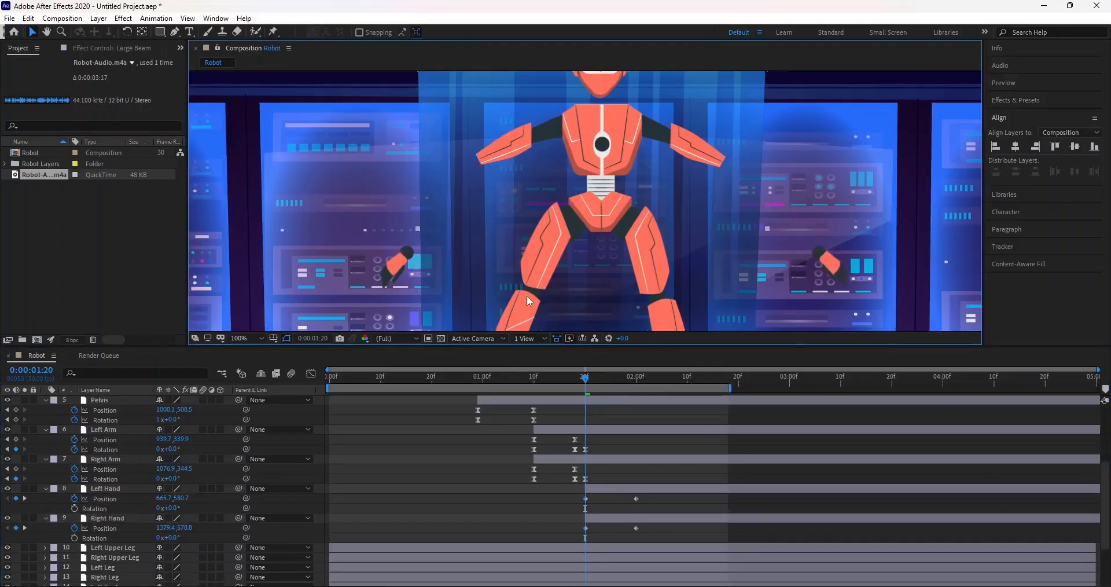
Step: Shift both hands' start positions slightly outward, the Left Hand to about 657.7, 576.7 and the Right Hand to about 1405.4, 588.8
{"action": "left_click", "coordinate": [829, 255]}
{"action": "left_click", "coordinate": [403, 258]}
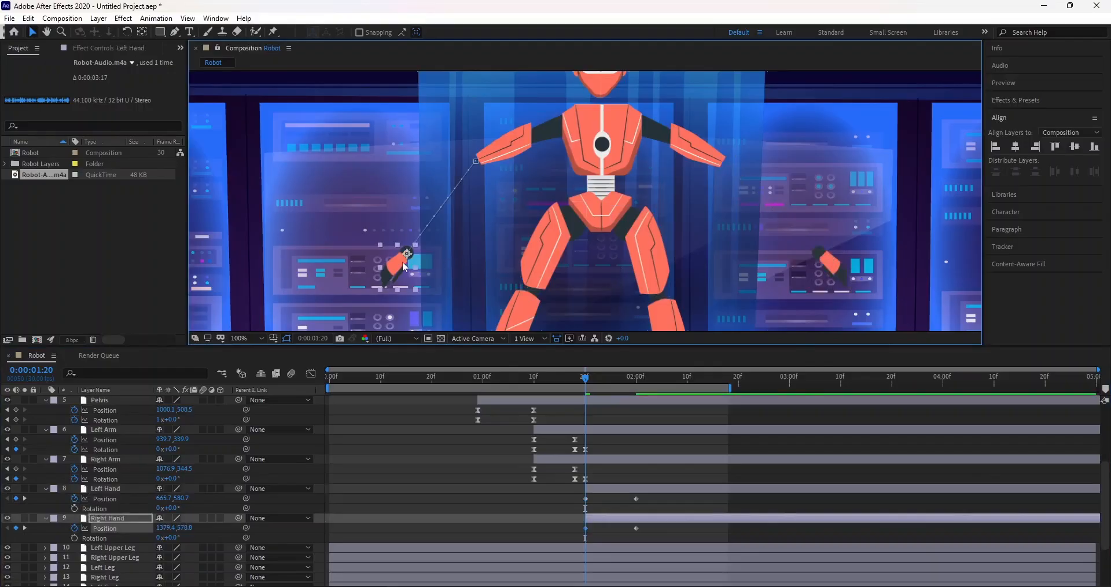
{"action": "left_click", "coordinate": [245, 338]}
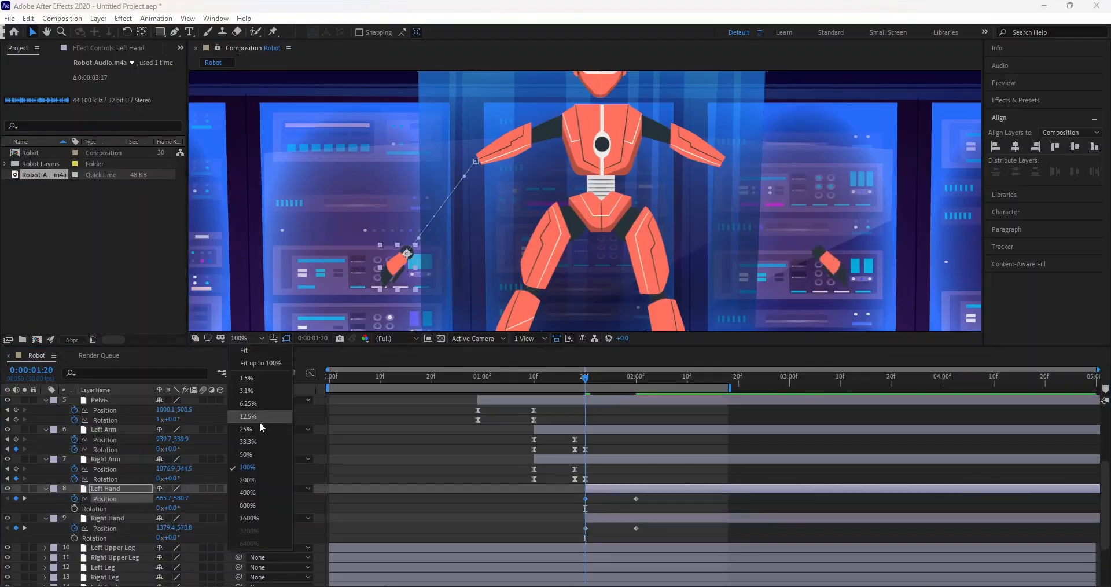
{"action": "left_click", "coordinate": [251, 452]}
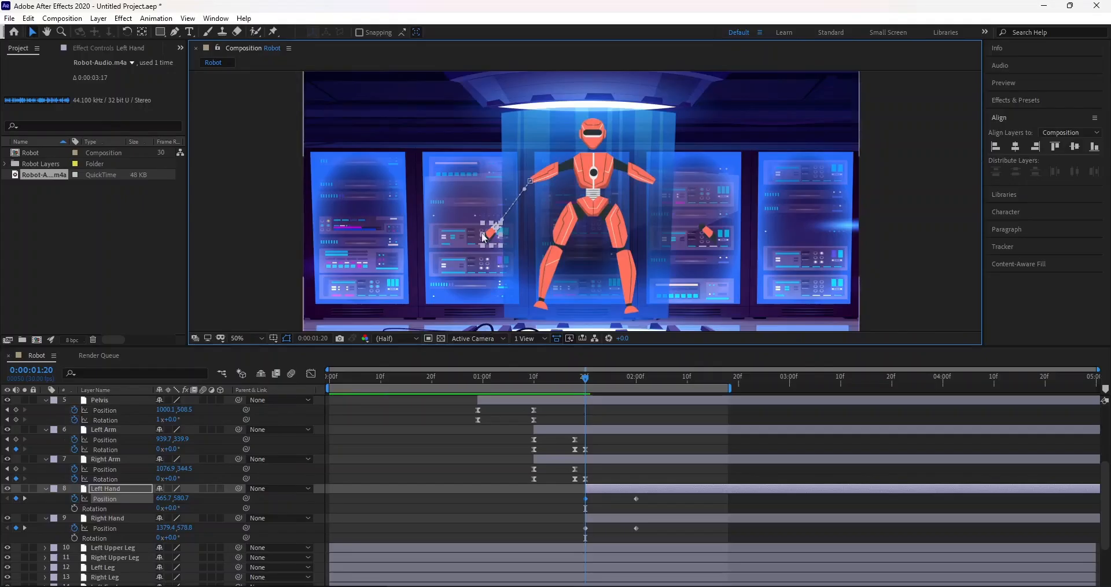
{"action": "mouse_move", "coordinate": [491, 234]}
{"action": "left_mouse_down"}
{"action": "mouse_move", "coordinate": [509, 221]}
{"action": "mouse_move", "coordinate": [487, 233]}
{"action": "left_mouse_up"}
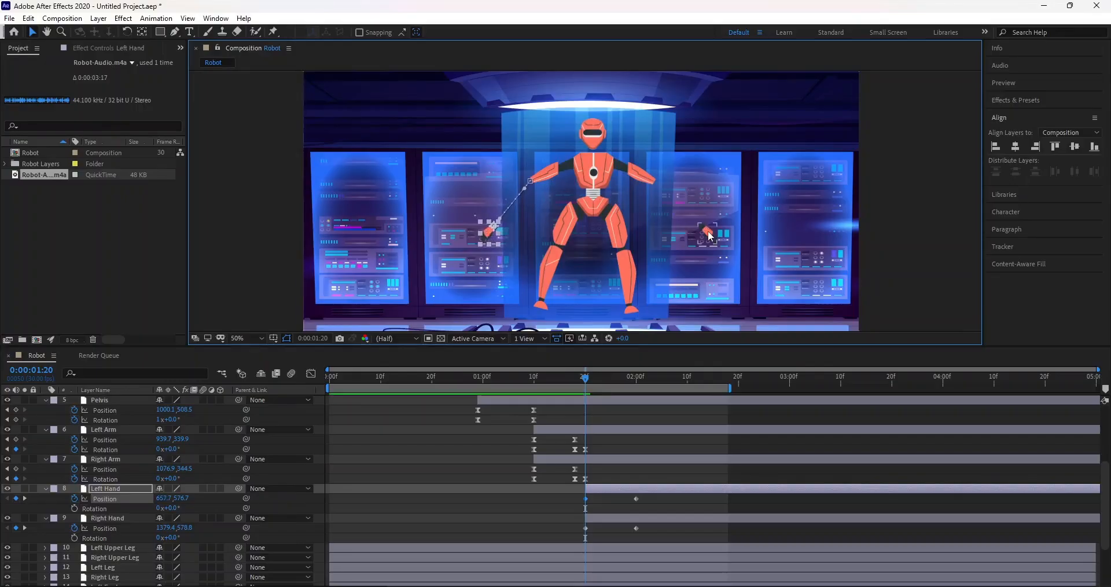
{"action": "left_click_drag", "start_coordinate": [708, 232], "coordinate": [715, 235]}
Step: Align the top edges of the Left Hand and Right Hand layers relative to the selection
{"action": "left_click", "coordinate": [650, 495], "text": "shift"}
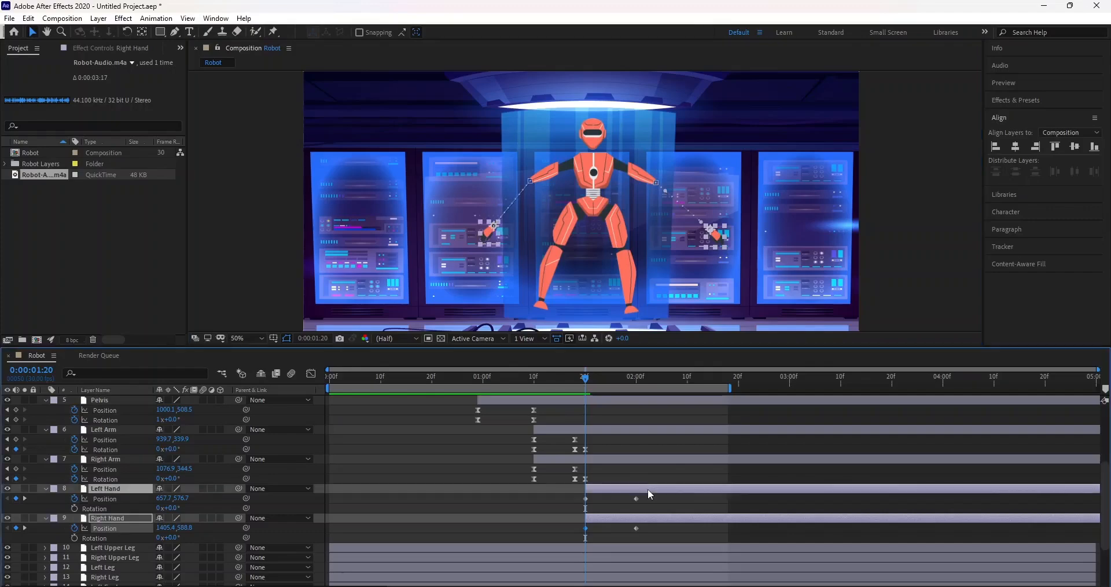
{"action": "left_click", "coordinate": [1070, 132]}
{"action": "left_click", "coordinate": [1058, 143]}
{"action": "left_click", "coordinate": [1054, 148]}
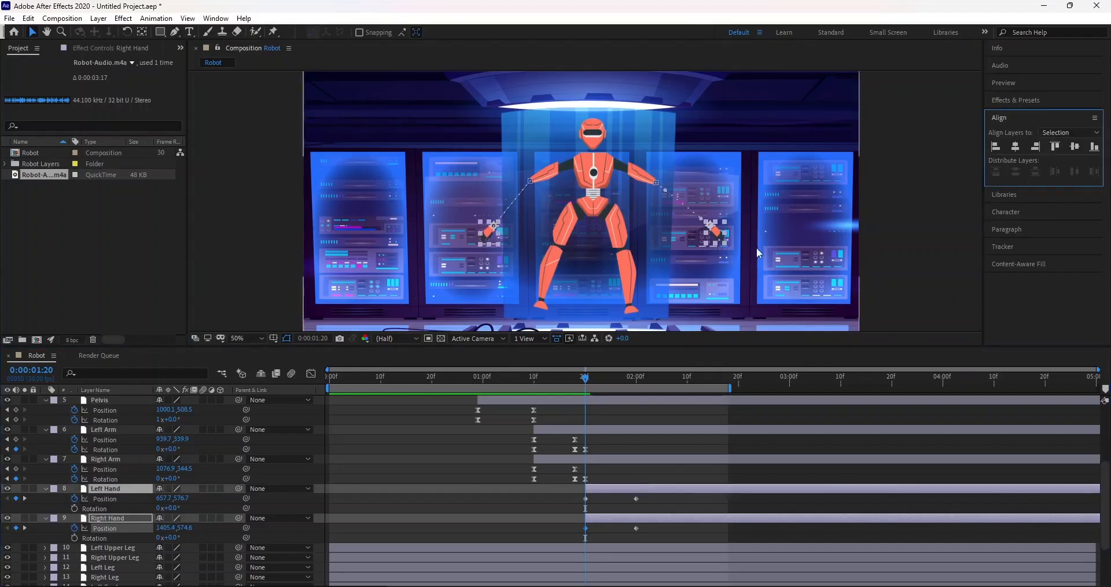
Step: Move the Right Hand's start position inward to about 1359.4, 574.6, aligning its top edge with the Left Hand
{"action": "left_click", "coordinate": [659, 505]}
{"action": "left_click", "coordinate": [655, 488]}
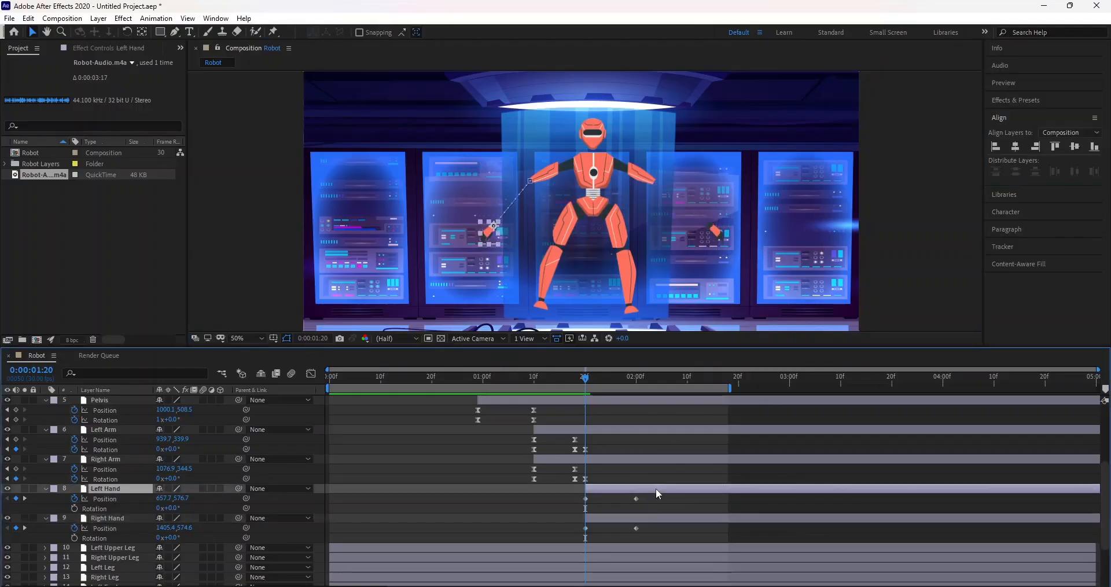
{"action": "left_click", "coordinate": [658, 520]}
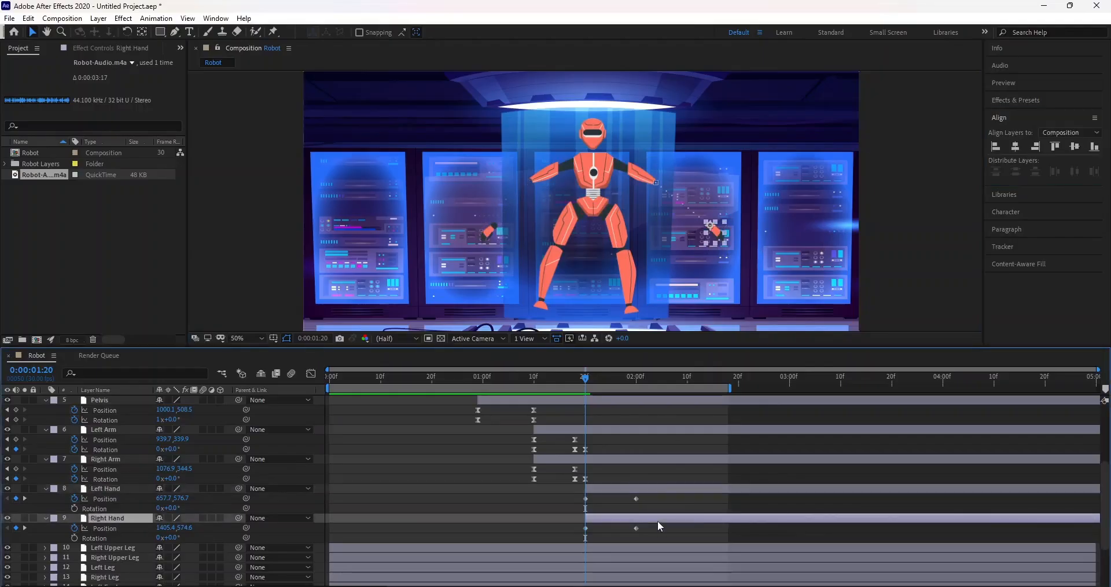
{"action": "left_click", "coordinate": [716, 231]}
{"action": "left_click_drag", "start_coordinate": [714, 229], "coordinate": [702, 236]}
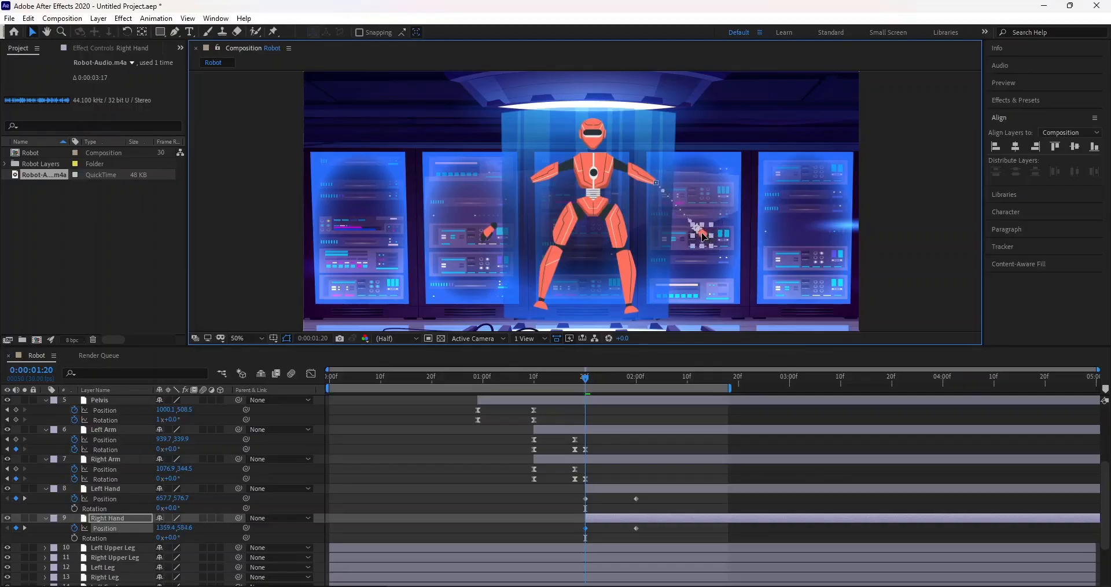
{"action": "left_click", "coordinate": [620, 487], "text": "ctrl"}
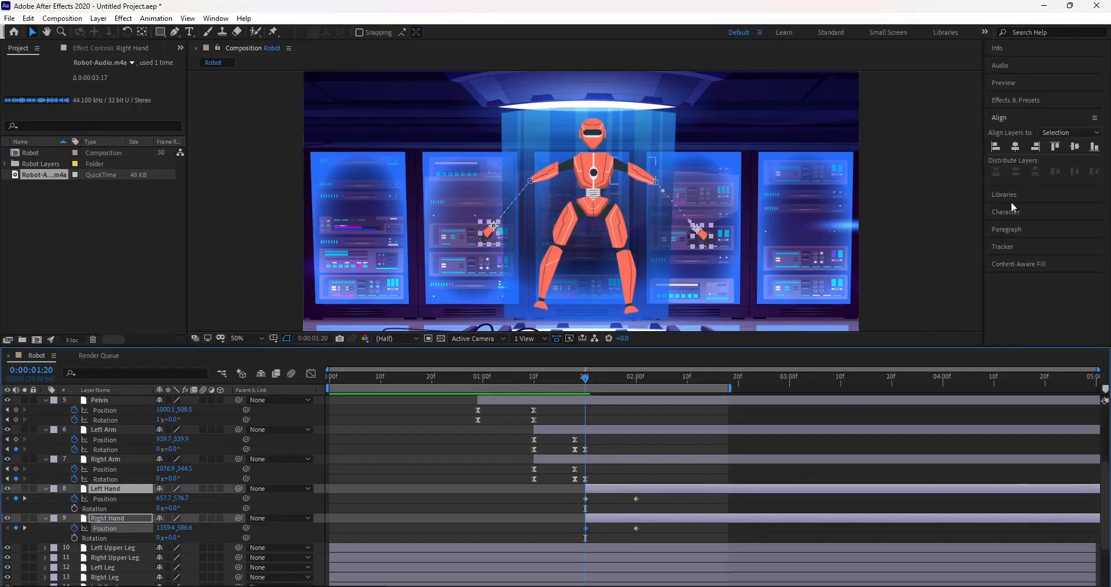
{"action": "left_click", "coordinate": [1054, 146]}
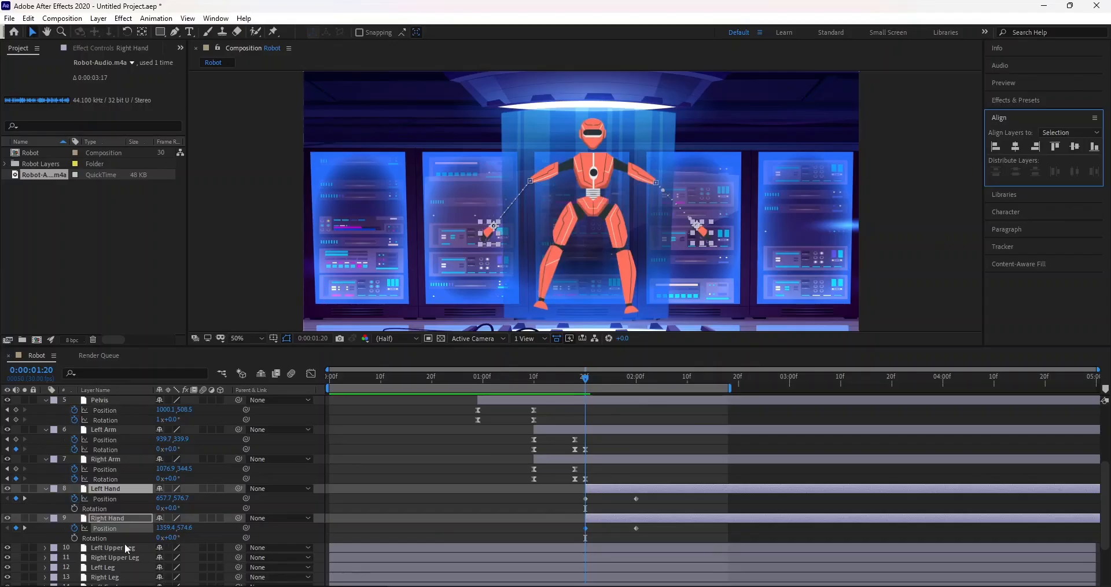
Step: Add rotation keyframes to both hands at 0:00:01:20 and set the Left Hand's starting rotation to 45°
{"action": "left_click", "coordinate": [74, 538]}
{"action": "left_click", "coordinate": [603, 503]}
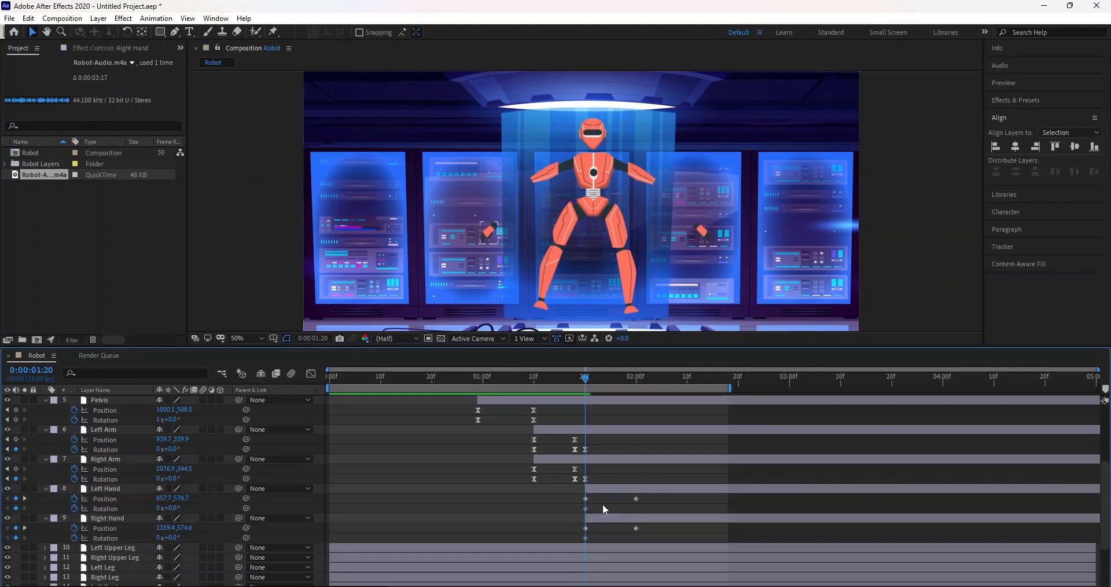
{"action": "left_click", "coordinate": [483, 235]}
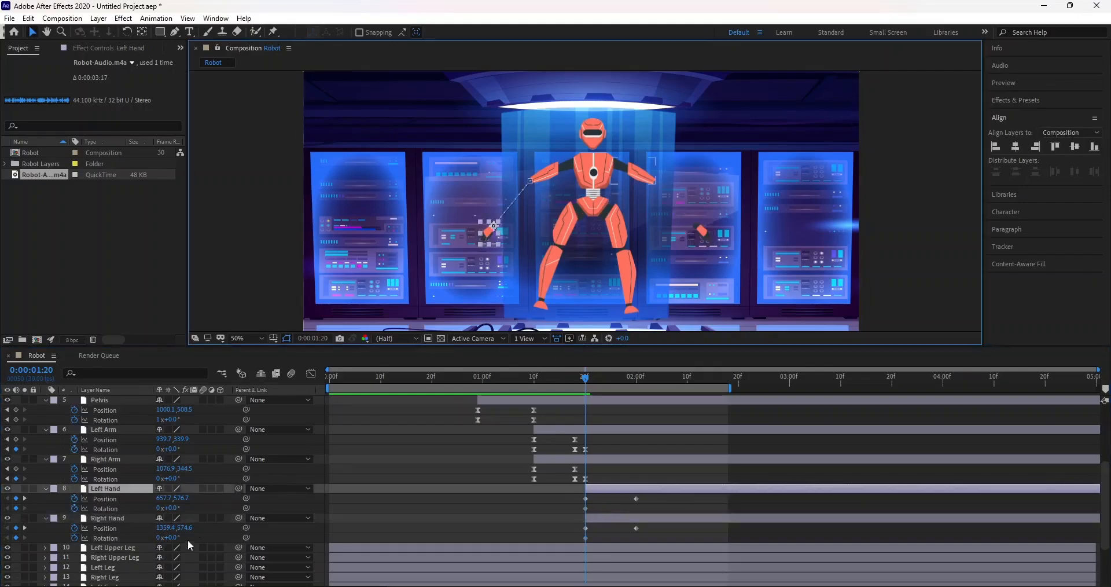
{"action": "left_click", "coordinate": [168, 510]}
{"action": "left_click_drag", "start_coordinate": [177, 509], "coordinate": [143, 499]}
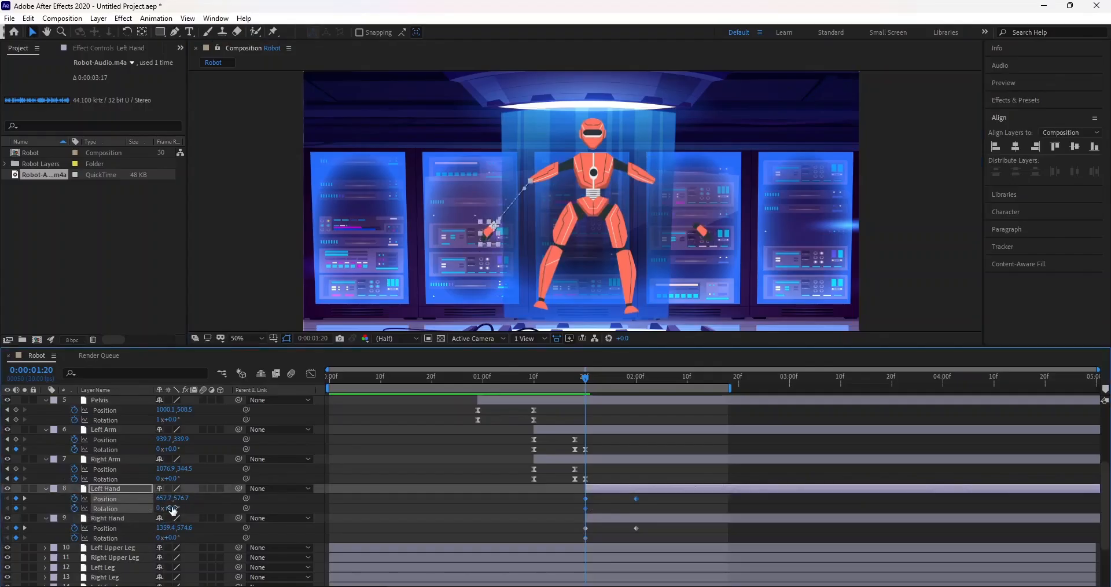
{"action": "left_click", "coordinate": [197, 507]}
{"action": "left_click", "coordinate": [127, 487]}
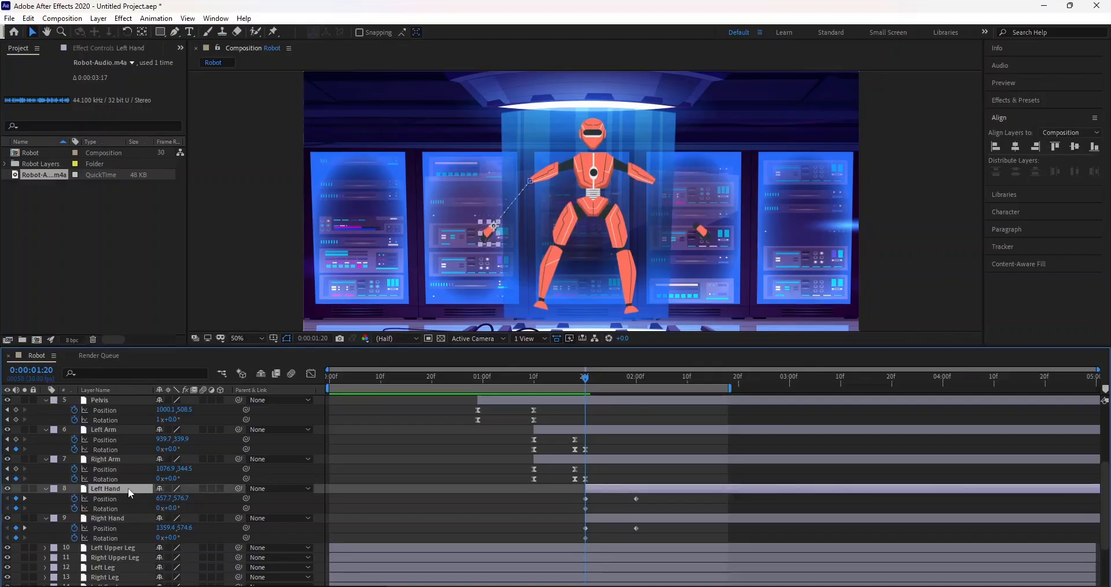
{"action": "left_click_drag", "start_coordinate": [168, 507], "coordinate": [202, 509]}
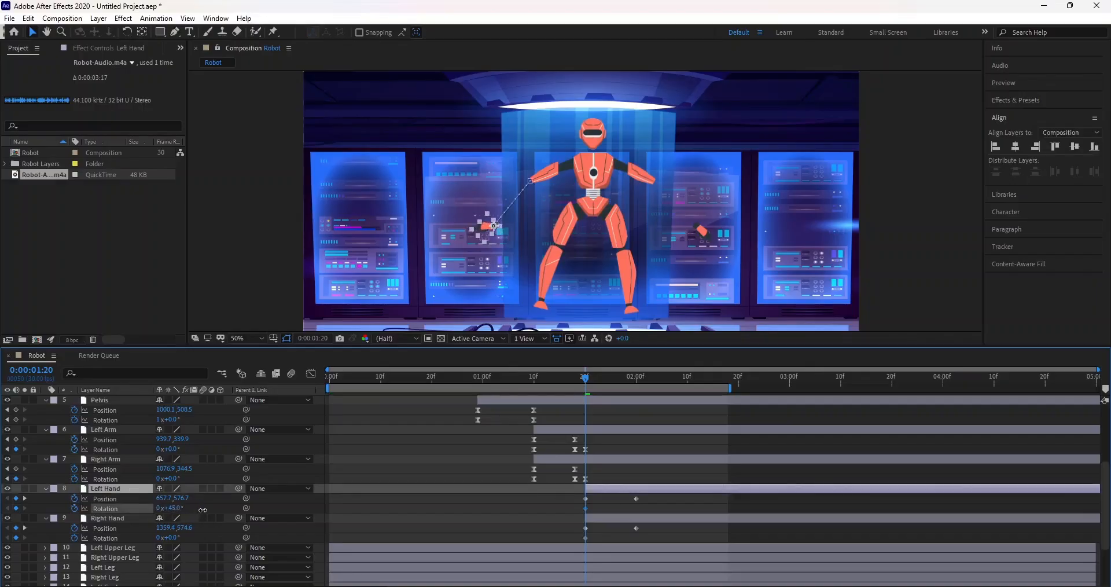
{"action": "key", "text": "Return"}
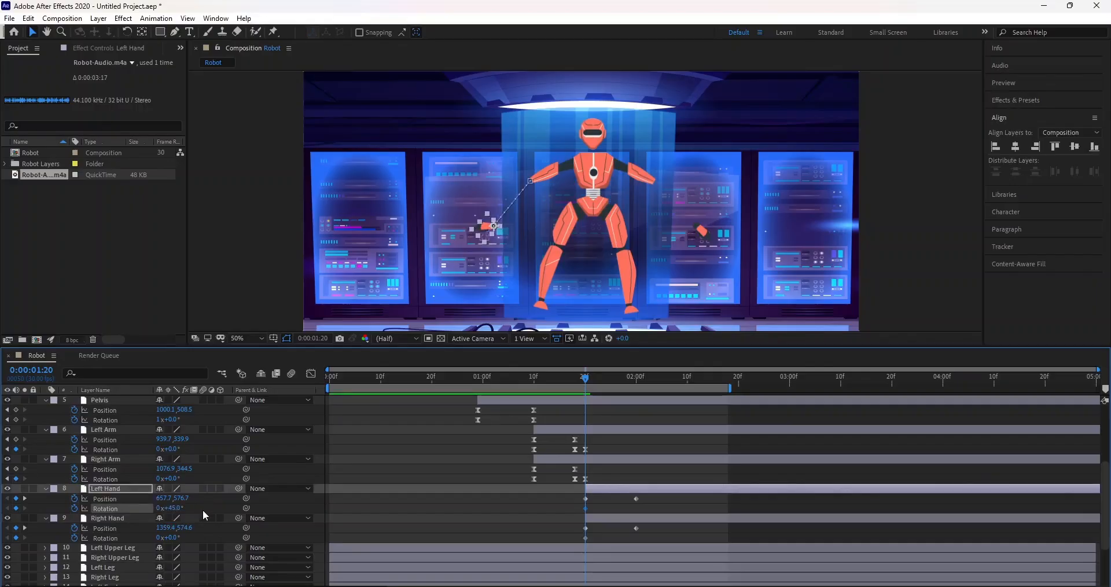
Step: Set the Right Hand's rotation to -45° at 0:00:01:20
{"action": "left_click", "coordinate": [173, 537]}
{"action": "type", "text": "-45"}
{"action": "key", "text": "Return"}
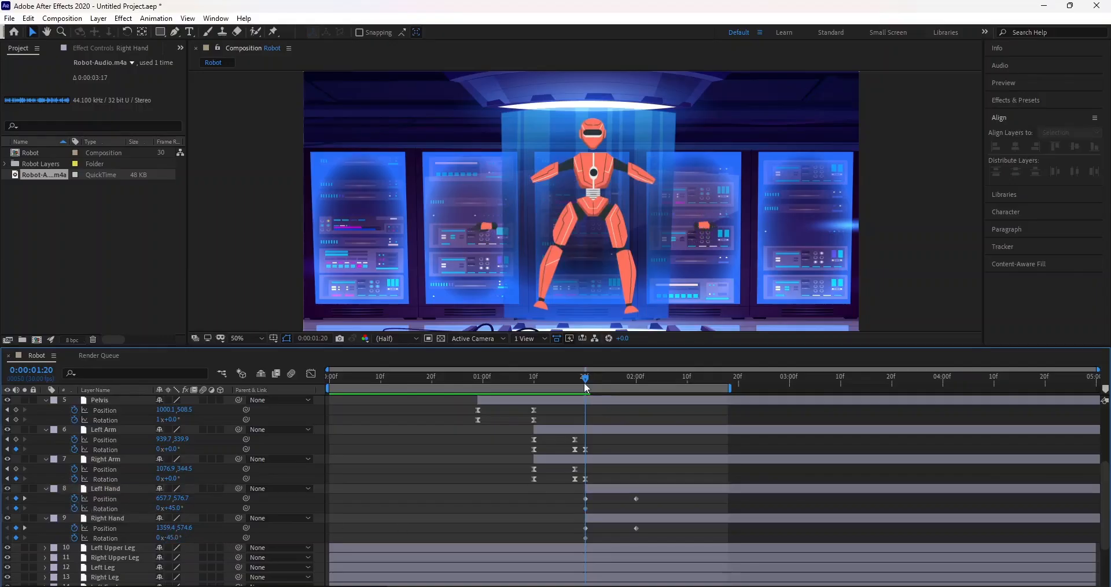
Step: Add rotation keyframes holding both hands' current angles at 0:00:02:00, and move the current time to 0:00:02:02
{"action": "left_click_drag", "start_coordinate": [605, 383], "coordinate": [636, 386]}
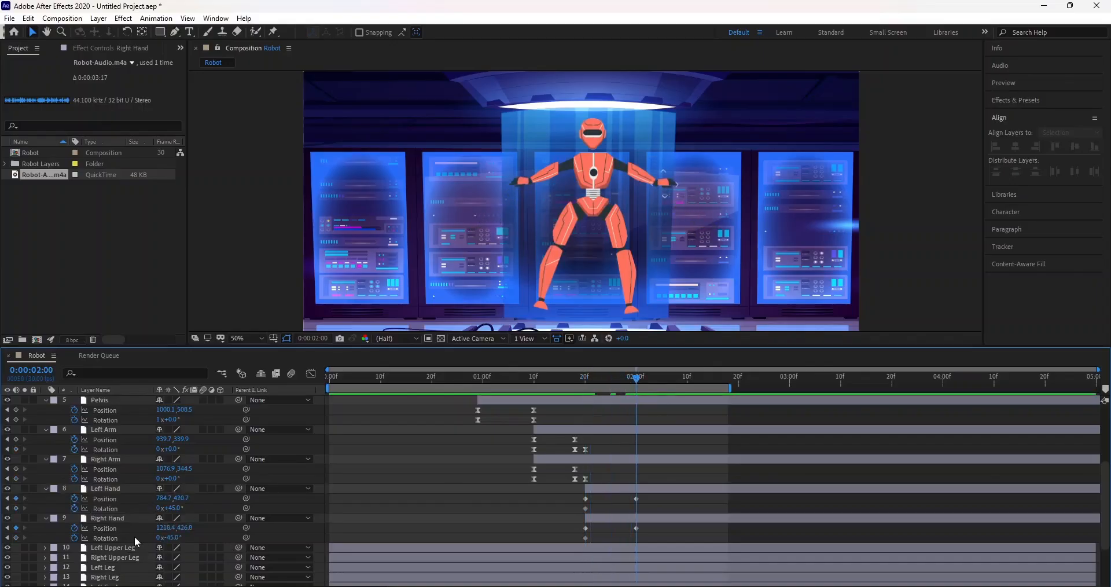
{"action": "left_click", "coordinate": [16, 538]}
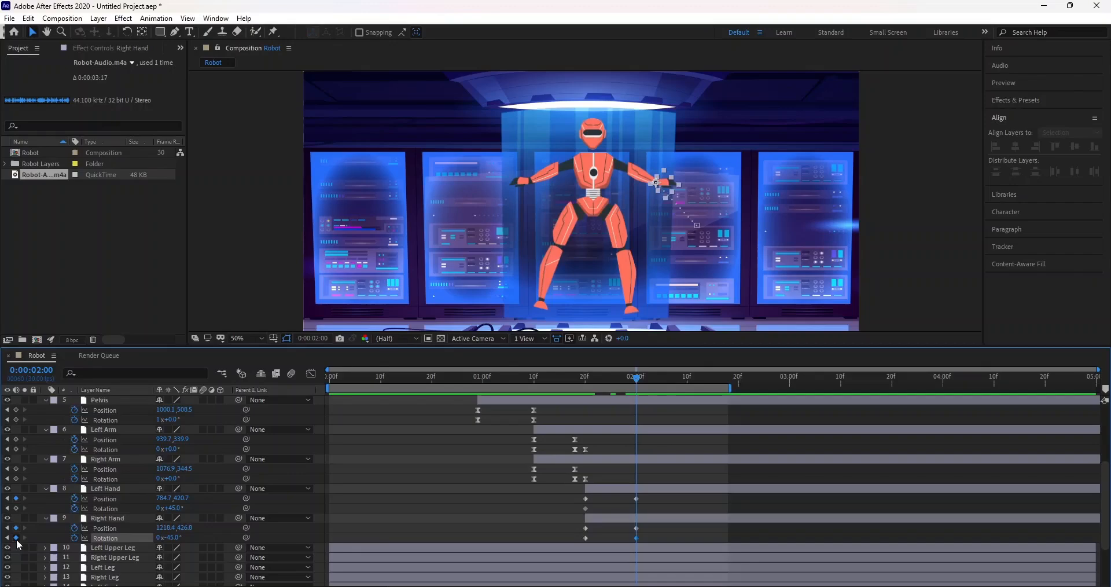
{"action": "left_click", "coordinate": [16, 508]}
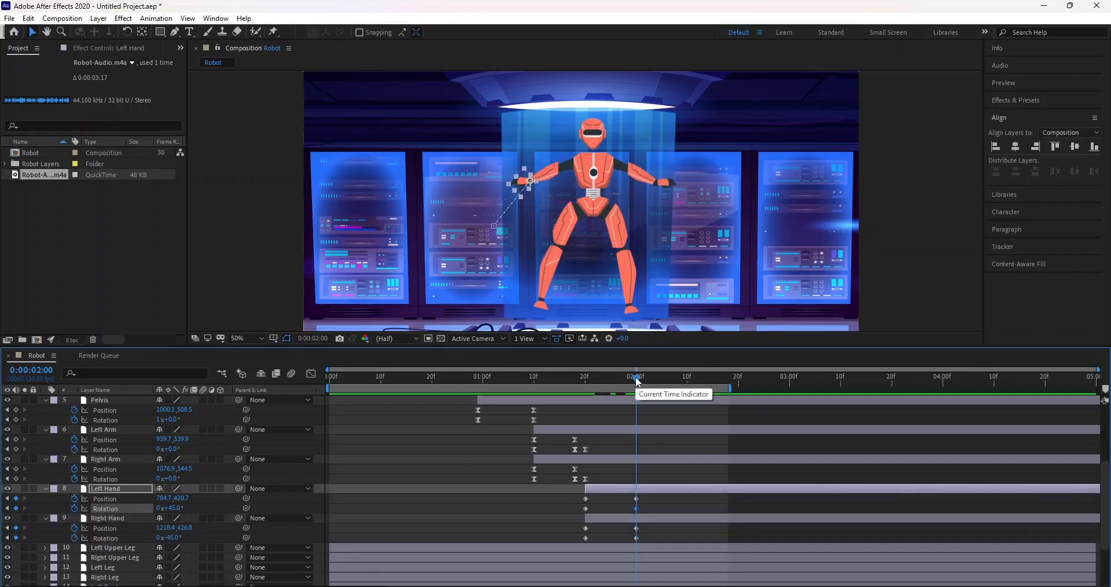
{"action": "left_click", "coordinate": [639, 376]}
{"action": "left_click_drag", "start_coordinate": [640, 377], "coordinate": [646, 382]}
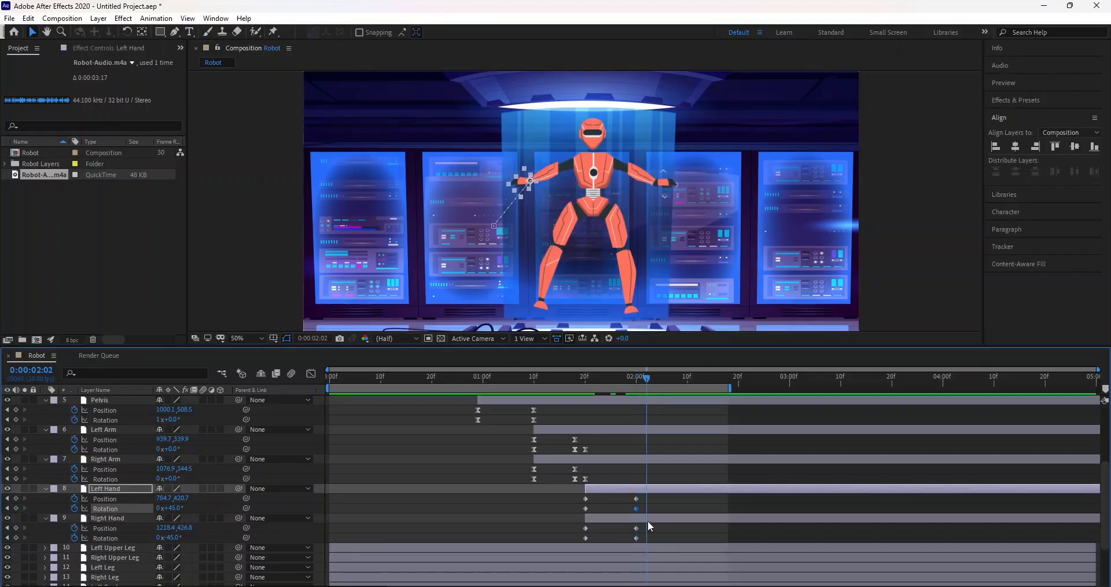
{"action": "left_click", "coordinate": [172, 507]}
{"action": "type", "text": "0"}
{"action": "key", "text": "ctrl+z"}
Step: Add rotation keyframes for the Left Hand and Right Hand at 0:00:02:02 and set both rotations to 0°
{"action": "left_click", "coordinate": [16, 514]}
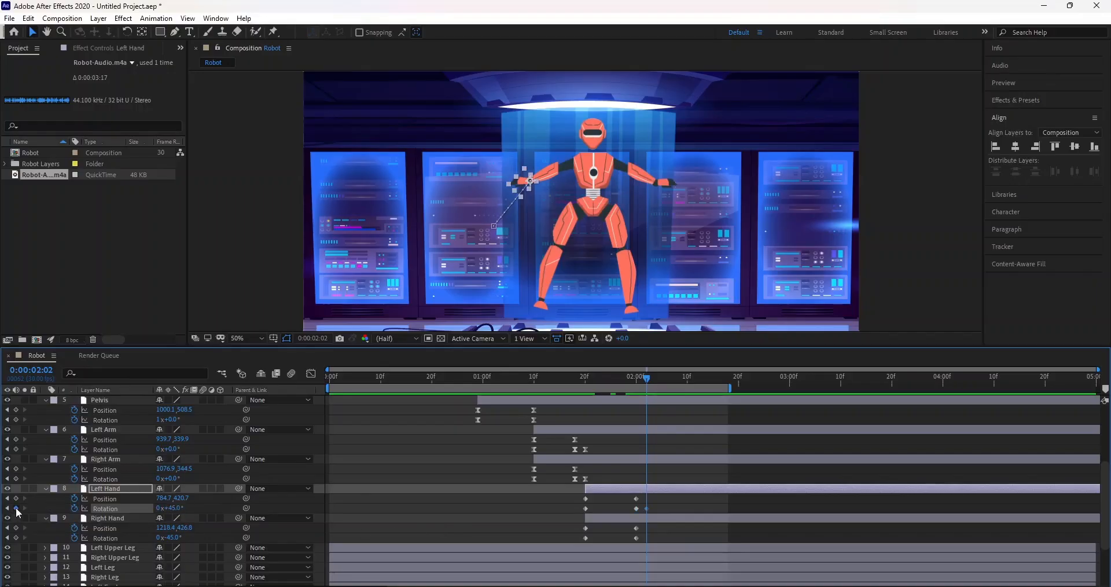
{"action": "left_click", "coordinate": [16, 537]}
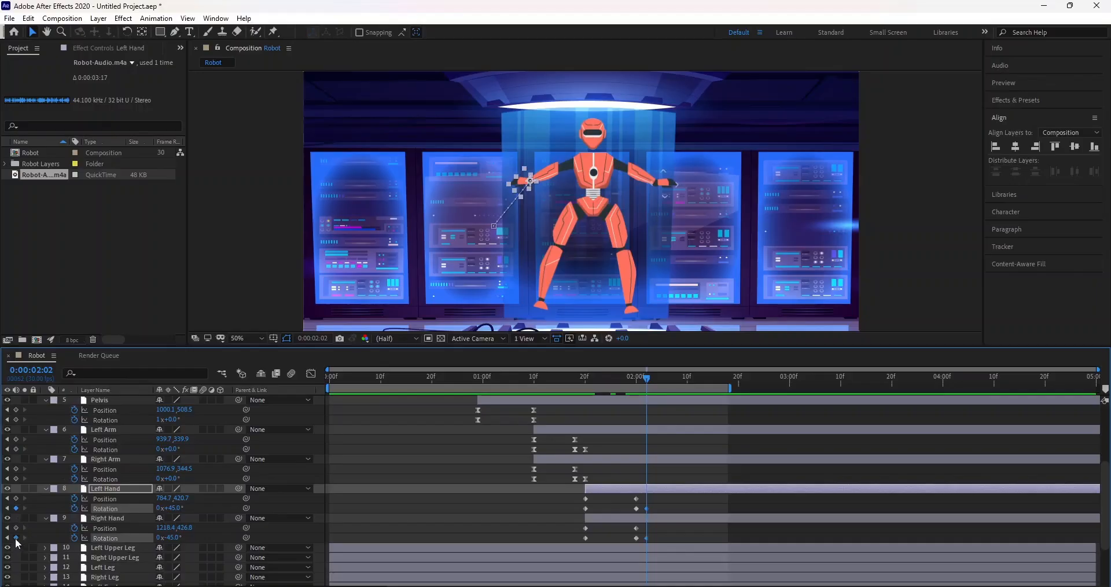
{"action": "left_click", "coordinate": [172, 508]}
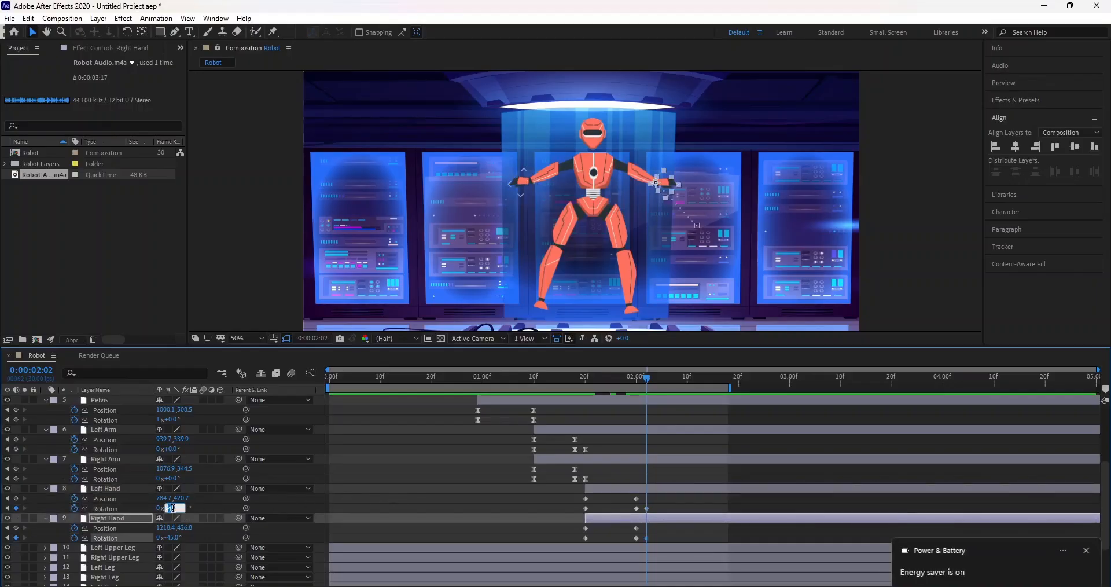
{"action": "type", "text": "0"}
{"action": "left_click", "coordinate": [174, 539]}
{"action": "type", "text": "0"}
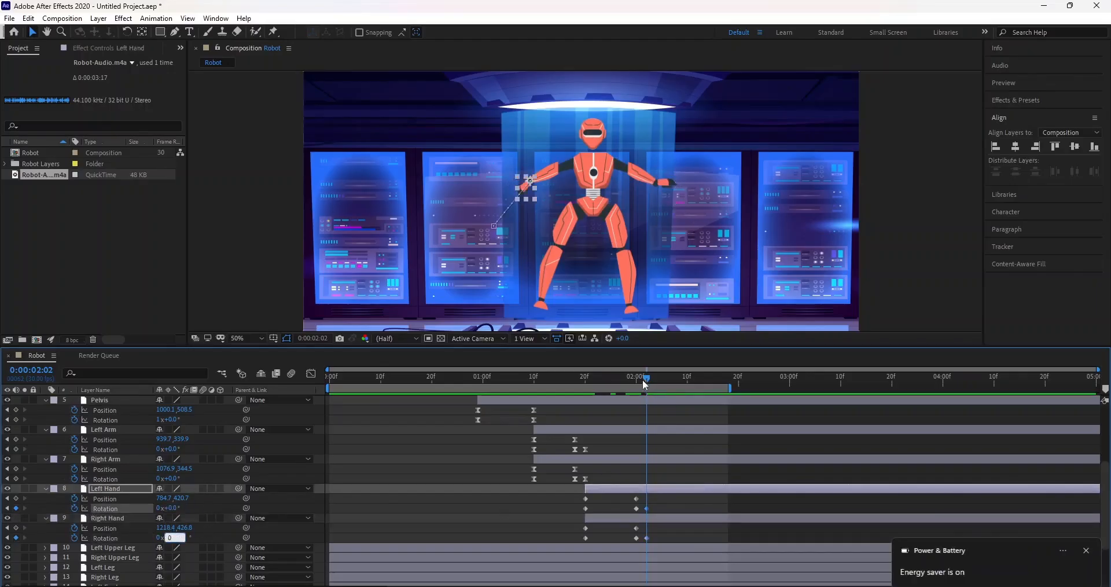
Step: Play back the hand assembly animation starting from about 0:00:01:03
{"action": "left_click_drag", "start_coordinate": [646, 380], "coordinate": [496, 409]}
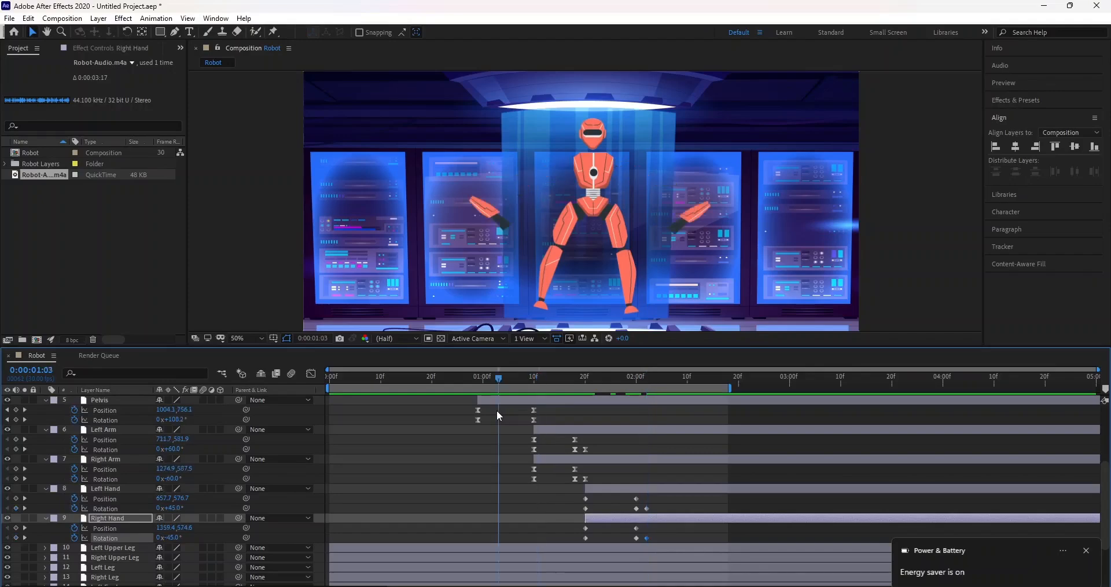
{"action": "key", "text": "space"}
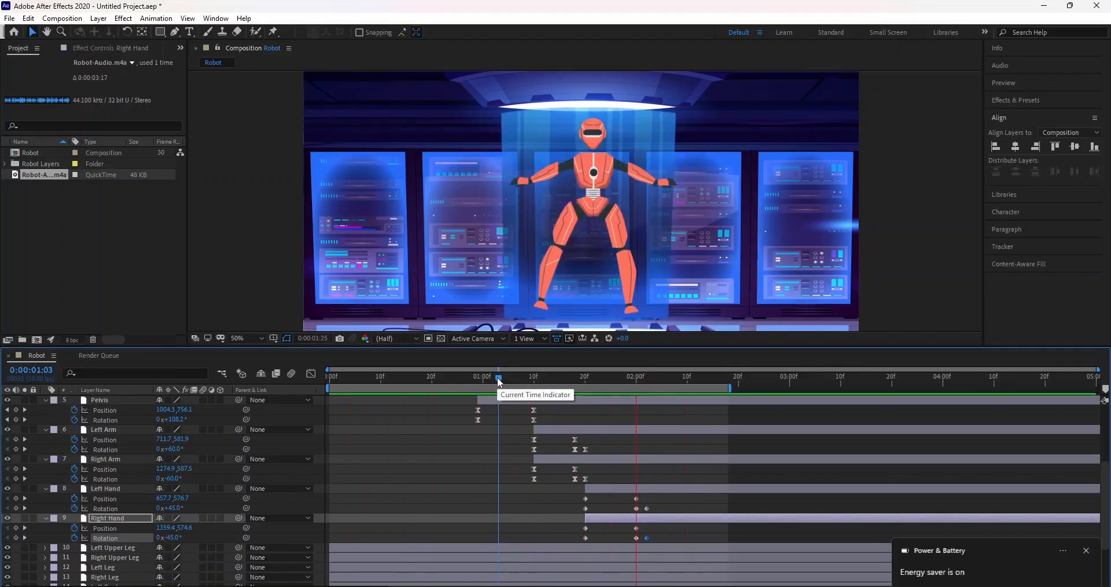
Step: Shift both hands' attaching position and rotation keyframes two frames earlier, so the final rotation keyframes sit at 0:00:02:00
{"action": "left_click_drag", "start_coordinate": [498, 382], "coordinate": [639, 387]}
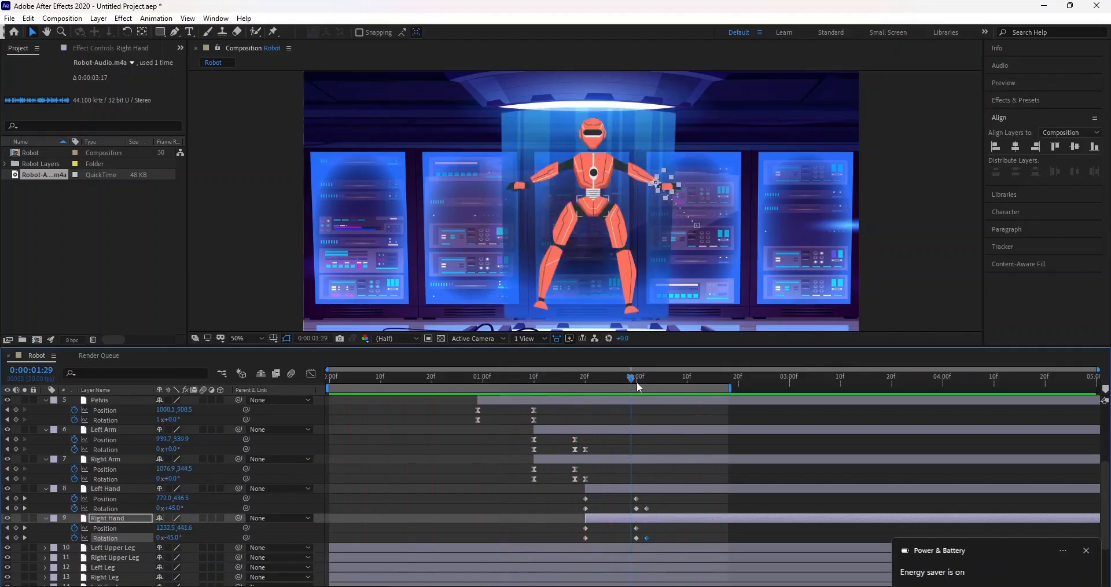
{"action": "key", "text": "Page_Down"}
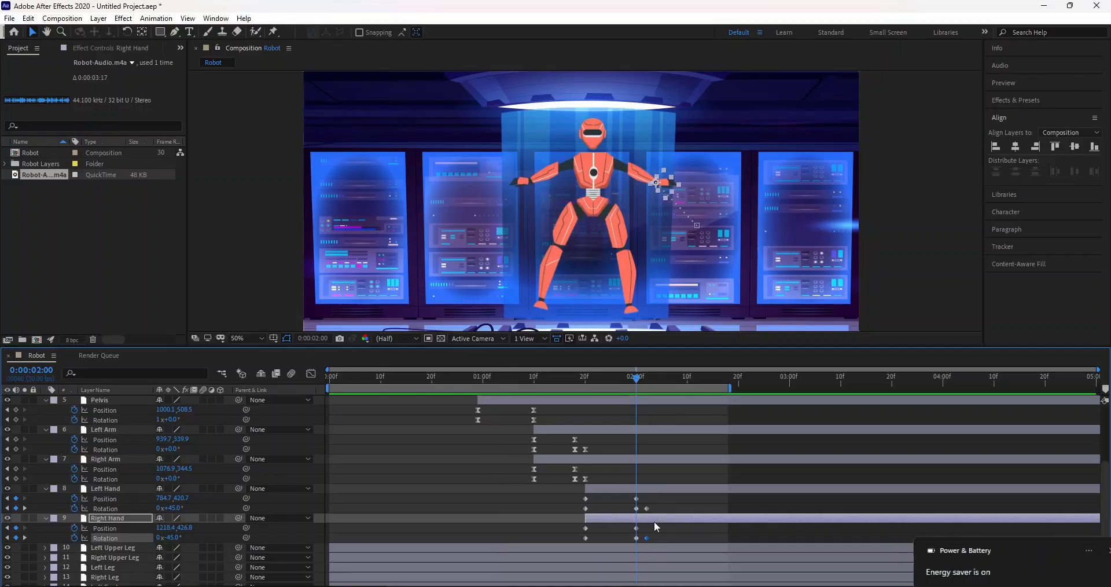
{"action": "left_click_drag", "start_coordinate": [658, 508], "coordinate": [626, 497]}
{"action": "left_click", "coordinate": [639, 536]}
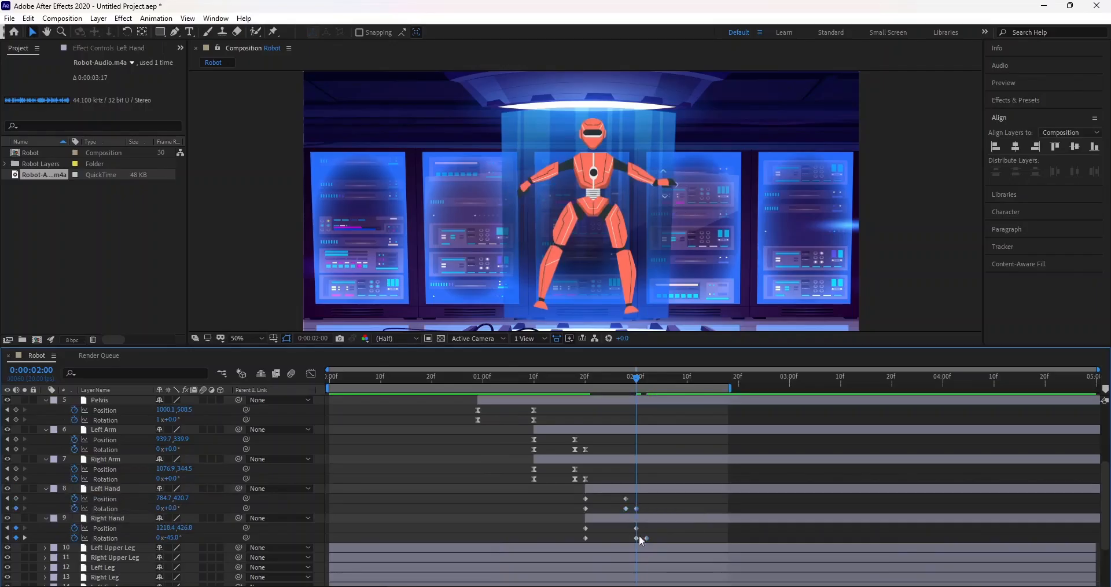
{"action": "left_click_drag", "start_coordinate": [640, 540], "coordinate": [629, 530]}
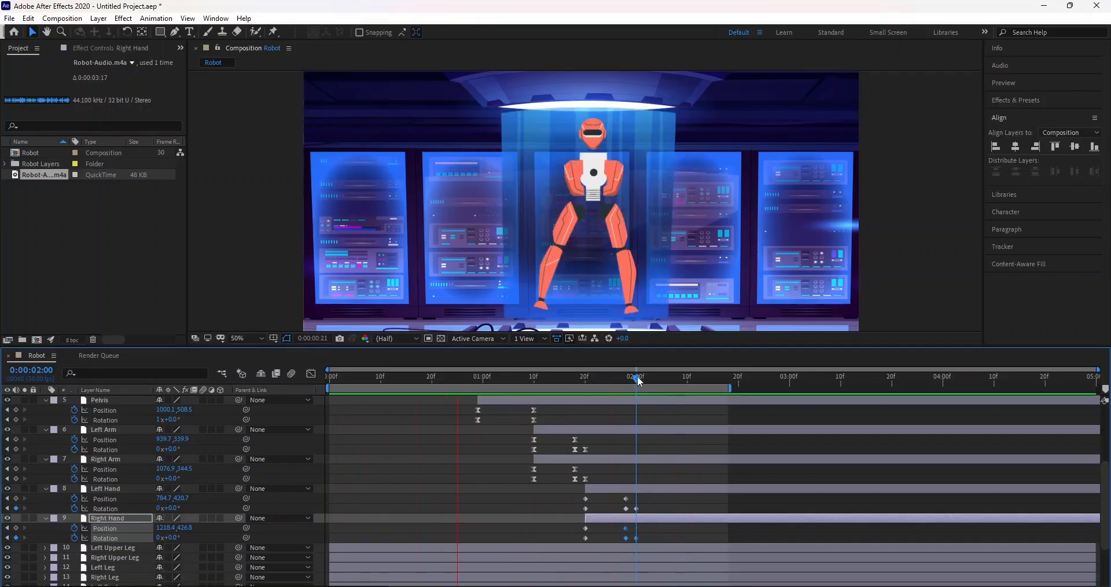
Step: Apply Easy Ease to all position and rotation keyframes of the Left Hand and Right Hand
{"action": "left_click", "coordinate": [544, 386]}
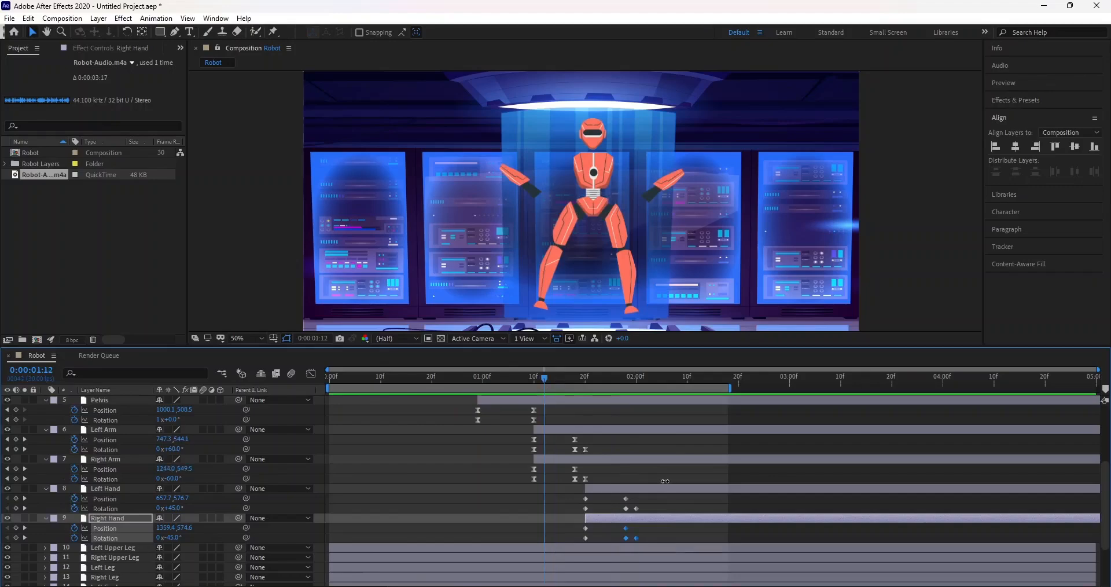
{"action": "left_click_drag", "start_coordinate": [651, 541], "coordinate": [577, 495]}
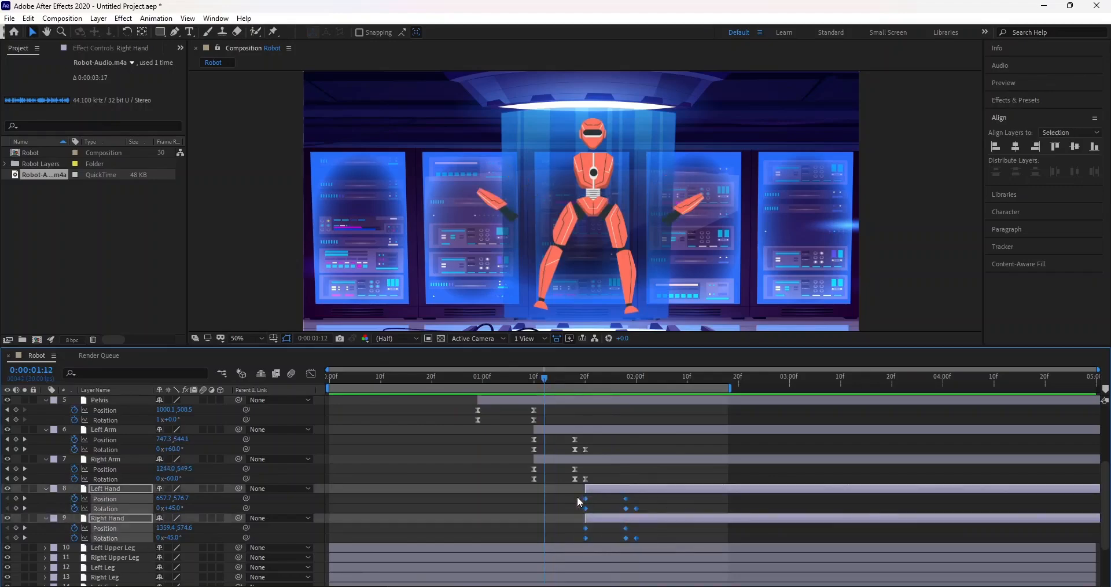
{"action": "key", "text": "F9"}
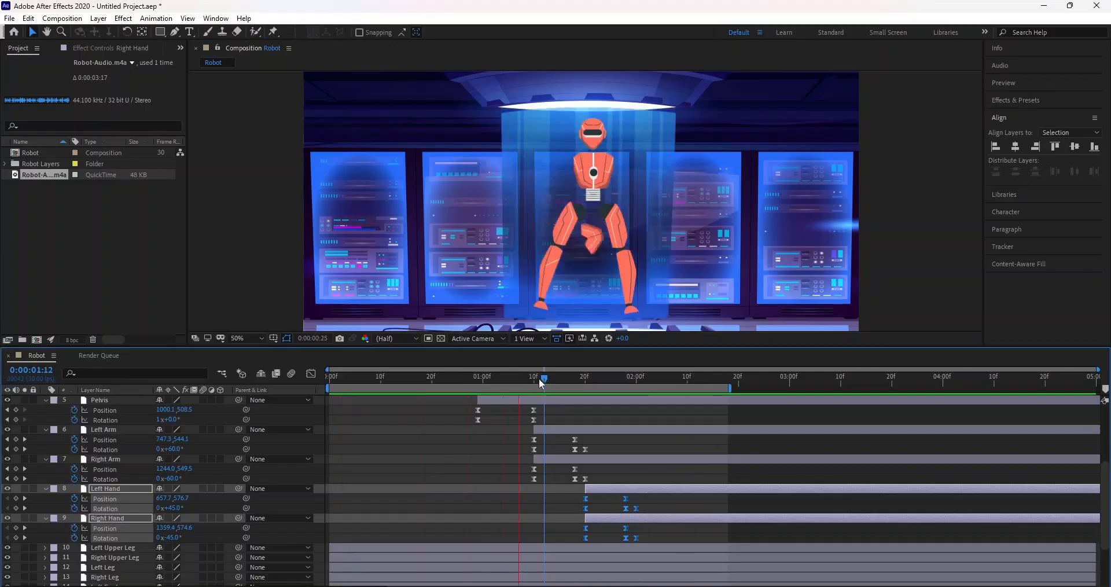
Step: Shift the Left Upper Leg and Right Upper Leg layers in time to start at 0:00:02:00
{"action": "left_click_drag", "start_coordinate": [539, 377], "coordinate": [636, 384]}
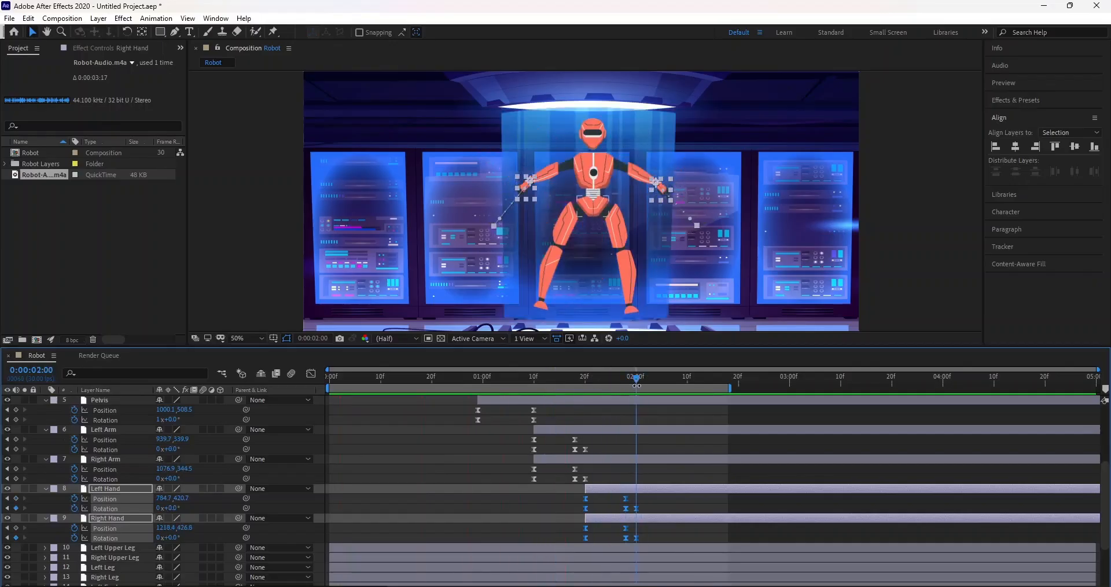
{"action": "left_click", "coordinate": [448, 547]}
{"action": "left_click", "coordinate": [448, 558]}
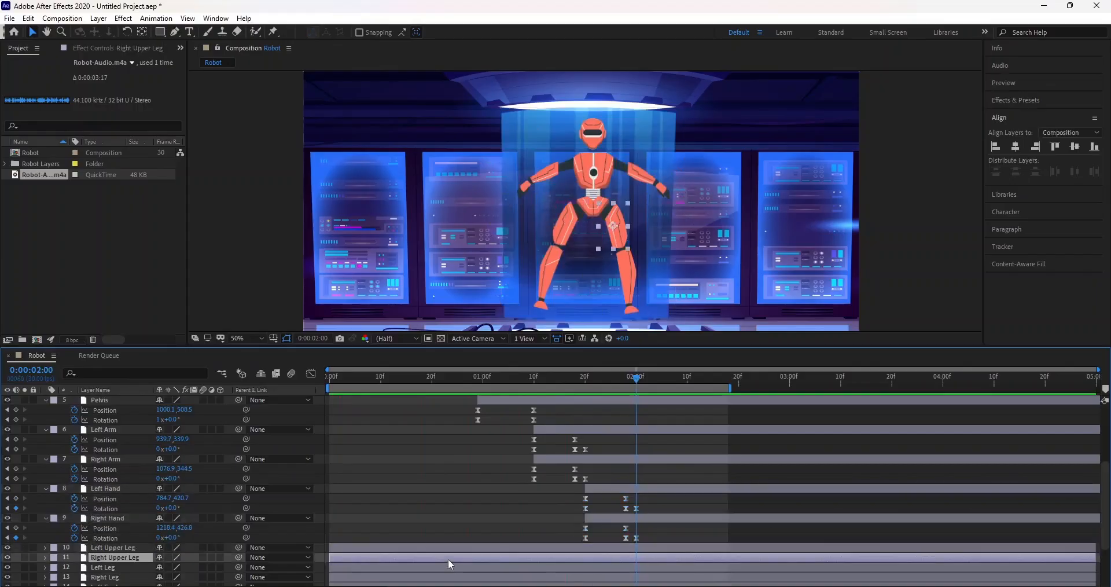
{"action": "left_click", "coordinate": [402, 548]}
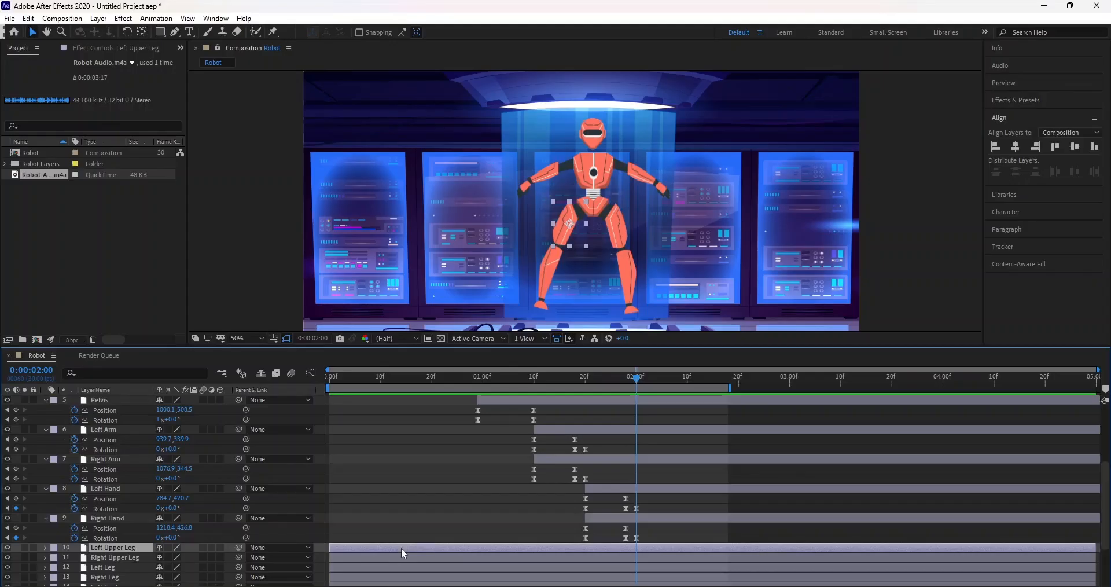
{"action": "left_click", "coordinate": [400, 547], "text": "ctrl"}
{"action": "left_click", "coordinate": [401, 548], "text": "ctrl"}
{"action": "left_click", "coordinate": [405, 556], "text": "ctrl"}
{"action": "left_click_drag", "start_coordinate": [429, 547], "coordinate": [734, 546]}
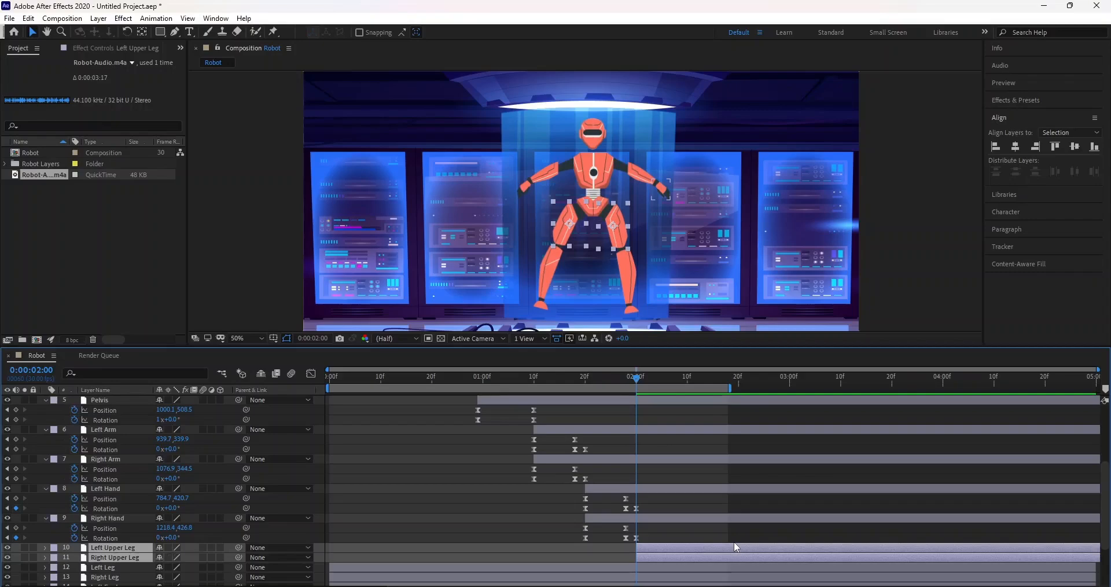
Step: Reveal the Position and Rotation properties of the Left Upper Leg and Right Upper Leg layers
{"action": "key", "text": "p"}
{"action": "scroll", "coordinate": [686, 535], "scroll_direction": "down", "scroll_amount": 3}
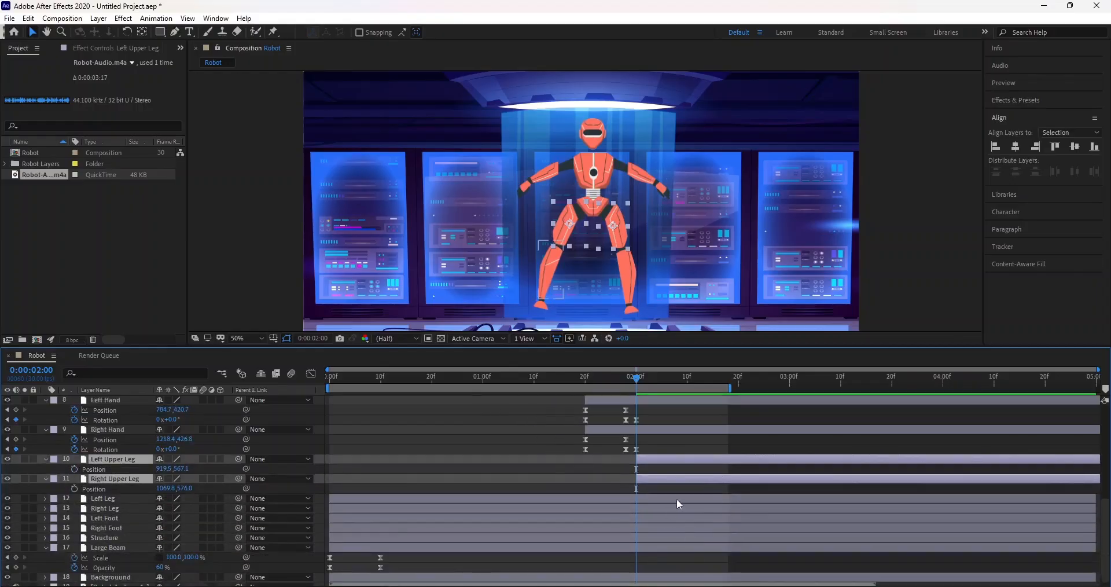
{"action": "key", "text": "shift+r"}
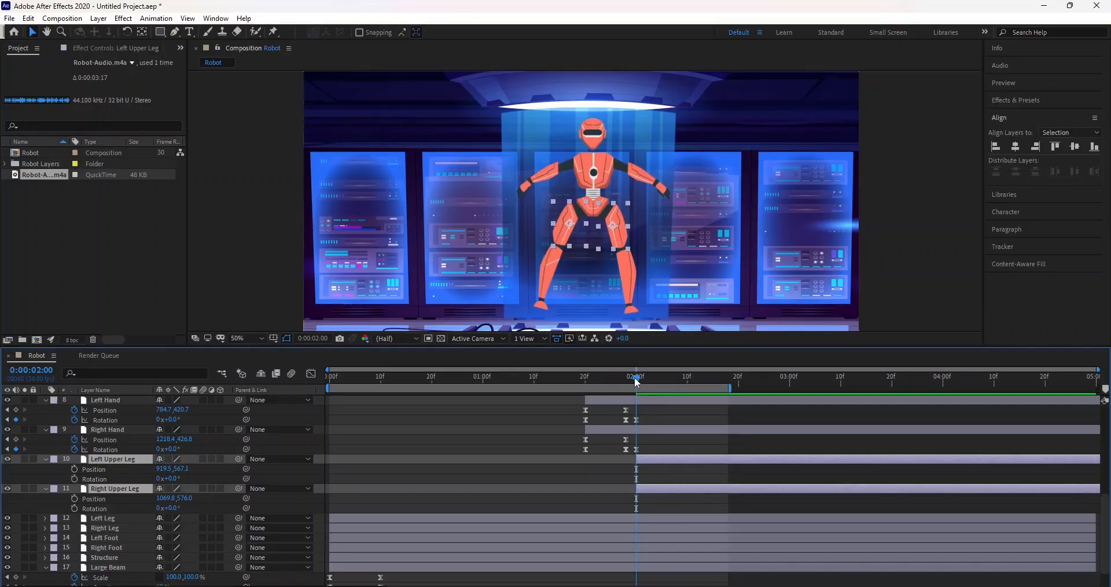
Step: Add Position keyframes for the Left Upper Leg and Right Upper Leg at 0:00:02:10
{"action": "left_click_drag", "start_coordinate": [654, 377], "coordinate": [686, 376]}
{"action": "left_click", "coordinate": [74, 468]}
{"action": "left_click", "coordinate": [74, 498]}
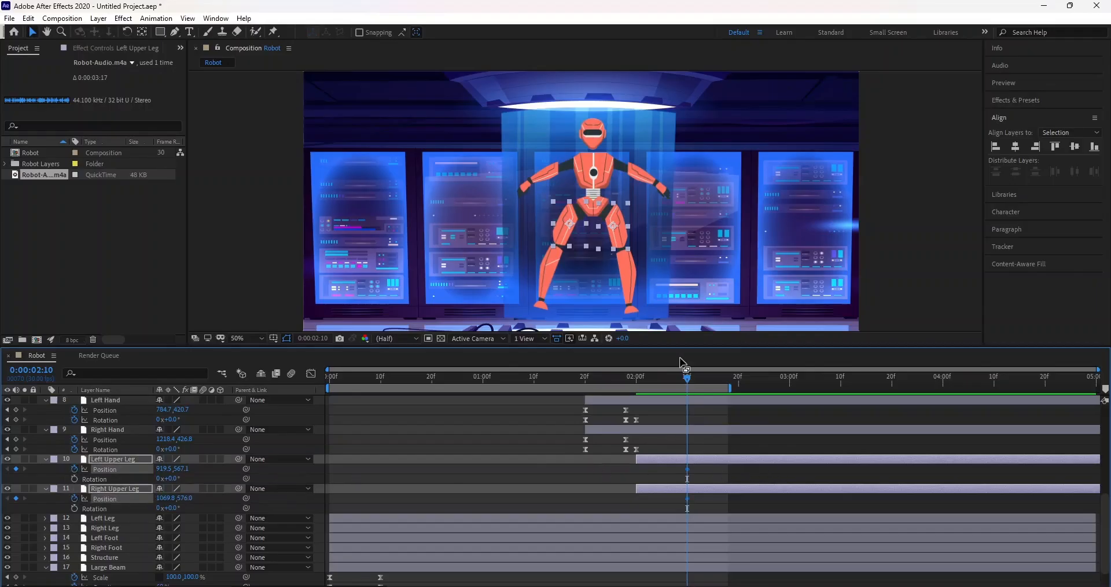
{"action": "left_click", "coordinate": [718, 447]}
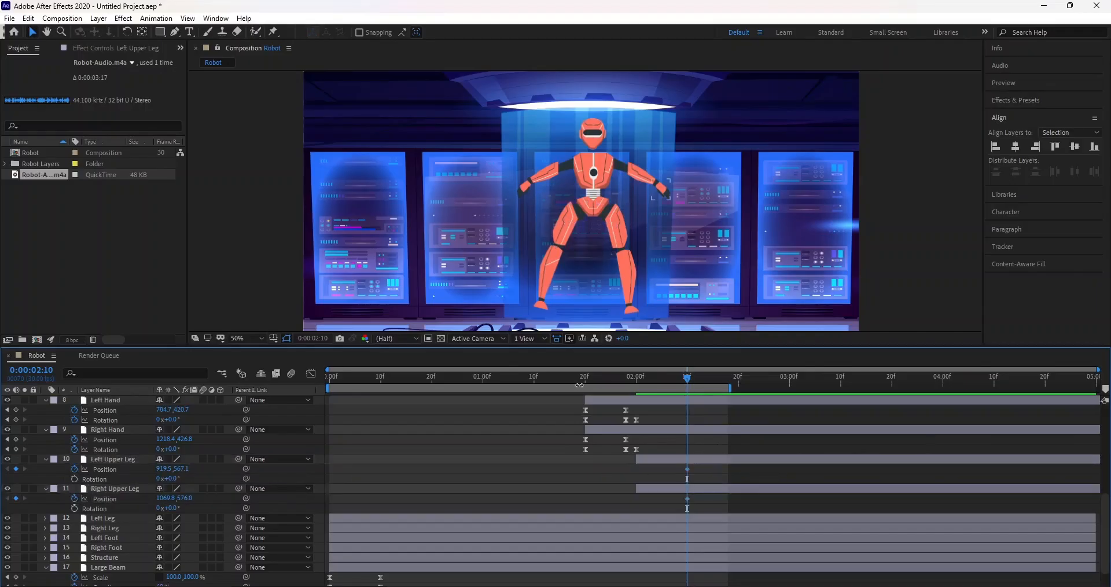
Step: Move the Left Upper Leg's anchor point from its center to the hip joint
{"action": "left_click", "coordinate": [257, 338]}
{"action": "left_click", "coordinate": [252, 466]}
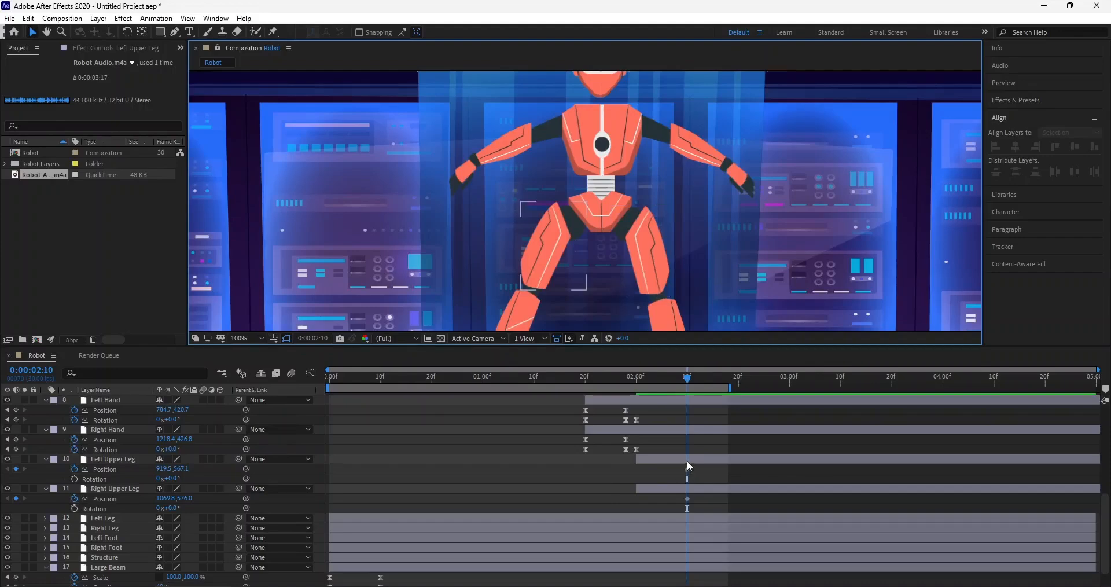
{"action": "left_click", "coordinate": [687, 459]}
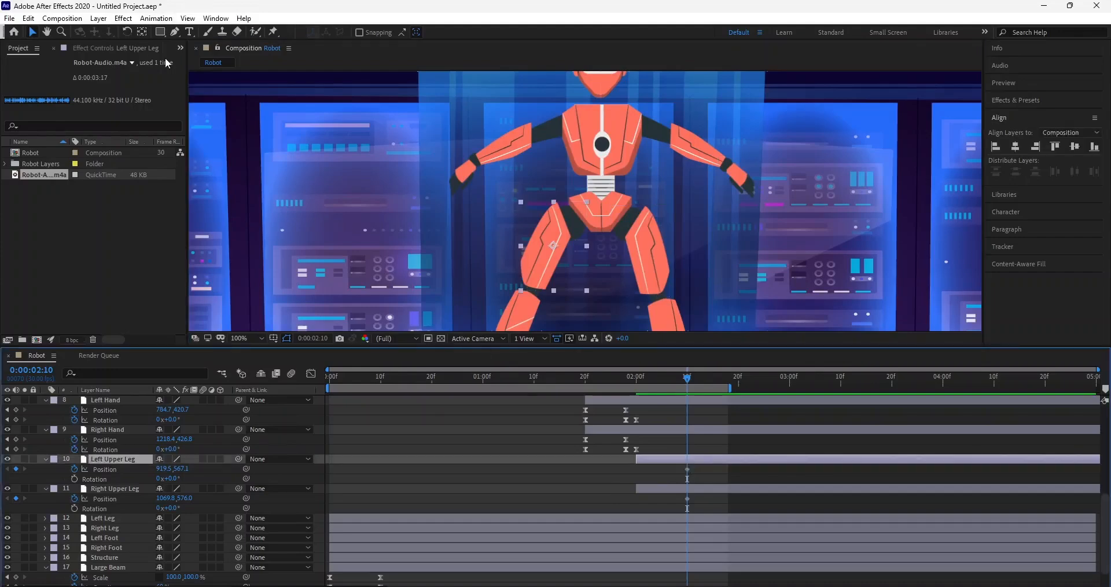
{"action": "key", "text": "y"}
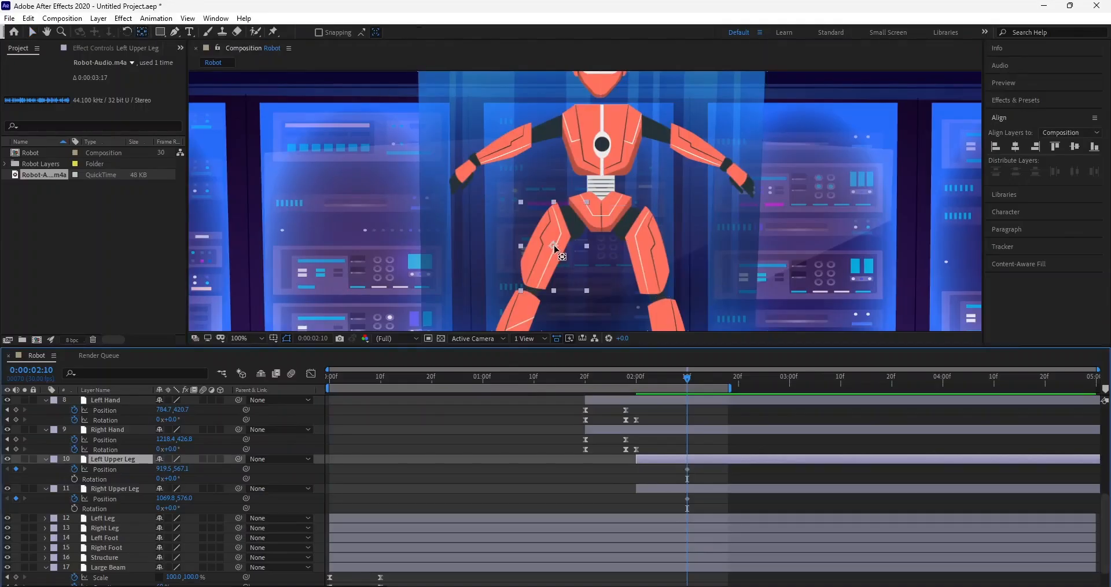
{"action": "left_click_drag", "start_coordinate": [553, 247], "coordinate": [568, 209]}
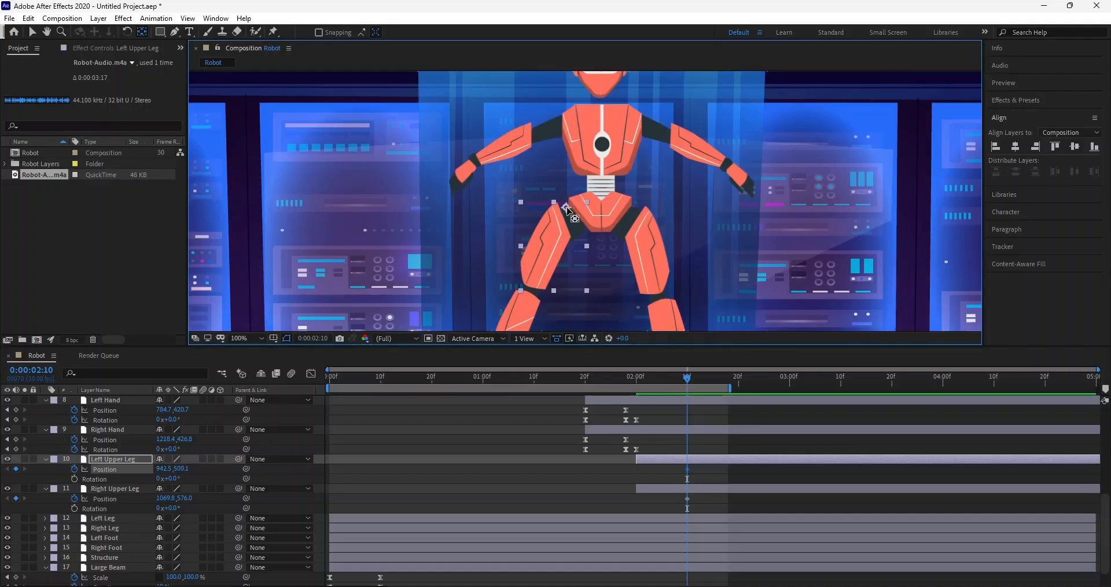
Step: Move the Right Upper Leg's anchor point to its hip joint, check both legs' pivots, and return to the Selection tool
{"action": "left_click", "coordinate": [647, 248]}
{"action": "left_click_drag", "start_coordinate": [639, 251], "coordinate": [641, 218]}
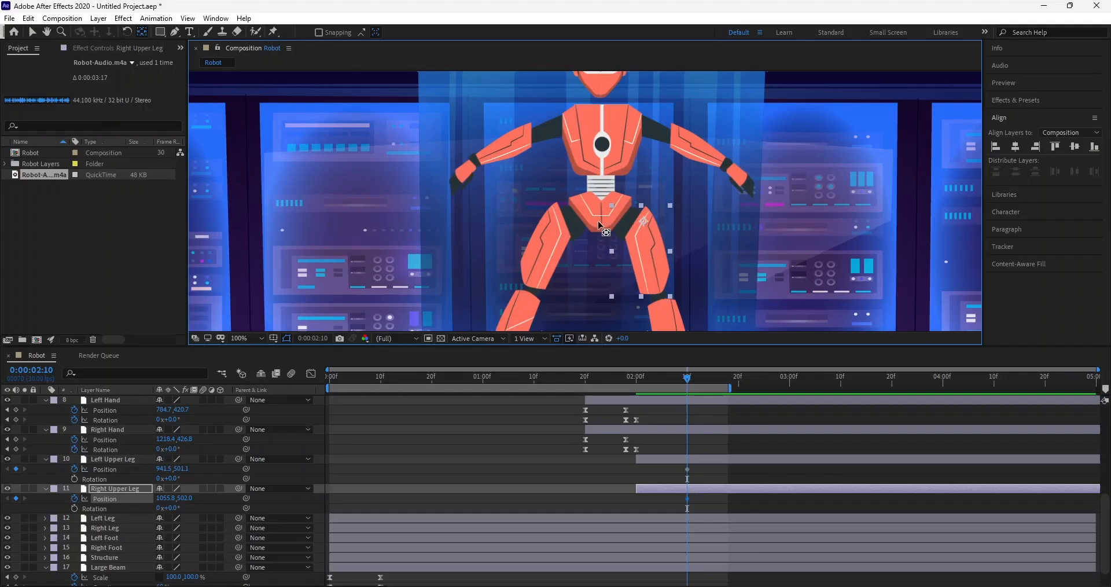
{"action": "left_click", "coordinate": [552, 228]}
{"action": "left_click", "coordinate": [652, 224]}
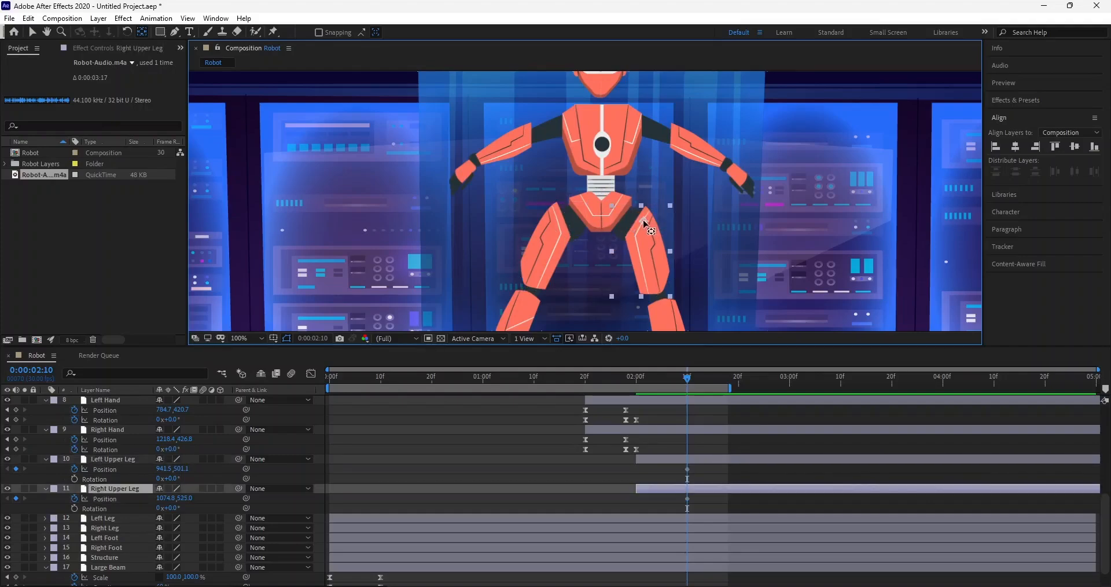
{"action": "left_click_drag", "start_coordinate": [643, 222], "coordinate": [632, 210]}
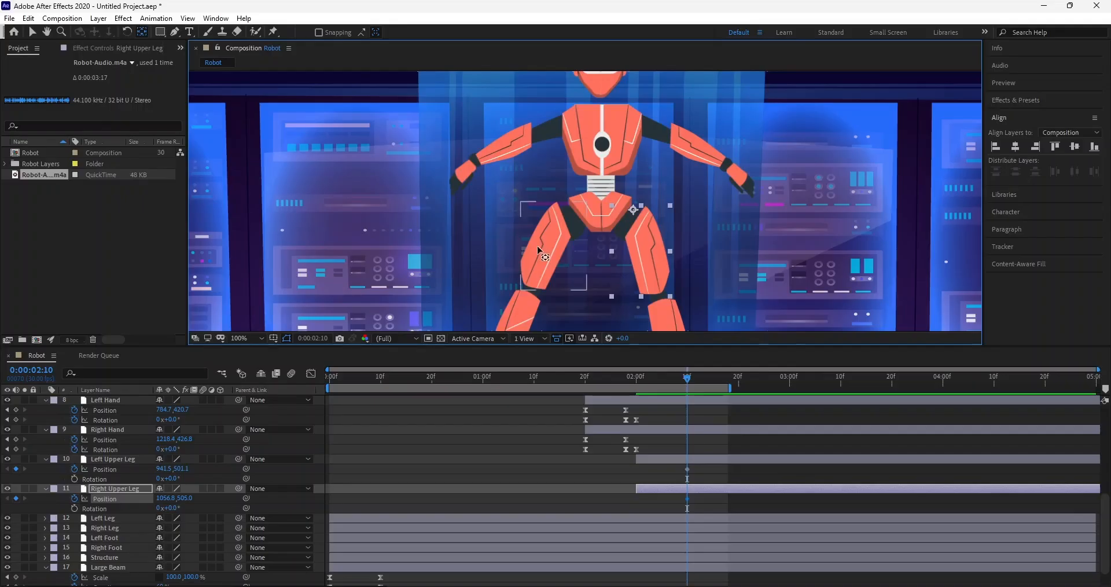
{"action": "left_click", "coordinate": [542, 252]}
{"action": "left_click", "coordinate": [643, 227]}
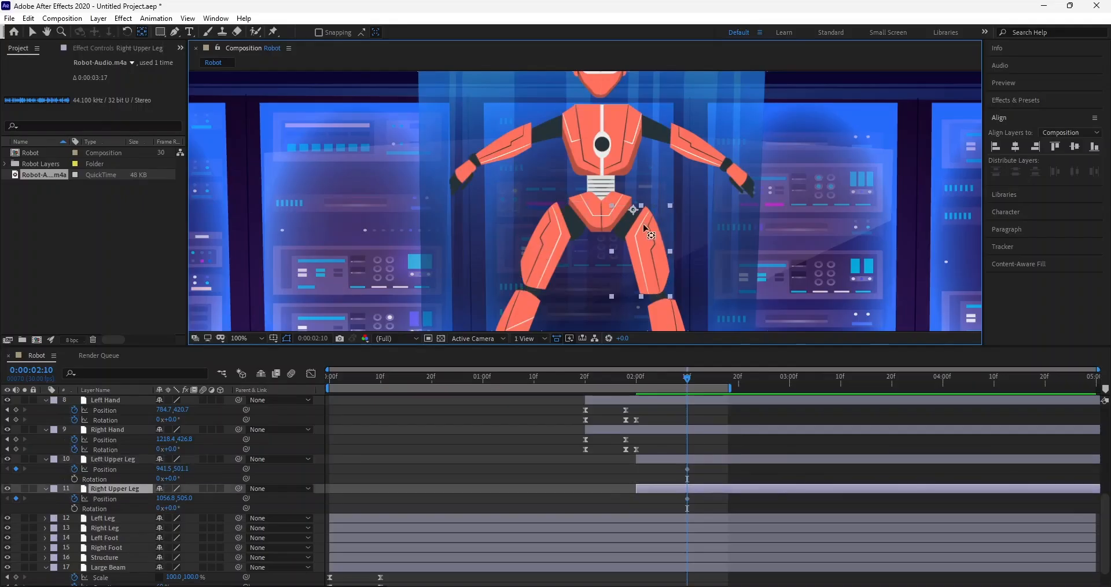
{"action": "left_click", "coordinate": [546, 225]}
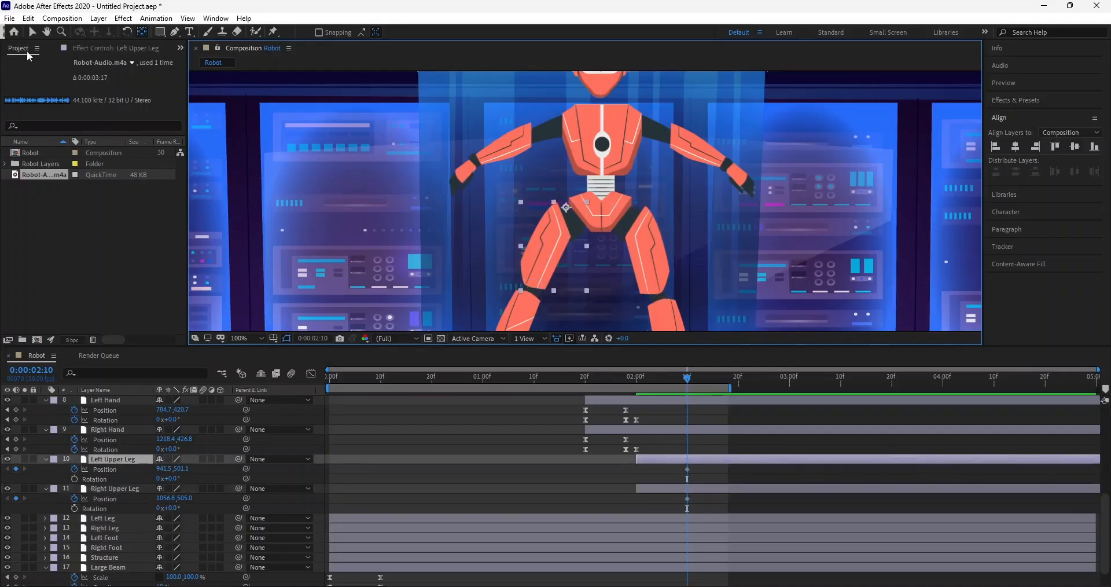
{"action": "left_click", "coordinate": [31, 34]}
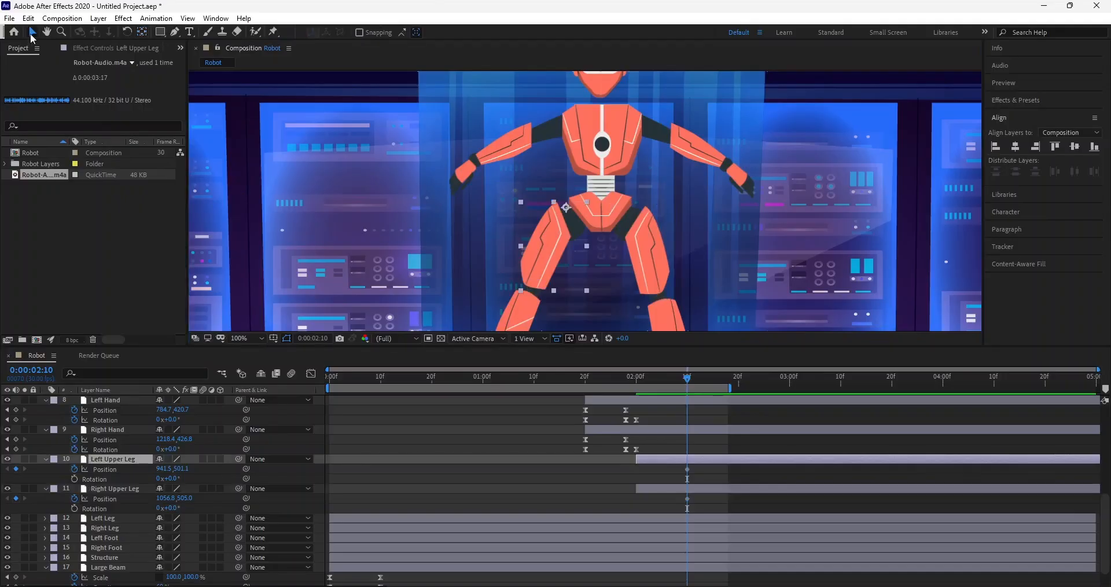
Step: Go to 0:00:02:00 and hide the Left Leg and Right Leg layers
{"action": "left_click", "coordinate": [262, 338]}
{"action": "left_click", "coordinate": [259, 454]}
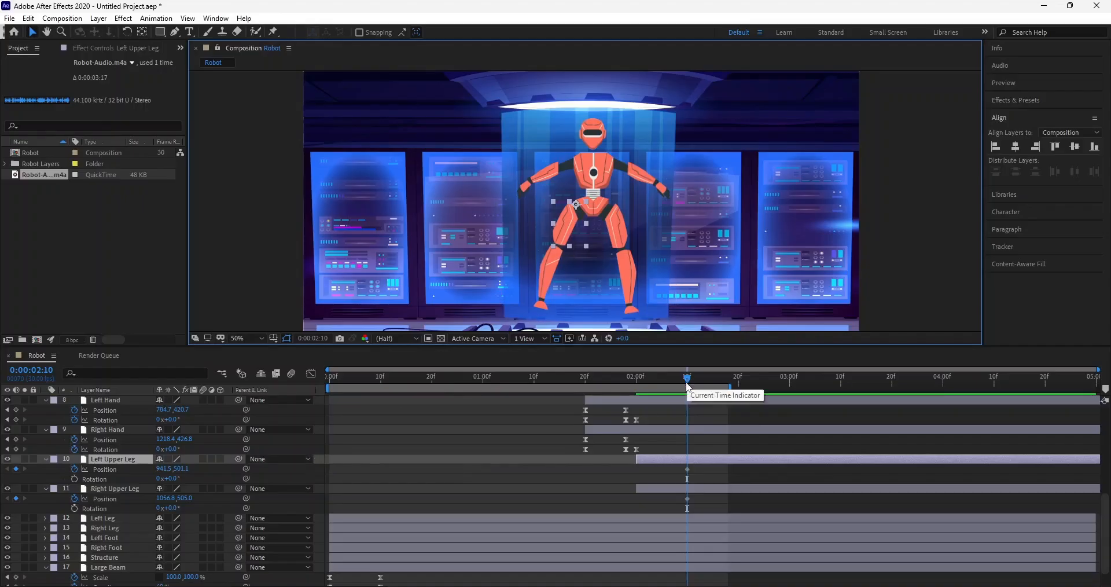
{"action": "left_click_drag", "start_coordinate": [687, 384], "coordinate": [636, 383]}
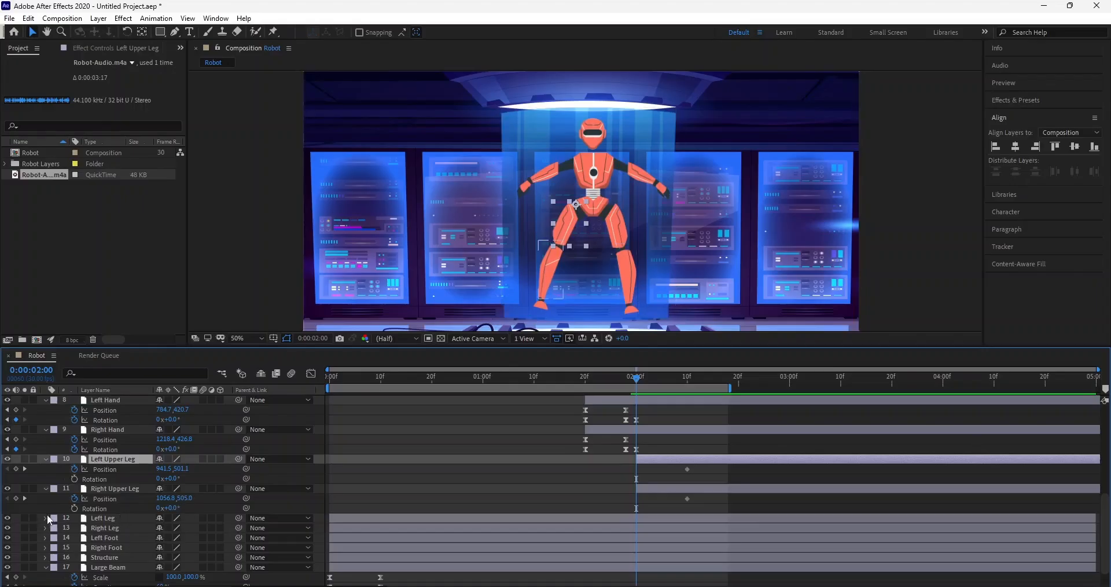
{"action": "left_click", "coordinate": [7, 519]}
{"action": "left_click", "coordinate": [6, 528]}
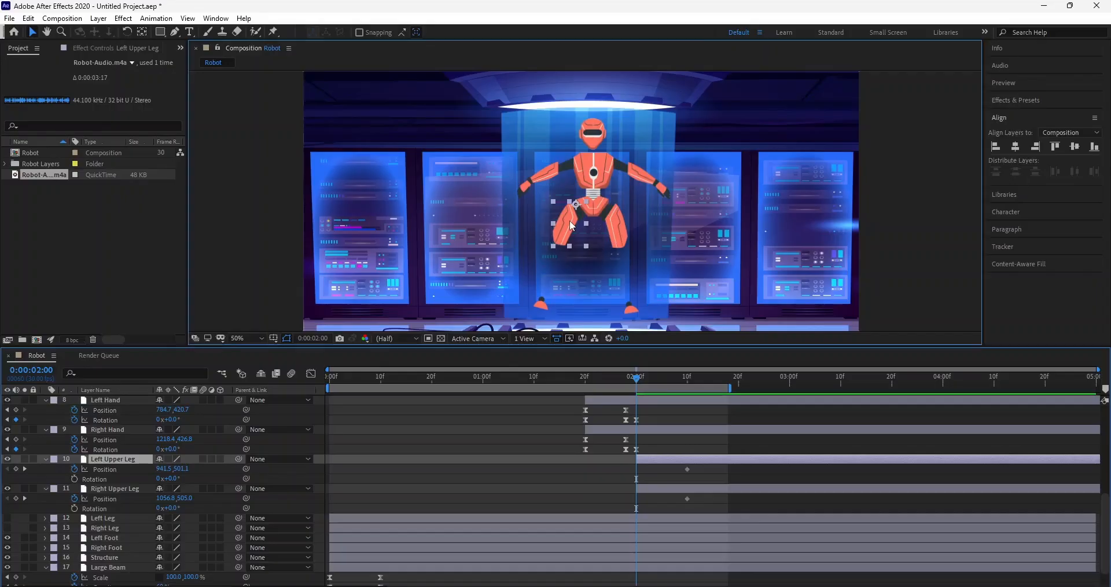
Step: Move both upper legs down and outward at 0:00:02:00, to about 781.5, 685.1 and 1212.8, 682.2, with their top edges aligned
{"action": "left_click_drag", "start_coordinate": [570, 226], "coordinate": [525, 279]}
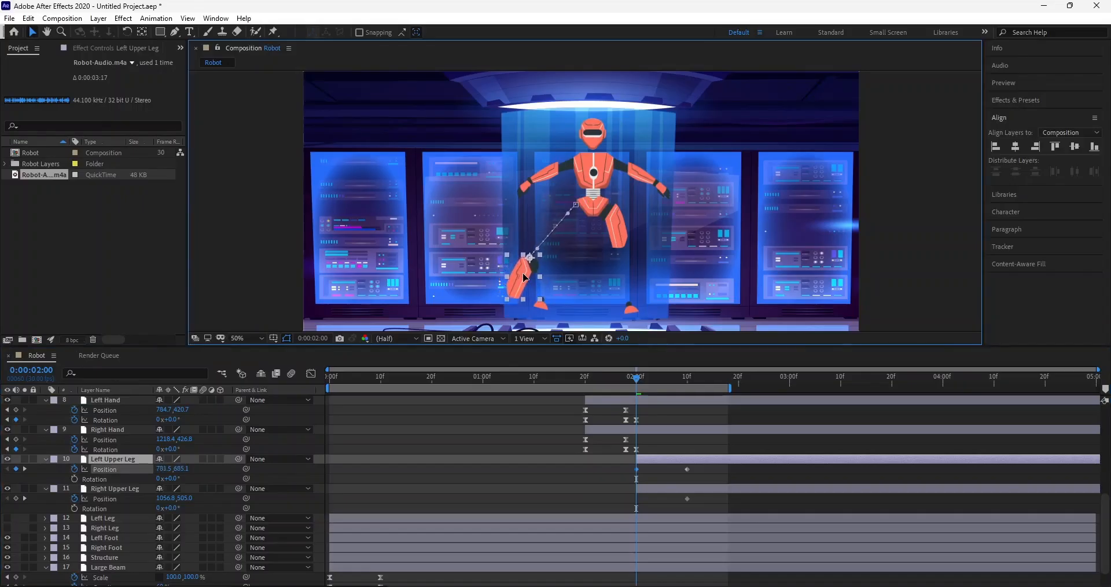
{"action": "left_click", "coordinate": [621, 219]}
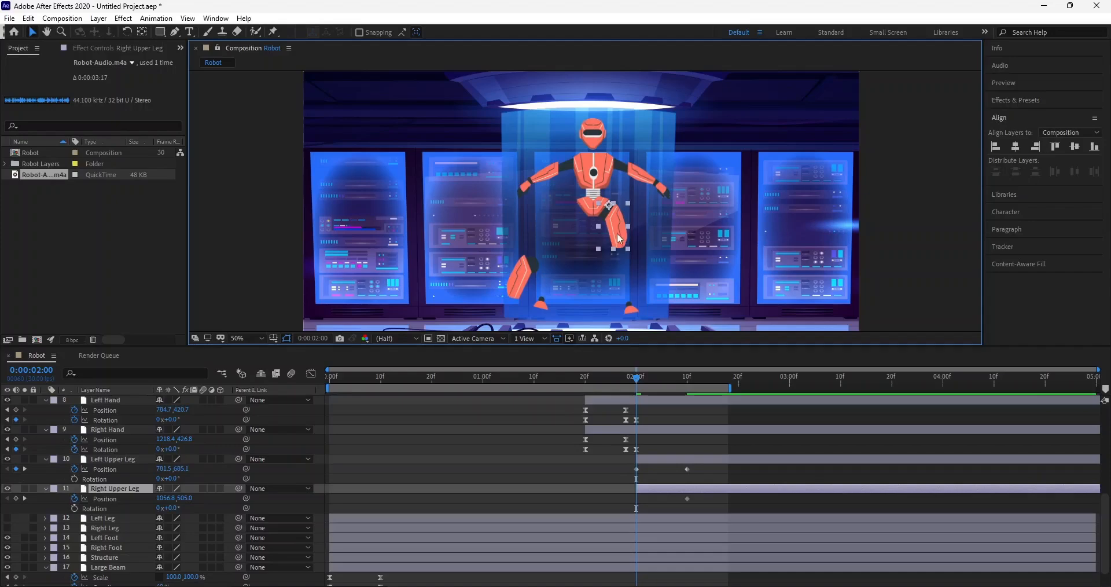
{"action": "left_click_drag", "start_coordinate": [616, 232], "coordinate": [657, 286]}
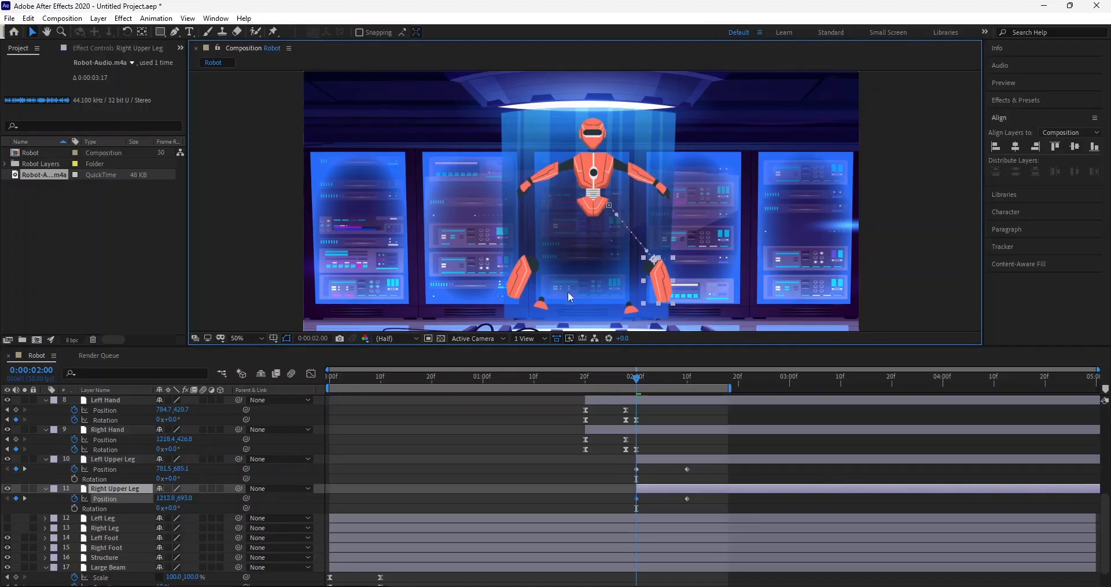
{"action": "left_click", "coordinate": [648, 456], "text": "shift"}
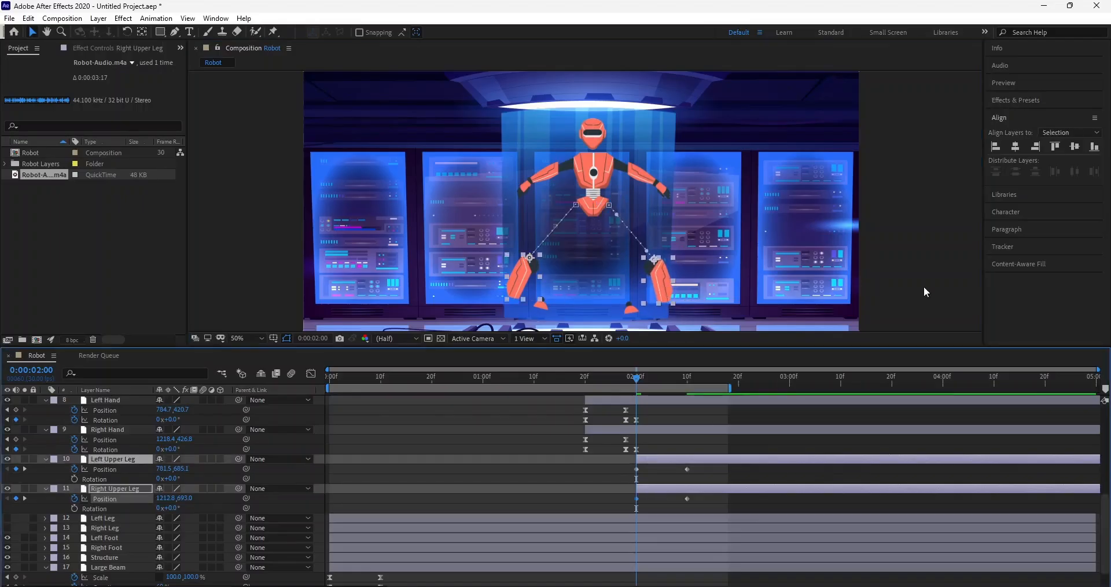
{"action": "left_click", "coordinate": [1054, 148]}
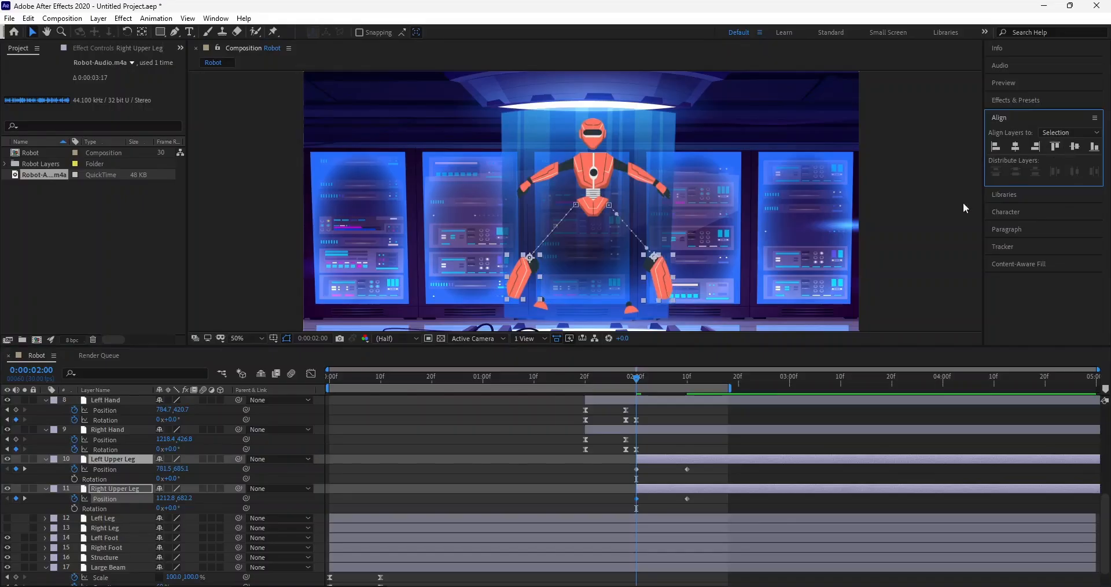
Step: Preview the upper legs flying in, starting just before 0:00:02:00, and return to 0:00:02:00
{"action": "left_click_drag", "start_coordinate": [635, 381], "coordinate": [596, 385]}
{"action": "key", "text": "space"}
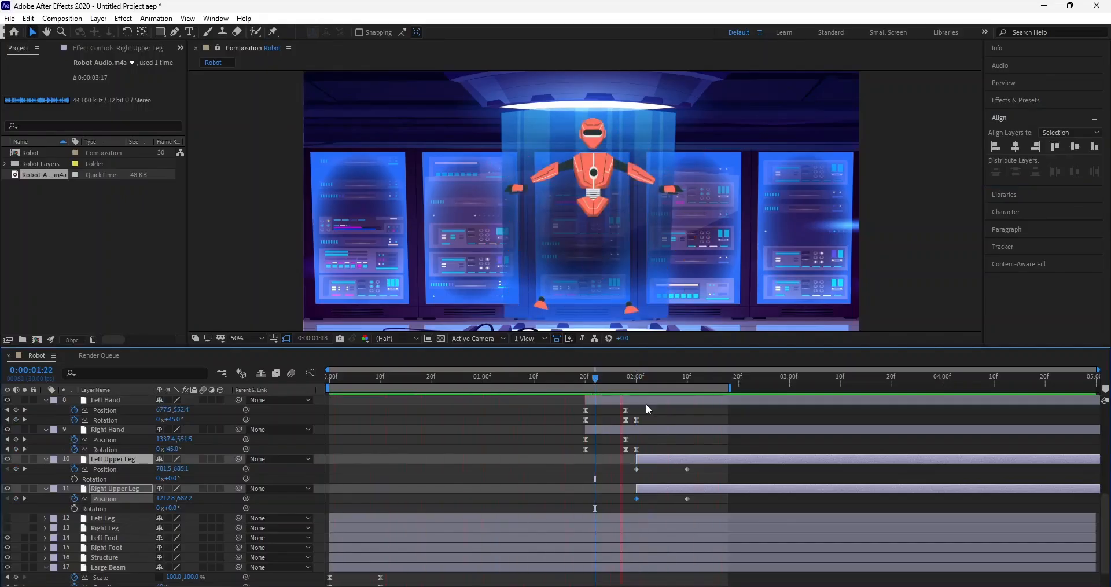
{"action": "left_click_drag", "start_coordinate": [595, 380], "coordinate": [635, 397]}
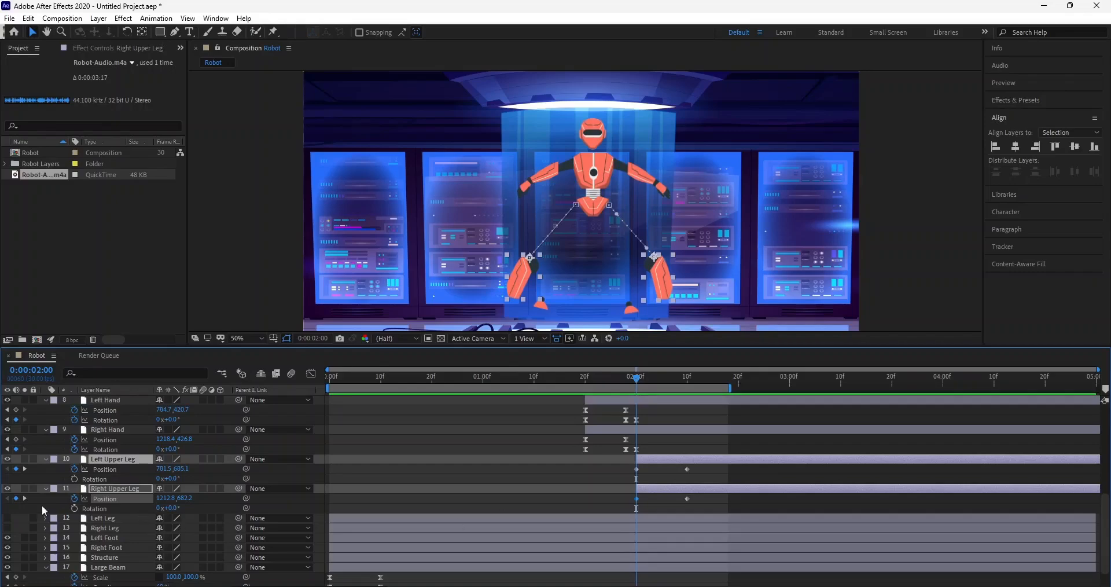
Step: Add Rotation keyframes at 0:00:02:00 with the Left Upper Leg at 35° and the Right Upper Leg at -35°
{"action": "left_click", "coordinate": [663, 473]}
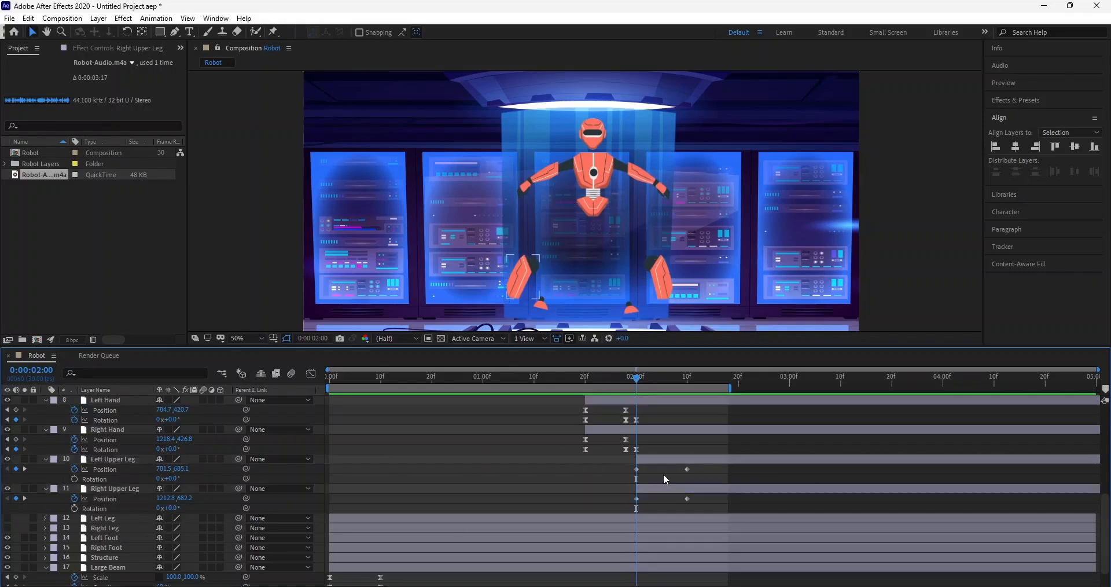
{"action": "left_click", "coordinate": [74, 479]}
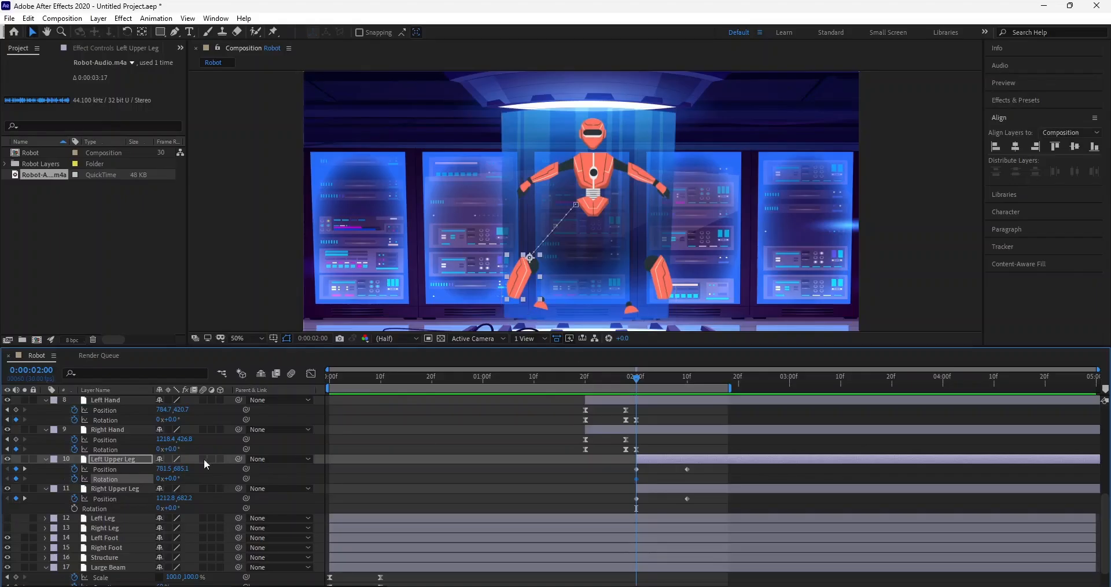
{"action": "left_click_drag", "start_coordinate": [174, 479], "coordinate": [196, 480]}
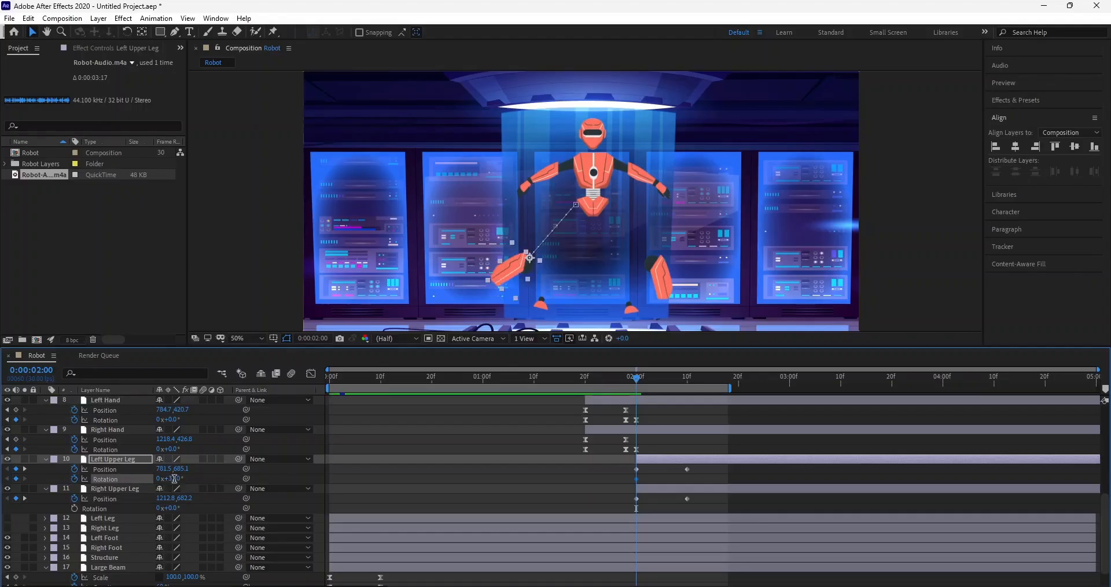
{"action": "left_click", "coordinate": [174, 478]}
{"action": "left_click", "coordinate": [174, 509]}
{"action": "left_click", "coordinate": [175, 508]}
{"action": "left_click", "coordinate": [74, 508]}
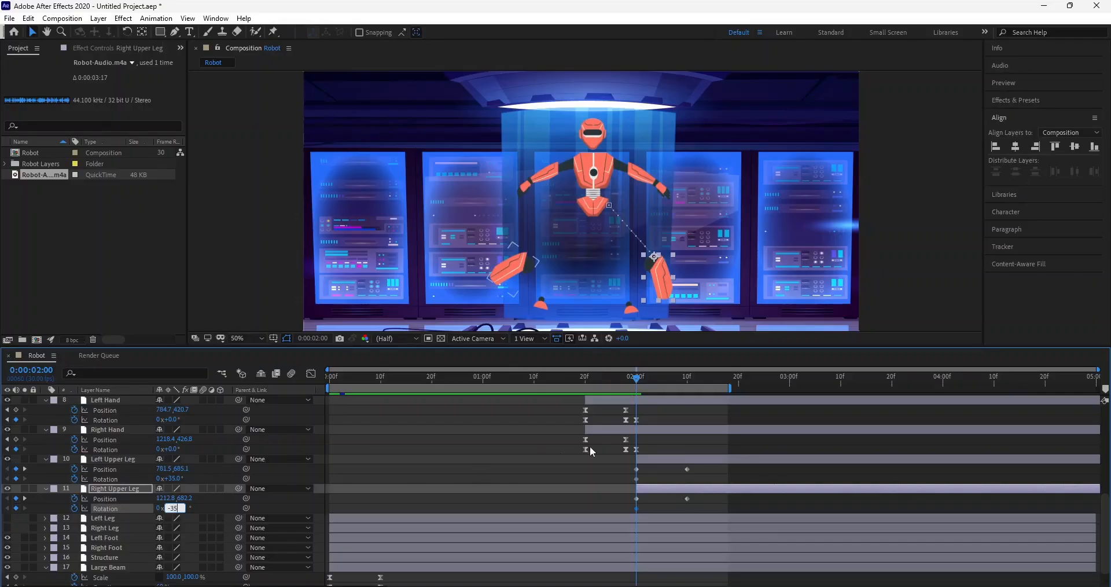
{"action": "left_click", "coordinate": [272, 508]}
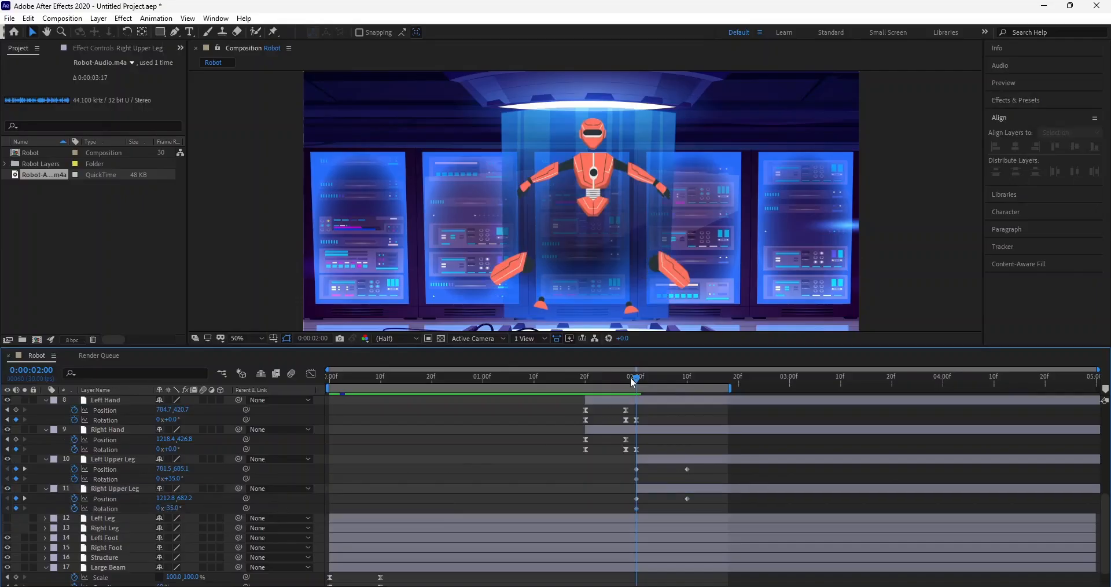
Step: Set the rotation of both the Left Upper Leg and Right Upper Leg to 0° at 0:00:02:10
{"action": "left_click_drag", "start_coordinate": [637, 382], "coordinate": [688, 386]}
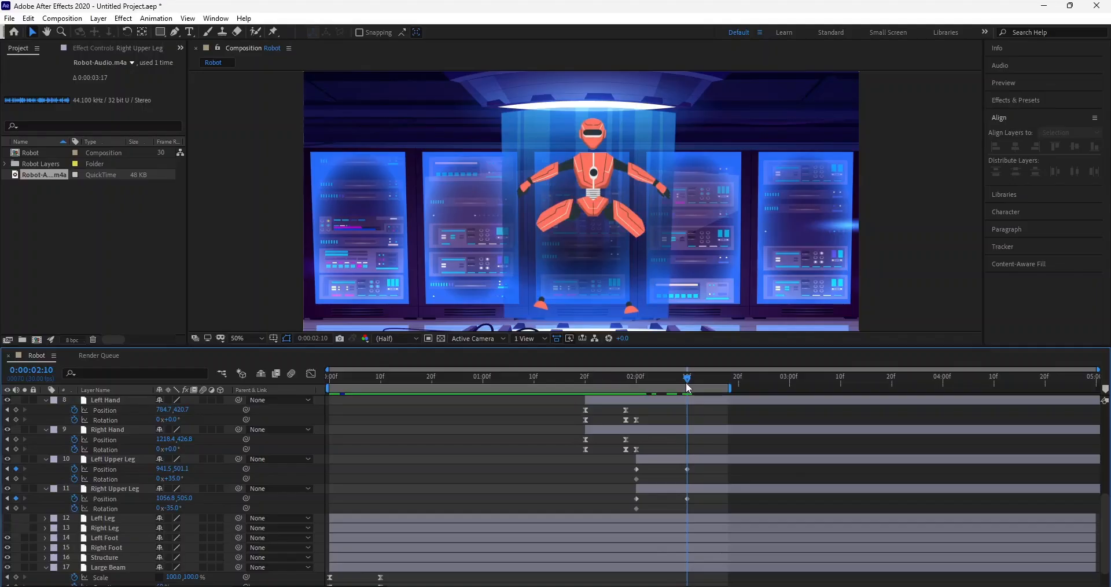
{"action": "left_click", "coordinate": [176, 478]}
{"action": "type", "text": "0"}
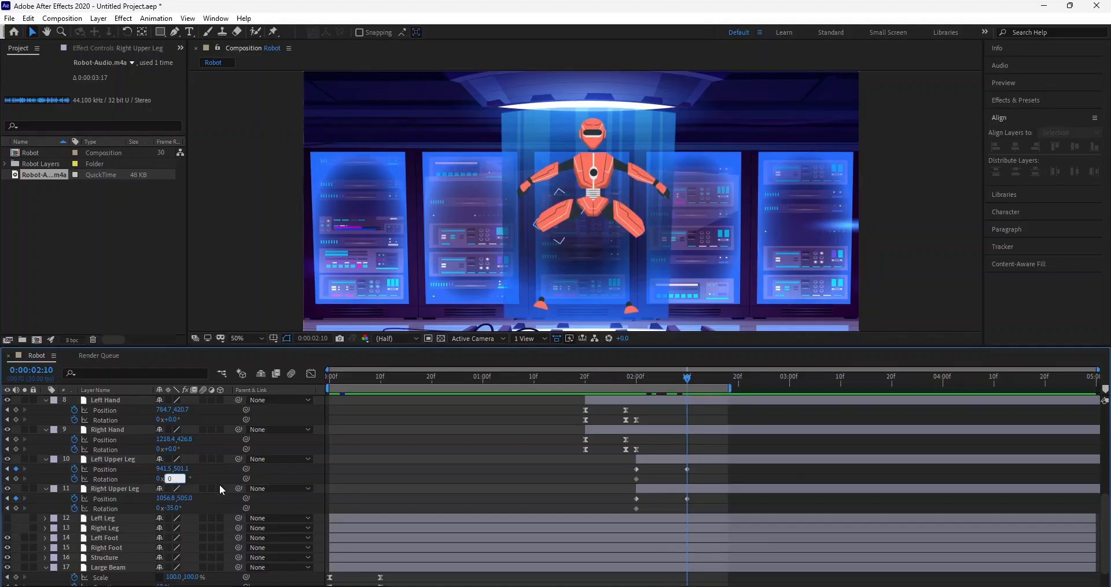
{"action": "key", "text": "Return"}
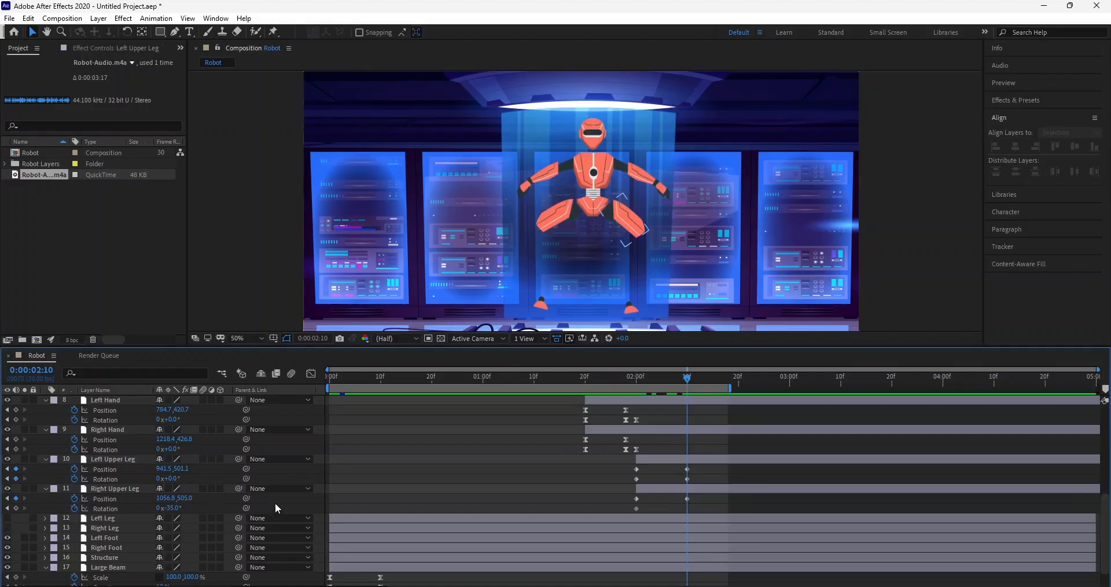
{"action": "left_click", "coordinate": [174, 508]}
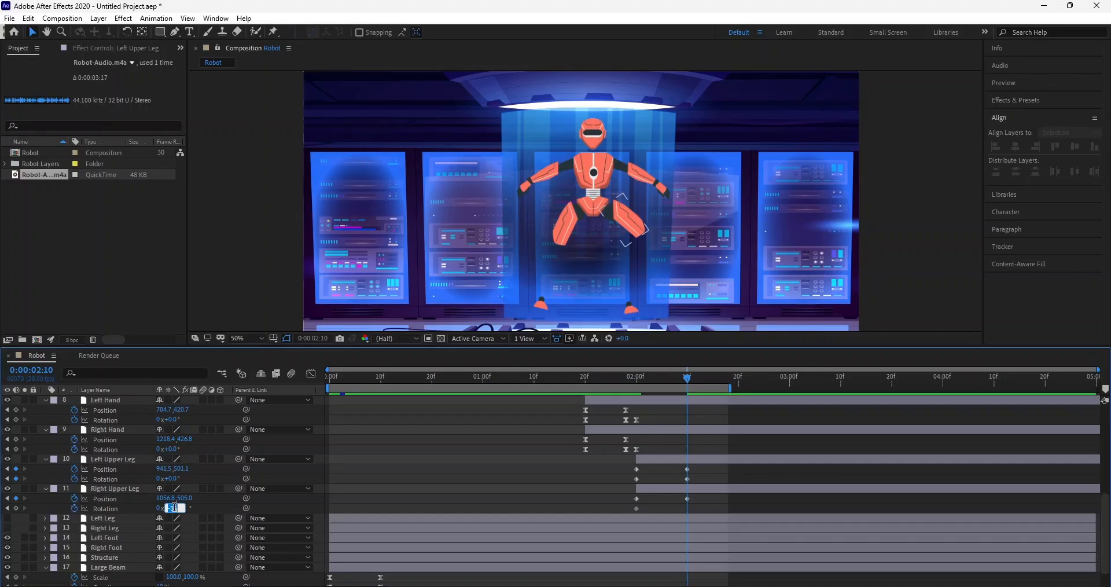
{"action": "type", "text": "0"}
{"action": "key", "text": "Return"}
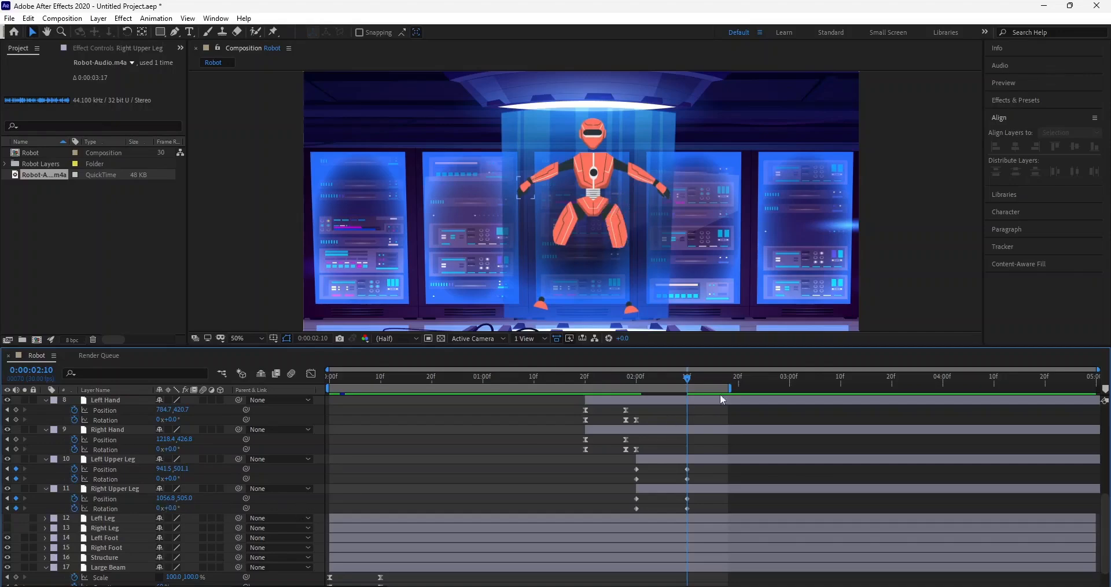
Step: Play back the animation to review the upper legs rotating into place, and return to 0:00:02:10
{"action": "left_click_drag", "start_coordinate": [685, 376], "coordinate": [629, 383]}
{"action": "key", "text": "space"}
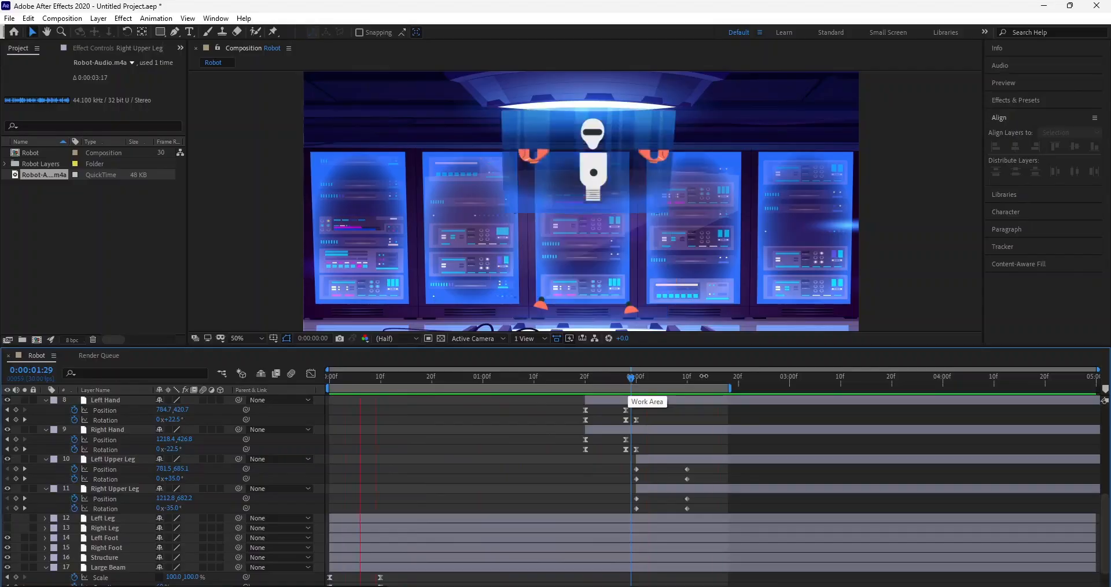
{"action": "left_click", "coordinate": [686, 387]}
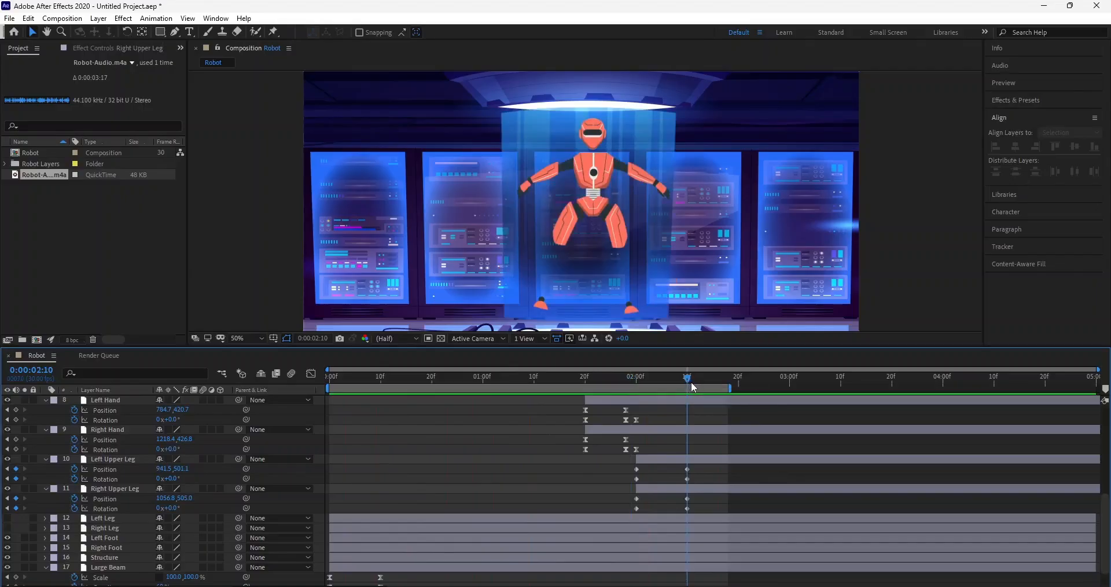
Step: Add Rotation keyframes with the current 0° value for both upper legs at 0:00:02:12
{"action": "left_click_drag", "start_coordinate": [691, 384], "coordinate": [696, 385]}
{"action": "left_click", "coordinate": [16, 478]}
{"action": "left_click", "coordinate": [16, 508]}
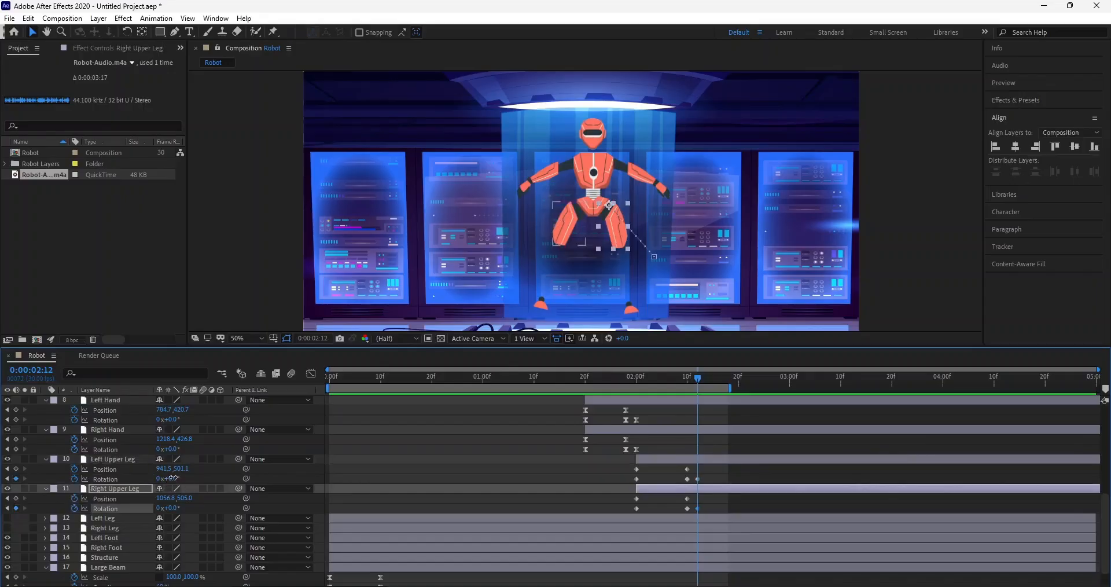
Step: Set the rotation at 0:00:02:12 to 5° for the Left Upper Leg and -5° for the Right Upper Leg
{"action": "left_click_drag", "start_coordinate": [173, 478], "coordinate": [182, 478]}
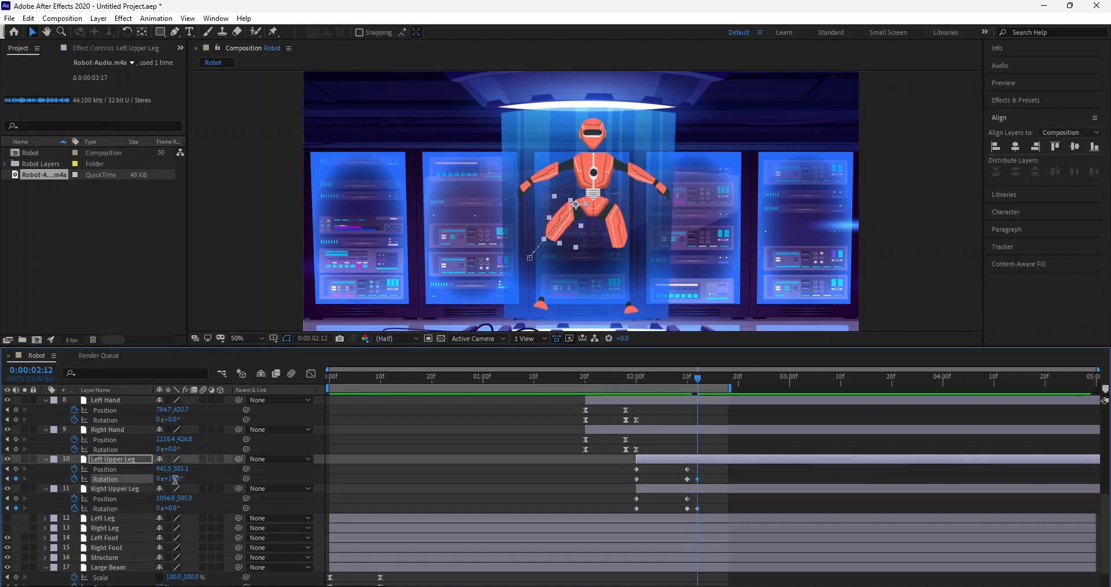
{"action": "left_click", "coordinate": [174, 479]}
{"action": "key", "text": "Return"}
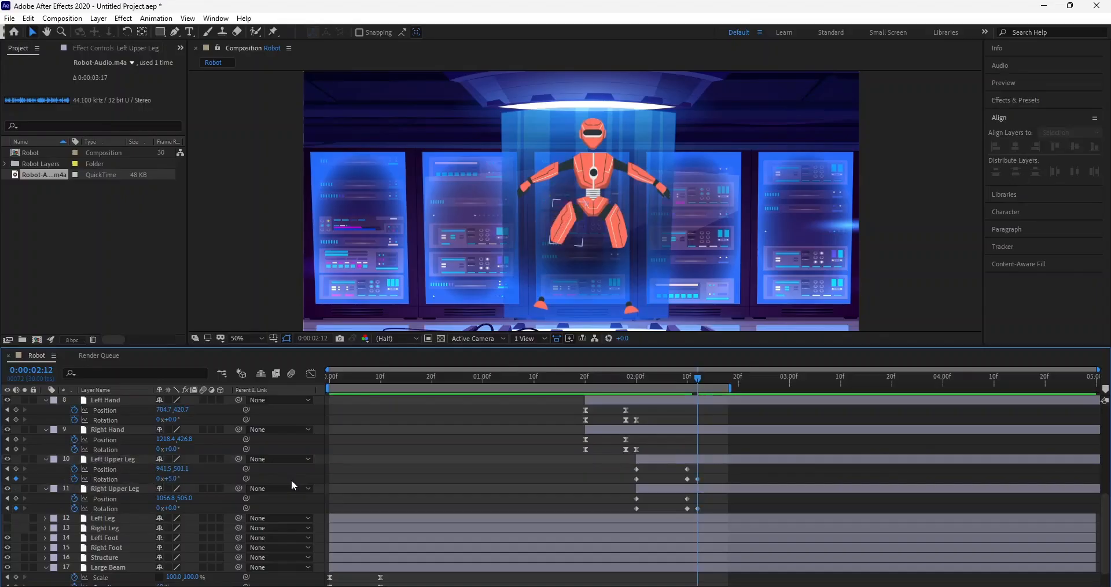
{"action": "left_click", "coordinate": [173, 507]}
{"action": "type", "text": "-5"}
{"action": "key", "text": "Return"}
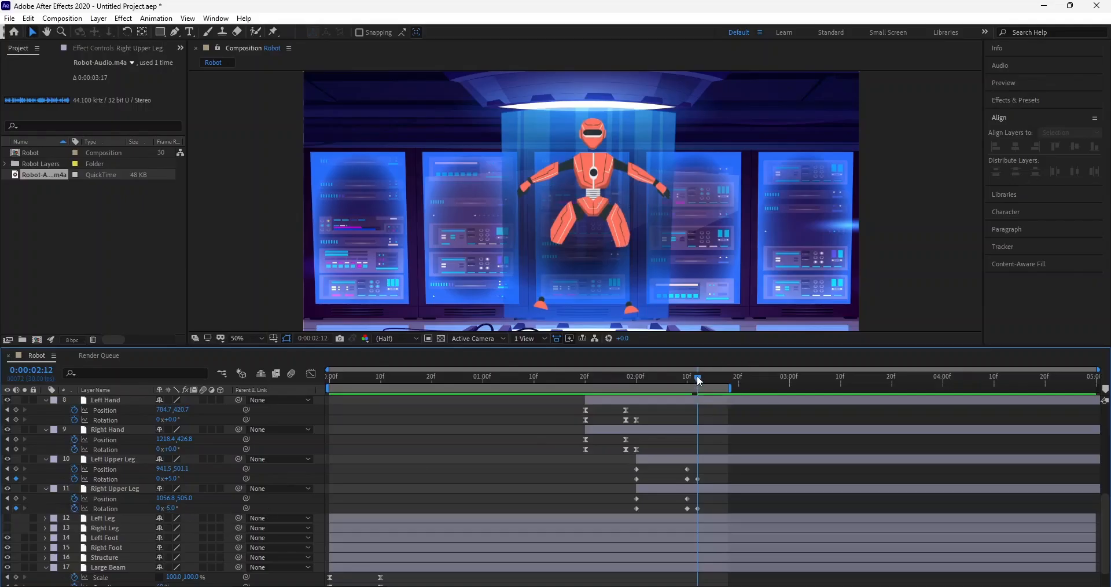
Step: Add Rotation keyframes for both upper legs at 0:00:02:14 and set their values to 0°
{"action": "left_click_drag", "start_coordinate": [700, 376], "coordinate": [708, 376]}
{"action": "left_click", "coordinate": [16, 478]}
{"action": "left_click", "coordinate": [16, 507]}
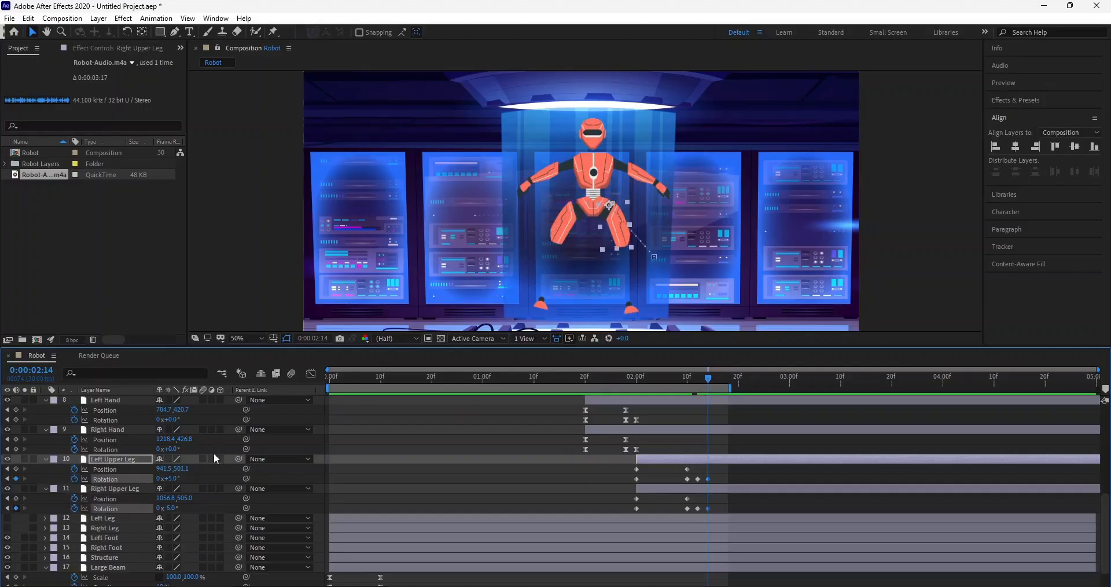
{"action": "left_click", "coordinate": [173, 479]}
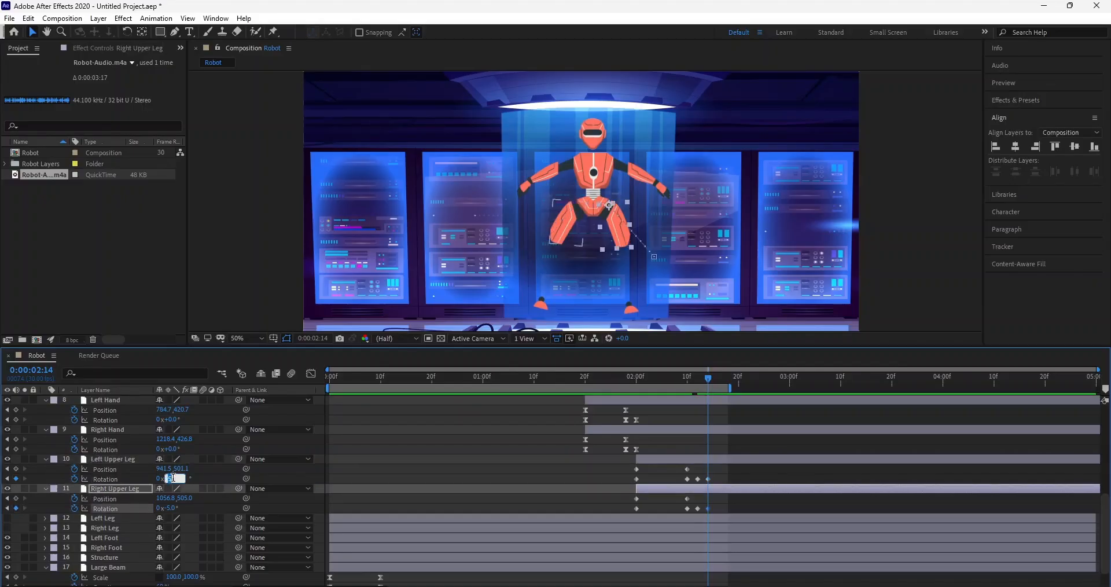
{"action": "key", "text": "Return"}
{"action": "left_click", "coordinate": [172, 508]}
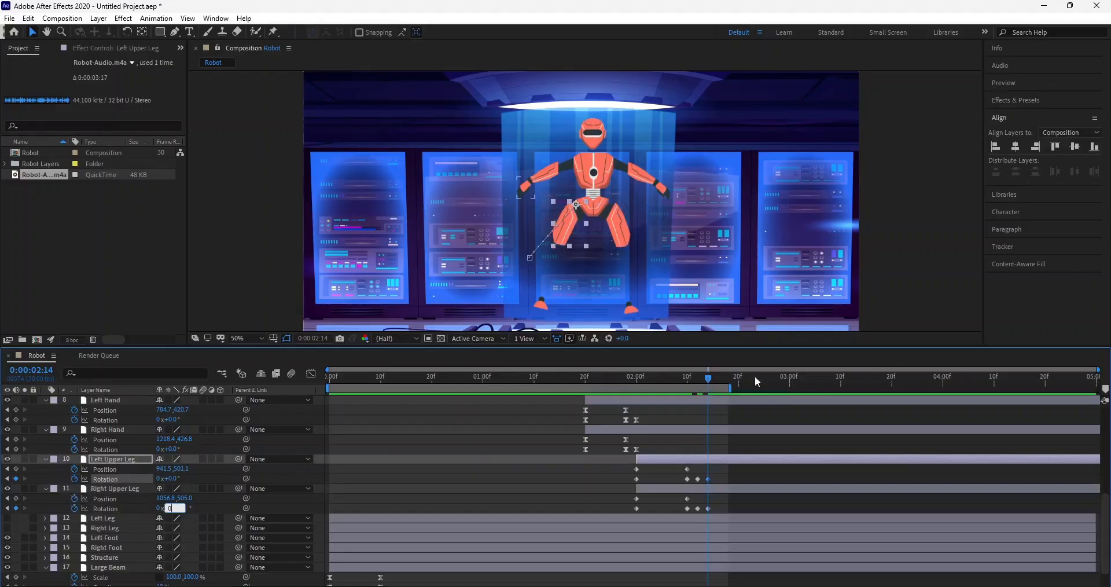
{"action": "key", "text": "Return"}
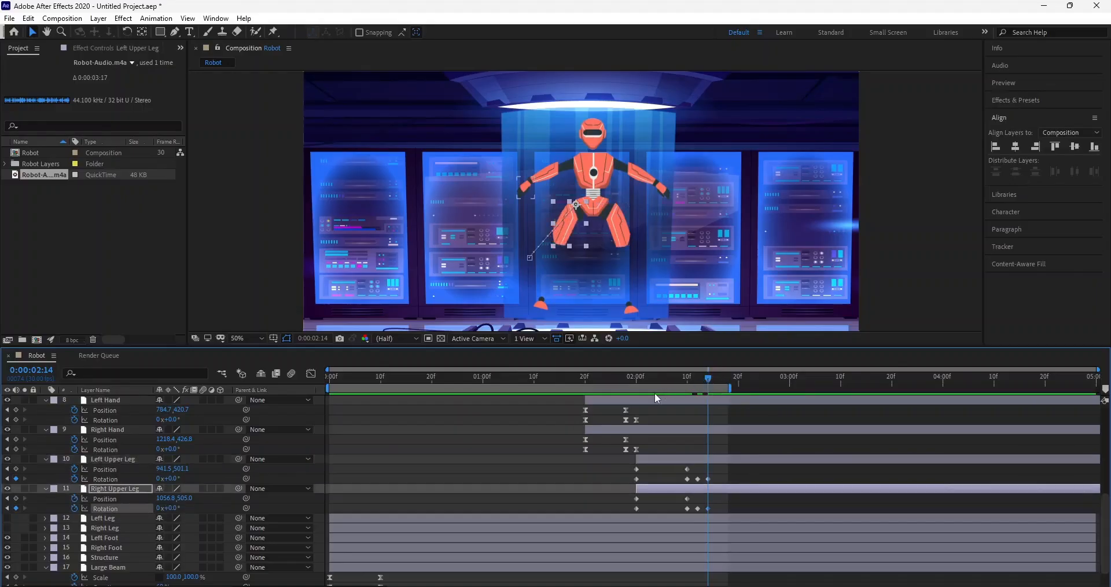
Step: Play back the leg swing, and set the rotation at 0:00:02:12 to 7° for the Left Upper Leg and -7° for the Right Upper Leg
{"action": "key", "text": "space"}
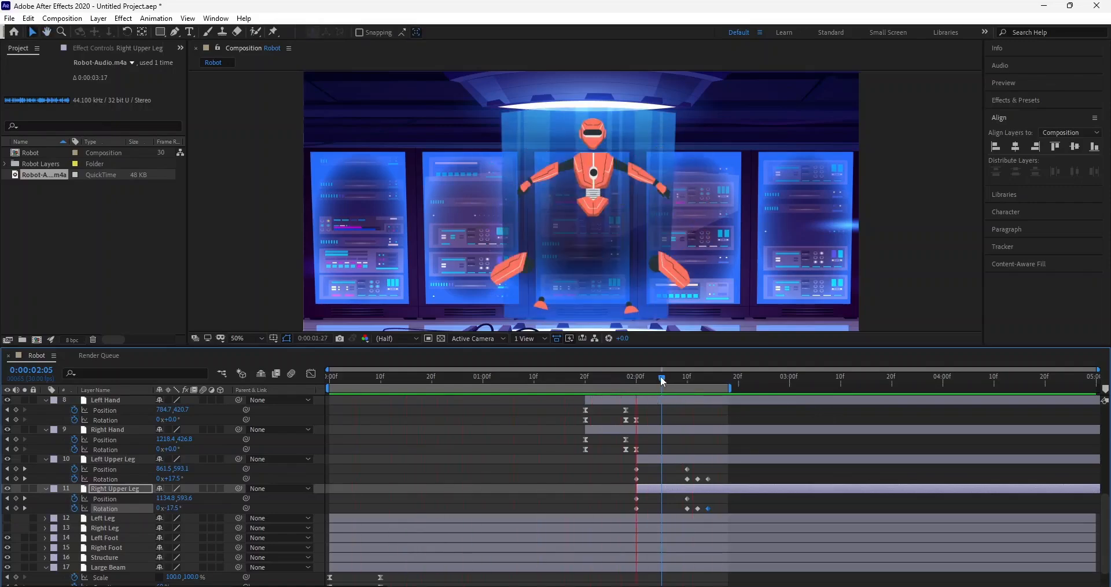
{"action": "left_click_drag", "start_coordinate": [660, 376], "coordinate": [677, 380]}
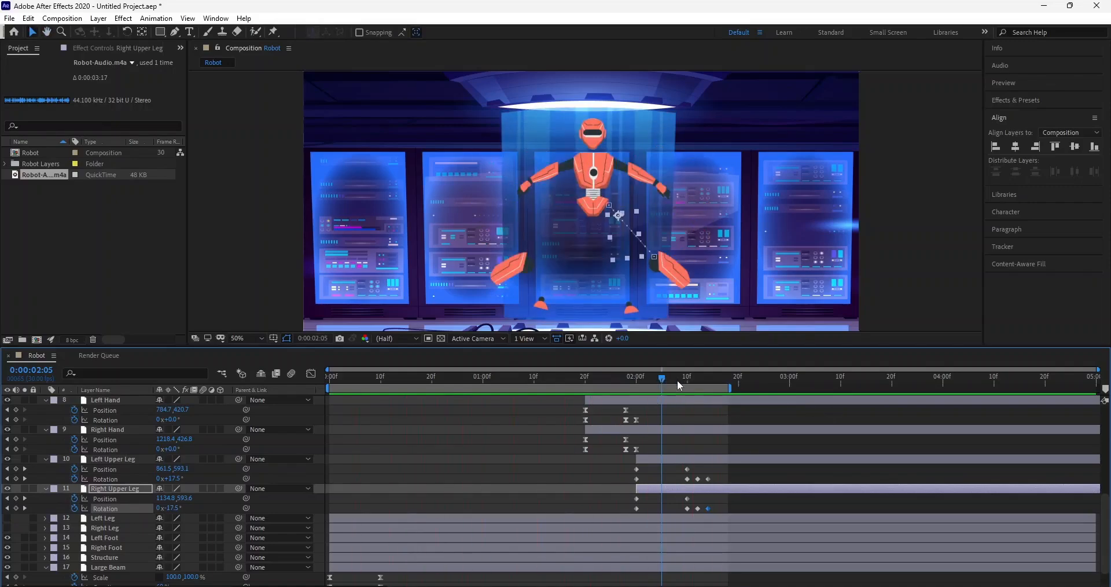
{"action": "left_click", "coordinate": [697, 479]}
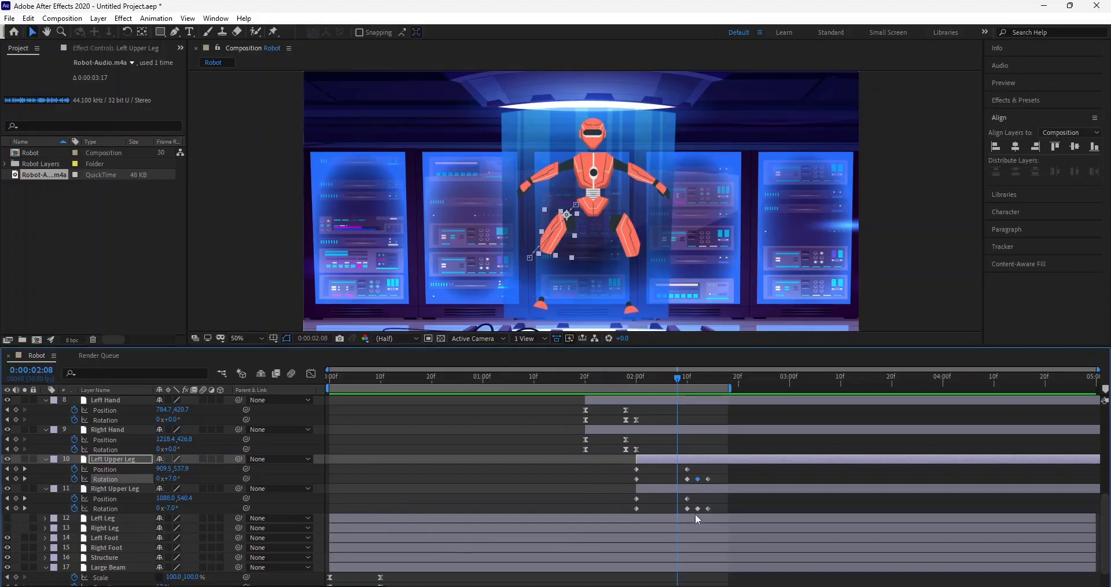
{"action": "left_click", "coordinate": [698, 381]}
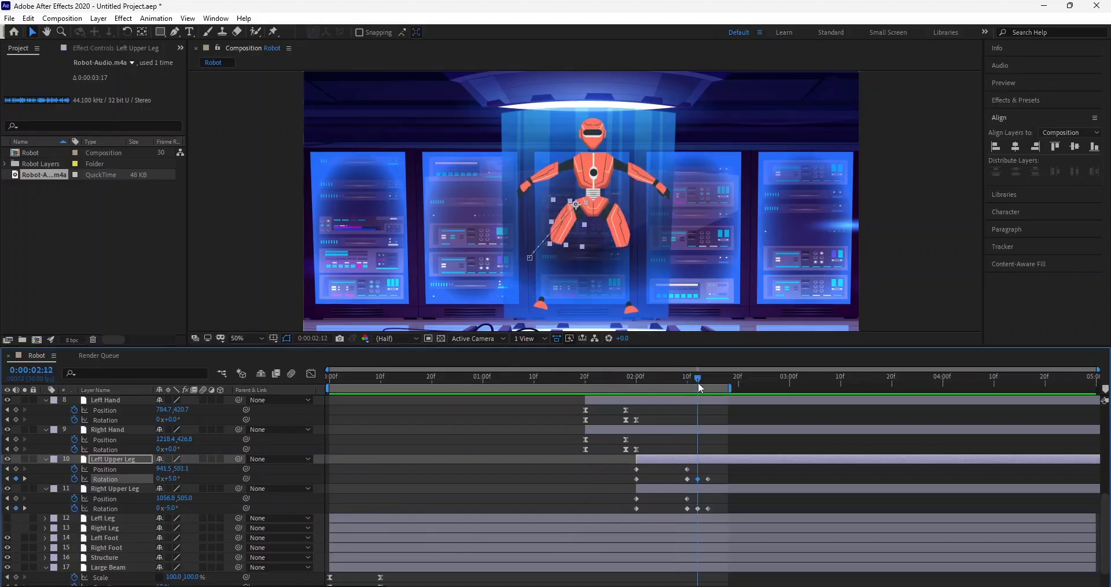
{"action": "left_click", "coordinate": [698, 508]}
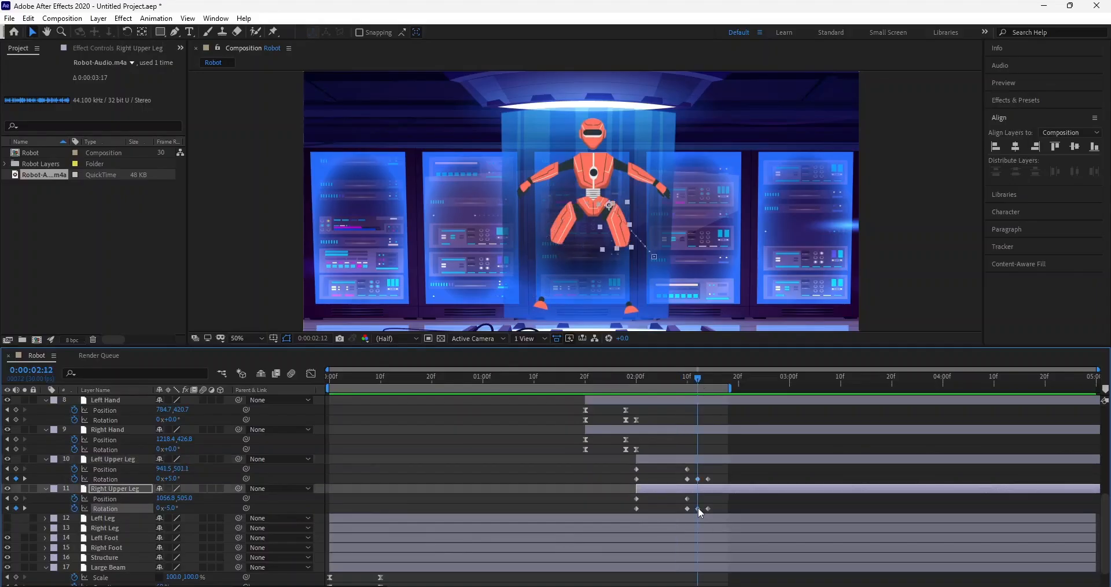
{"action": "left_click", "coordinate": [170, 479]}
{"action": "left_click", "coordinate": [171, 508]}
{"action": "type", "text": "-7"}
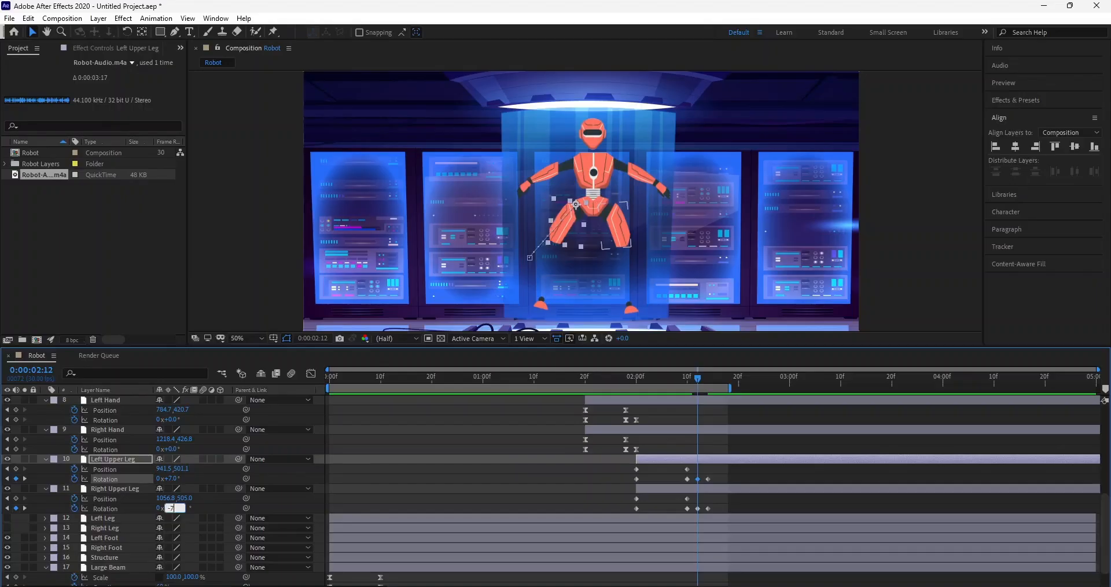
{"action": "key", "text": "Return"}
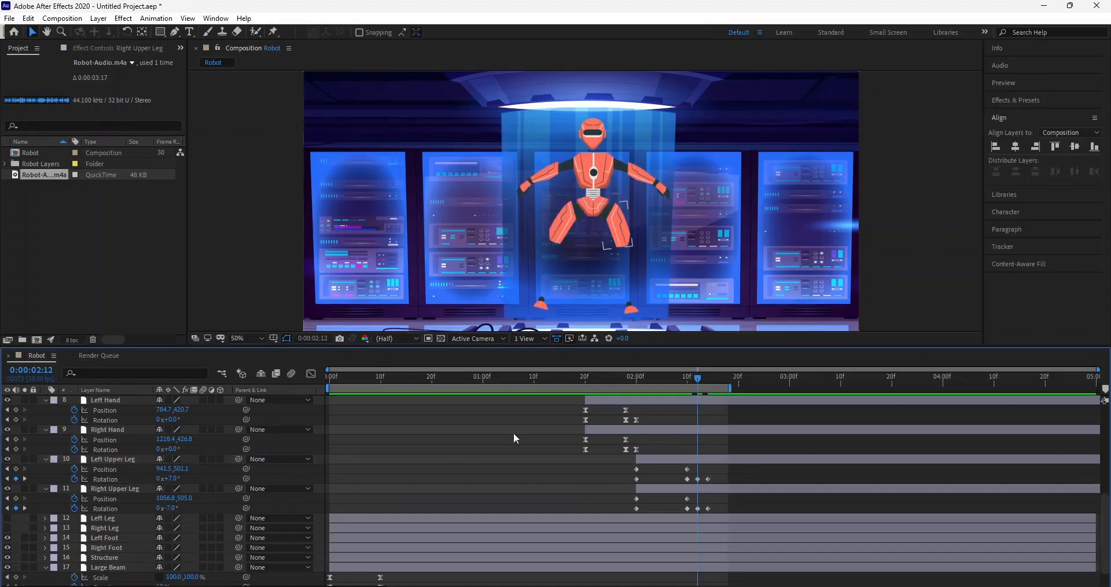
Step: Preview the animation and shift the ending Position and Rotation keyframes of both upper legs four frames earlier, starting at 0:00:02:06
{"action": "left_click_drag", "start_coordinate": [699, 379], "coordinate": [607, 383]}
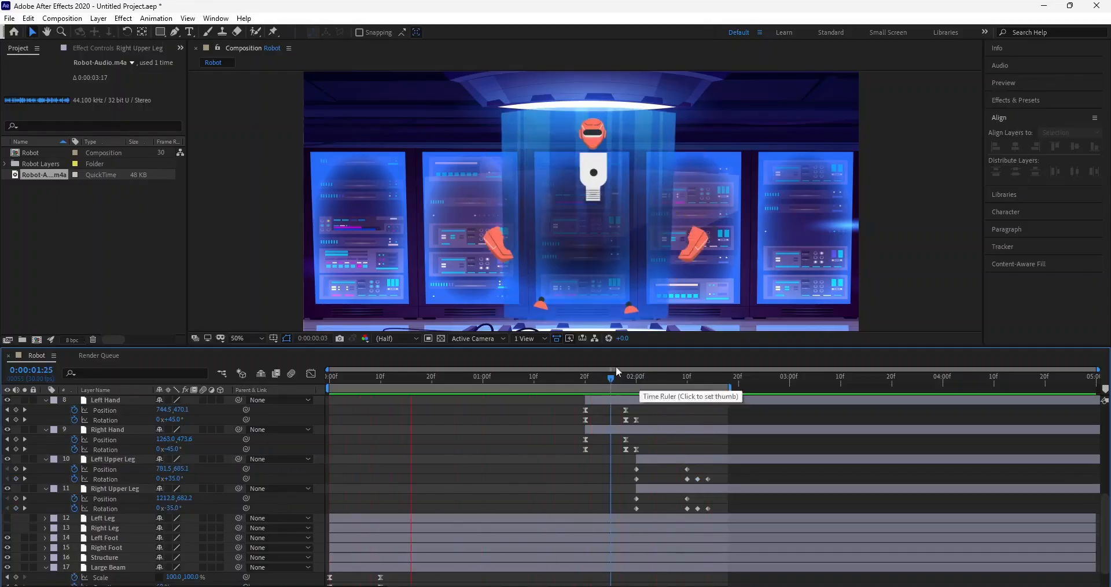
{"action": "left_click", "coordinate": [667, 377]}
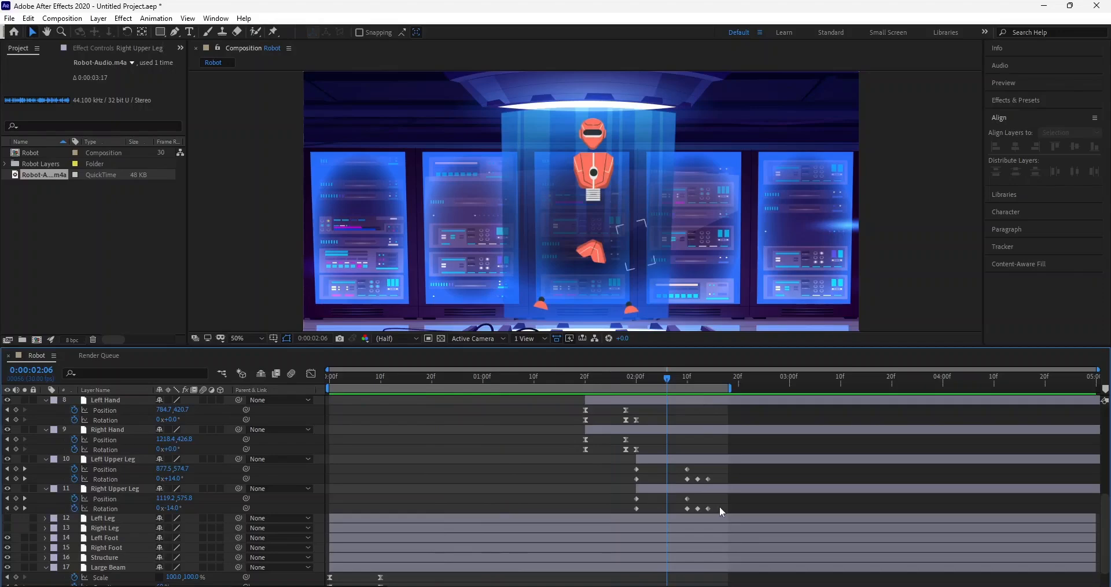
{"action": "left_click_drag", "start_coordinate": [717, 482], "coordinate": [683, 468]}
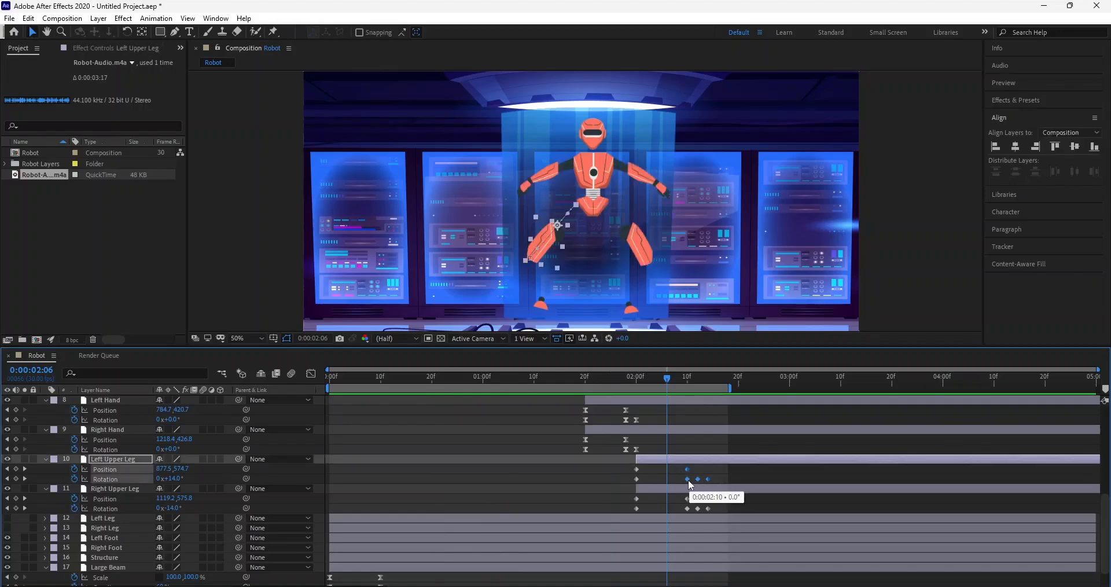
{"action": "left_click_drag", "start_coordinate": [667, 379], "coordinate": [688, 379]}
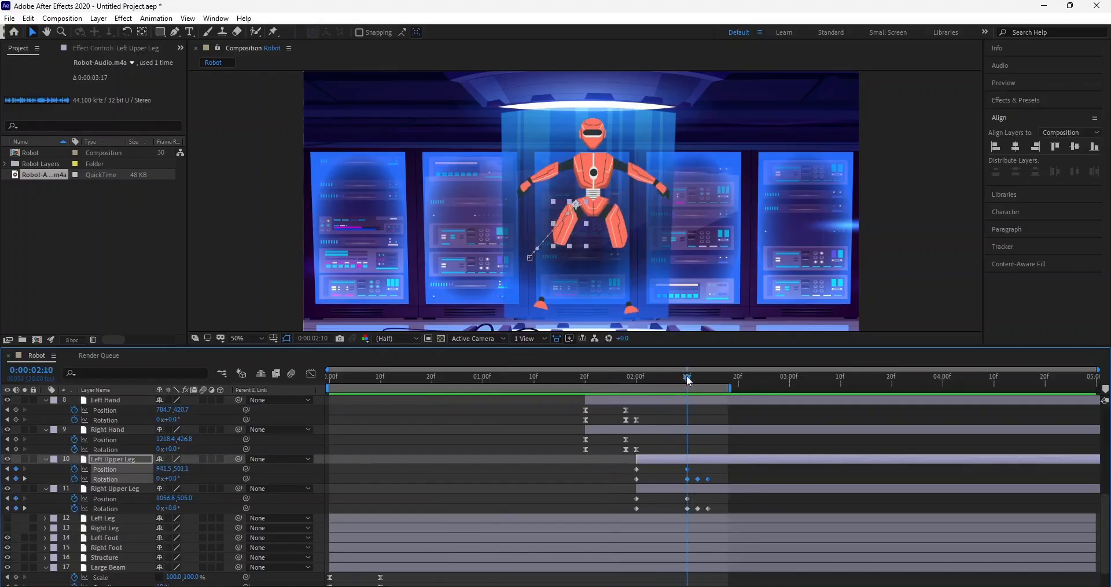
{"action": "left_click_drag", "start_coordinate": [686, 478], "coordinate": [667, 478]}
{"action": "left_click_drag", "start_coordinate": [713, 511], "coordinate": [662, 498]}
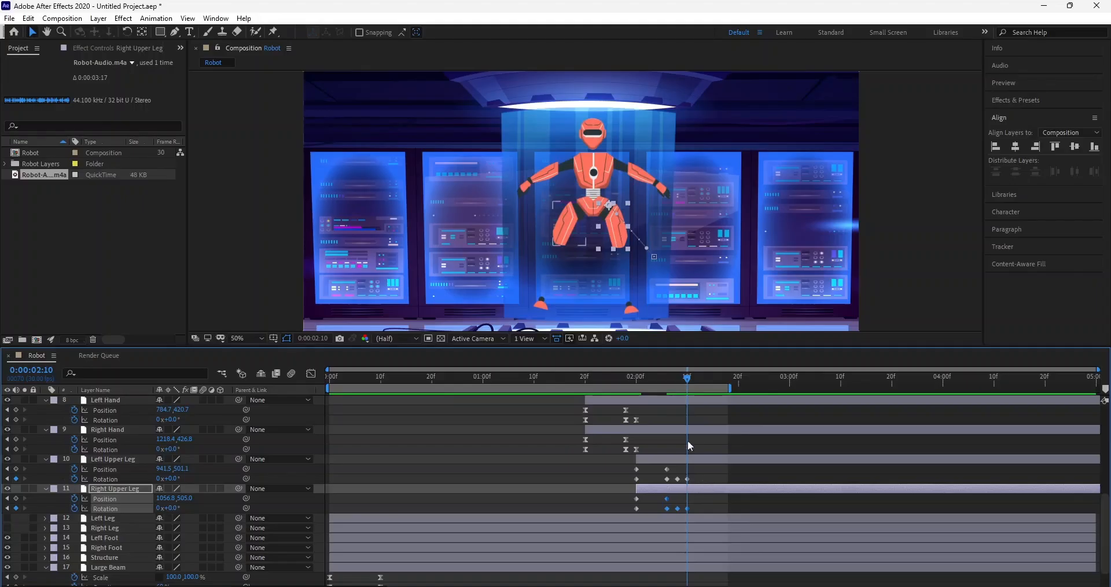
Step: Apply Easy Ease to all Position and Rotation keyframes of both upper legs, and play back the animation
{"action": "left_click_drag", "start_coordinate": [687, 382], "coordinate": [561, 415]}
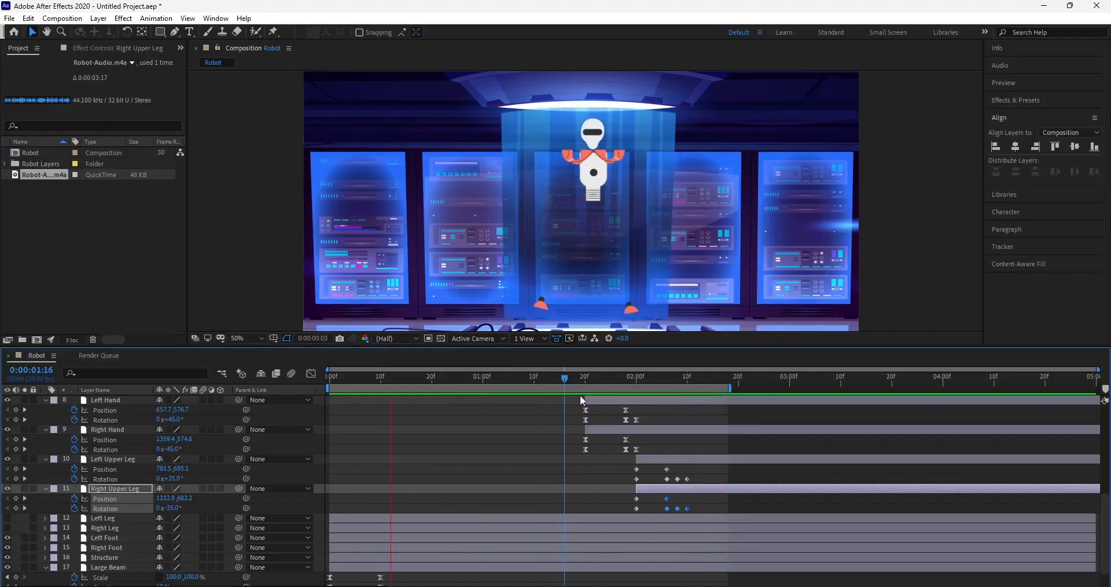
{"action": "left_click", "coordinate": [718, 394]}
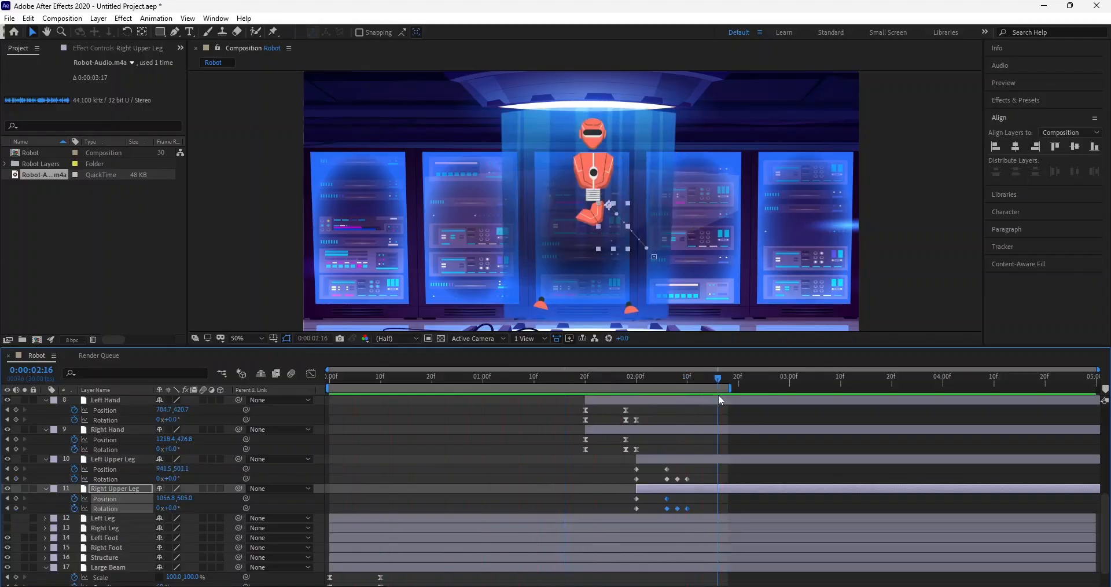
{"action": "left_click", "coordinate": [707, 508]}
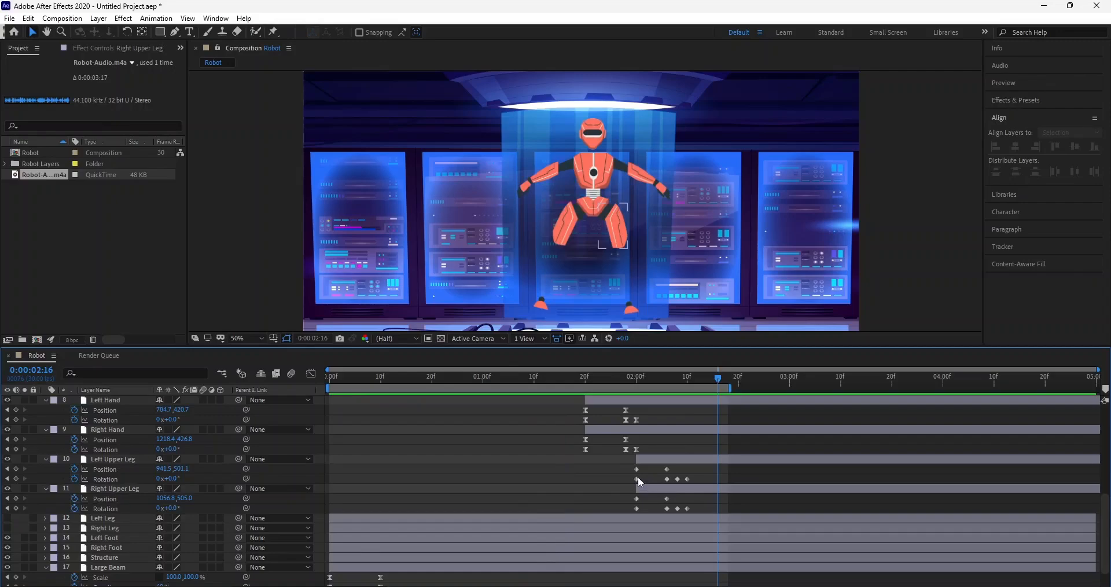
{"action": "left_click_drag", "start_coordinate": [708, 512], "coordinate": [630, 464]}
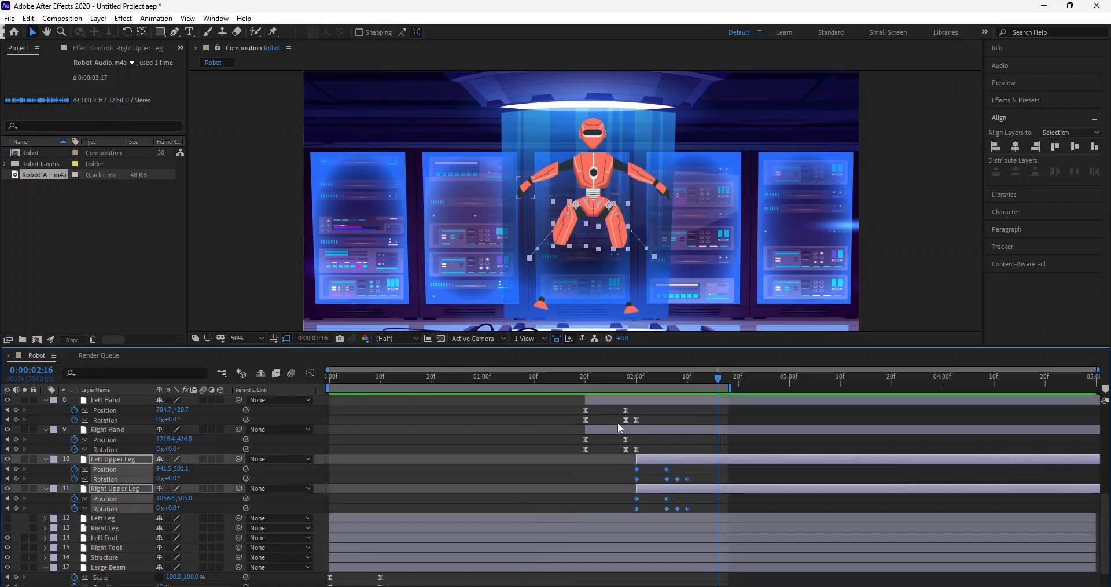
{"action": "key", "text": "space"}
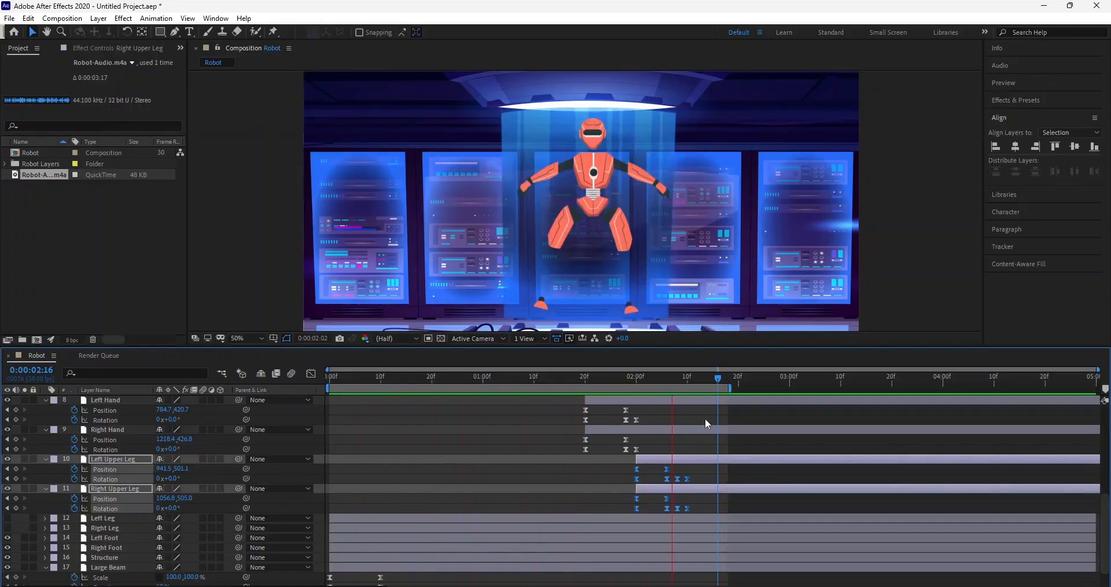
{"action": "key", "text": "space"}
Step: Make the Left Leg and Right Leg layers visible and starting at 0:00:02:10, and extend the work area's end to about 0:00:03:21
{"action": "left_click", "coordinate": [687, 386]}
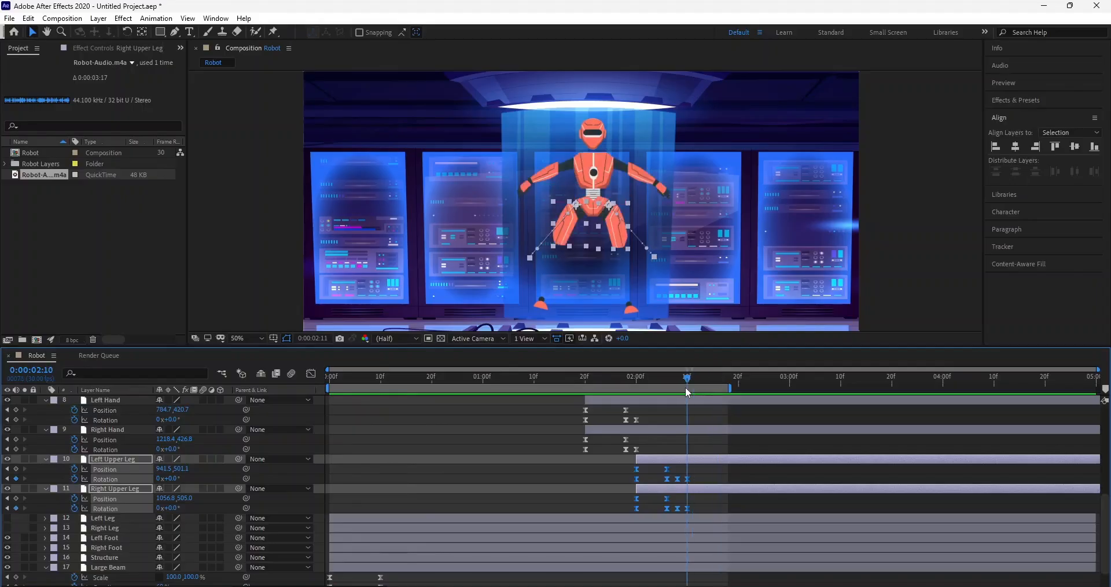
{"action": "left_click", "coordinate": [409, 517]}
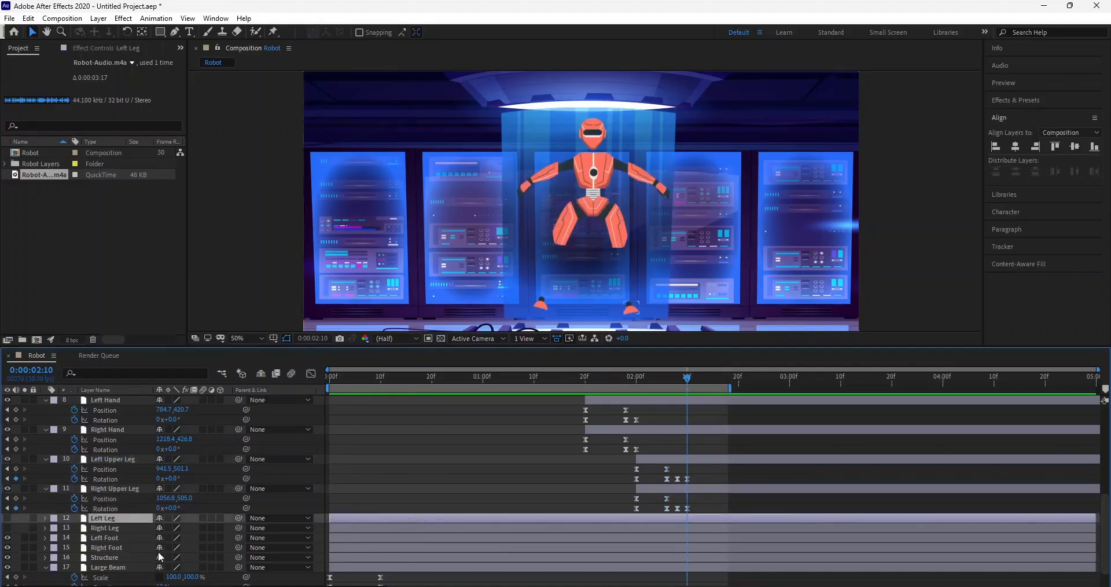
{"action": "left_click", "coordinate": [7, 517]}
{"action": "left_click", "coordinate": [7, 527]}
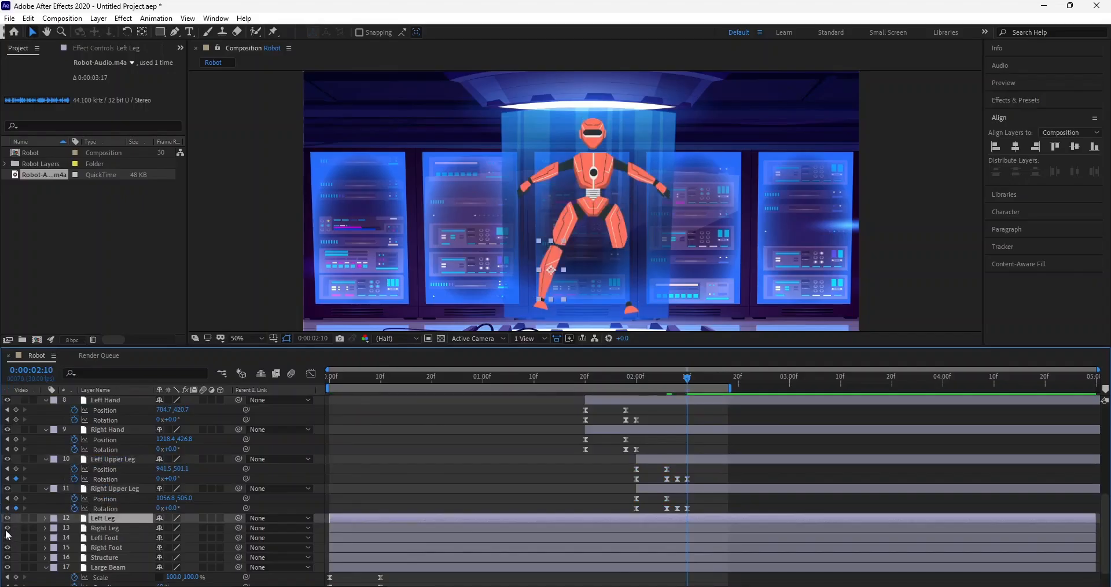
{"action": "left_click", "coordinate": [366, 528], "text": "ctrl"}
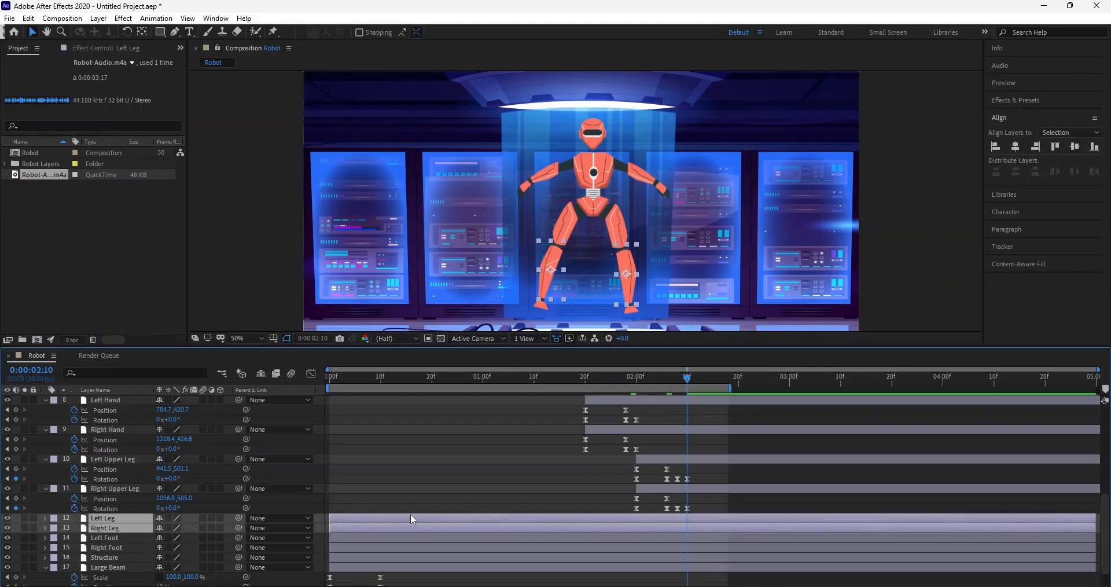
{"action": "left_click_drag", "start_coordinate": [410, 518], "coordinate": [767, 510]}
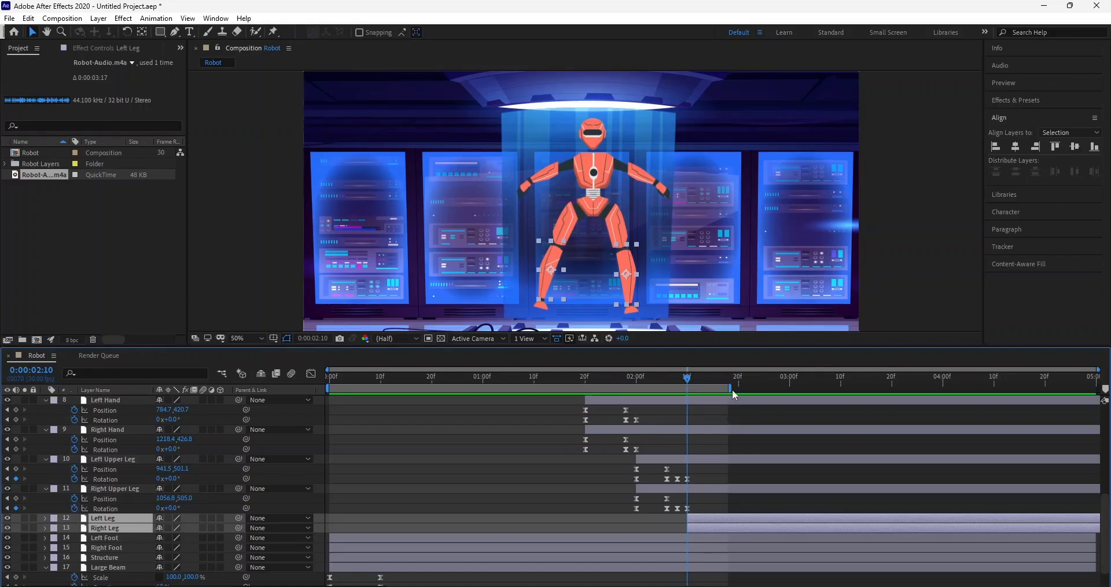
{"action": "left_click_drag", "start_coordinate": [766, 388], "coordinate": [899, 387]}
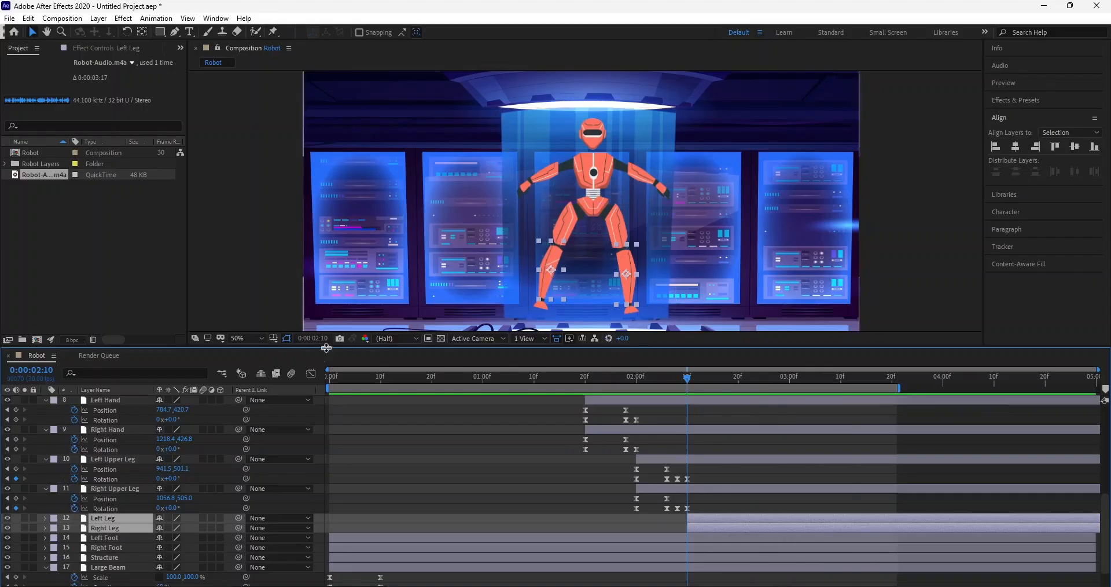
Step: Reveal the Position and Rotation properties of the Left Leg and Right Leg layers
{"action": "left_click", "coordinate": [262, 339]}
{"action": "left_click", "coordinate": [263, 462]}
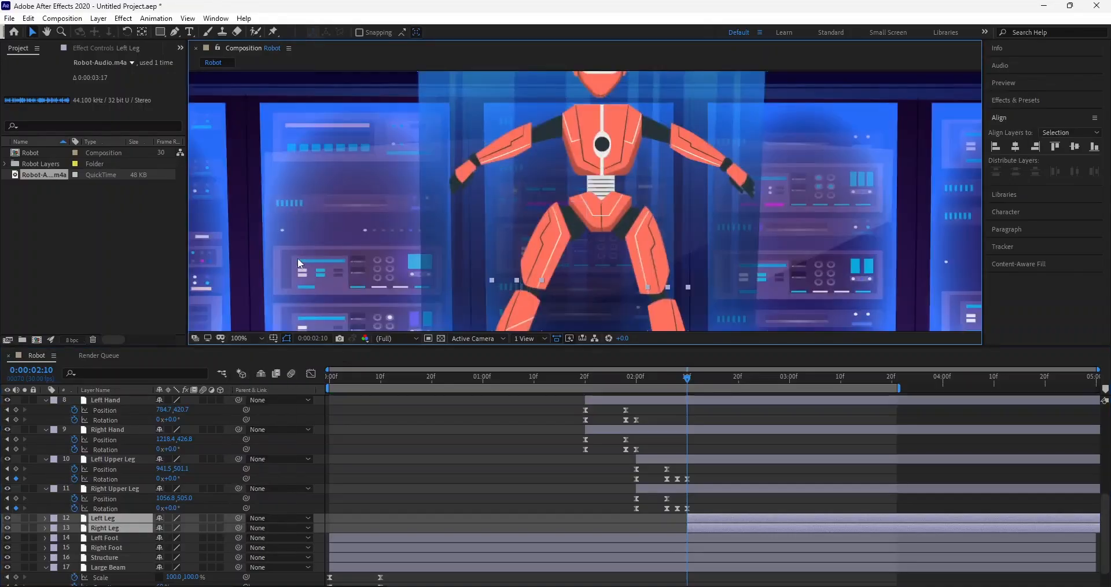
{"action": "left_click", "coordinate": [47, 32]}
{"action": "left_click_drag", "start_coordinate": [838, 215], "coordinate": [843, 70]}
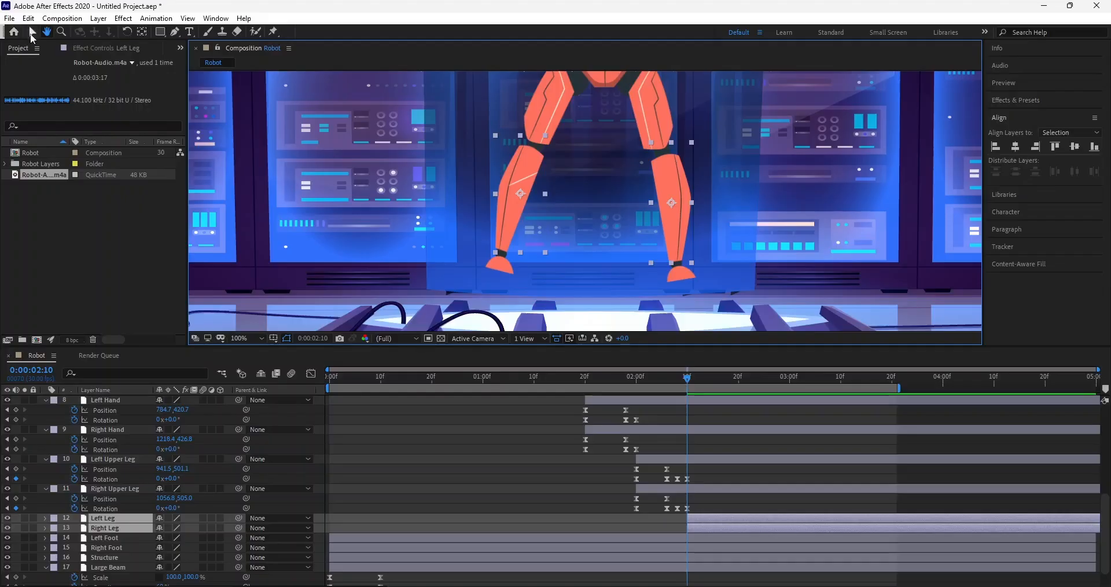
{"action": "left_click", "coordinate": [32, 33]}
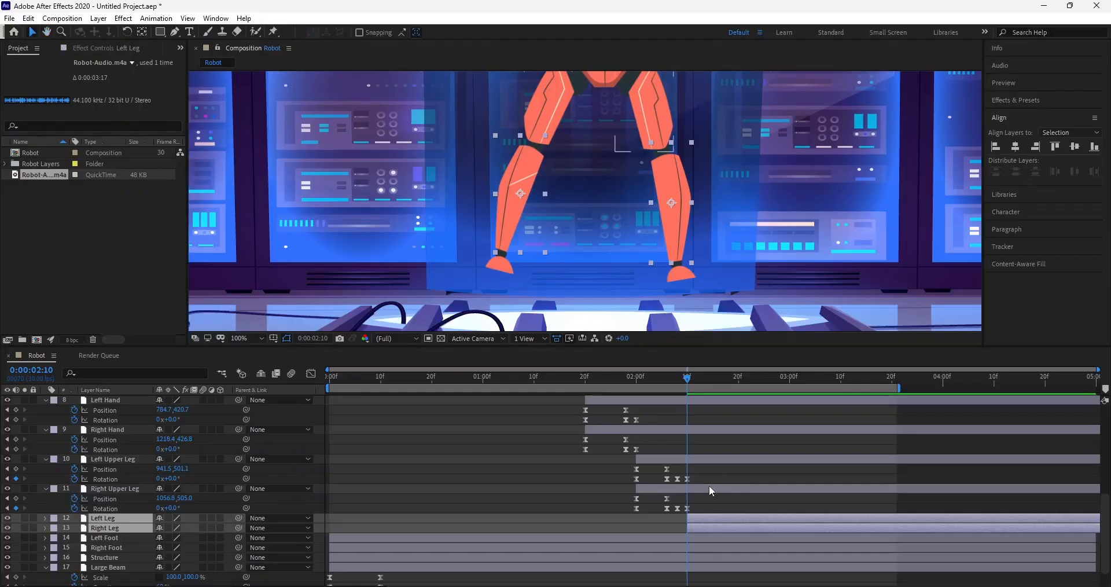
{"action": "key", "text": "alt+shift+p"}
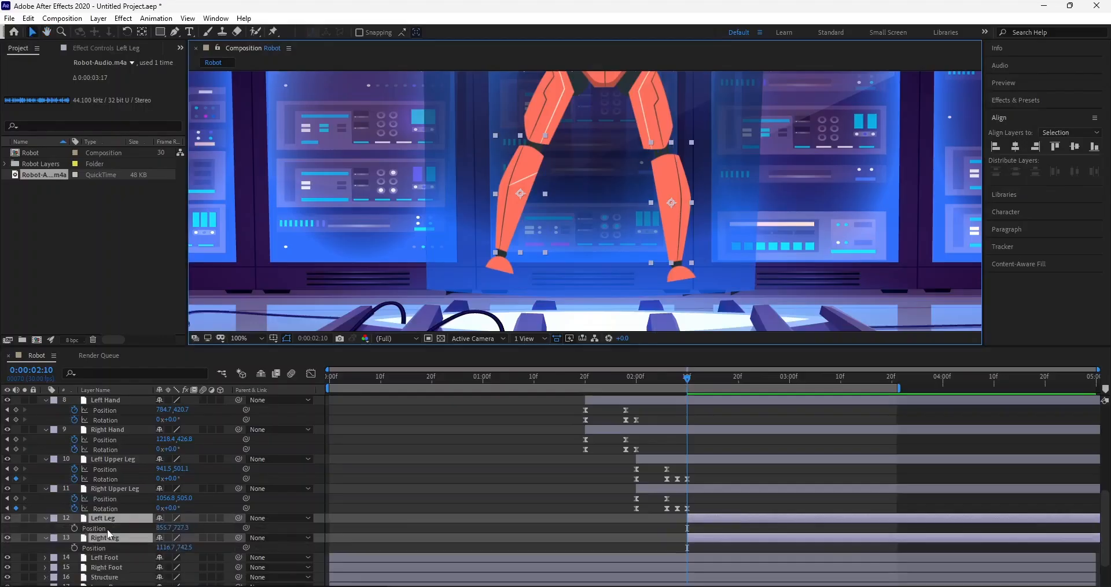
{"action": "key", "text": "alt+shift+r"}
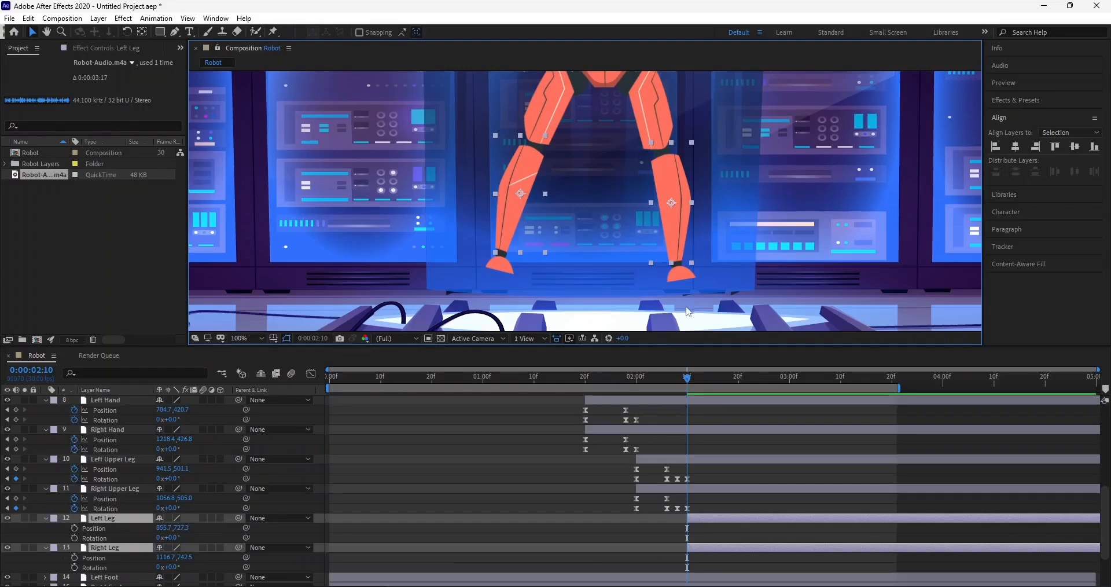
Step: Move the anchor points of the Left Leg and Right Leg layers to their knee joints with the Pan Behind tool
{"action": "key", "text": "w"}
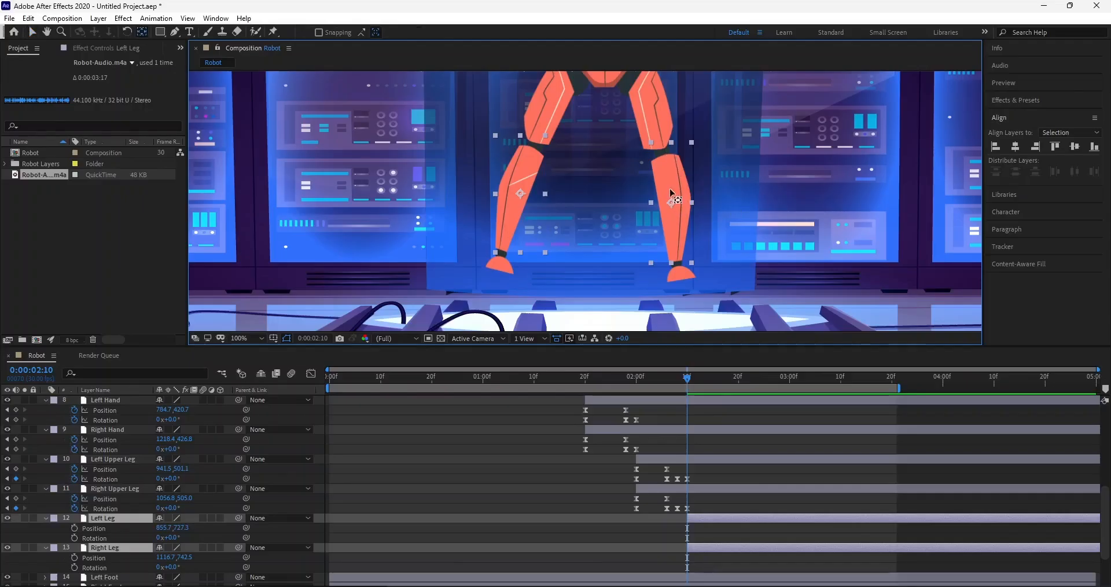
{"action": "left_click", "coordinate": [725, 531]}
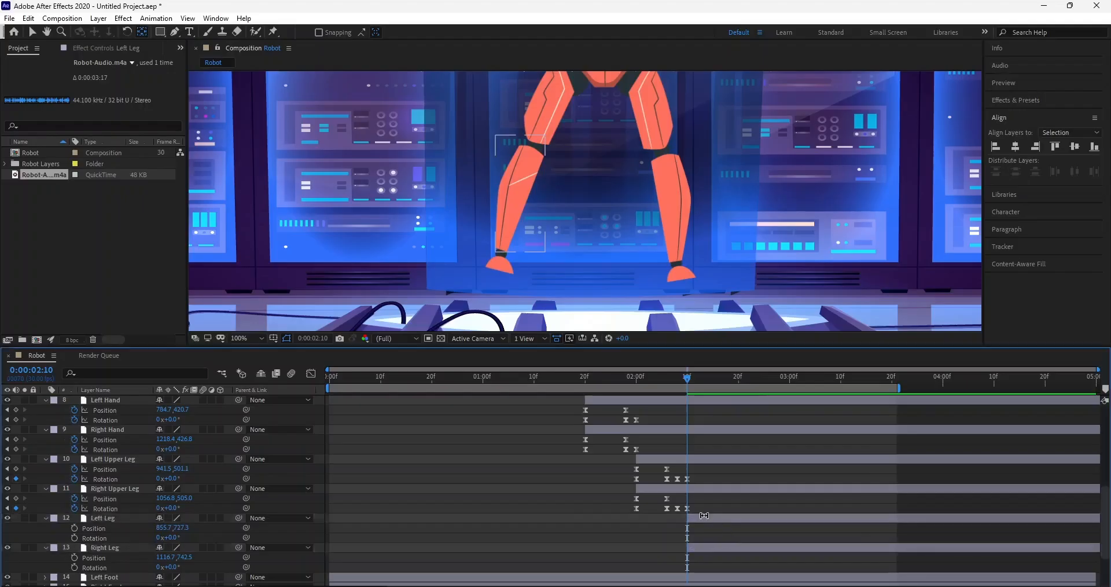
{"action": "left_click", "coordinate": [702, 516]}
{"action": "left_click_drag", "start_coordinate": [519, 194], "coordinate": [530, 142]}
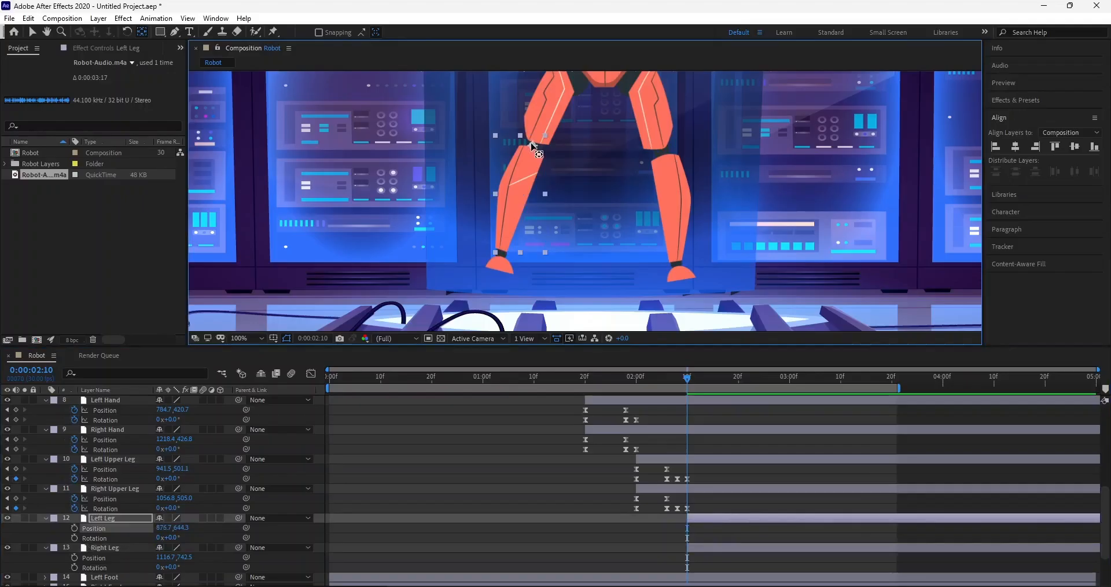
{"action": "left_click", "coordinate": [671, 174]}
{"action": "left_click_drag", "start_coordinate": [663, 149], "coordinate": [662, 149]}
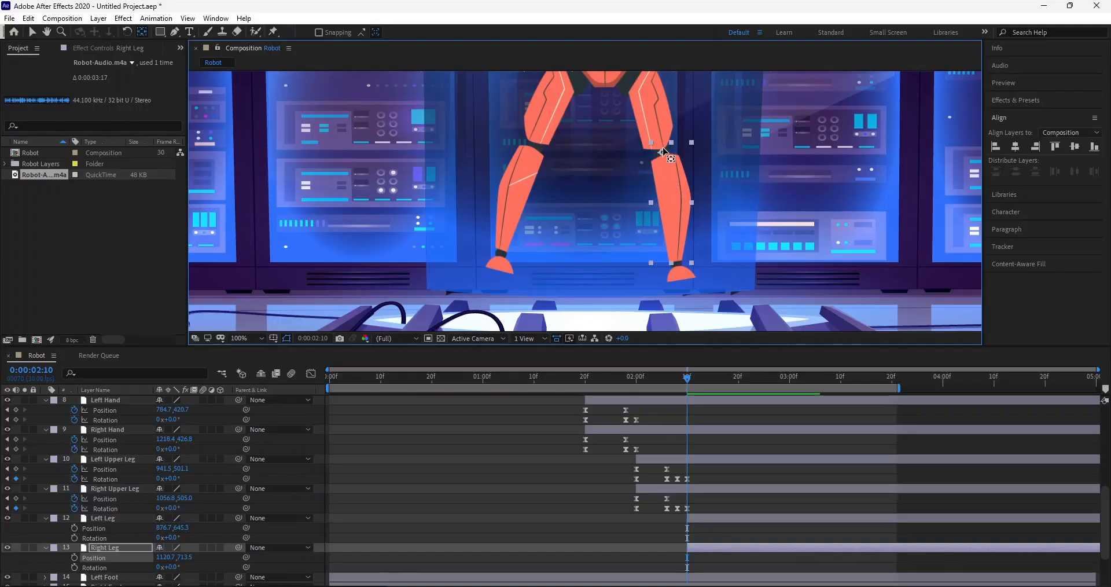
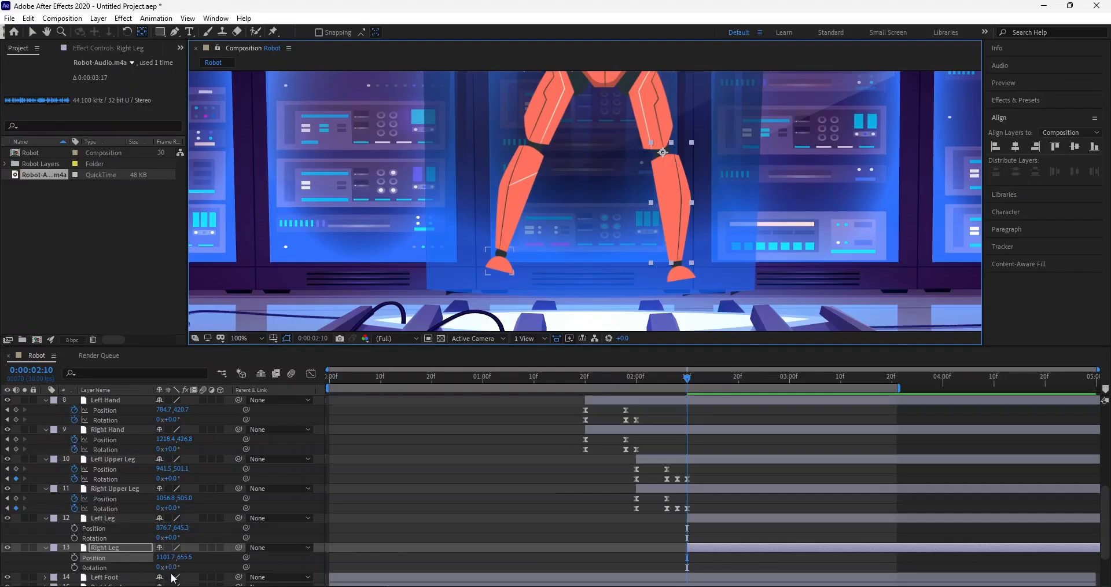
Step: Test the Right Leg's rotation about its knee at -60°, and reset its Rotation to 0°
{"action": "left_click_drag", "start_coordinate": [171, 567], "coordinate": [140, 571]}
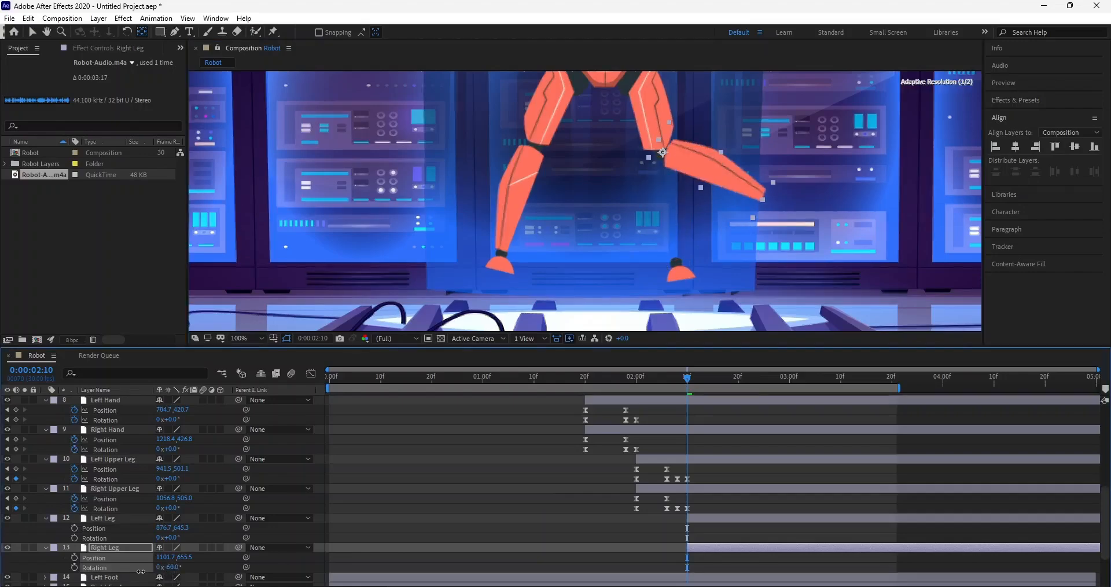
{"action": "left_click", "coordinate": [173, 567]}
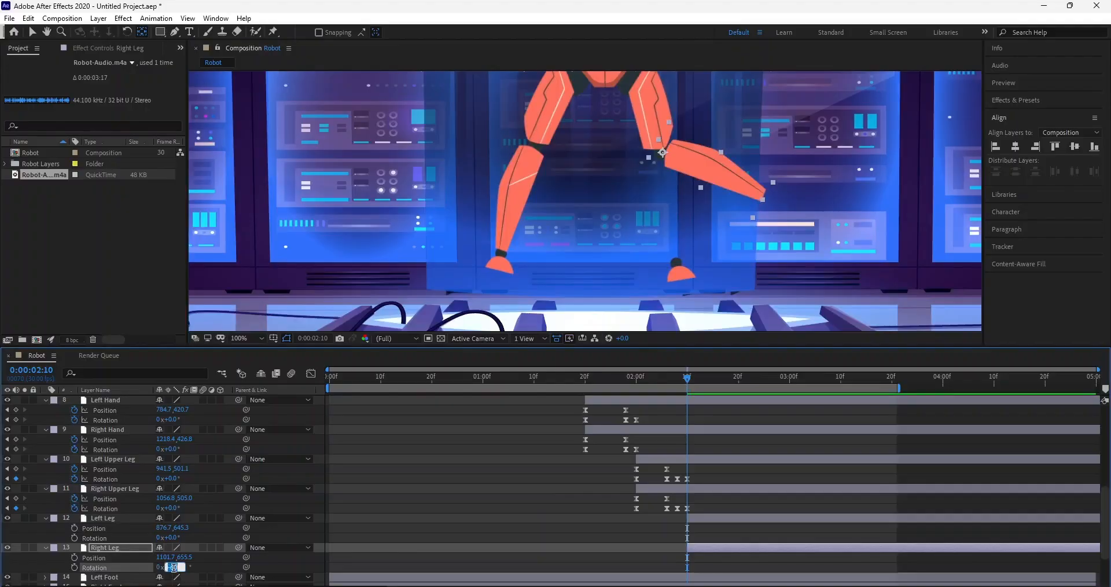
{"action": "type", "text": "0"}
{"action": "left_click", "coordinate": [273, 565]}
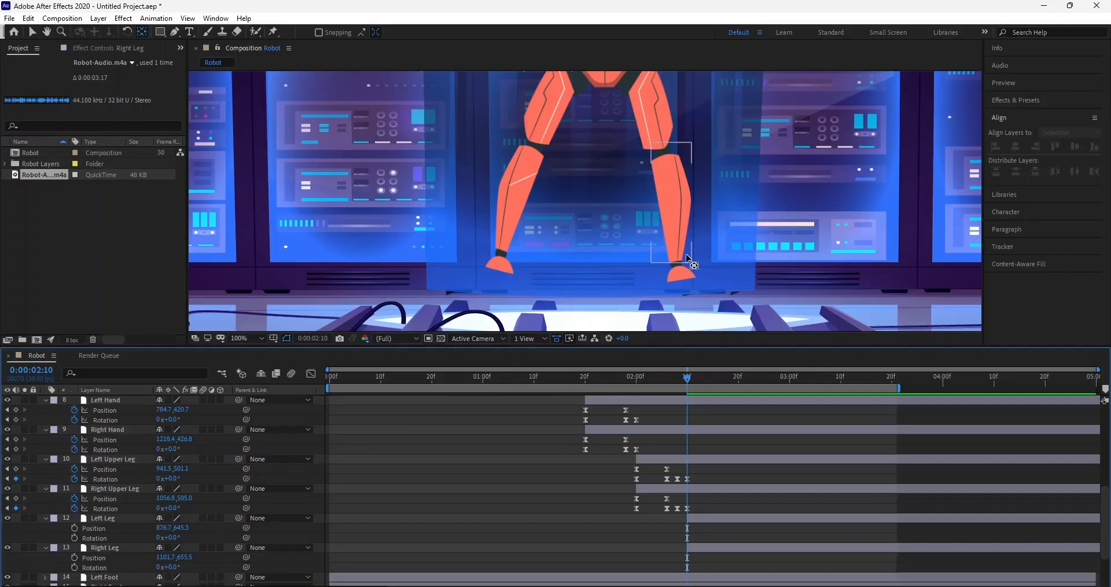
Step: Set a Position keyframe for the Left Leg in its assembled pose at 0:00:02:20
{"action": "left_click", "coordinate": [674, 245]}
{"action": "left_click", "coordinate": [518, 196]}
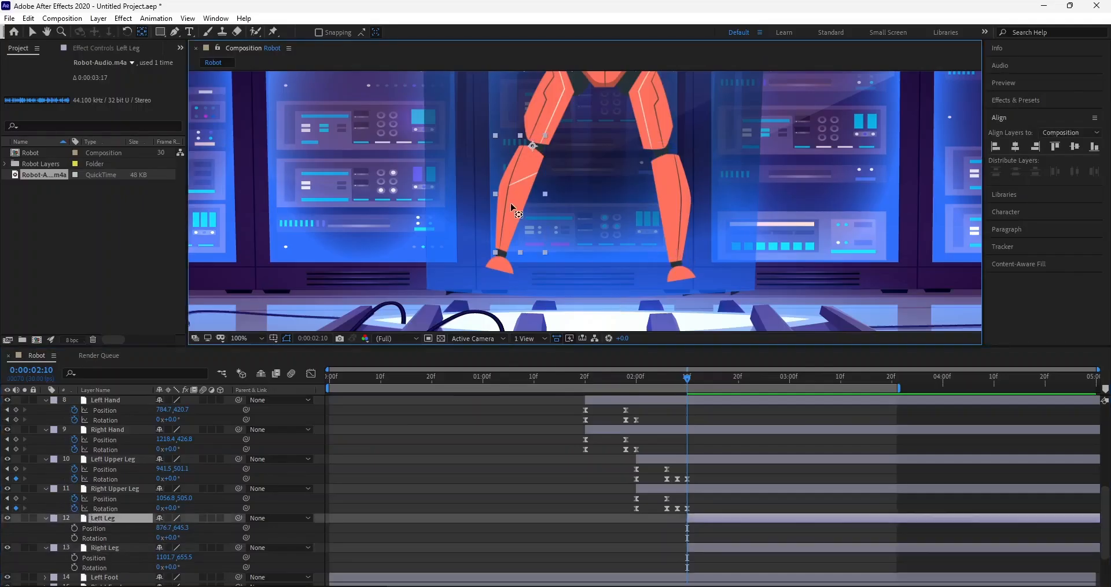
{"action": "left_click", "coordinate": [32, 32]}
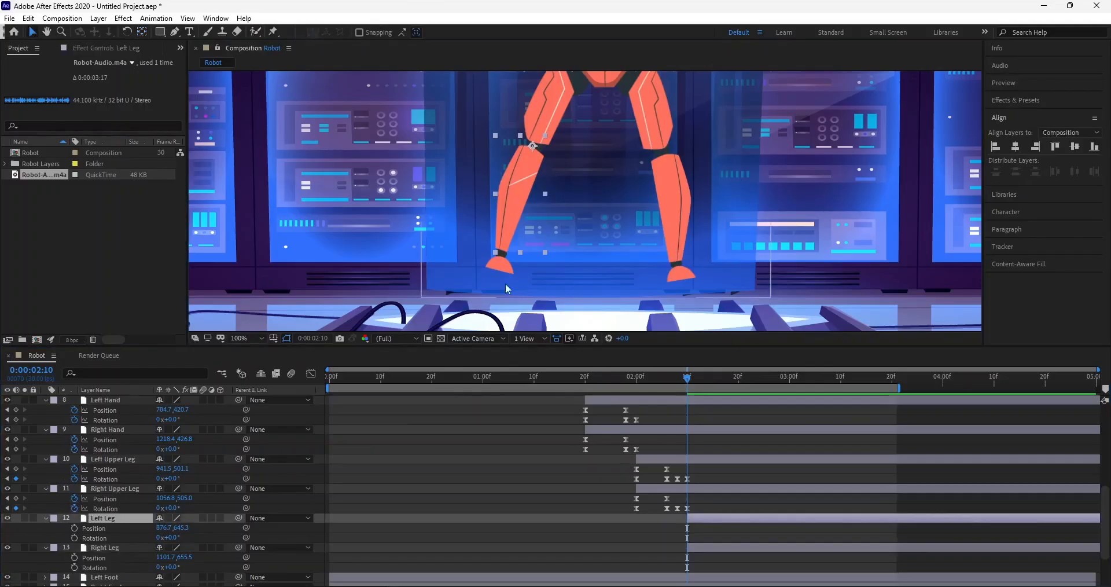
{"action": "left_click", "coordinate": [243, 344]}
{"action": "left_click", "coordinate": [248, 455]}
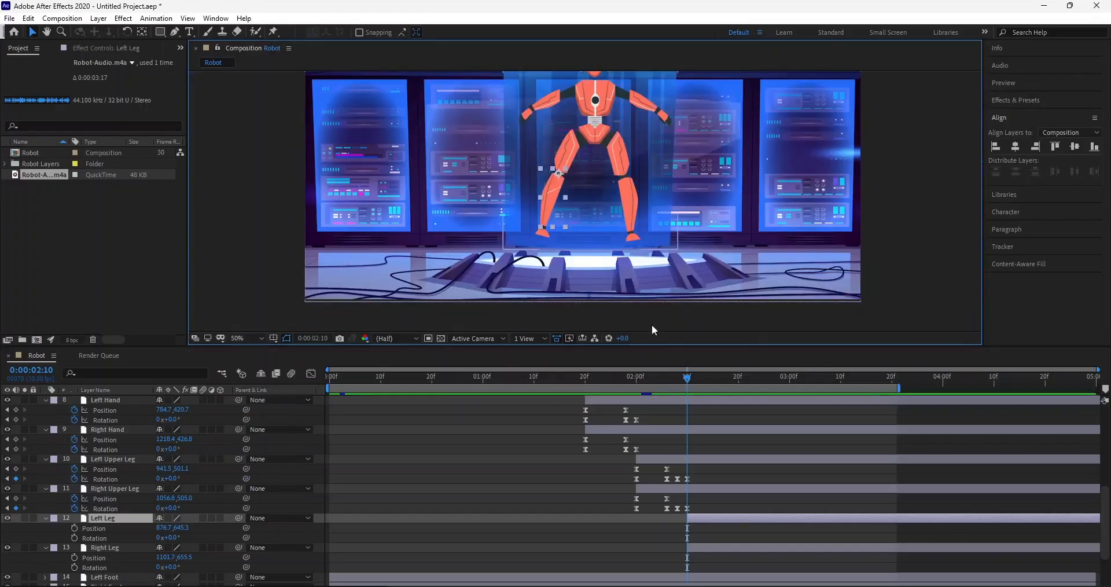
{"action": "left_click", "coordinate": [74, 527]}
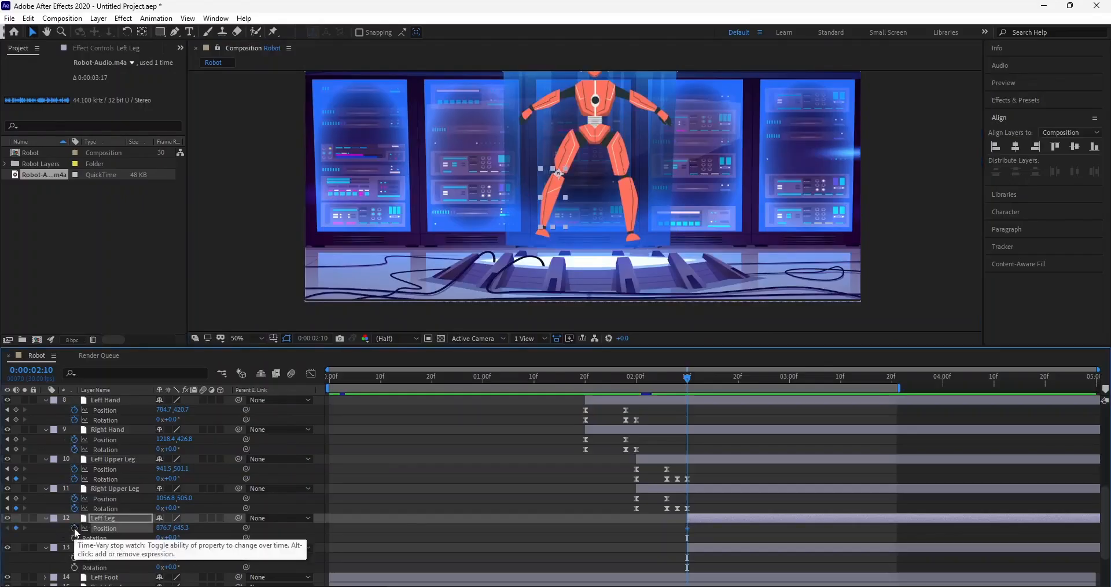
{"action": "key", "text": "ctrl+z"}
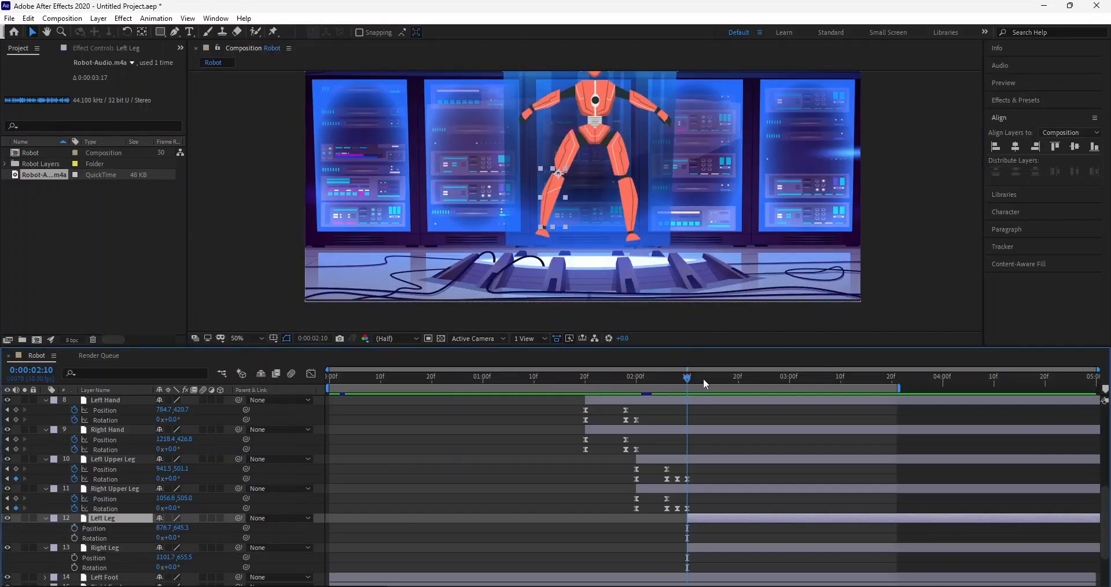
{"action": "left_click_drag", "start_coordinate": [704, 379], "coordinate": [738, 376]}
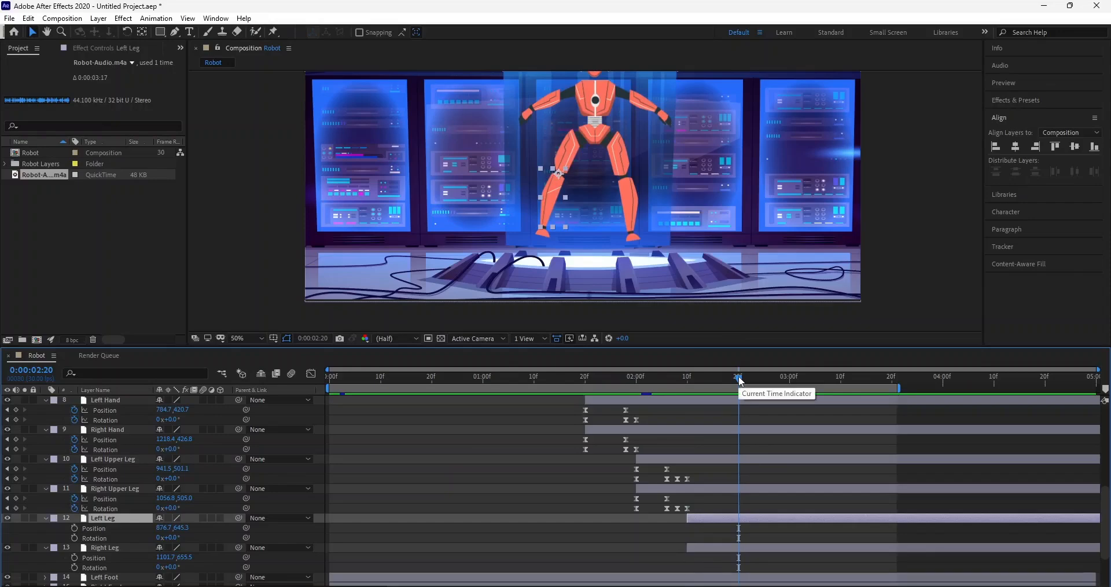
{"action": "left_click", "coordinate": [74, 528]}
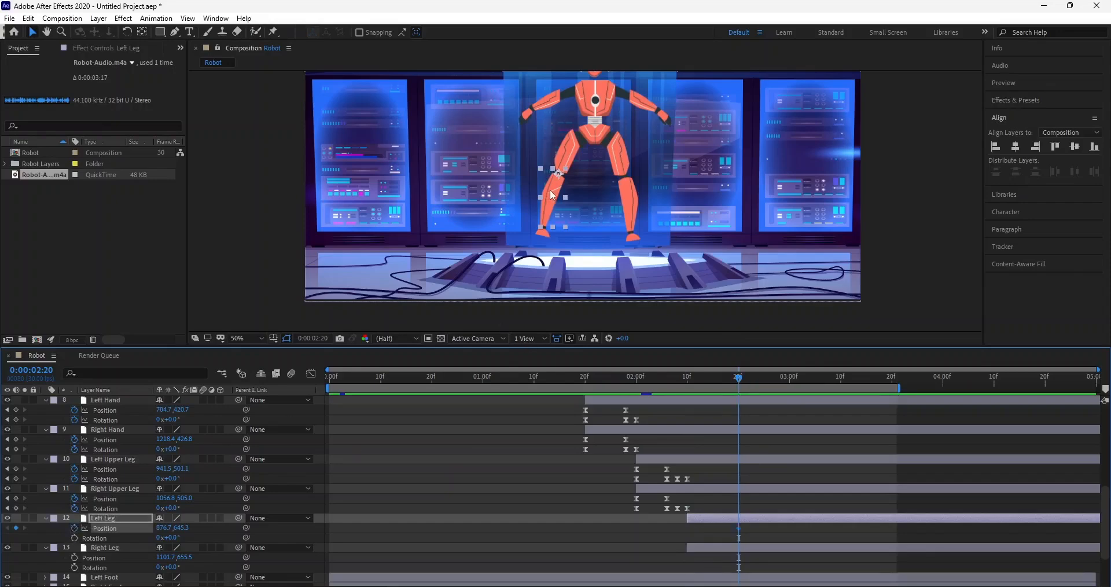
Step: Place the Left Leg down and outward from the knee at about 770.7, 767.3 for its starting position at 0:00:02:10
{"action": "left_click_drag", "start_coordinate": [550, 192], "coordinate": [511, 223]}
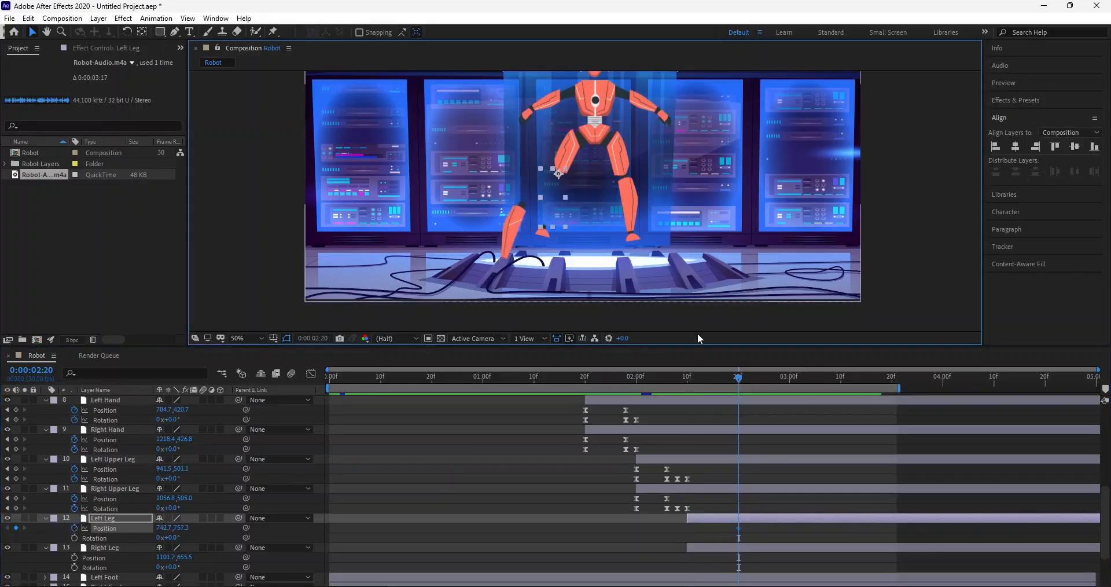
{"action": "key", "text": "ctrl+z"}
{"action": "left_click", "coordinate": [687, 376]}
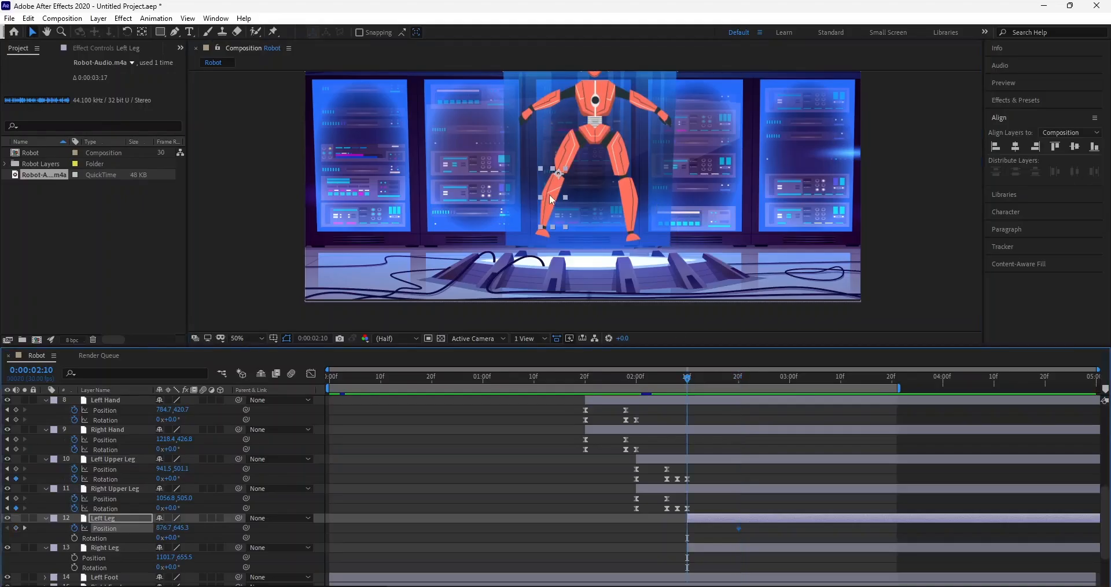
{"action": "left_click_drag", "start_coordinate": [550, 193], "coordinate": [524, 232]}
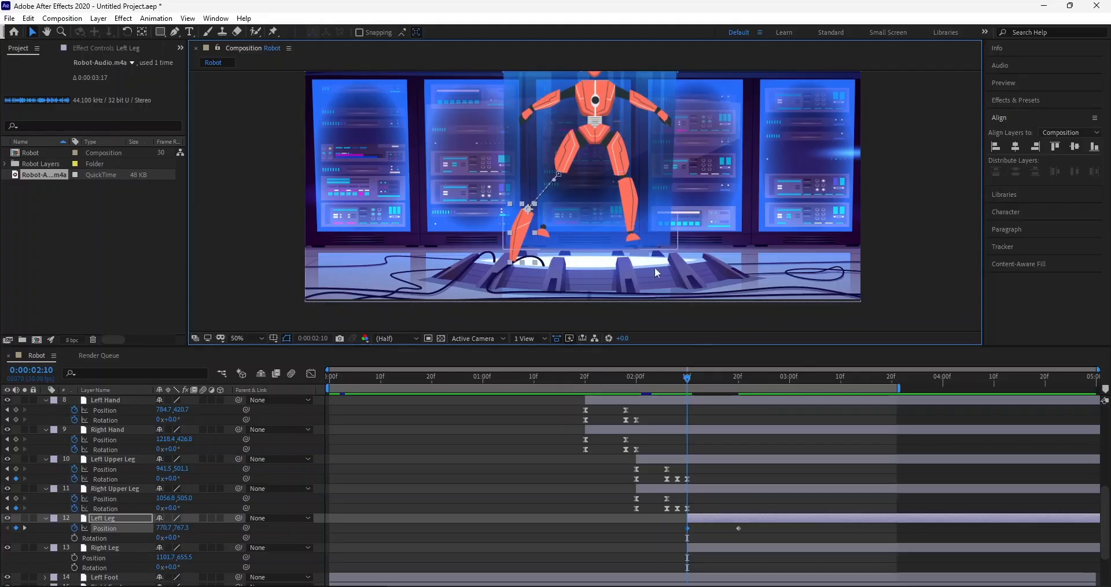
Step: Keyframe the Right Leg's assembled Position at 0:00:02:20, and place it down and outward at about 1231.7, 771.5 at 0:00:02:10
{"action": "left_click", "coordinate": [738, 373]}
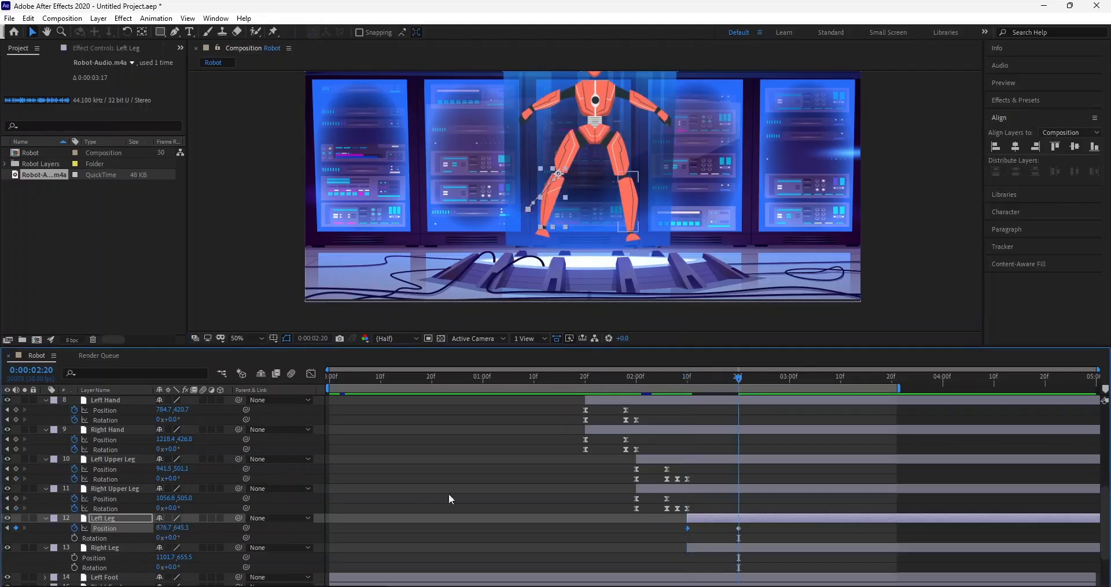
{"action": "left_click", "coordinate": [764, 543]}
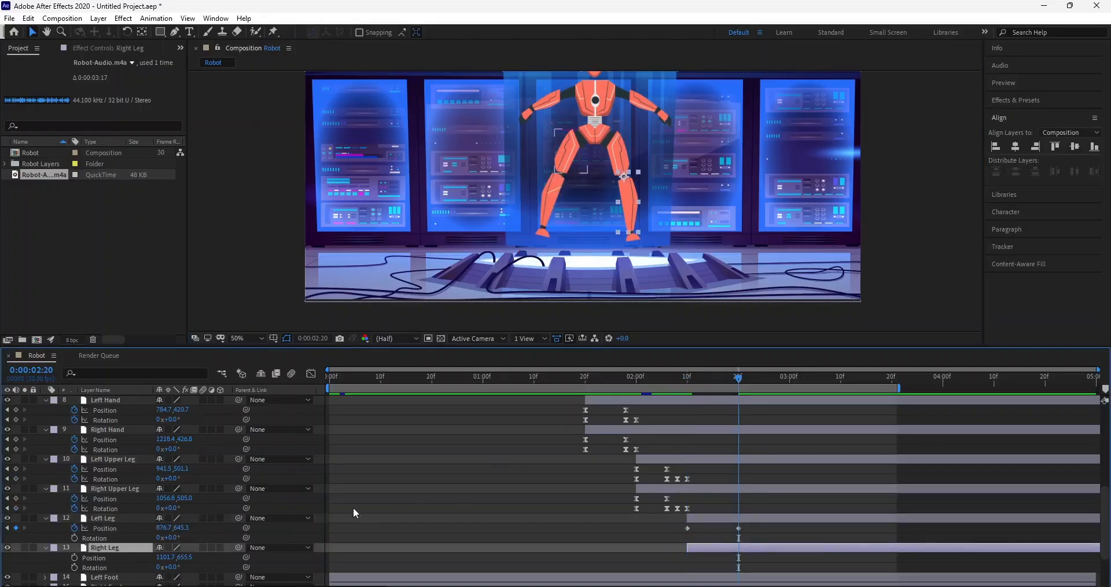
{"action": "left_click", "coordinate": [72, 558]}
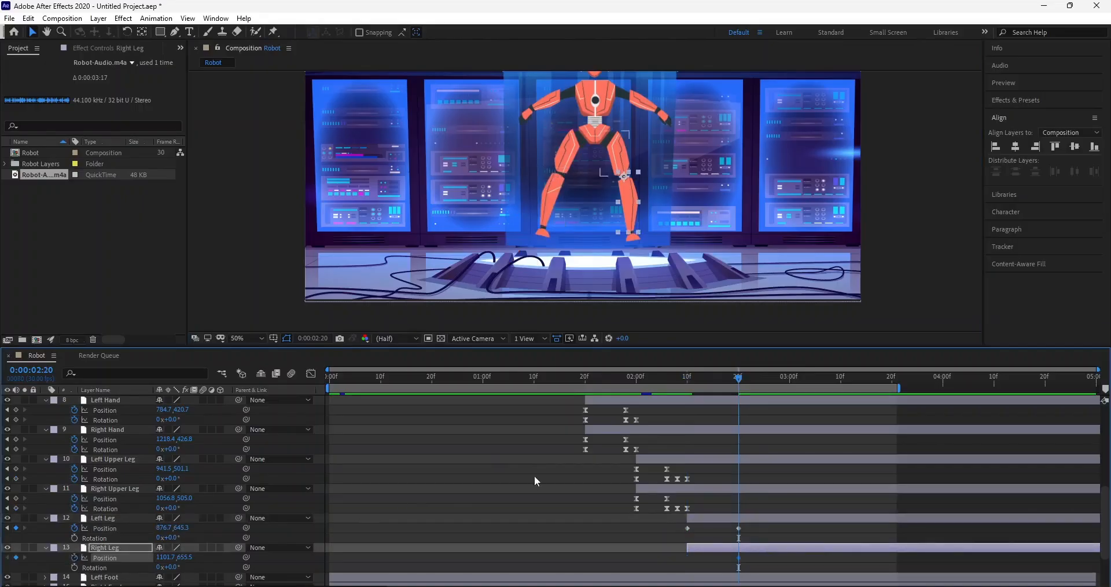
{"action": "left_click", "coordinate": [685, 376]}
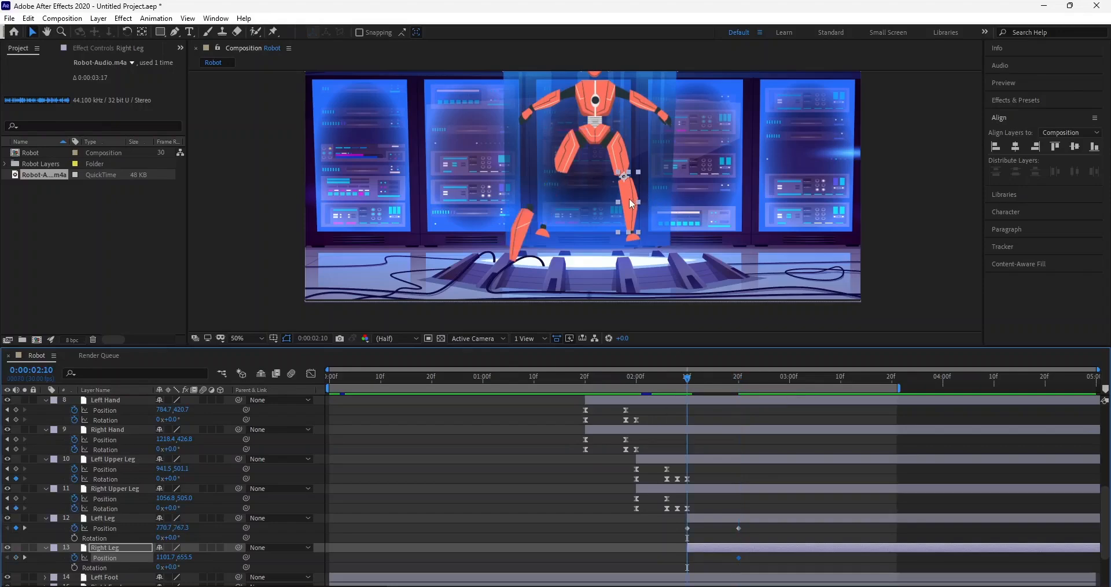
{"action": "left_click_drag", "start_coordinate": [630, 198], "coordinate": [666, 236]}
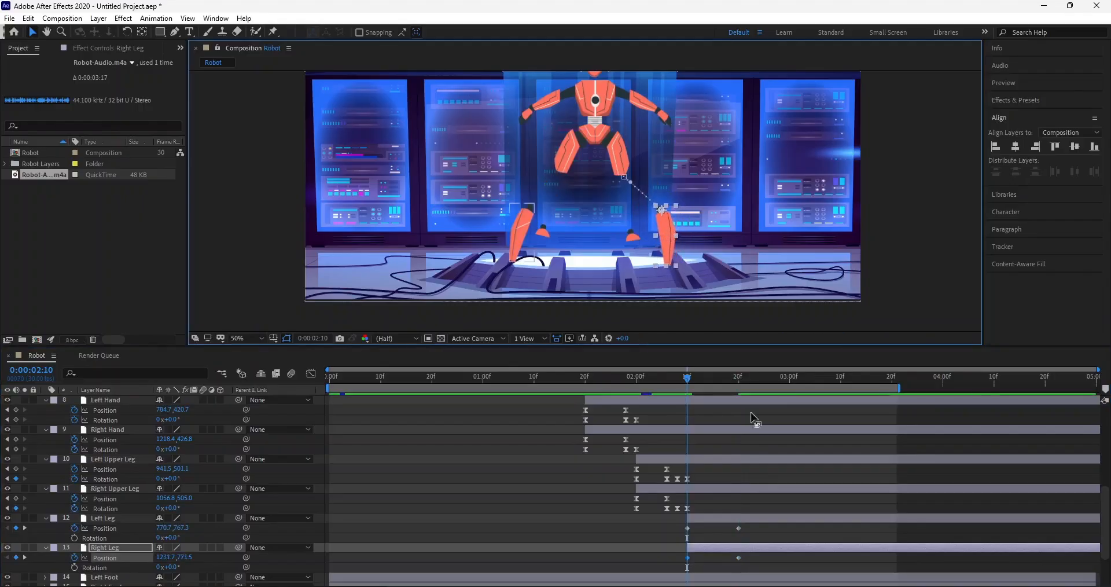
Step: Align the top edges of the Left Leg and Right Leg relative to the selection at 0:00:02:10
{"action": "left_click", "coordinate": [769, 515], "text": "ctrl"}
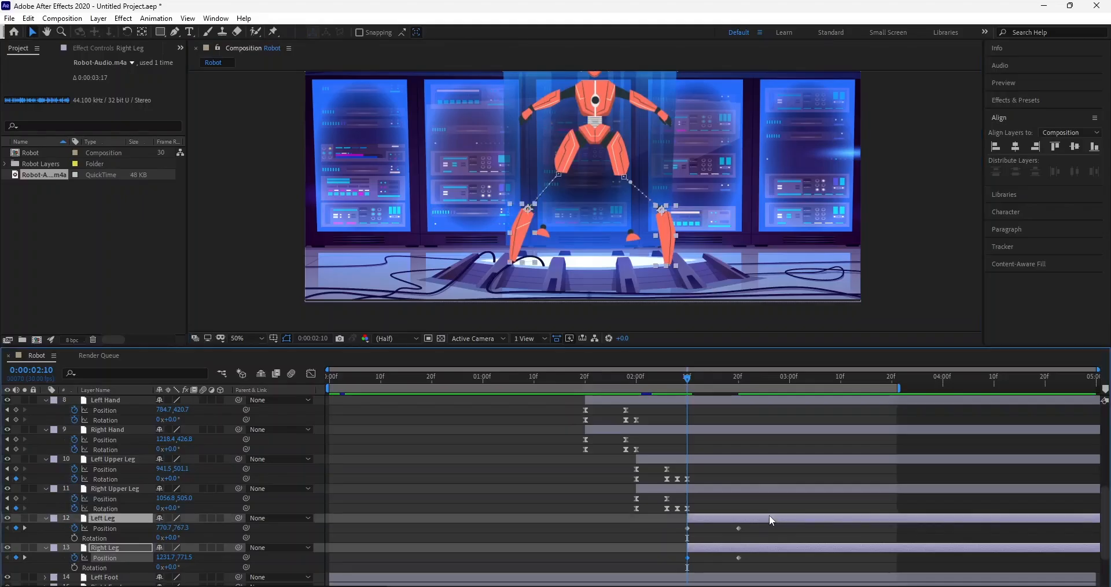
{"action": "left_click", "coordinate": [1069, 132]}
{"action": "left_click", "coordinate": [1059, 123]}
{"action": "left_click", "coordinate": [1057, 146]}
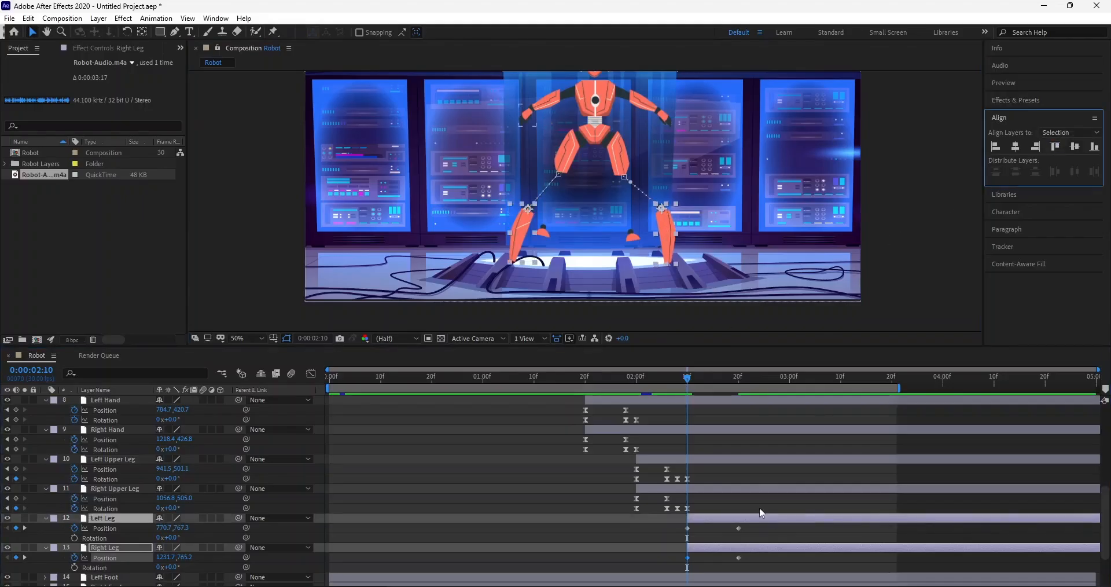
Step: Shift the Right Leg's starting position inward to about X 1213.7, and realign its top edge with the Left Leg
{"action": "left_click", "coordinate": [759, 534]}
{"action": "left_click", "coordinate": [759, 545]}
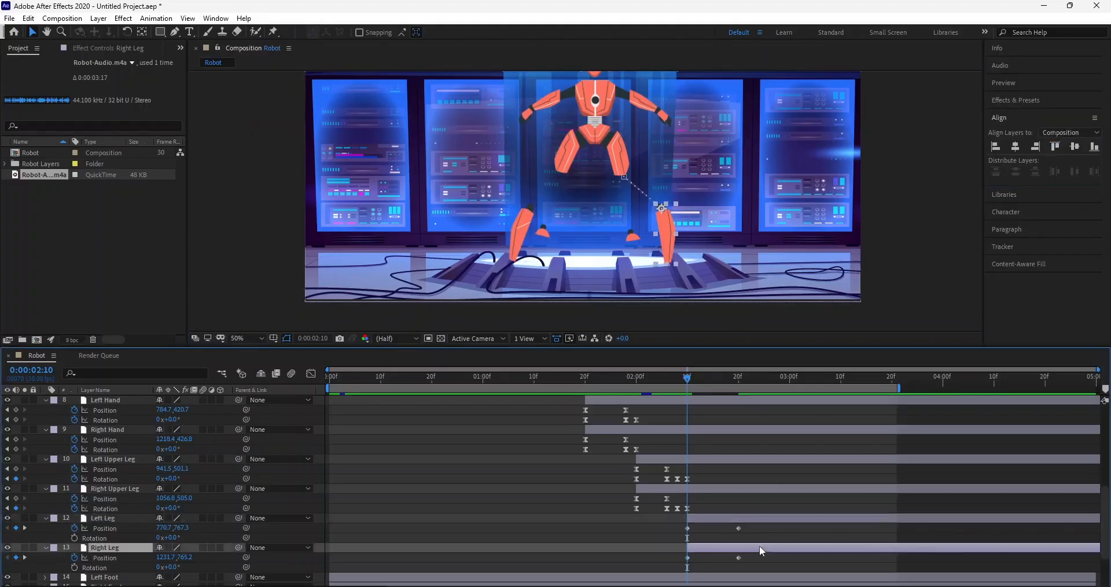
{"action": "left_click_drag", "start_coordinate": [665, 230], "coordinate": [658, 230]}
{"action": "key", "text": "Left"}
{"action": "key", "text": "Left"}
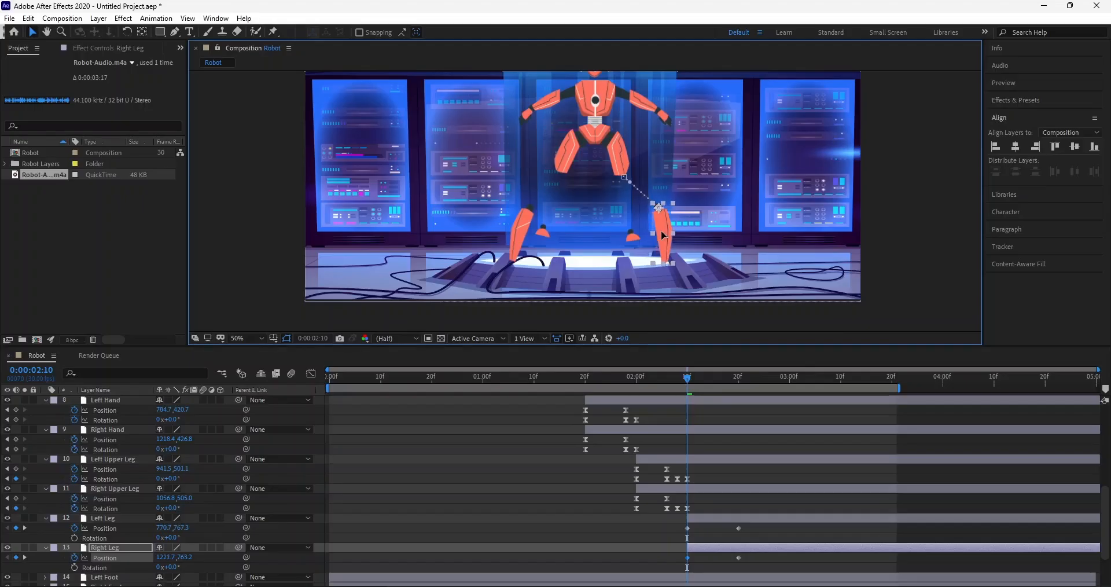
{"action": "key", "text": "Left"}
{"action": "key", "text": "Left"}
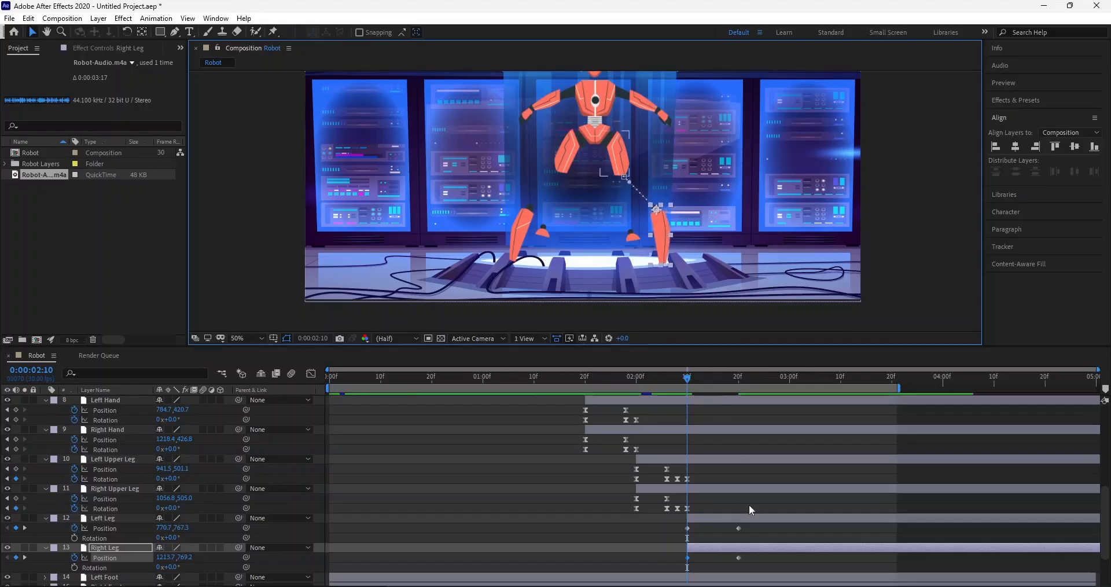
{"action": "left_click", "coordinate": [753, 519], "text": "shift"}
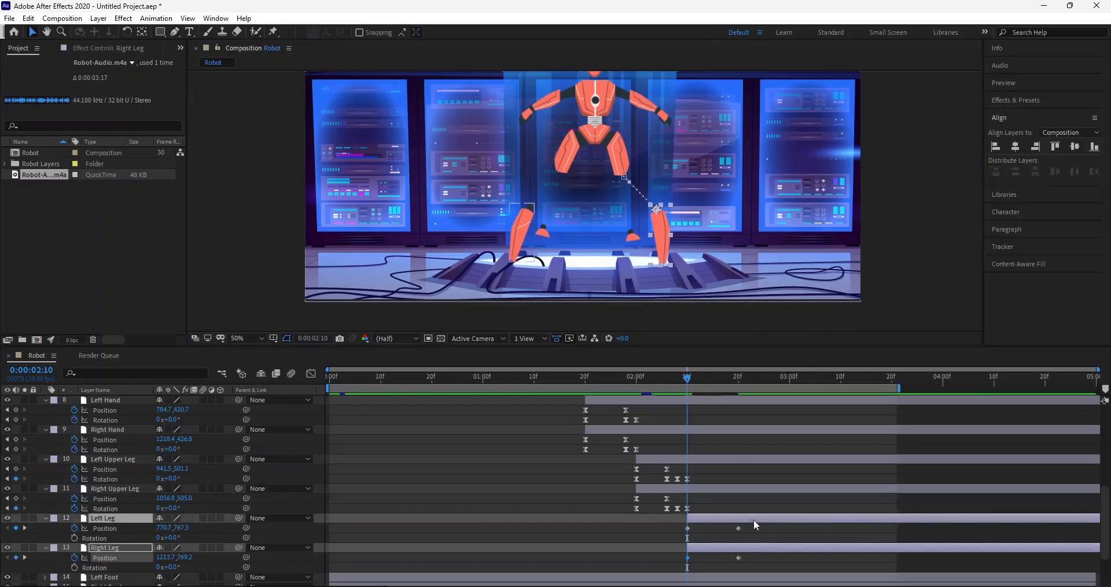
{"action": "left_click", "coordinate": [1050, 146]}
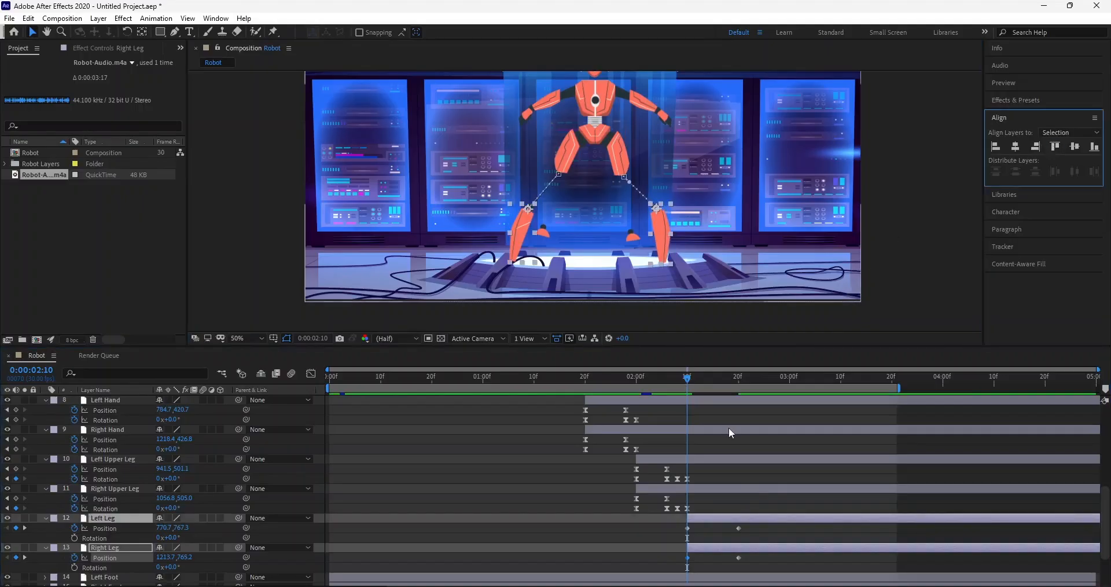
Step: Preview the animation and scrub from 0:00:02:10 to 0:00:02:20 to check the lower legs' movement
{"action": "key", "text": "space"}
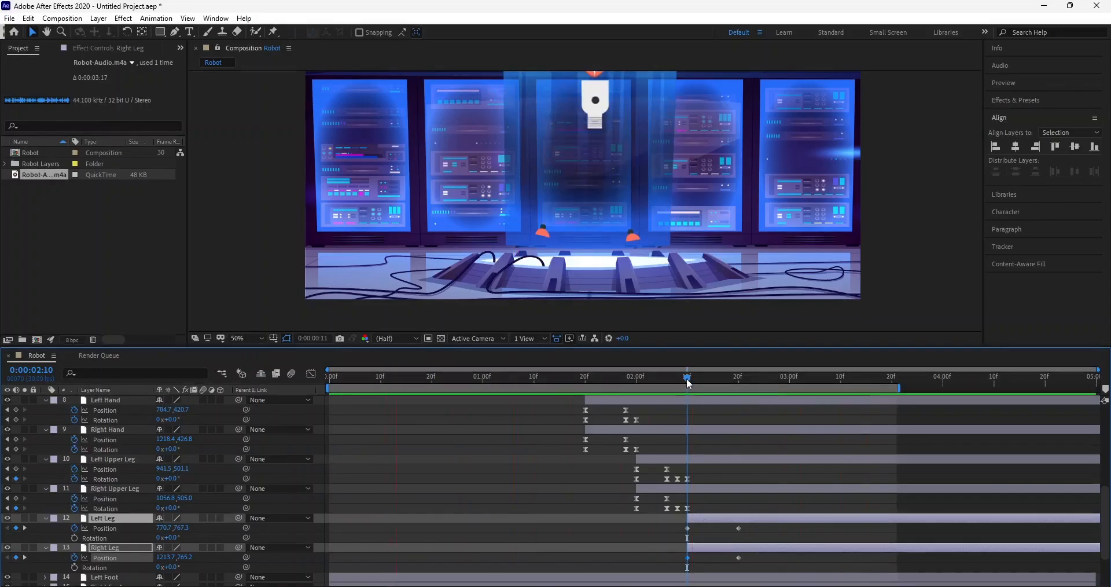
{"action": "key", "text": "space"}
{"action": "left_click_drag", "start_coordinate": [696, 379], "coordinate": [741, 401]}
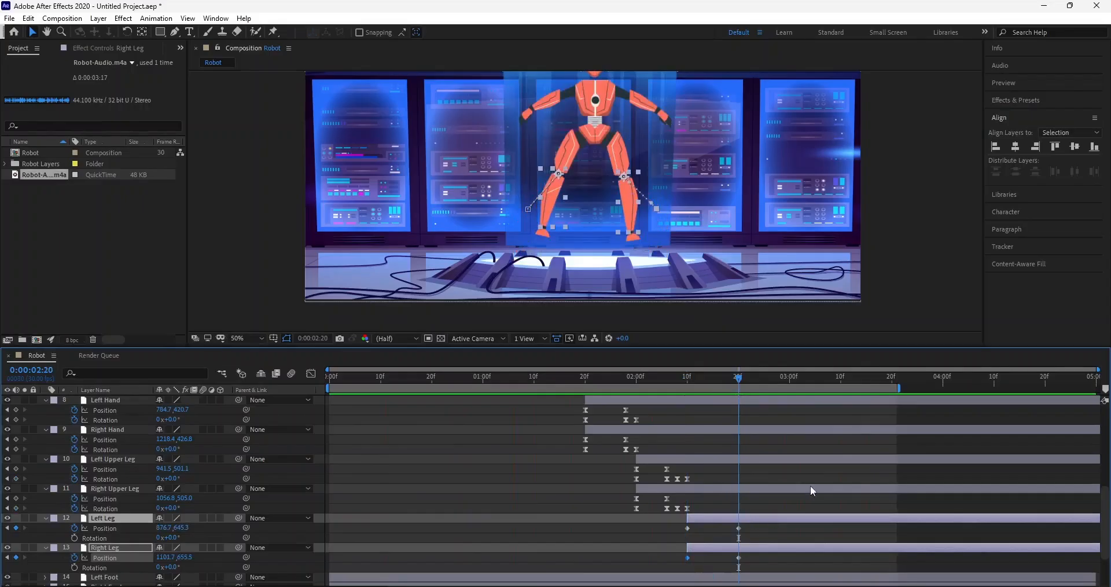
Step: Set starting Rotation keyframes for the Left Leg and Right Leg at 0:00:02:10
{"action": "left_click", "coordinate": [766, 529]}
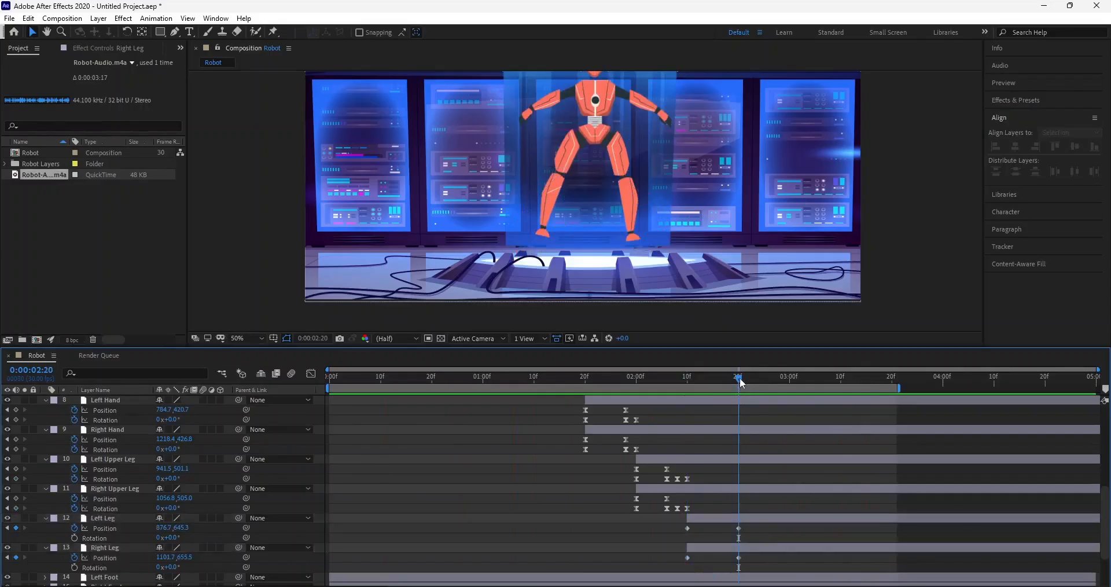
{"action": "mouse_move", "coordinate": [707, 388]}
{"action": "left_mouse_down"}
{"action": "mouse_move", "coordinate": [678, 388]}
{"action": "mouse_move", "coordinate": [687, 387]}
{"action": "left_mouse_up"}
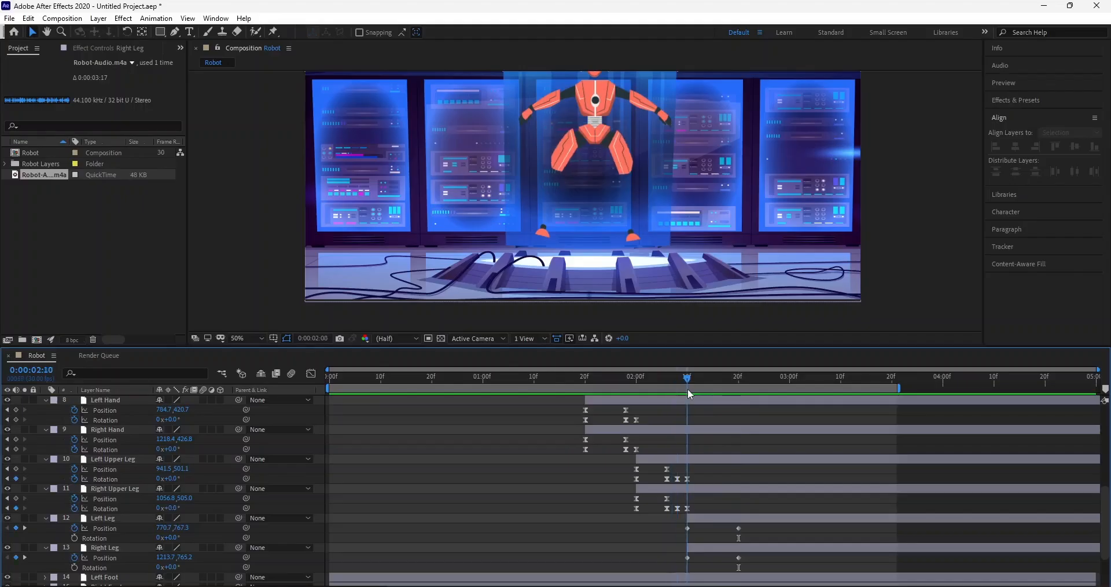
{"action": "left_click", "coordinate": [74, 537]}
{"action": "left_click", "coordinate": [74, 566]}
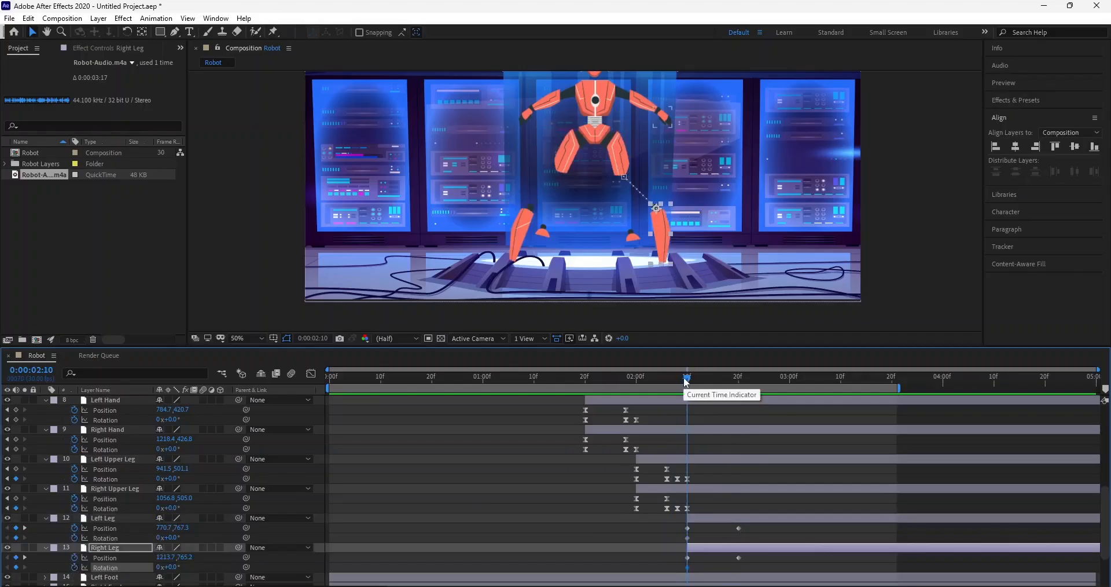
Step: Add Rotation keyframes at 0:00:02:20 for the Left Leg and Right Leg, keeping the rotation at 0°
{"action": "left_click_drag", "start_coordinate": [688, 382], "coordinate": [735, 381]}
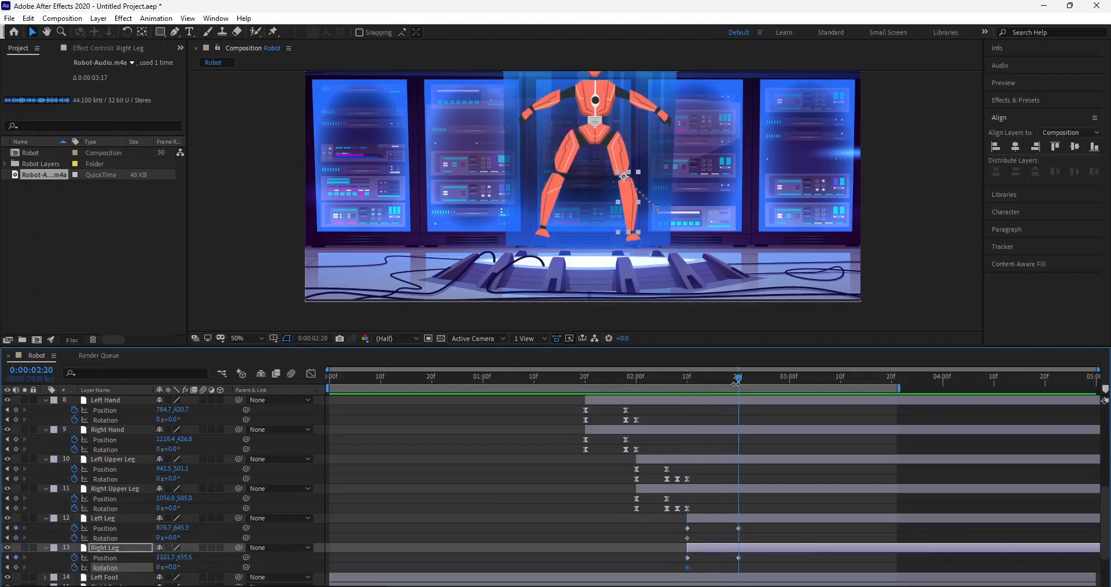
{"action": "left_click", "coordinate": [16, 537]}
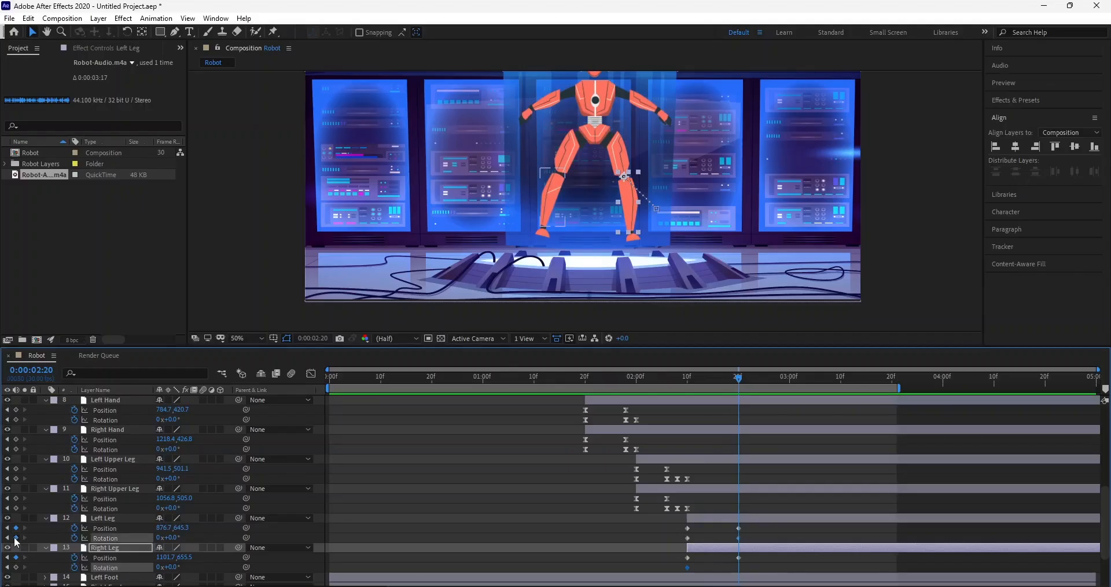
{"action": "left_click", "coordinate": [15, 566]}
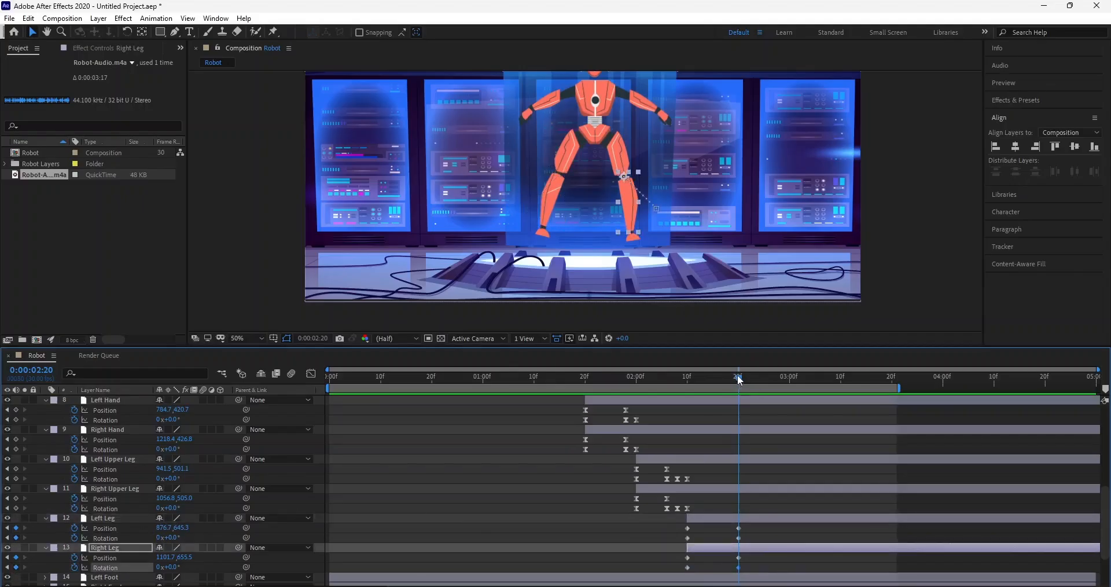
Step: Set the Right Leg's Rotation to -7° at 0:00:02:22
{"action": "left_click_drag", "start_coordinate": [738, 379], "coordinate": [749, 376]}
{"action": "left_click_drag", "start_coordinate": [173, 567], "coordinate": [184, 565]}
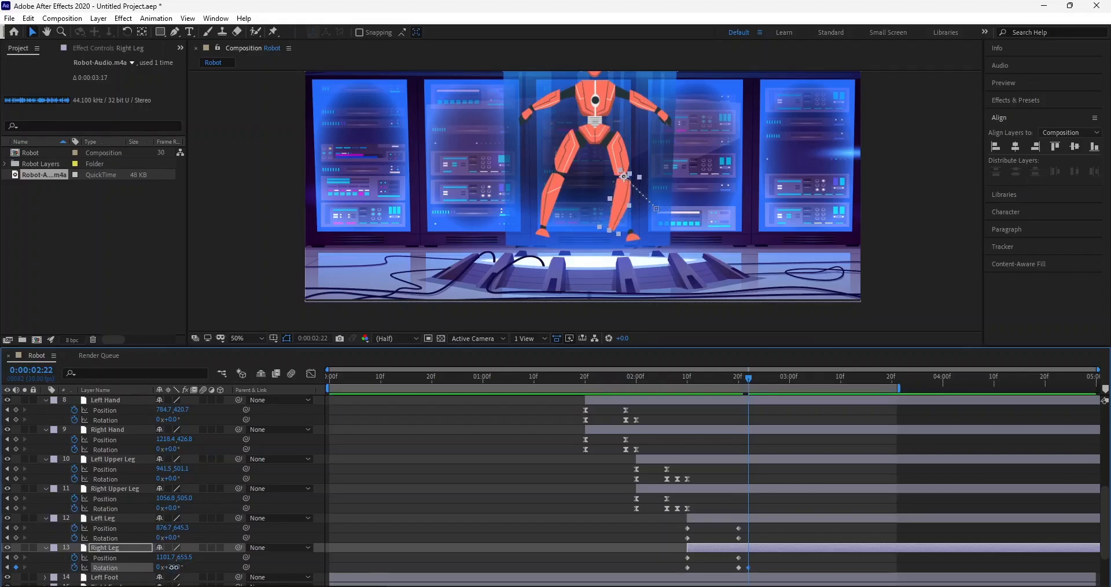
{"action": "left_click", "coordinate": [174, 567]}
{"action": "type", "text": "-7"}
{"action": "left_click", "coordinate": [279, 568]}
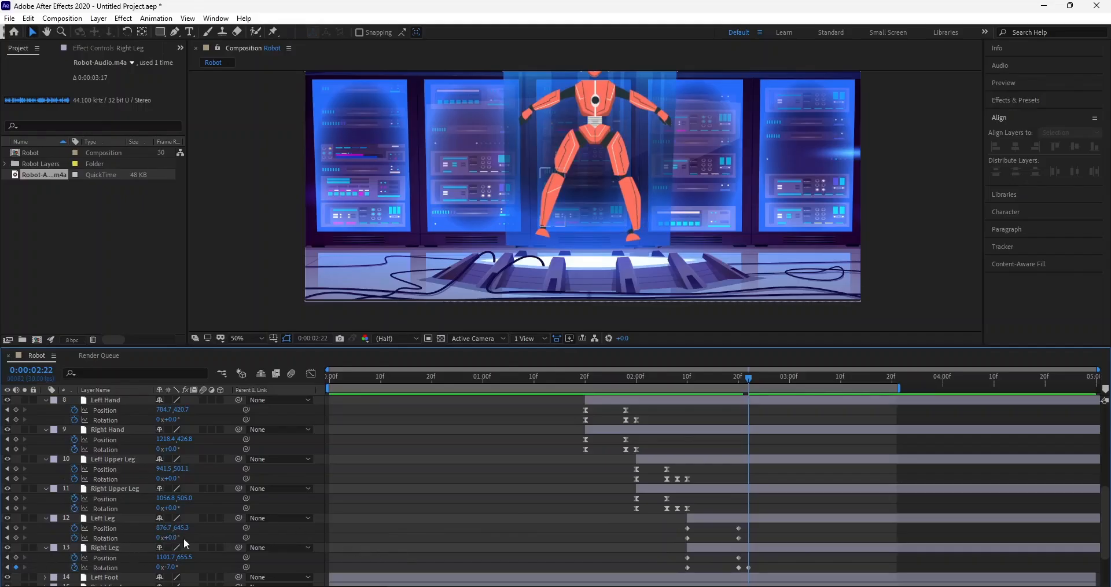
Step: Keyframe the Left Leg's Rotation at 7° at 0:00:02:22
{"action": "left_click", "coordinate": [15, 537]}
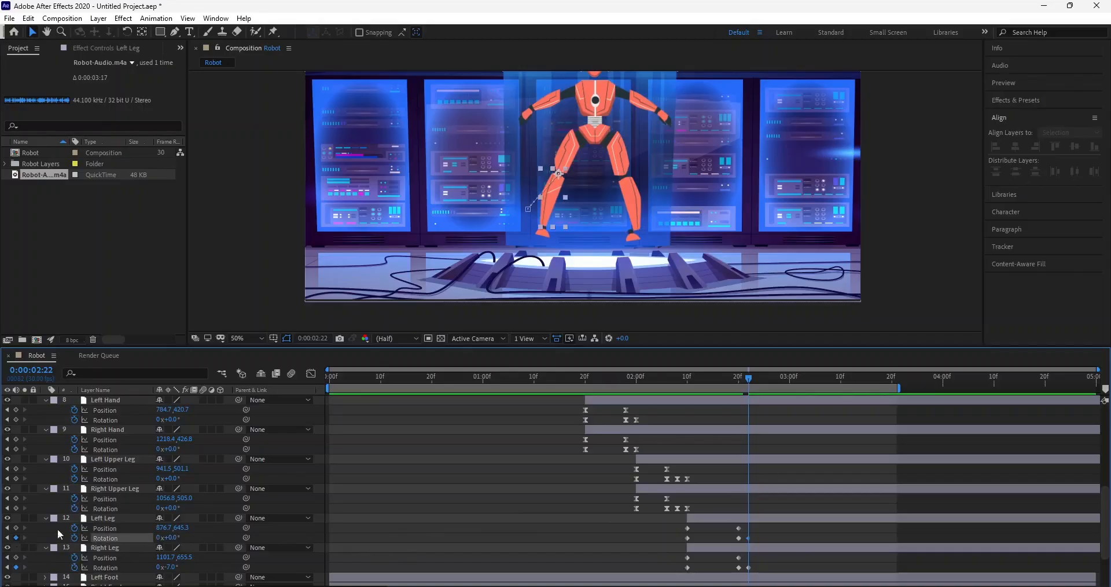
{"action": "left_click", "coordinate": [169, 537]}
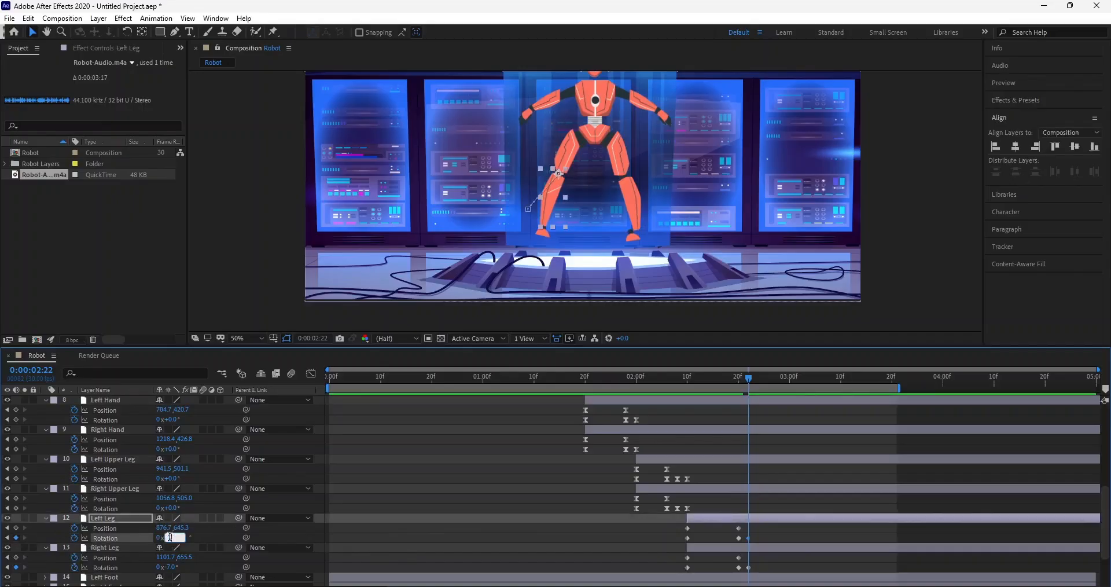
{"action": "type", "text": "7"}
{"action": "key", "text": "Return"}
{"action": "left_click", "coordinate": [307, 535]}
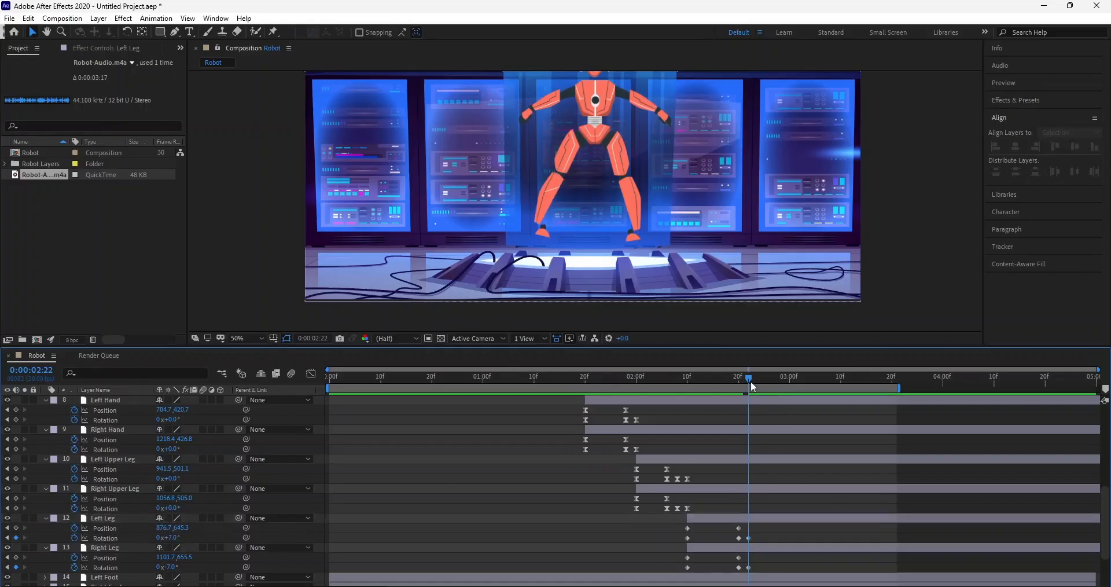
Step: Keyframe the Left Leg's and Right Leg's Rotation back to 0° at 0:00:02:24
{"action": "left_click_drag", "start_coordinate": [749, 379], "coordinate": [757, 375]}
{"action": "left_click", "coordinate": [16, 537]}
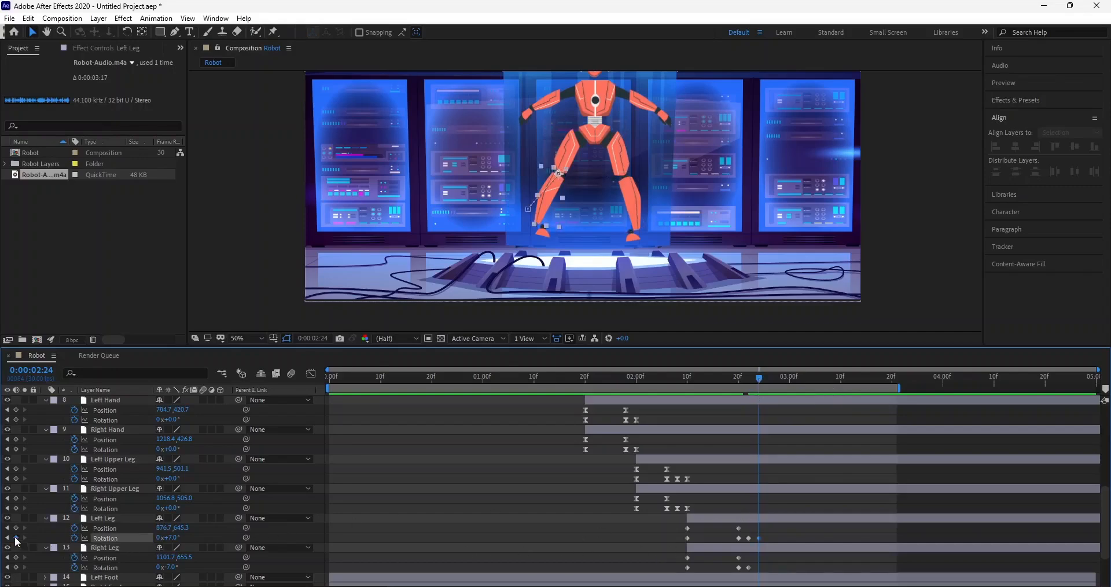
{"action": "left_click", "coordinate": [15, 567]}
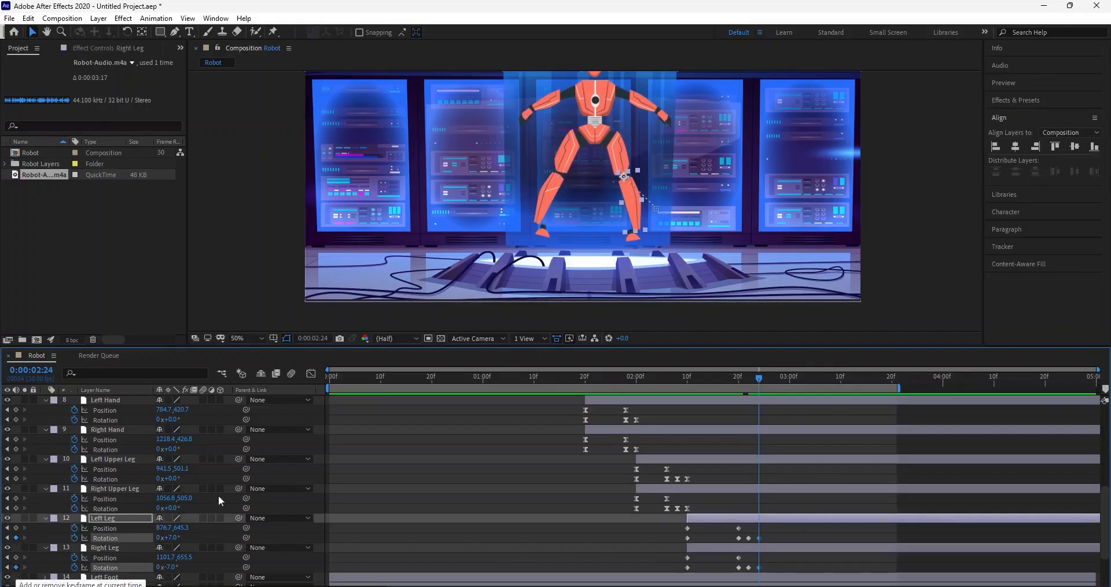
{"action": "left_click", "coordinate": [173, 536]}
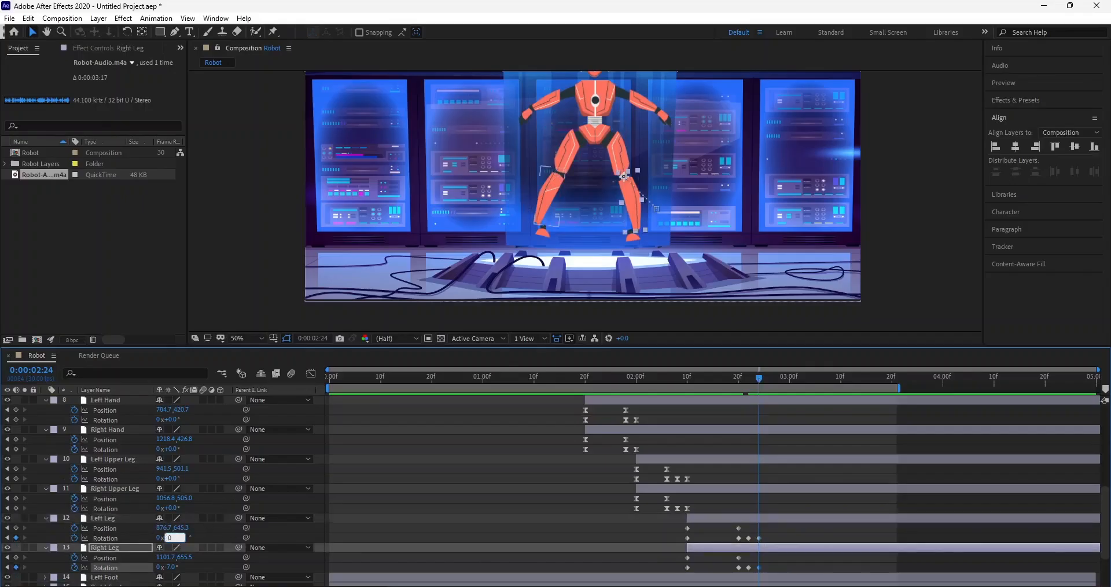
{"action": "key", "text": "Return"}
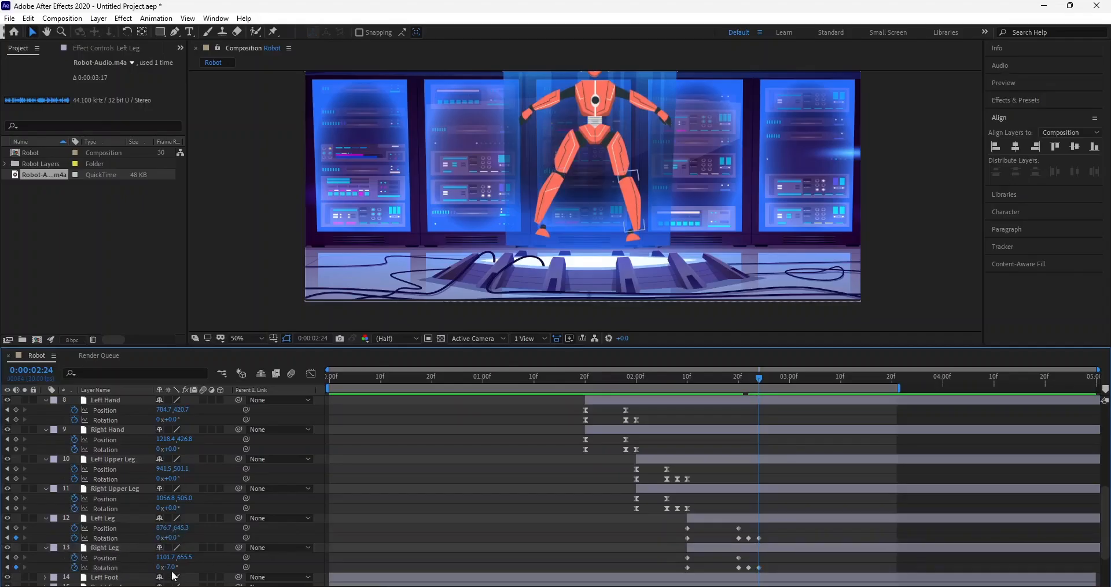
{"action": "left_click", "coordinate": [172, 567]}
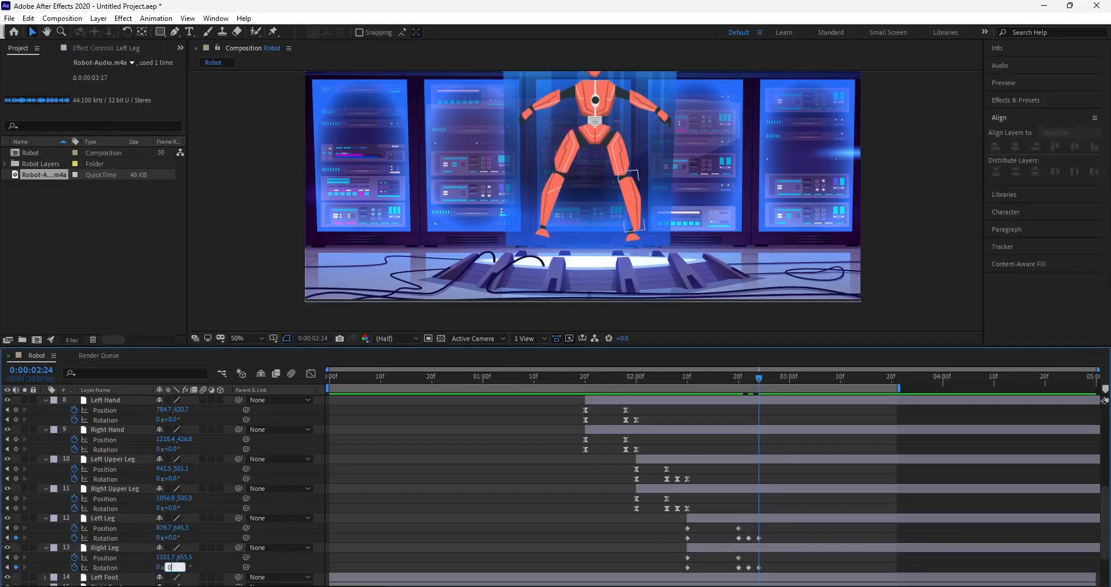
{"action": "key", "text": "Return"}
Step: Move the lower legs' keyframes after the starting ones four frames earlier, so they run from 0:00:02:16 to 0:00:02:20
{"action": "left_click_drag", "start_coordinate": [758, 379], "coordinate": [625, 399]}
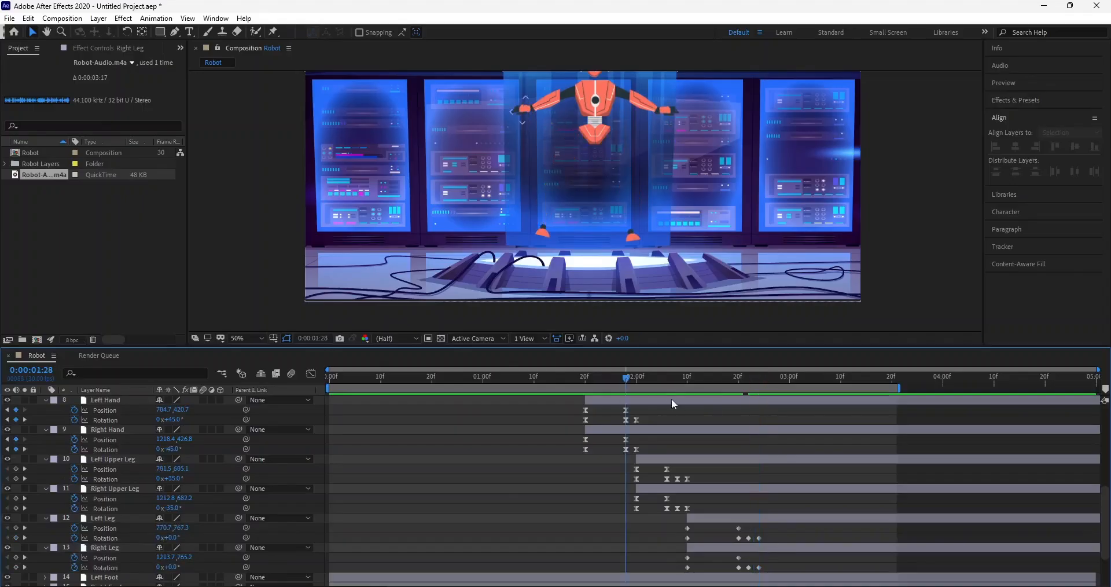
{"action": "left_click", "coordinate": [738, 374]}
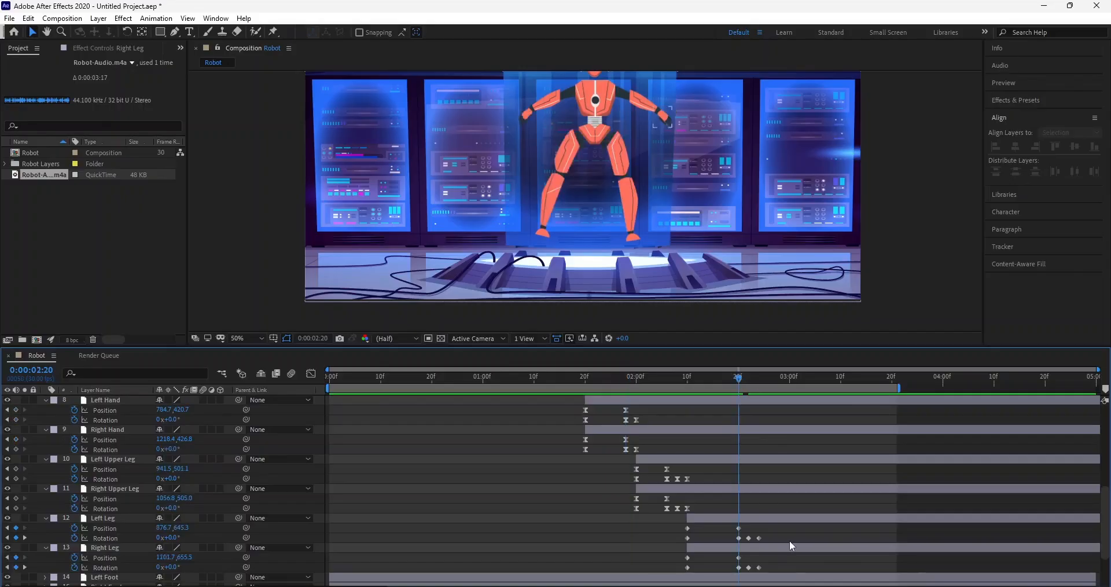
{"action": "left_click_drag", "start_coordinate": [769, 539], "coordinate": [721, 534]}
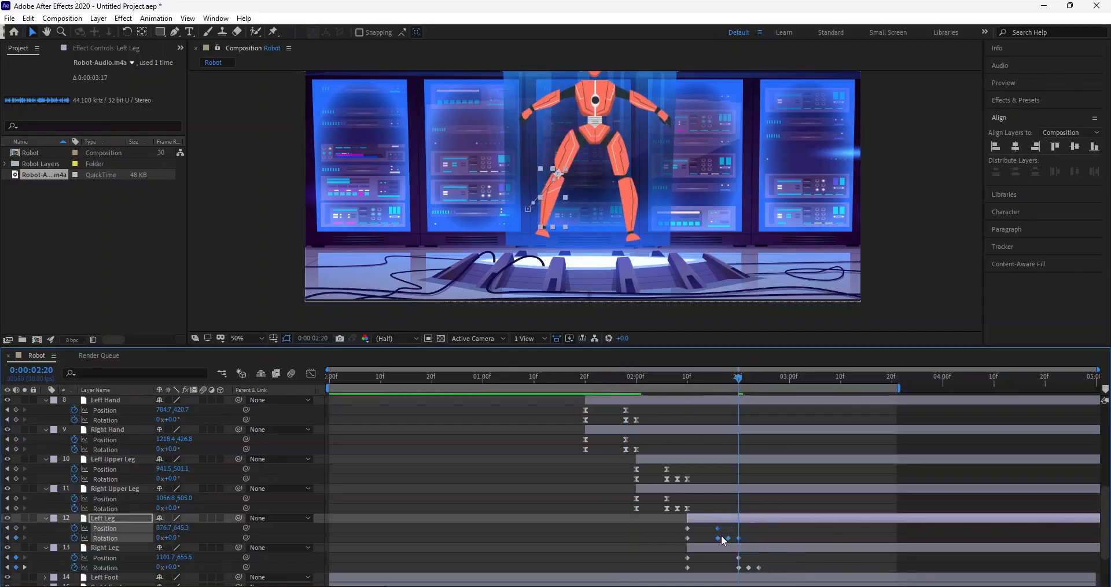
Step: Apply Easy Ease to all Left Leg and Right Leg keyframes, and preview the animation with the whole composition in view
{"action": "left_click_drag", "start_coordinate": [772, 572], "coordinate": [682, 523]}
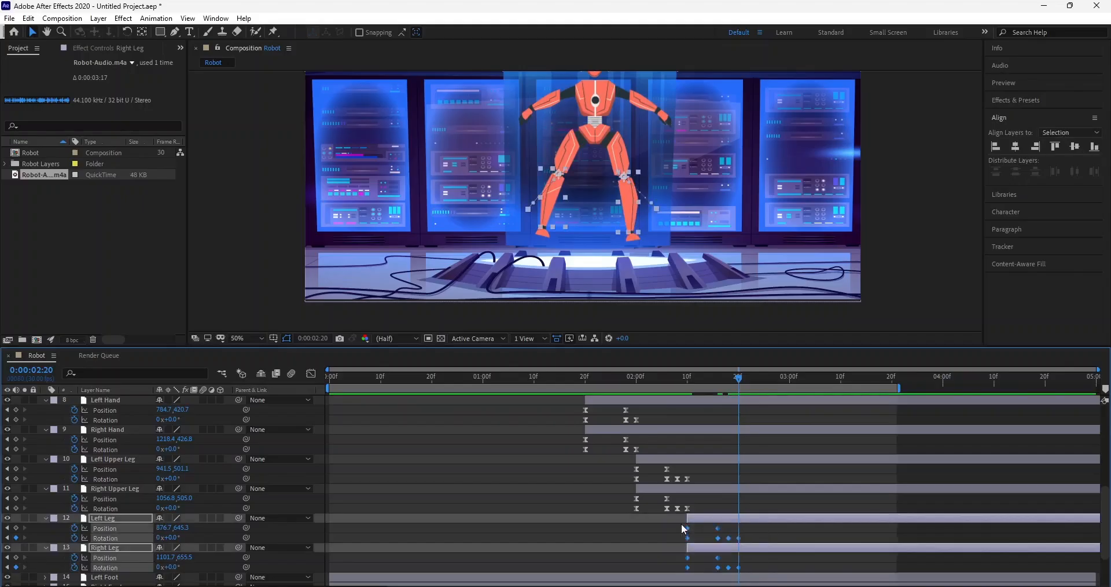
{"action": "key", "text": "space"}
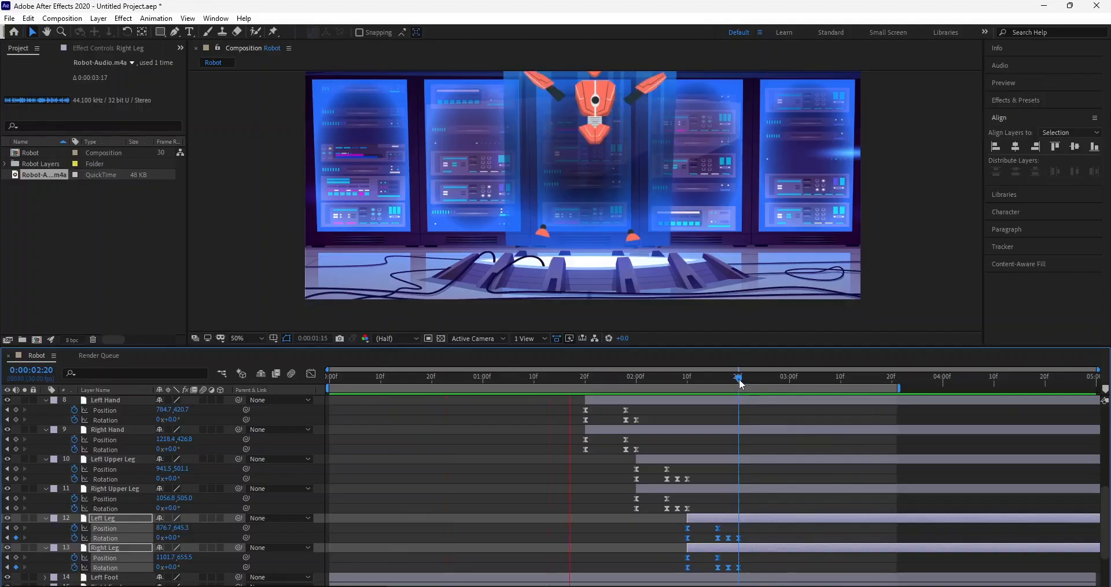
{"action": "left_click_drag", "start_coordinate": [731, 381], "coordinate": [718, 382]}
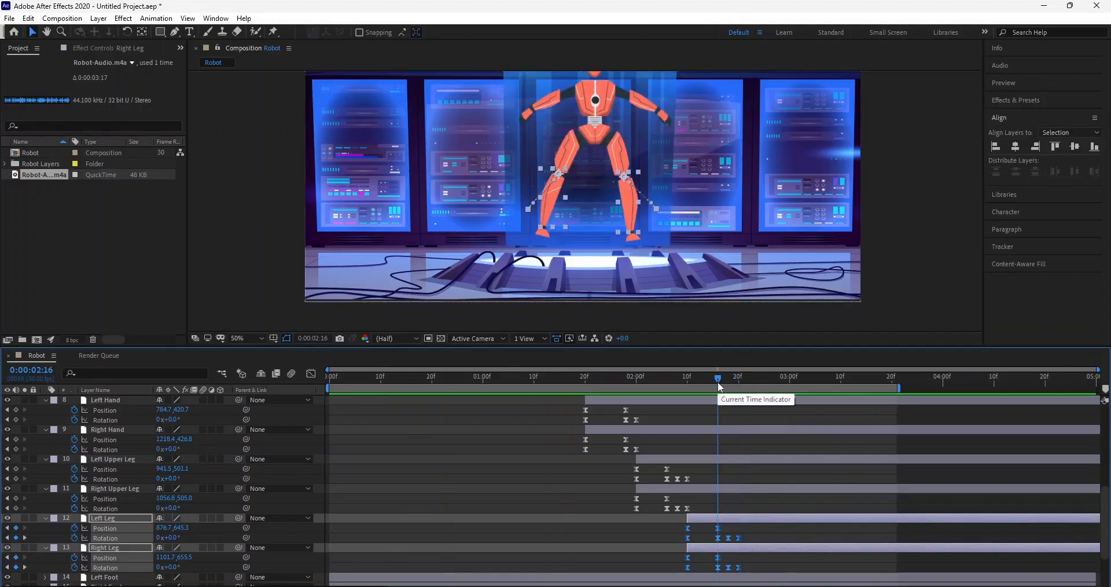
{"action": "key", "text": "shift+slash"}
{"action": "key", "text": "space"}
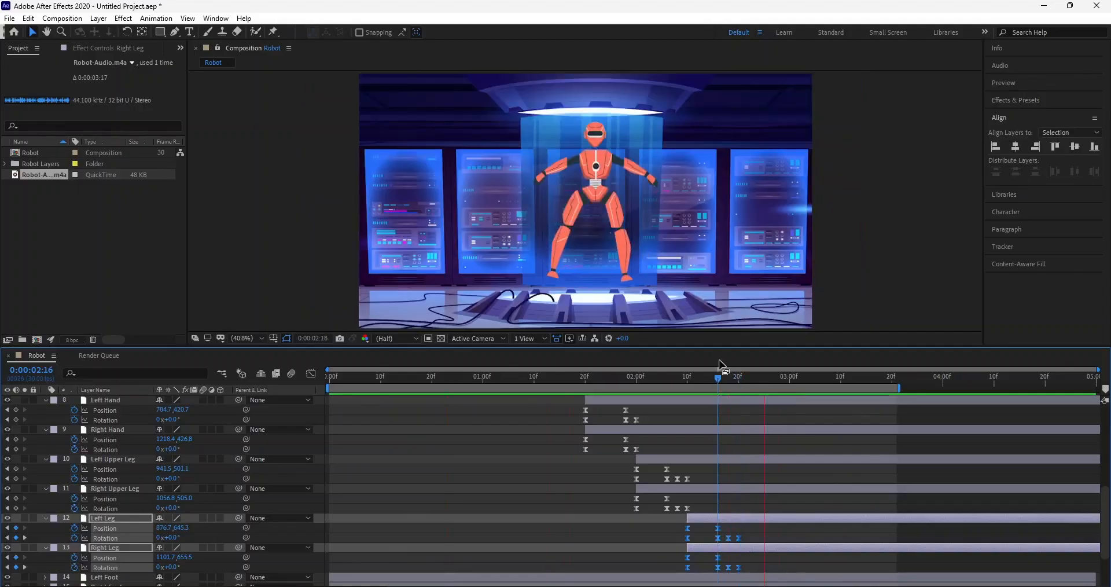
Step: Shift the Left Foot and Right Foot layers in time so that both start at 0:00:02:20
{"action": "left_click", "coordinate": [747, 381]}
{"action": "left_click_drag", "start_coordinate": [745, 379], "coordinate": [738, 374]}
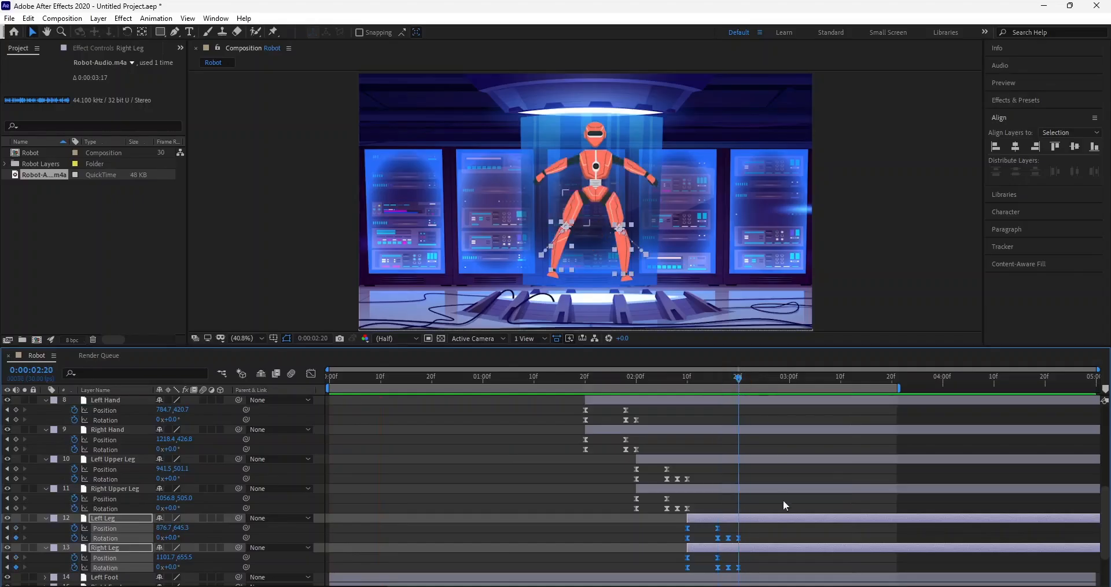
{"action": "left_click", "coordinate": [780, 536]}
{"action": "scroll", "coordinate": [760, 540], "scroll_direction": "down", "scroll_amount": 3}
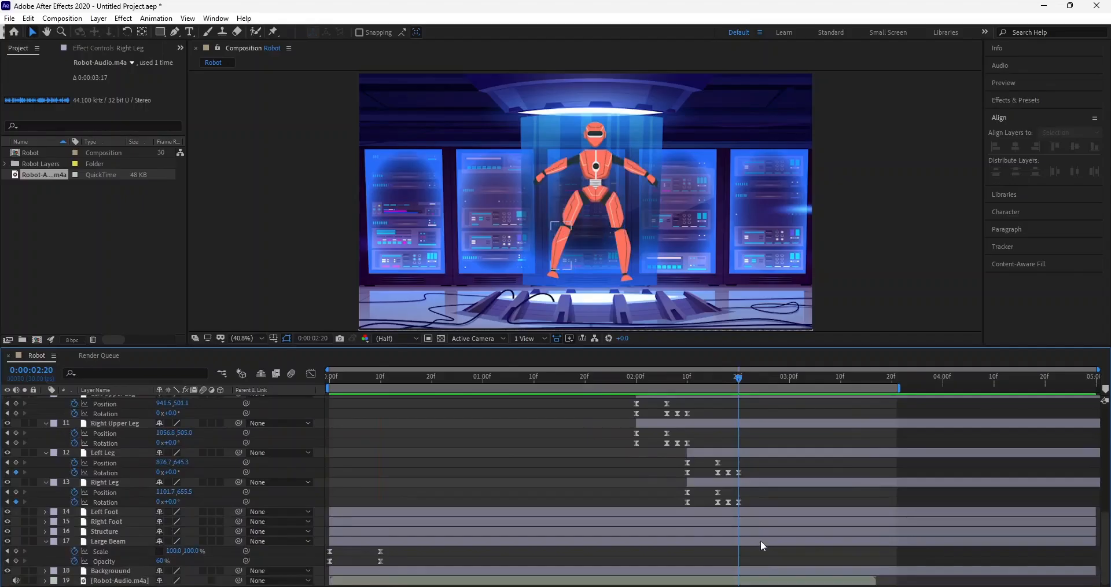
{"action": "left_click", "coordinate": [546, 510]}
{"action": "left_click", "coordinate": [533, 531]}
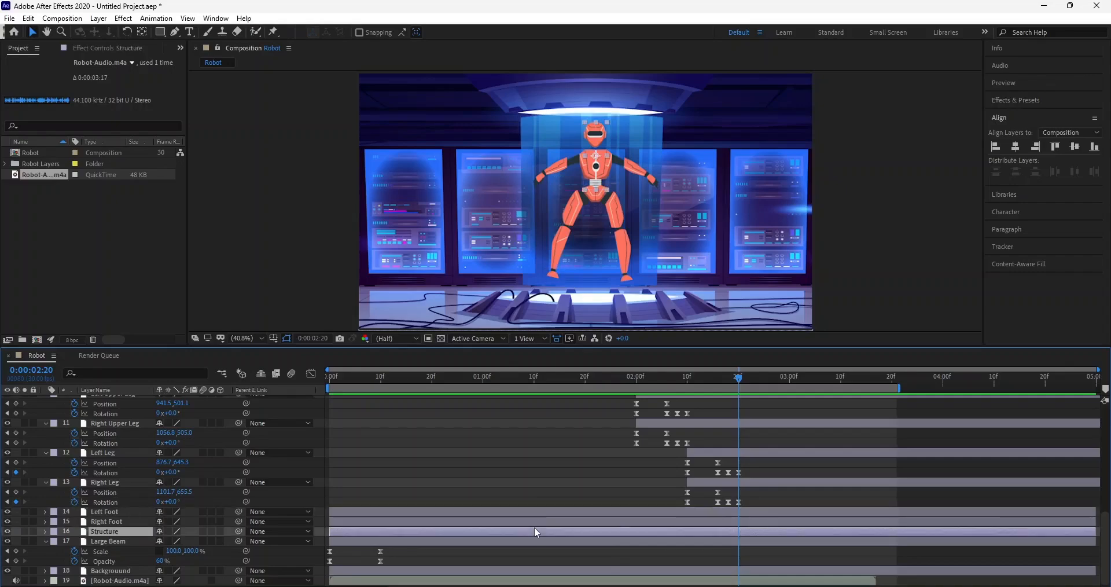
{"action": "left_click", "coordinate": [539, 514]}
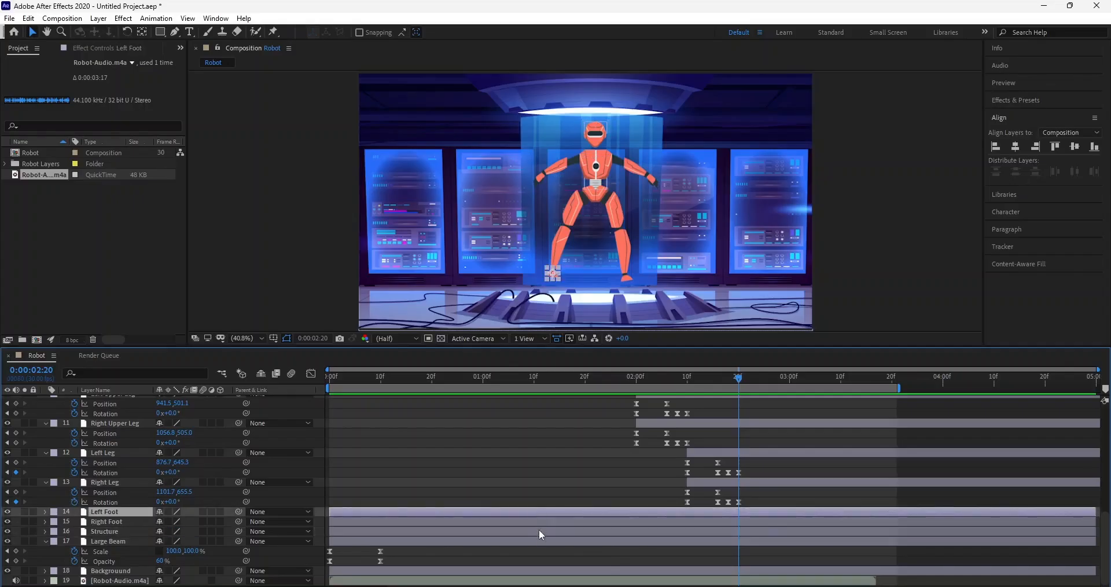
{"action": "left_click", "coordinate": [540, 531]}
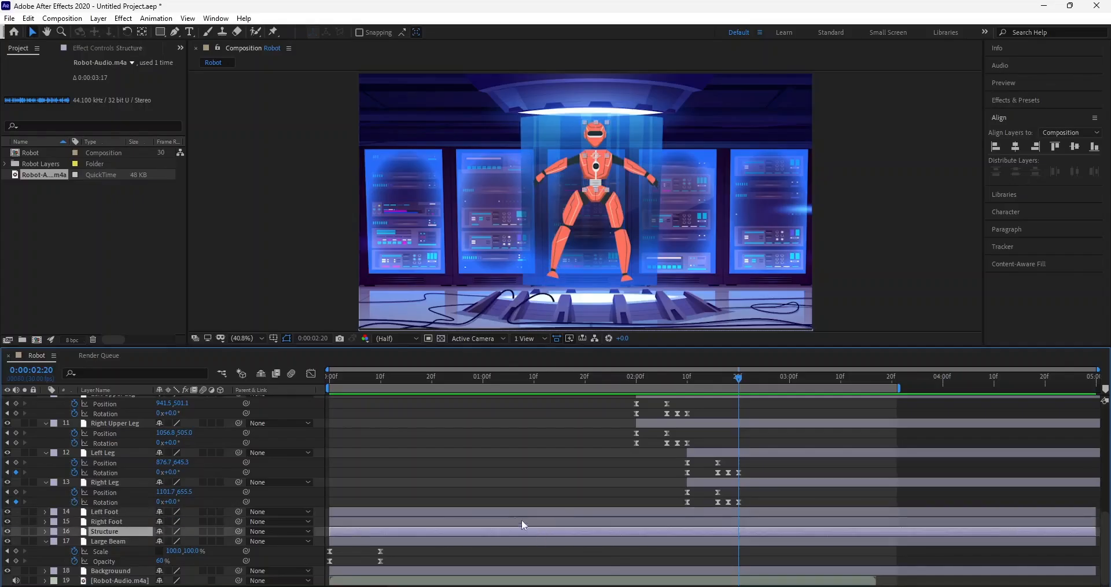
{"action": "left_click", "coordinate": [391, 512]}
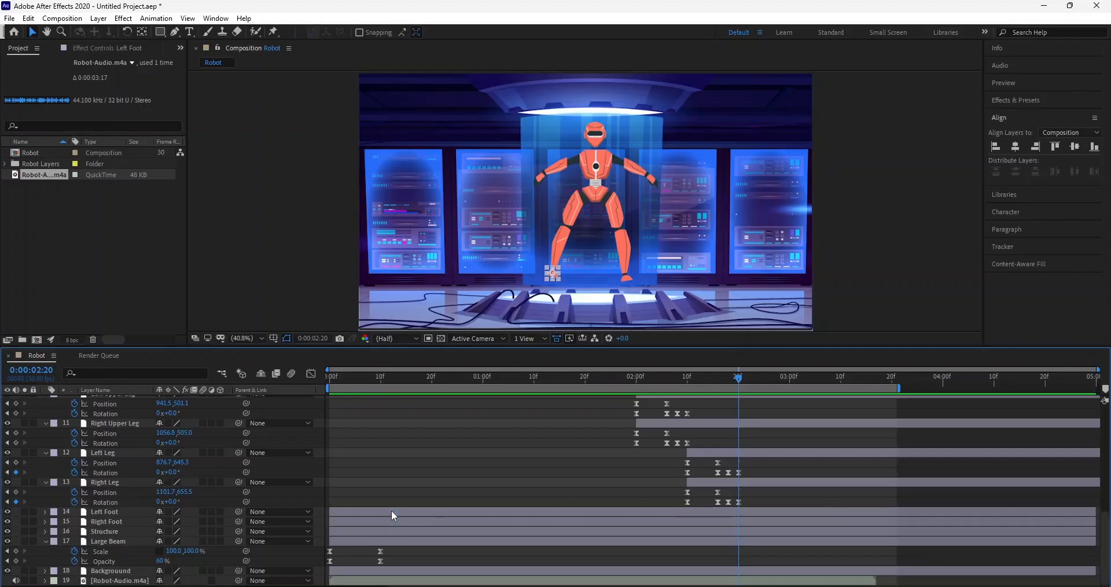
{"action": "left_click", "coordinate": [391, 521], "text": "shift"}
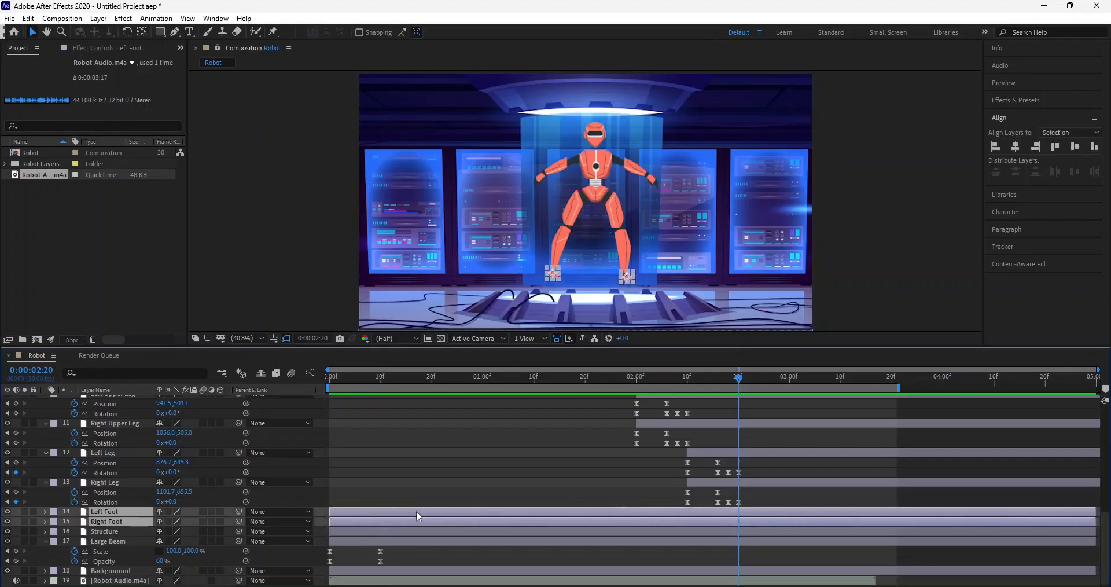
{"action": "left_click_drag", "start_coordinate": [417, 508], "coordinate": [827, 505]}
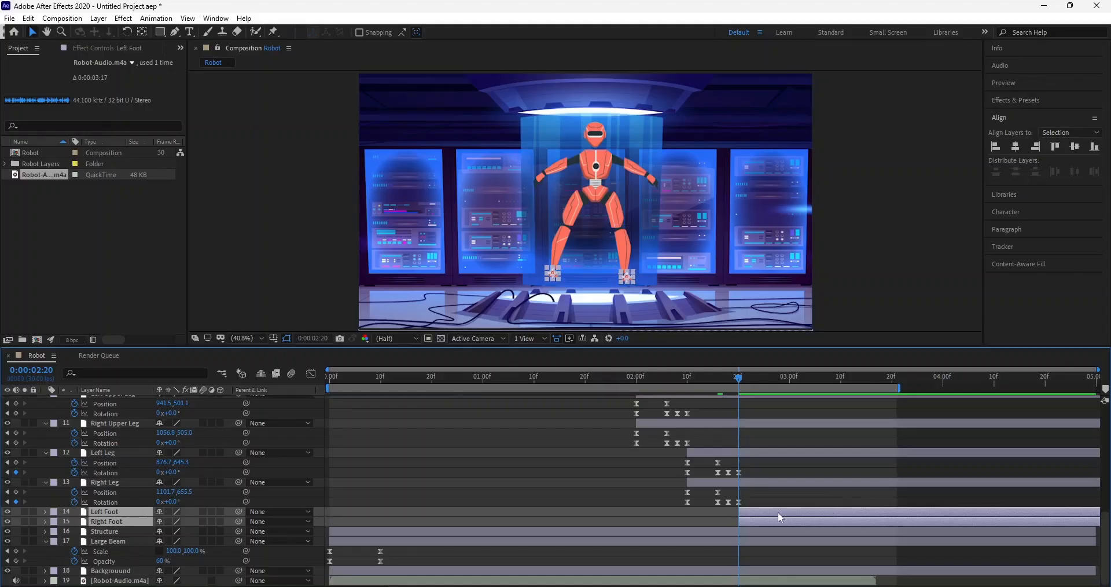
Step: Reveal Position and Rotation for both feet, and set Position keyframes on them at 0:00:03:00
{"action": "key", "text": "p"}
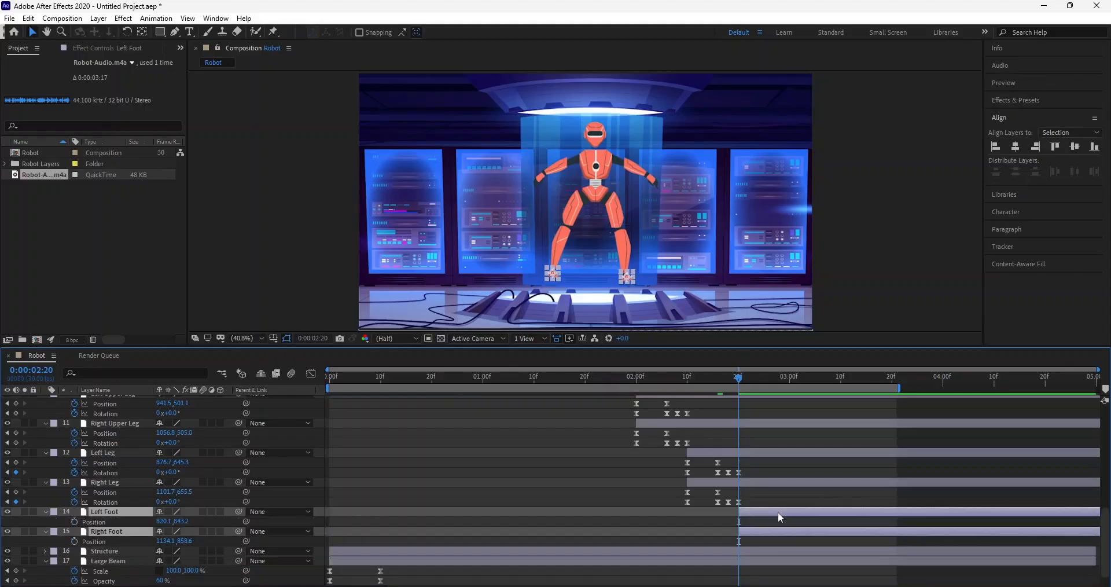
{"action": "key", "text": "alt+shift+r"}
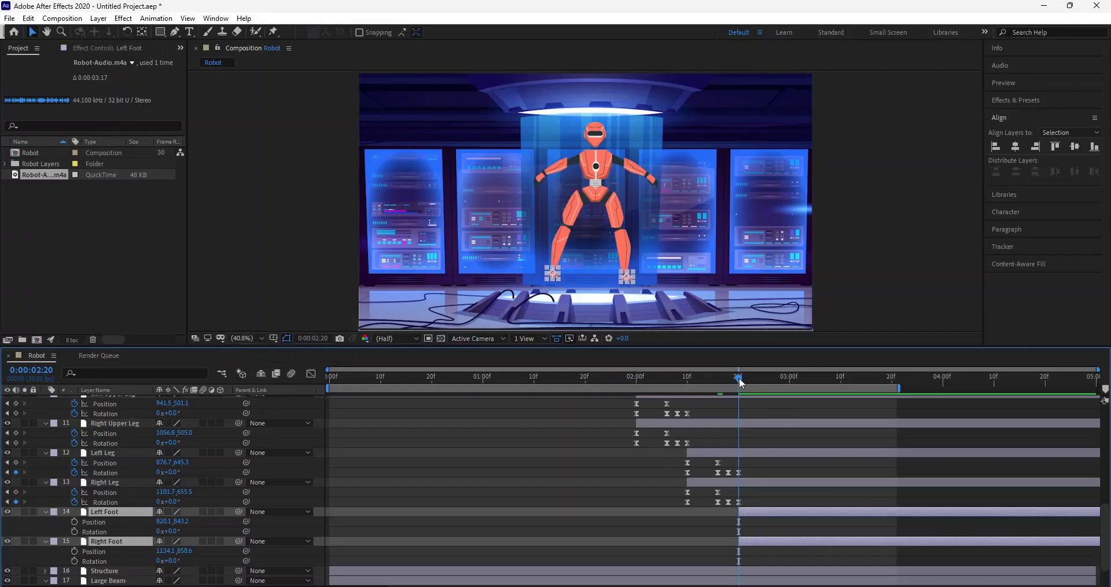
{"action": "left_click_drag", "start_coordinate": [779, 379], "coordinate": [791, 381]}
{"action": "left_click", "coordinate": [74, 522]}
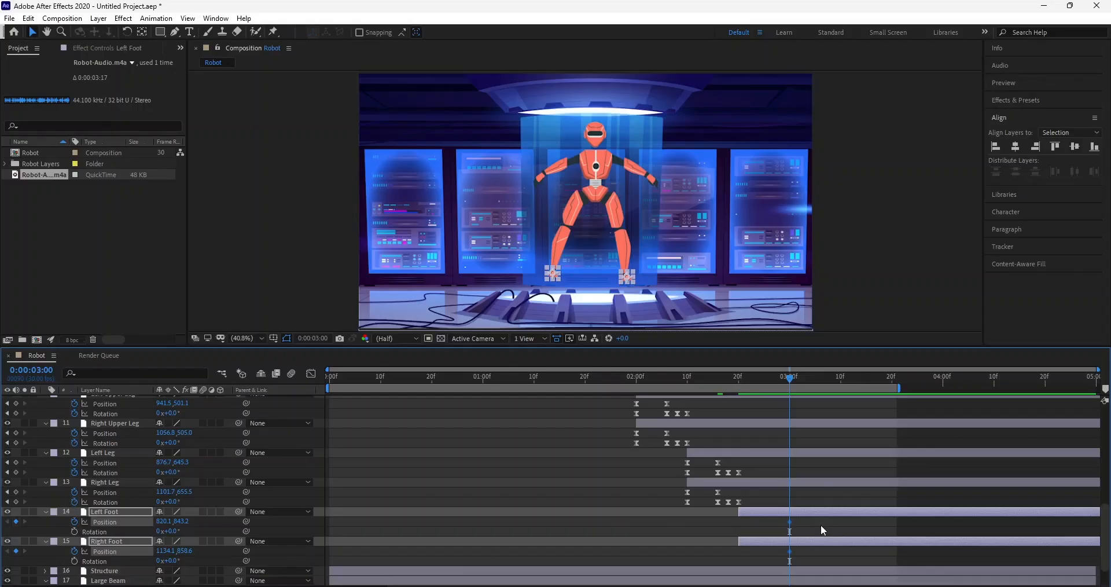
{"action": "left_click", "coordinate": [800, 460]}
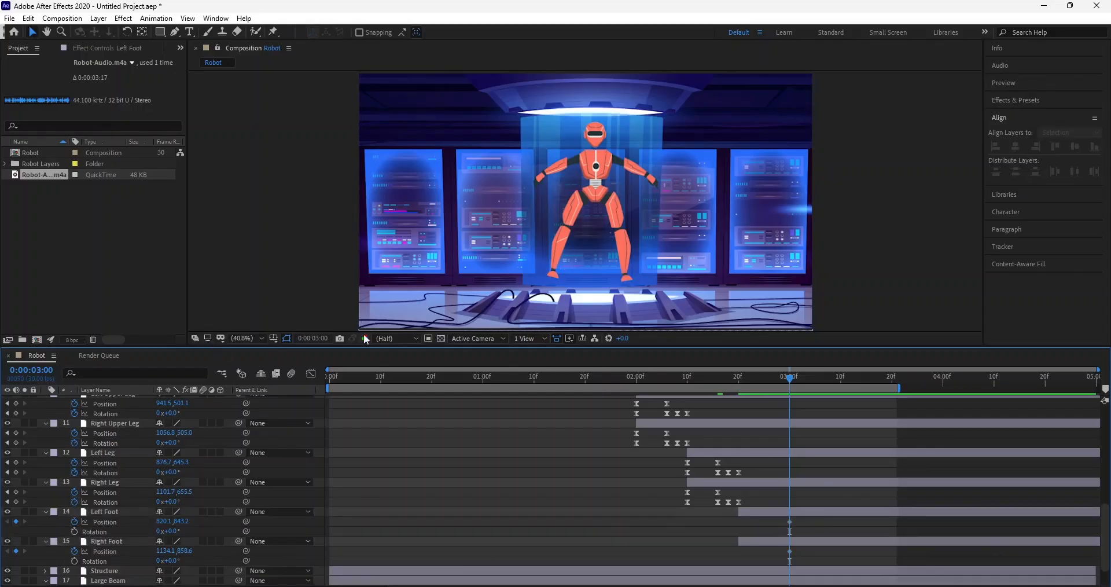
Step: Move the Right Foot's anchor point up to its ankle joint using the Pan Behind tool
{"action": "left_click", "coordinate": [255, 338]}
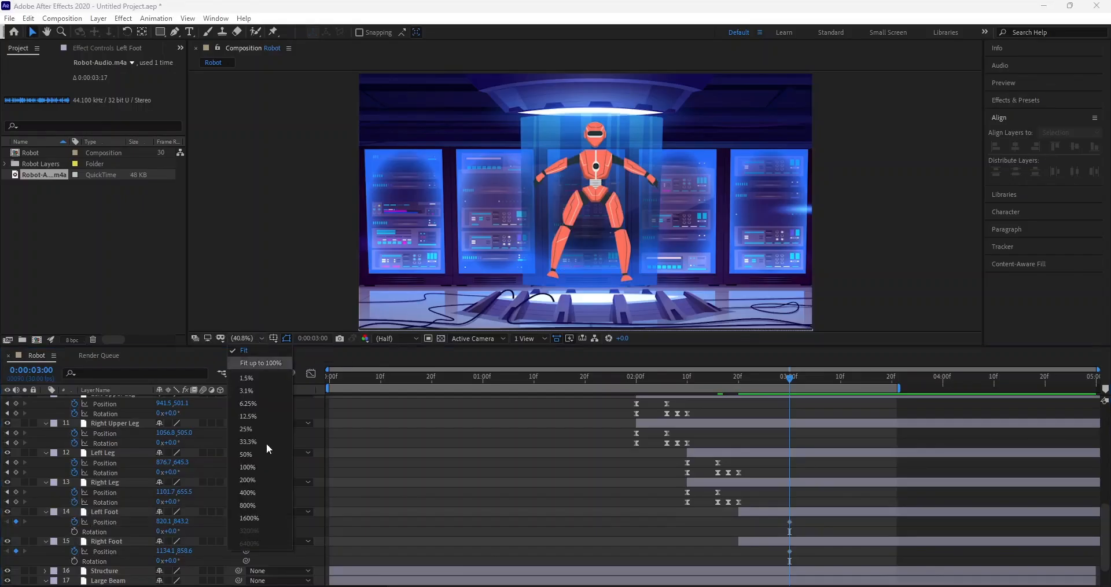
{"action": "left_click", "coordinate": [247, 466]}
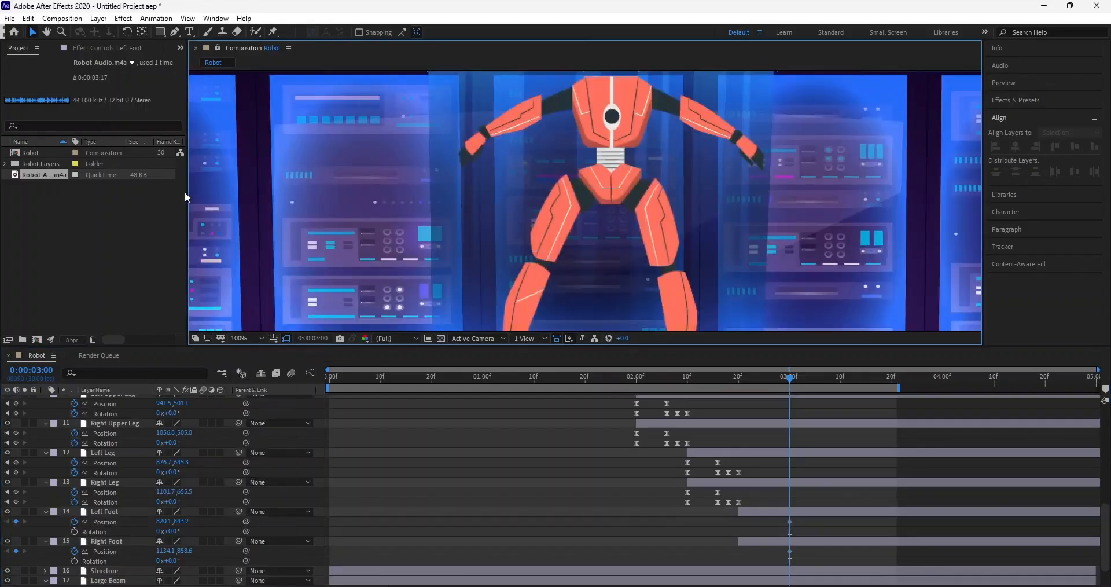
{"action": "left_click", "coordinate": [47, 33]}
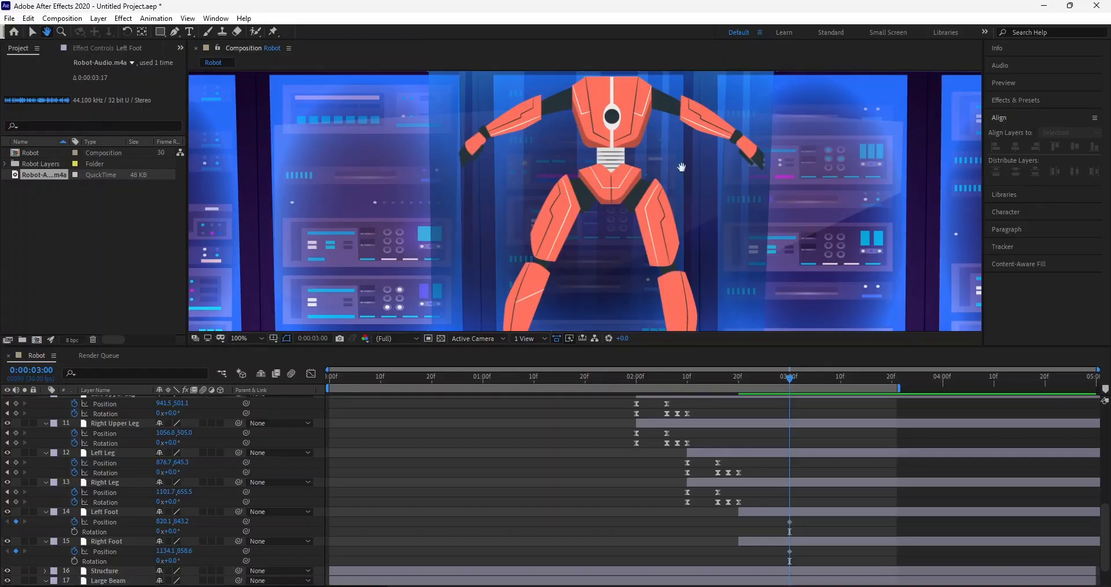
{"action": "left_click_drag", "start_coordinate": [711, 202], "coordinate": [706, 78]}
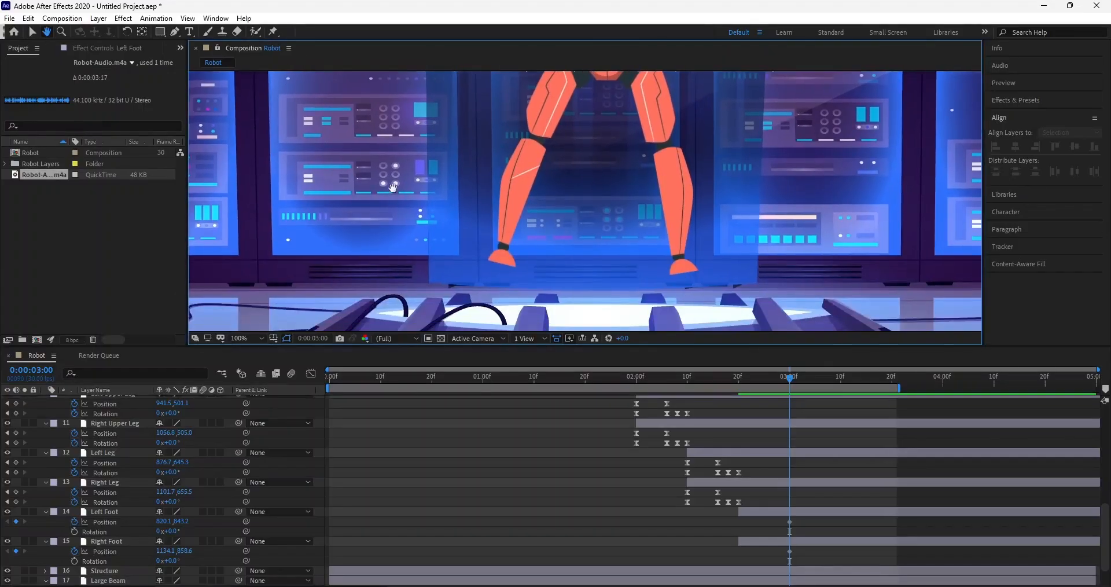
{"action": "left_click", "coordinate": [142, 33]}
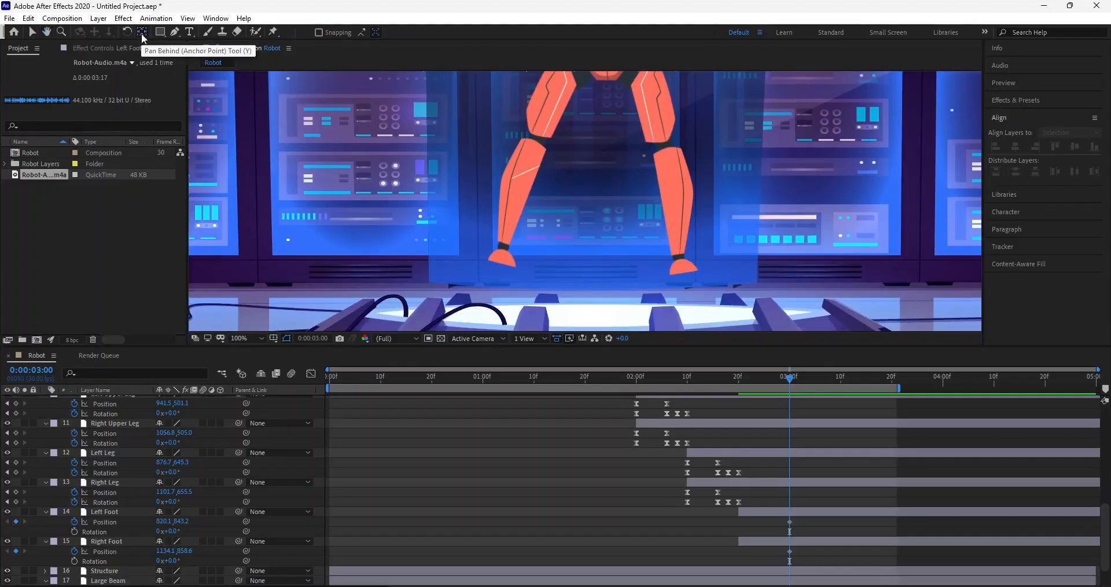
{"action": "left_click", "coordinate": [683, 271]}
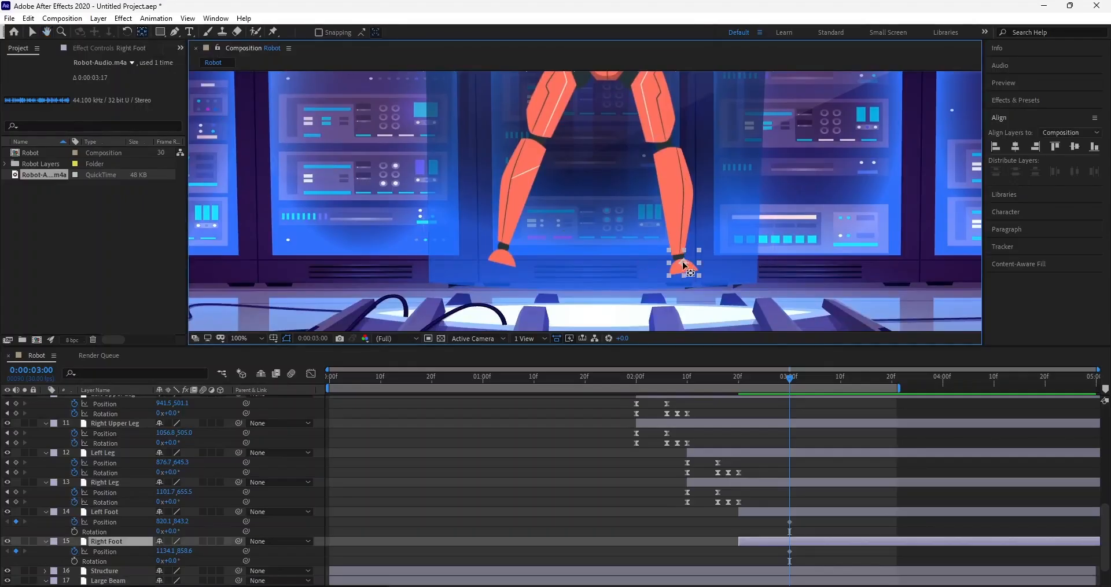
{"action": "left_click_drag", "start_coordinate": [684, 267], "coordinate": [681, 260]}
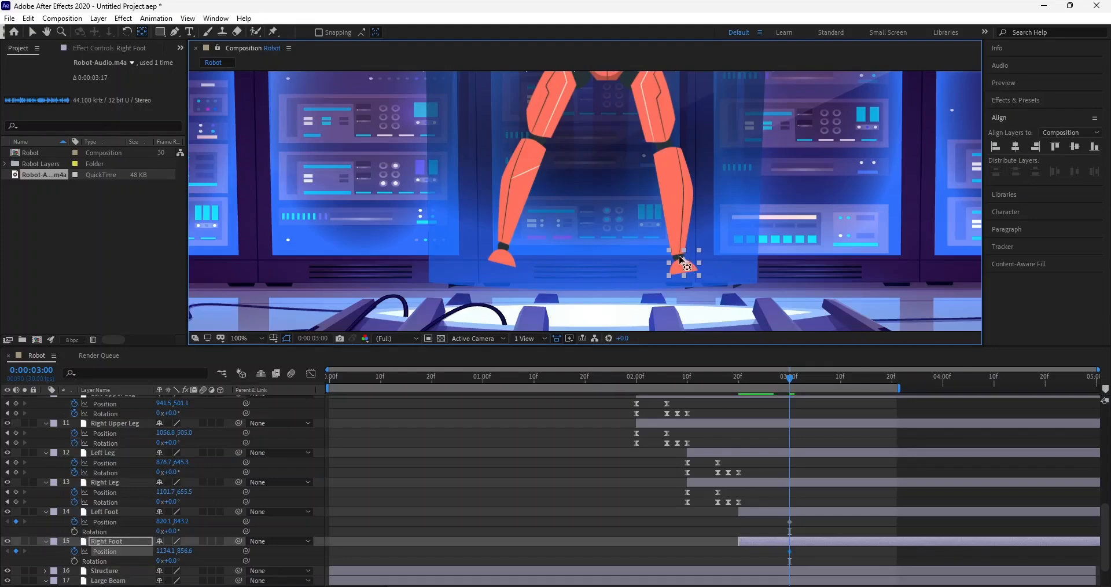
Step: Move the Left Foot's anchor point up to its ankle joint
{"action": "left_click", "coordinate": [497, 260]}
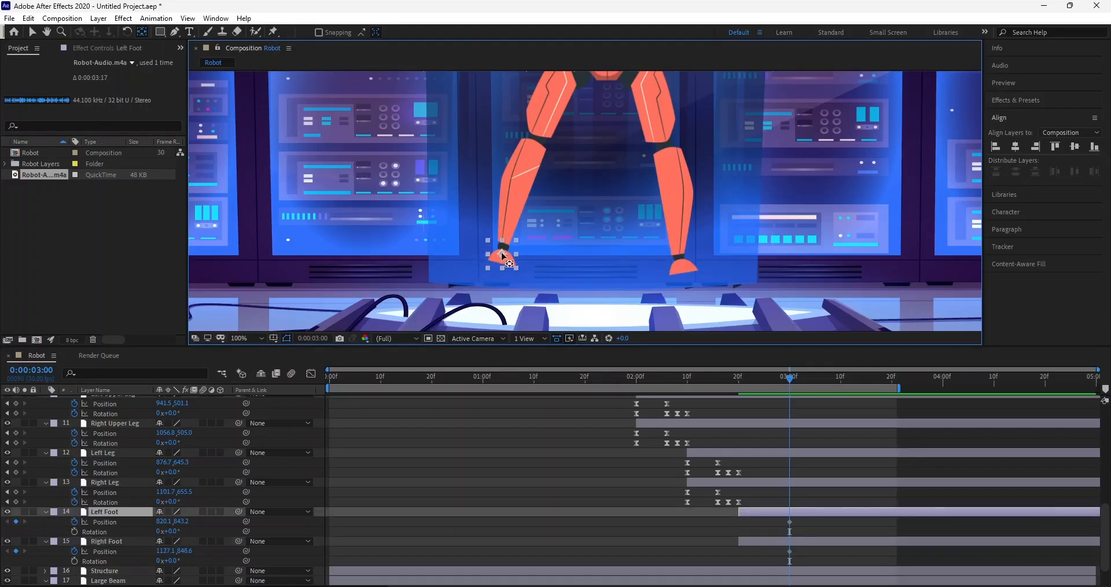
{"action": "left_click_drag", "start_coordinate": [503, 255], "coordinate": [502, 243]}
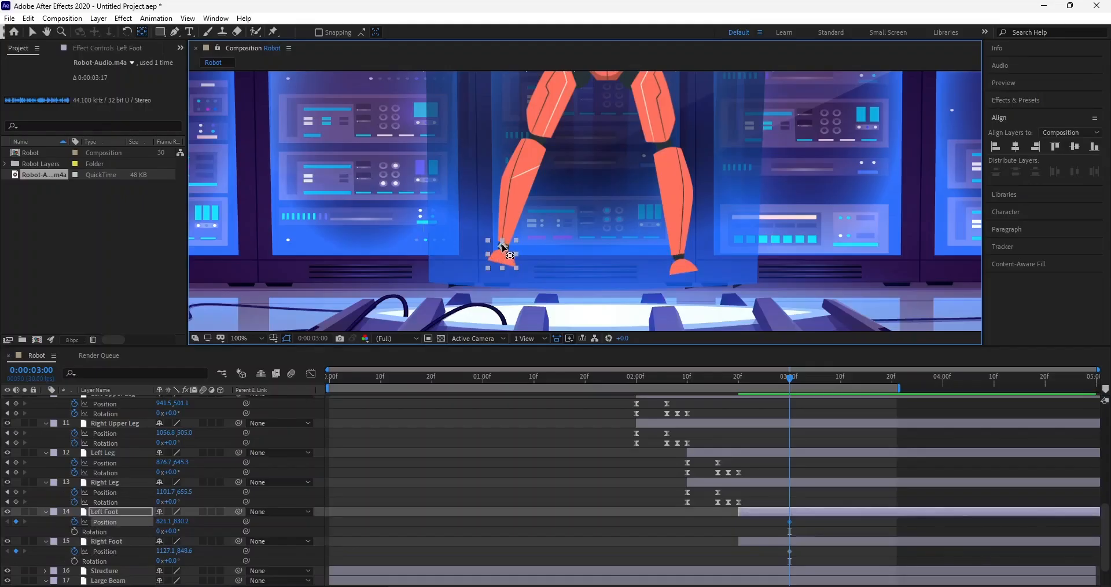
{"action": "left_click", "coordinate": [676, 267]}
{"action": "left_click", "coordinate": [499, 254]}
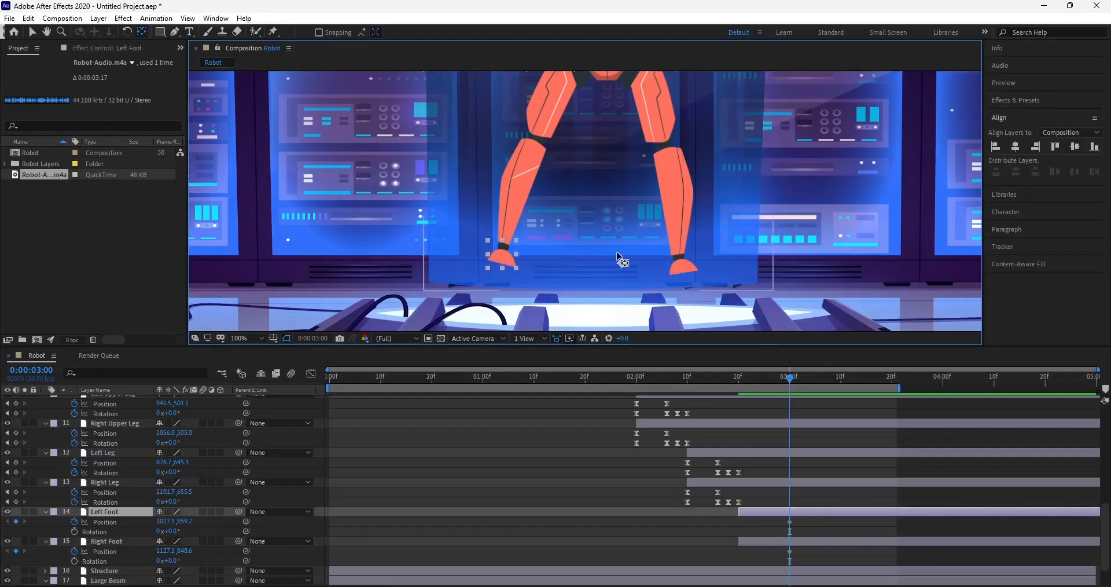
{"action": "left_click_drag", "start_coordinate": [621, 263], "coordinate": [504, 246]}
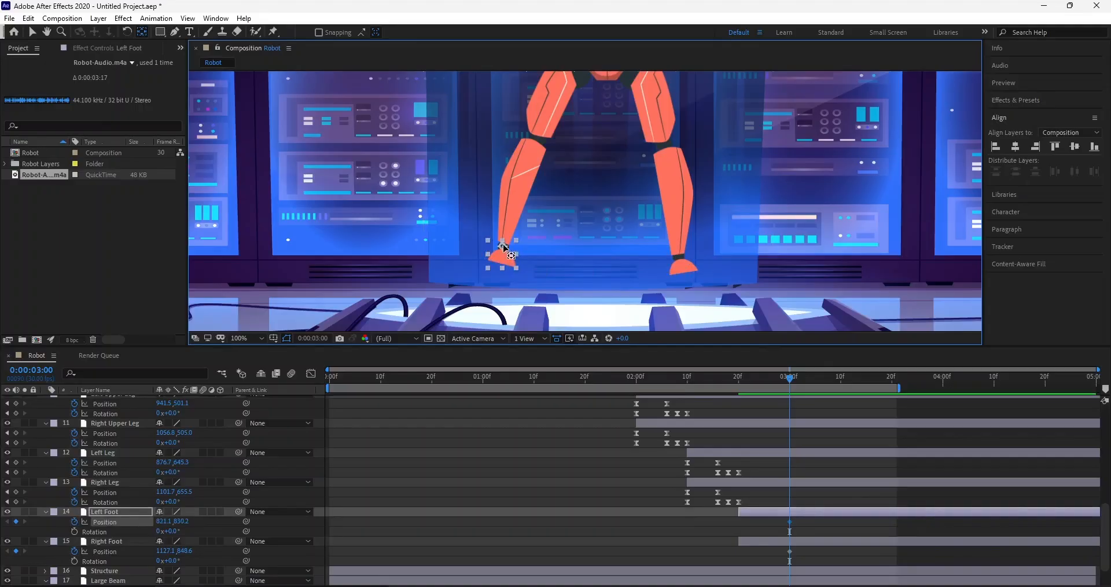
{"action": "left_click", "coordinate": [683, 263]}
{"action": "left_click", "coordinate": [516, 263]}
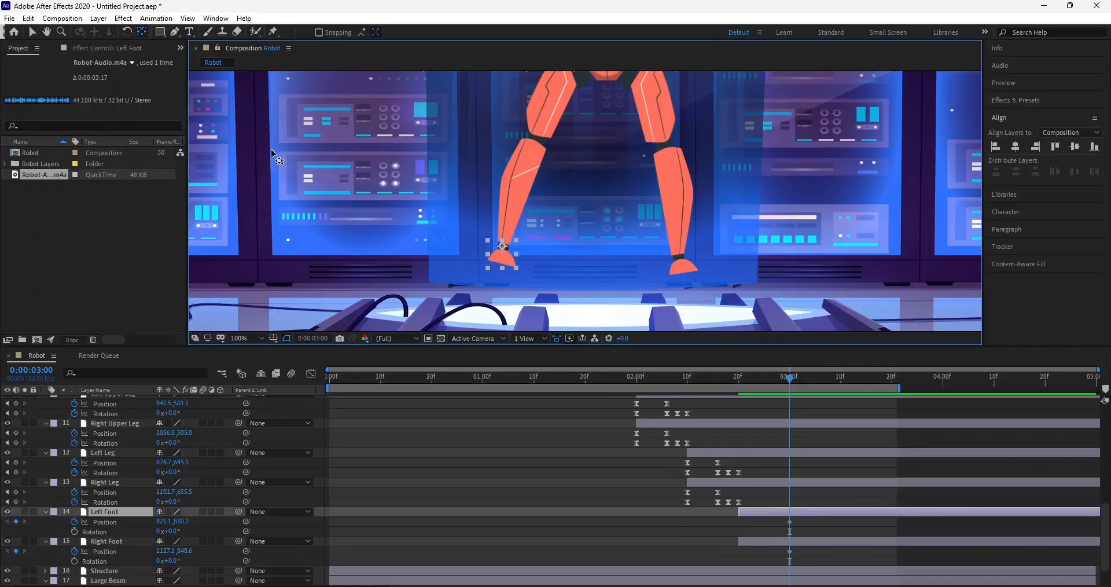
Step: At 0:00:02:20, move the Right Foot down and outward to about 1210, 909 and the Left Foot to about 763, 900
{"action": "left_click", "coordinate": [32, 33]}
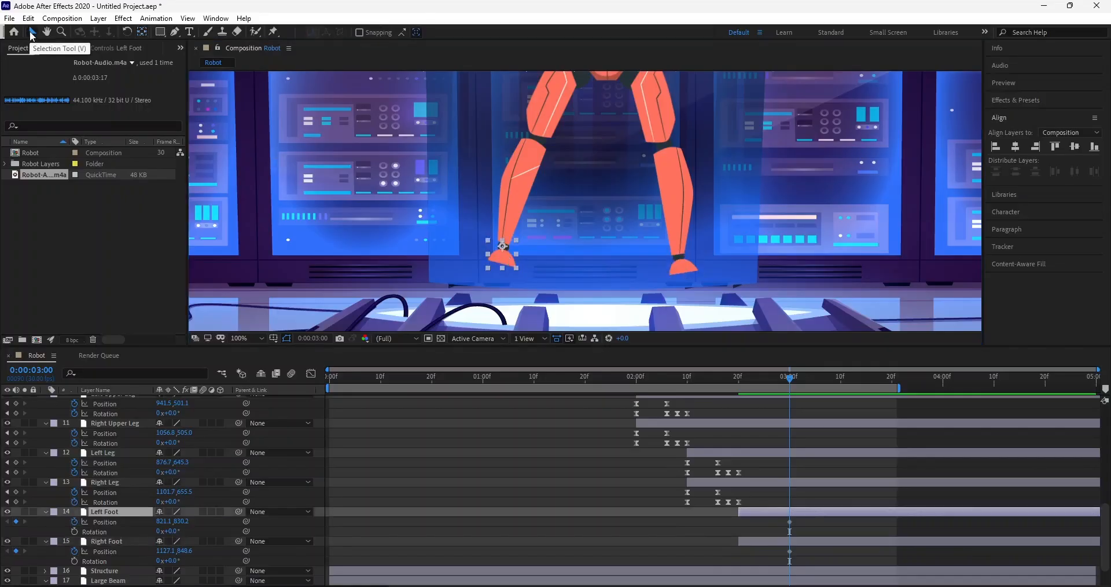
{"action": "left_click", "coordinate": [683, 269]}
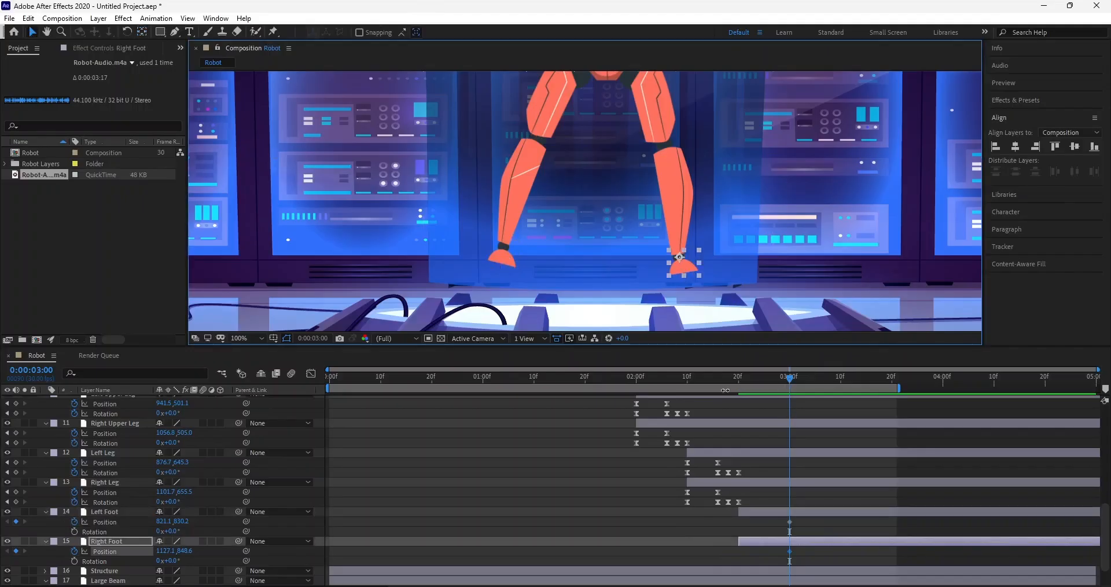
{"action": "left_click", "coordinate": [737, 376]}
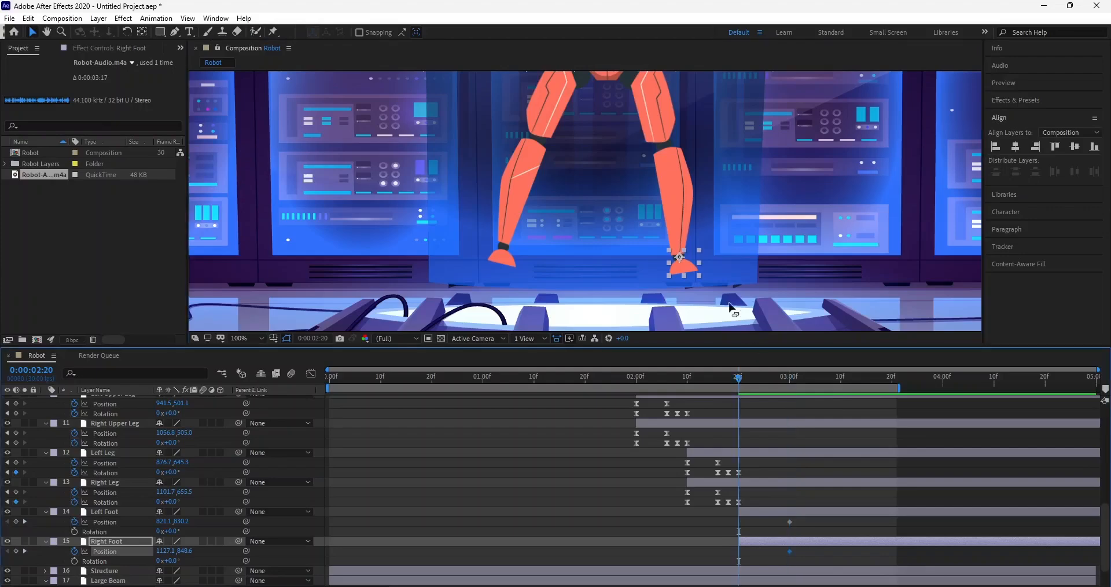
{"action": "left_click_drag", "start_coordinate": [686, 266], "coordinate": [737, 305]}
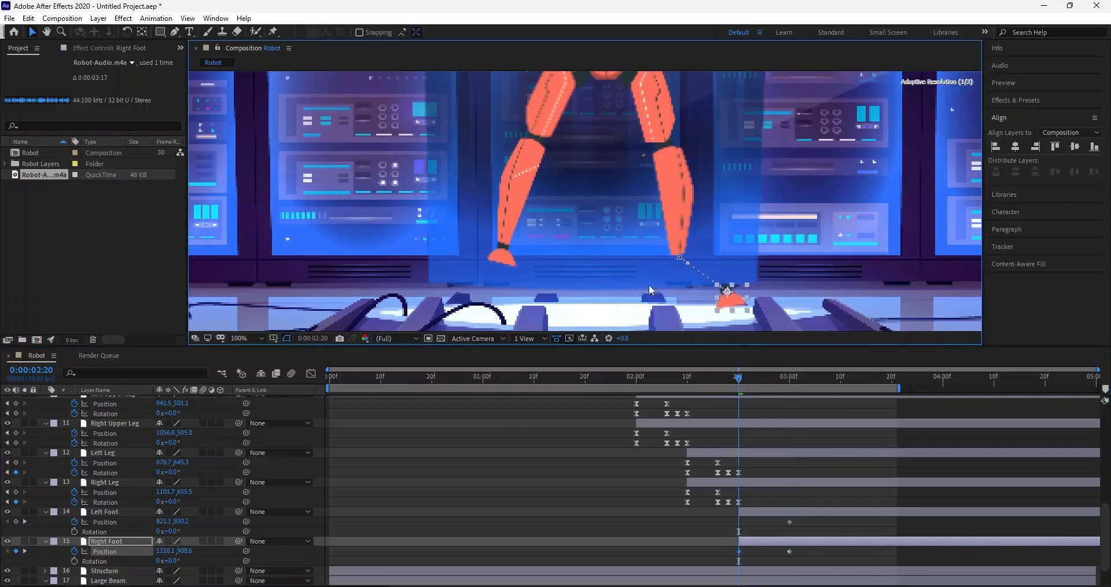
{"action": "left_click", "coordinate": [496, 261]}
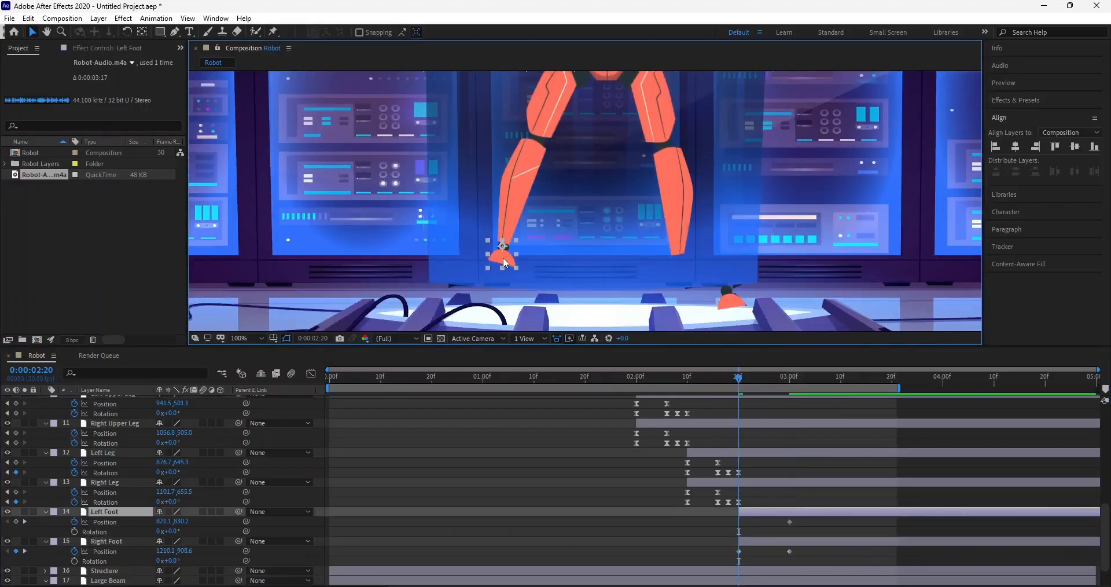
{"action": "left_click_drag", "start_coordinate": [502, 258], "coordinate": [470, 299]}
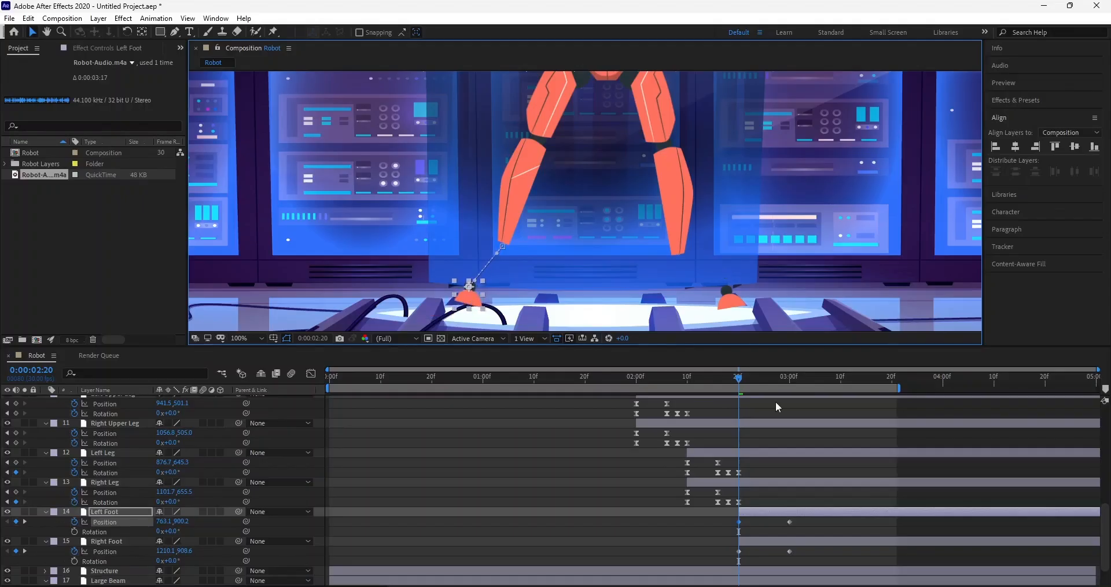
Step: Bring the Right Foot inward to about 1184, 901, align the top edges of both feet, and preview the animation
{"action": "left_click", "coordinate": [800, 540], "text": "shift"}
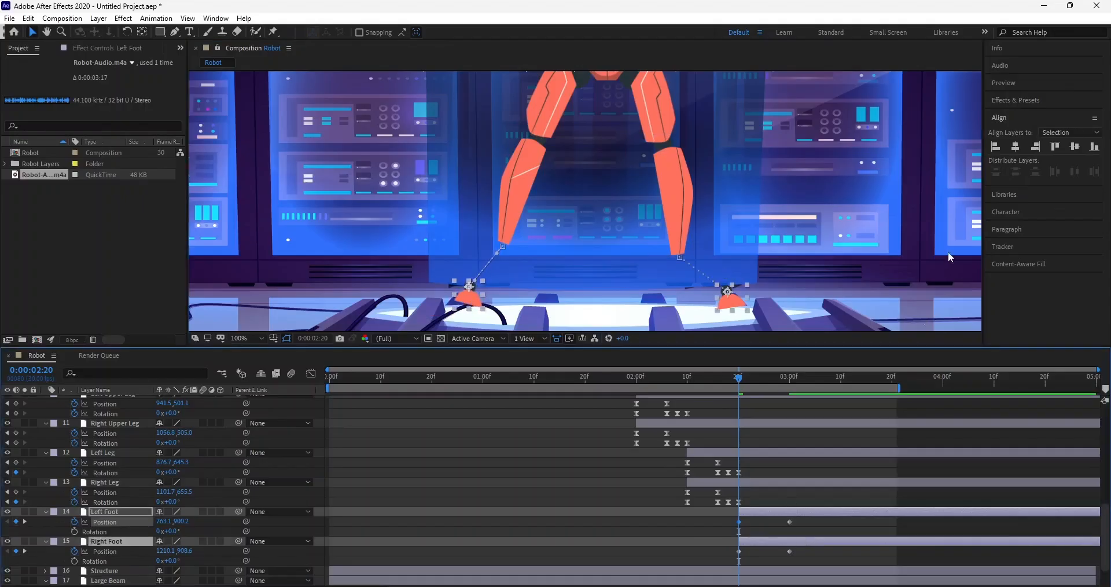
{"action": "left_click", "coordinate": [1054, 147]}
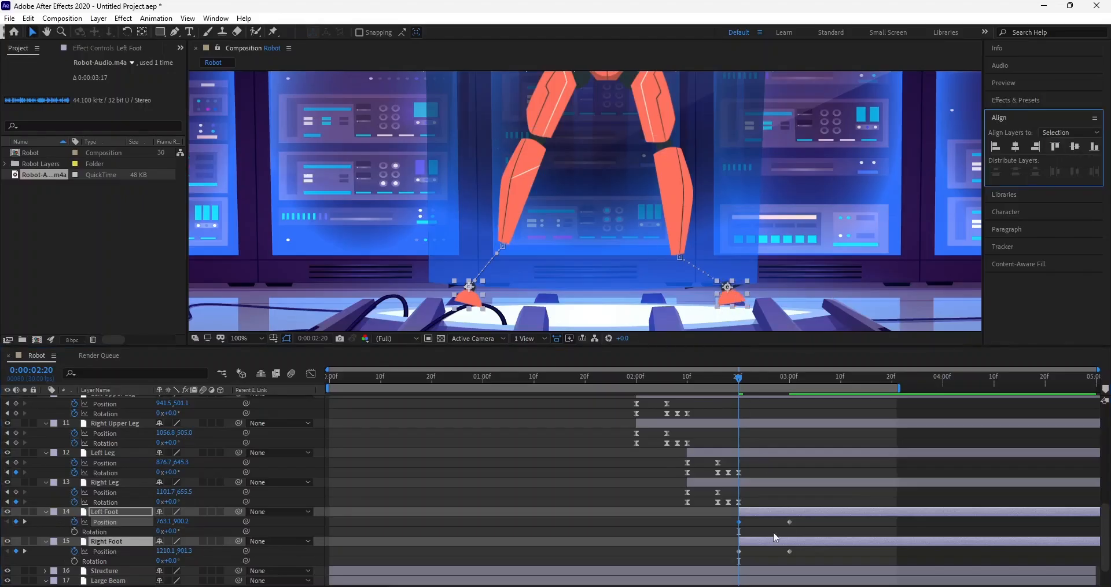
{"action": "left_click", "coordinate": [803, 525]}
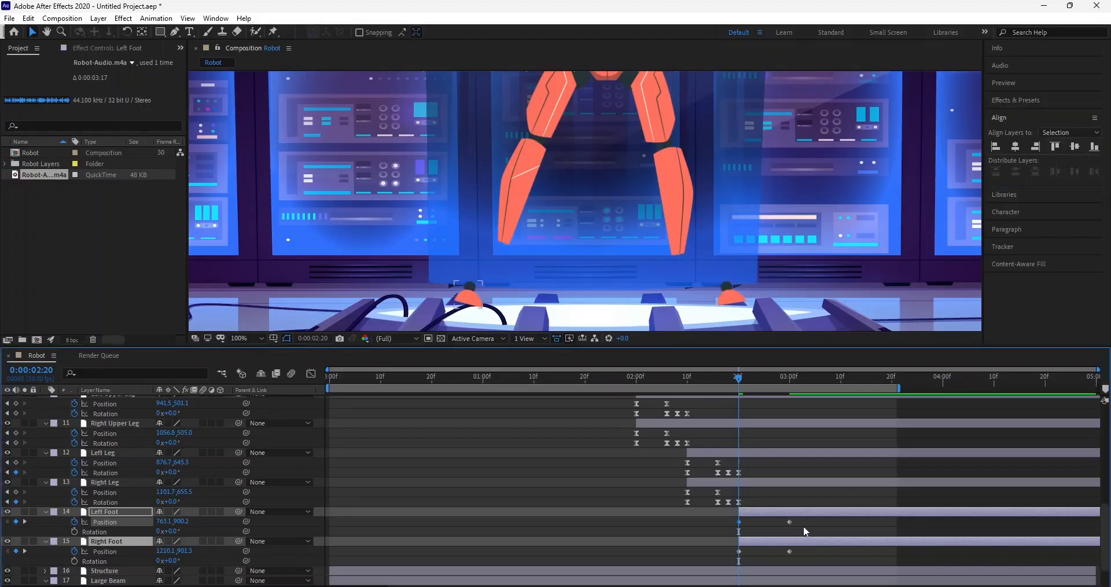
{"action": "left_click", "coordinate": [737, 293]}
{"action": "left_click_drag", "start_coordinate": [736, 293], "coordinate": [721, 305]}
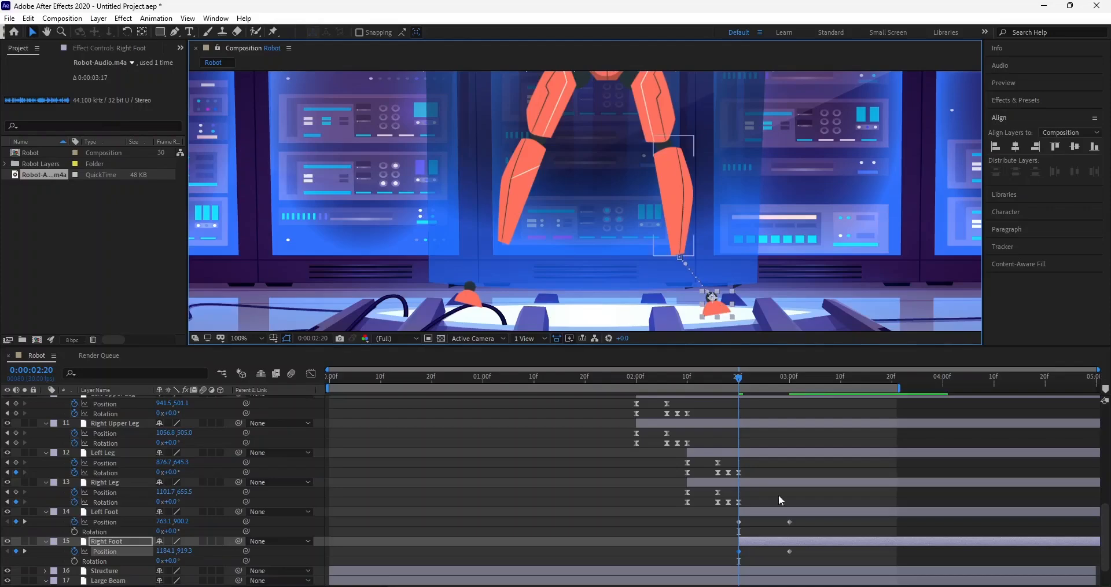
{"action": "left_click", "coordinate": [786, 511], "text": "shift"}
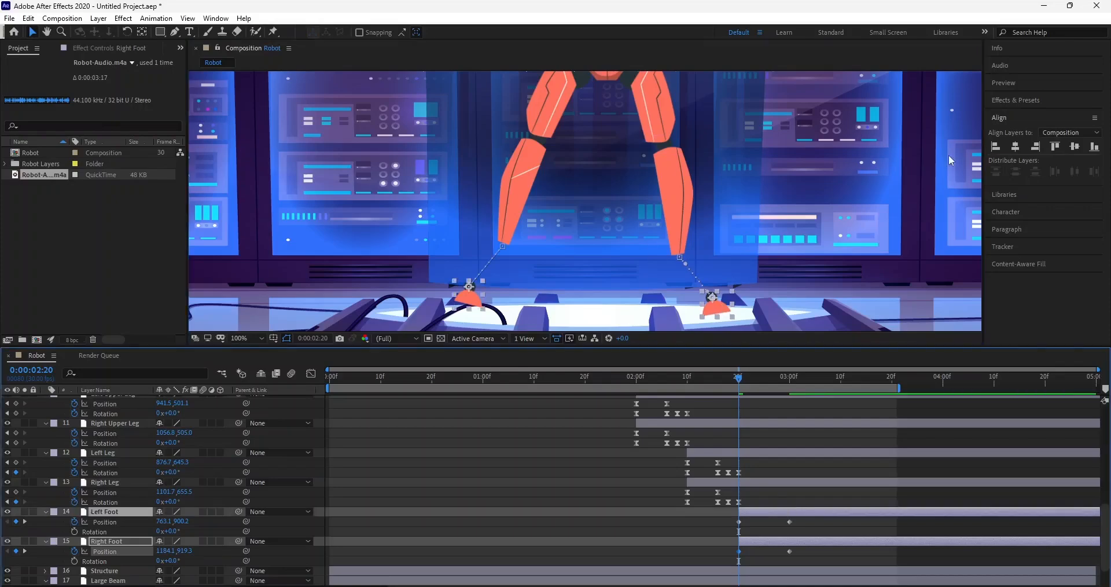
{"action": "left_click", "coordinate": [1056, 146]}
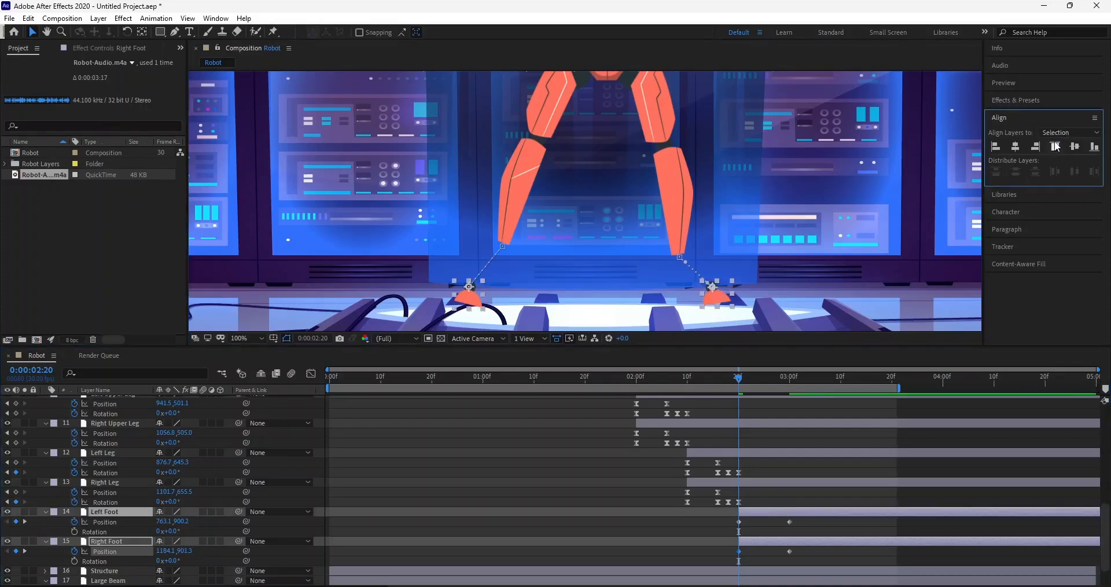
{"action": "left_click", "coordinate": [768, 411]}
{"action": "key", "text": "space"}
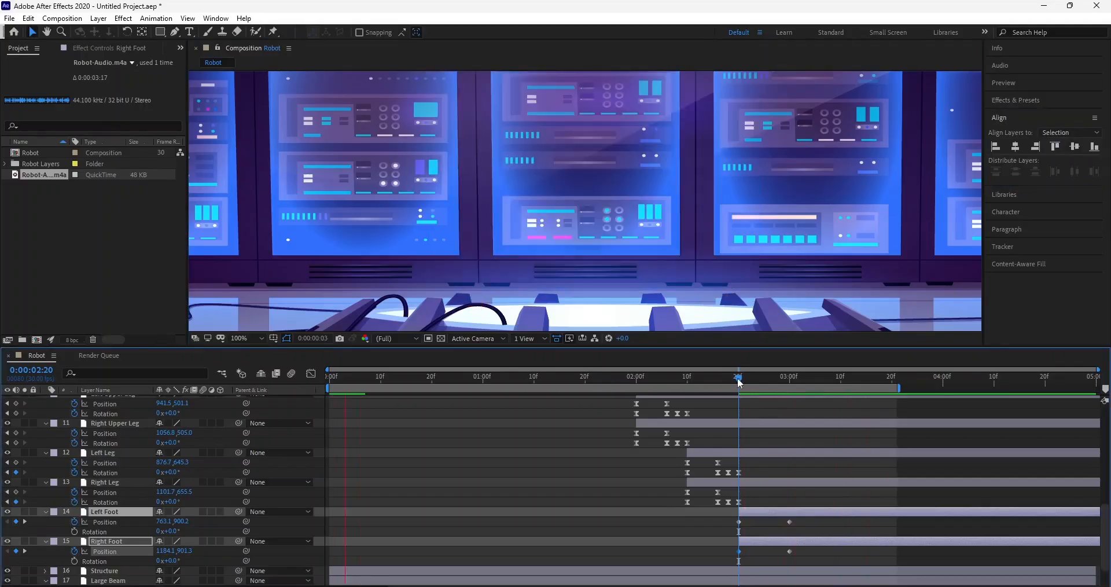
{"action": "mouse_move", "coordinate": [740, 382]}
{"action": "left_mouse_down"}
{"action": "mouse_move", "coordinate": [804, 387]}
{"action": "mouse_move", "coordinate": [738, 383]}
{"action": "left_mouse_up"}
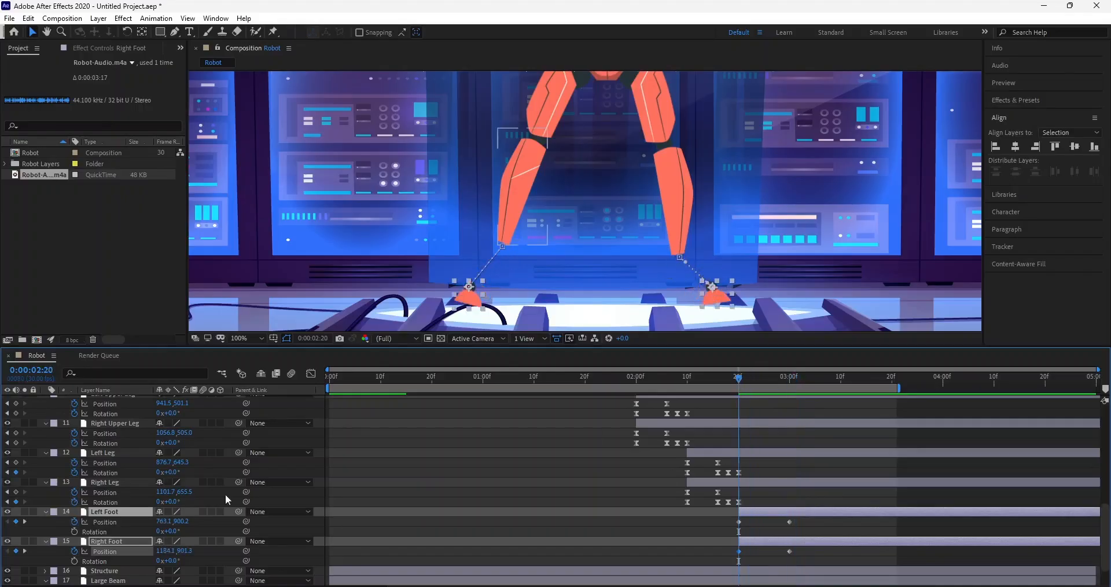
{"action": "left_click", "coordinate": [74, 531]}
{"action": "left_click", "coordinate": [73, 561]}
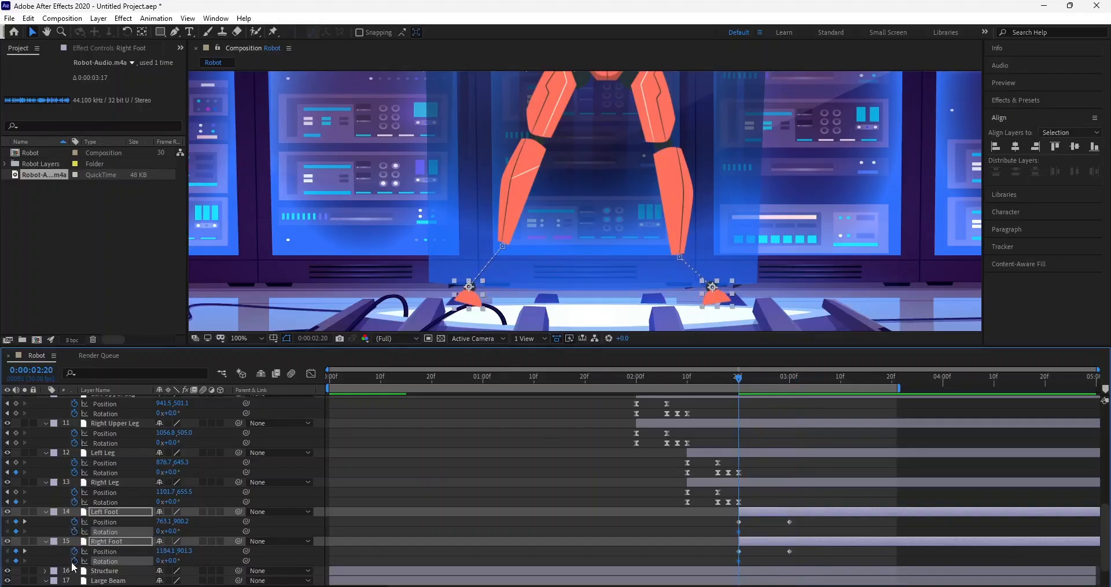
{"action": "left_click", "coordinate": [74, 560]}
Step: Set Rotation keyframes on the Left Foot and Right Foot at 0:00:03:00
{"action": "left_click", "coordinate": [789, 377]}
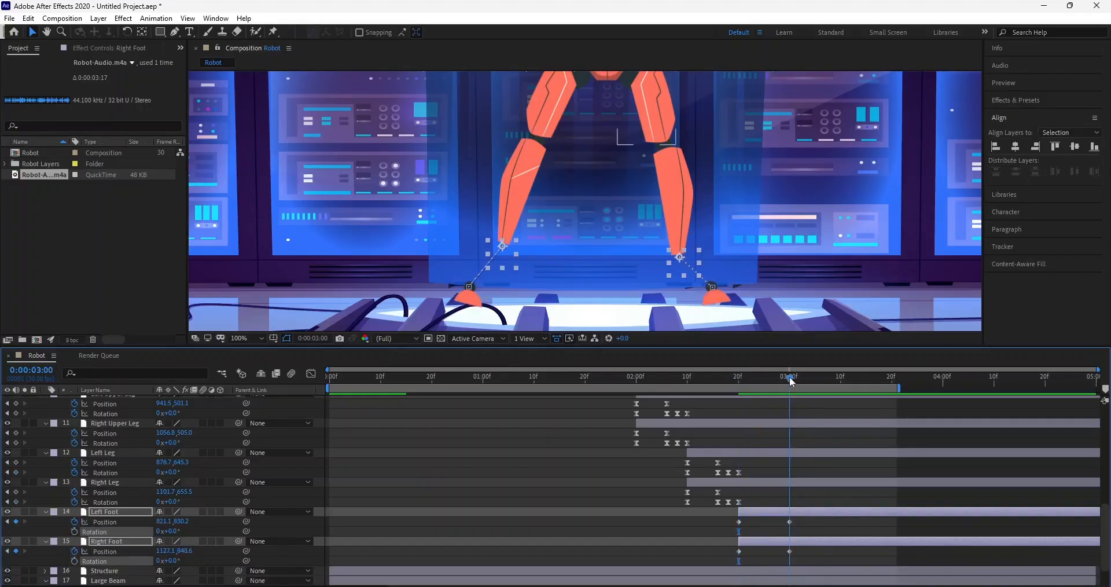
{"action": "left_click", "coordinate": [74, 531]}
{"action": "left_click", "coordinate": [74, 531]}
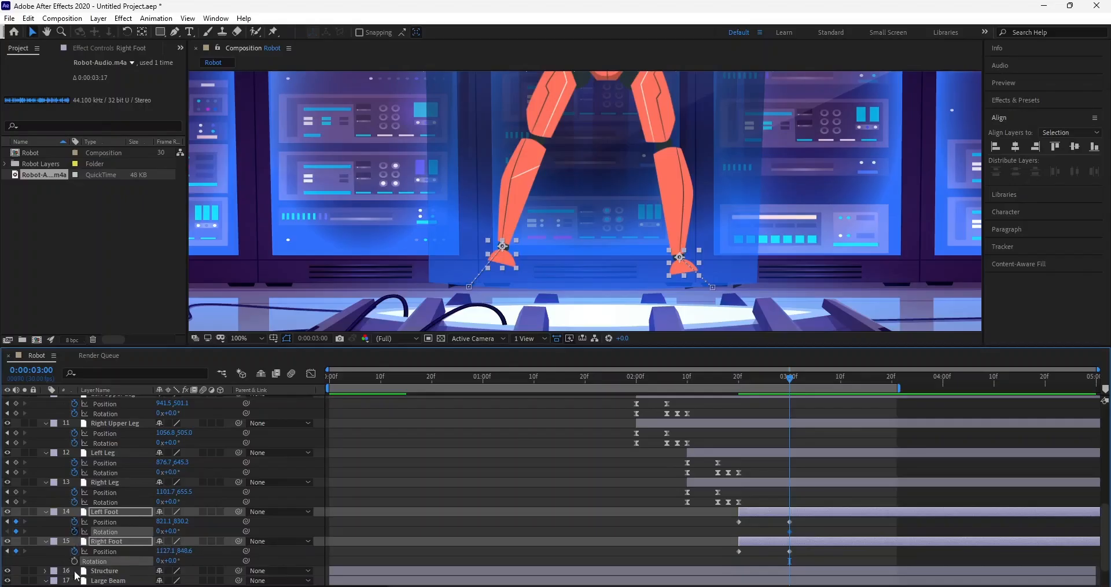
{"action": "left_click", "coordinate": [74, 560]}
{"action": "left_click", "coordinate": [74, 532]}
{"action": "left_click", "coordinate": [820, 520]}
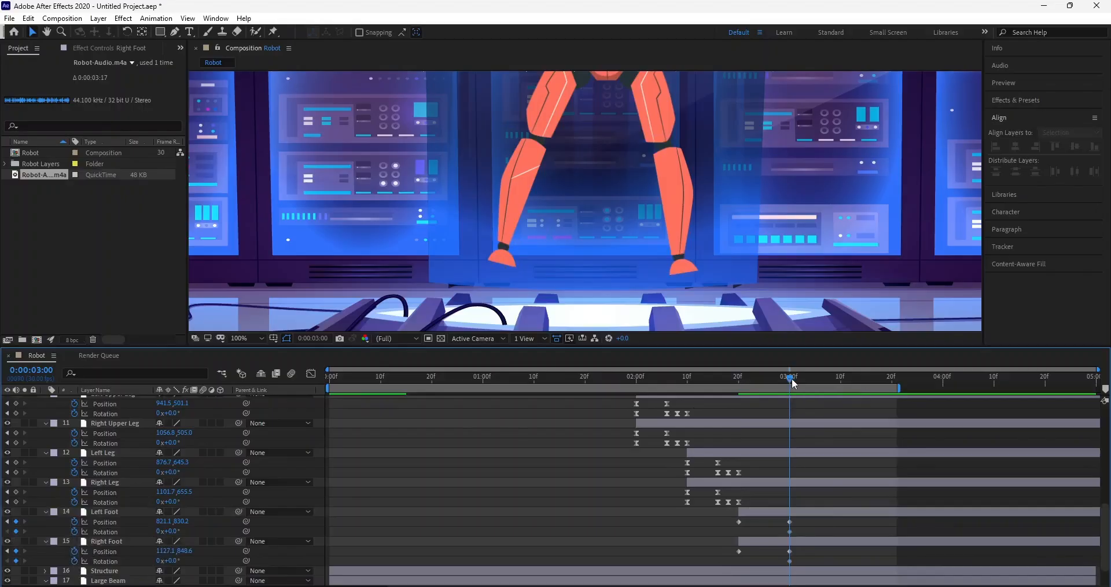
Step: Add a Left Foot Rotation keyframe at 0:00:03:02 and set its value to 7°
{"action": "left_click_drag", "start_coordinate": [793, 383], "coordinate": [800, 386]}
{"action": "left_click", "coordinate": [16, 531]}
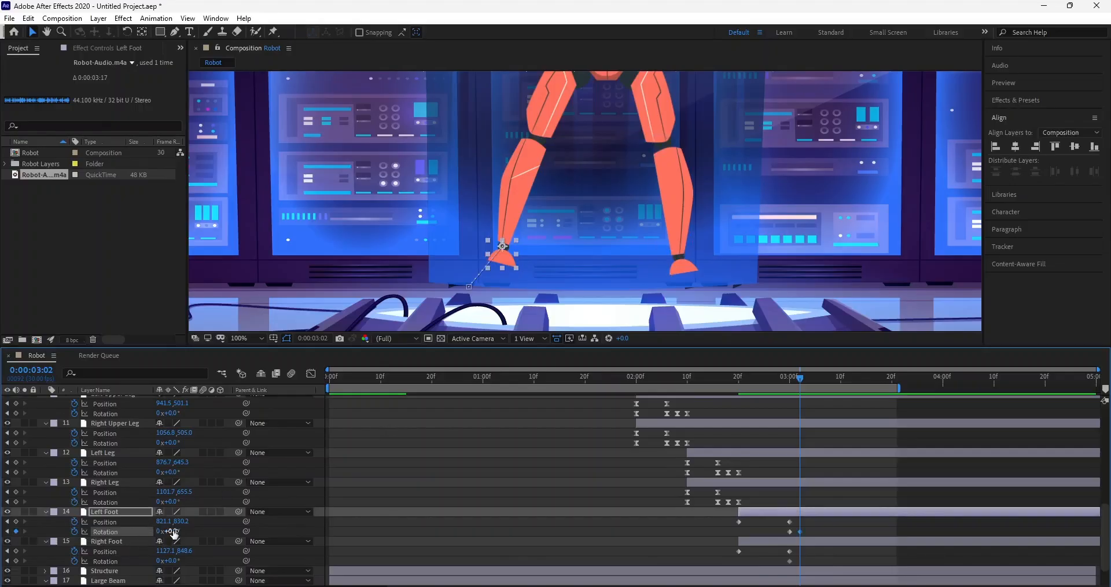
{"action": "left_click_drag", "start_coordinate": [174, 532], "coordinate": [185, 536]}
{"action": "left_click", "coordinate": [173, 530]}
{"action": "type", "text": "7"}
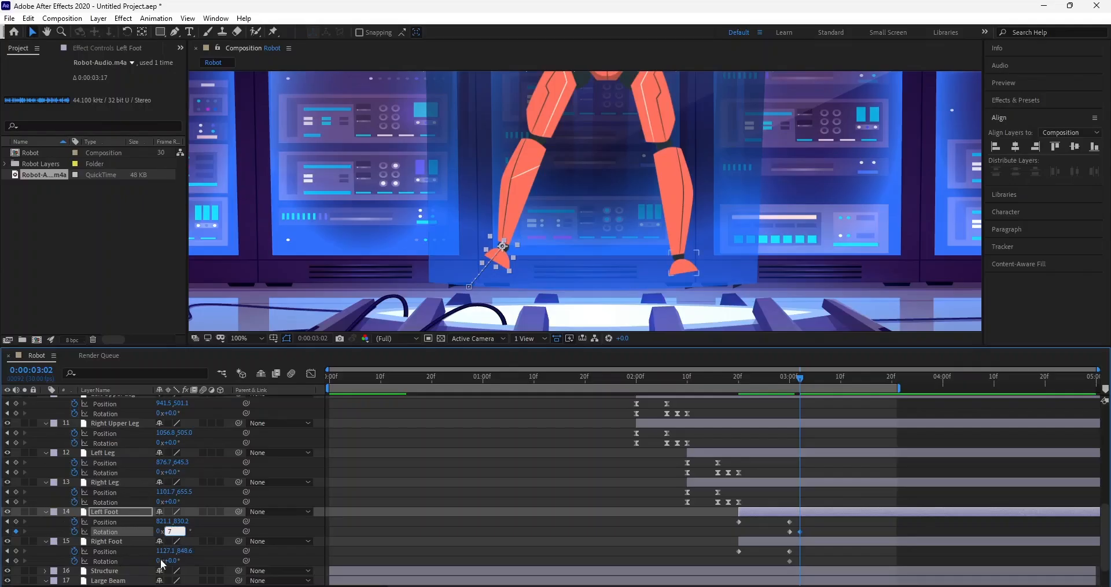
Step: Add a Right Foot Rotation keyframe at 0:00:03:02 and set its value to -7°
{"action": "left_click", "coordinate": [15, 561]}
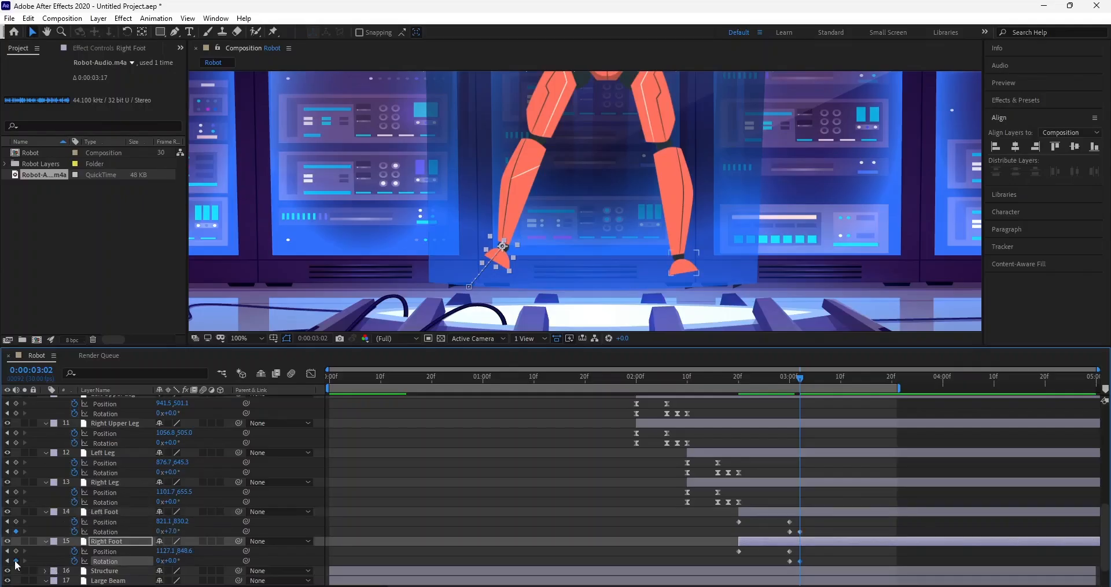
{"action": "left_click", "coordinate": [173, 560]}
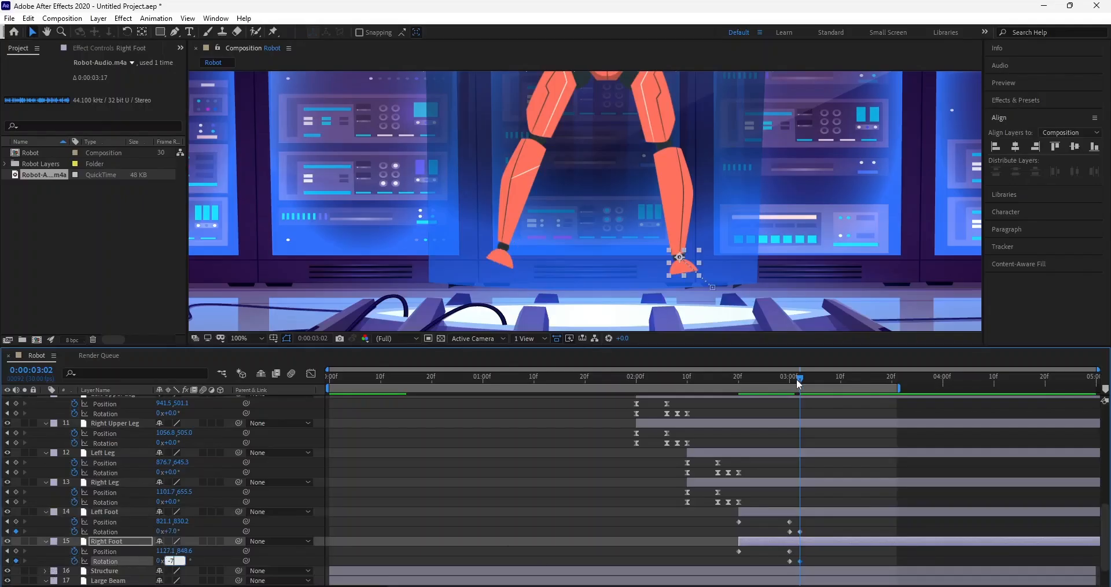
{"action": "left_click", "coordinate": [281, 561]}
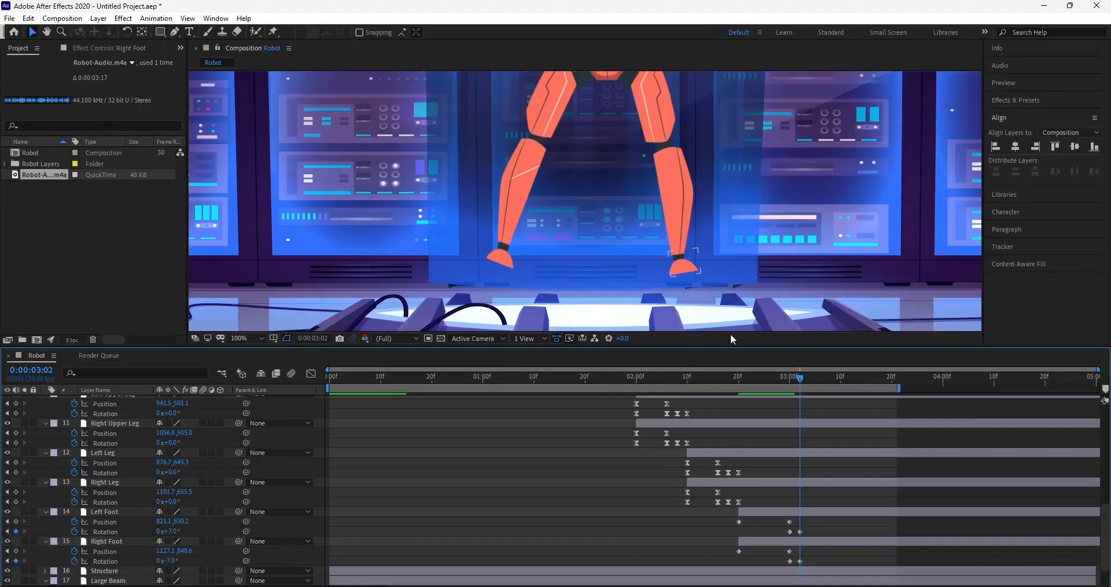
Step: Add Rotation keyframes on the Left Foot and Right Foot at 0:00:03:04 and set both values to 0°
{"action": "left_click_drag", "start_coordinate": [798, 377], "coordinate": [808, 379]}
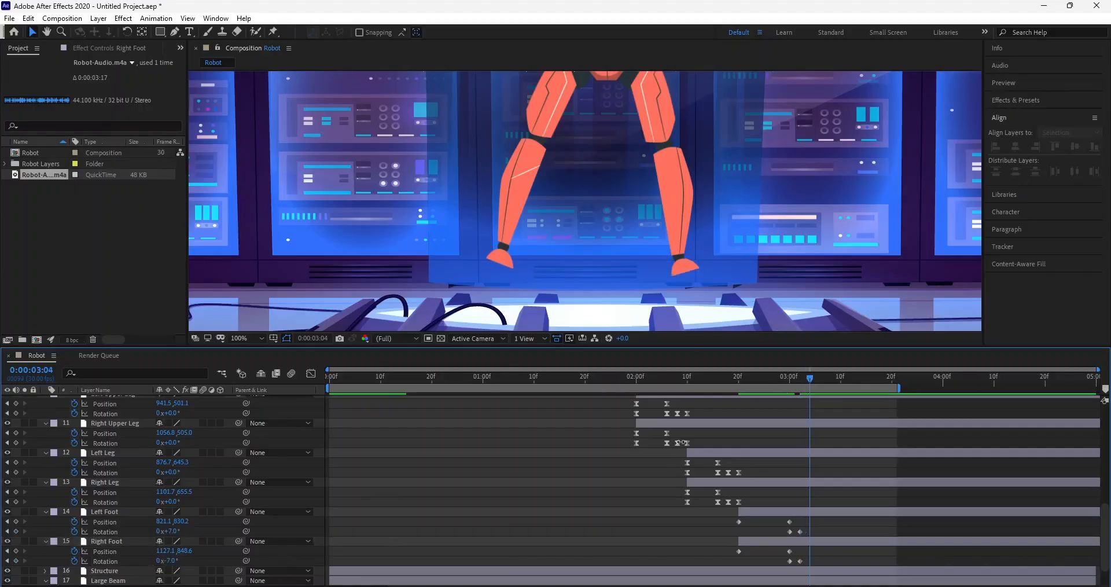
{"action": "left_click", "coordinate": [15, 531]}
{"action": "left_click", "coordinate": [15, 560]}
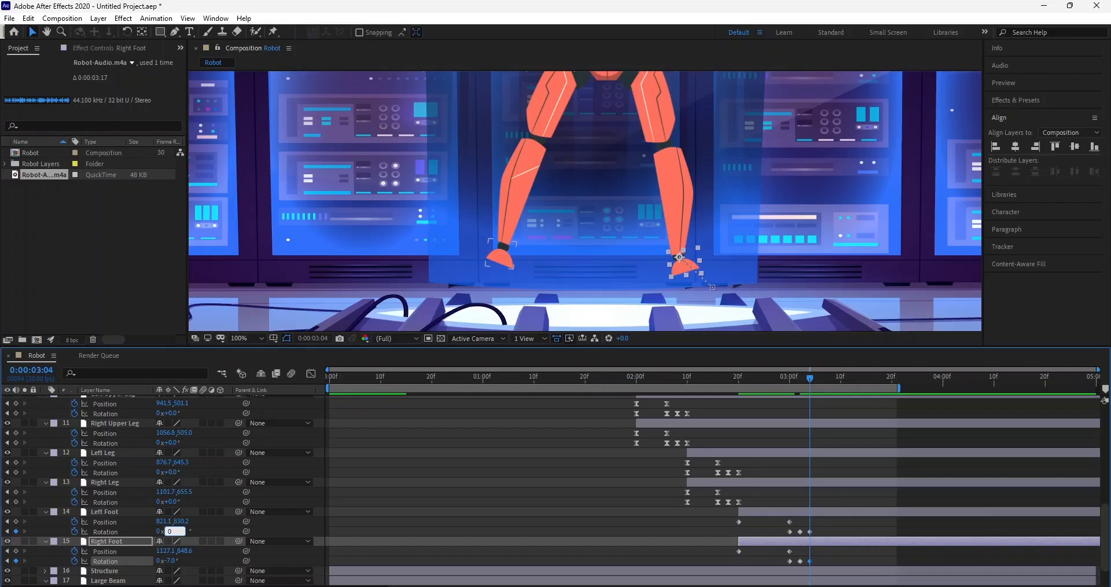
{"action": "key", "text": "Return"}
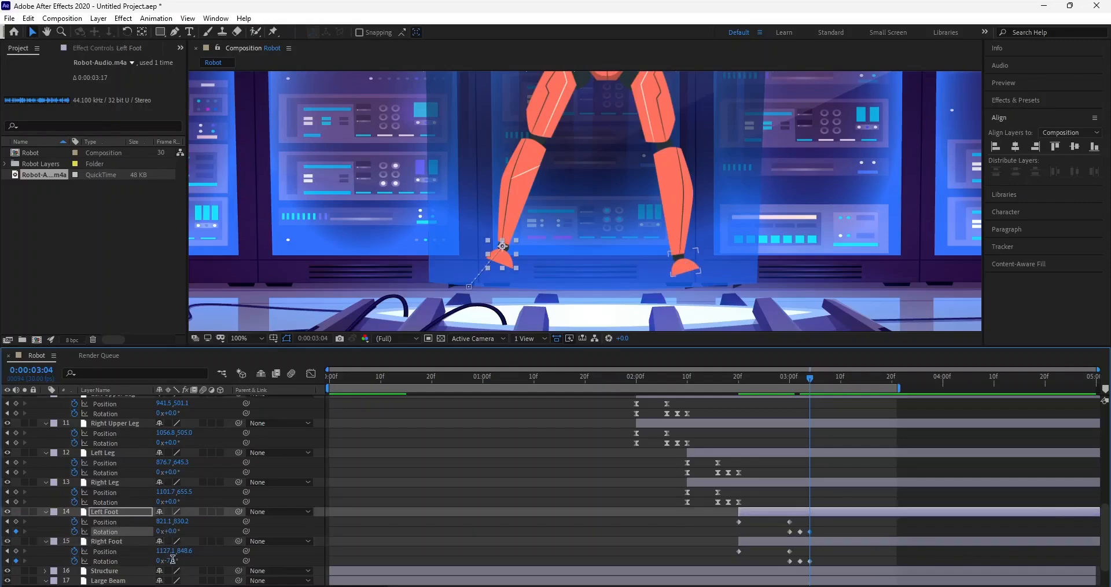
{"action": "left_click", "coordinate": [172, 560]}
{"action": "key", "text": "Return"}
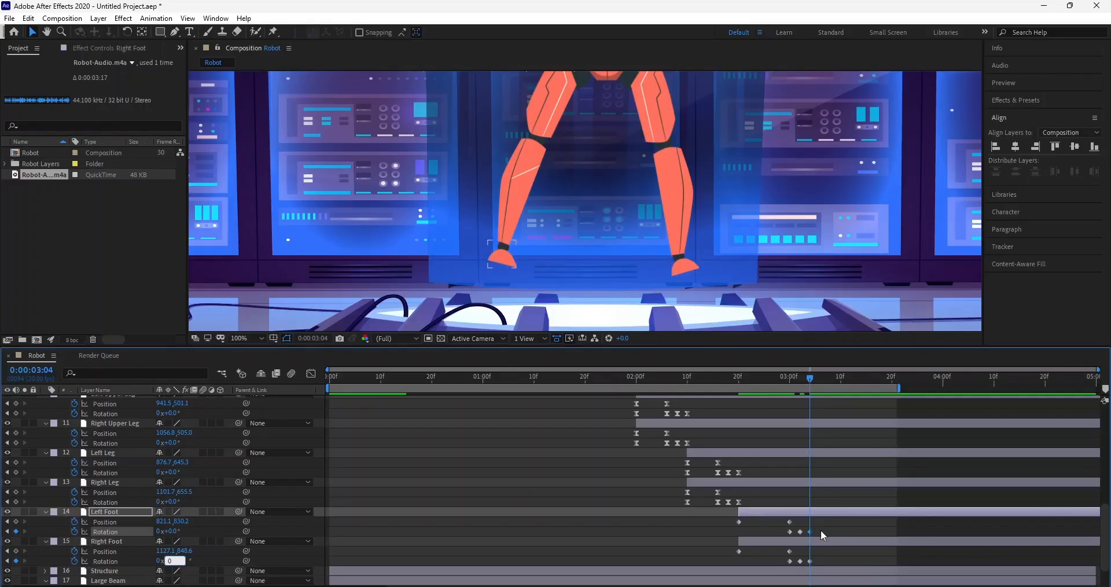
Step: Shift the final Position and all Rotation keyframes earlier by 4 frames on the Left Foot and 3 frames on the Right Foot
{"action": "left_click_drag", "start_coordinate": [787, 526], "coordinate": [821, 533]}
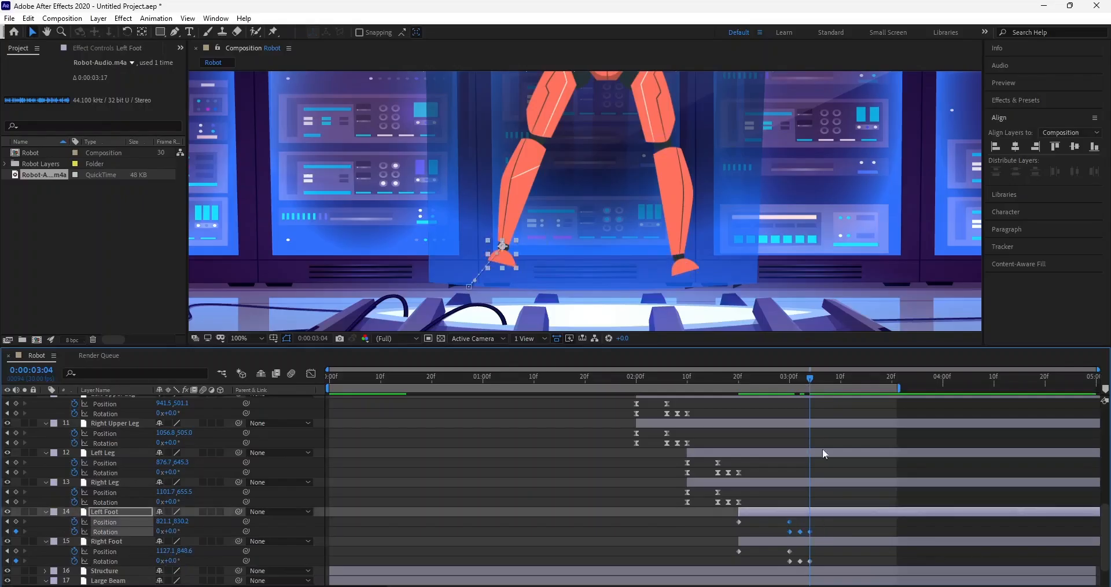
{"action": "left_click_drag", "start_coordinate": [811, 376], "coordinate": [792, 379]}
{"action": "left_click_drag", "start_coordinate": [785, 532], "coordinate": [773, 533]}
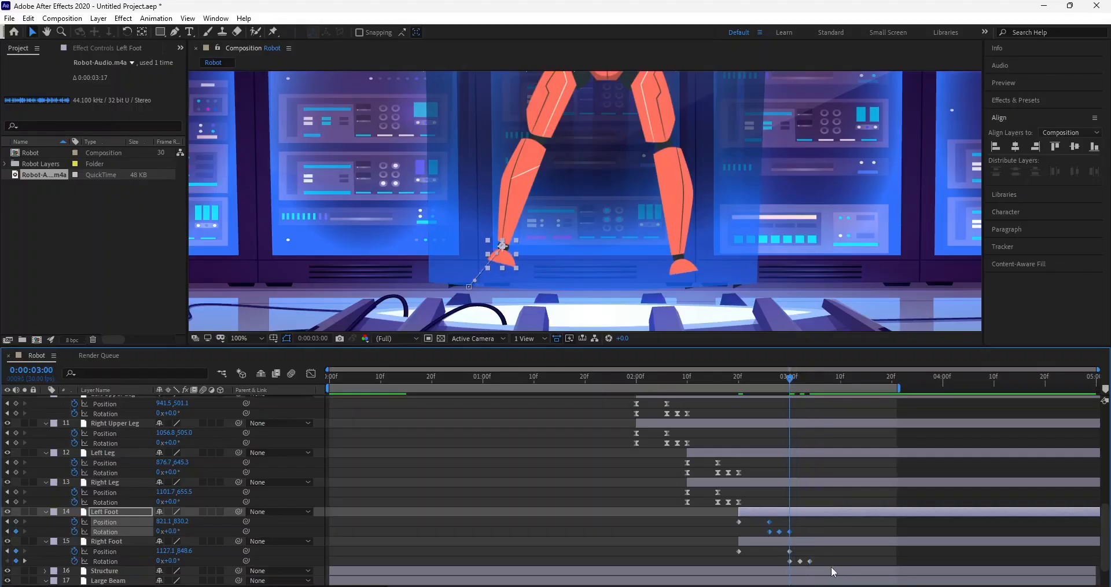
{"action": "left_click_drag", "start_coordinate": [826, 565], "coordinate": [775, 556]}
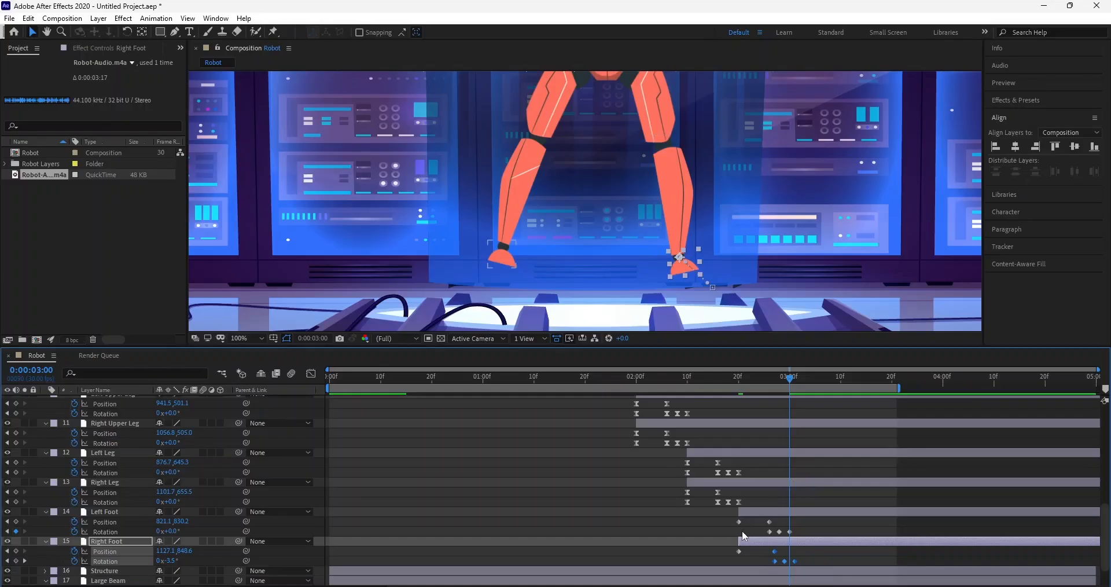
{"action": "left_click", "coordinate": [737, 528]}
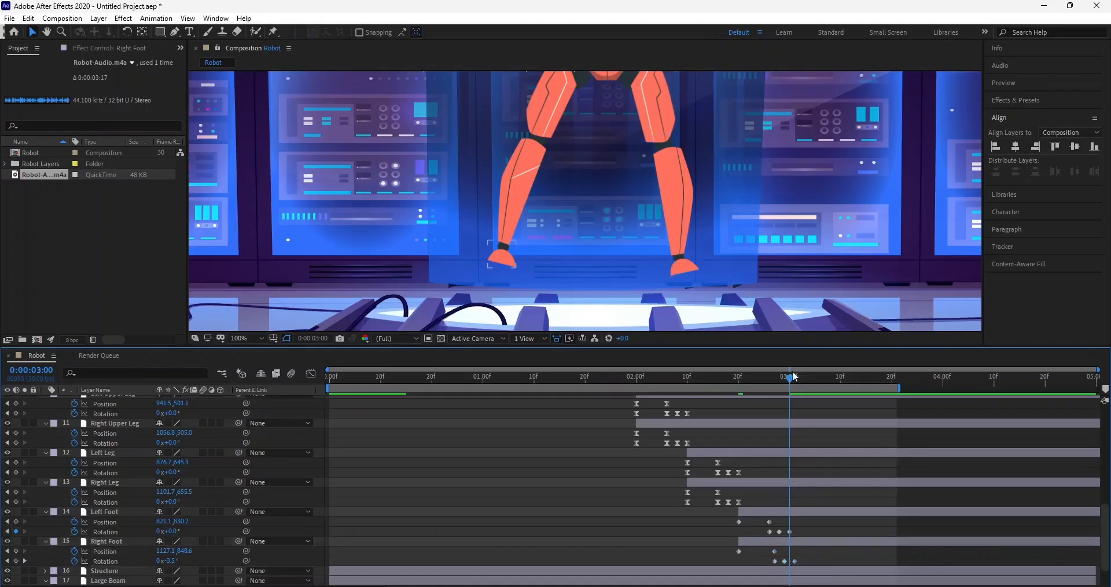
Step: Add Rotation keyframes on both feet at 0:00:02:20 and preview the animation
{"action": "left_click", "coordinate": [741, 385]}
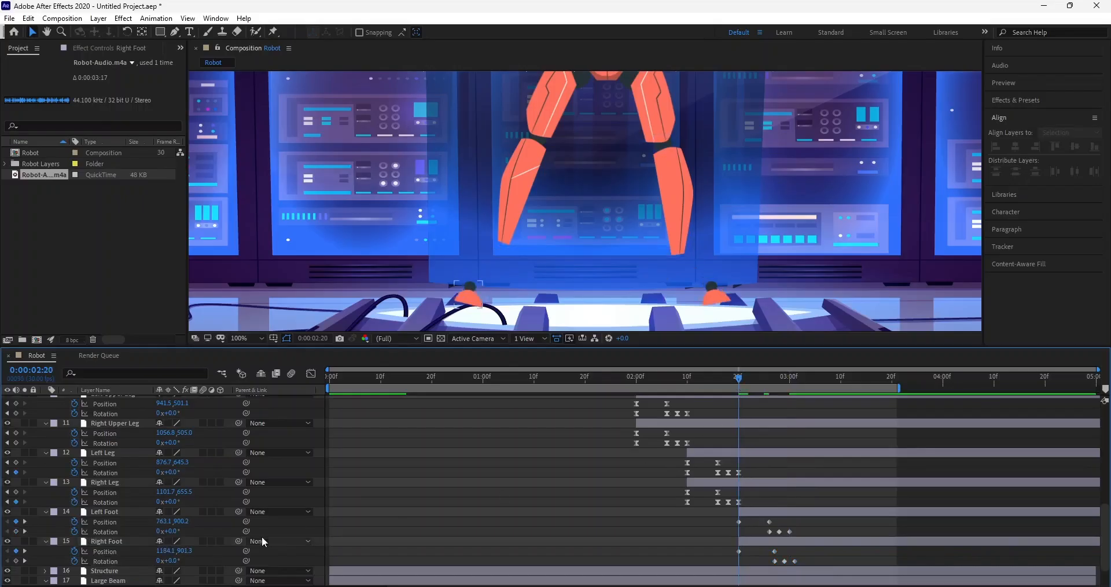
{"action": "left_click", "coordinate": [16, 531]}
{"action": "left_click", "coordinate": [16, 560]}
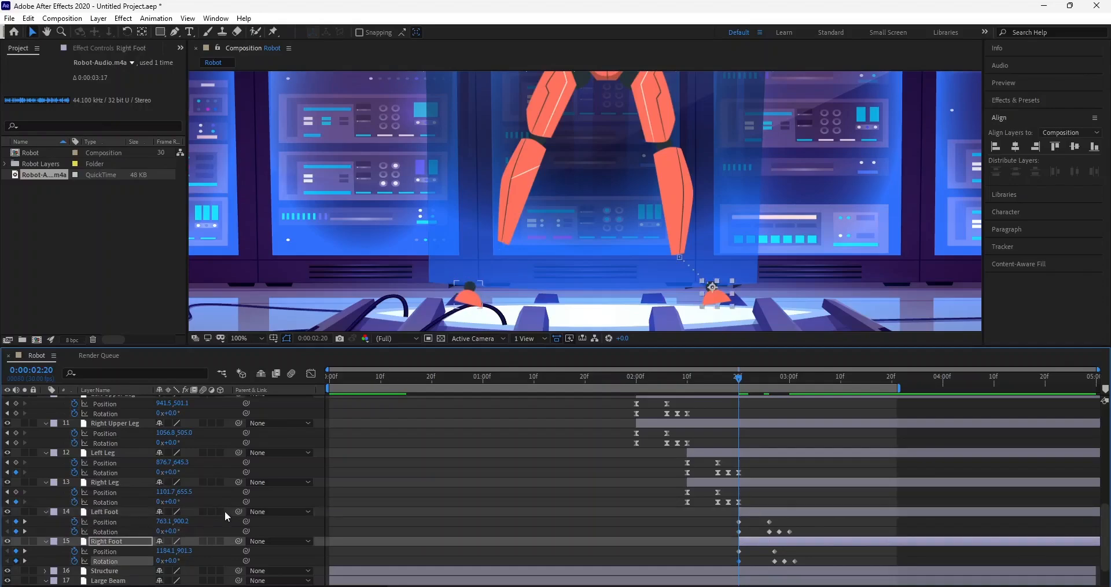
{"action": "key", "text": "space"}
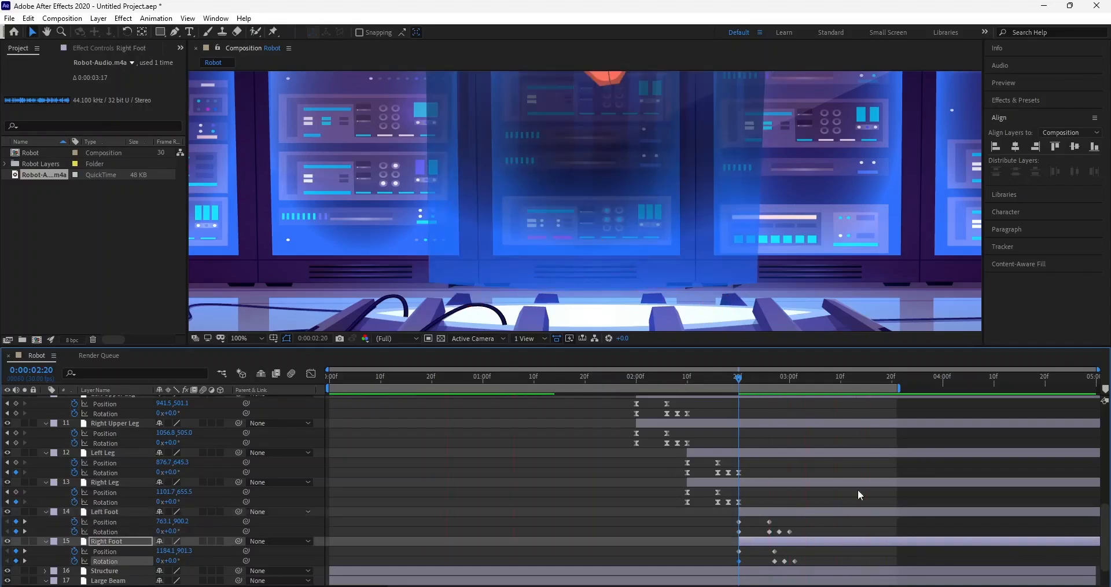
{"action": "key", "text": "space"}
Step: Apply Easy Ease to all Position and Rotation keyframes of the Left Foot and Right Foot
{"action": "left_click_drag", "start_coordinate": [816, 563], "coordinate": [737, 519]}
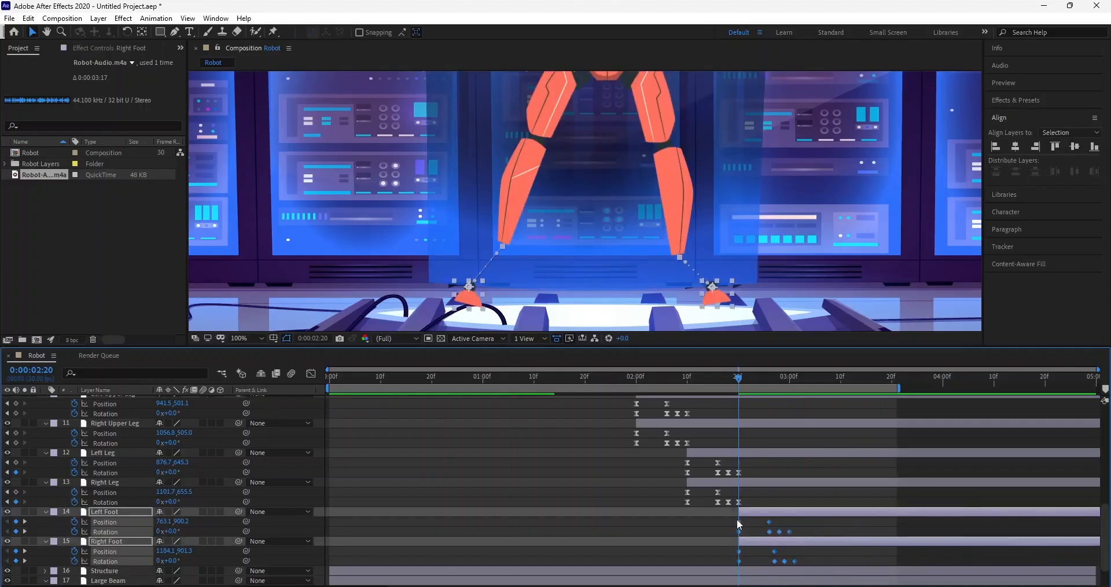
{"action": "key", "text": "F9"}
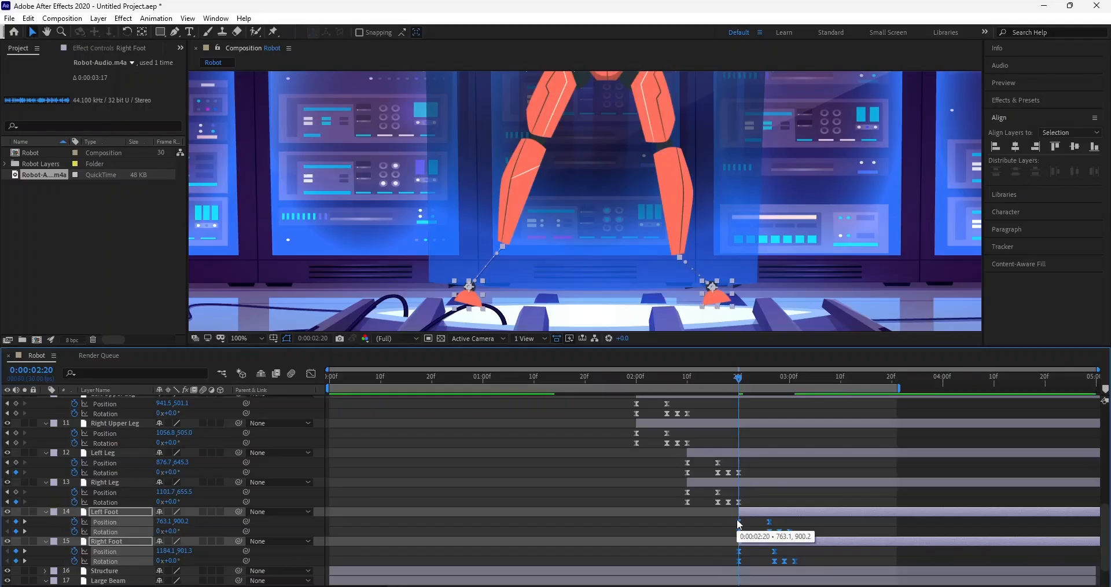
{"action": "scroll", "coordinate": [677, 564], "scroll_direction": "down", "scroll_amount": 2}
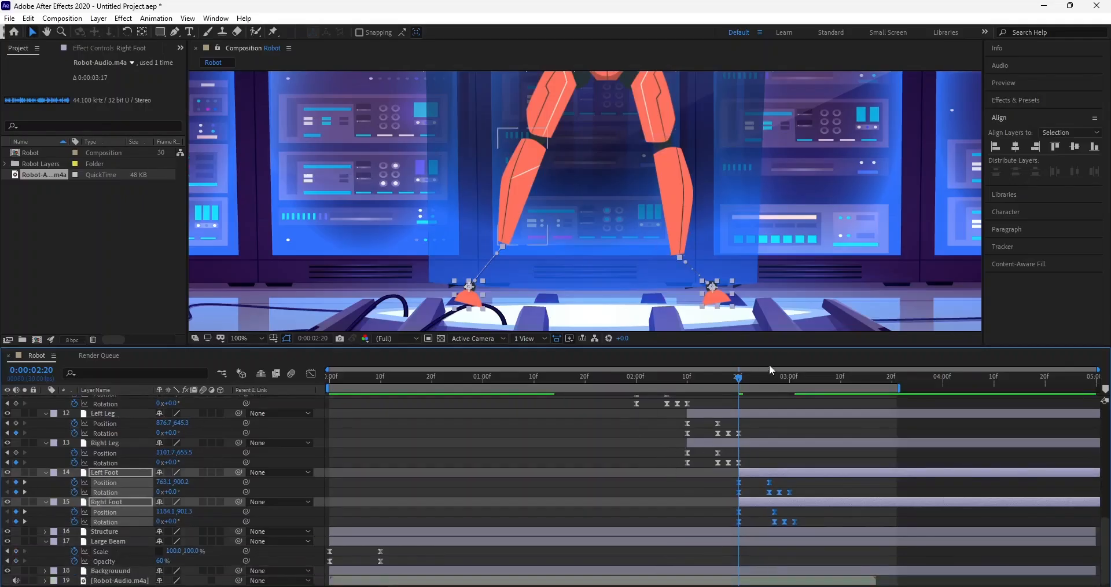
{"action": "scroll", "coordinate": [653, 462], "scroll_direction": "up", "scroll_amount": 1}
{"action": "scroll", "coordinate": [652, 461], "scroll_direction": "up", "scroll_amount": 4}
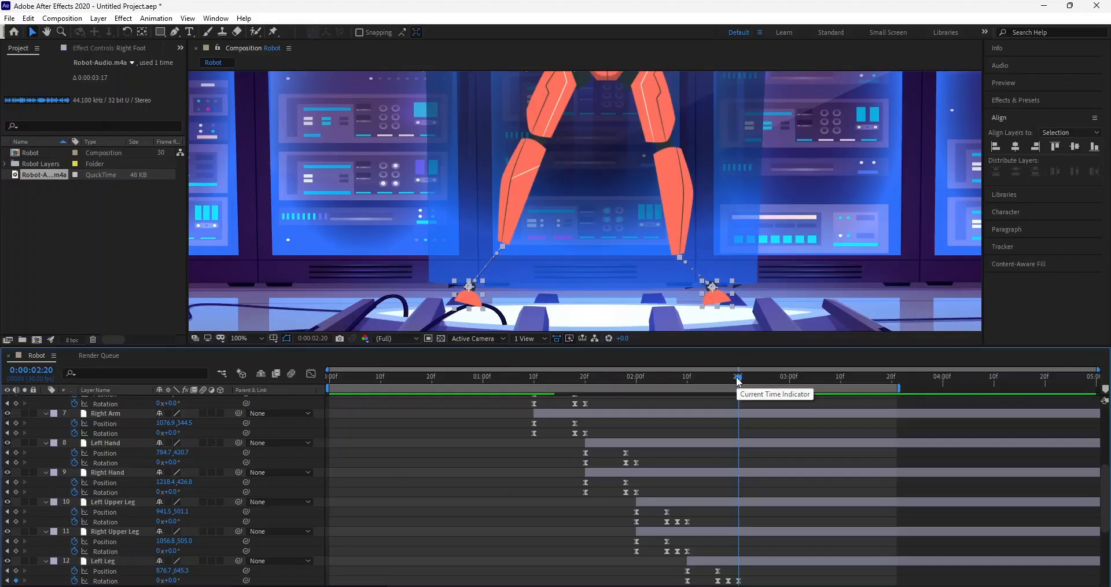
{"action": "scroll", "coordinate": [192, 498], "scroll_direction": "down", "scroll_amount": 5}
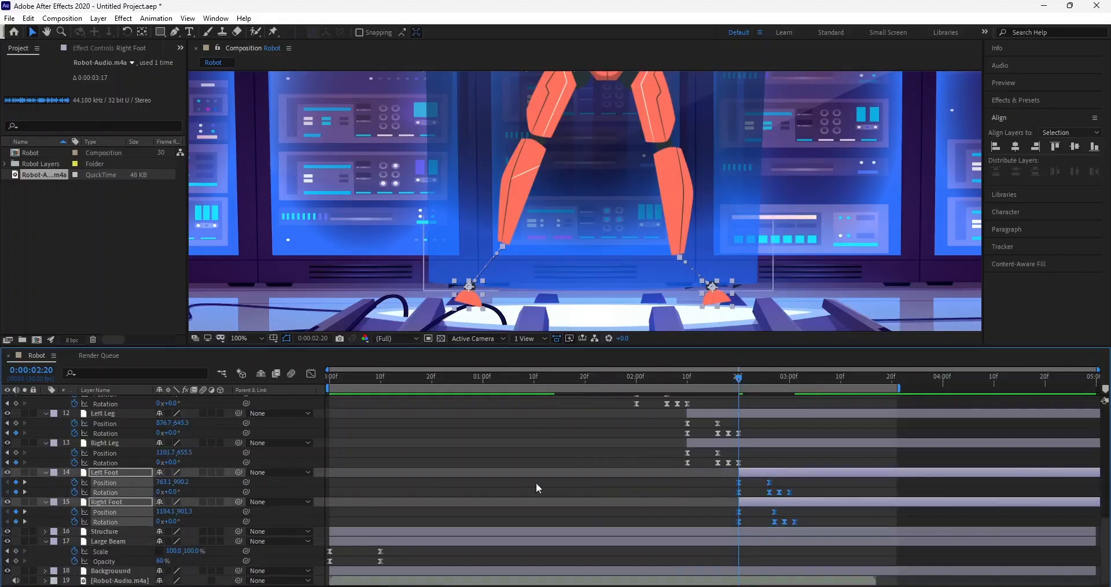
{"action": "left_click", "coordinate": [606, 484]}
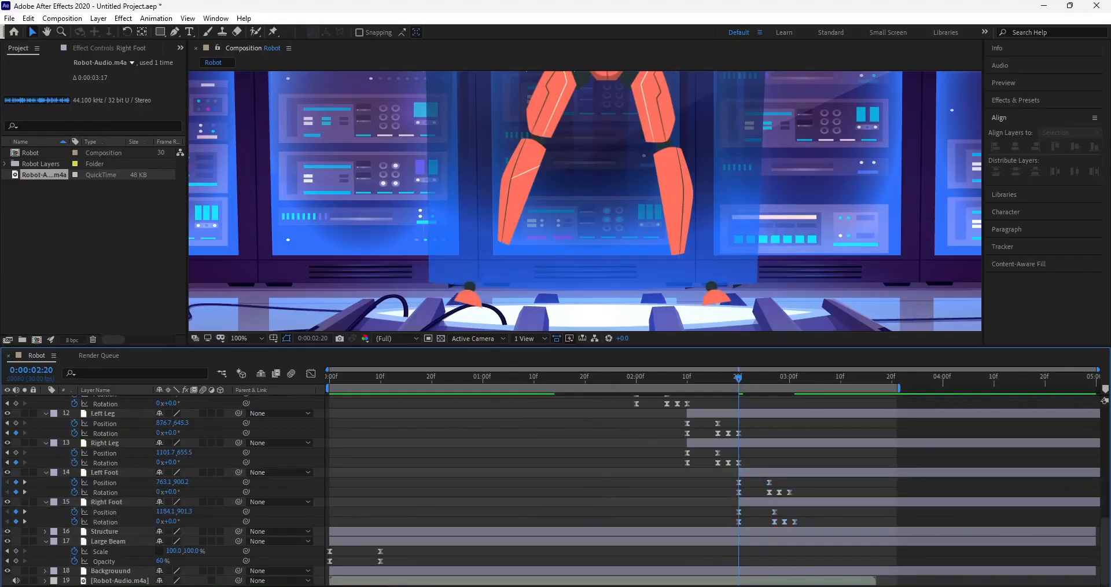
{"action": "left_click", "coordinate": [133, 449]}
{"action": "left_click_drag", "start_coordinate": [319, 581], "coordinate": [155, 324]}
{"action": "scroll", "coordinate": [199, 479], "scroll_direction": "down", "scroll_amount": 5}
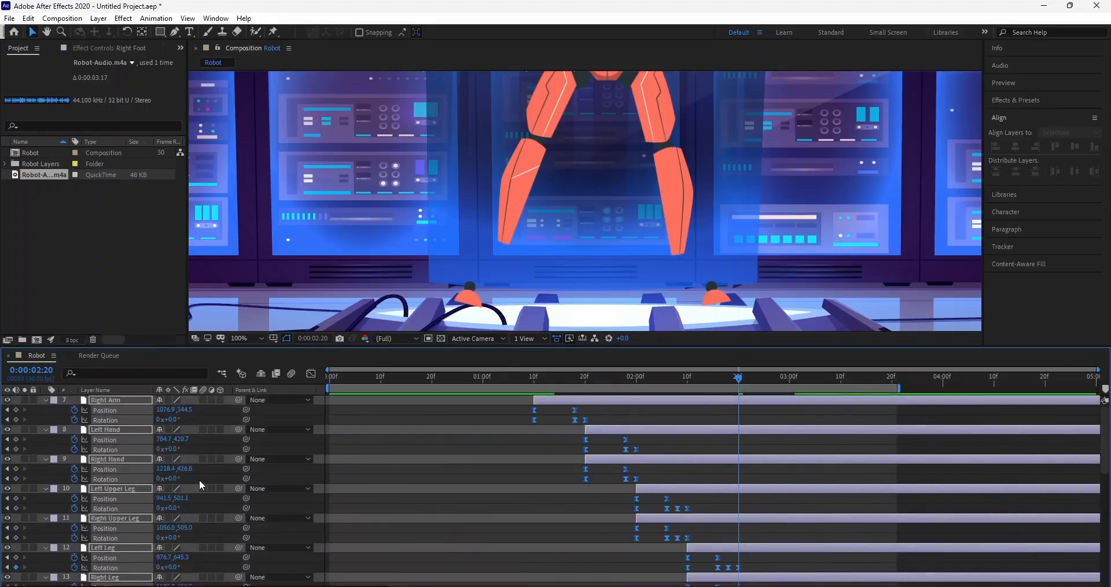
{"action": "left_click", "coordinate": [511, 519]}
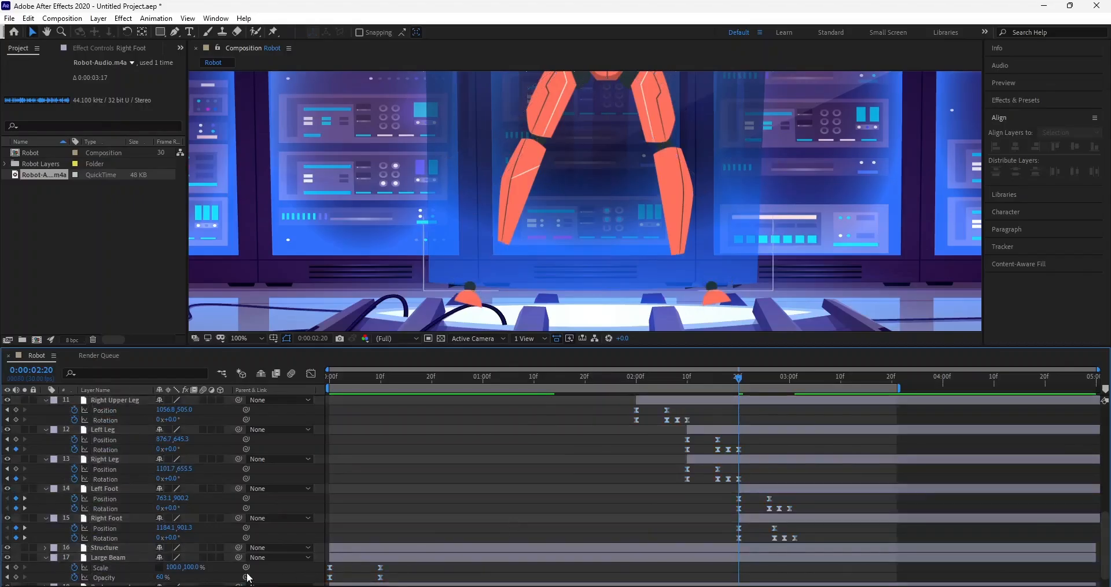
Step: Collapse the keyframed properties of all robot, Structure and Large Beam layers, and deselect everything
{"action": "scroll", "coordinate": [248, 577], "scroll_direction": "down", "scroll_amount": 1}
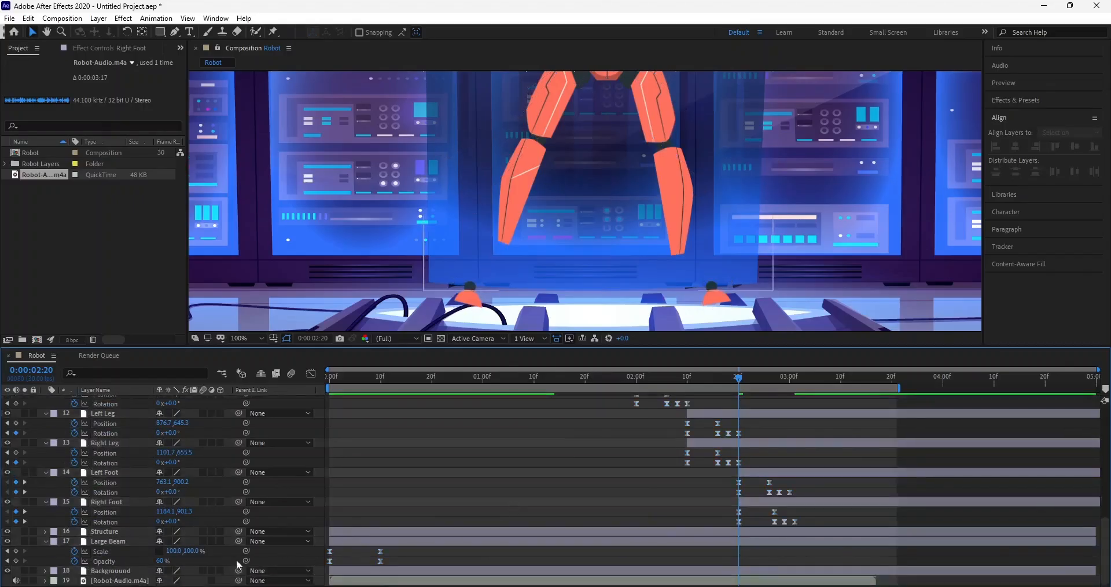
{"action": "left_click_drag", "start_coordinate": [317, 563], "coordinate": [160, 325]}
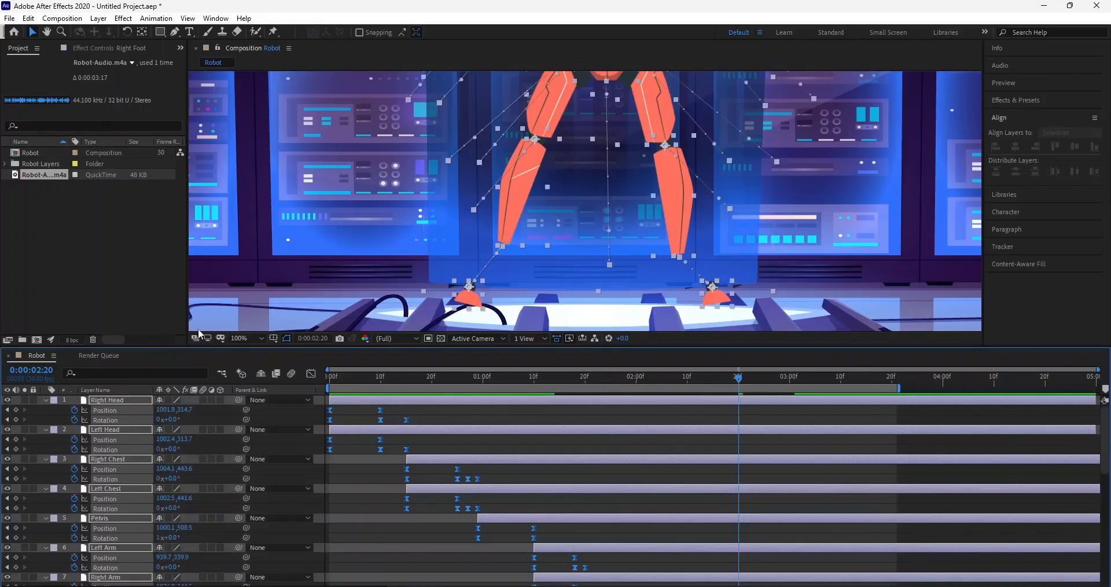
{"action": "key", "text": "u"}
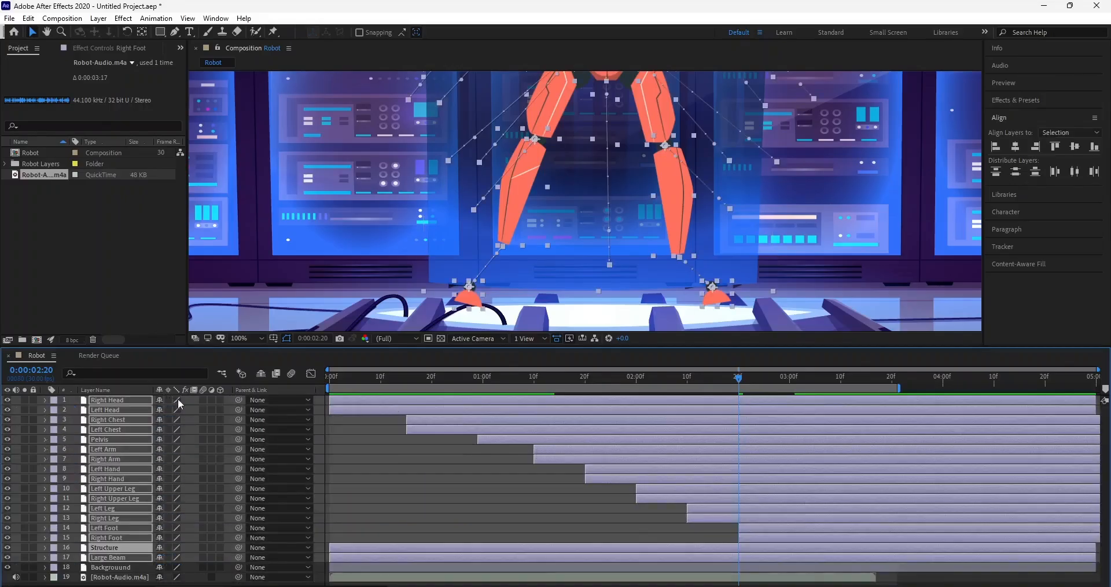
{"action": "key", "text": "F2"}
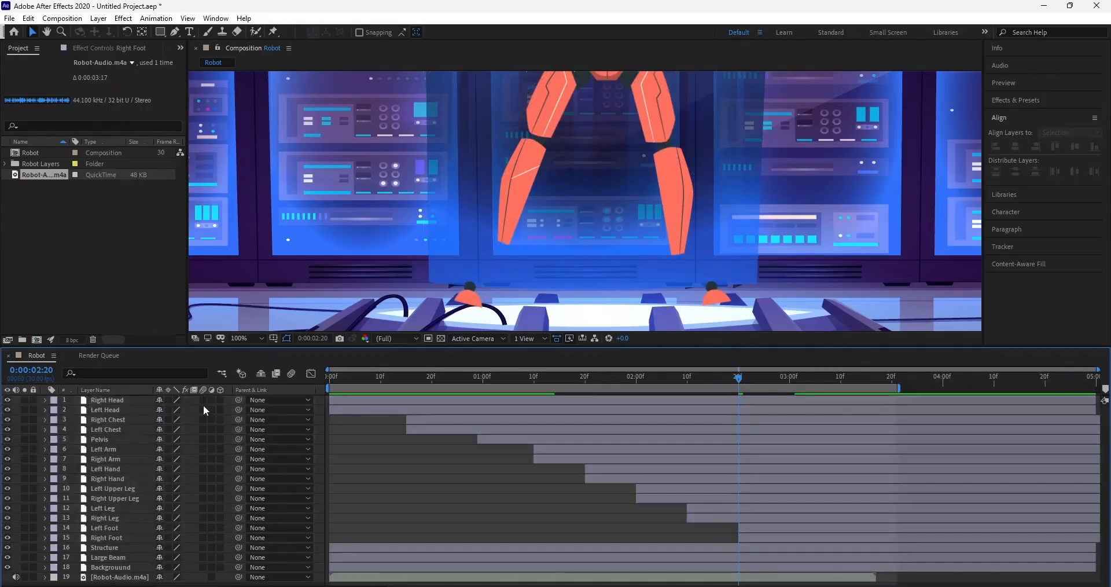
Step: Enable motion blur for the composition and for its artwork layers, from Right Head down to Background
{"action": "left_click", "coordinate": [202, 399]}
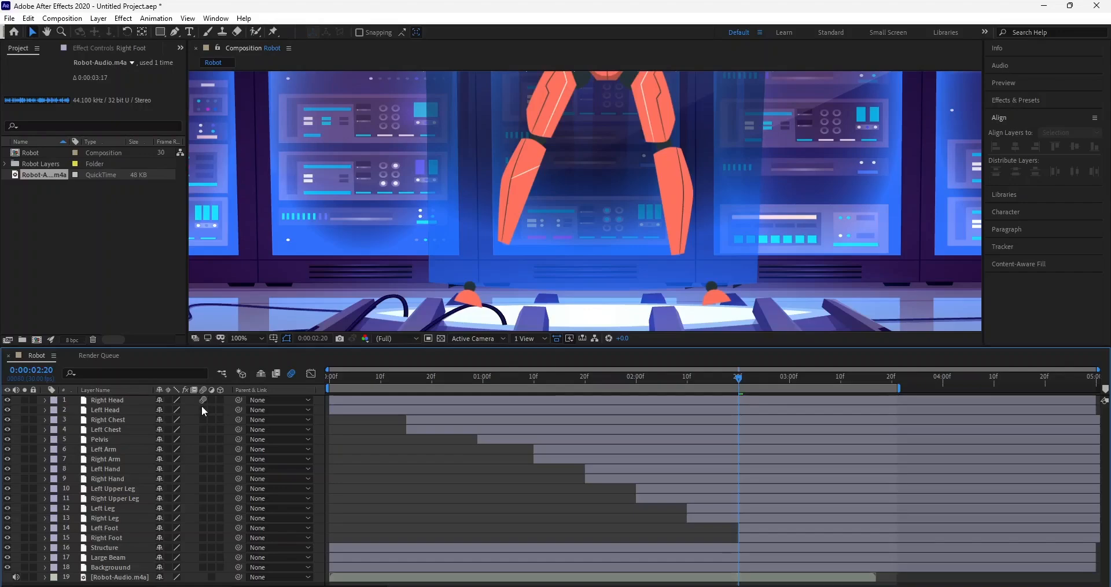
{"action": "left_click", "coordinate": [203, 408]}
{"action": "left_click_drag", "start_coordinate": [203, 418], "coordinate": [205, 472]}
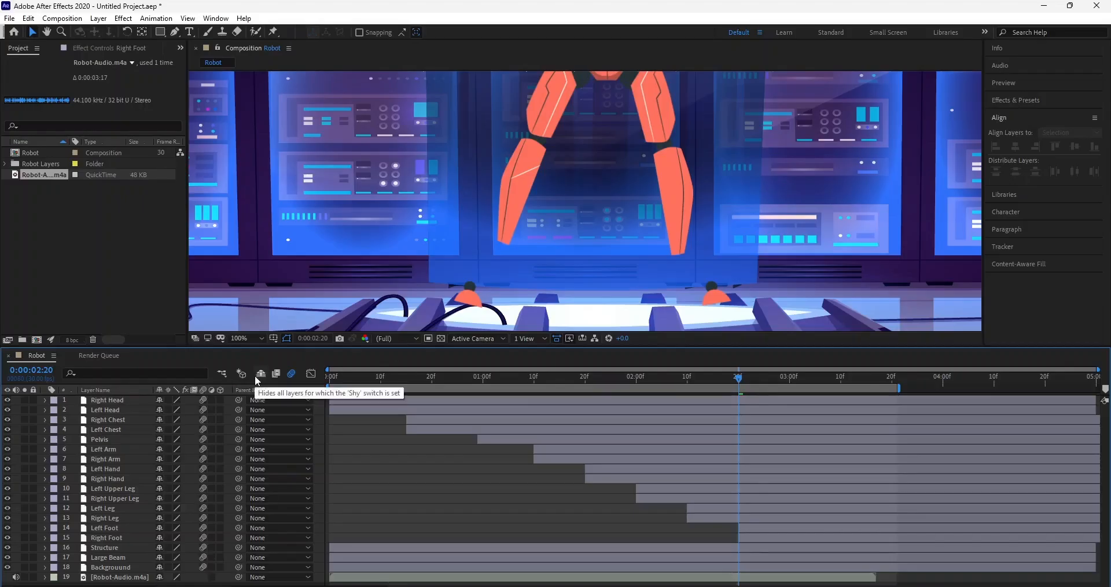
Step: Fit the whole composition in the viewer and preview the animation with motion blur
{"action": "key", "text": "shift+slash"}
{"action": "key", "text": "space"}
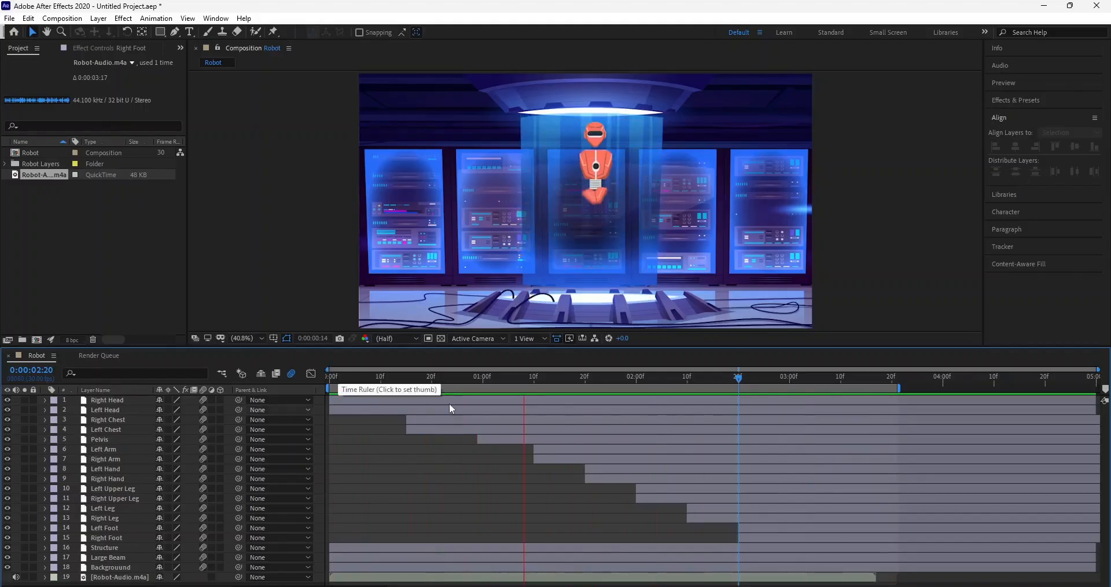
{"action": "key", "text": "space"}
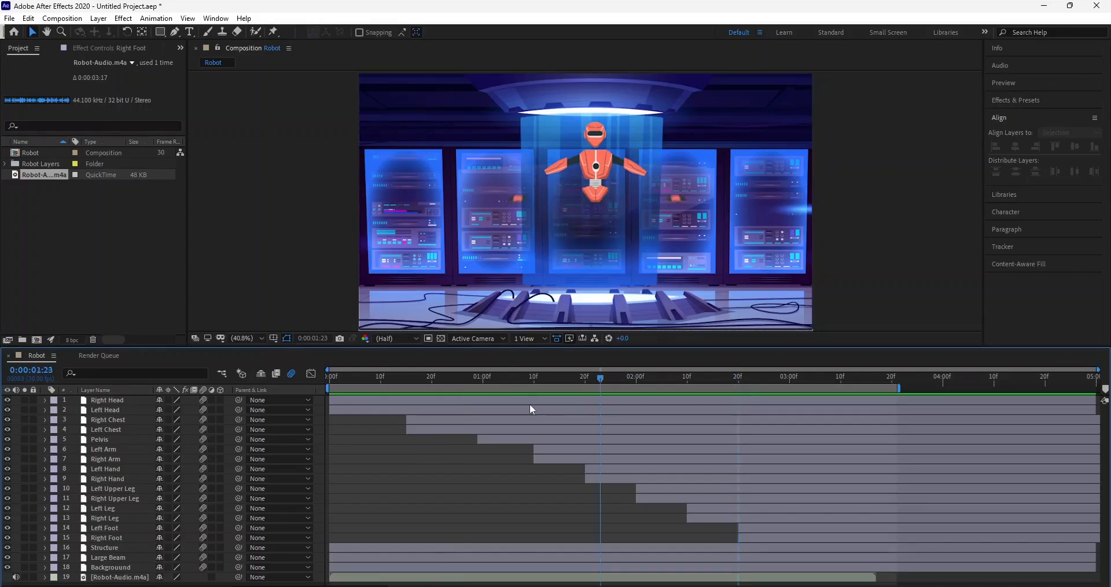
Step: Lock the Background layer and move the Large Beam layer to the top of the layer stack, above Right Head
{"action": "left_click", "coordinate": [503, 376]}
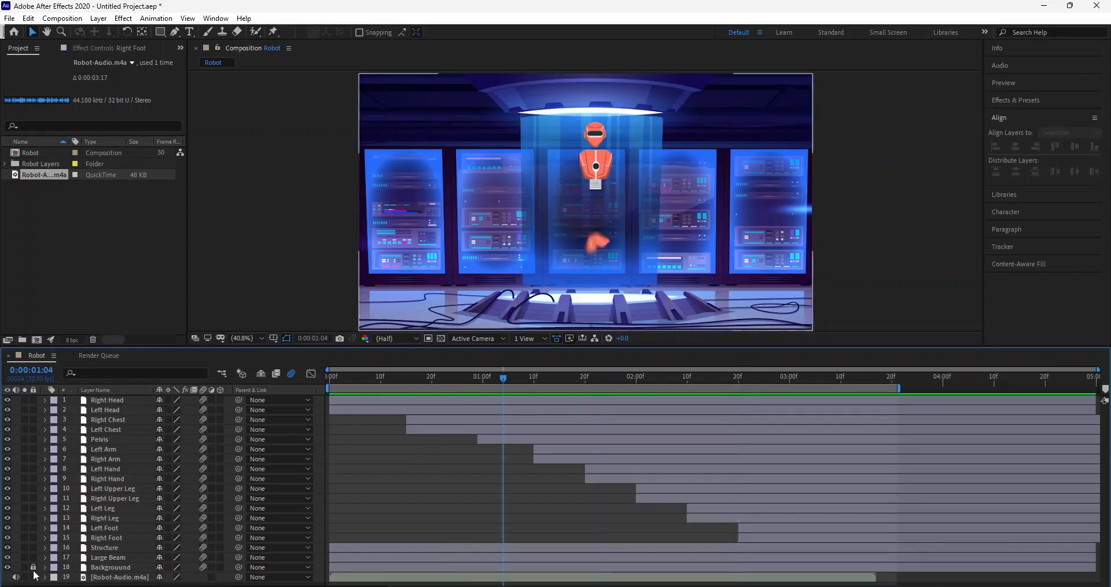
{"action": "left_click", "coordinate": [120, 559]}
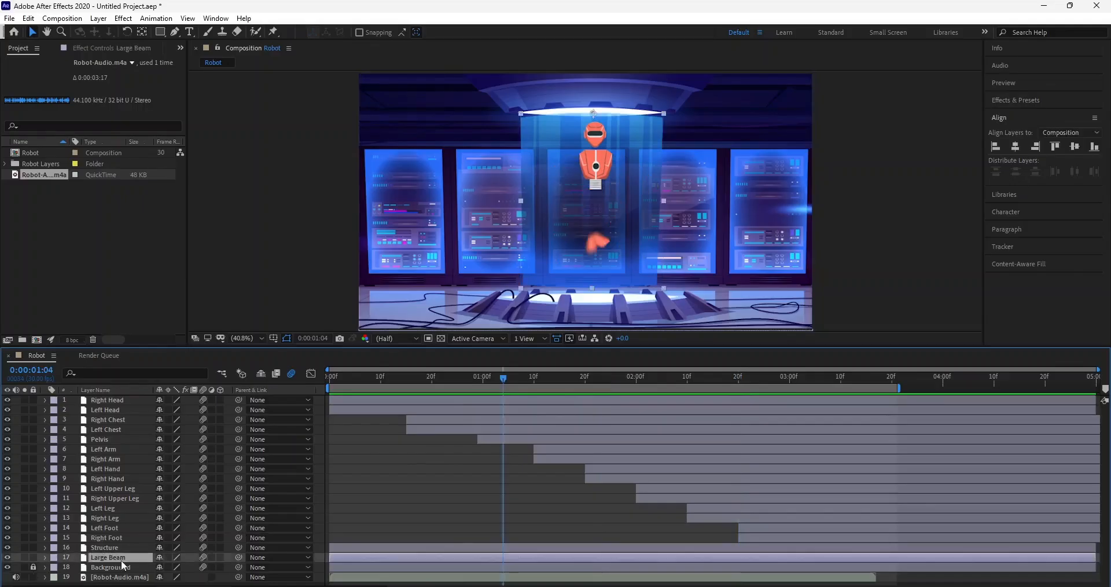
{"action": "left_click_drag", "start_coordinate": [503, 379], "coordinate": [269, 401]}
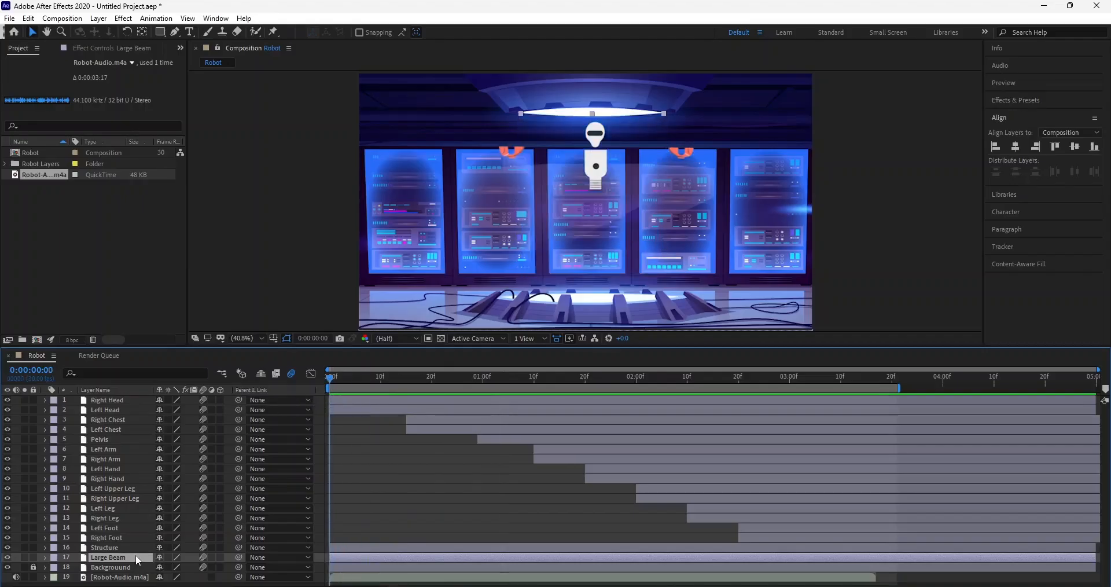
{"action": "left_click_drag", "start_coordinate": [330, 379], "coordinate": [544, 385]}
{"action": "left_click_drag", "start_coordinate": [644, 397], "coordinate": [652, 396]}
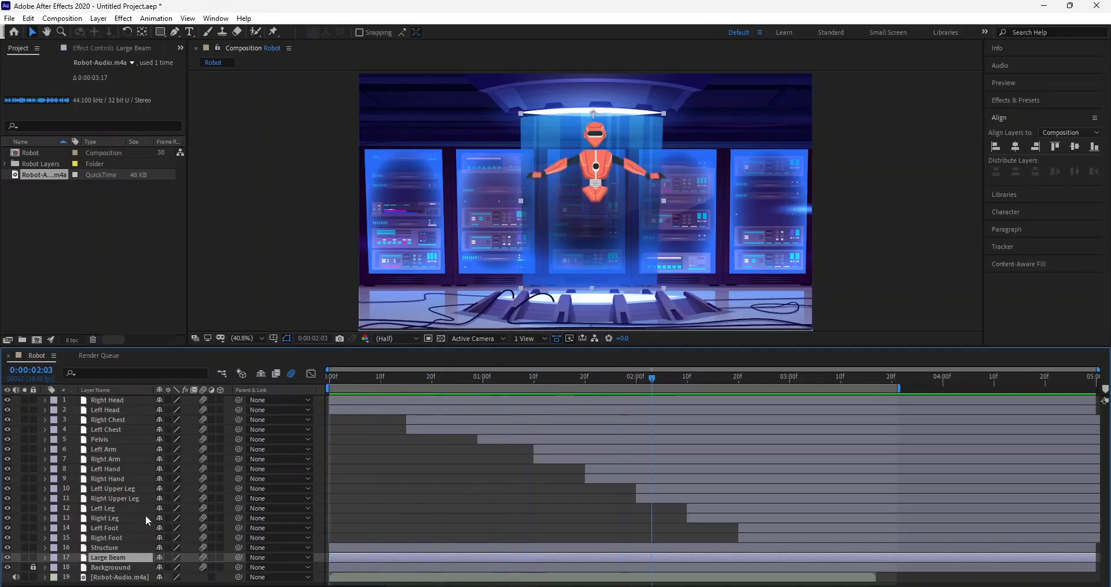
{"action": "left_click_drag", "start_coordinate": [124, 557], "coordinate": [117, 396]}
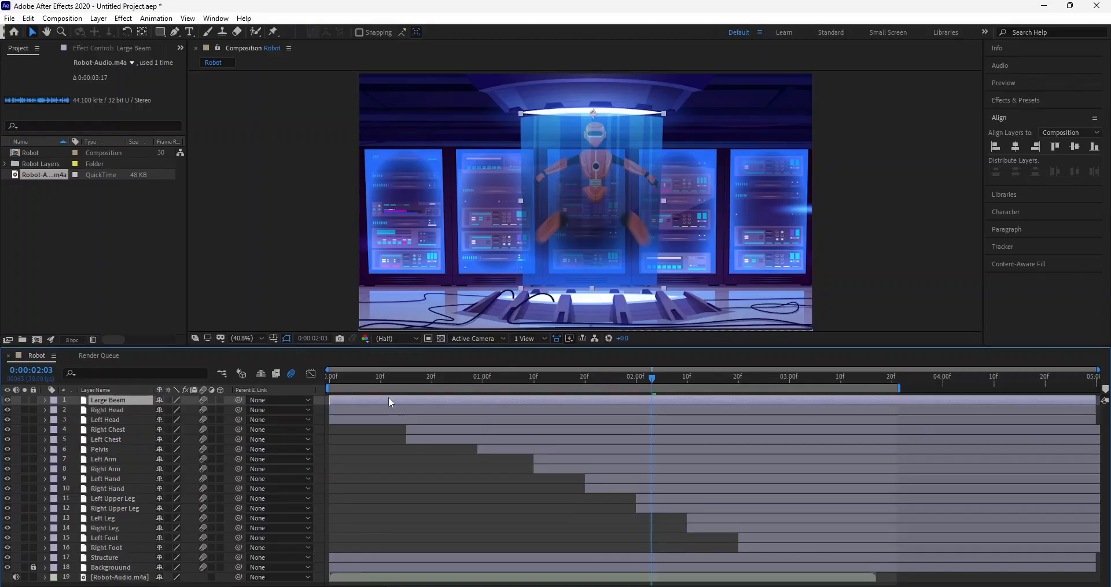
Step: Reveal the Large Beam's keyframes and set its Opacity to 30% at 0:00:02:03
{"action": "key", "text": "u"}
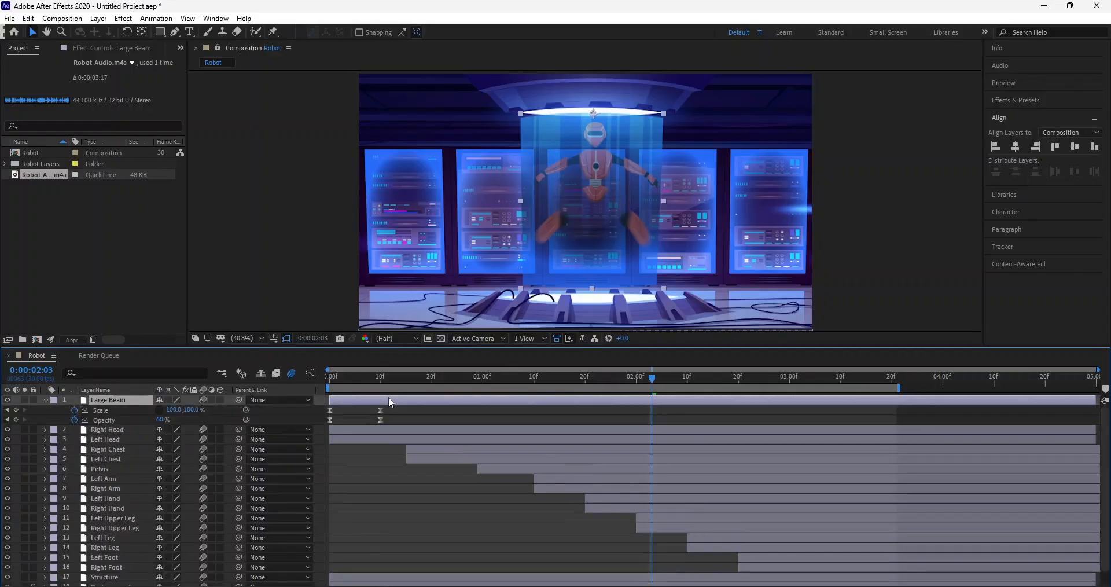
{"action": "left_click", "coordinate": [329, 419]}
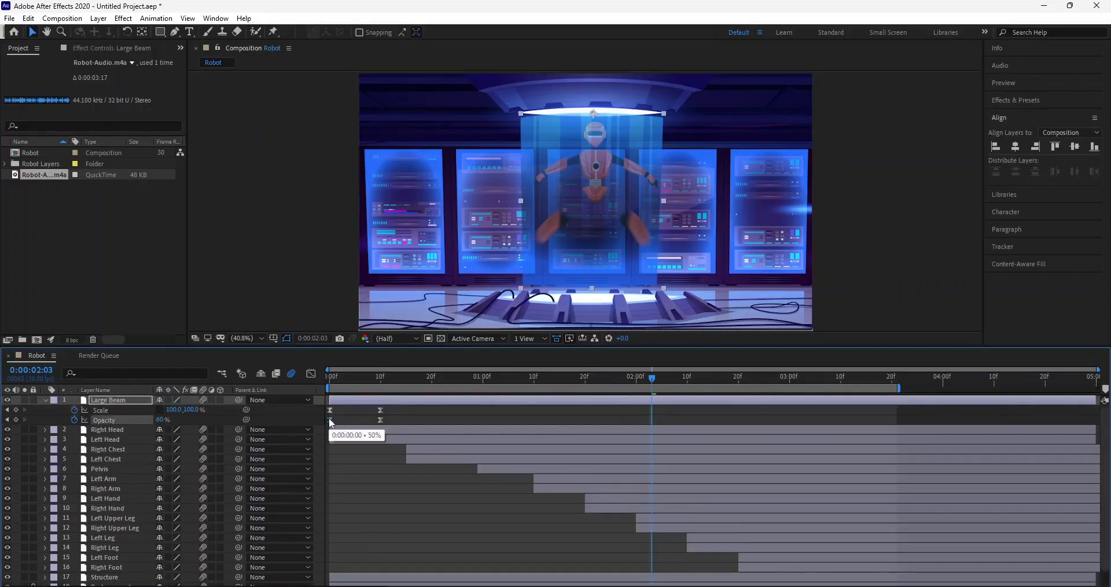
{"action": "left_click", "coordinate": [160, 419]}
{"action": "type", "text": "30"}
{"action": "key", "text": "Return"}
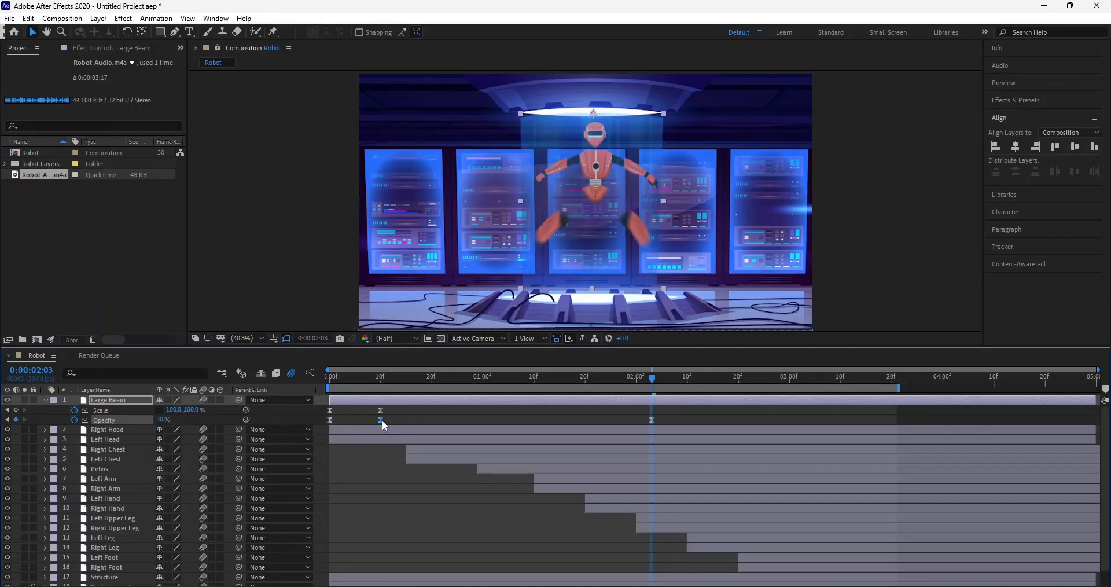
Step: Set all of the Large Beam's Opacity keyframes to 30%, working from 0:00:00:00
{"action": "left_click", "coordinate": [381, 419]}
{"action": "key", "text": "space"}
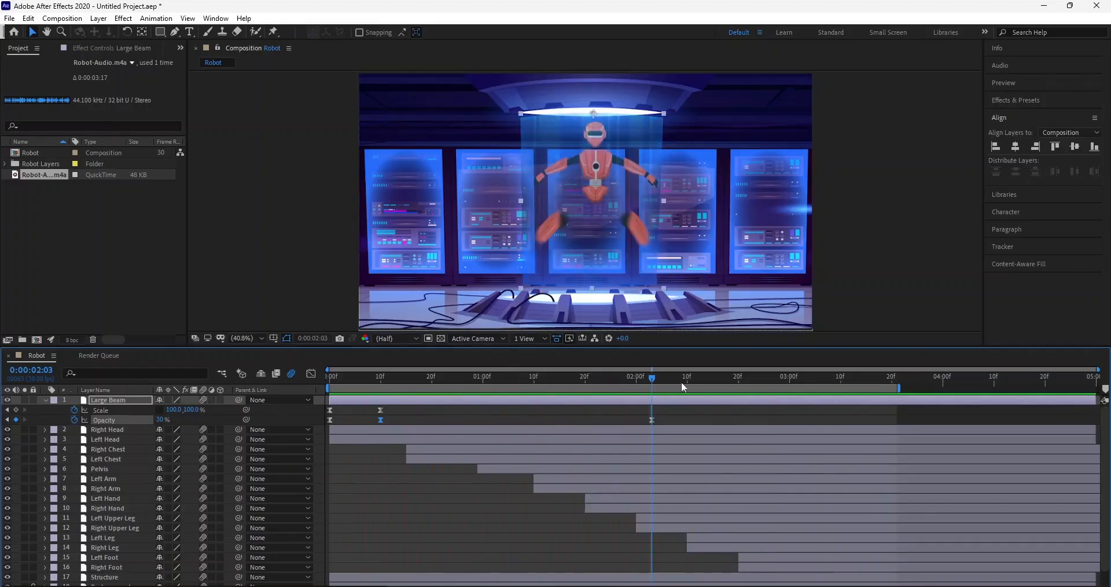
{"action": "left_click_drag", "start_coordinate": [651, 375], "coordinate": [314, 391]}
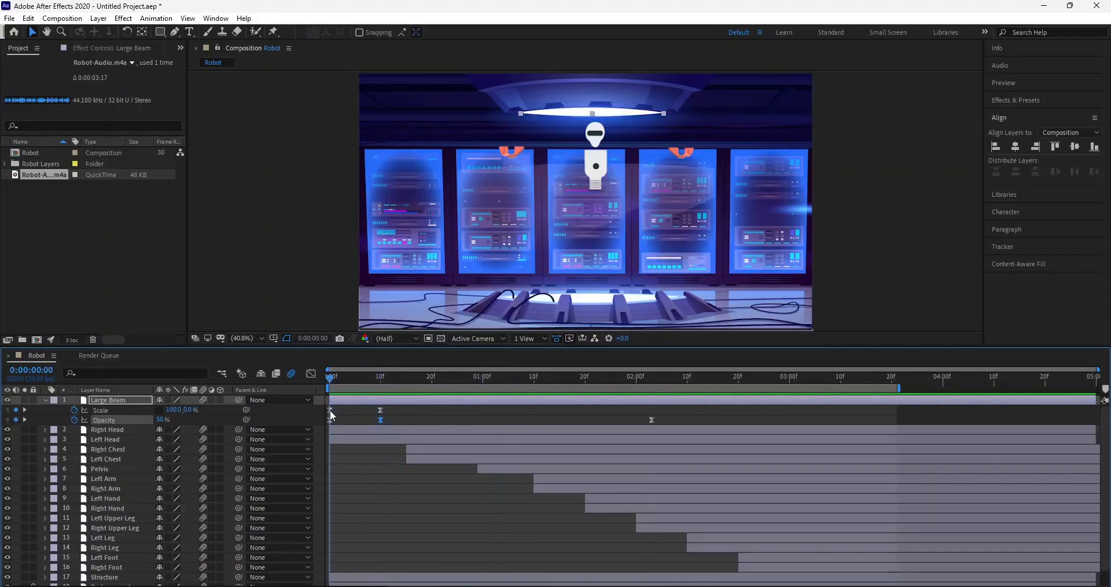
{"action": "left_click", "coordinate": [329, 410]}
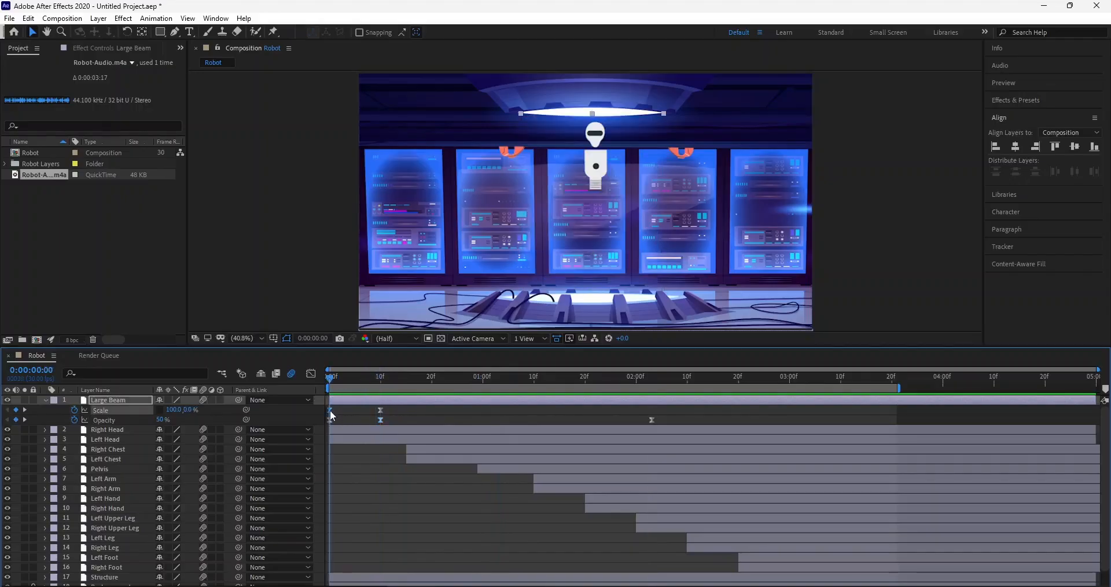
{"action": "left_click", "coordinate": [124, 420]}
{"action": "left_click", "coordinate": [159, 418]}
{"action": "type", "text": "3"}
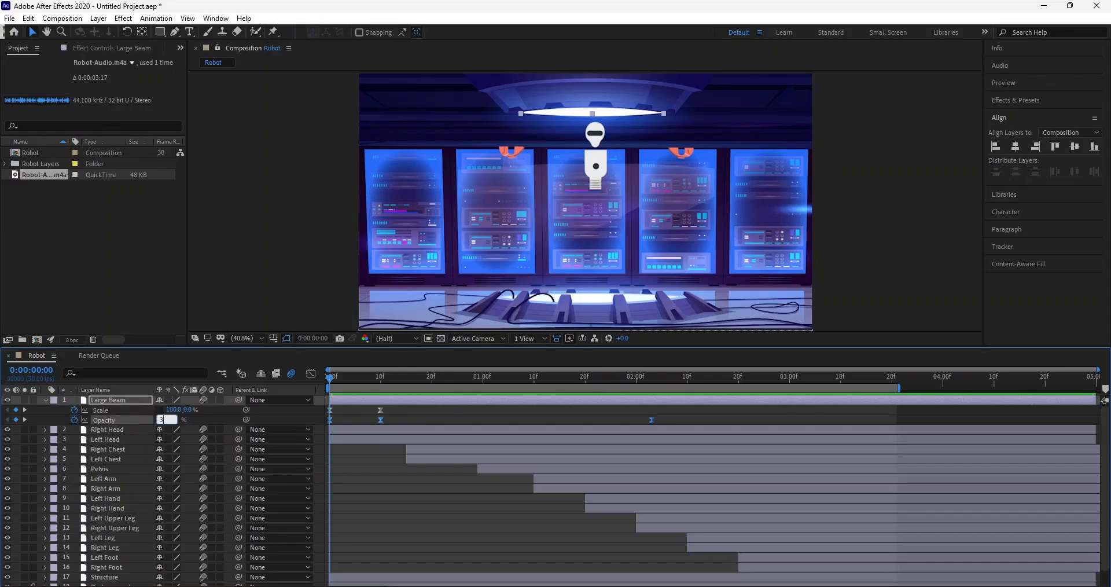
{"action": "left_click", "coordinate": [276, 422]}
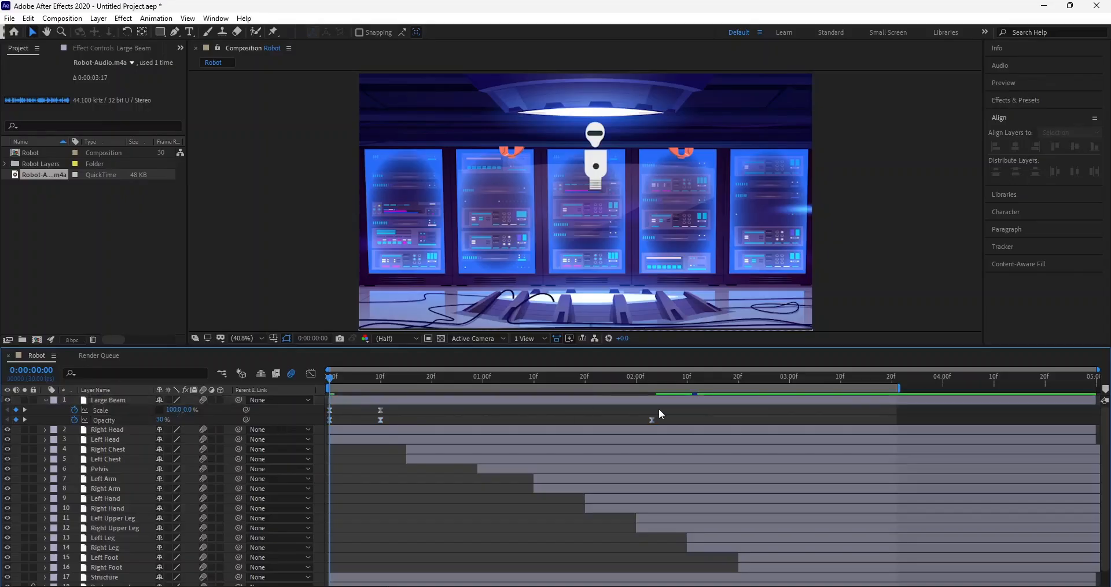
Step: Dismiss the low-battery notice and preview the animation with the more transparent beam
{"action": "left_click", "coordinate": [651, 421]}
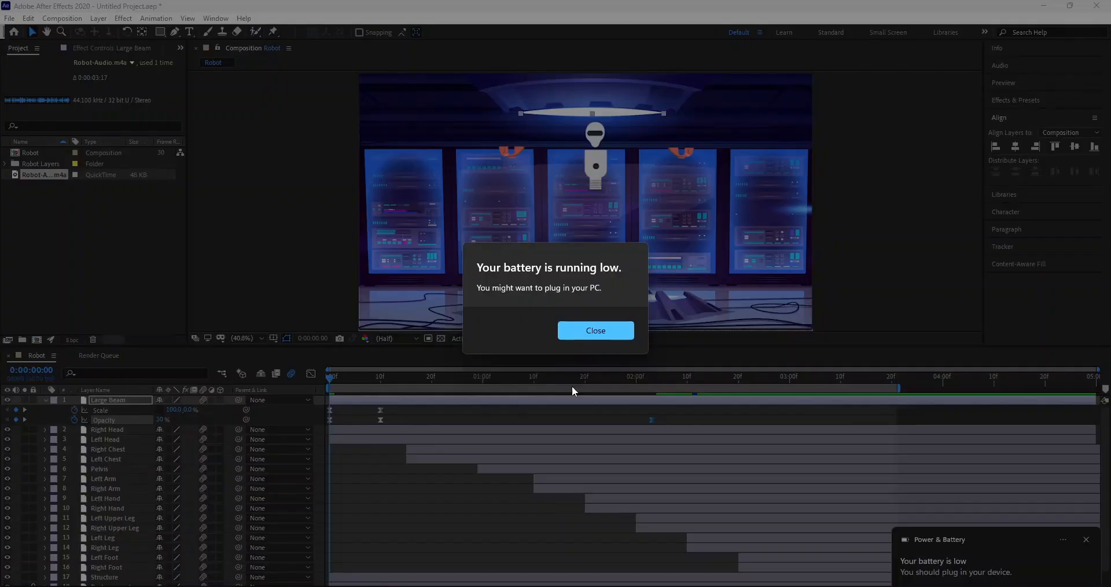
{"action": "left_click", "coordinate": [595, 330]}
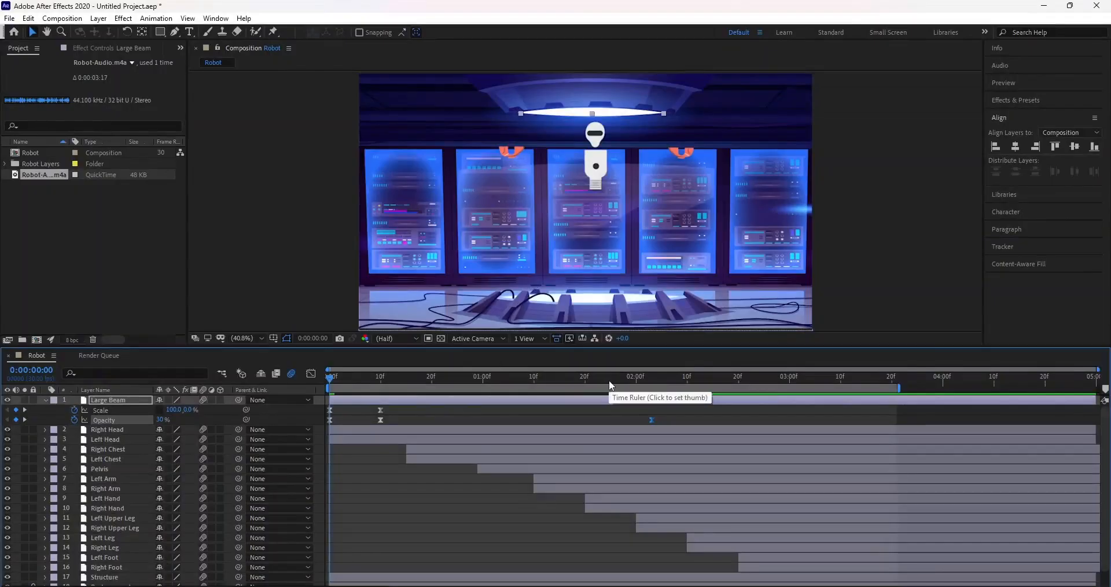
{"action": "key", "text": "space"}
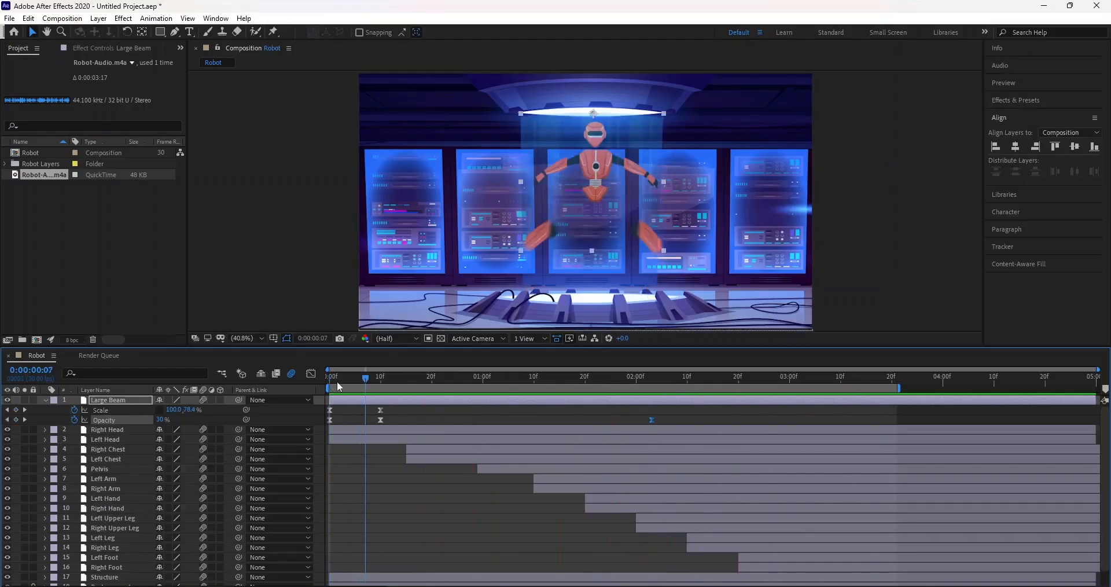
{"action": "key", "text": "space"}
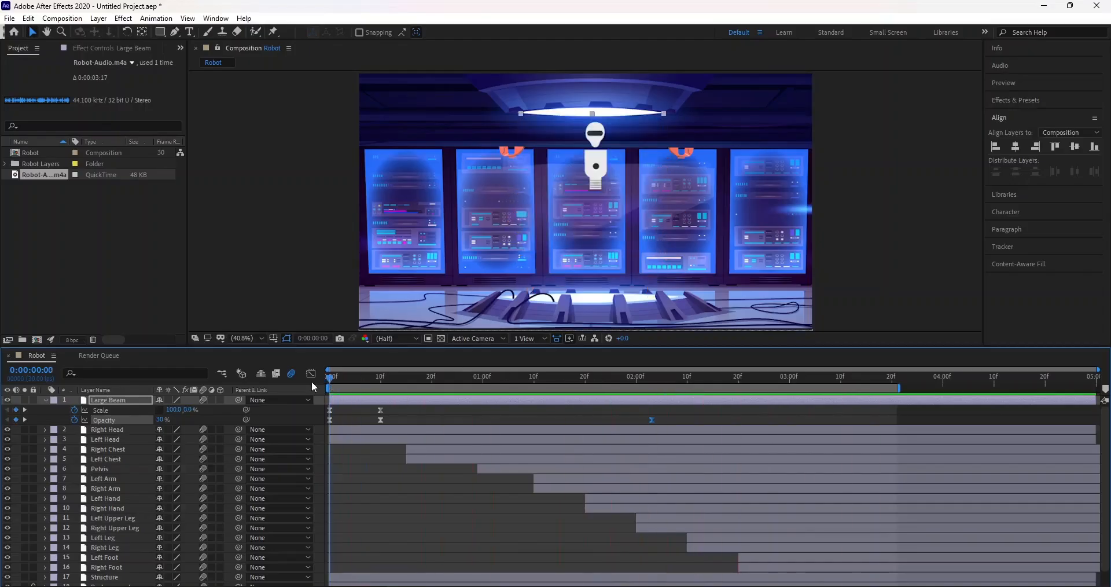
Step: Apply the Fast Box Blur effect to the Large Beam layer and set its Blur Radius to 25
{"action": "left_click", "coordinate": [1035, 102]}
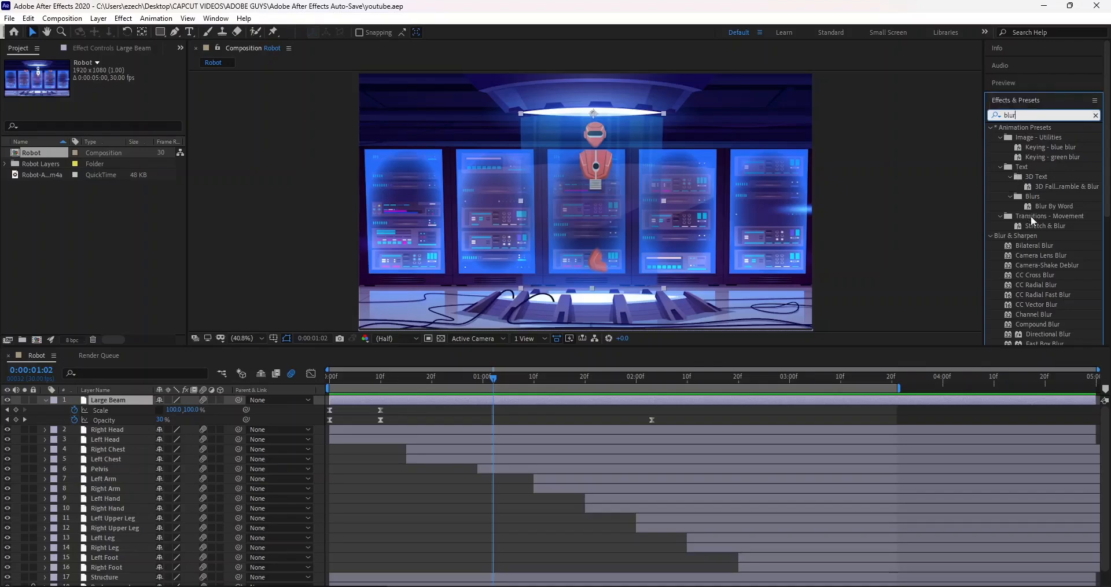
{"action": "scroll", "coordinate": [1037, 271], "scroll_direction": "down", "scroll_amount": 5}
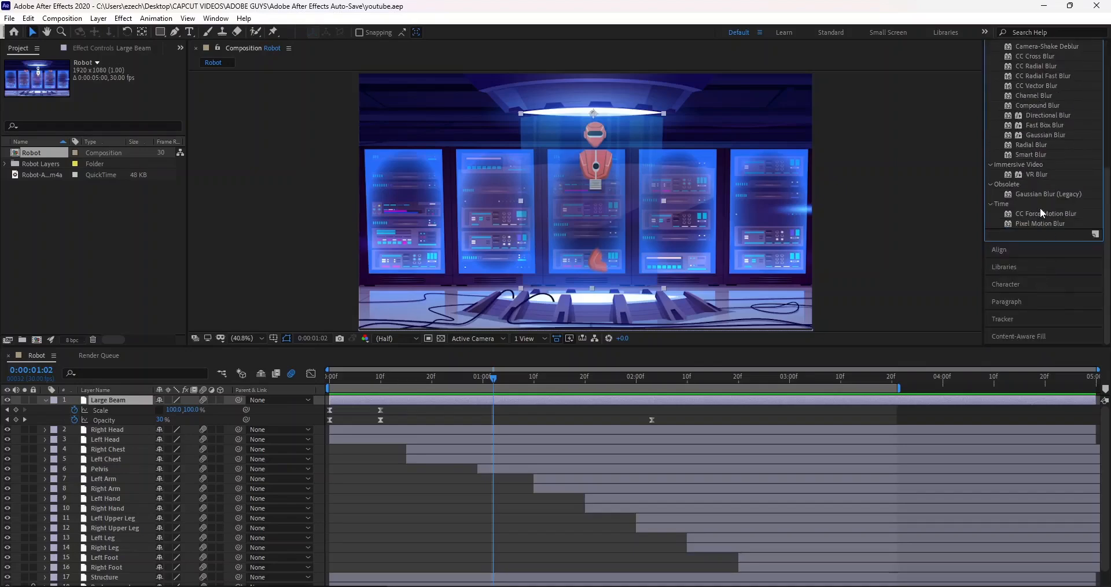
{"action": "scroll", "coordinate": [1039, 207], "scroll_direction": "up", "scroll_amount": 5}
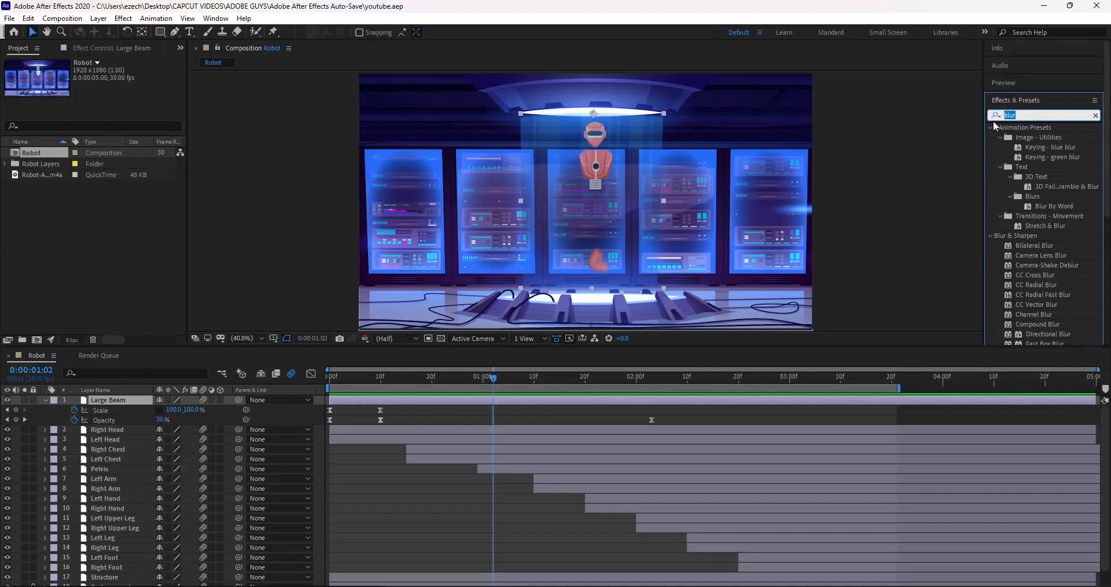
{"action": "type", "text": "fast"}
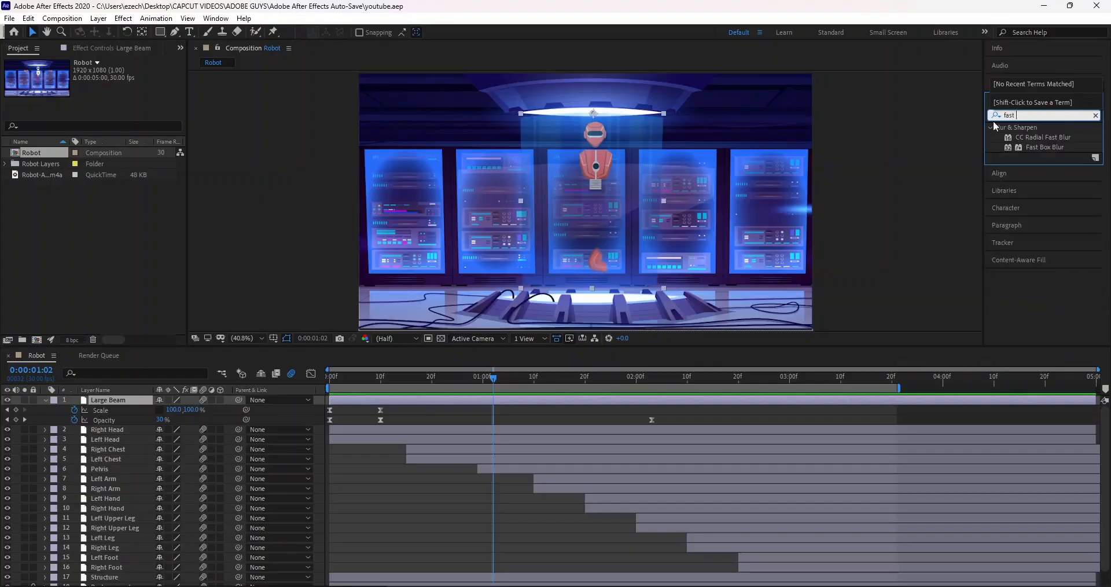
{"action": "left_click", "coordinate": [1052, 146]}
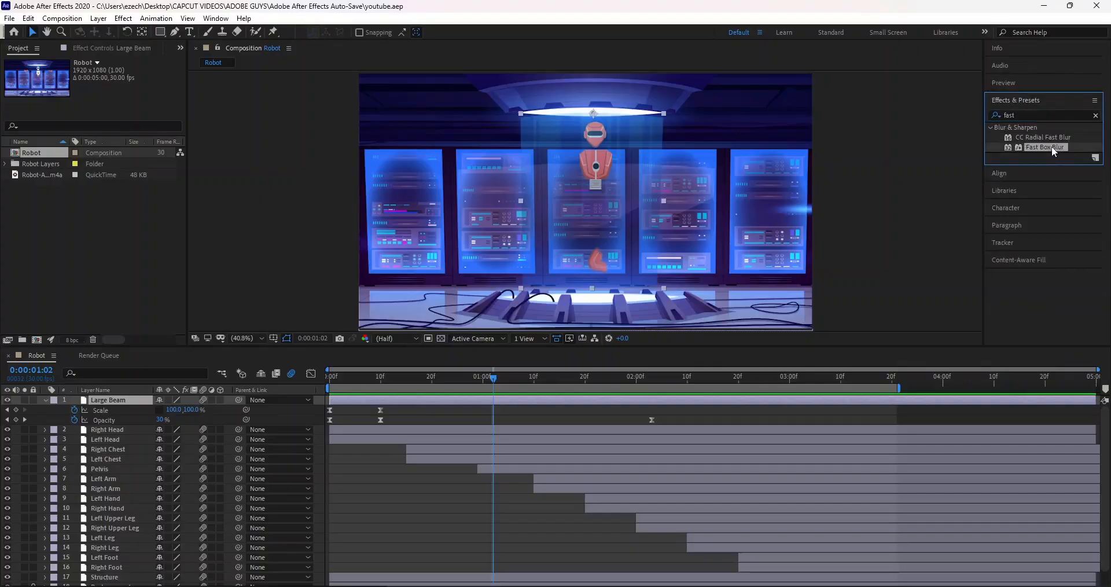
{"action": "left_click_drag", "start_coordinate": [1050, 146], "coordinate": [110, 401]}
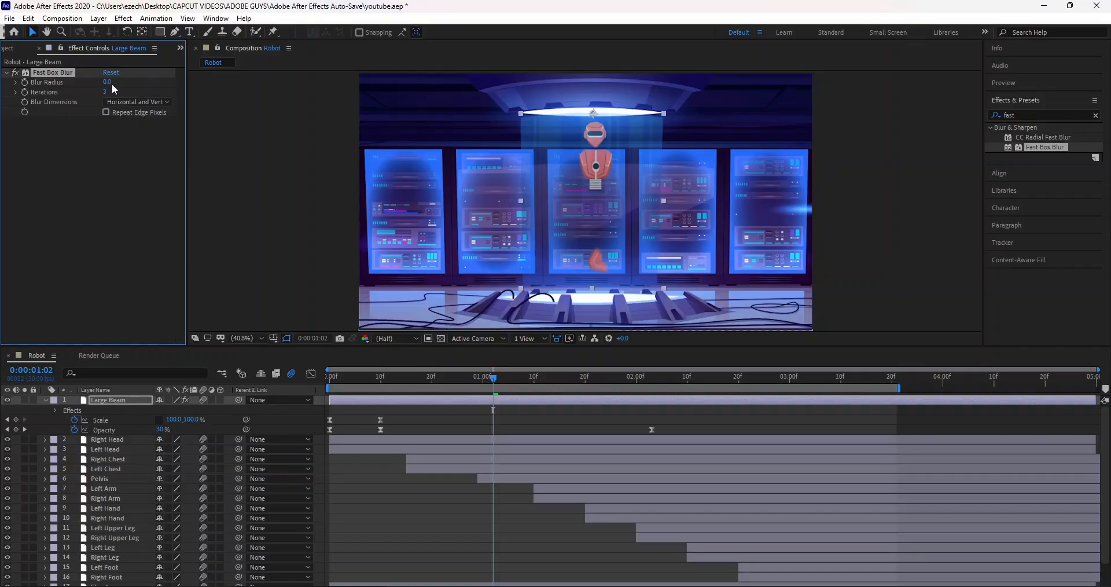
{"action": "left_click_drag", "start_coordinate": [123, 81], "coordinate": [137, 83]}
{"action": "left_click", "coordinate": [207, 124]}
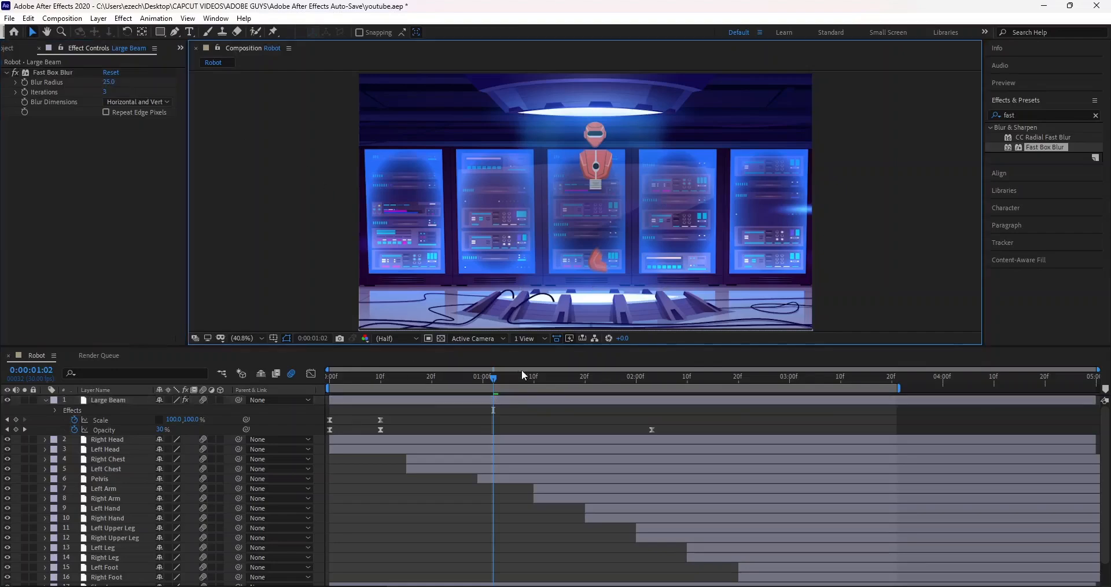
Step: Preview the blurred beam from the start and shorten the work area so it ends at 0:00:03:00
{"action": "left_click_drag", "start_coordinate": [498, 380], "coordinate": [287, 392]}
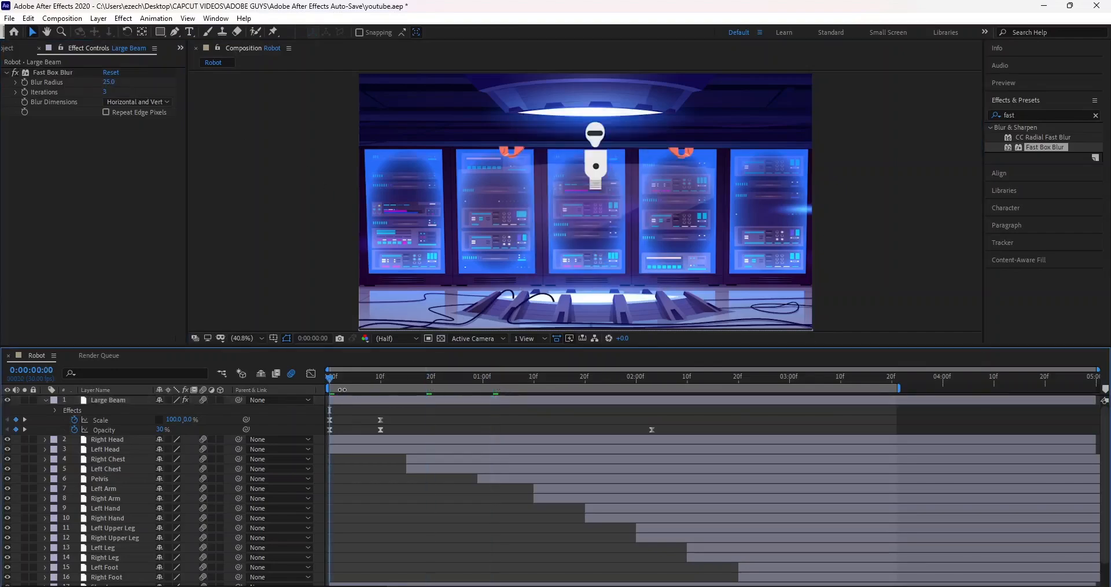
{"action": "key", "text": "space"}
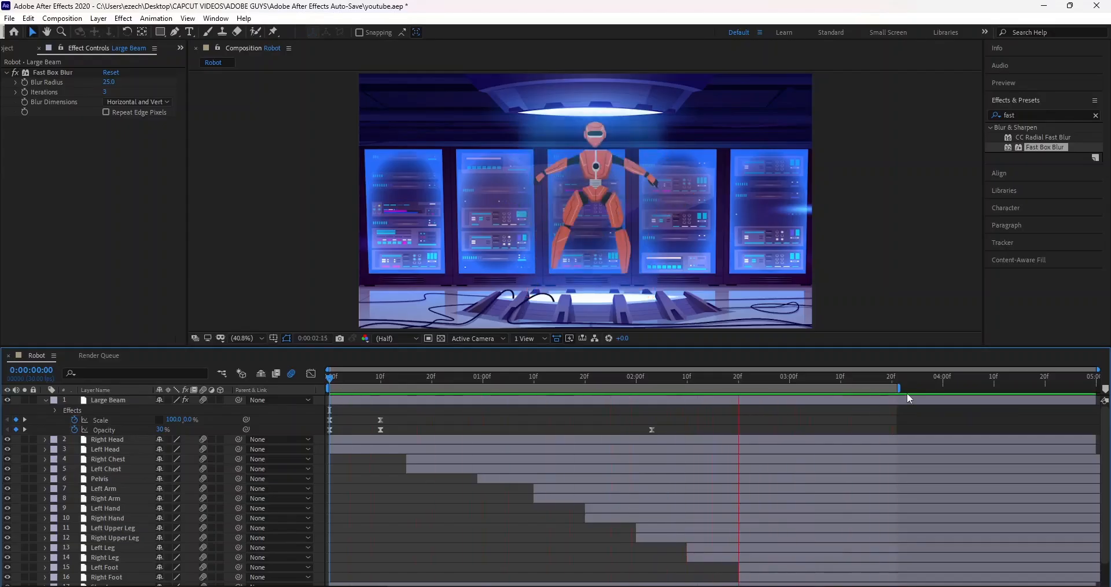
{"action": "left_click_drag", "start_coordinate": [903, 388], "coordinate": [797, 402]}
{"action": "key", "text": "space"}
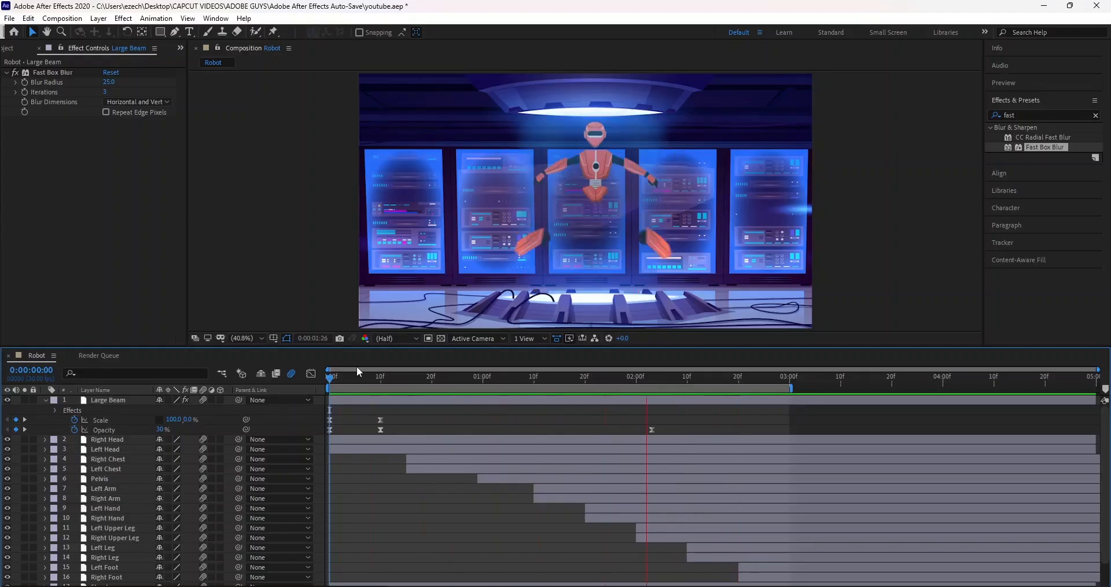
Step: Find the Strobe Light effect and apply it to the Large Beam layer
{"action": "left_click_drag", "start_coordinate": [329, 379], "coordinate": [414, 380]}
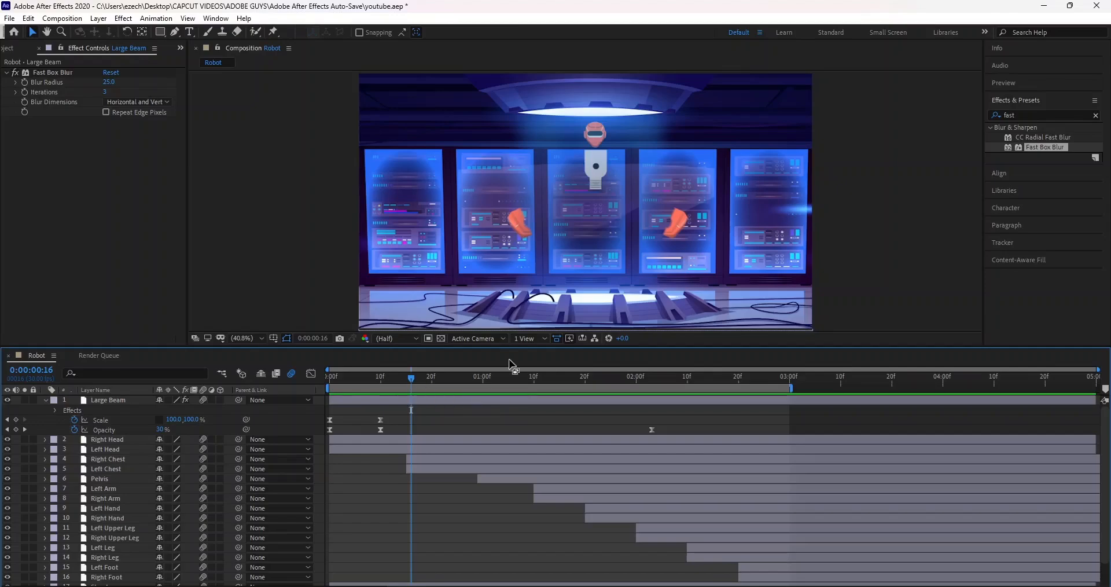
{"action": "left_click", "coordinate": [1019, 116]}
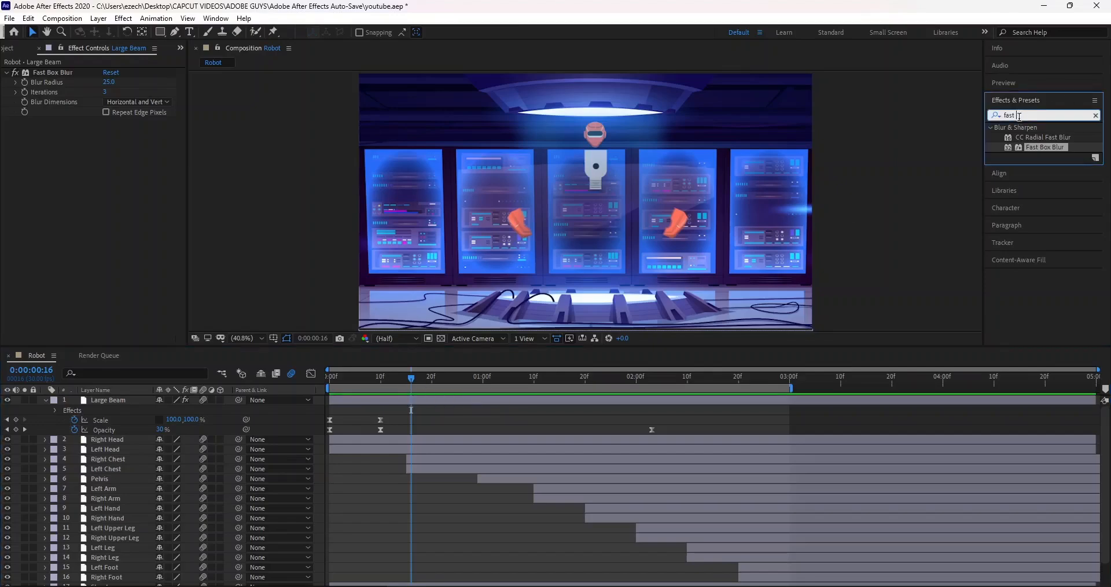
{"action": "left_click", "coordinate": [989, 124]}
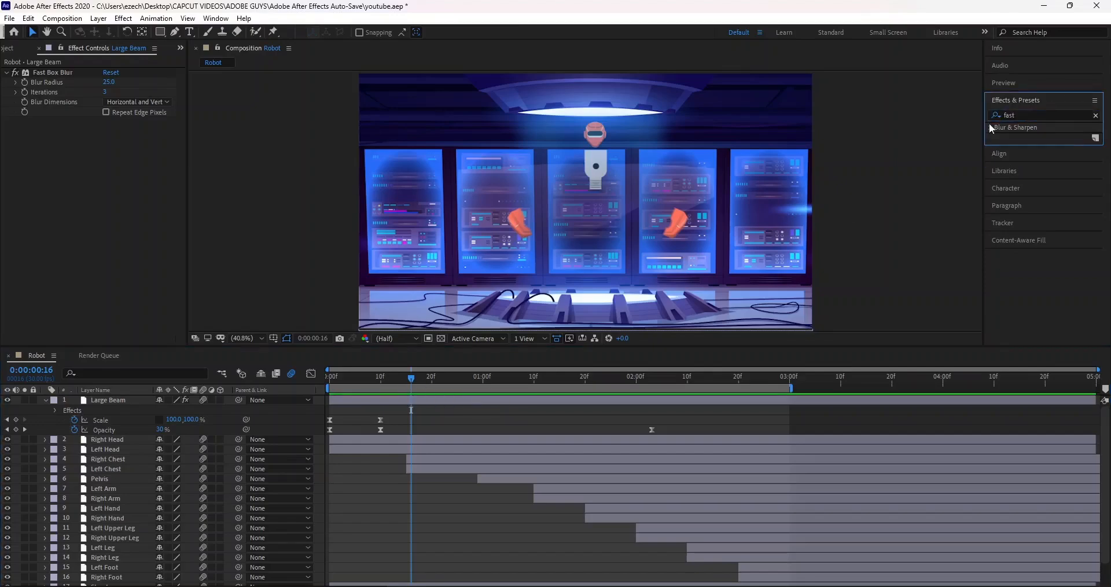
{"action": "left_click", "coordinate": [1004, 118]}
{"action": "key", "text": "BackSpace"}
{"action": "type", "text": "strobe"}
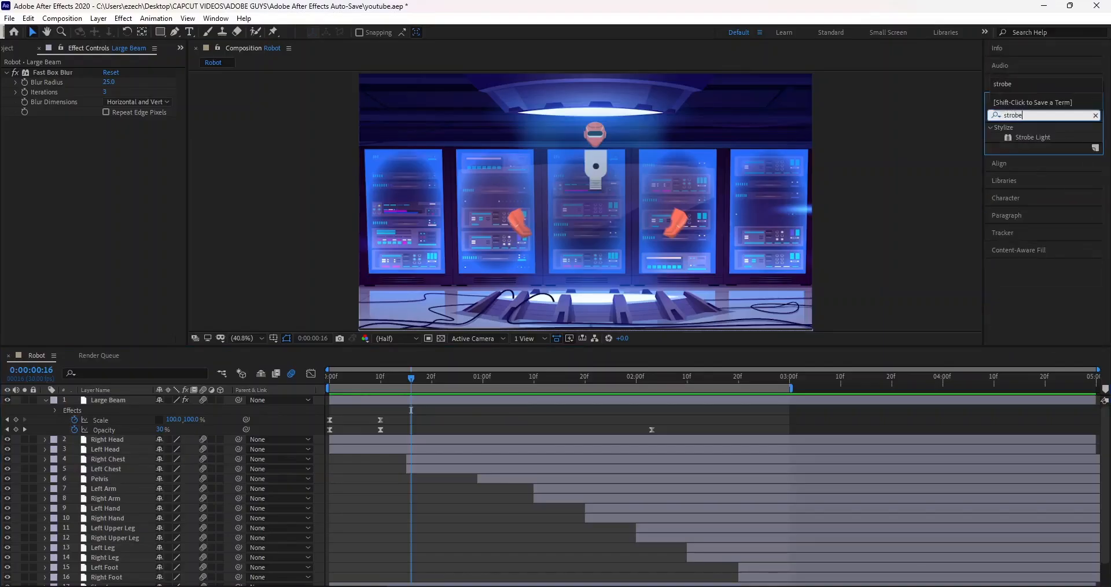
{"action": "left_click", "coordinate": [1040, 137]}
{"action": "left_click_drag", "start_coordinate": [1041, 136], "coordinate": [132, 402]}
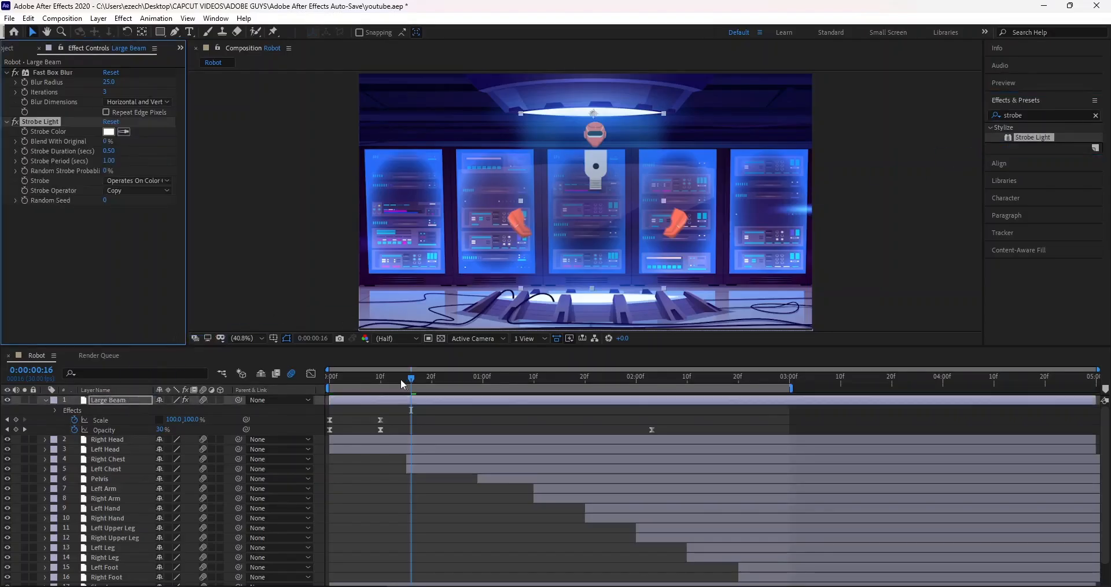
Step: Preview the beam's strobe flashes from the start of the timeline
{"action": "left_click_drag", "start_coordinate": [411, 381], "coordinate": [323, 375]}
{"action": "key", "text": "space"}
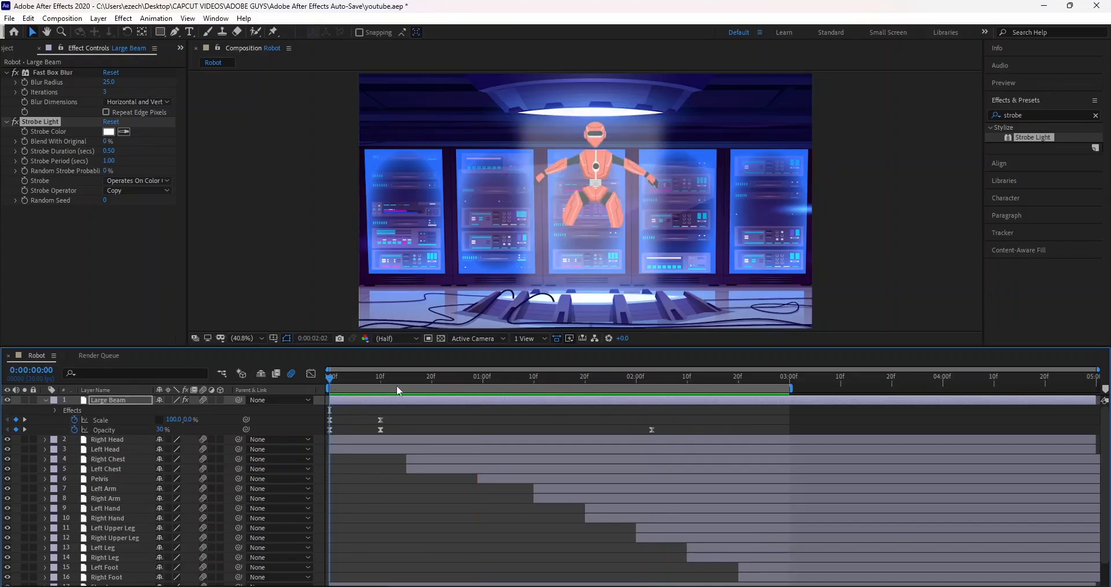
{"action": "left_click_drag", "start_coordinate": [392, 379], "coordinate": [416, 391]}
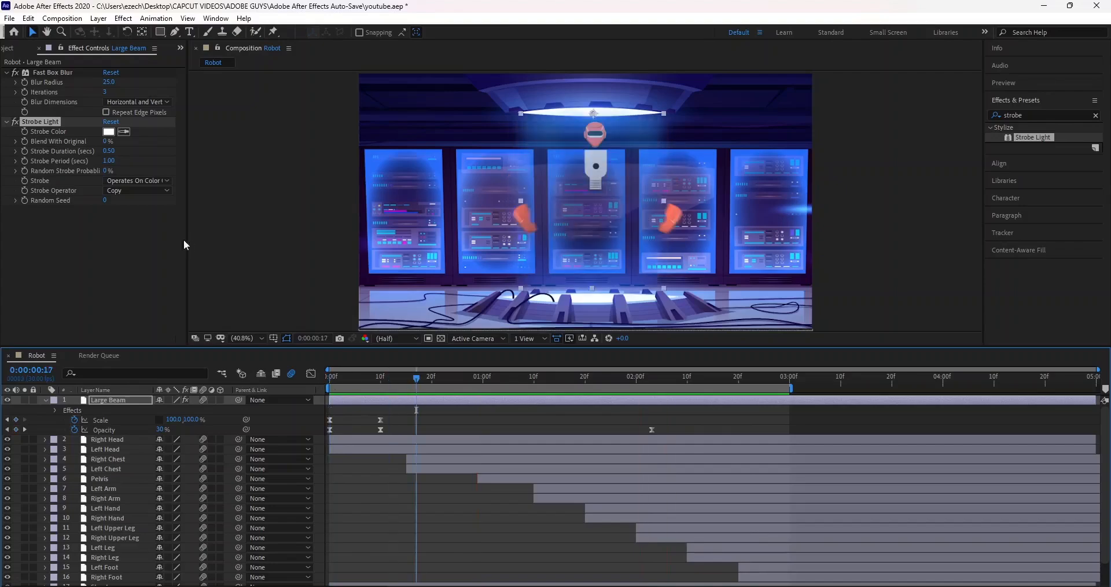
Step: Set the Strobe Light's Strobe Duration to 0.25 seconds and preview the flashing beam
{"action": "left_click", "coordinate": [110, 151]}
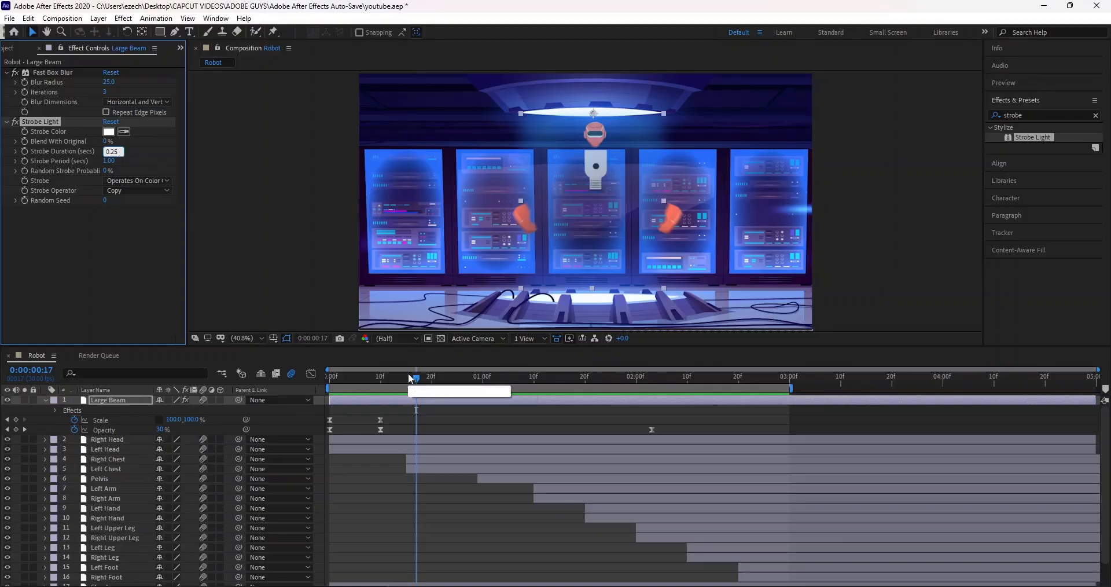
{"action": "left_click_drag", "start_coordinate": [416, 377], "coordinate": [340, 377]}
{"action": "left_click", "coordinate": [218, 222]}
{"action": "key", "text": "space"}
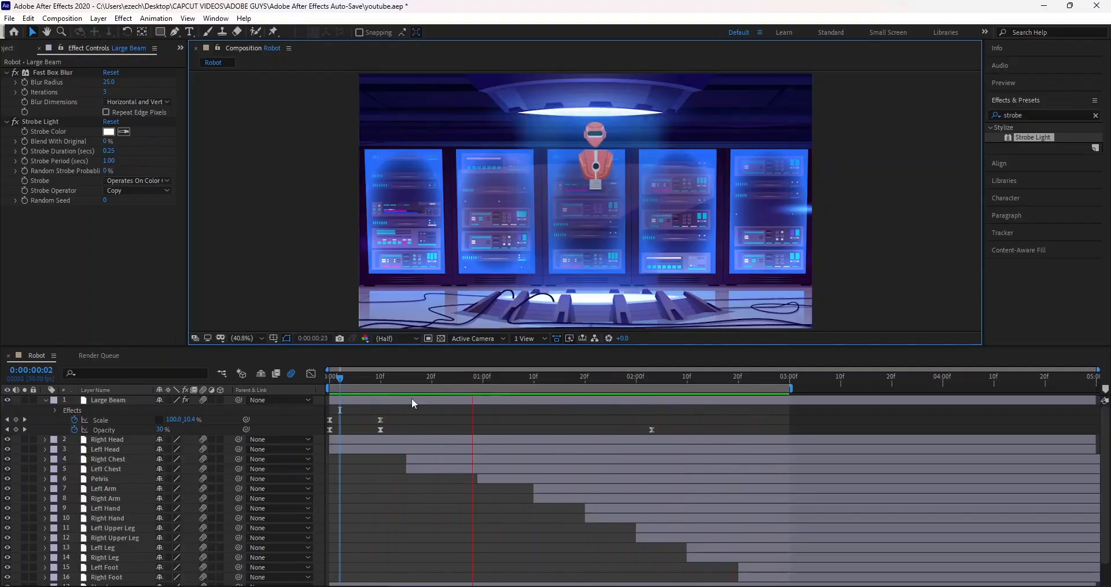
{"action": "left_click", "coordinate": [363, 377]}
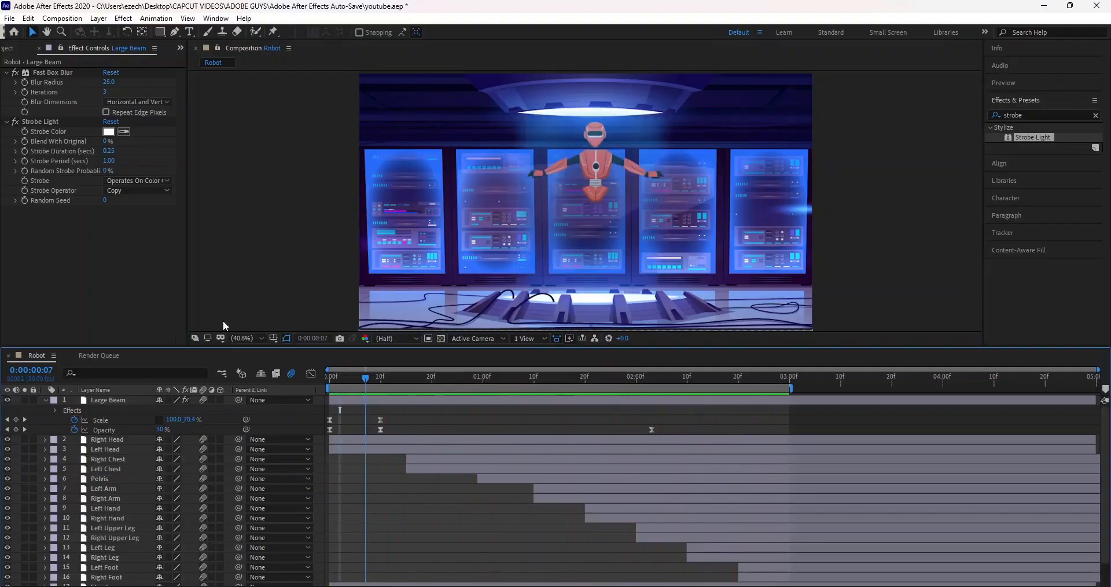
Step: Reduce the Strobe Light's Strobe Period to 0.64 seconds and preview the animation
{"action": "left_click", "coordinate": [111, 161]}
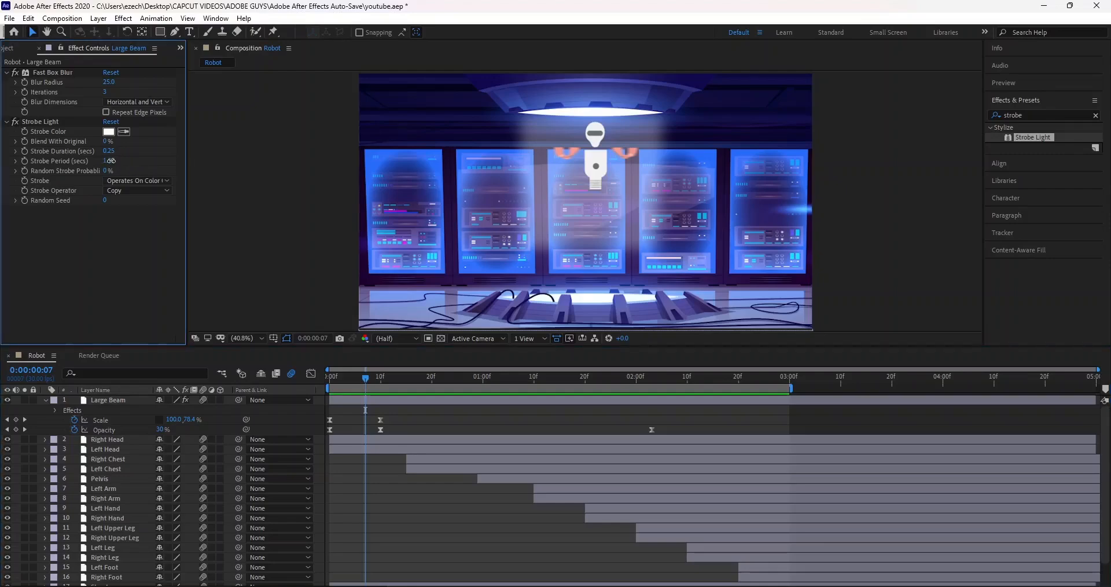
{"action": "left_click_drag", "start_coordinate": [107, 163], "coordinate": [106, 162]}
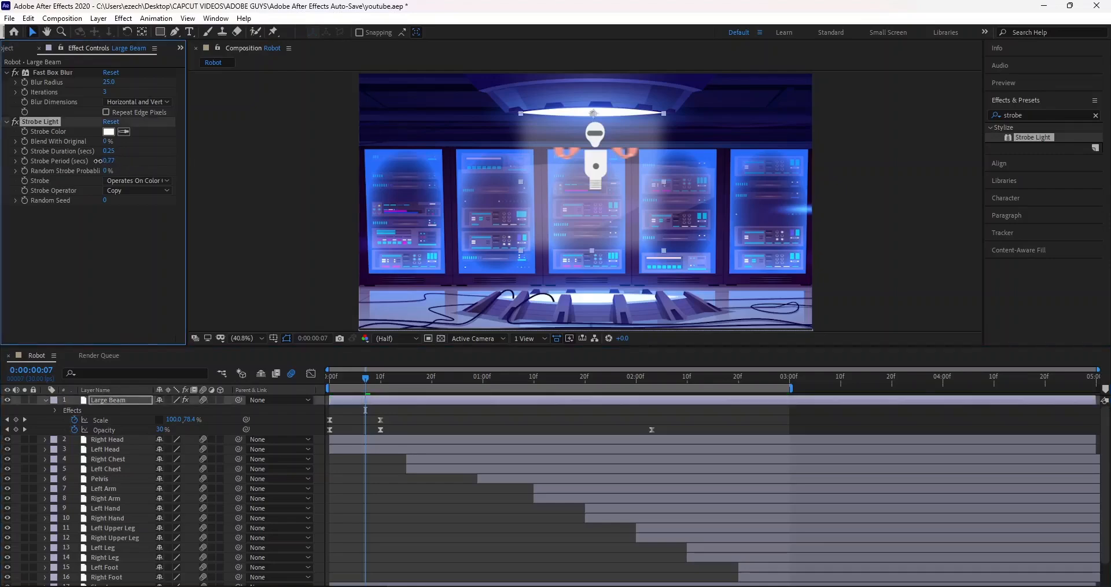
{"action": "left_click_drag", "start_coordinate": [96, 160], "coordinate": [89, 160]}
{"action": "key", "text": "space"}
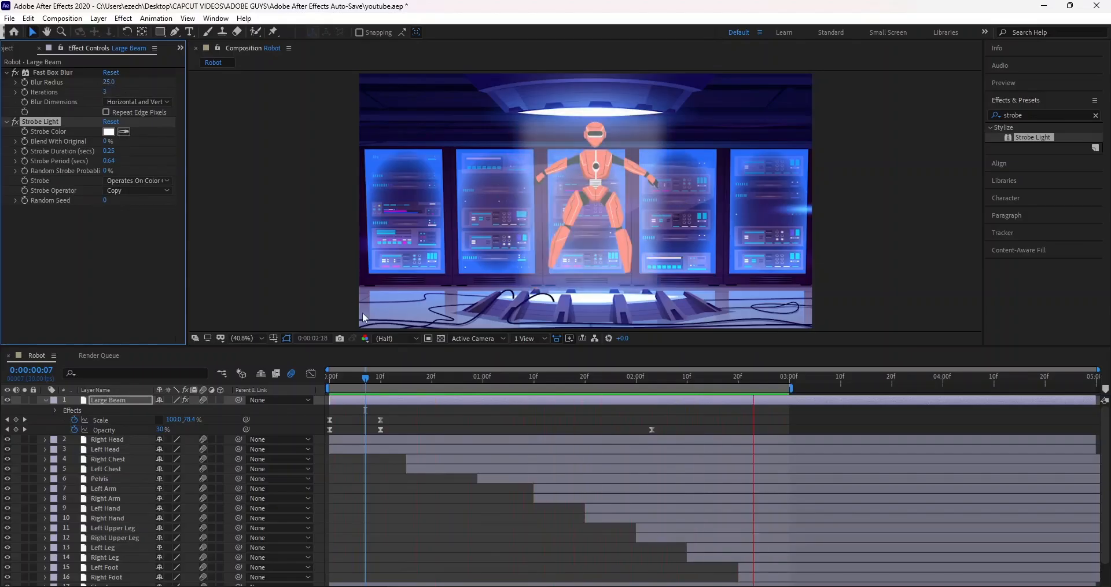
Step: Return to the start of the timeline, find the Stylize Glow effect and apply it to the Large Beam layer
{"action": "left_click_drag", "start_coordinate": [371, 375], "coordinate": [323, 374]}
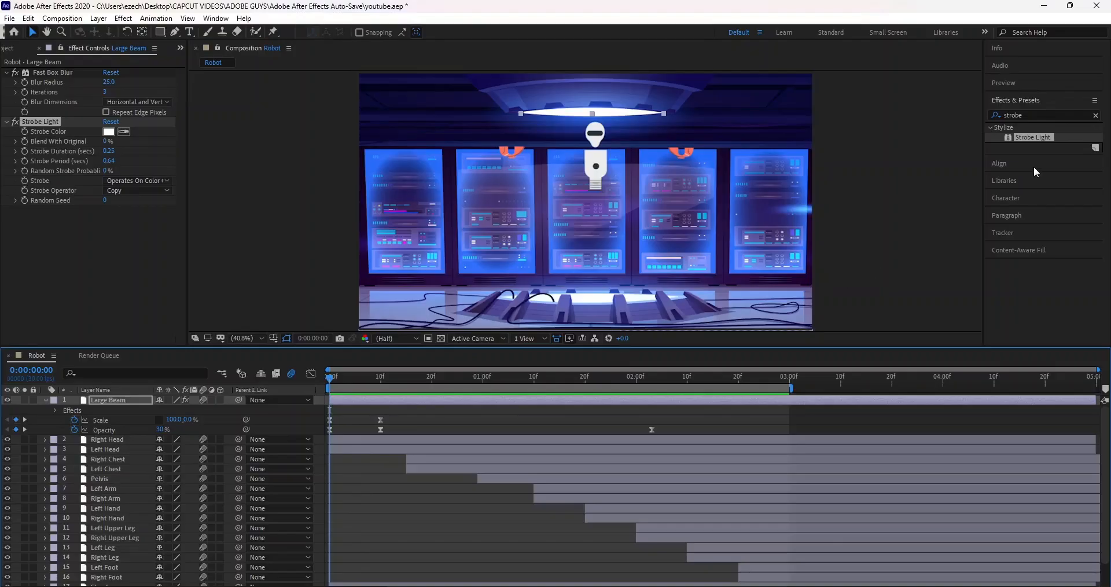
{"action": "left_click", "coordinate": [1023, 117]}
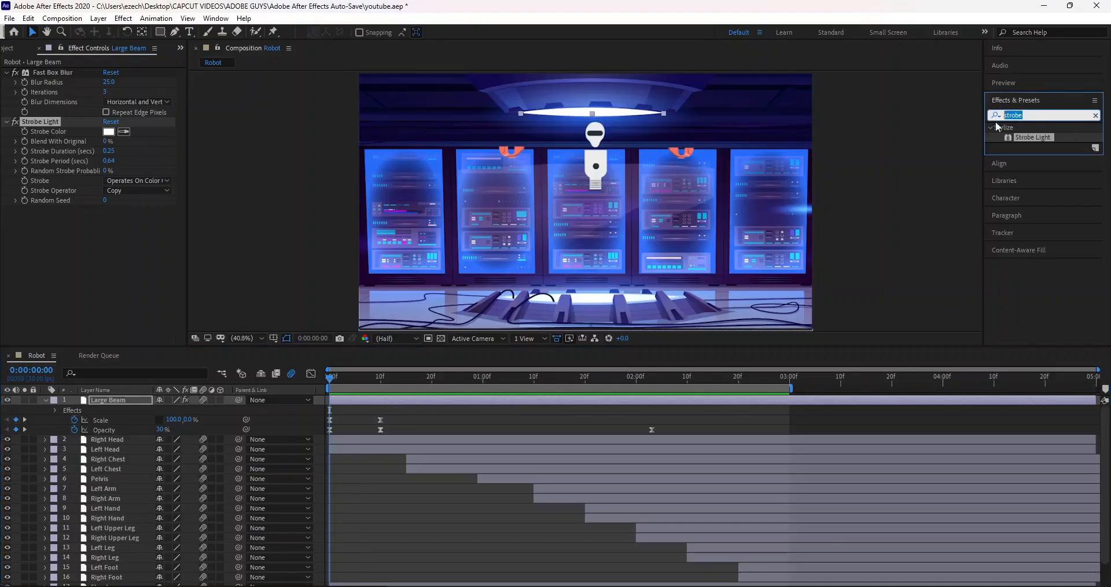
{"action": "type", "text": "glow"}
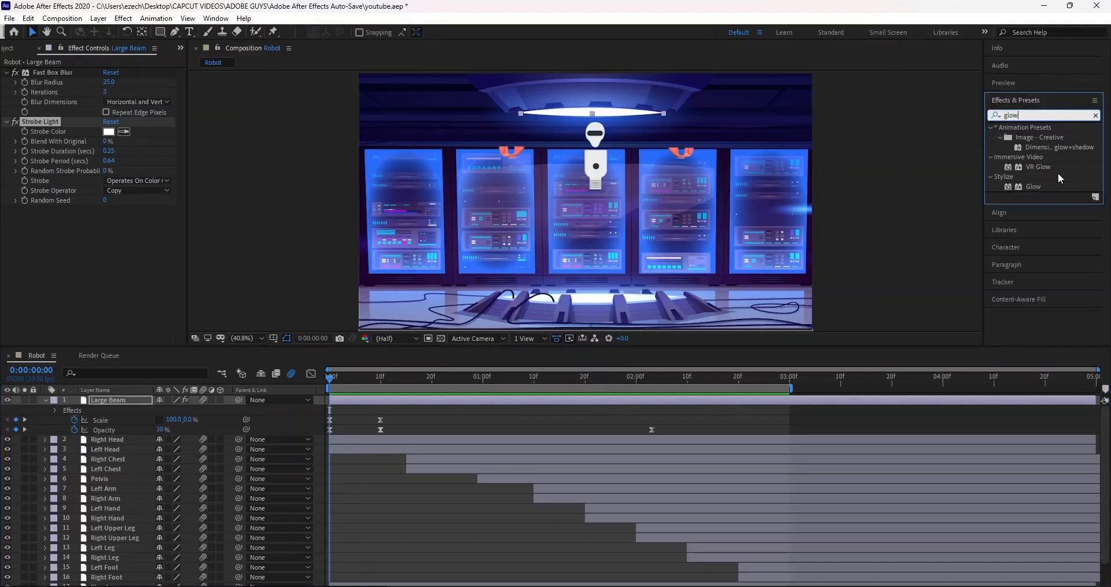
{"action": "left_click", "coordinate": [1033, 186]}
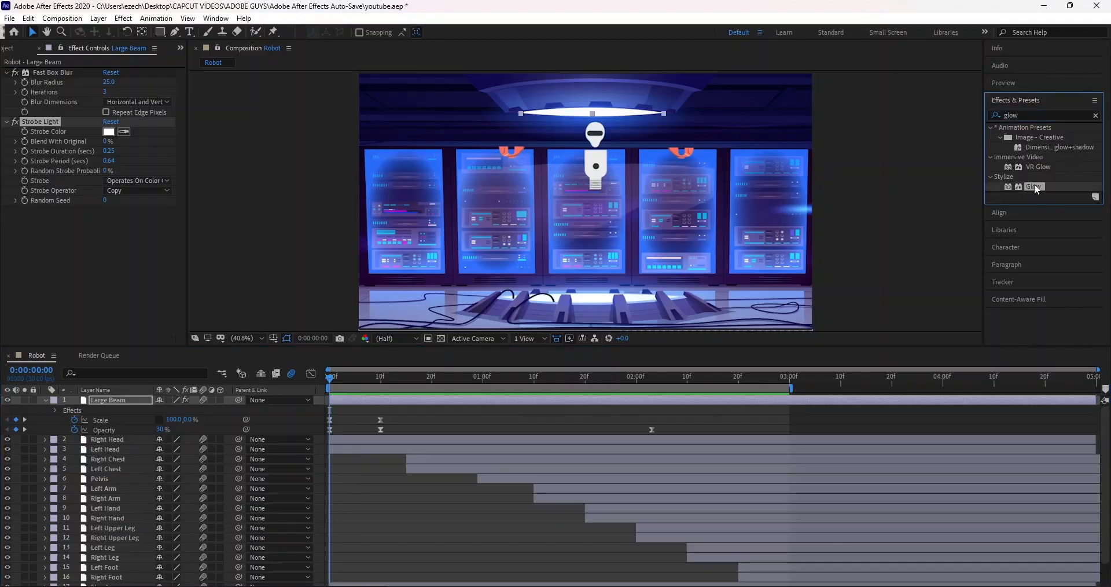
{"action": "left_click_drag", "start_coordinate": [1034, 186], "coordinate": [117, 400]}
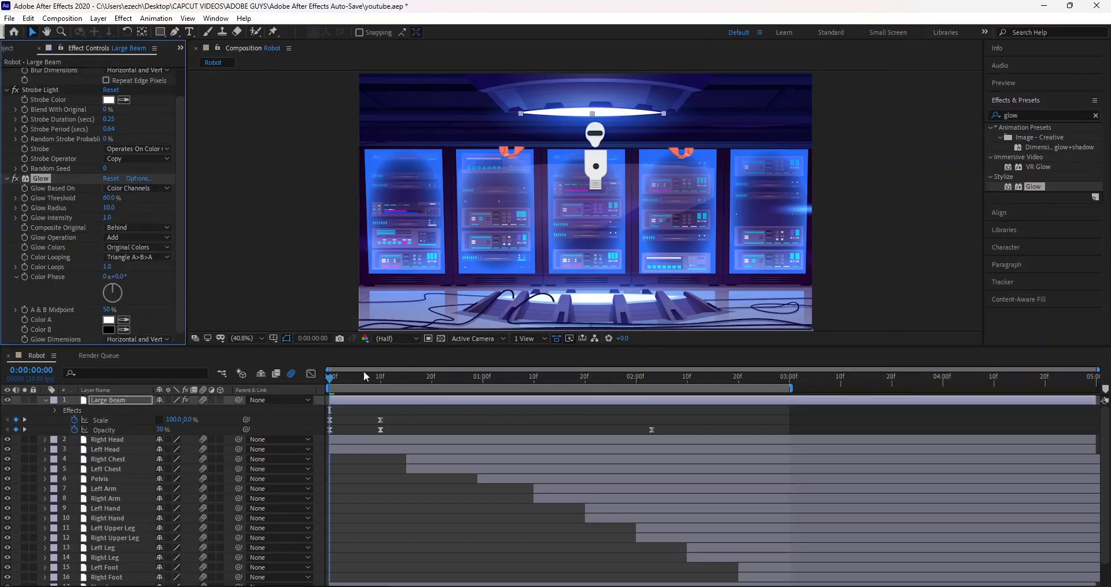
Step: Preview the glowing beam and set the Glow Threshold to 46.7%, stop the playback, and dismiss the battery notification
{"action": "left_click_drag", "start_coordinate": [332, 382], "coordinate": [623, 398]}
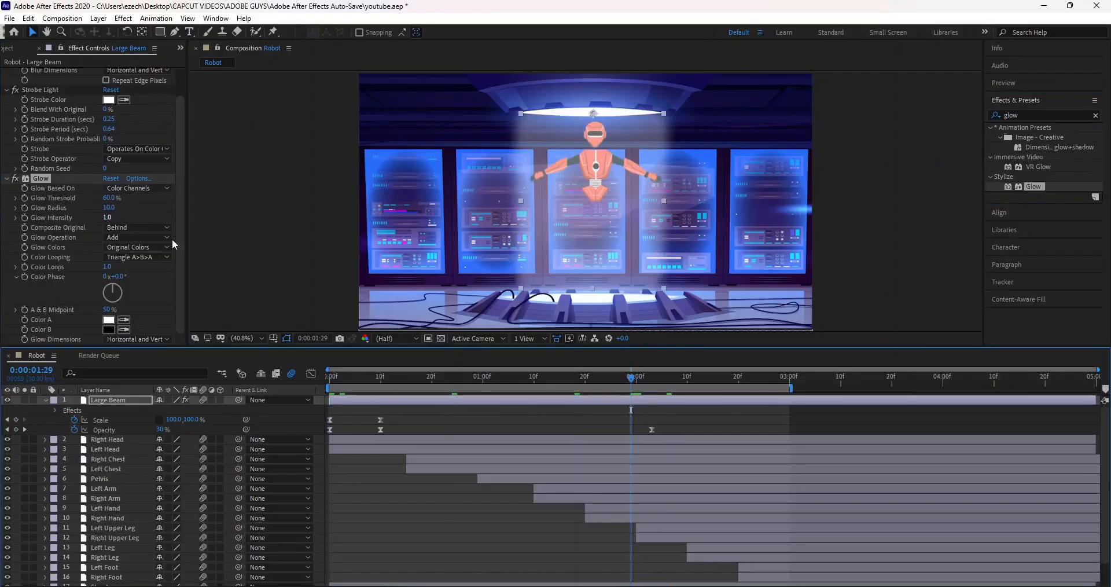
{"action": "key", "text": "space"}
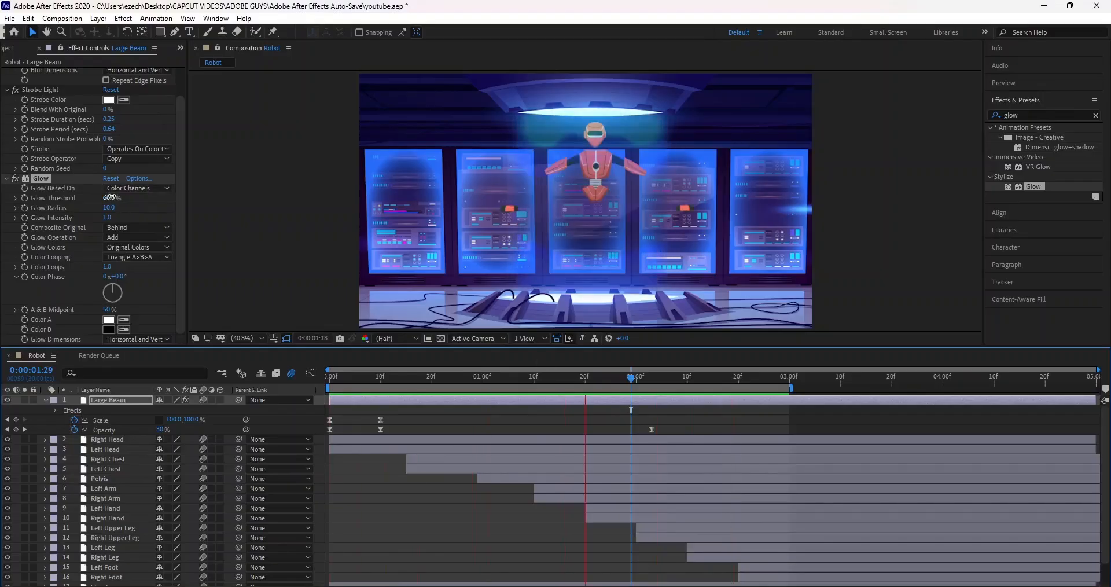
{"action": "left_click_drag", "start_coordinate": [115, 198], "coordinate": [104, 208]}
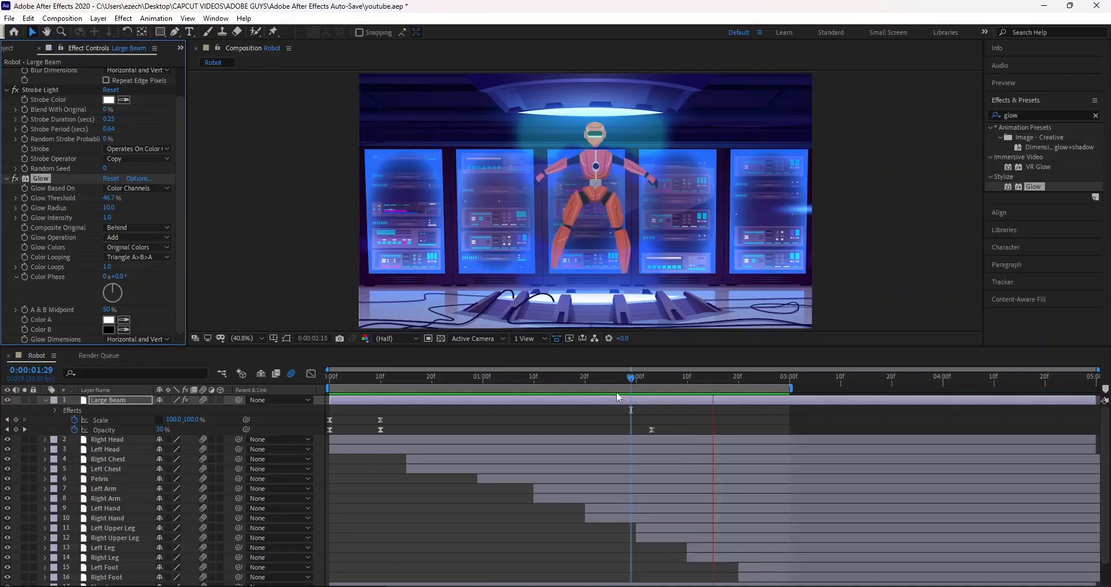
{"action": "key", "text": "space"}
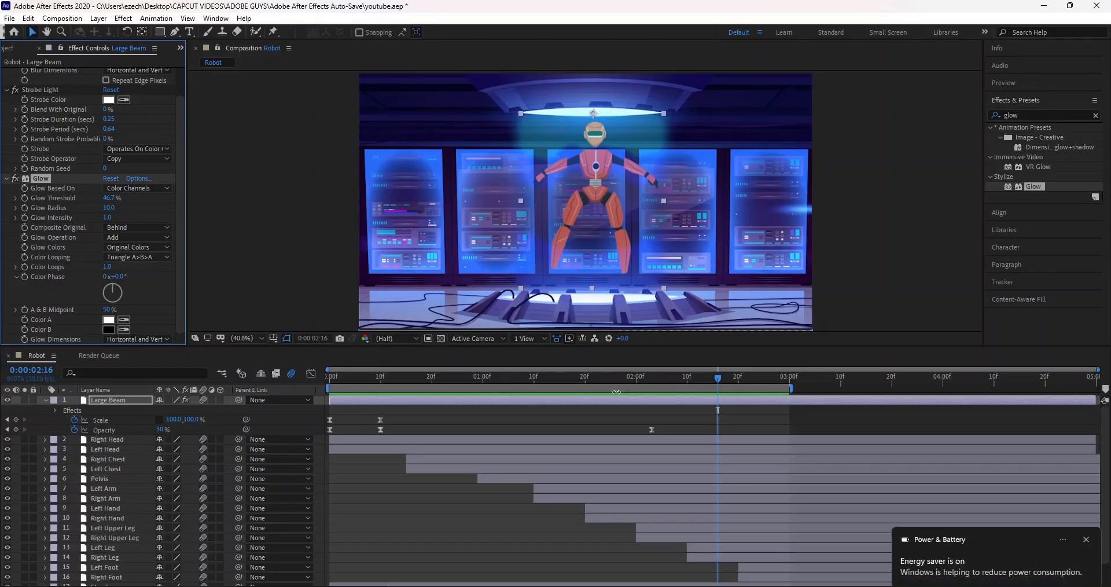
{"action": "left_click", "coordinate": [1086, 539]}
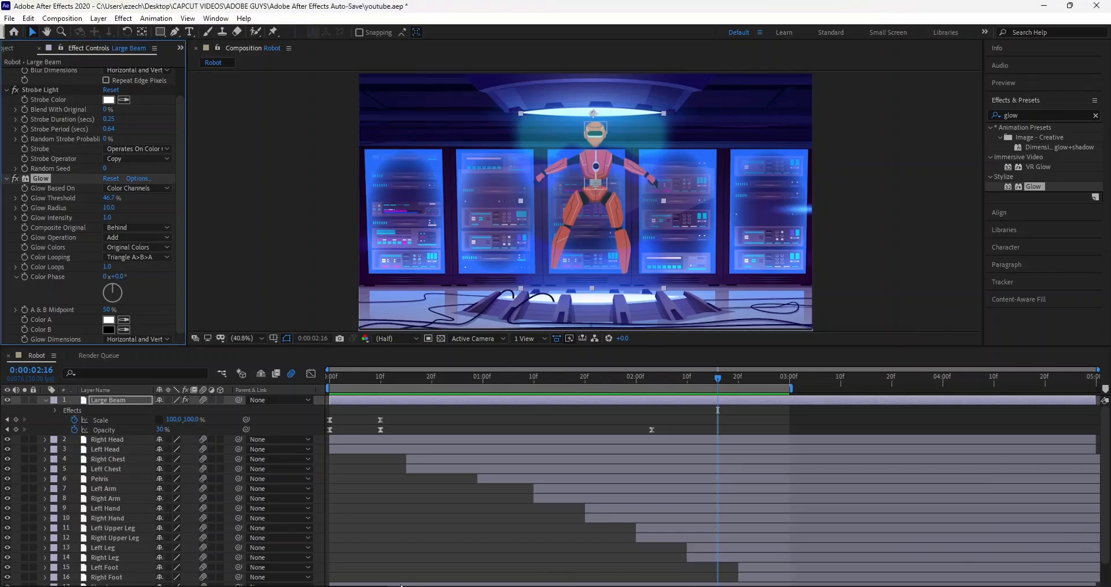